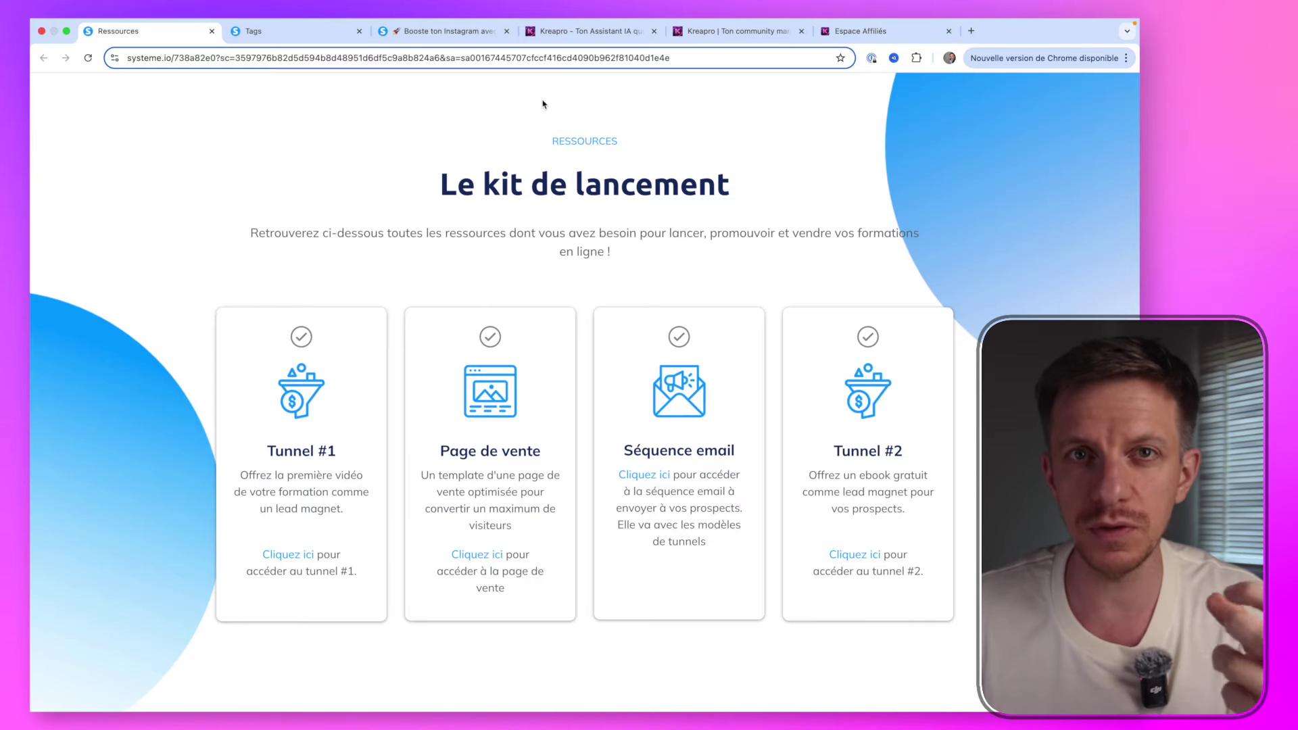
Examine the Kreapro homepage, the affiliation dashboard, the Espace Affiliés resources and the example Instagram capture page
{"action": "left_click", "coordinate": [571, 30]}
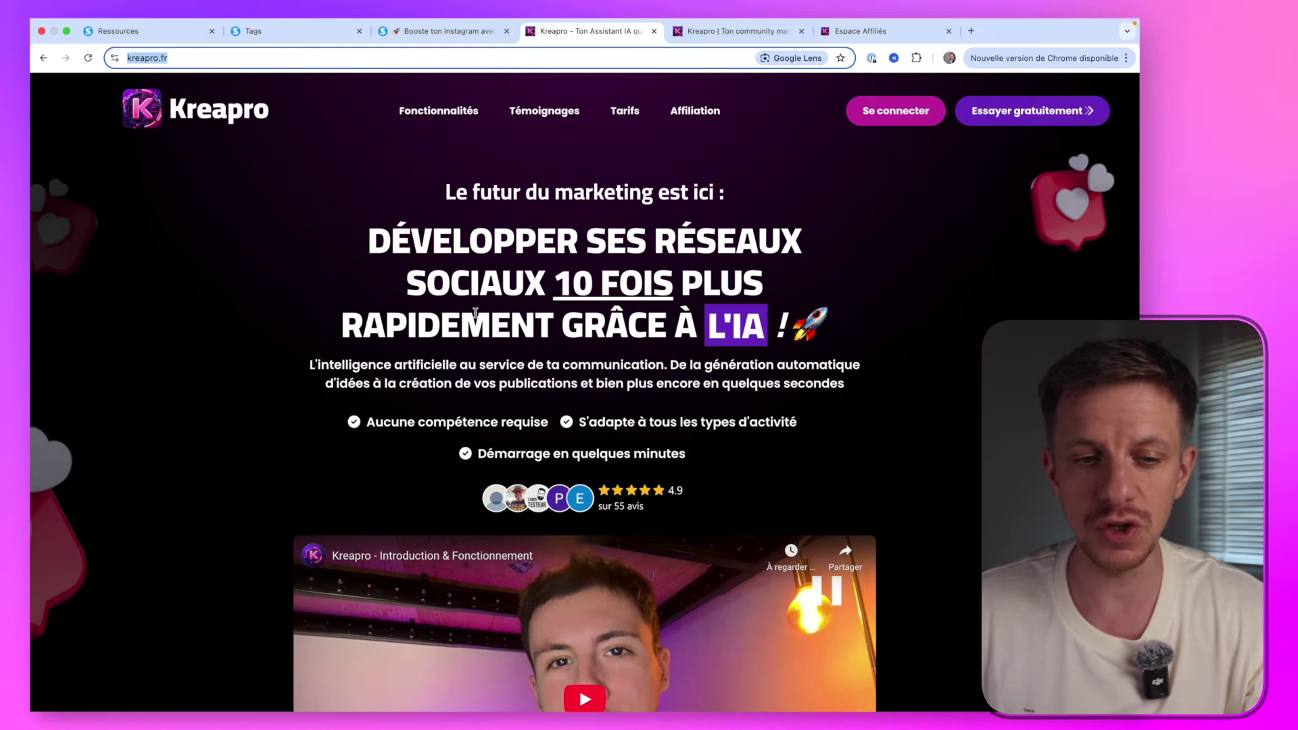
{"action": "key", "text": "ctrl+Tab"}
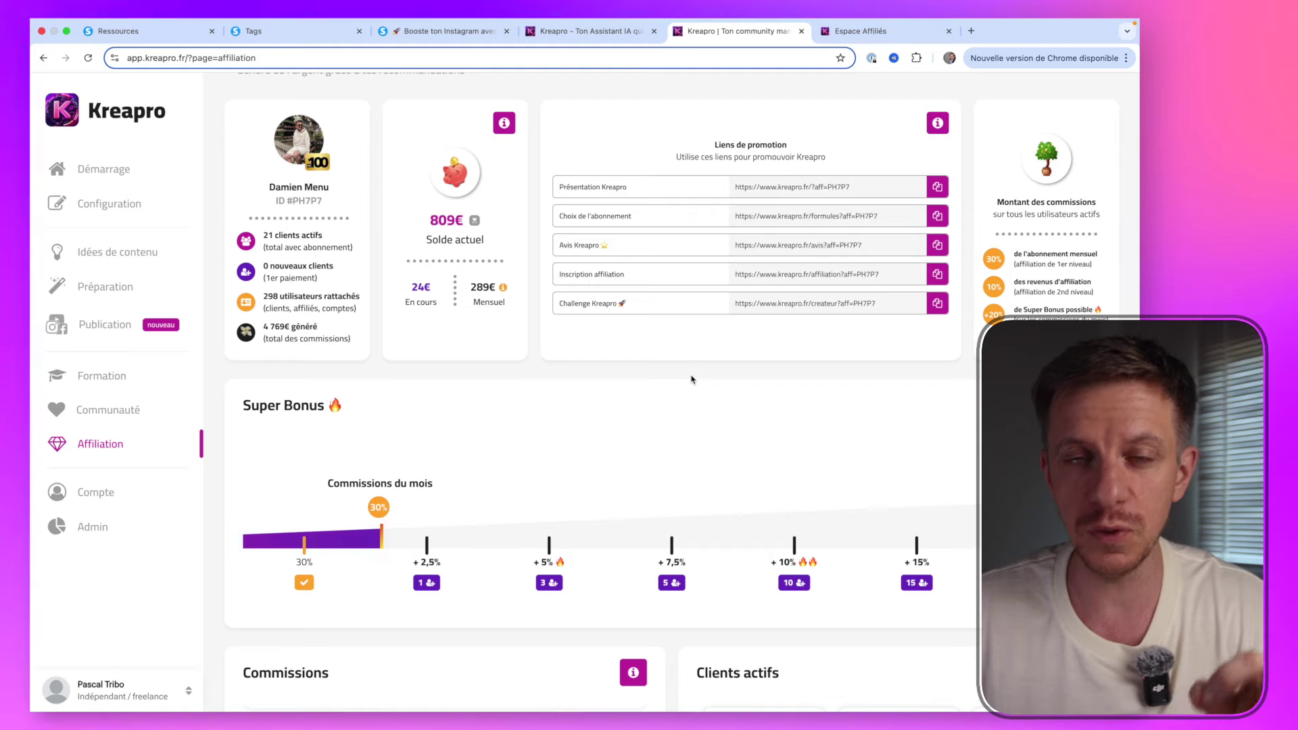
{"action": "scroll", "coordinate": [690, 376], "scroll_direction": "up", "scroll_amount": 2}
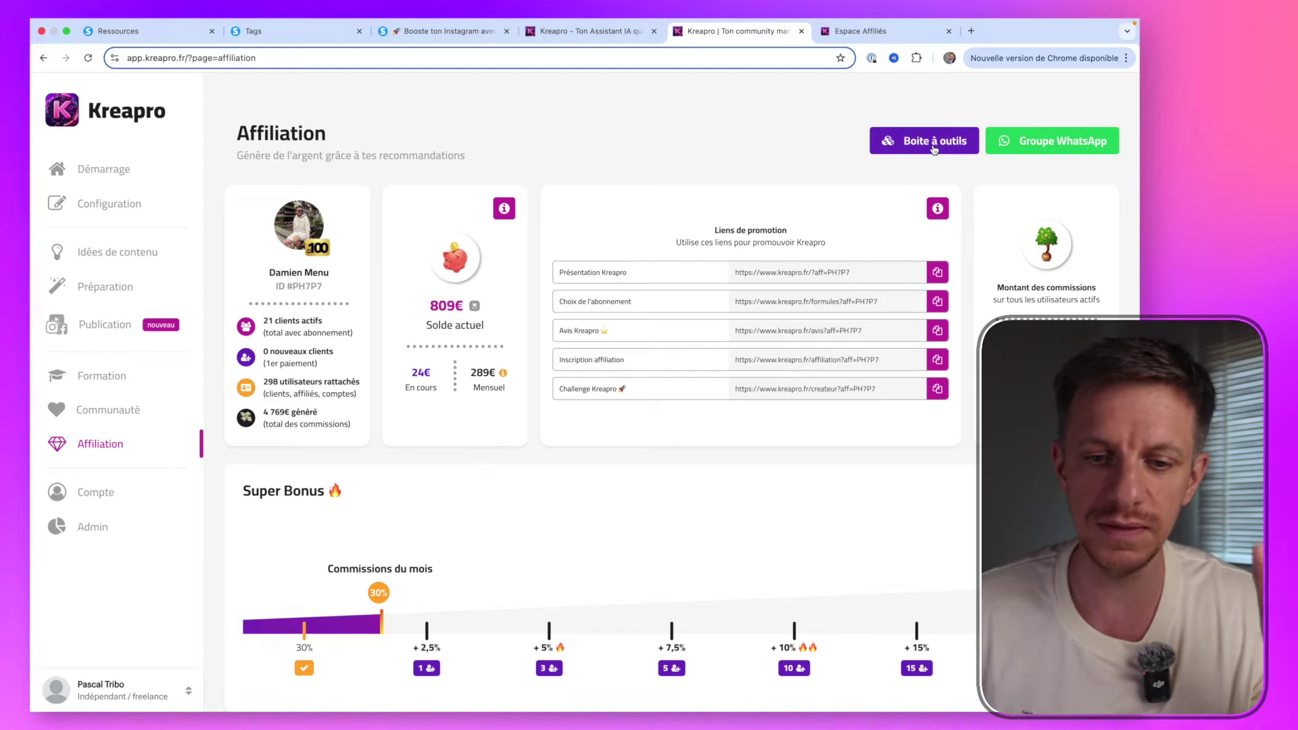
{"action": "left_click", "coordinate": [872, 37]}
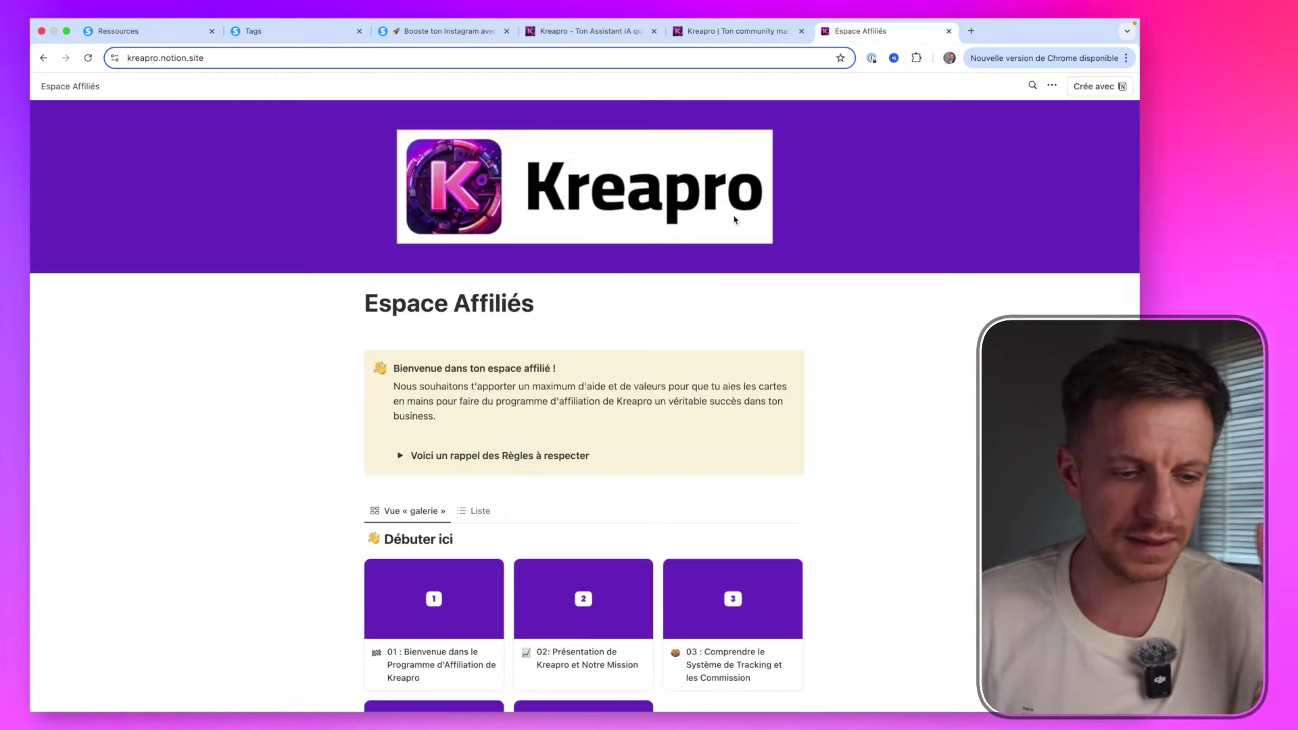
{"action": "scroll", "coordinate": [676, 328], "scroll_direction": "down", "scroll_amount": 4}
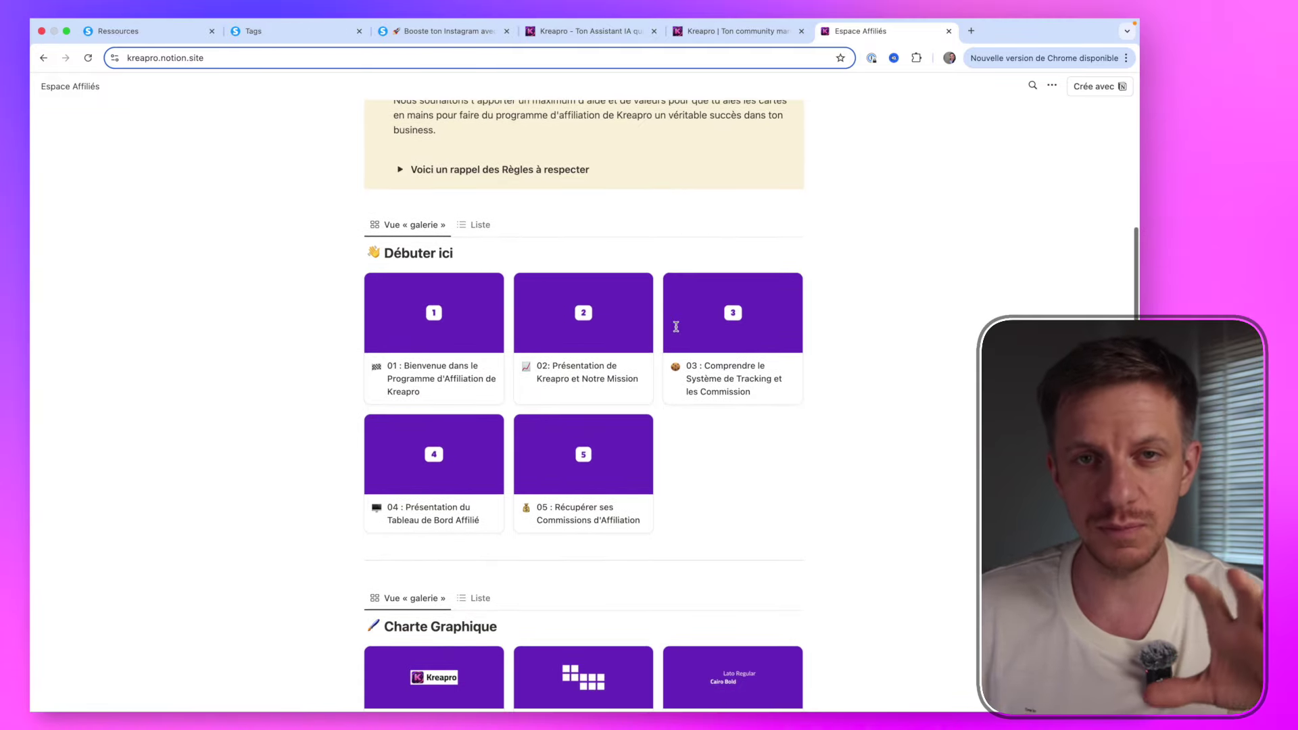
{"action": "scroll", "coordinate": [676, 328], "scroll_direction": "down", "scroll_amount": 2}
{"action": "scroll", "coordinate": [677, 331], "scroll_direction": "down", "scroll_amount": 5}
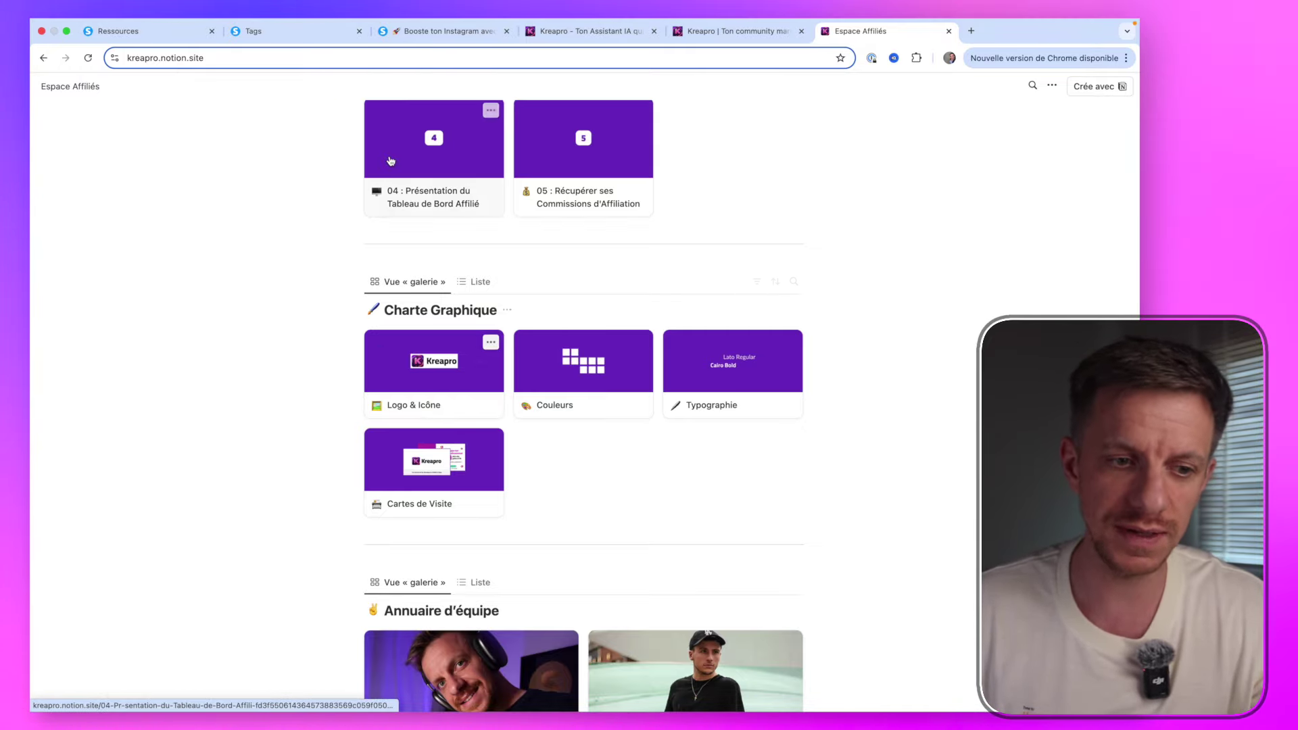
{"action": "left_click", "coordinate": [417, 31]}
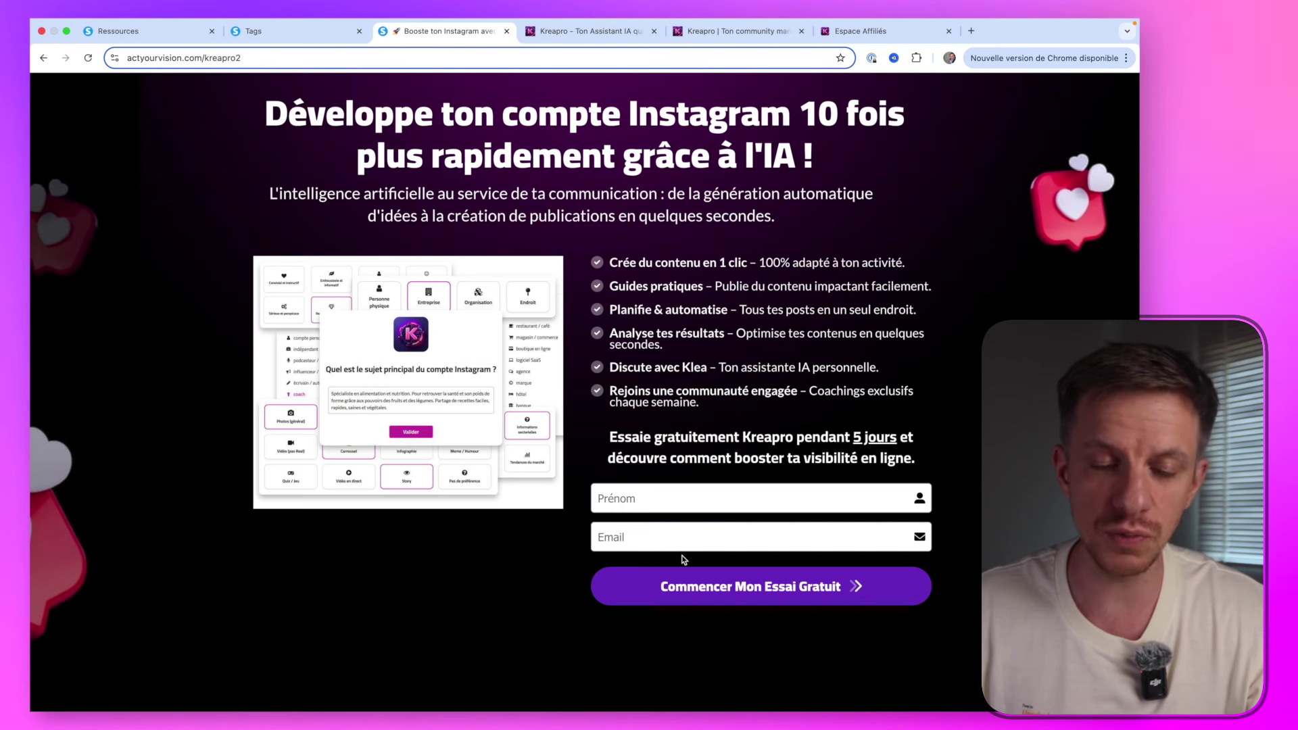
{"action": "left_click", "coordinate": [616, 42]}
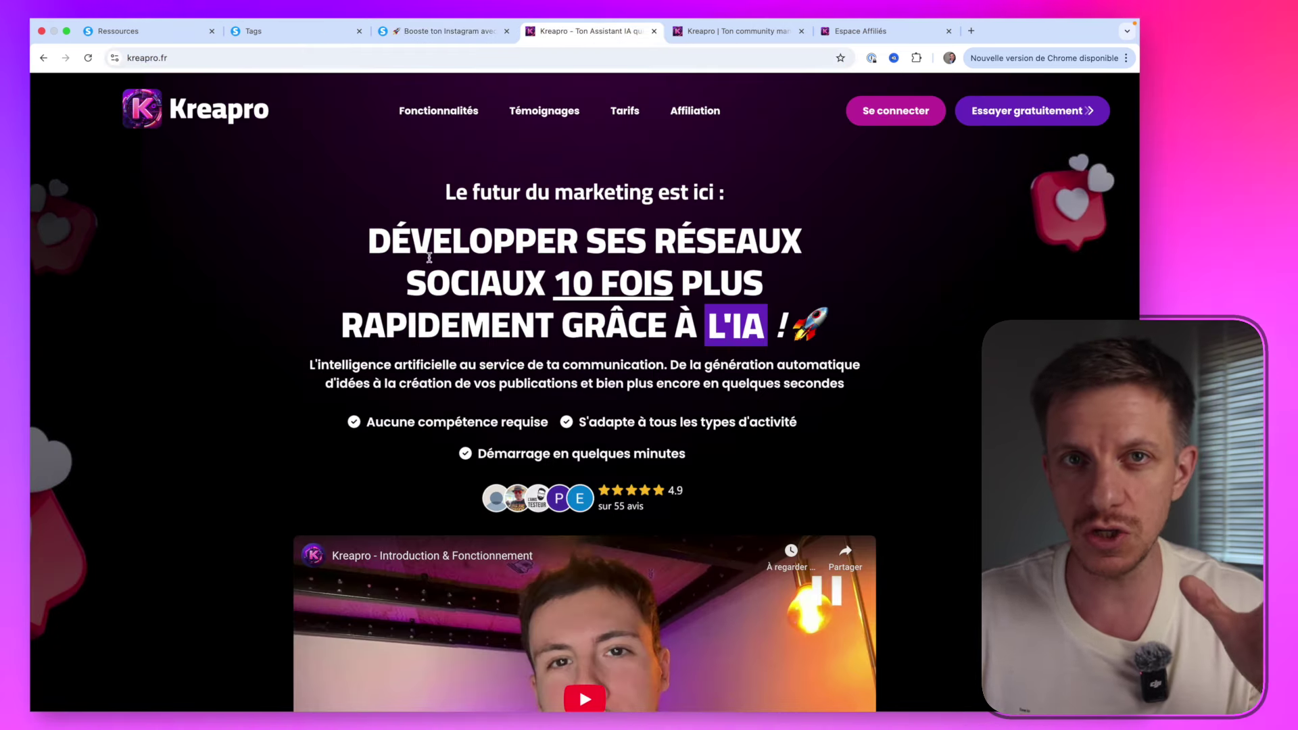
{"action": "left_click", "coordinate": [420, 31]}
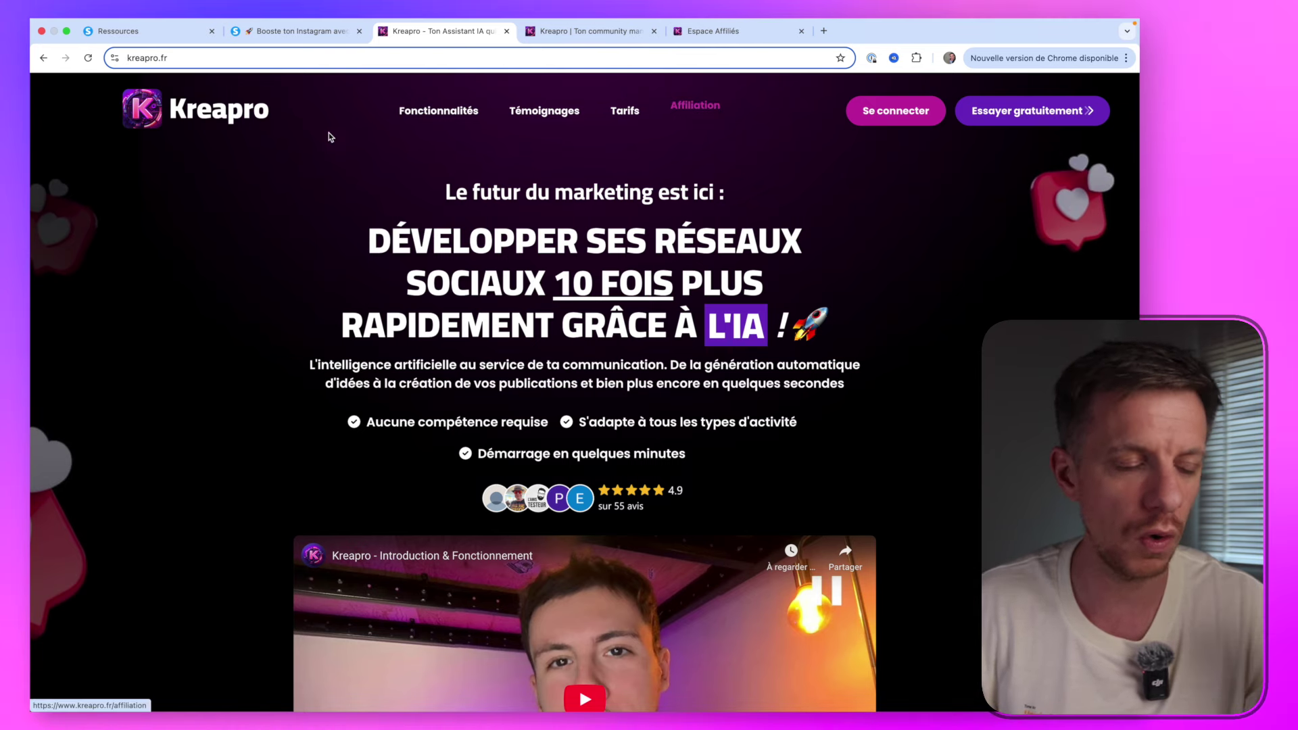
Refresh the sales funnel list in systeme.io and open the funnel Tunnel à partager 01
{"action": "left_click", "coordinate": [156, 32]}
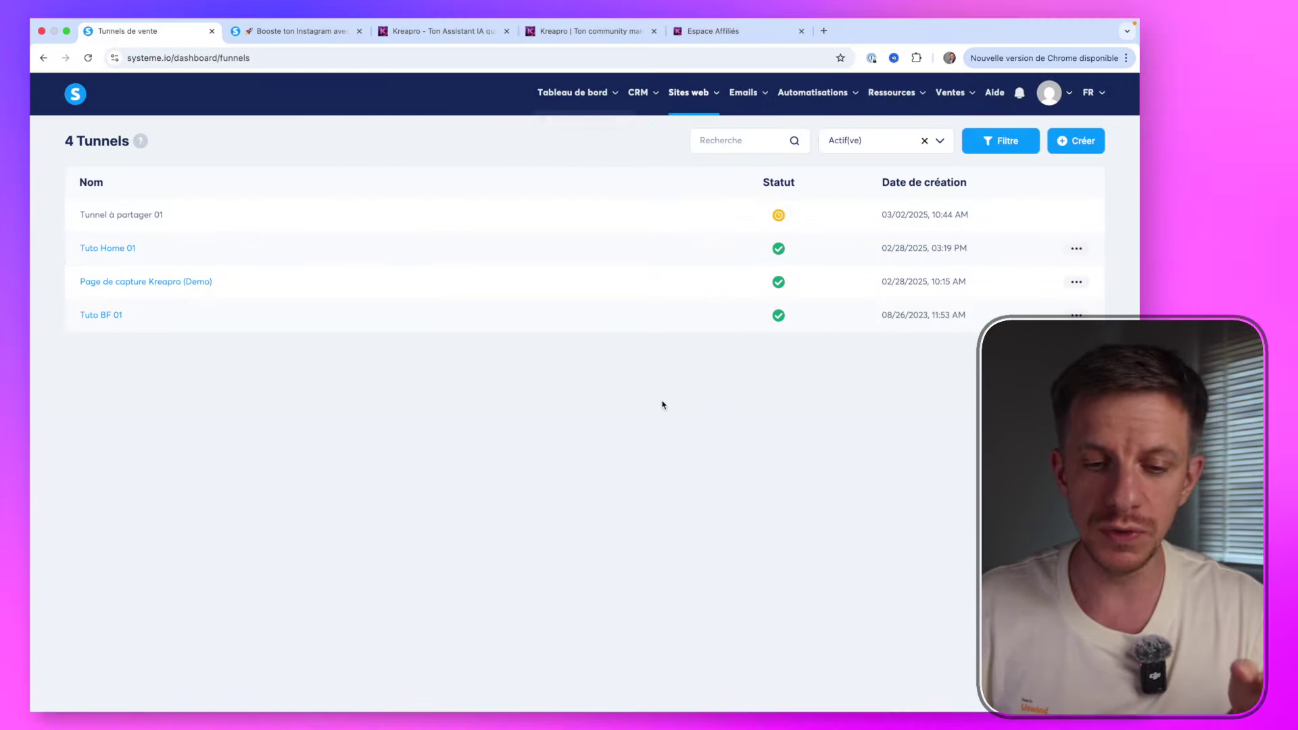
{"action": "mouse_move", "coordinate": [778, 222]}
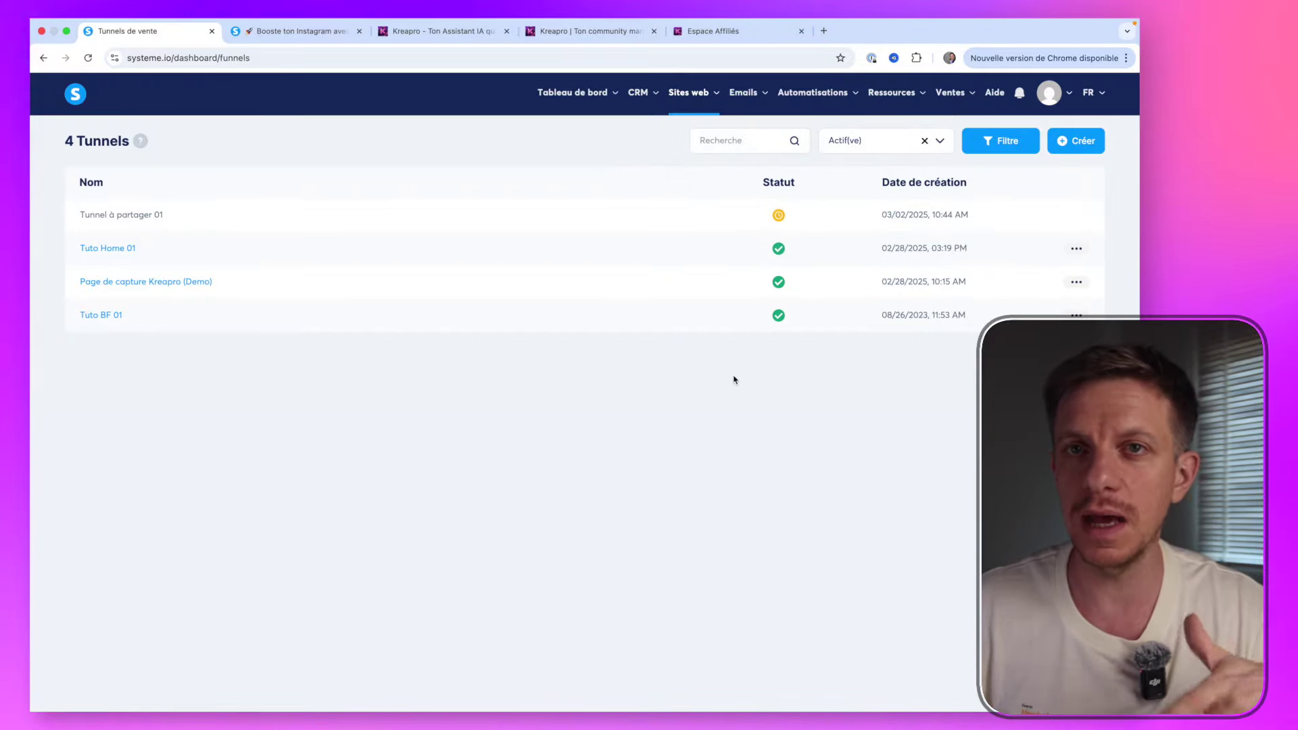
{"action": "mouse_move", "coordinate": [777, 247]}
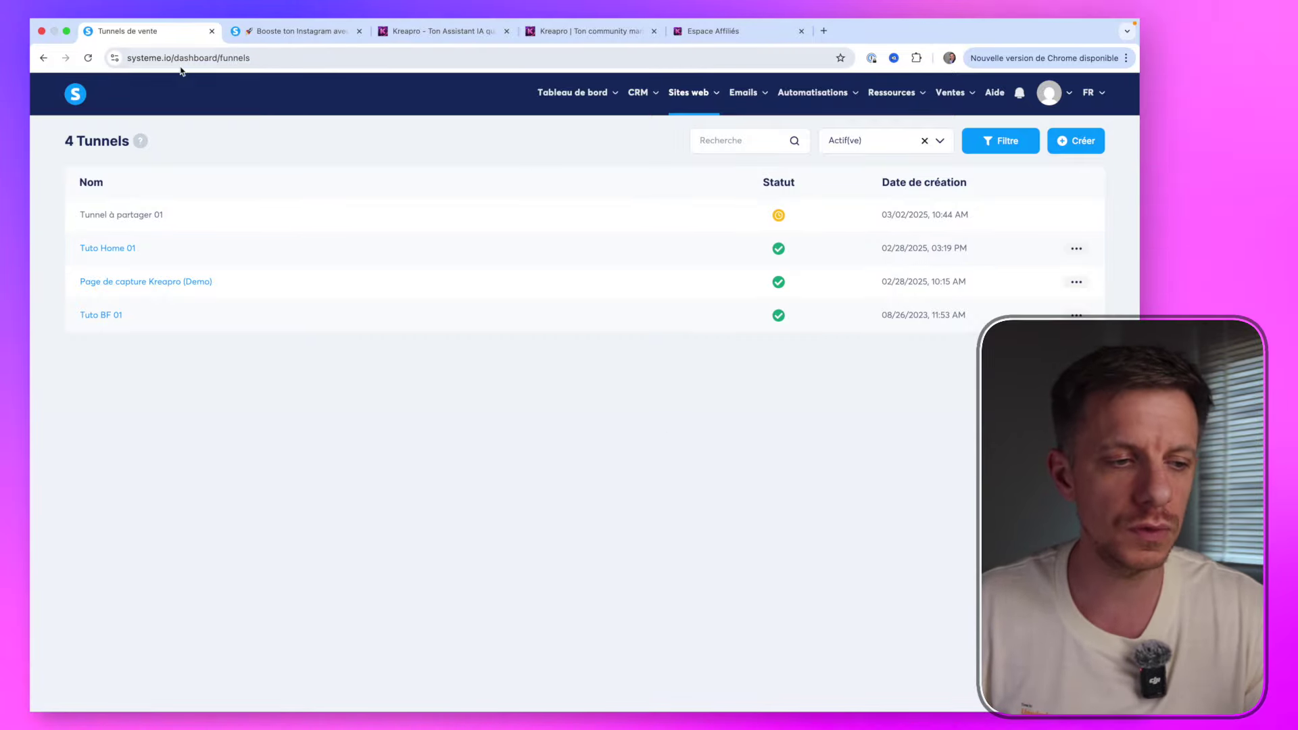
{"action": "left_click", "coordinate": [87, 58]}
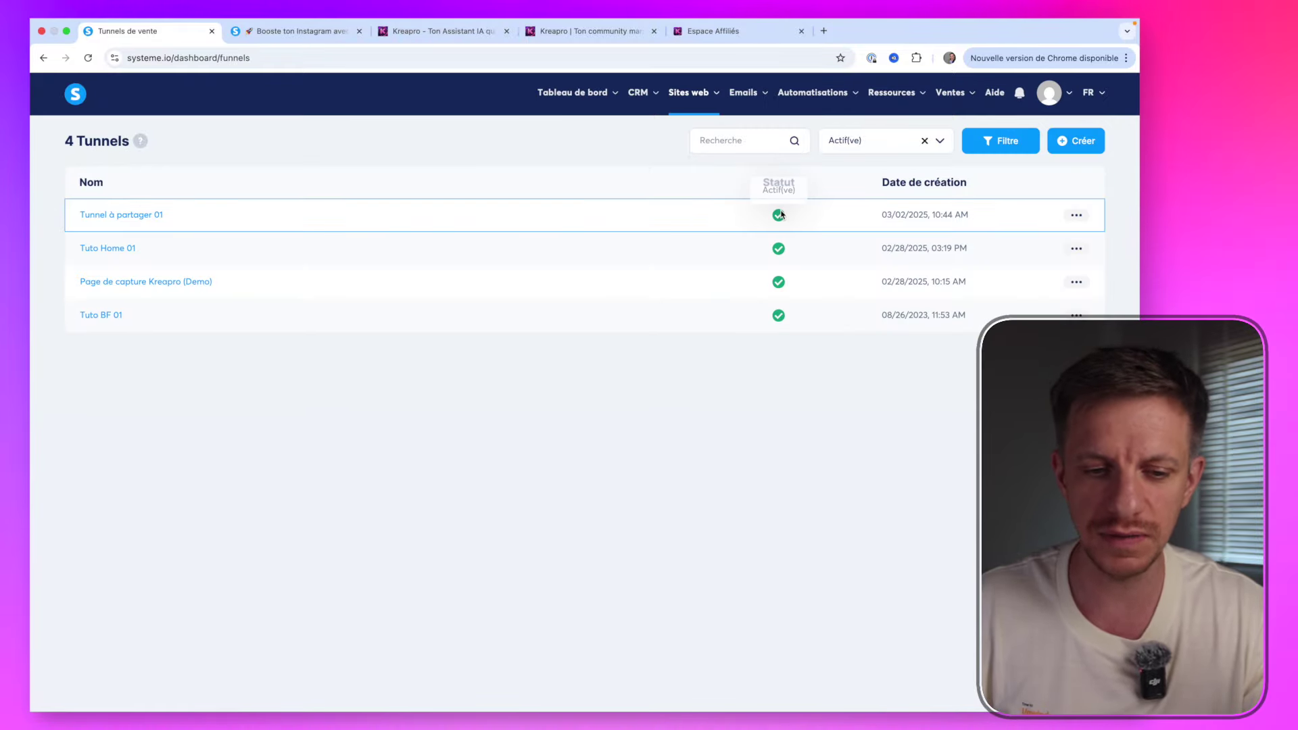
{"action": "left_click", "coordinate": [116, 217]}
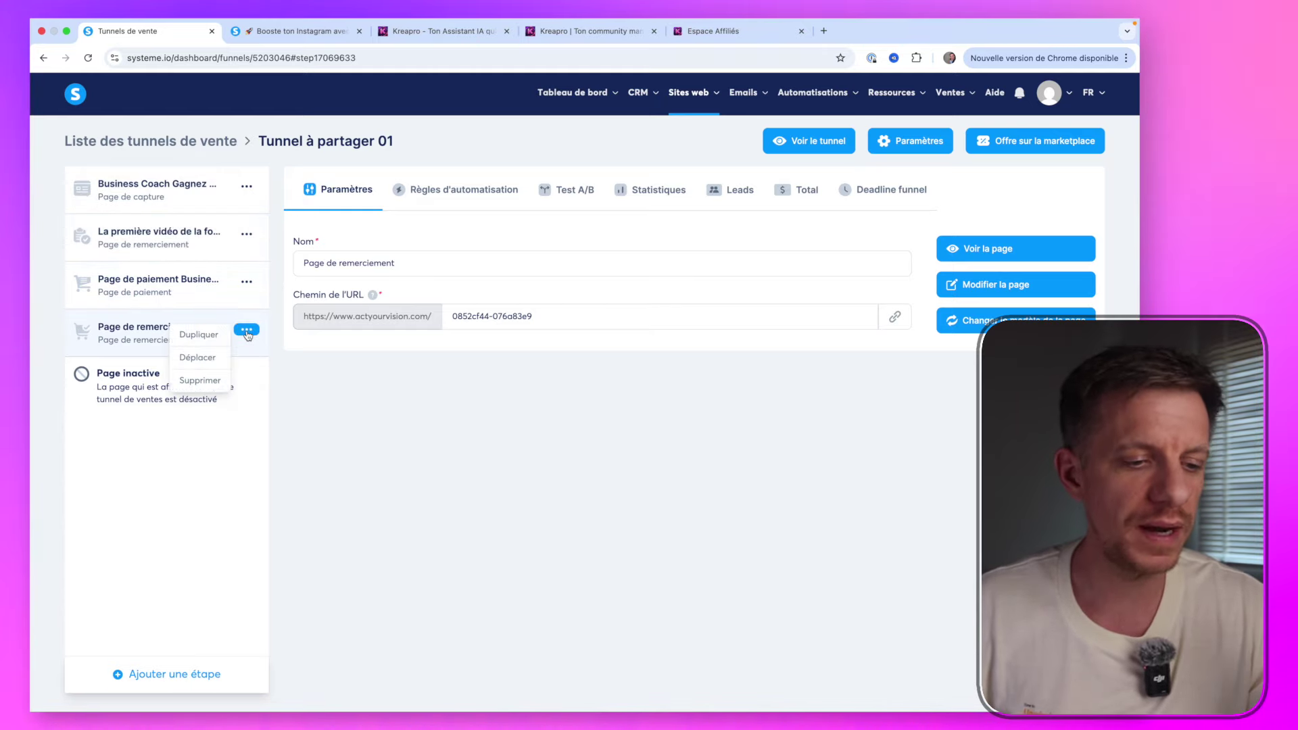
Delete the final thank-you page, the payment page and the first-video thank-you page from the funnel
{"action": "left_click", "coordinate": [247, 235]}
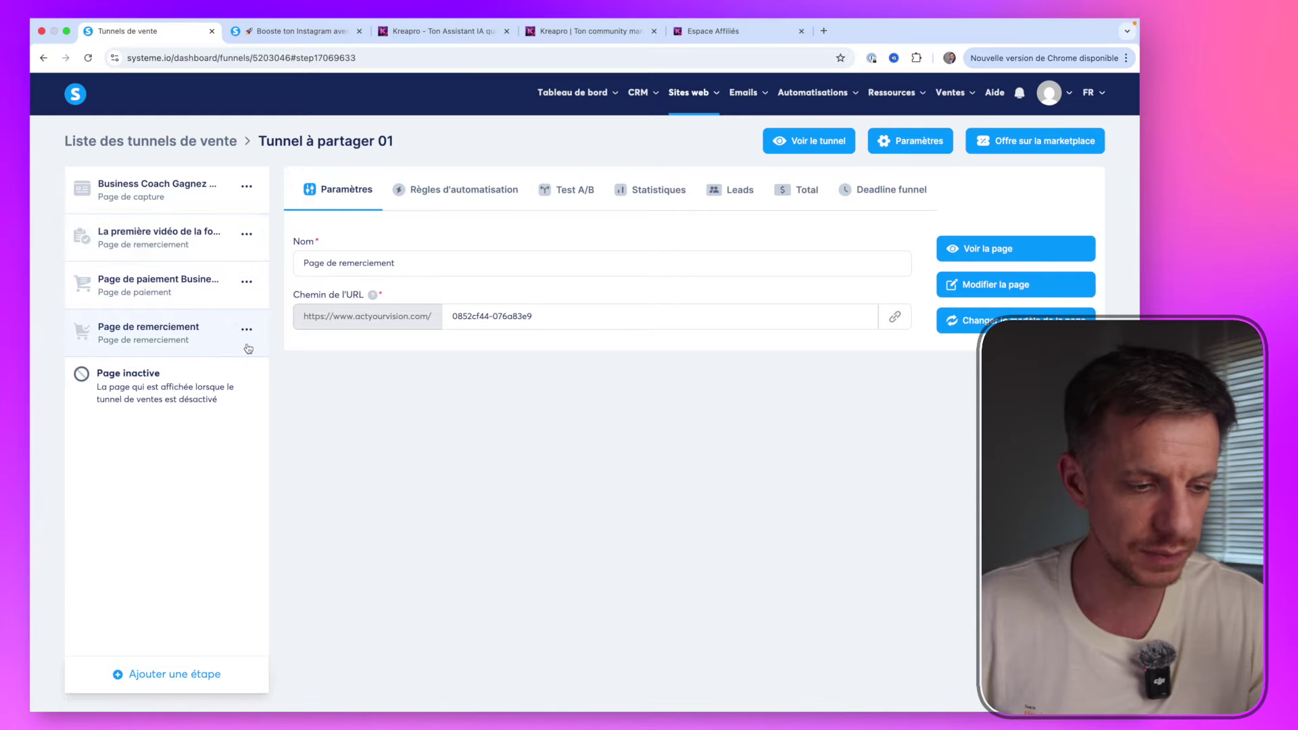
{"action": "left_click", "coordinate": [246, 329]}
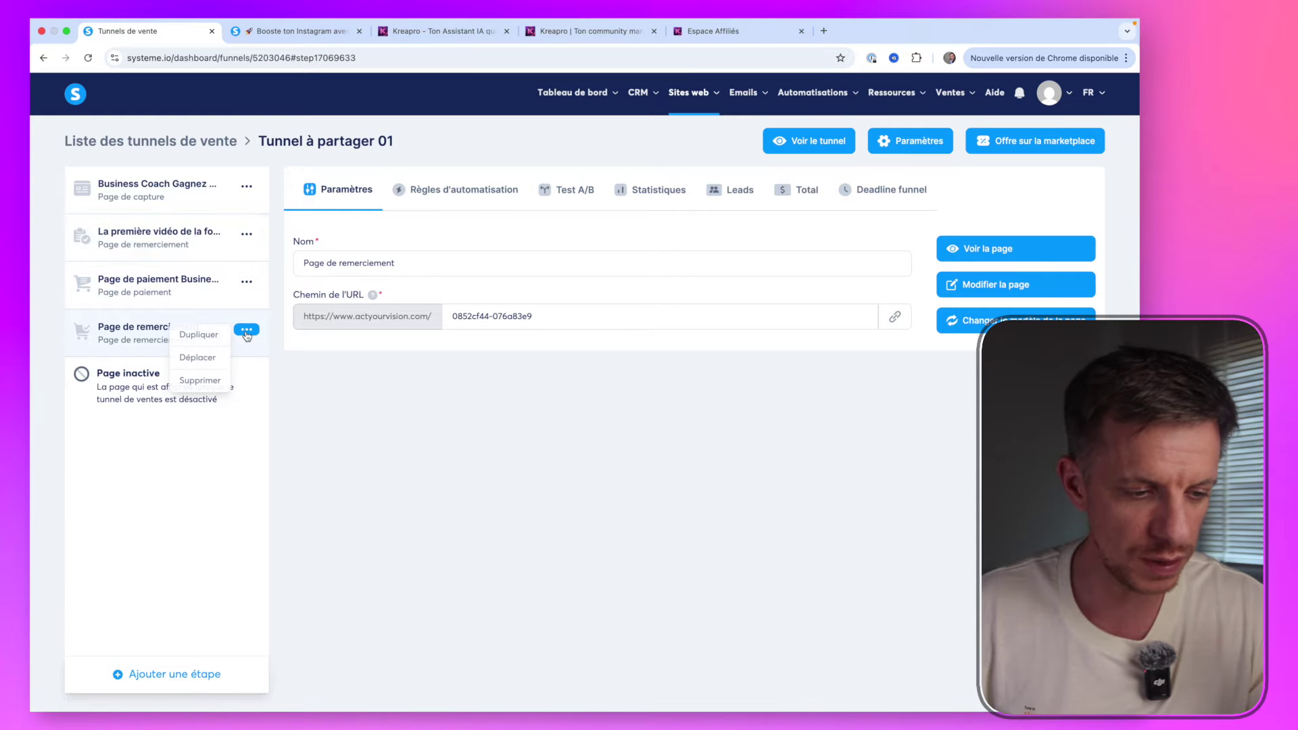
{"action": "left_click", "coordinate": [202, 380]}
{"action": "left_click", "coordinate": [469, 426]}
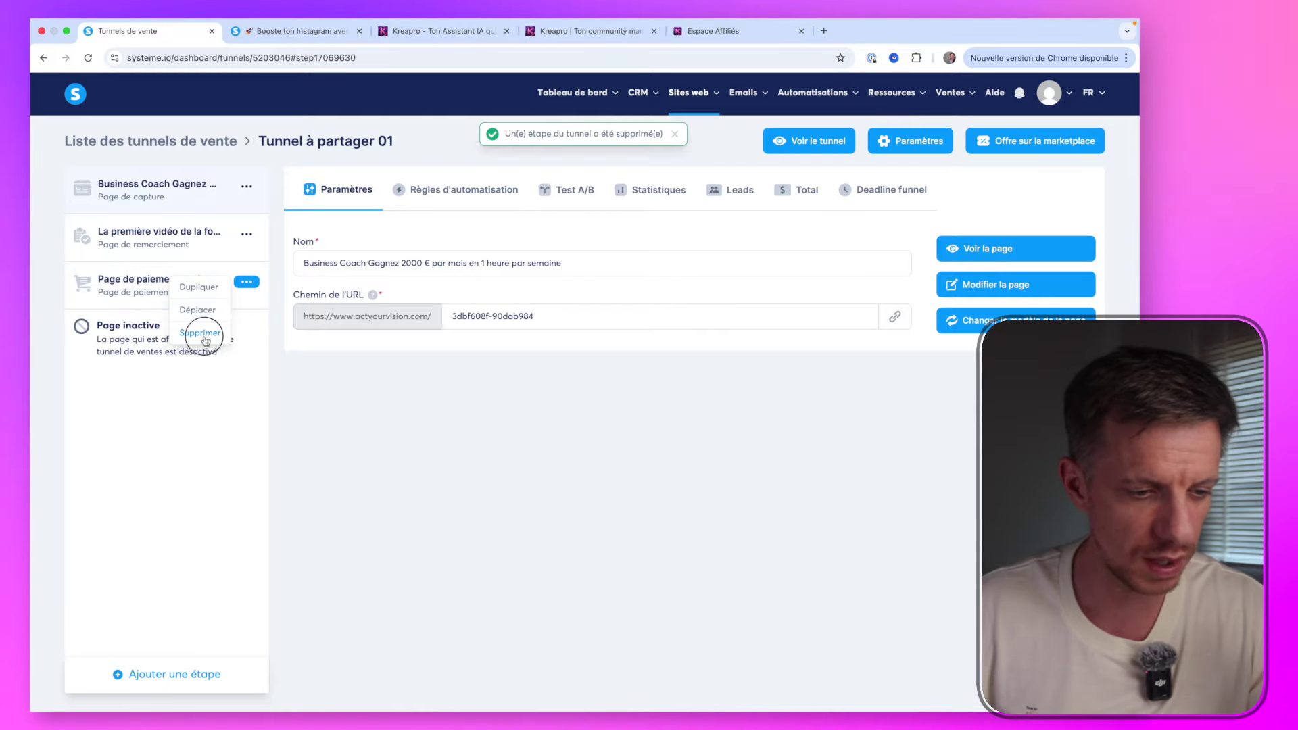
{"action": "left_click", "coordinate": [202, 333]}
{"action": "left_click", "coordinate": [484, 436]}
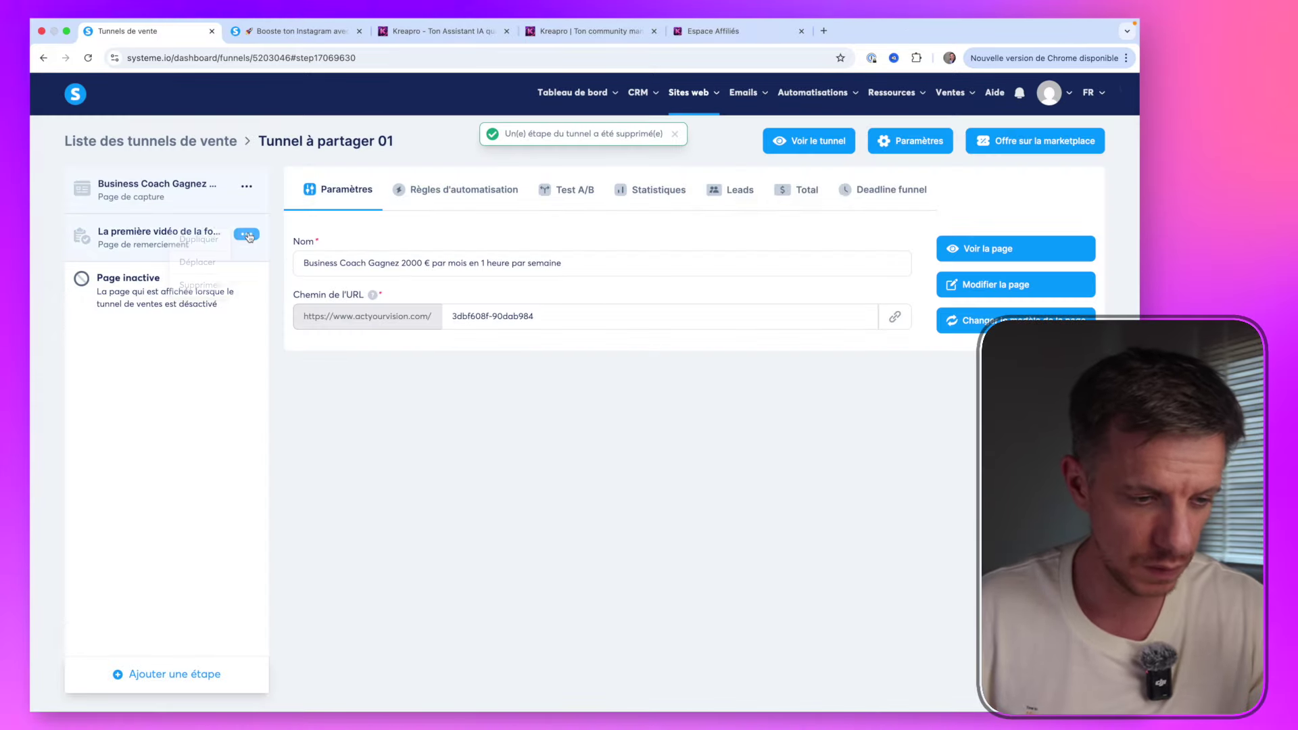
{"action": "left_click", "coordinate": [246, 234]}
{"action": "left_click", "coordinate": [213, 291]}
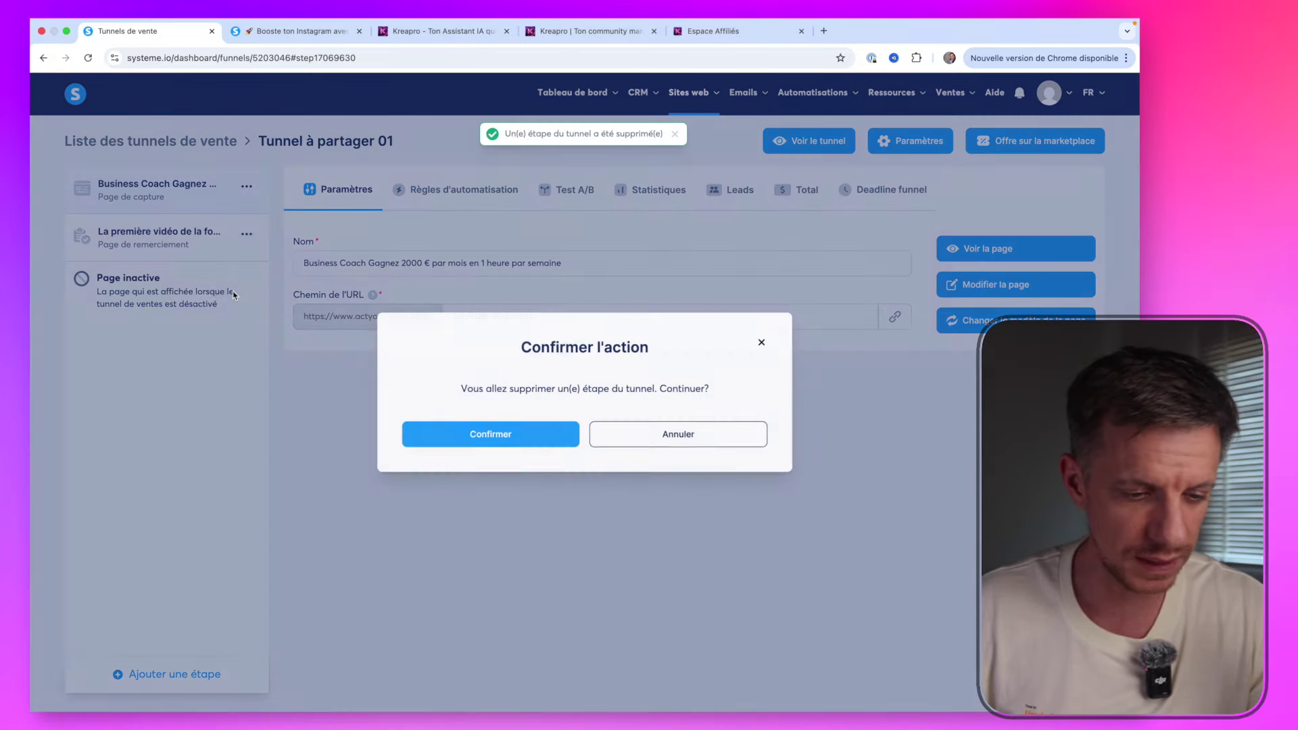
{"action": "left_click", "coordinate": [453, 433]}
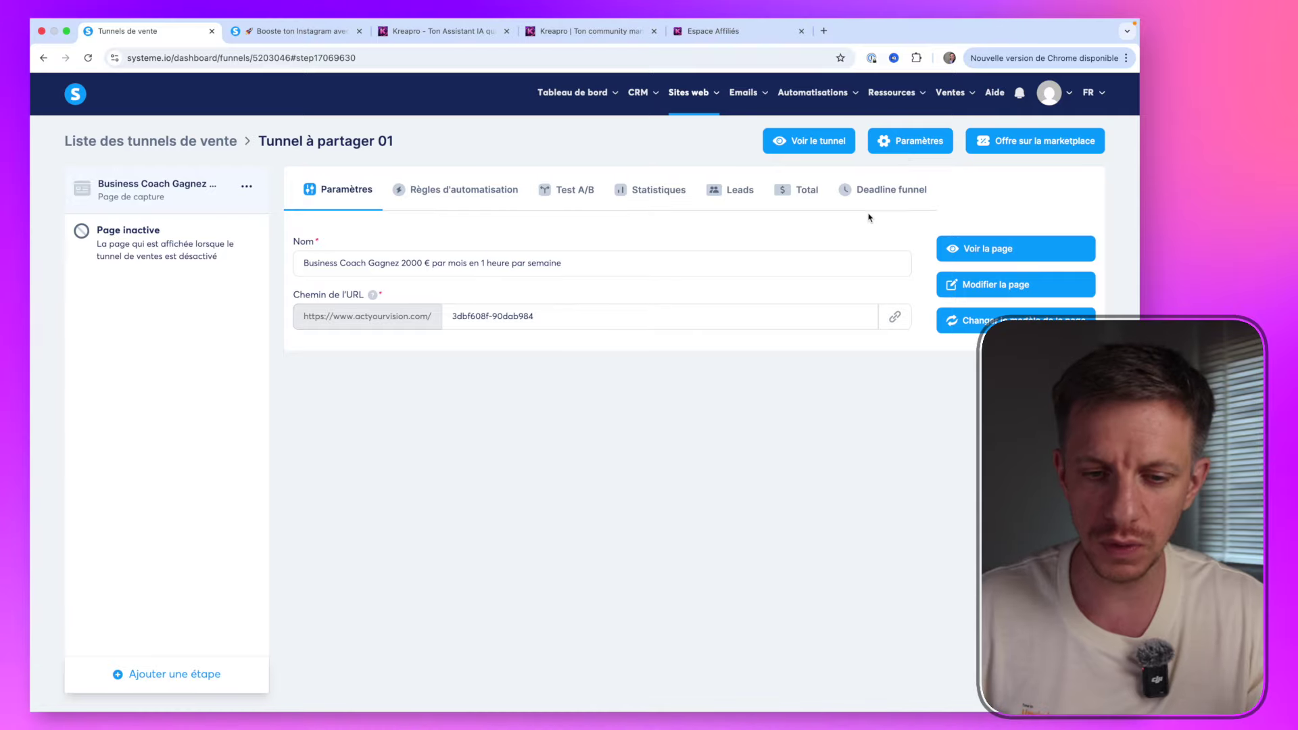
Rename the funnel Page de Capture Kreapro in its settings and save it
{"action": "left_click", "coordinate": [905, 145]}
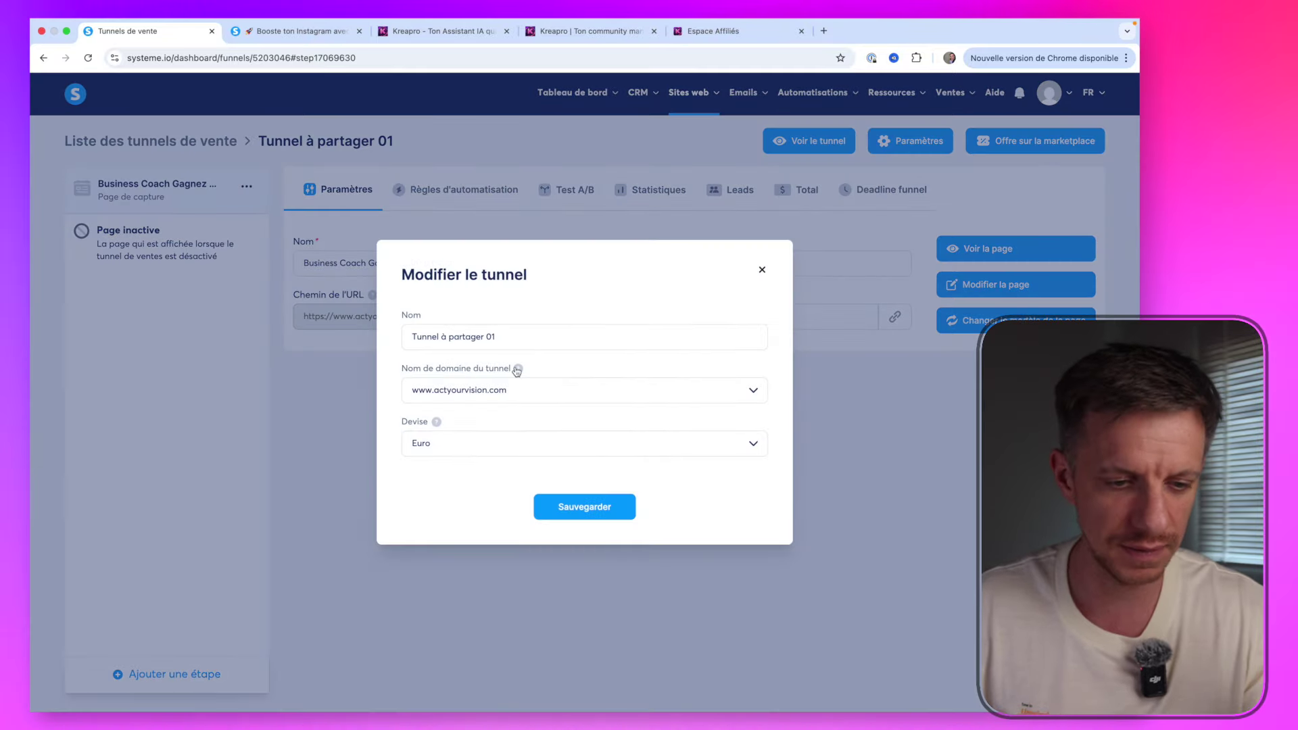
{"action": "type", "text": "Page de Capture"}
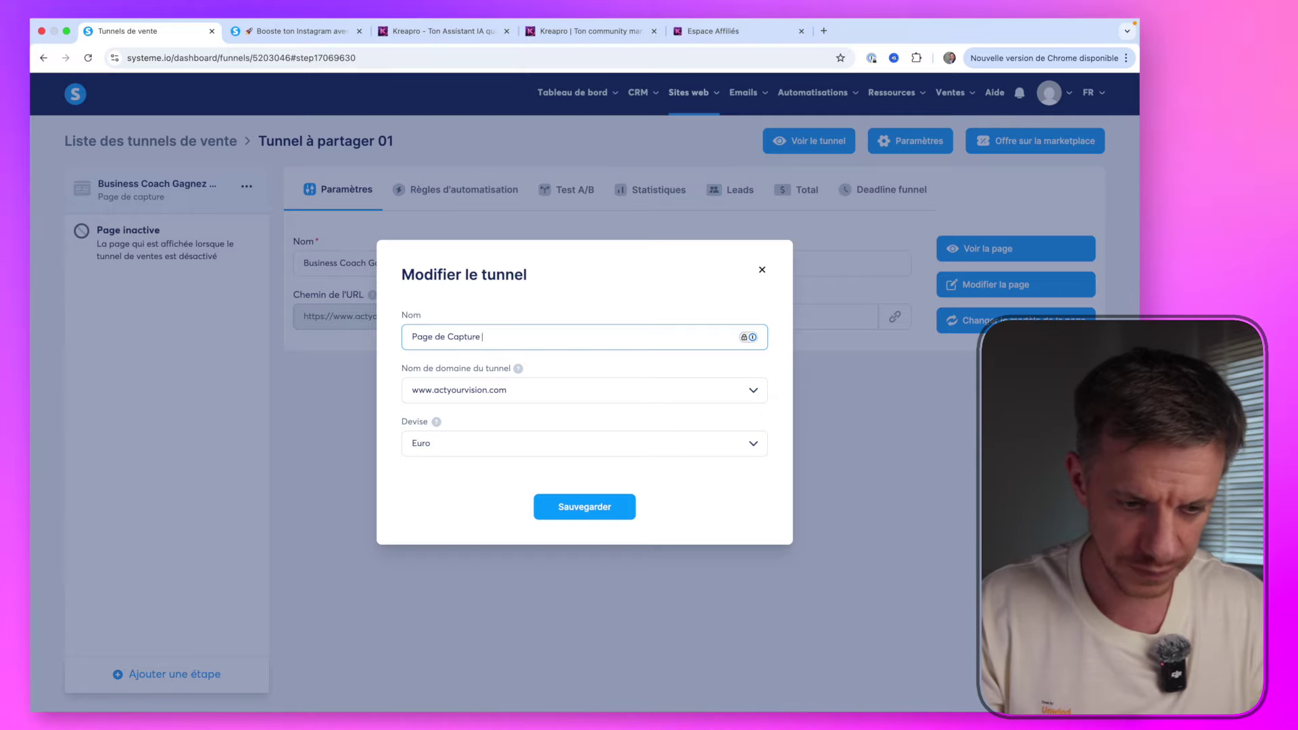
{"action": "type", "text": " ("}
{"action": "key", "text": "BackSpace"}
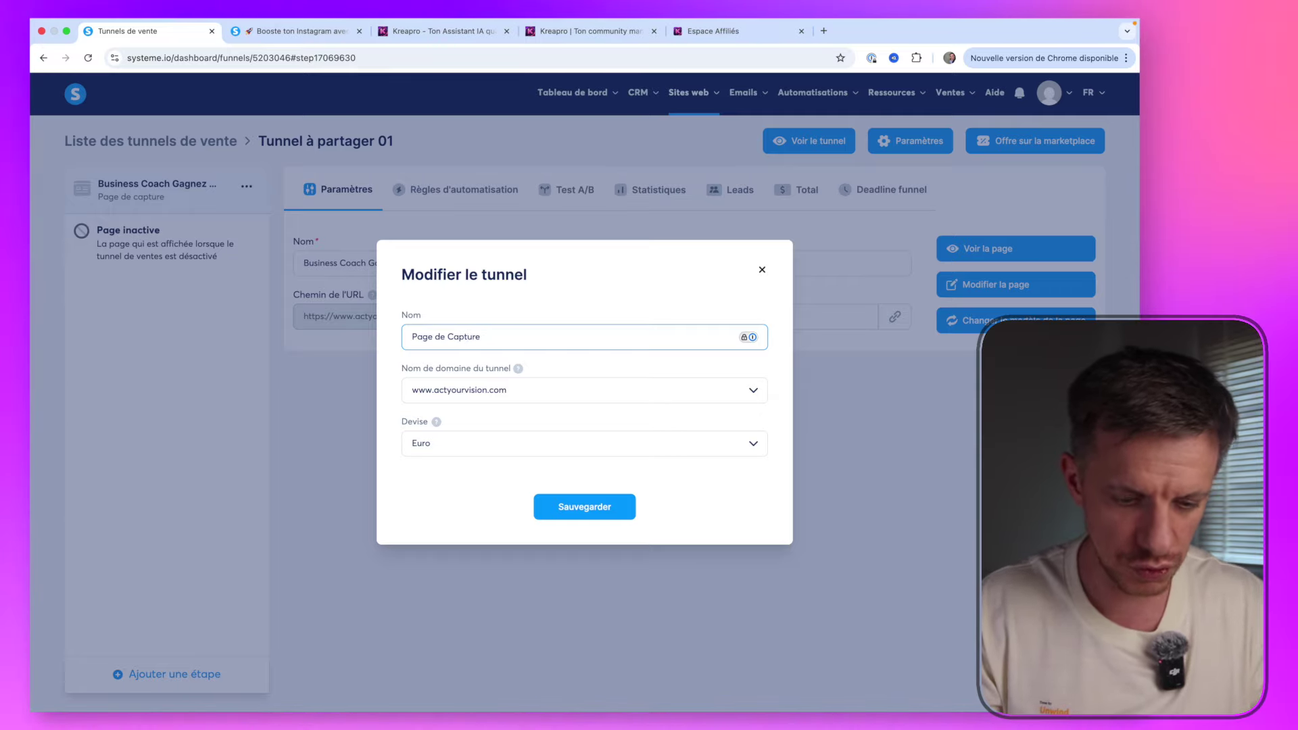
{"action": "type", "text": "Kreapro"}
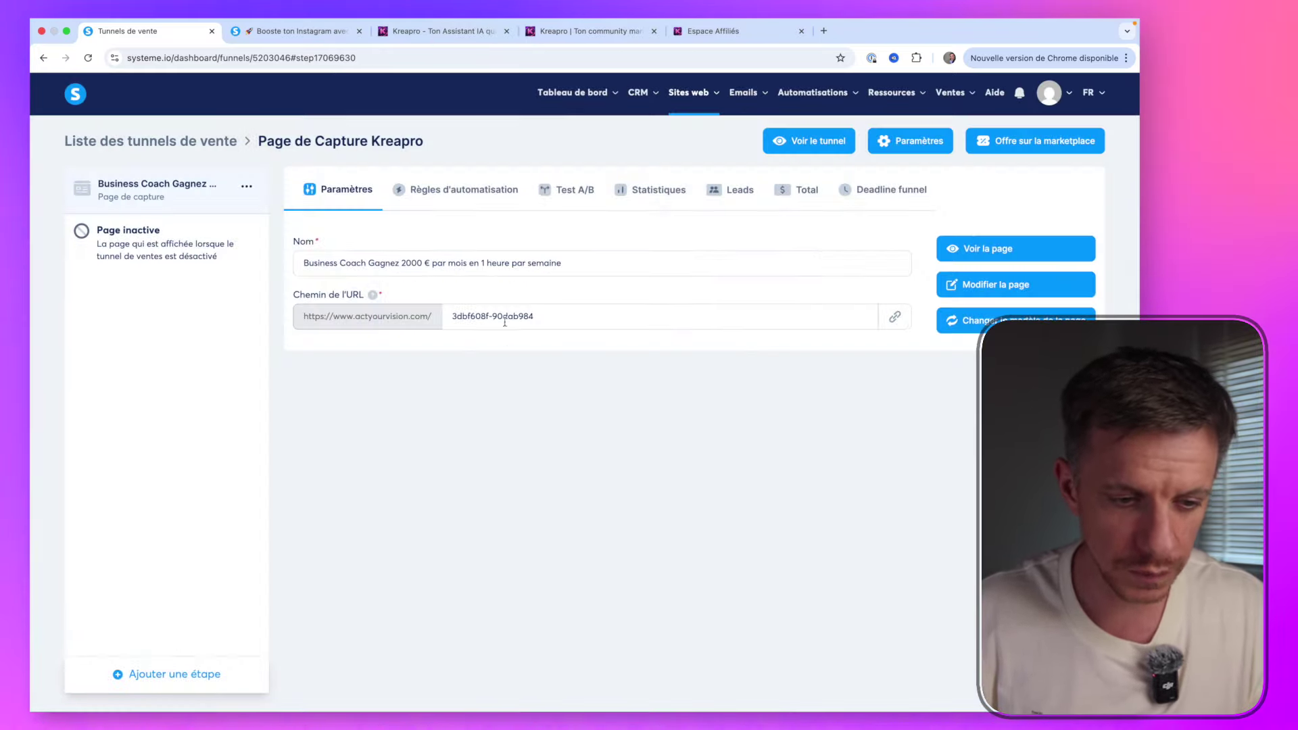
Name the remaining capture step Page de capture Kreapro and set its URL path to kreapro
{"action": "triple_click", "coordinate": [599, 264]}
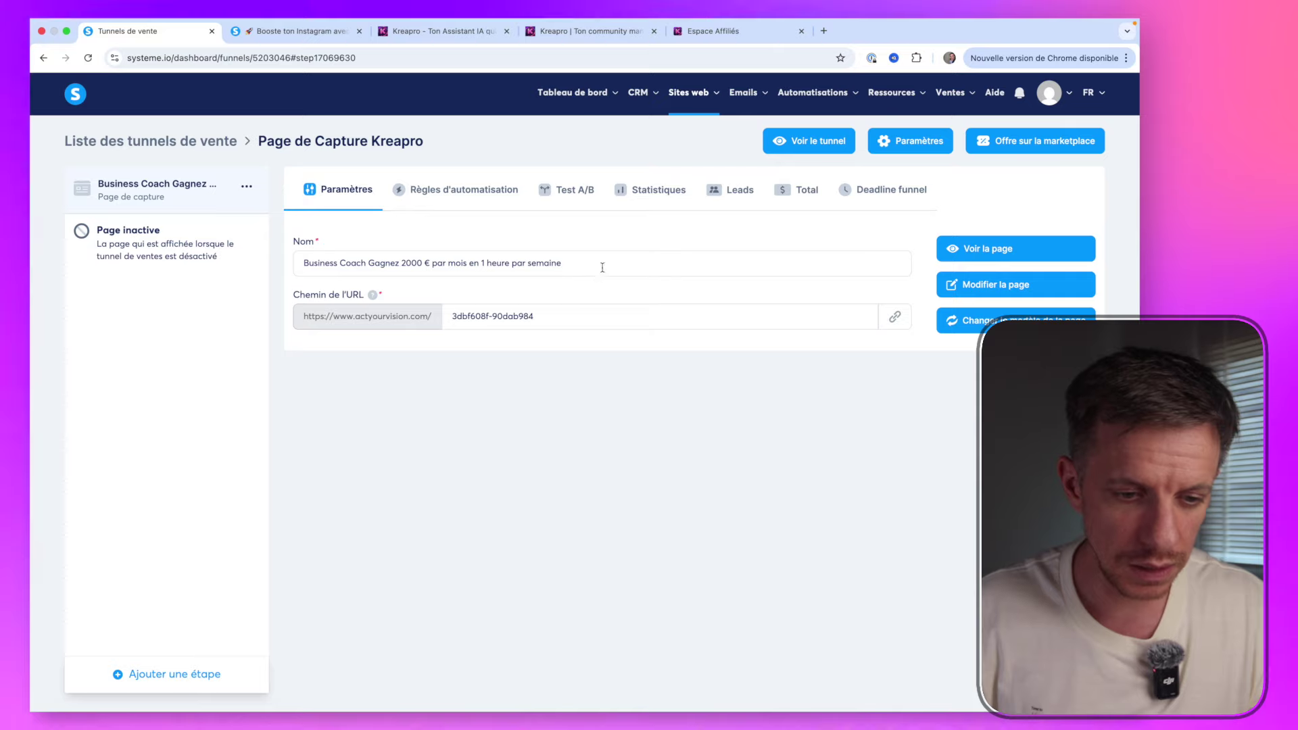
{"action": "left_click", "coordinate": [161, 247]}
{"action": "type", "text": "Page "}
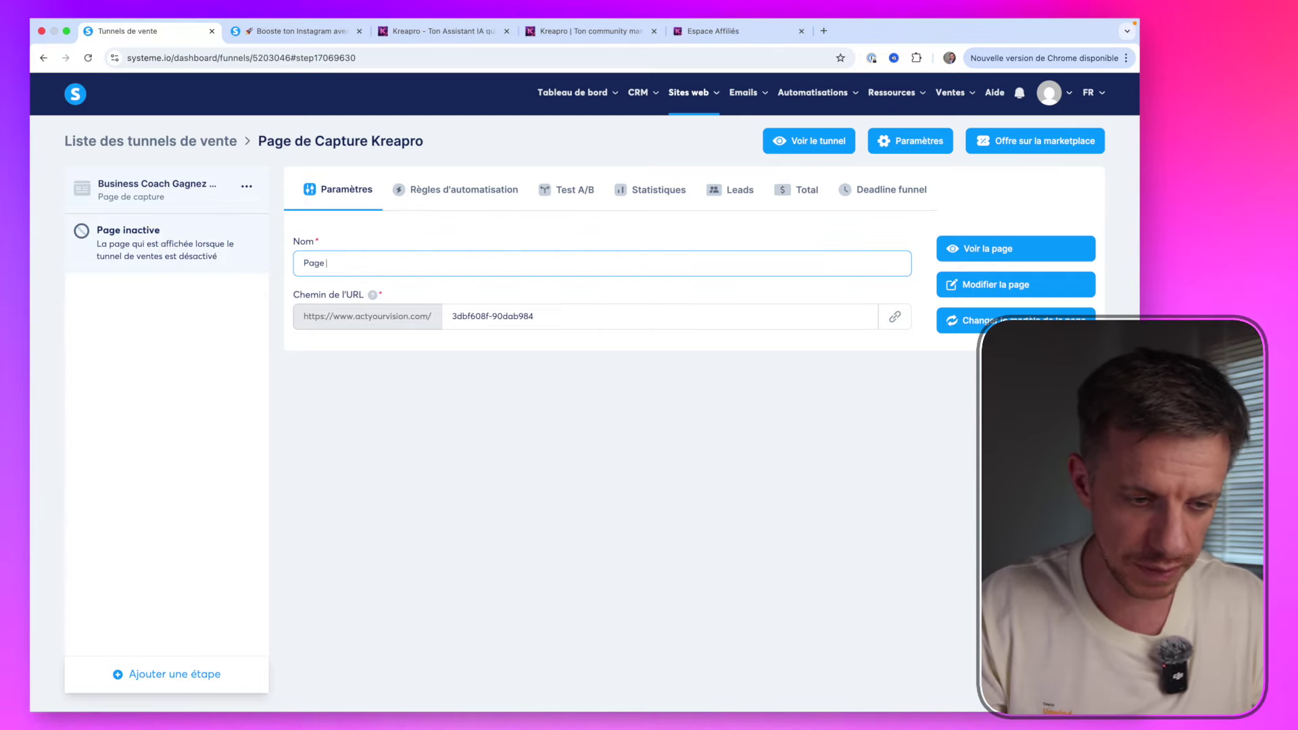
{"action": "type", "text": "de capture Kreapro"}
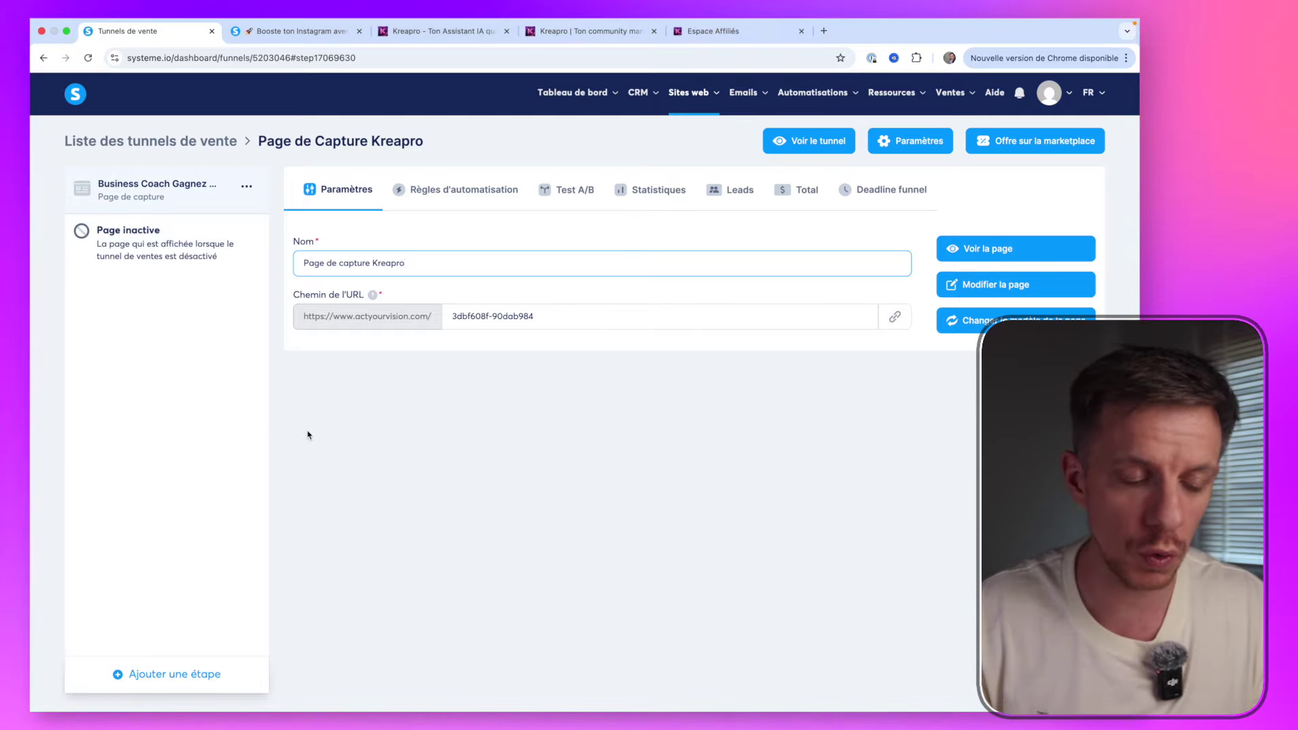
{"action": "left_click", "coordinate": [409, 467]}
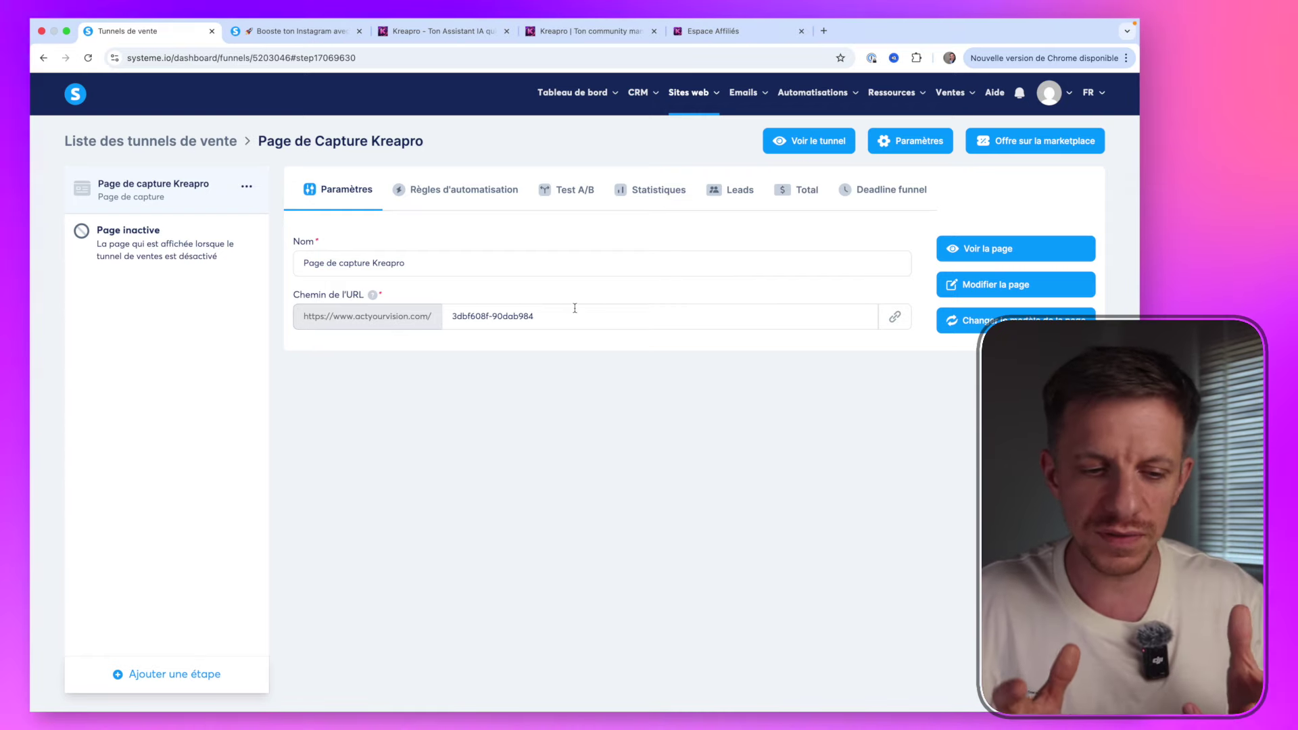
{"action": "triple_click", "coordinate": [570, 319]}
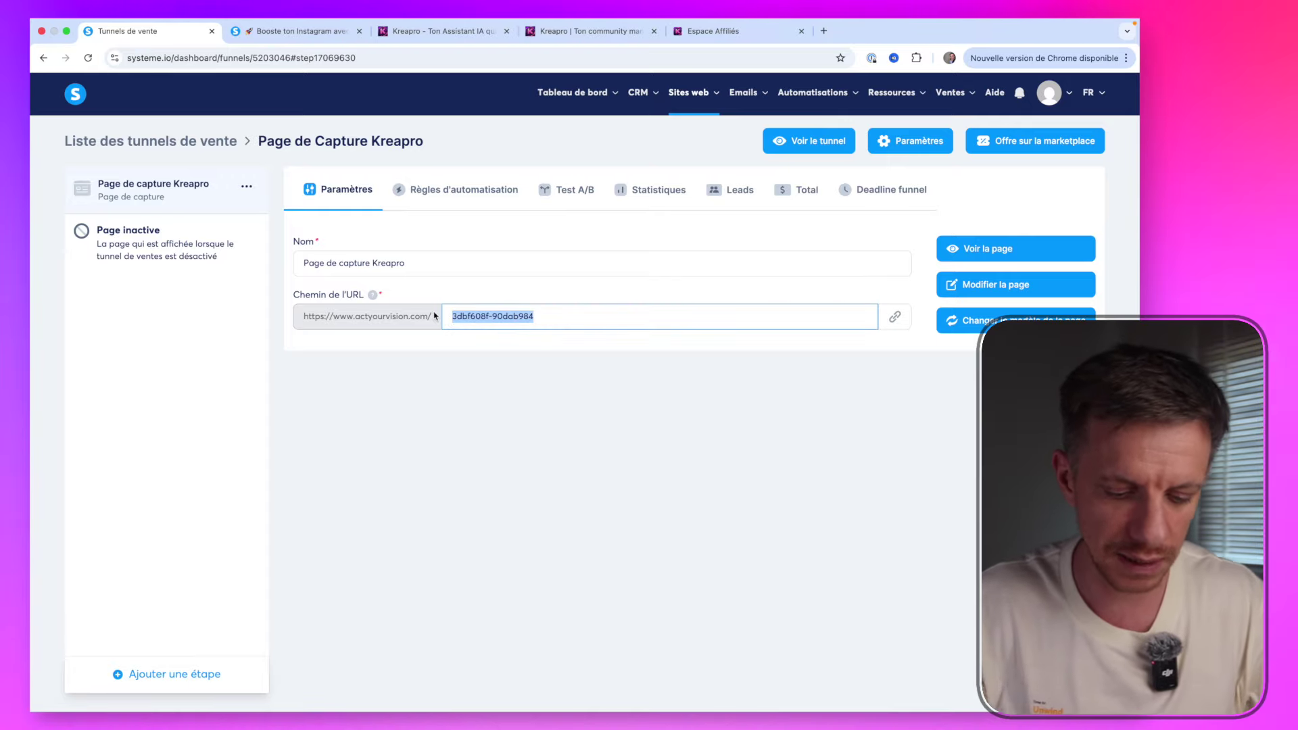
{"action": "type", "text": "kreapro"}
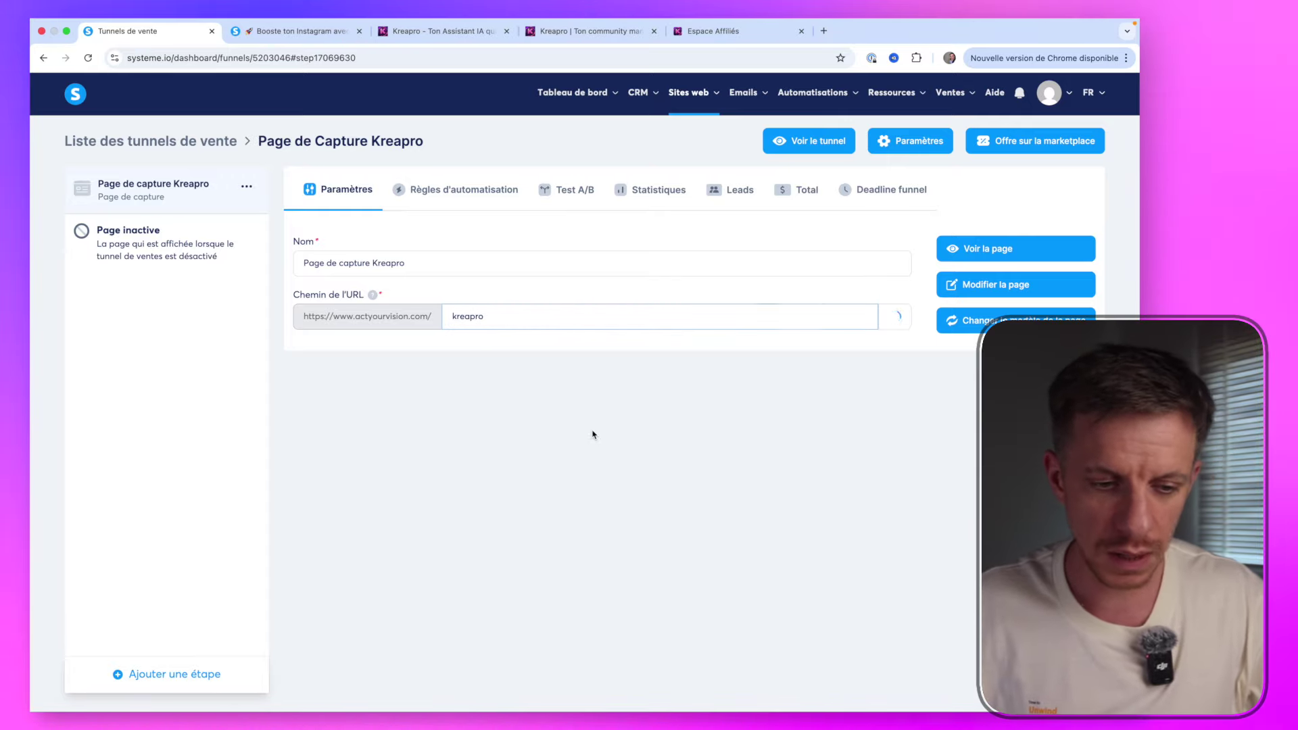
View the live template page and compare its layout and text with the finished Kreapro example page
{"action": "left_click", "coordinate": [982, 252]}
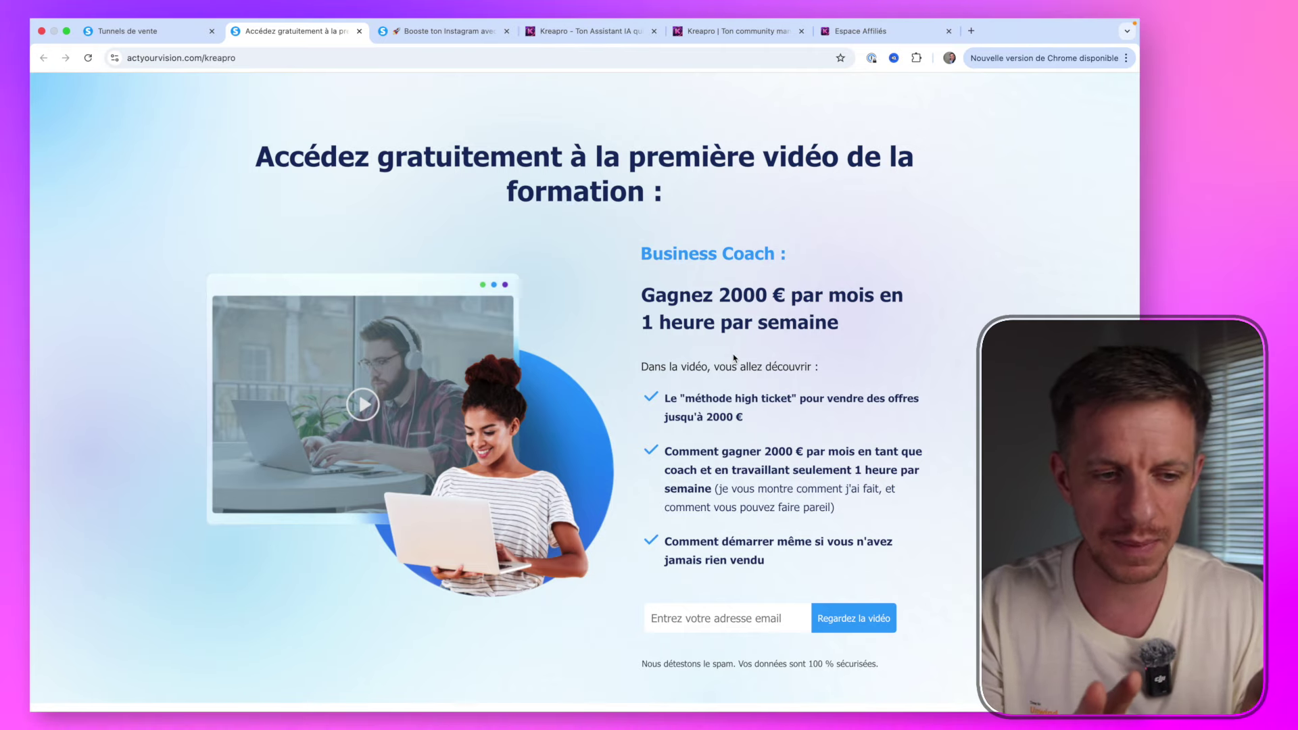
{"action": "left_click", "coordinate": [440, 37]}
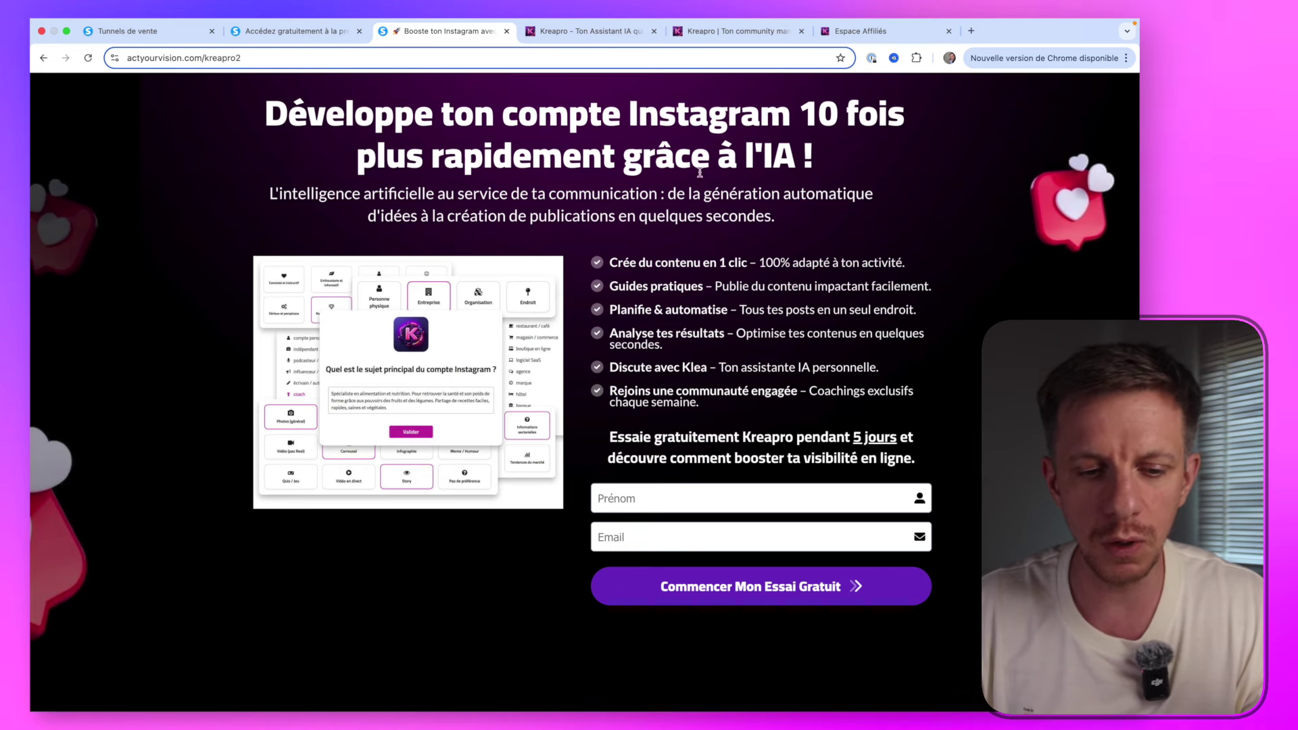
{"action": "left_click_drag", "start_coordinate": [932, 287], "coordinate": [677, 160]}
{"action": "left_click", "coordinate": [718, 279]}
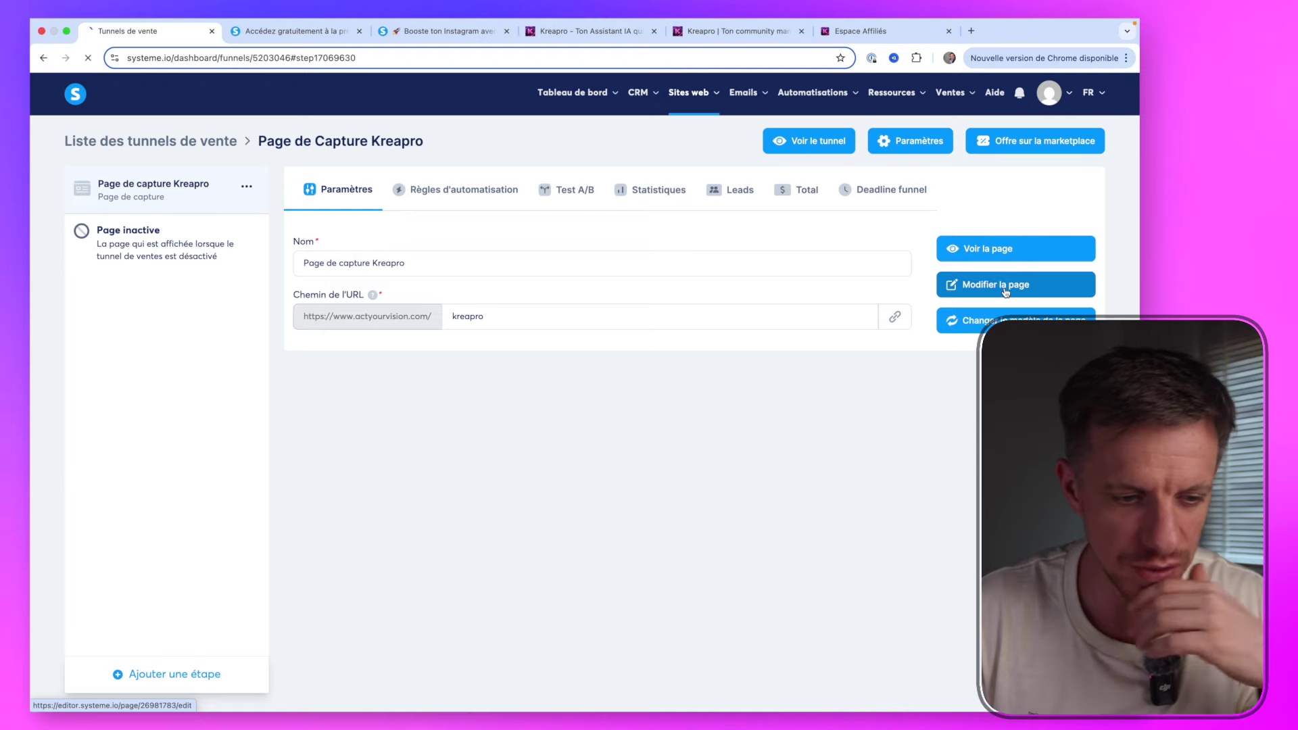
Open the capture page for editing and delete the second and third bullet list items beneath the "méthode high ticket" bullet
{"action": "left_click", "coordinate": [980, 285]}
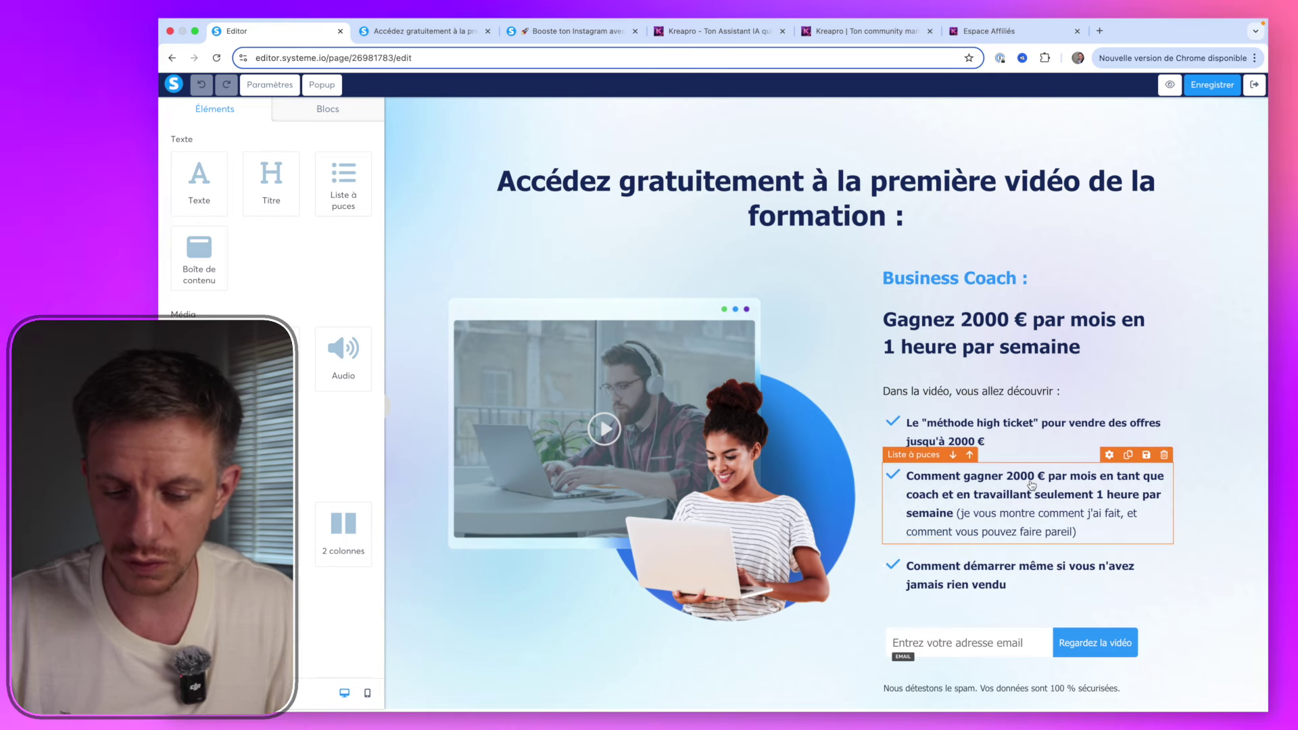
{"action": "left_click", "coordinate": [1164, 454]}
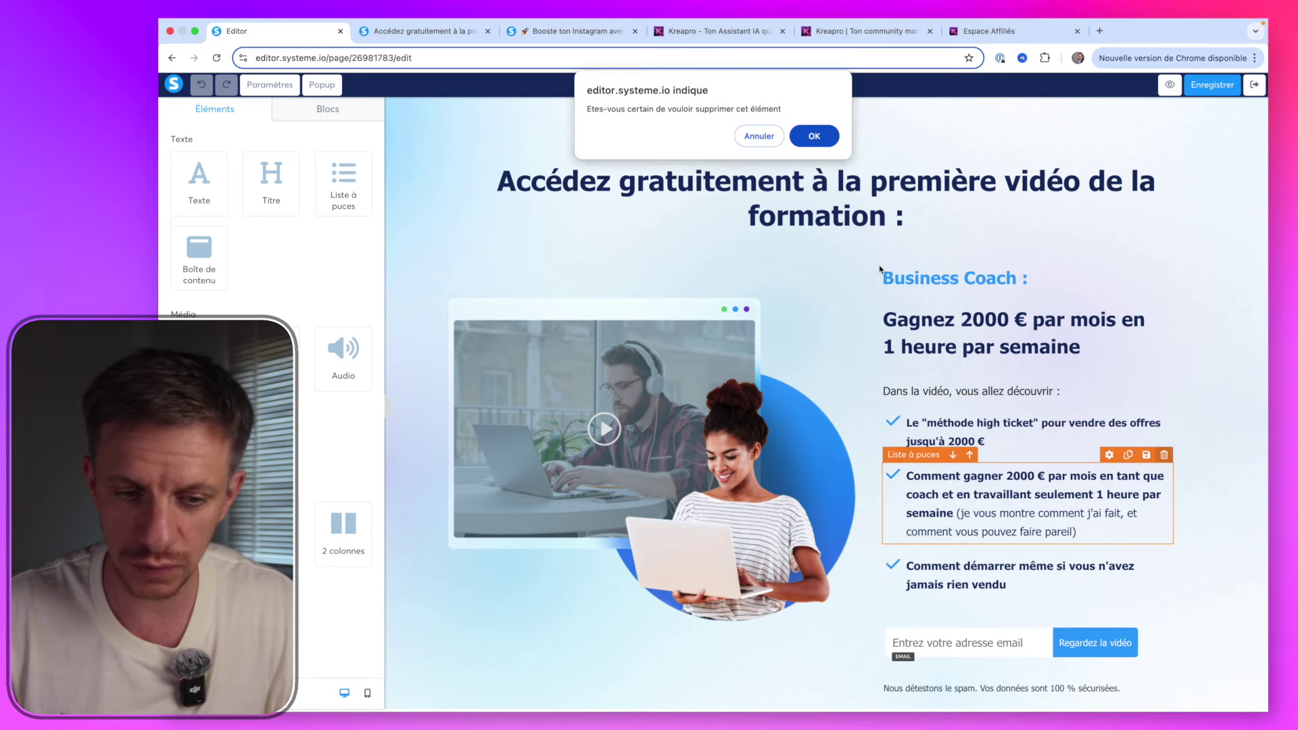
{"action": "left_click", "coordinate": [813, 137]}
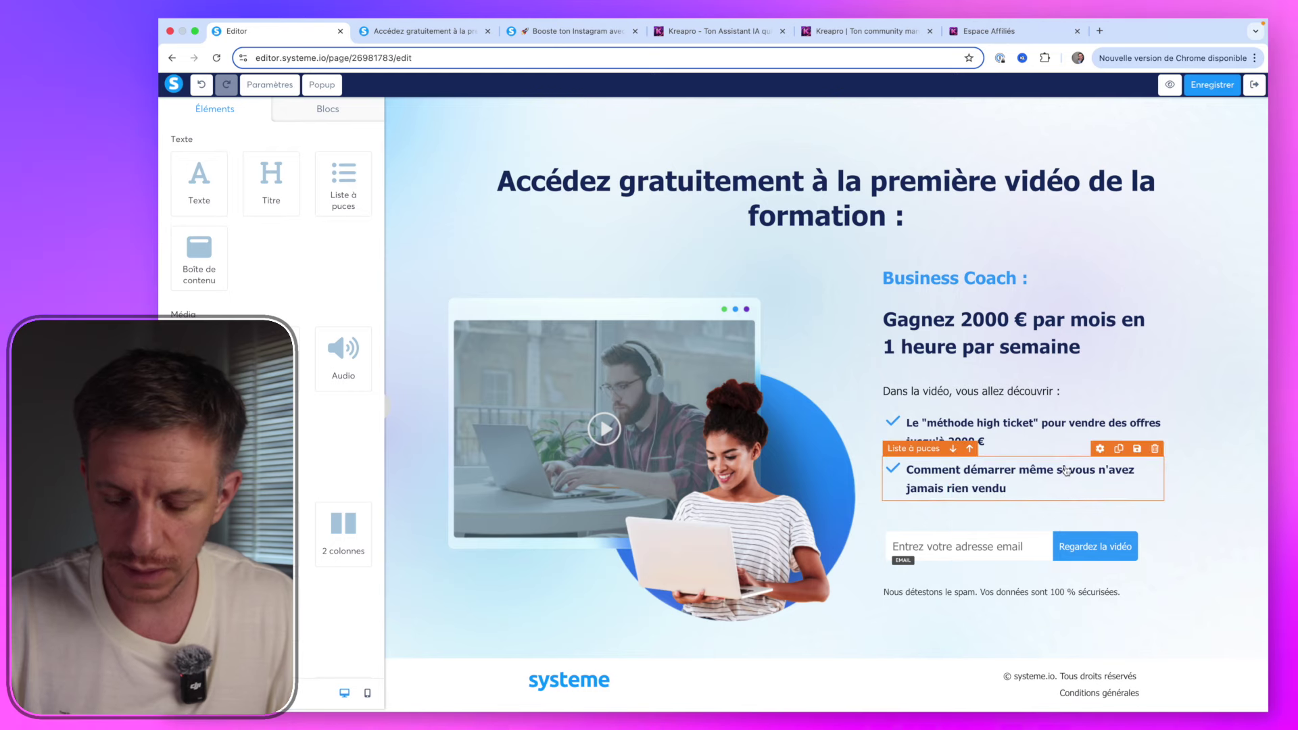
{"action": "left_click", "coordinate": [1154, 450]}
{"action": "left_click", "coordinate": [813, 138]}
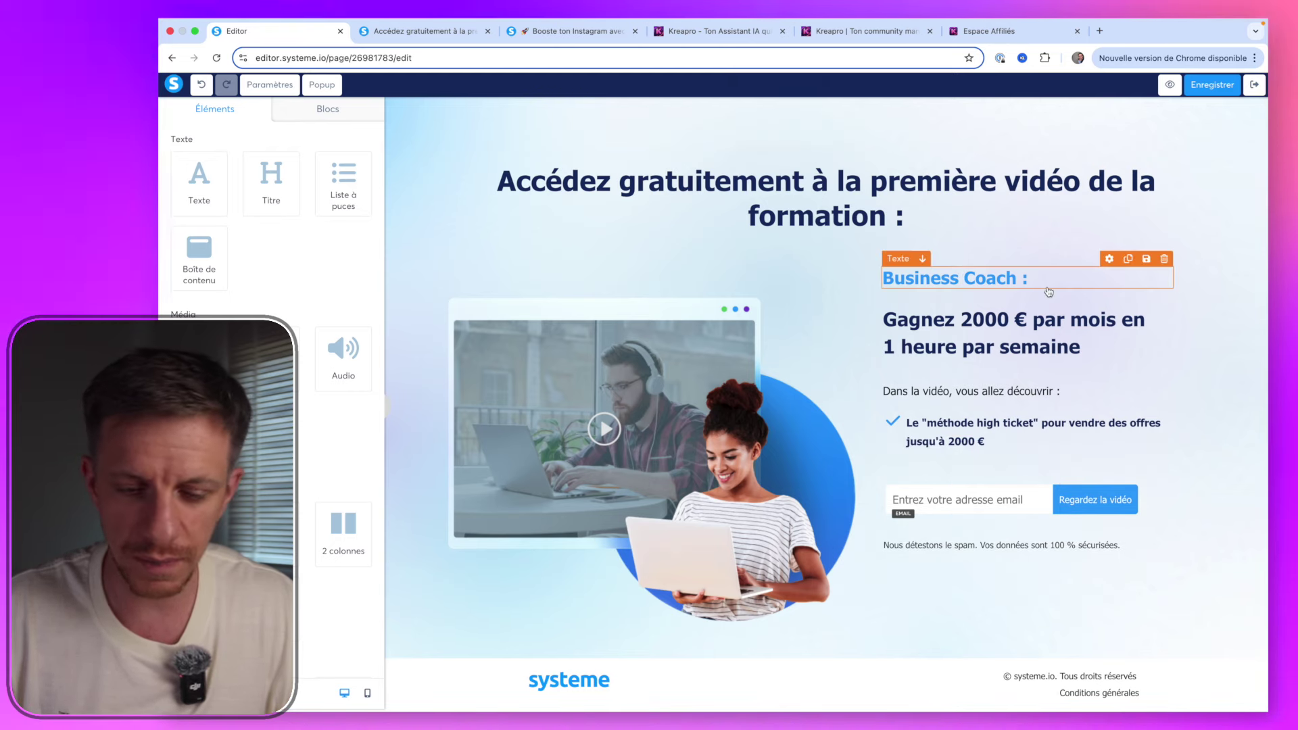
Delete the "Business Coach :" text and move the "Gagnez 2000 € par mois" title directly below the main headline
{"action": "left_click", "coordinate": [1164, 261]}
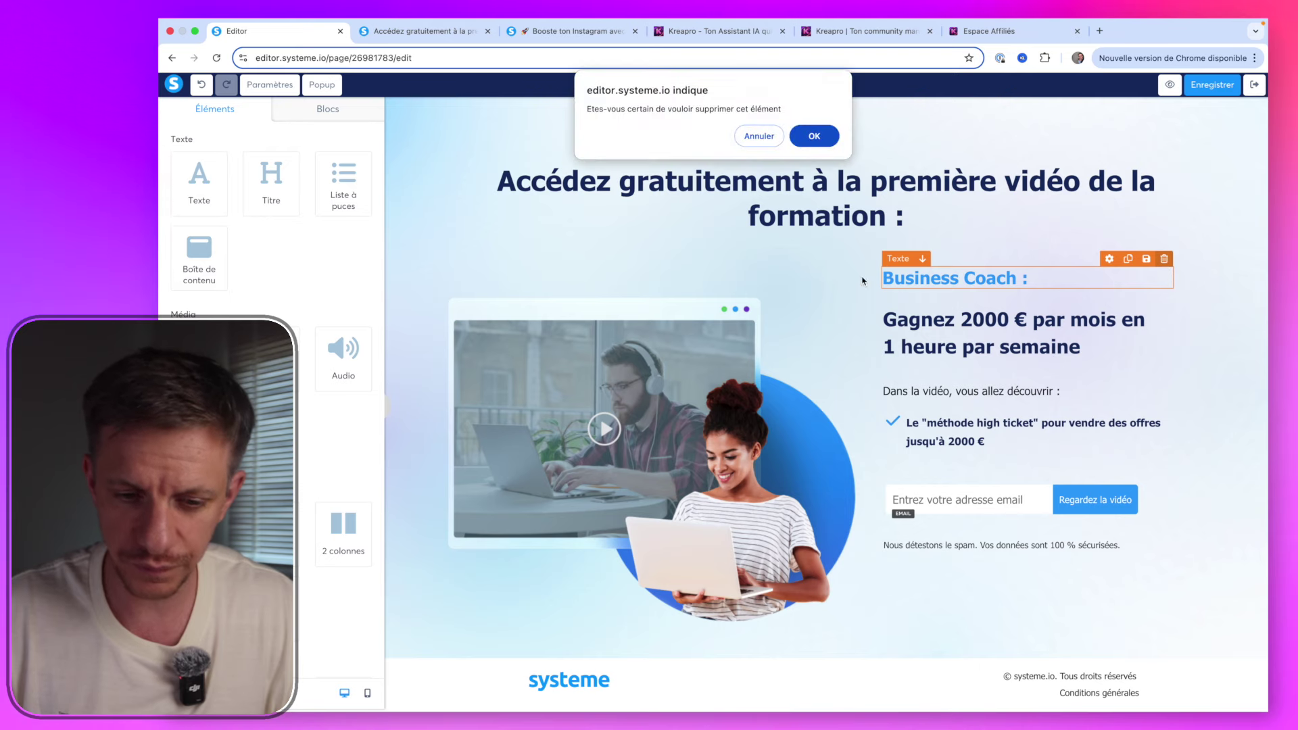
{"action": "left_click", "coordinate": [814, 135]}
{"action": "left_click_drag", "start_coordinate": [953, 300], "coordinate": [783, 212]}
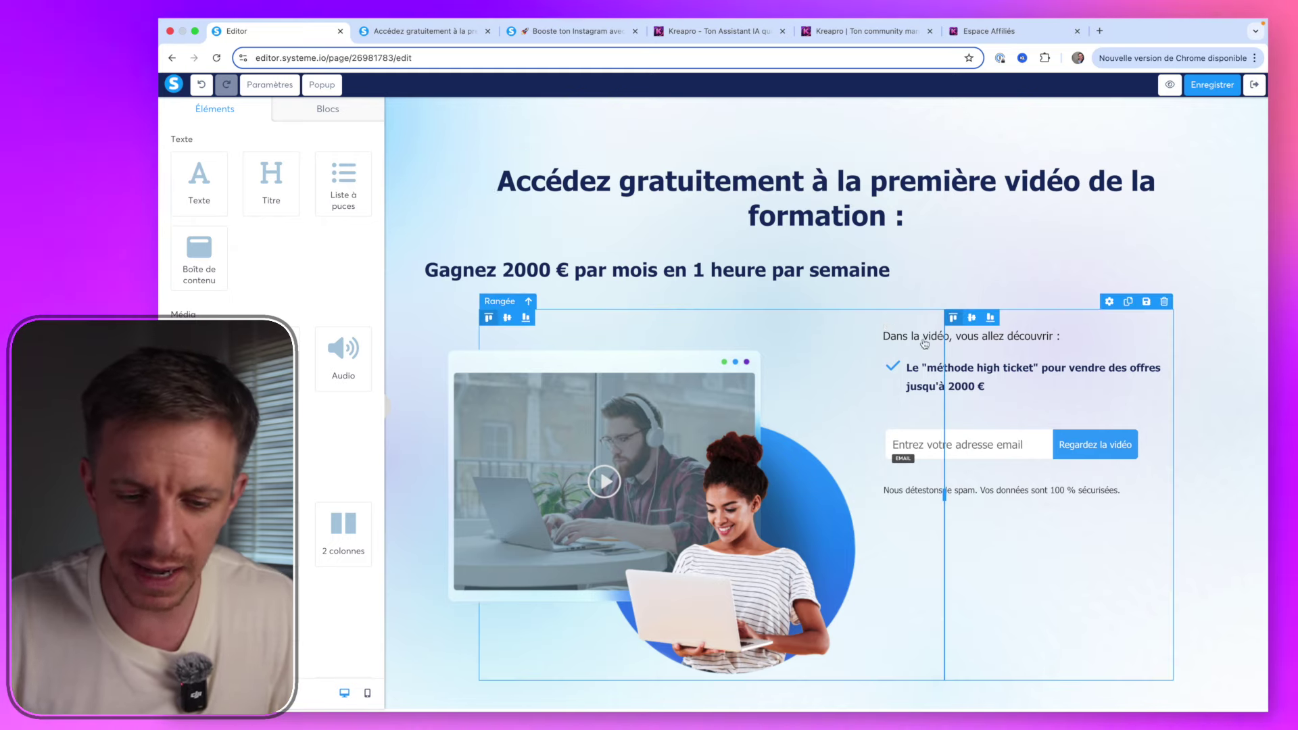
Set the left margin to 0 for the remaining bullet list and the "Dans la vidéo, vous allez découvrir" text
{"action": "left_click", "coordinate": [967, 384]}
{"action": "scroll", "coordinate": [355, 583], "scroll_direction": "down", "scroll_amount": 5}
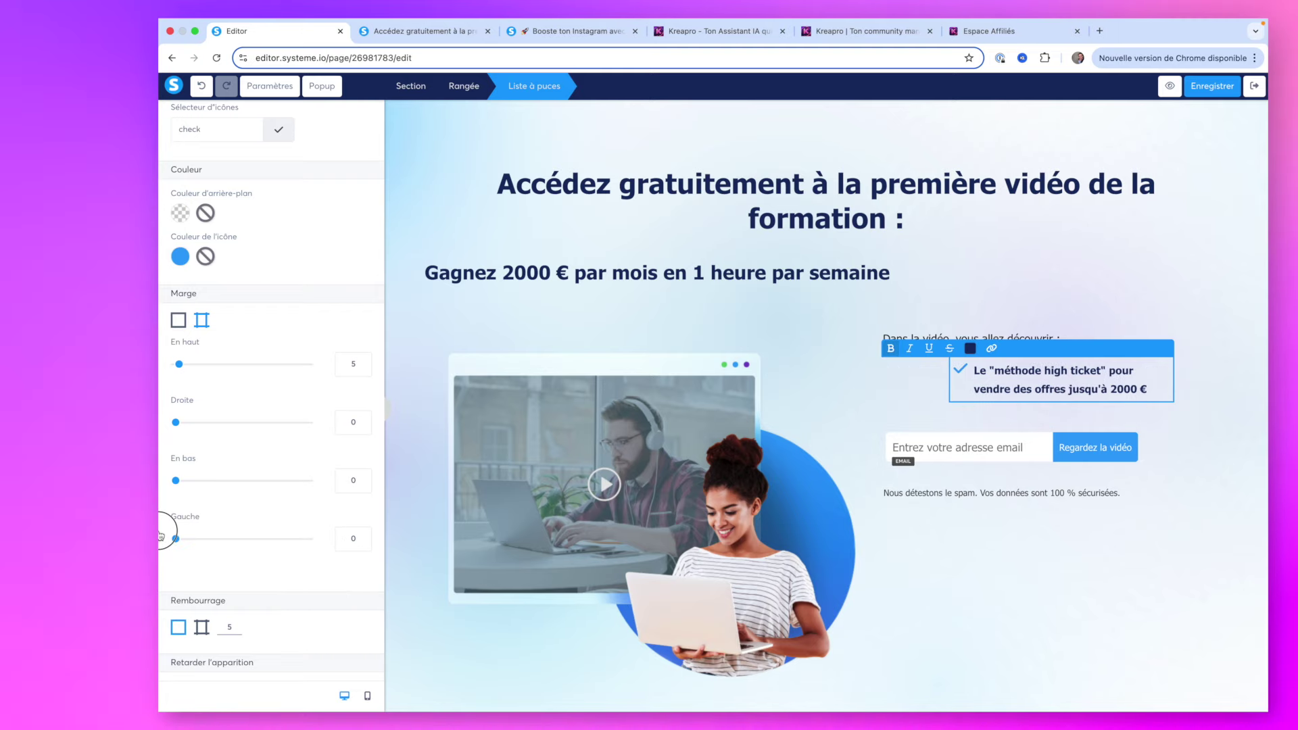
{"action": "left_click", "coordinate": [751, 319]}
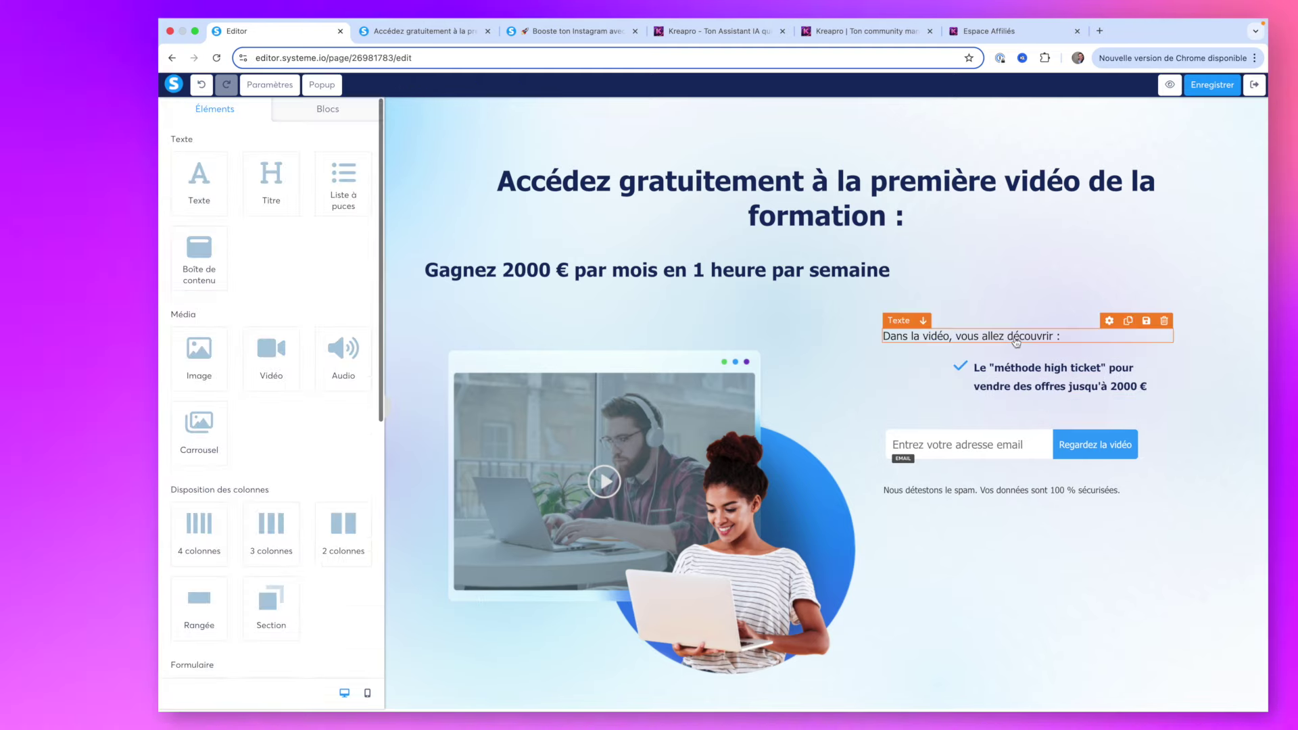
{"action": "left_click", "coordinate": [960, 338]}
{"action": "scroll", "coordinate": [296, 469], "scroll_direction": "down", "scroll_amount": 3}
{"action": "scroll", "coordinate": [295, 469], "scroll_direction": "down", "scroll_amount": 1}
{"action": "double_click", "coordinate": [353, 524]}
{"action": "type", "text": "0"}
{"action": "left_click", "coordinate": [750, 319]}
Delete the email form row and the anti-spam note, and widen the bullet text column by shifting the column divider toward the image
{"action": "left_click", "coordinate": [1150, 393]}
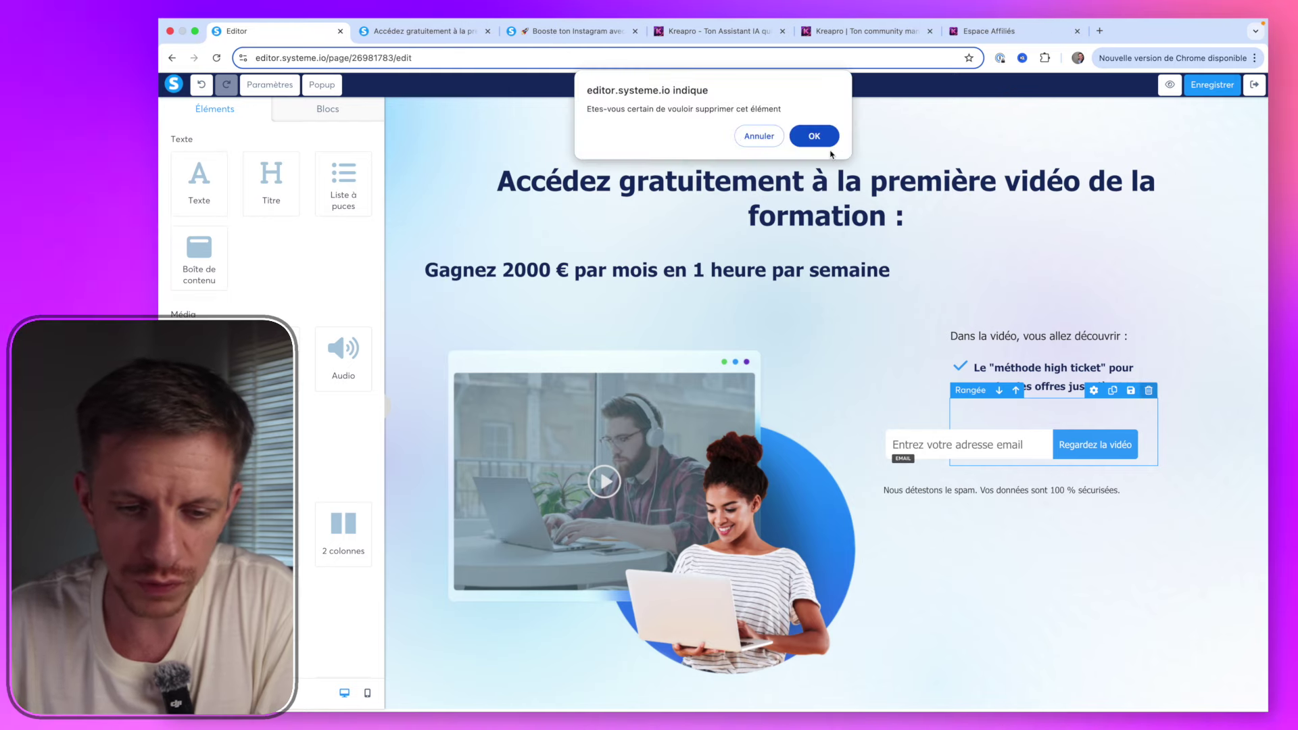
{"action": "left_click", "coordinate": [807, 142]}
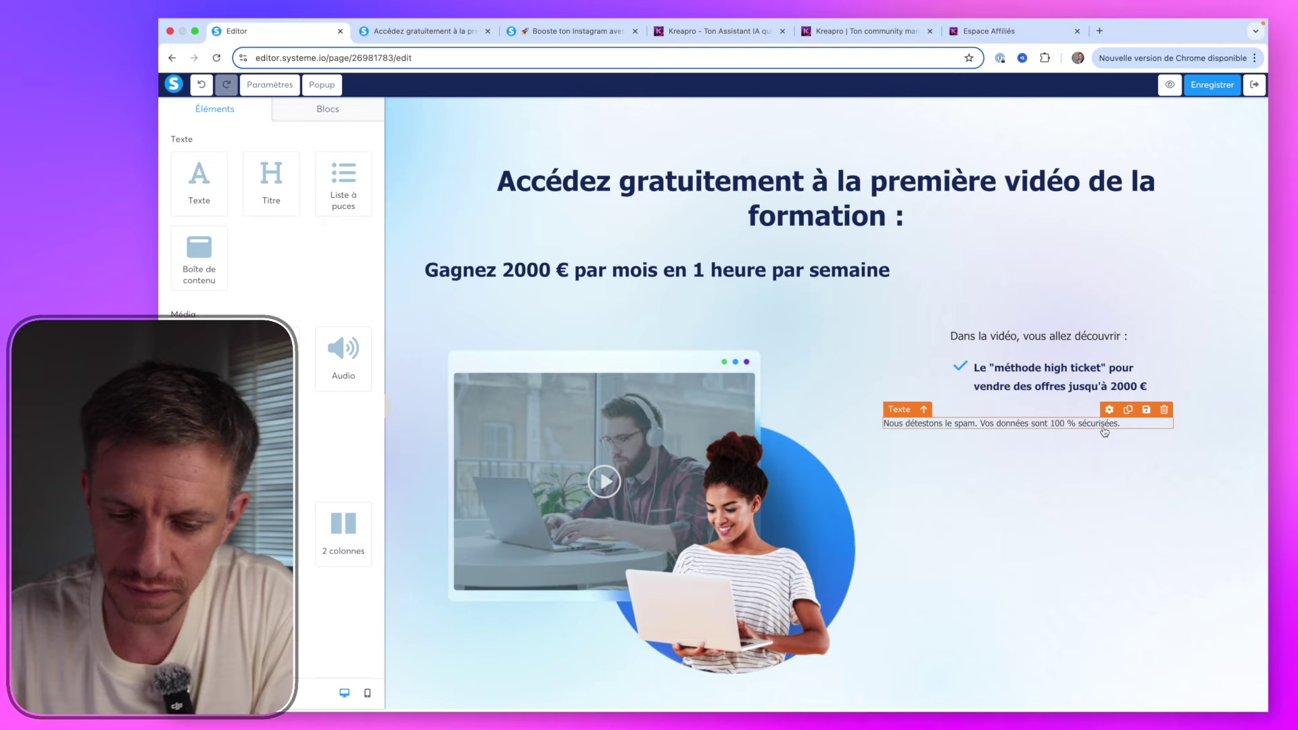
{"action": "left_click", "coordinate": [1164, 410]}
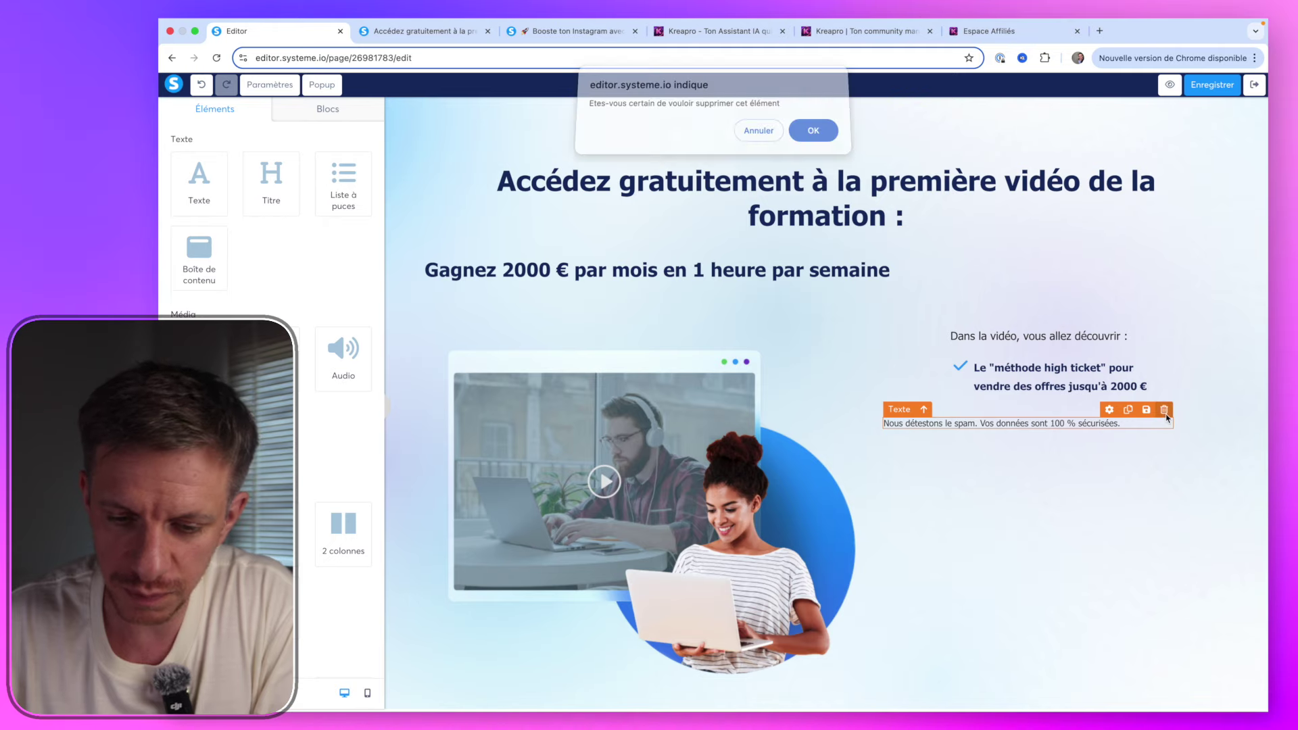
{"action": "left_click", "coordinate": [807, 142]}
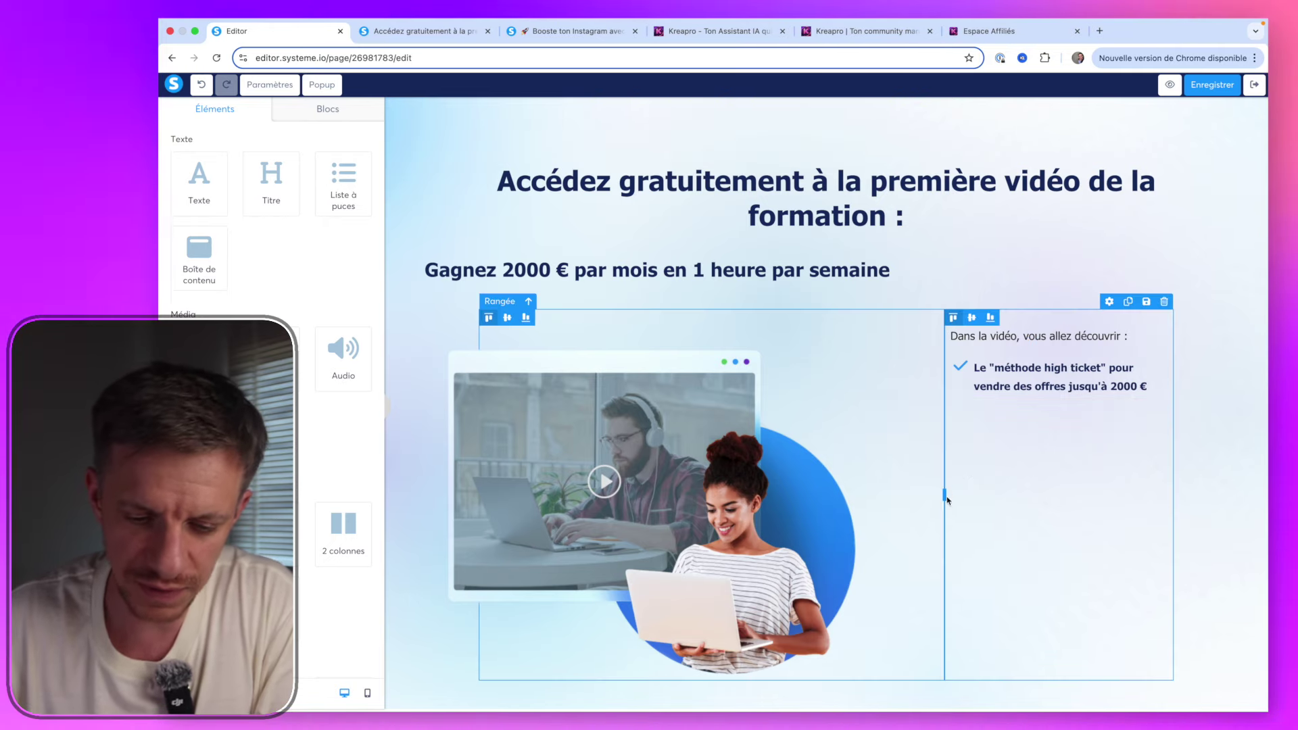
{"action": "left_click_drag", "start_coordinate": [947, 500], "coordinate": [863, 488]}
{"action": "left_click_drag", "start_coordinate": [843, 485], "coordinate": [927, 484]}
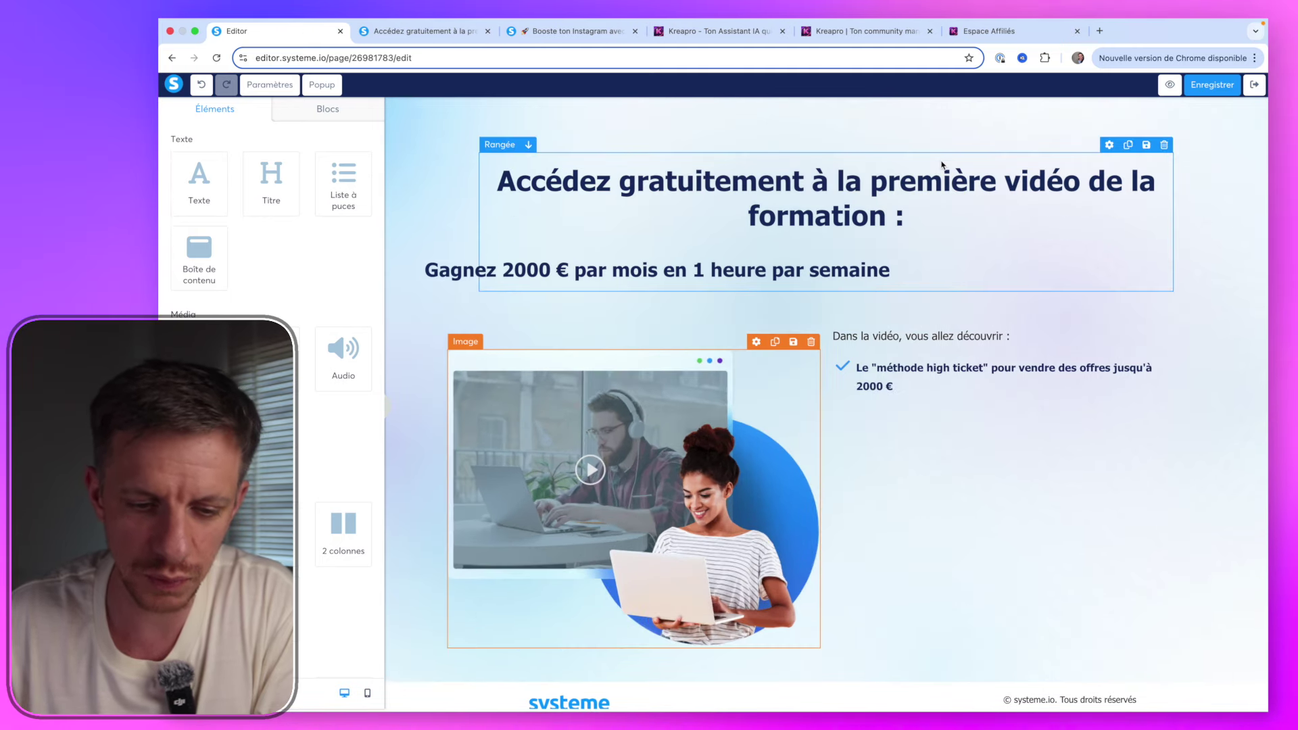
Delete the page footer containing the systeme logo and the legal text
{"action": "scroll", "coordinate": [948, 177], "scroll_direction": "down", "scroll_amount": 1}
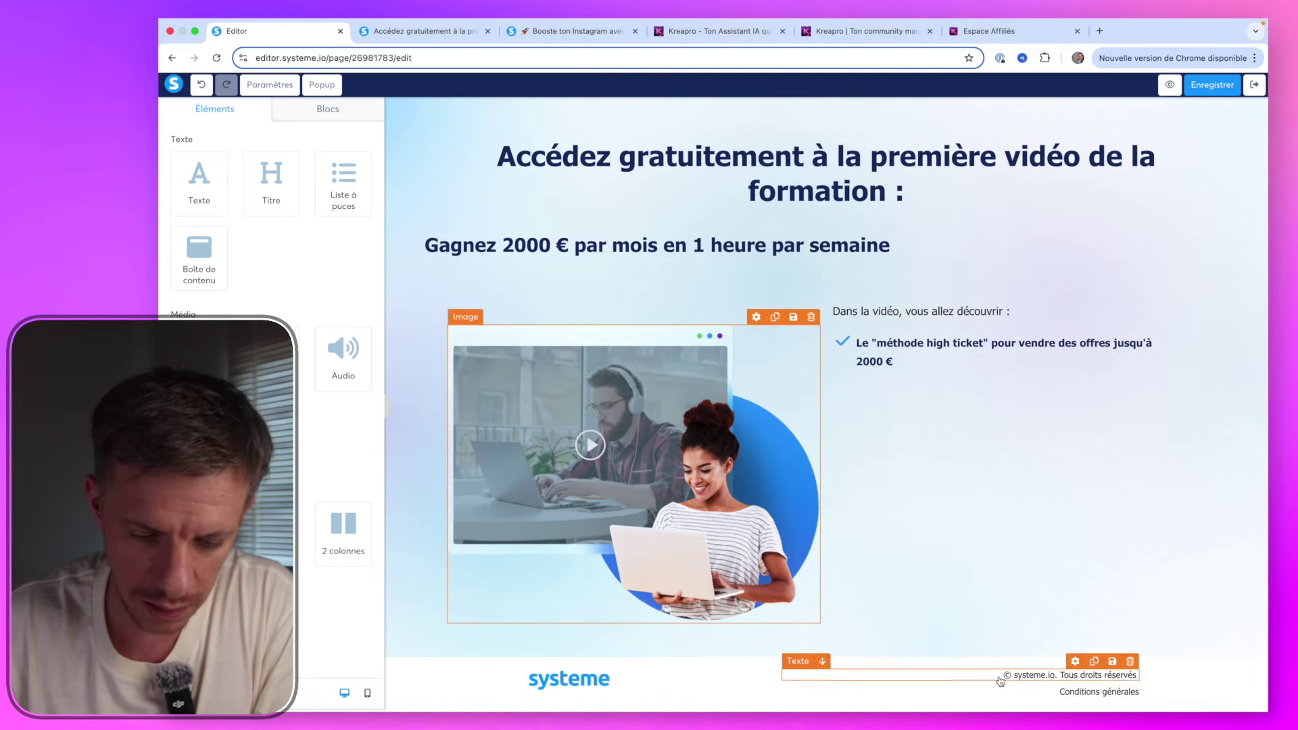
{"action": "key", "text": "Delete"}
{"action": "left_click", "coordinate": [813, 134]}
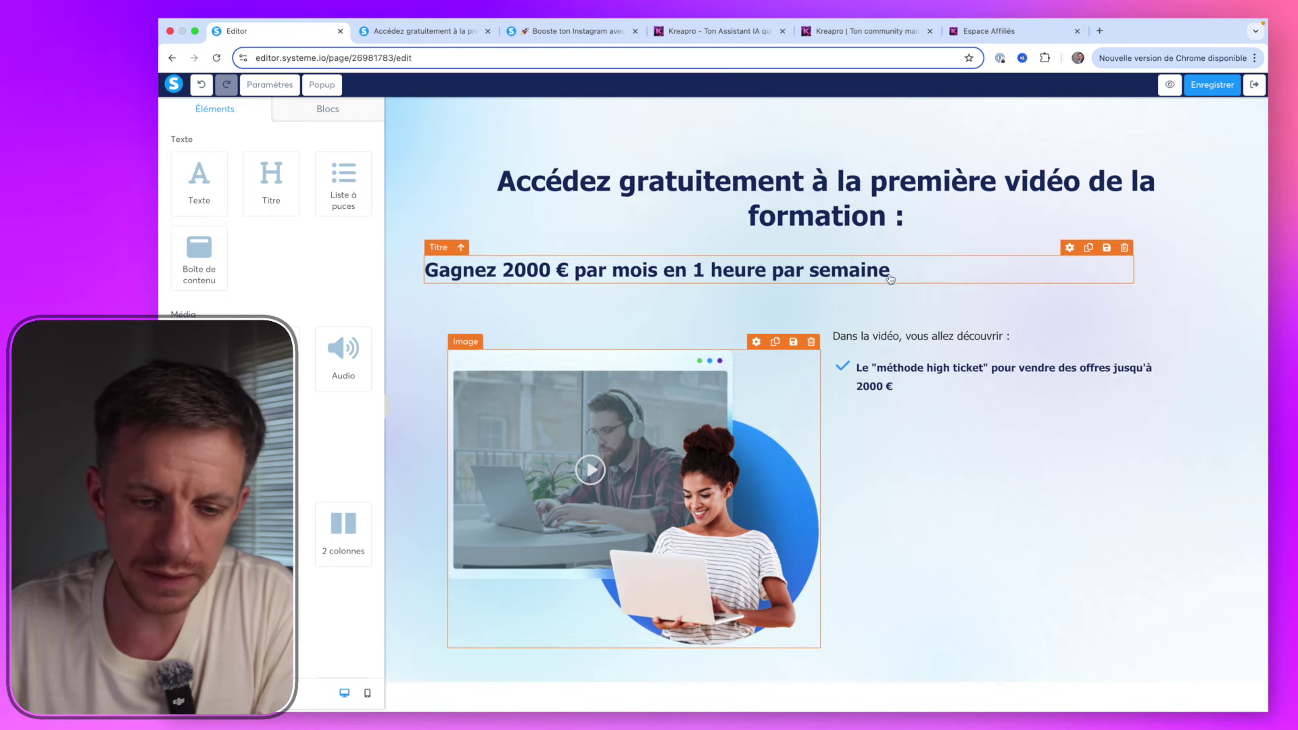
Replace the main headline with "Développe ton compte Instagram 10 fois plus rapidement grâce à l'IA !" copied from the Kreapro example page
{"action": "left_click", "coordinate": [890, 273]}
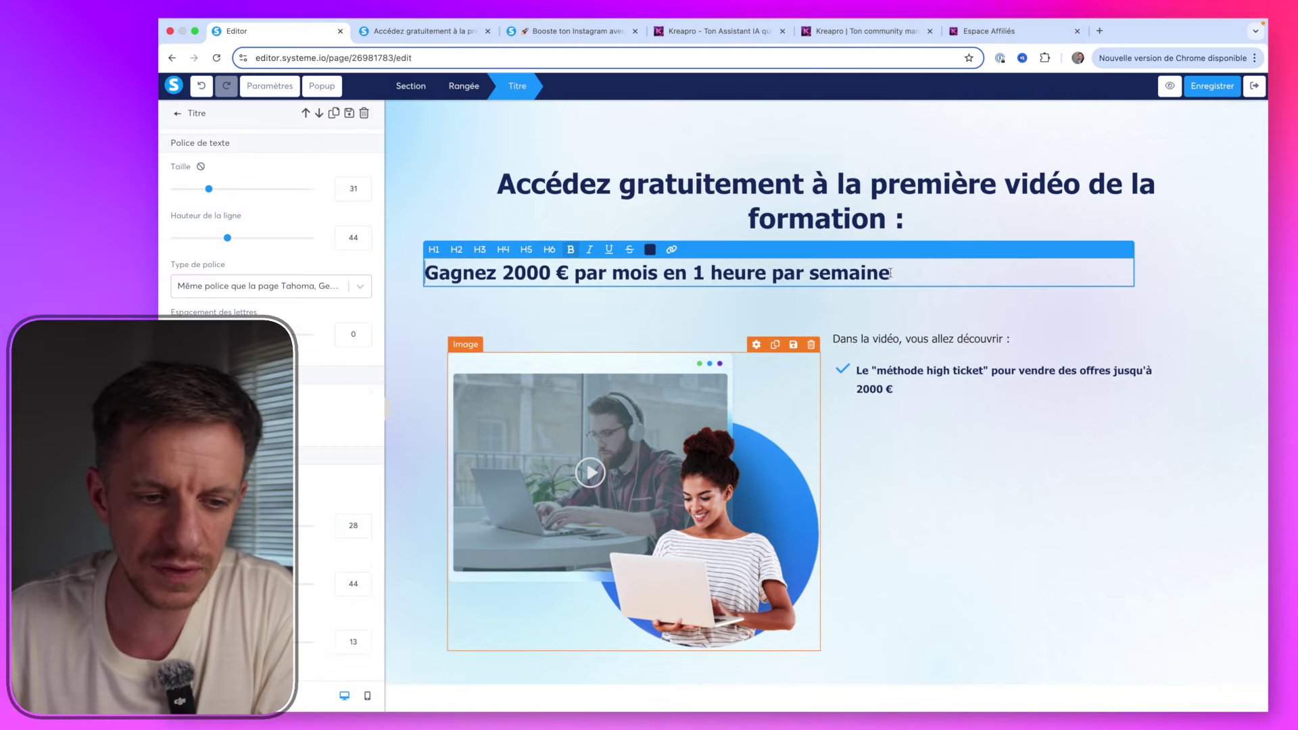
{"action": "left_click", "coordinate": [753, 151]}
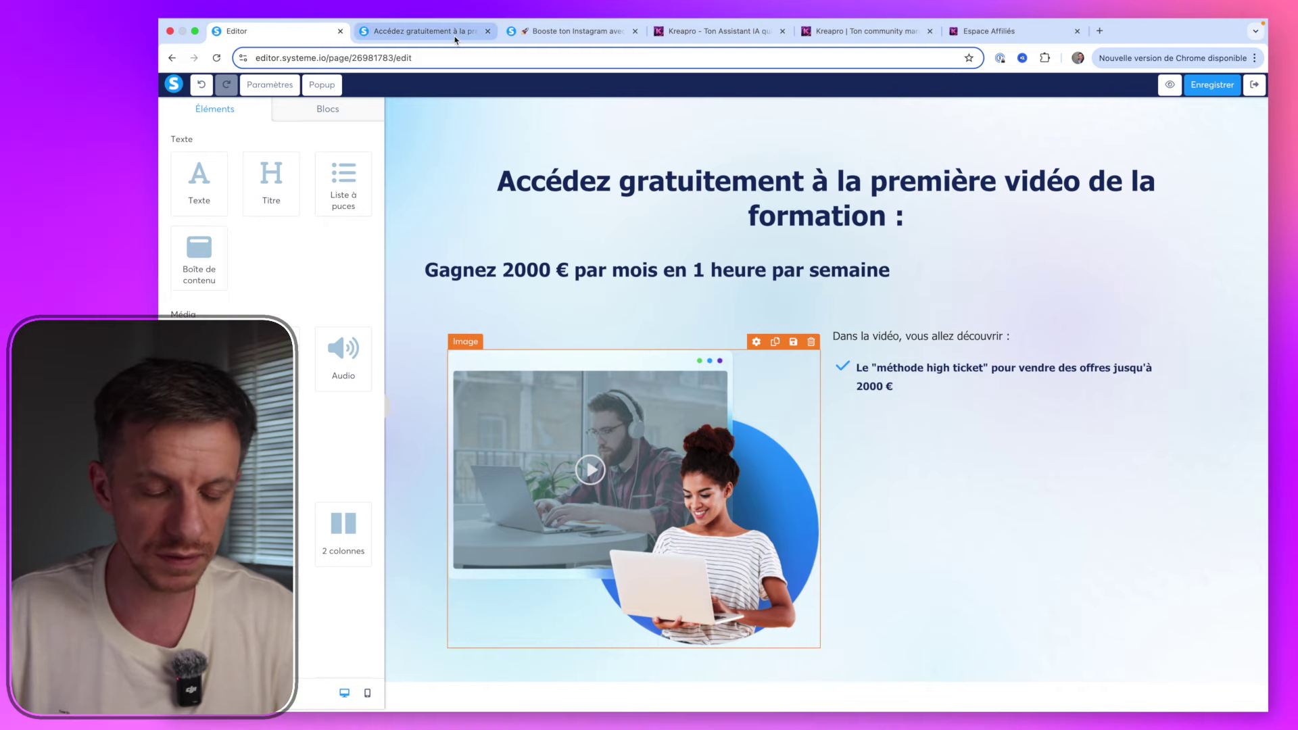
{"action": "left_click", "coordinate": [683, 33]}
{"action": "left_click", "coordinate": [575, 31]}
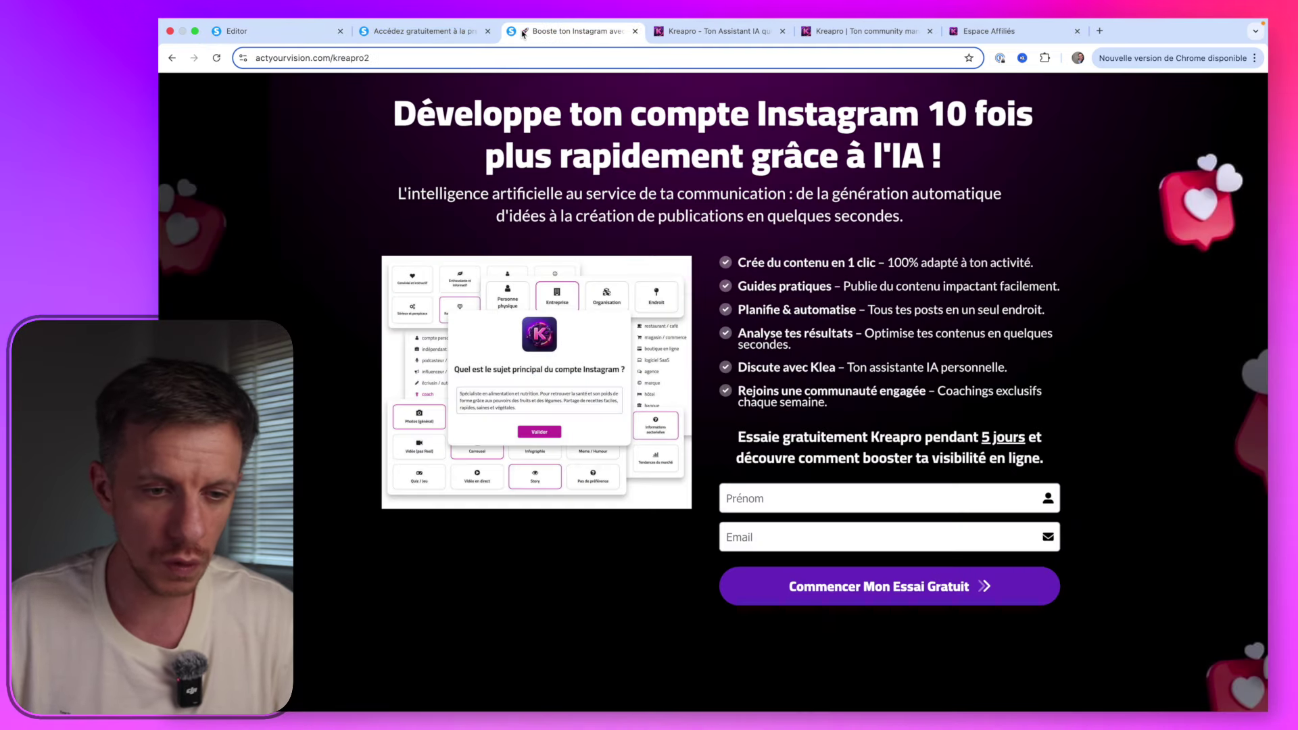
{"action": "left_click_drag", "start_coordinate": [941, 157], "coordinate": [394, 111]}
{"action": "key", "text": "super+c"}
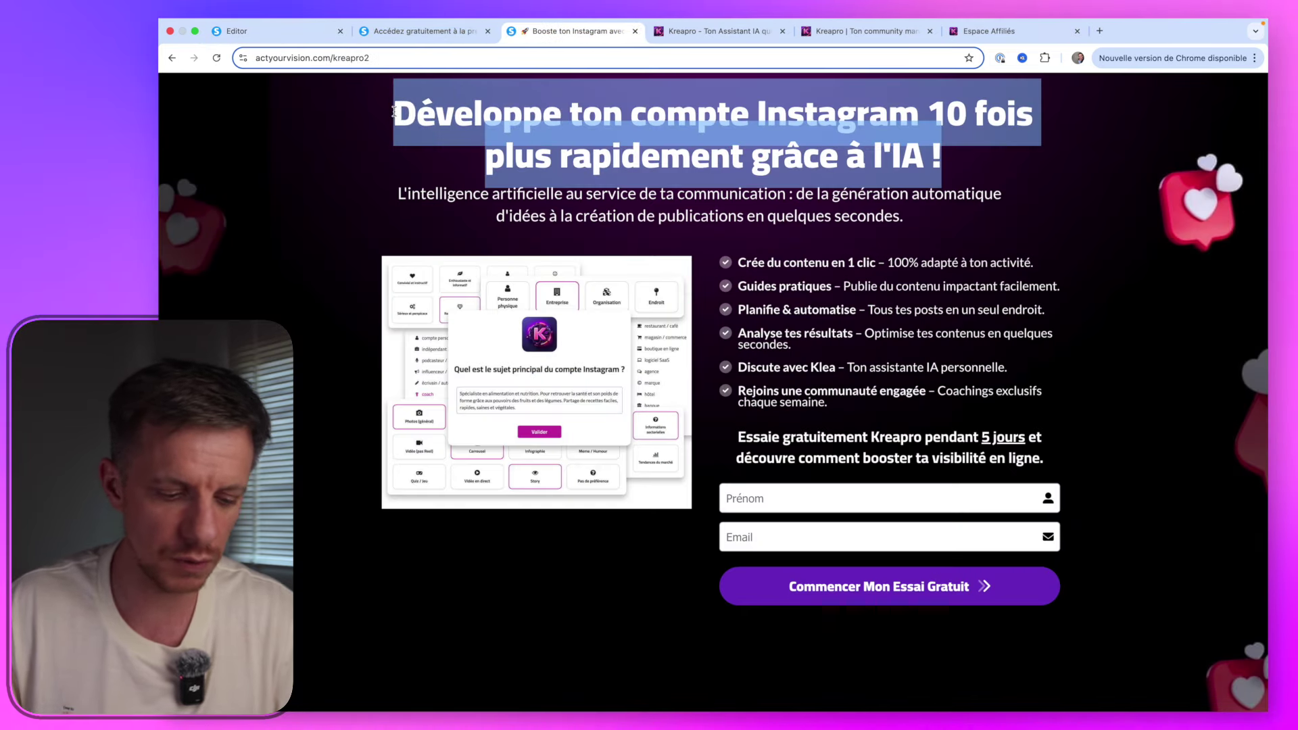
{"action": "left_click", "coordinate": [255, 35]}
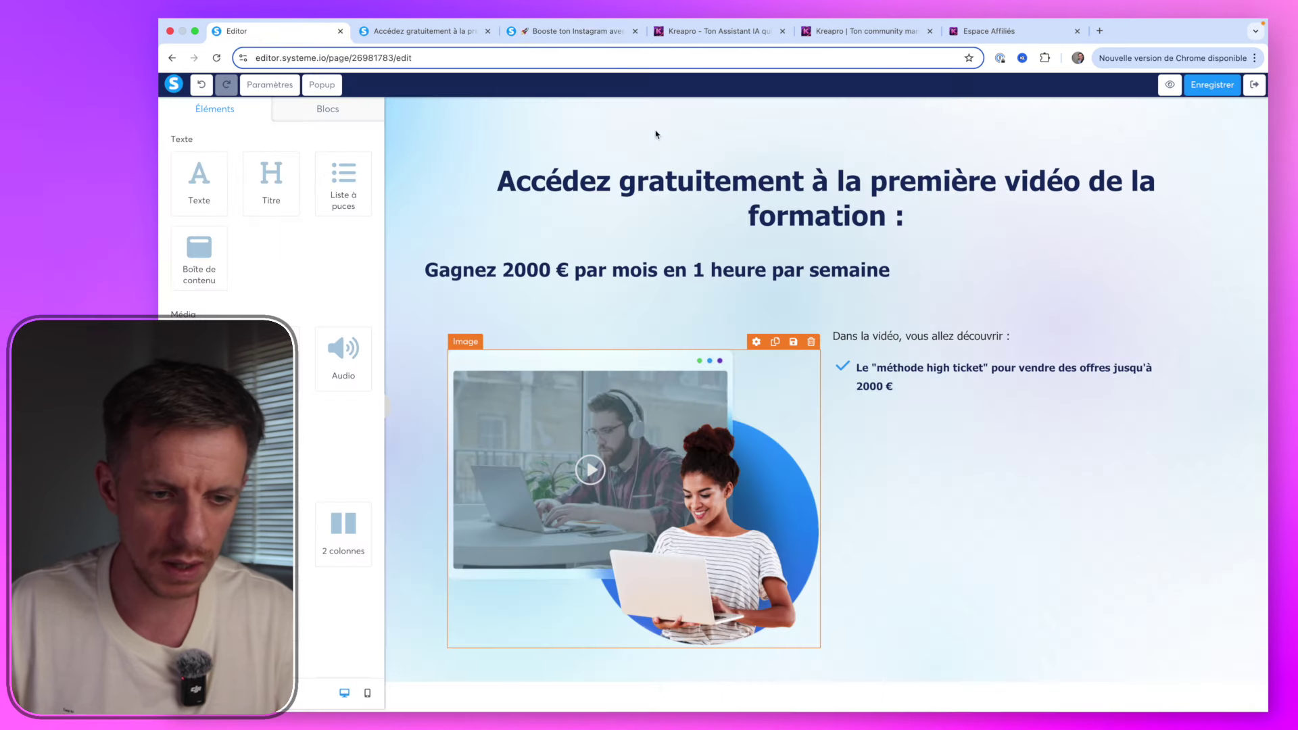
{"action": "triple_click", "coordinate": [653, 180]}
{"action": "key", "text": "super+v"}
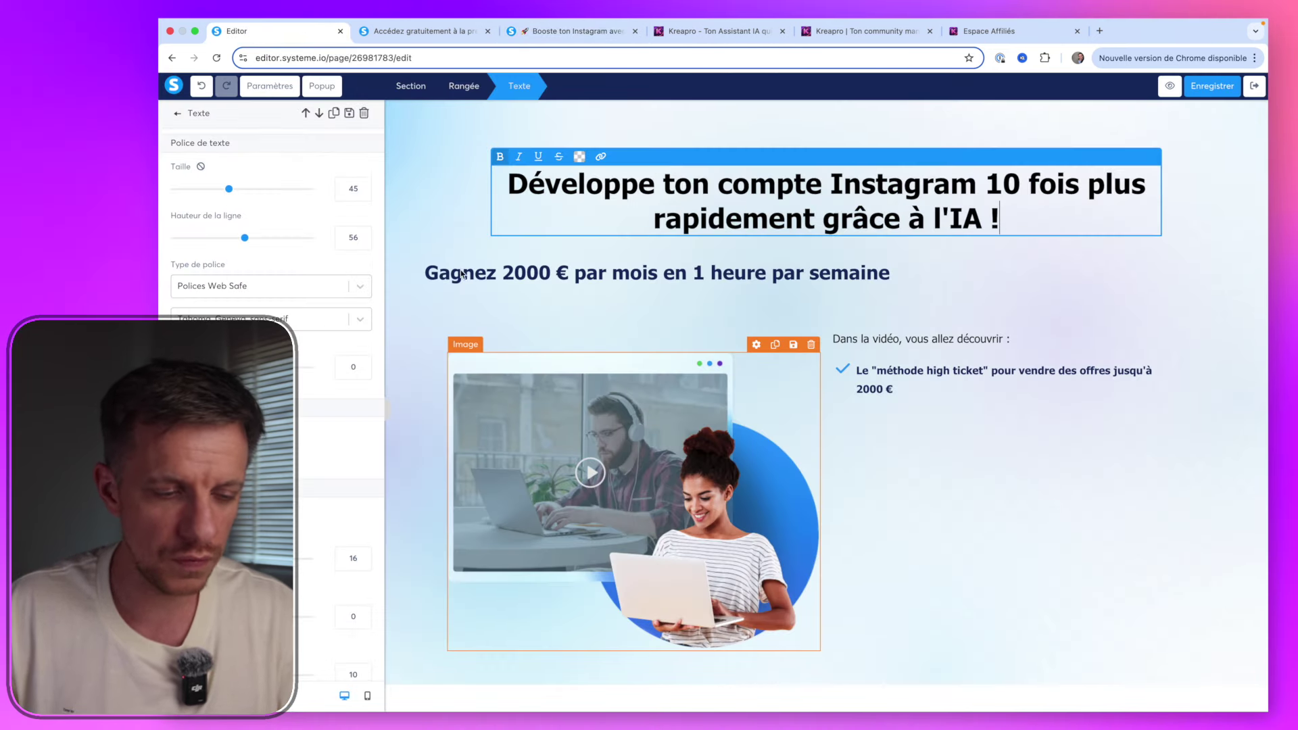
Replace the "Gagnez 2000 €" subtitle with the example page's sentence starting "L'intelligence artificielle au service de ta communication"
{"action": "left_click", "coordinate": [416, 33]}
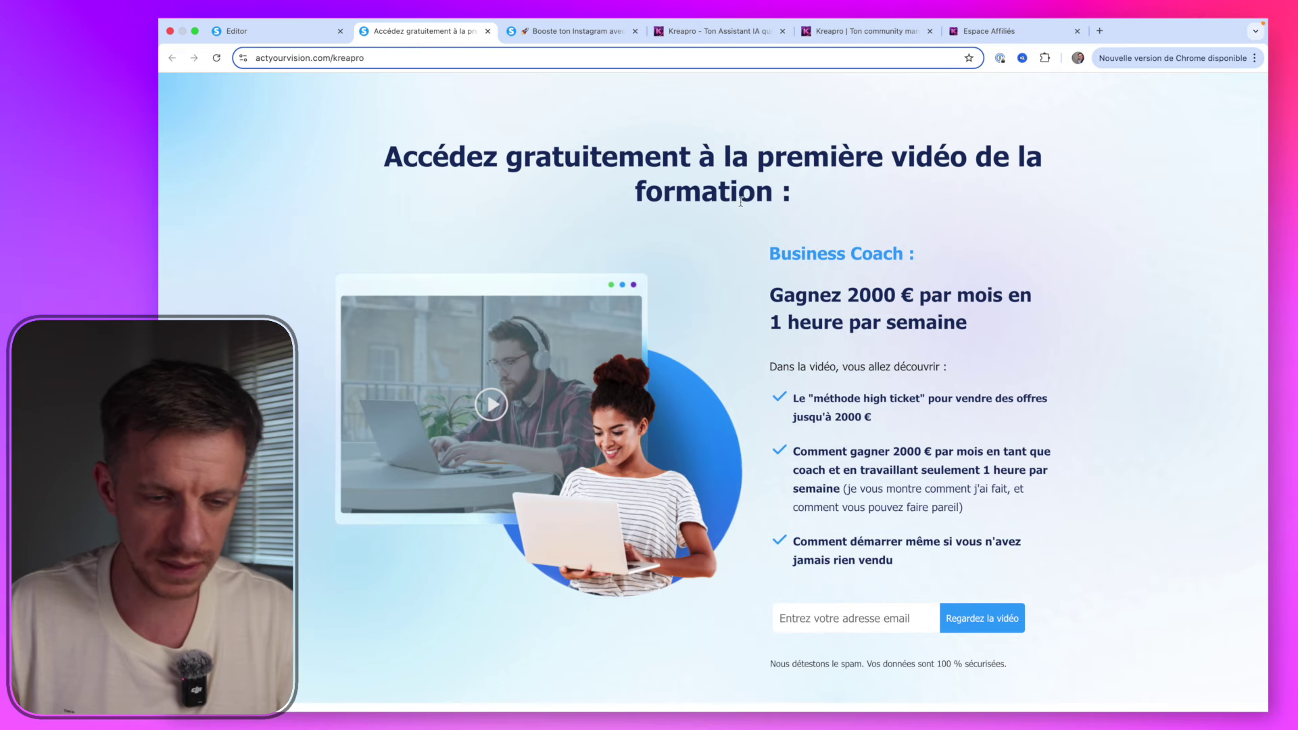
{"action": "left_click_drag", "start_coordinate": [520, 31], "coordinate": [433, 36]}
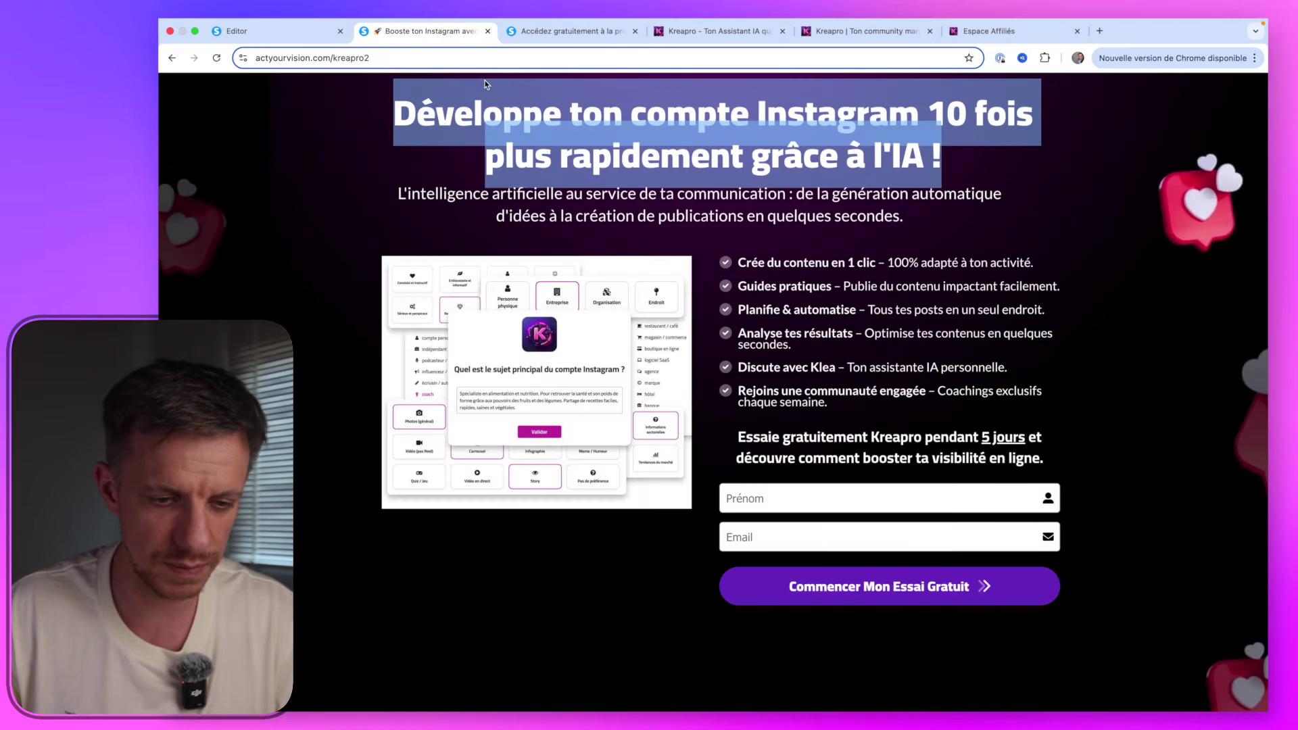
{"action": "left_click_drag", "start_coordinate": [941, 238], "coordinate": [429, 201]}
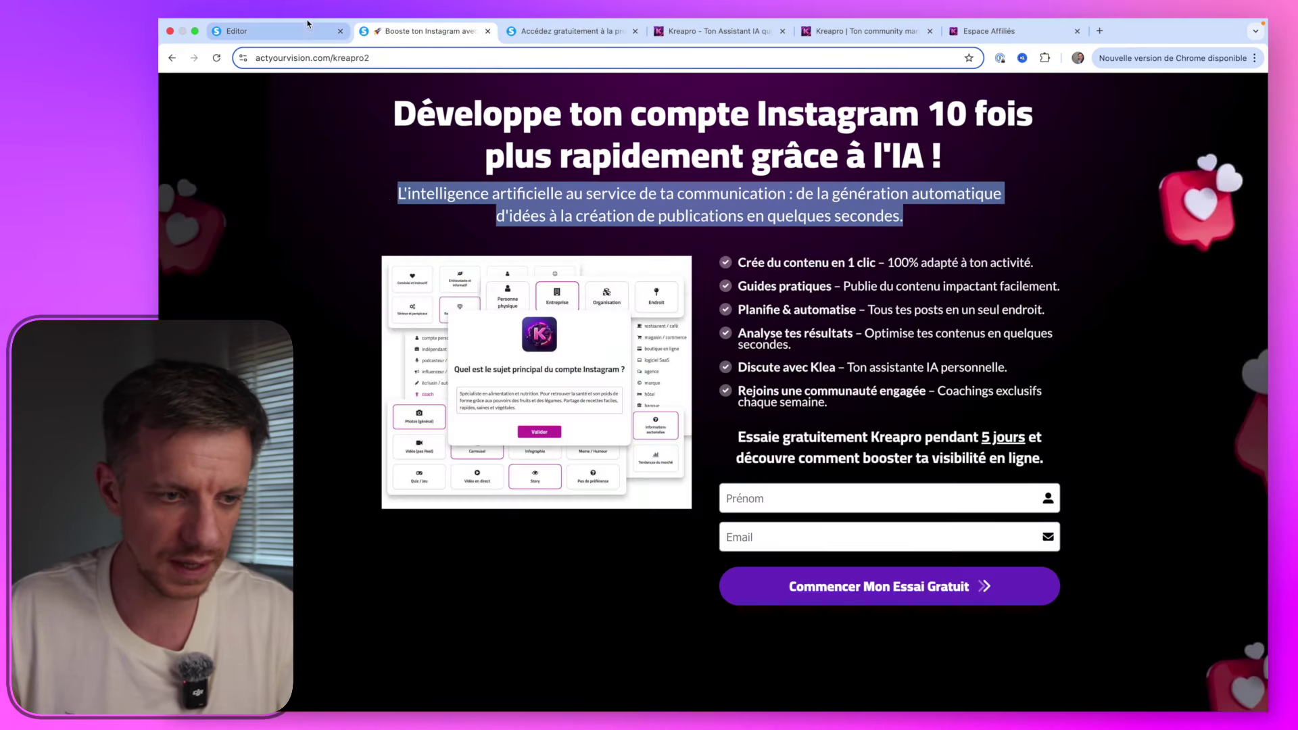
{"action": "left_click", "coordinate": [306, 29]}
{"action": "left_click", "coordinate": [623, 273]}
{"action": "triple_click", "coordinate": [623, 273]}
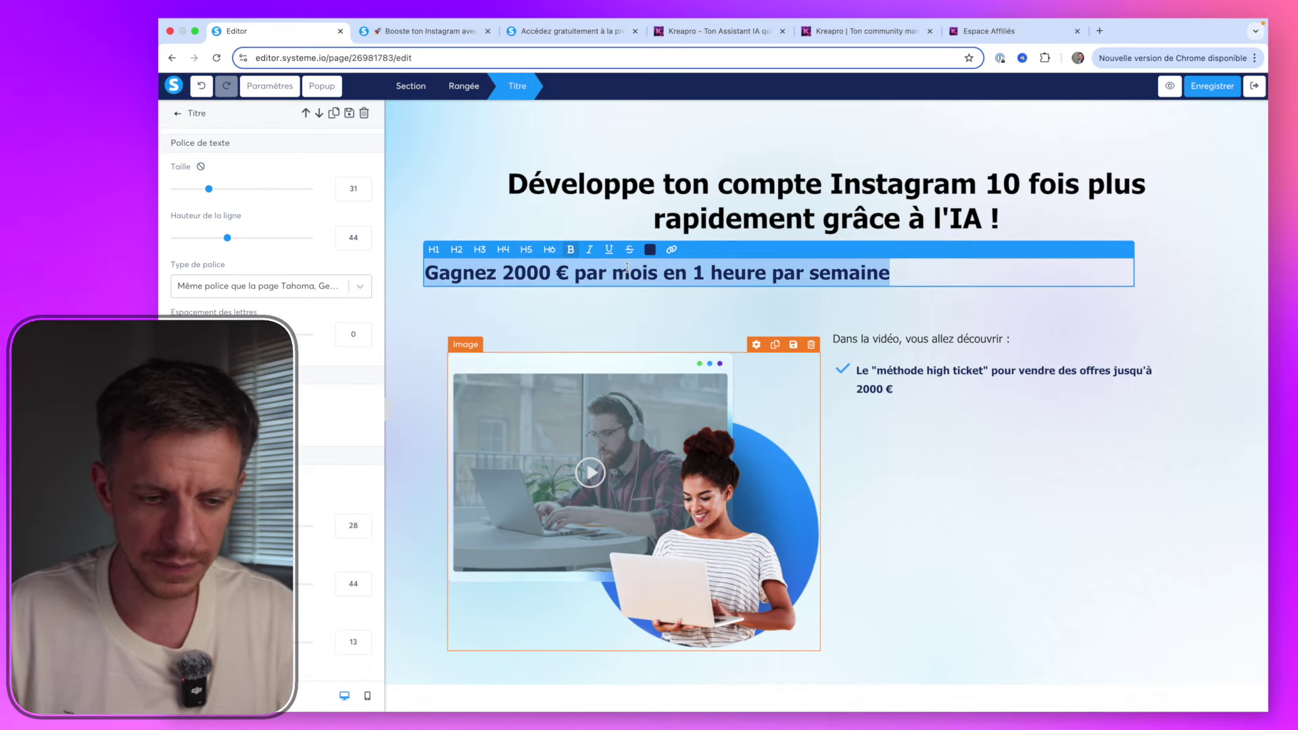
{"action": "type", "text": "L'intelligence artificielle au service de ta communication : de la génération automatique d'idées à la création de publications en quelques secondes."}
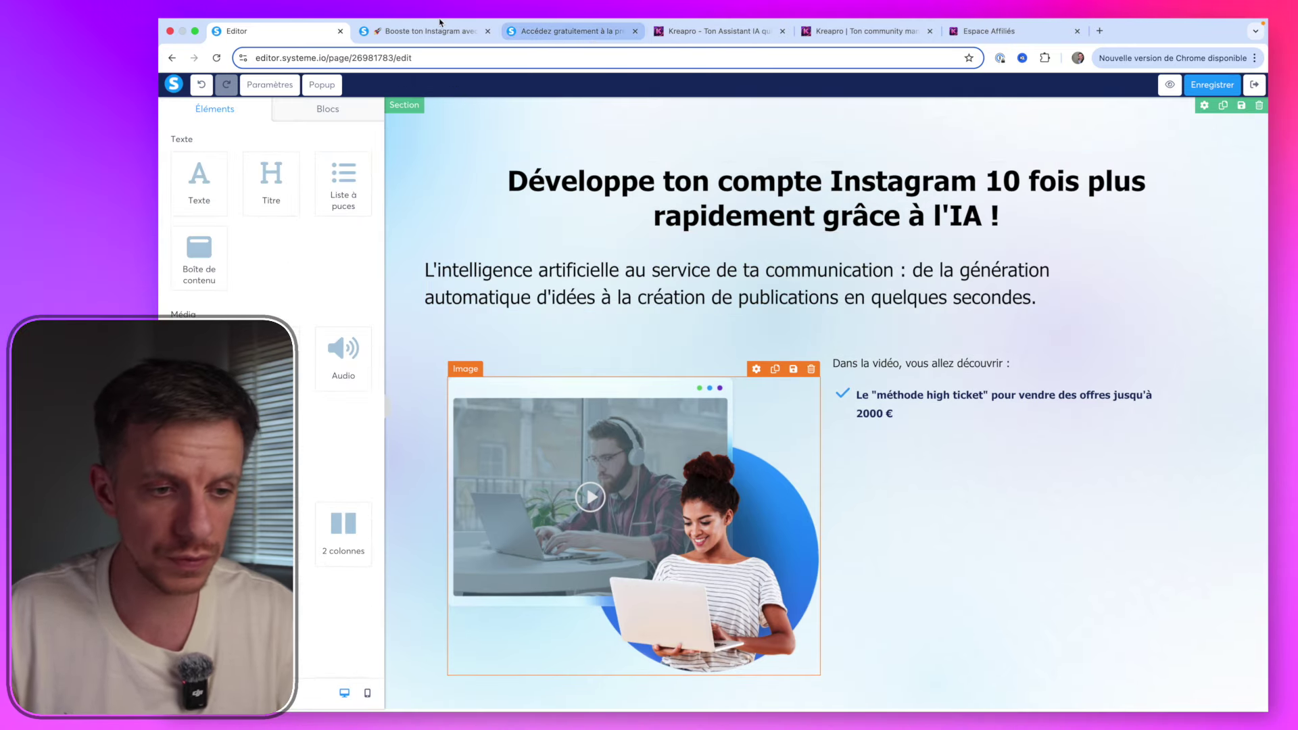
Replace the bullet text with the example page's six Kreapro benefits, from "Crée du contenu en 1 clic" to "Rejoins une communauté engagée"
{"action": "left_click", "coordinate": [425, 31]}
{"action": "left_click_drag", "start_coordinate": [831, 405], "coordinate": [731, 301]}
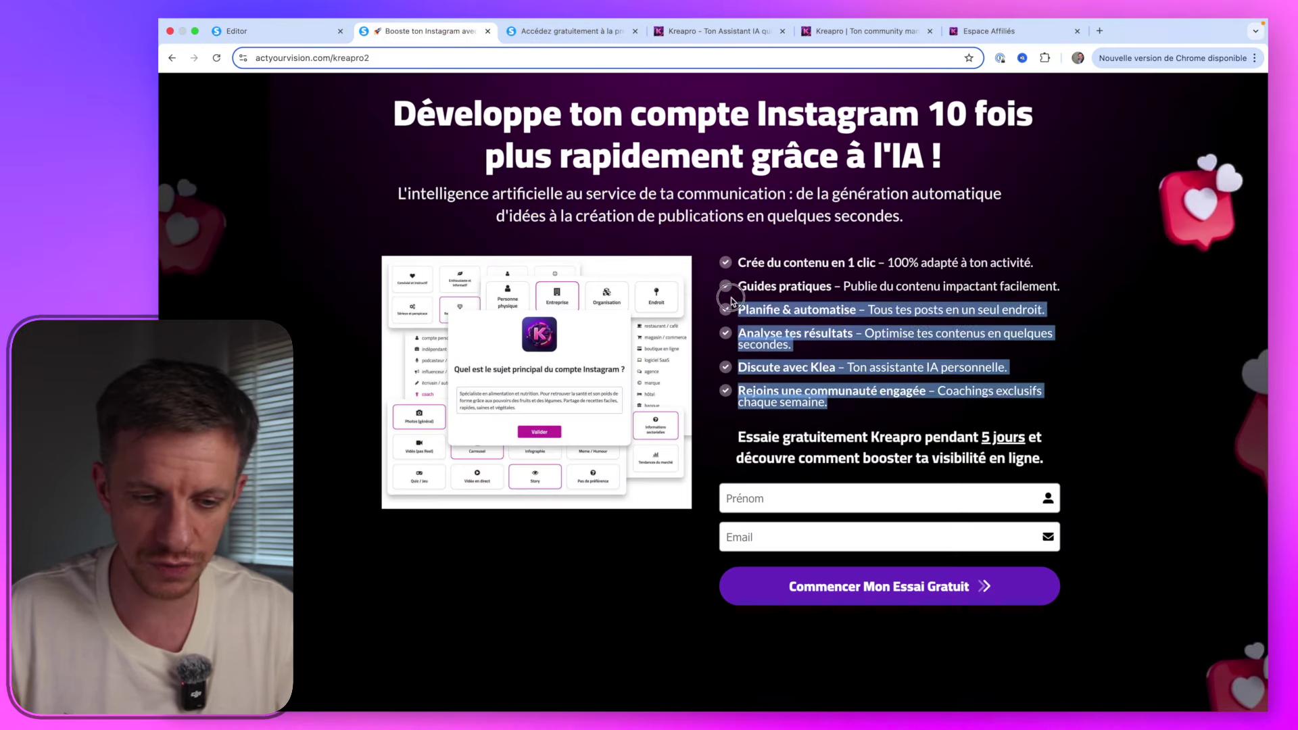
{"action": "left_click", "coordinate": [289, 39]}
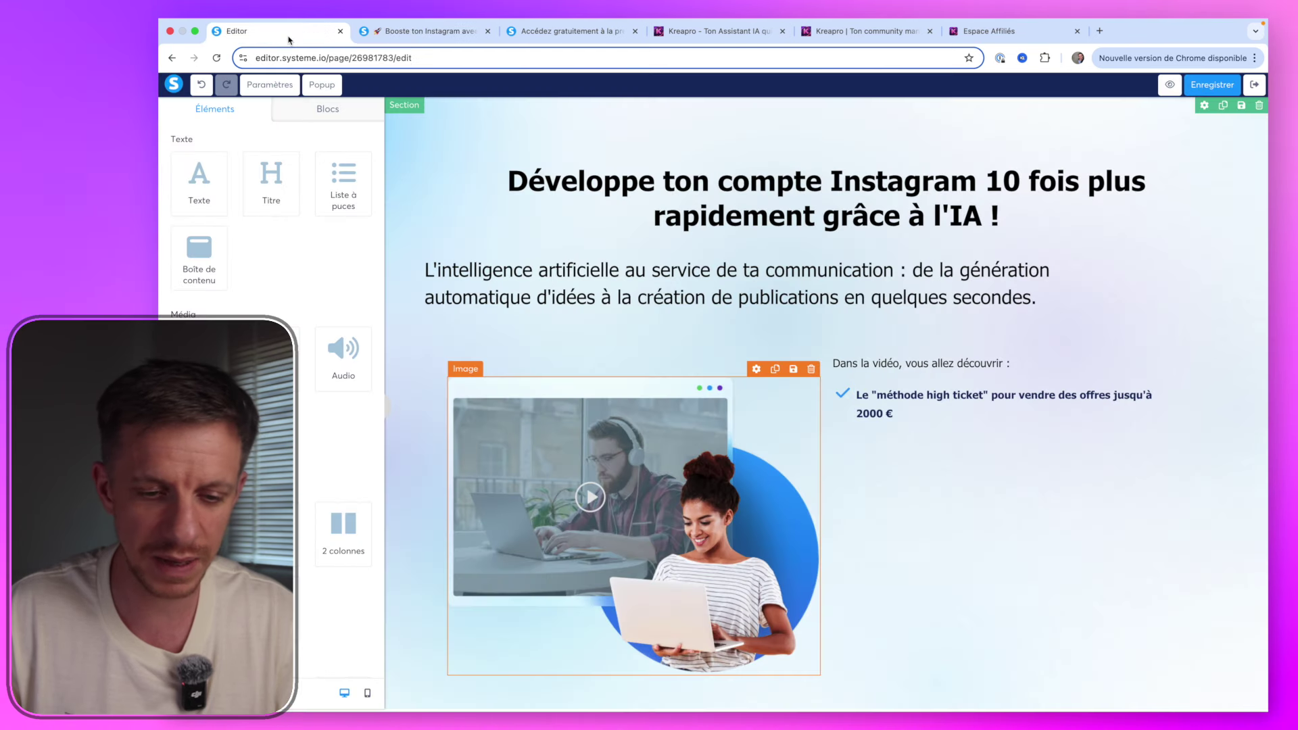
{"action": "left_click", "coordinate": [857, 396]}
{"action": "type", "text": "Crée du contenu en 1 clic – 100% adapté à ton activité. Guides pratiques – Publie du contenu impactant facilement. Planifie & automatise – Tous tes posts en un seul endroit. Analyse tes résultats – Optimise tes contenus en quelques secondes. Discute avec Klea – Ton assistante IA personnelle. Rejoins une communauté engagée – Coachings exclusifs chaque semaine."}
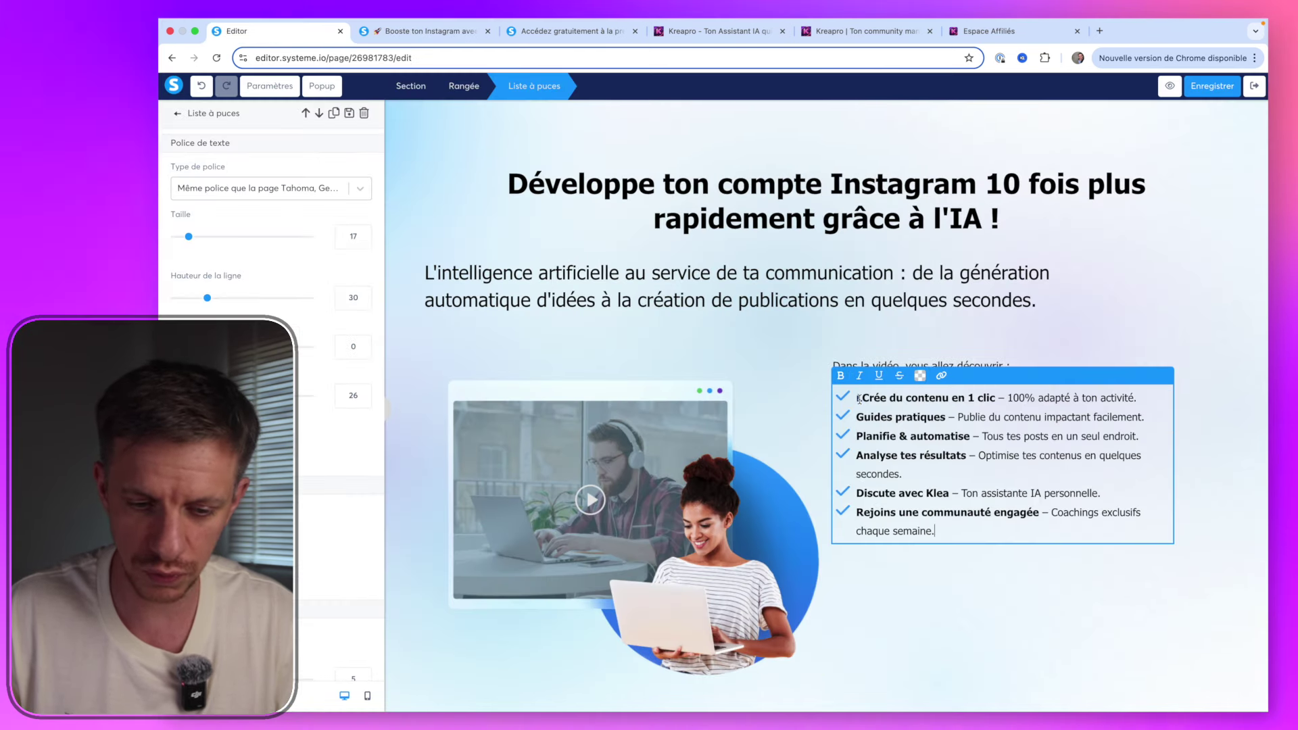
{"action": "key", "text": "Escape"}
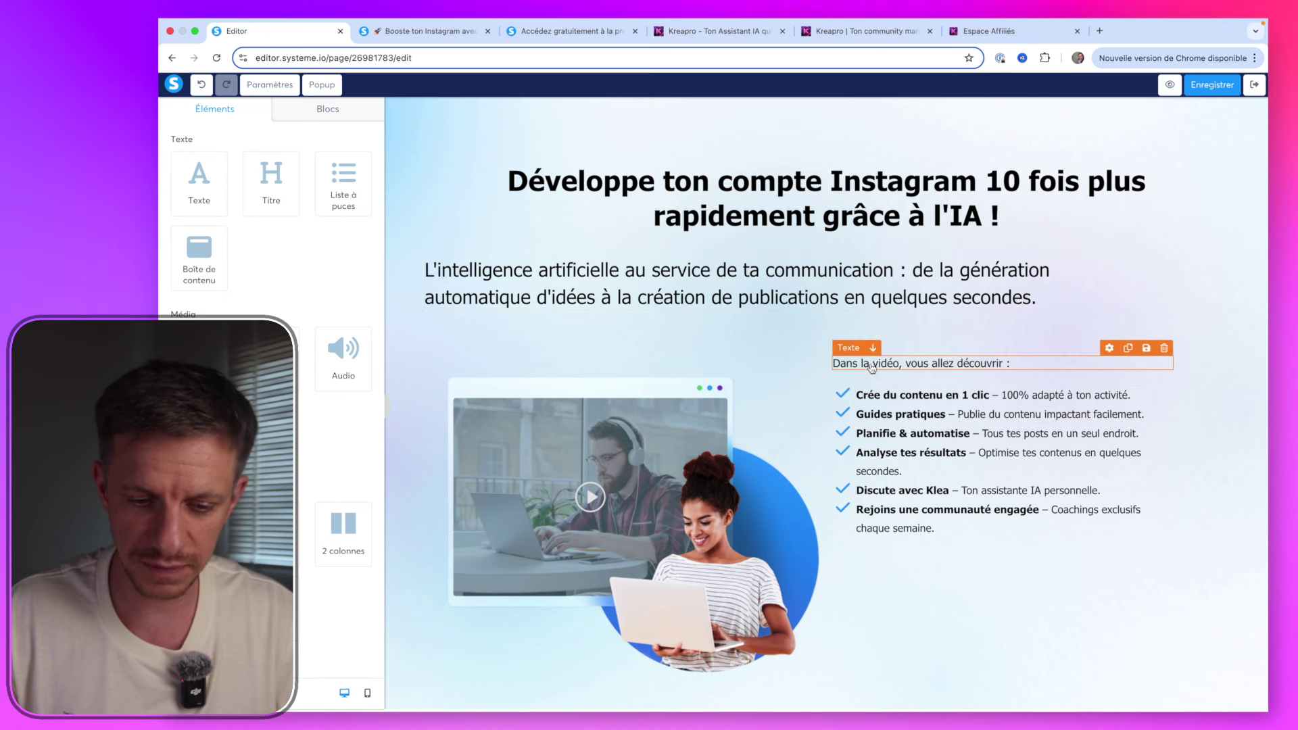
Move the intro text below the bullets and replace it with "Essaie gratuitement Kreapro pendant 5 jours et découvre comment booster ta visibilité en ligne."
{"action": "left_click_drag", "start_coordinate": [879, 363], "coordinate": [919, 527]}
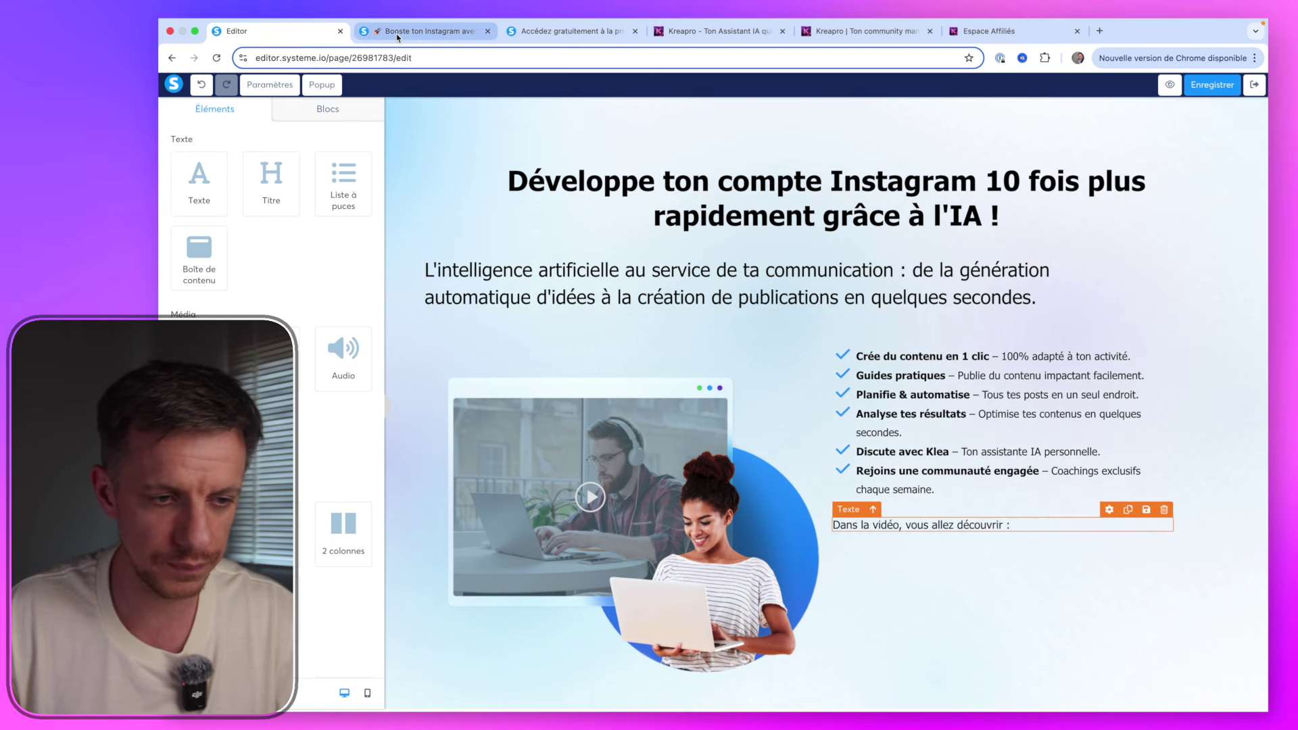
{"action": "left_click", "coordinate": [422, 31]}
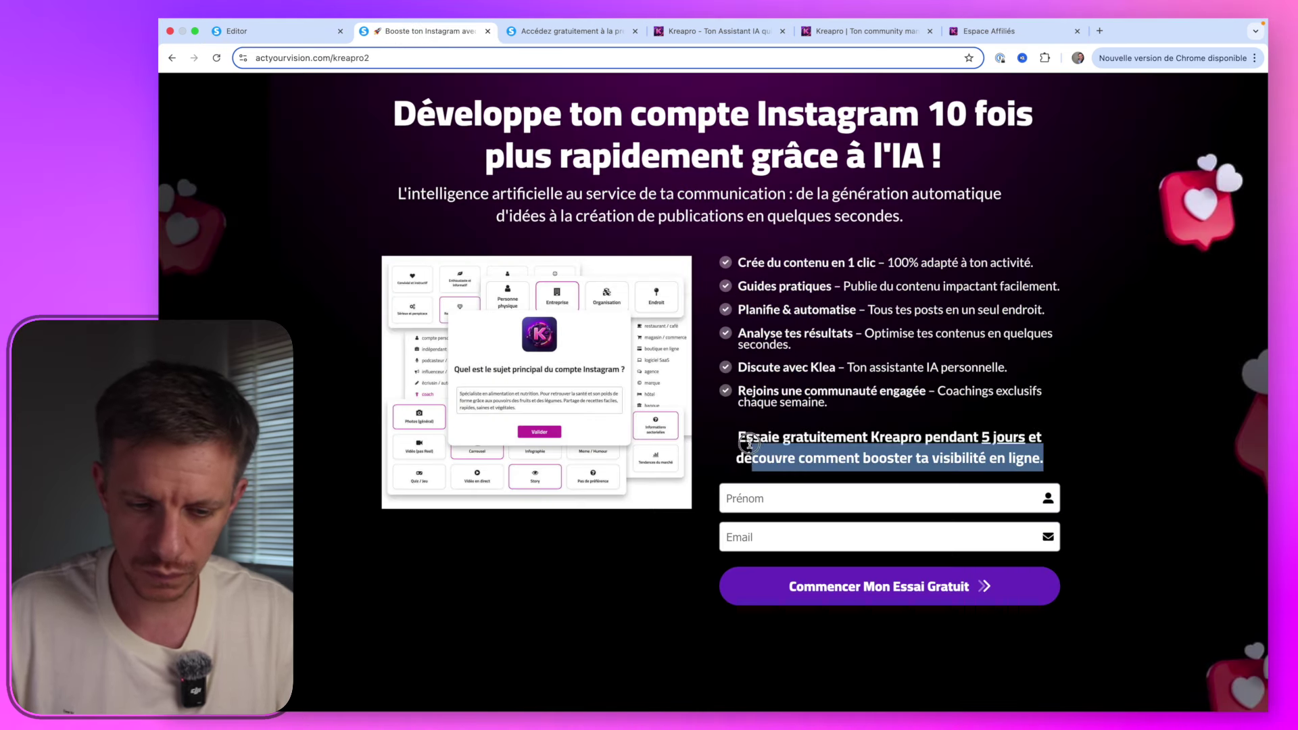
{"action": "left_click", "coordinate": [325, 30]}
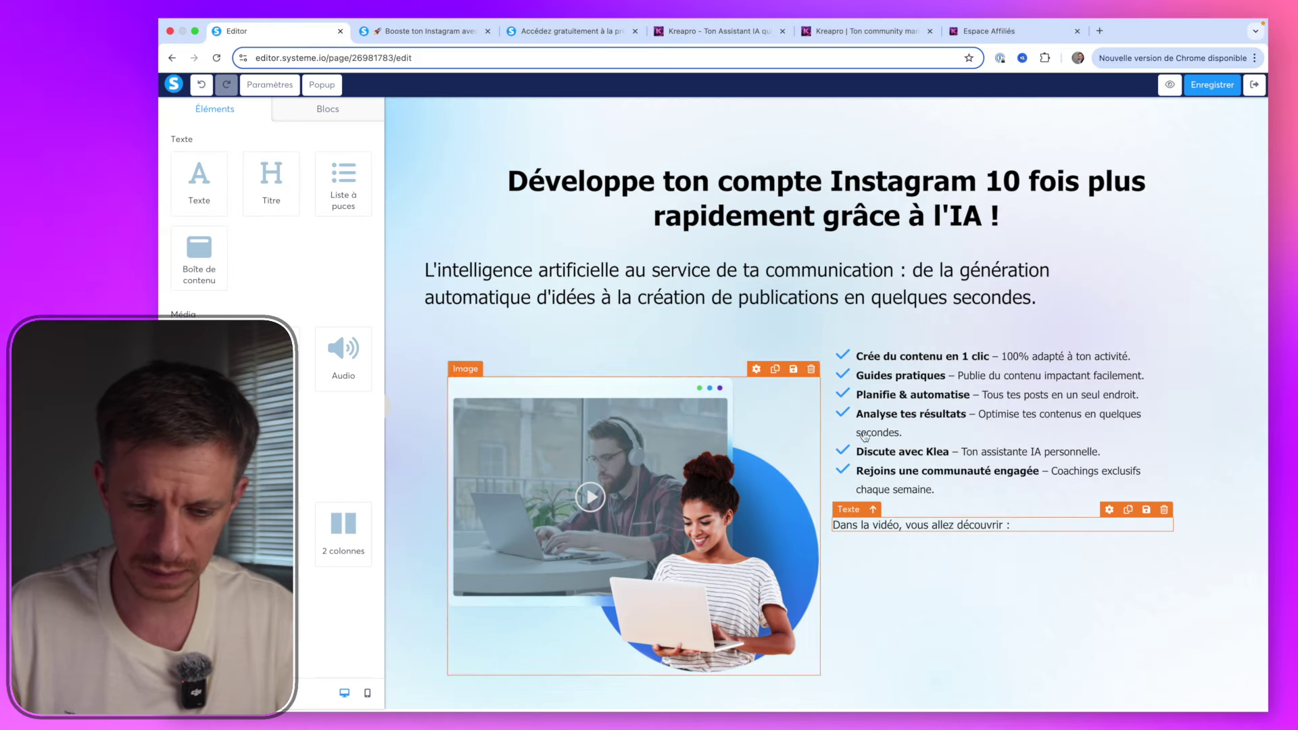
{"action": "left_click", "coordinate": [892, 526]}
{"action": "key", "text": "super+a"}
{"action": "type", "text": "Essaie gratuitement Kreapro pendant 5 jours et découvre comment booster ta visibilité en ligne."}
{"action": "left_click", "coordinate": [879, 608]}
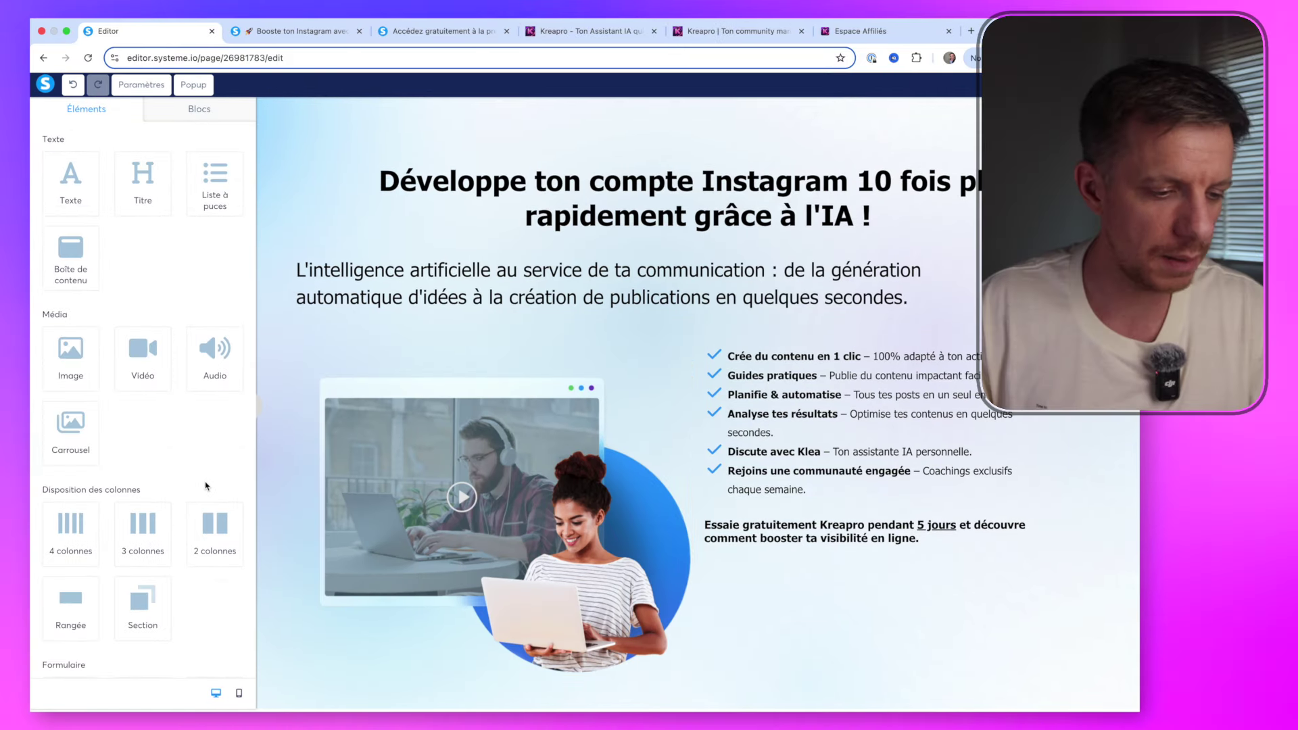
Add two form fields and a button below the "Essaie gratuitement Kreapro" text
{"action": "scroll", "coordinate": [334, 486], "scroll_direction": "down", "scroll_amount": 5}
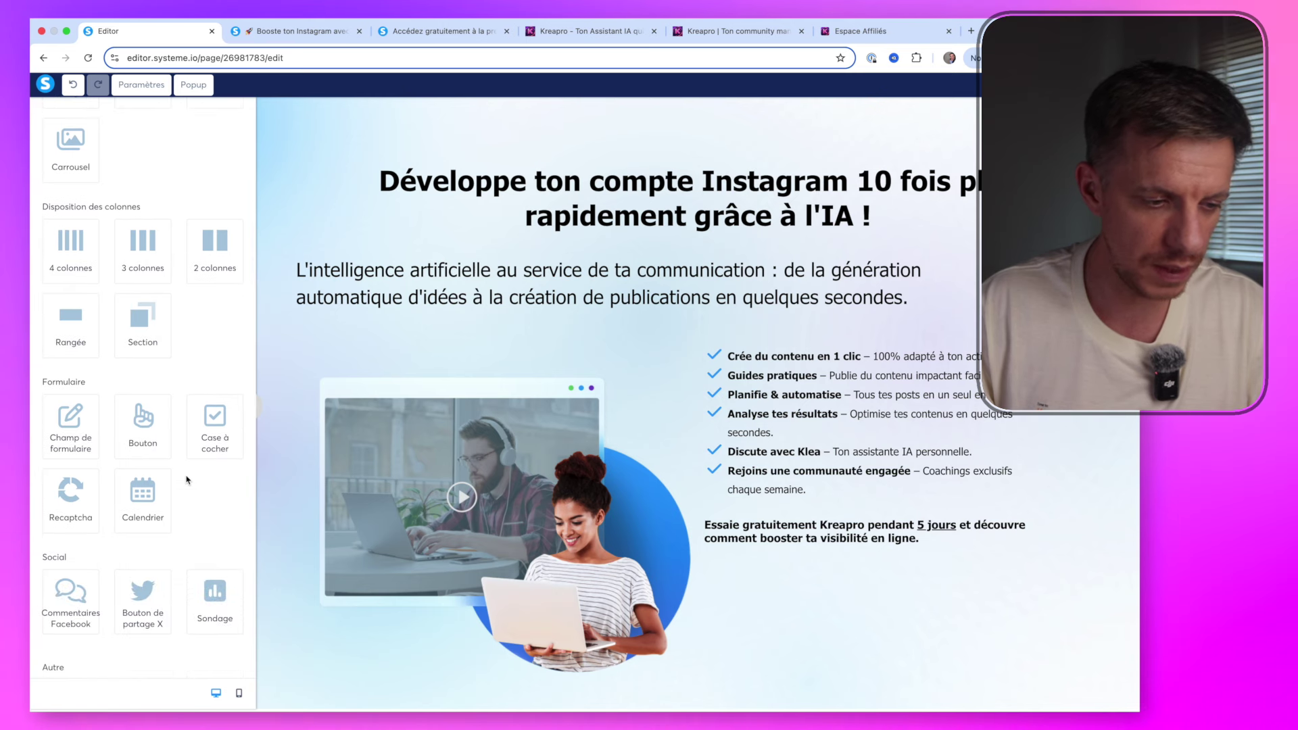
{"action": "left_click_drag", "start_coordinate": [71, 425], "coordinate": [812, 542]}
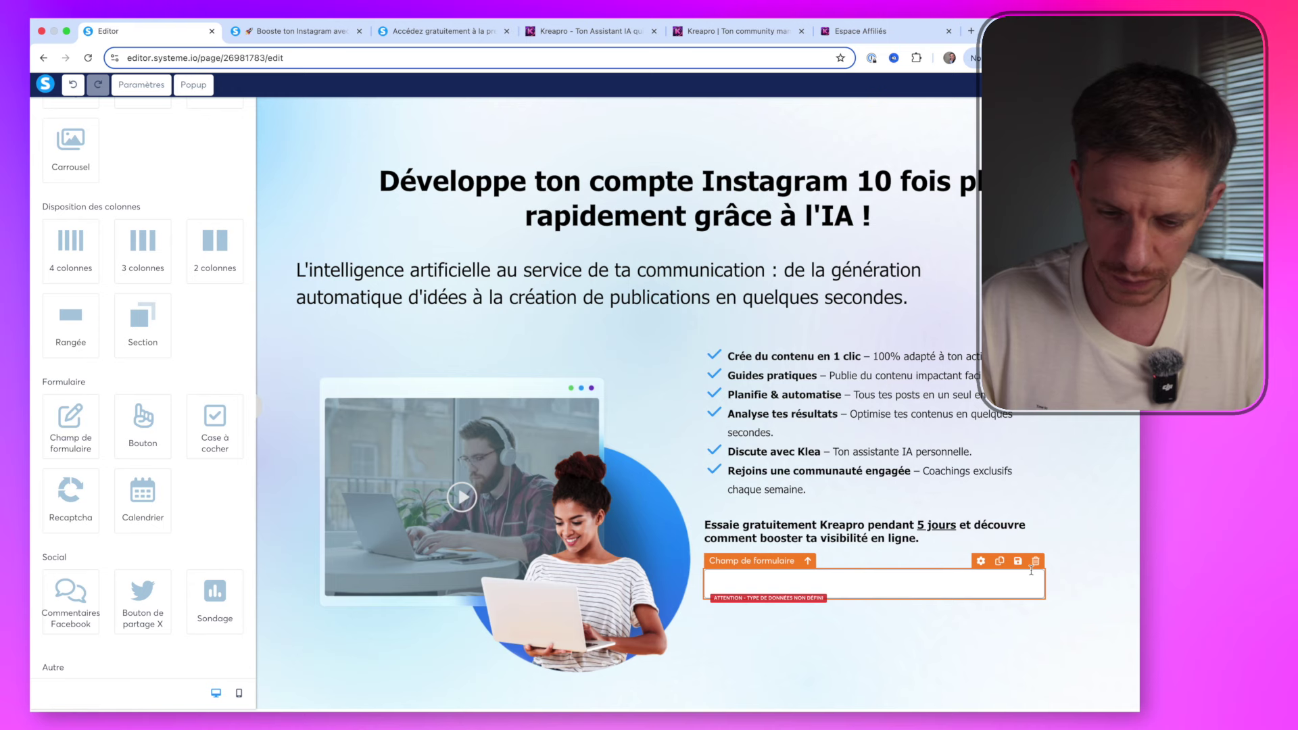
{"action": "left_click", "coordinate": [1000, 561]}
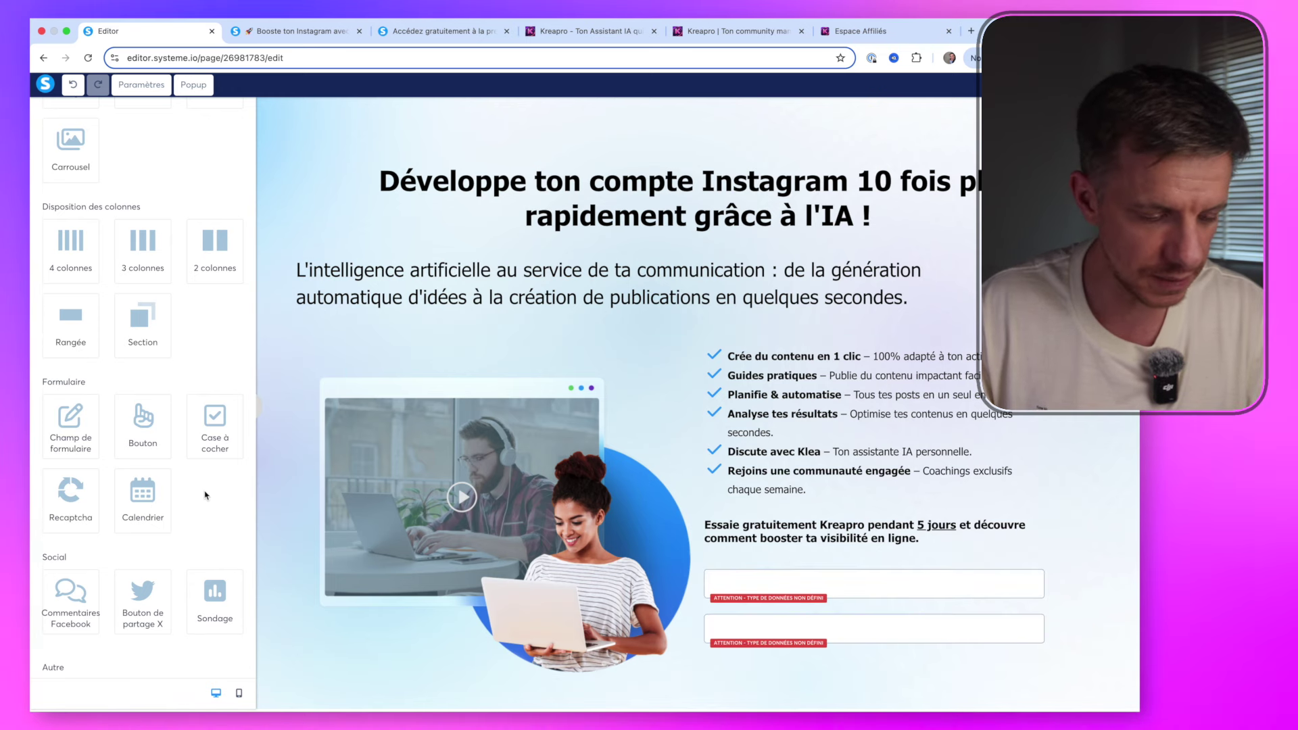
{"action": "left_click_drag", "start_coordinate": [155, 453], "coordinate": [859, 650]}
Set the upper form field's data type to First name and the lower one's to Email
{"action": "left_click", "coordinate": [872, 587]}
{"action": "left_click", "coordinate": [142, 164]}
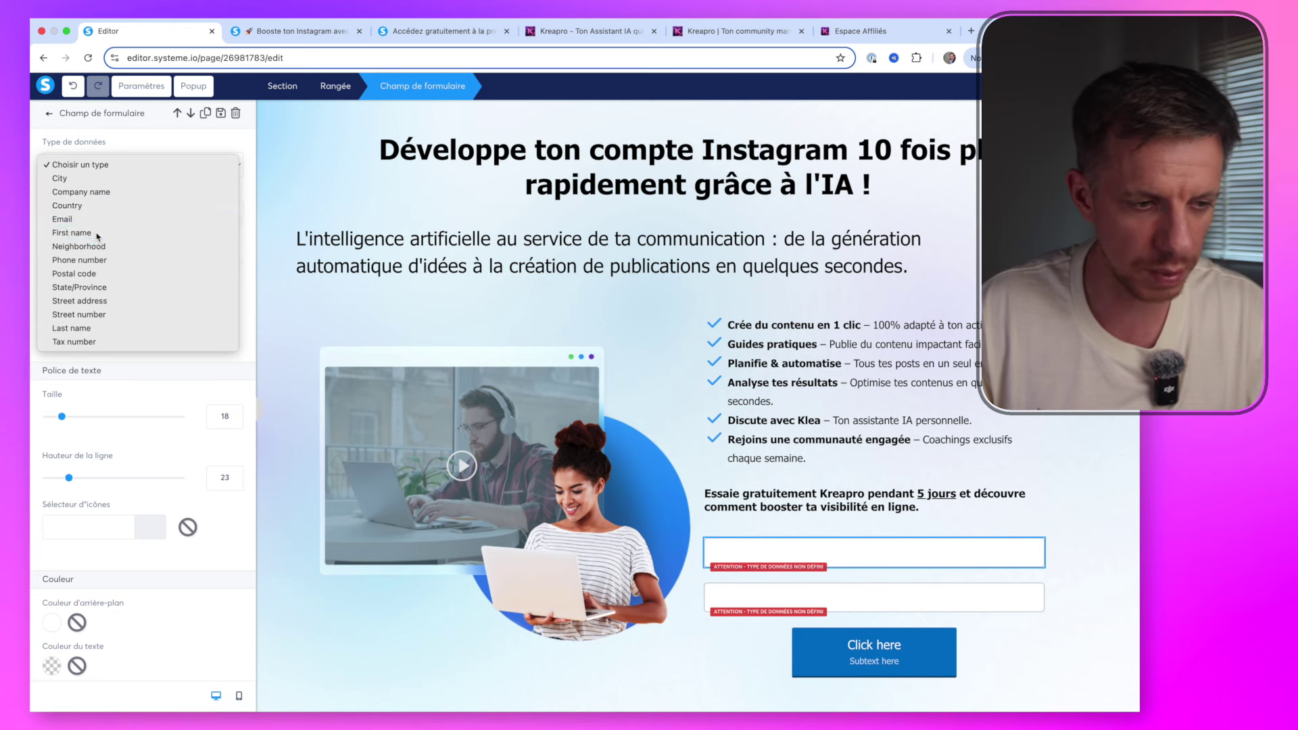
{"action": "left_click", "coordinate": [96, 233]}
{"action": "left_click", "coordinate": [792, 454]}
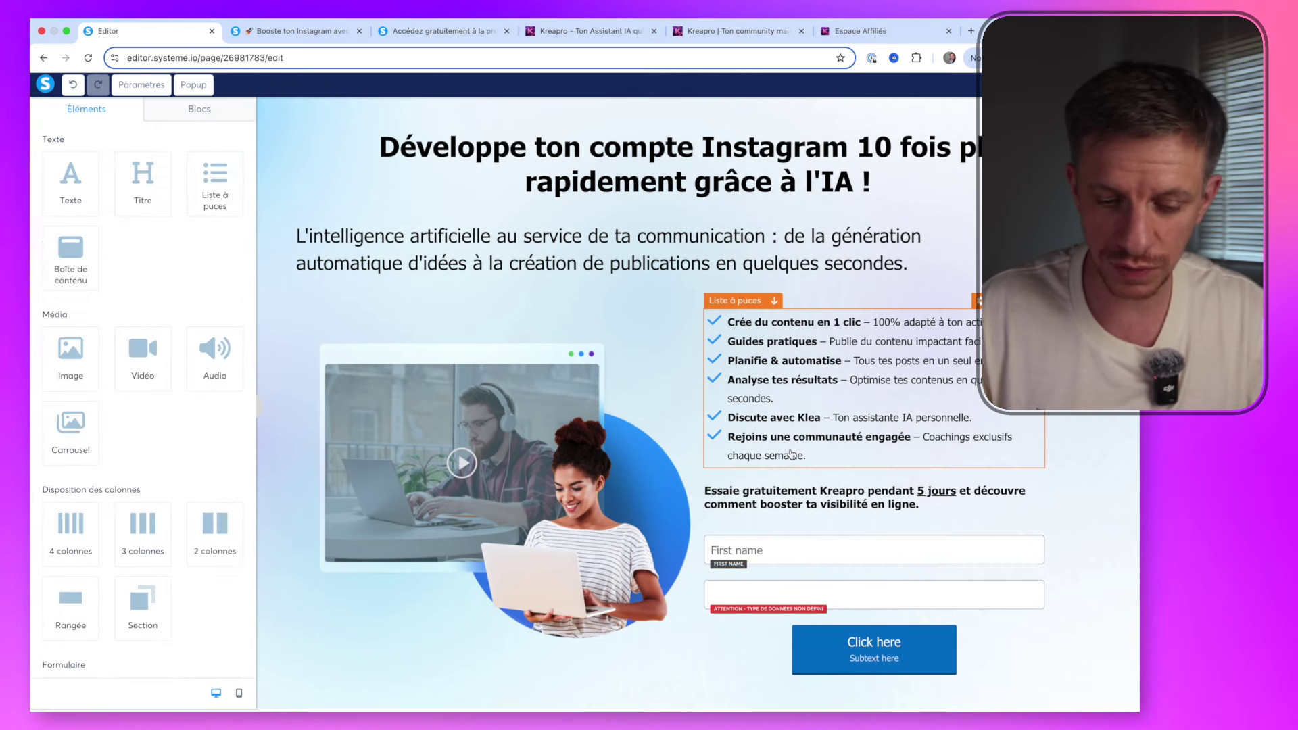
{"action": "left_click", "coordinate": [806, 602]}
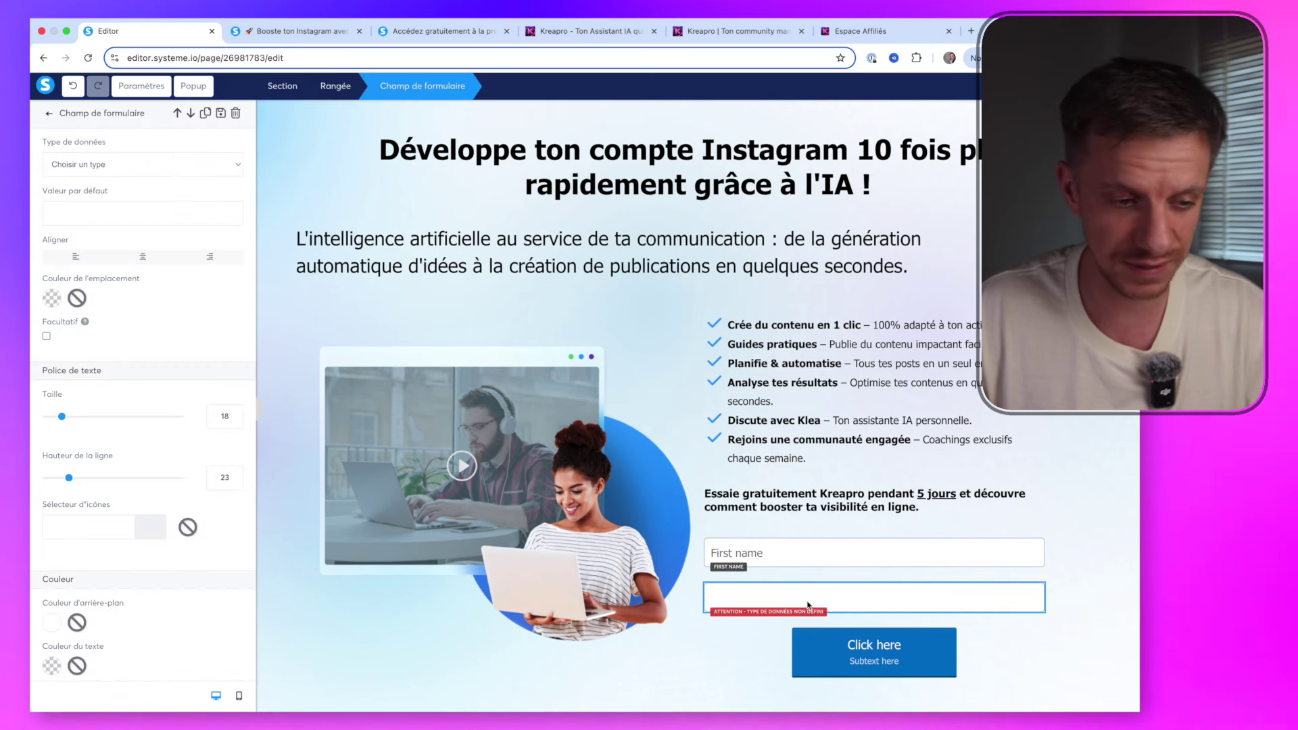
{"action": "left_click", "coordinate": [190, 167]}
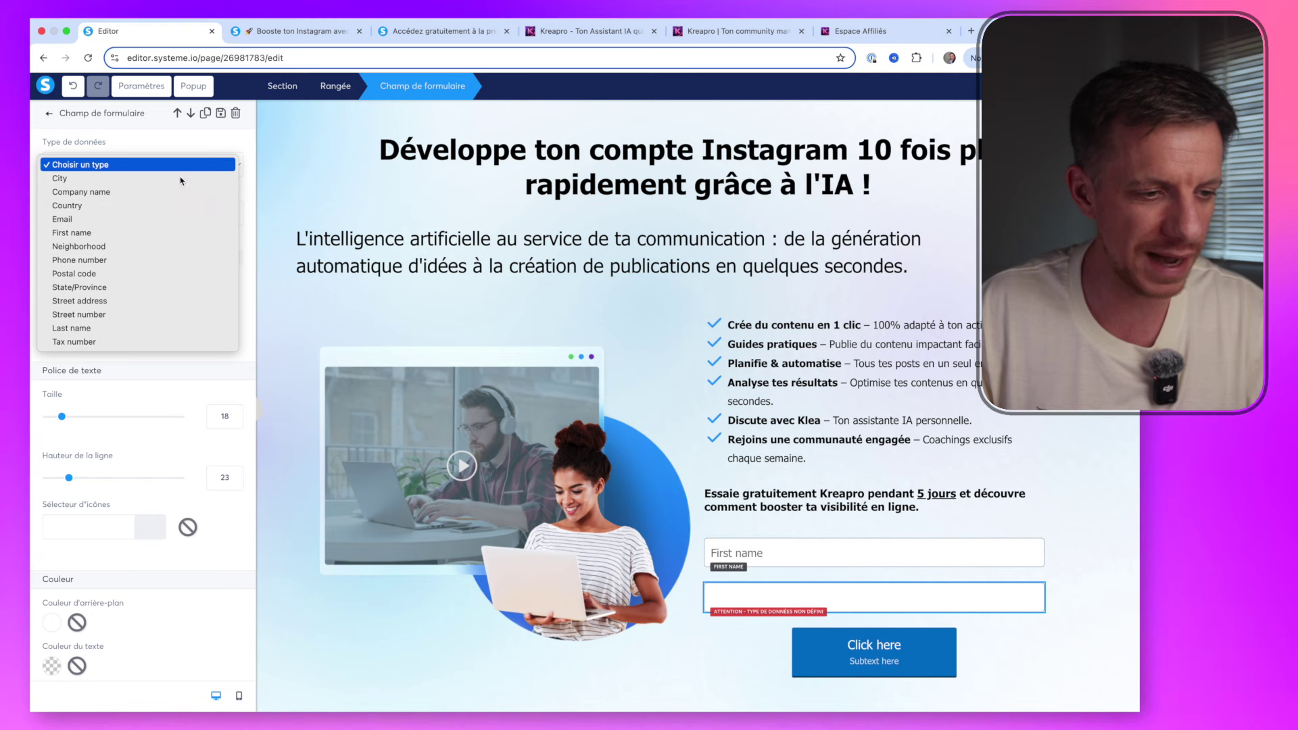
{"action": "left_click", "coordinate": [149, 219]}
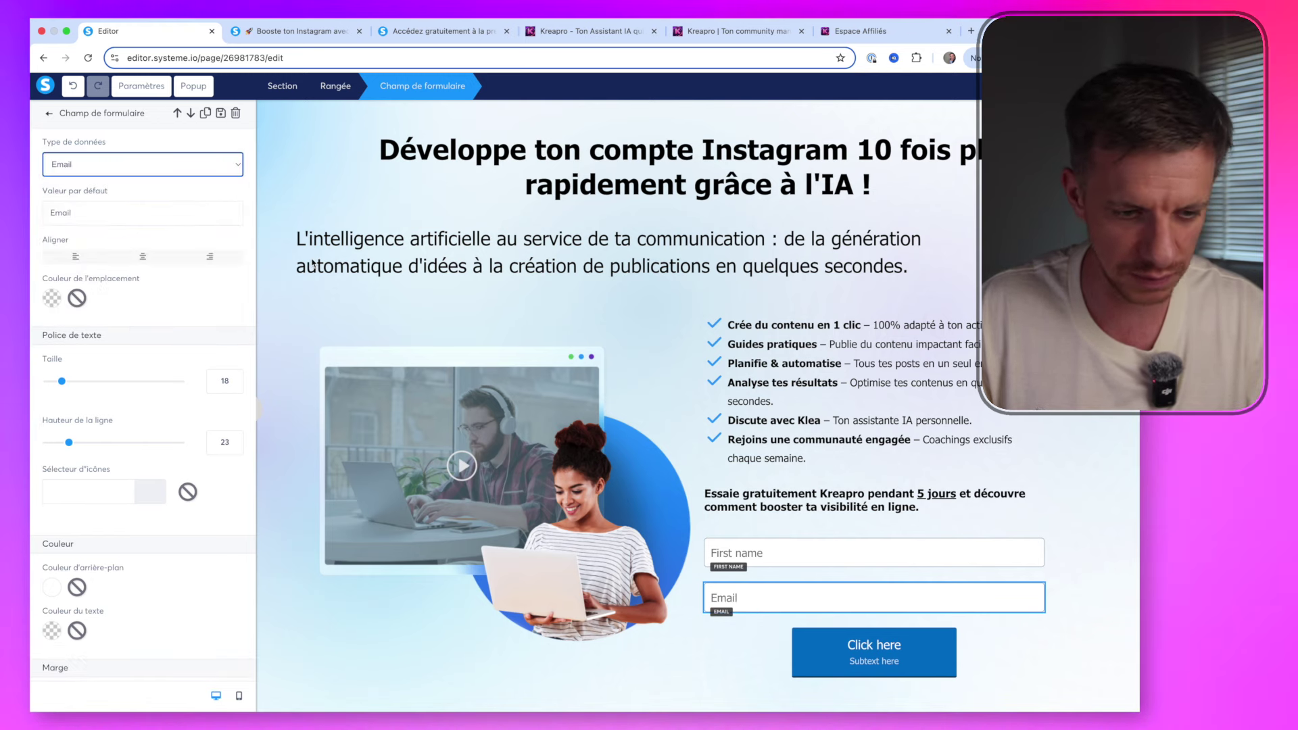
Change the first name field's default value to "Prénom"
{"action": "left_click", "coordinate": [818, 551]}
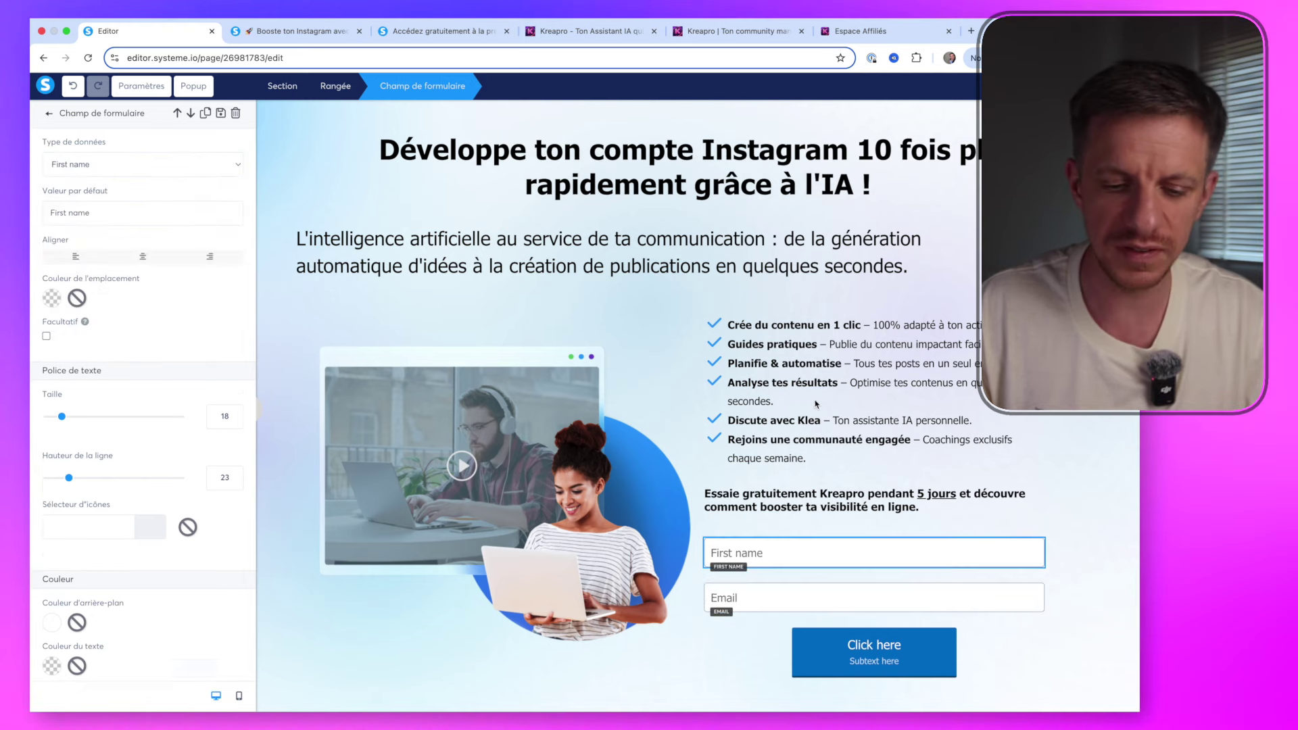
{"action": "left_click", "coordinate": [825, 503]}
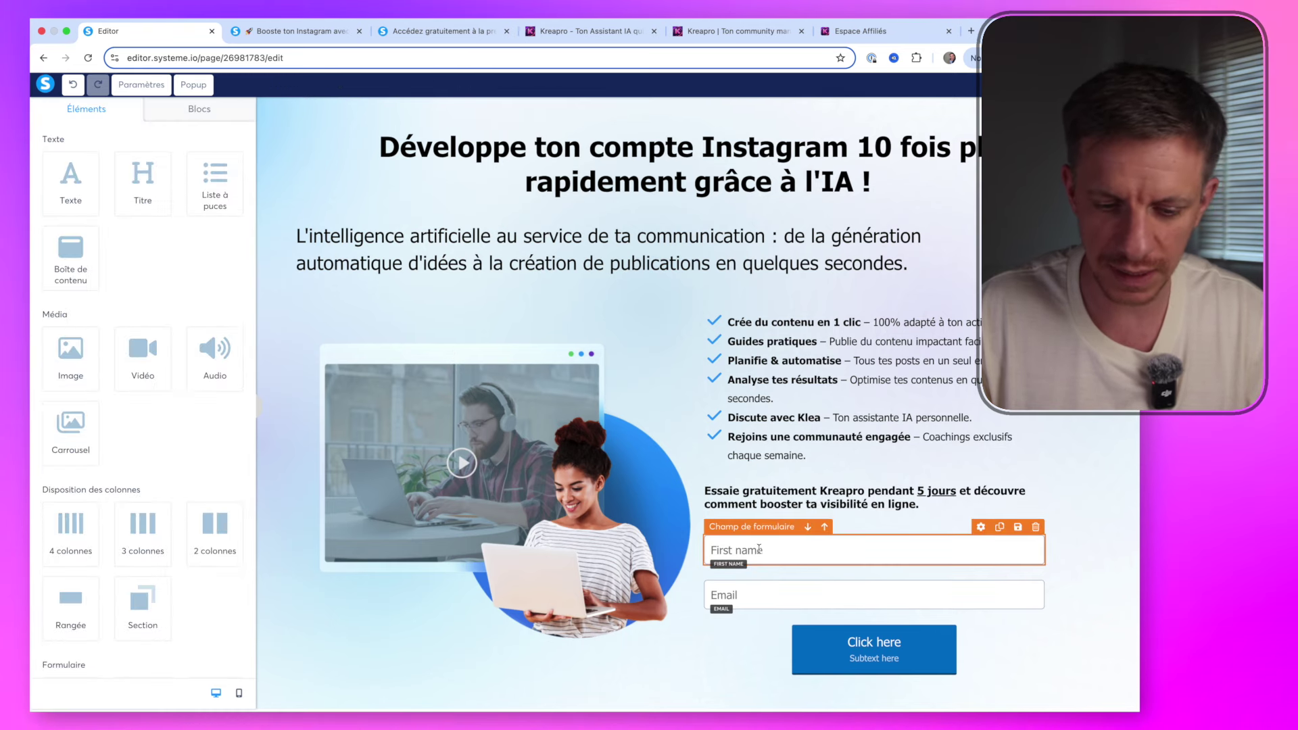
{"action": "left_click", "coordinate": [760, 554]}
{"action": "triple_click", "coordinate": [74, 212]}
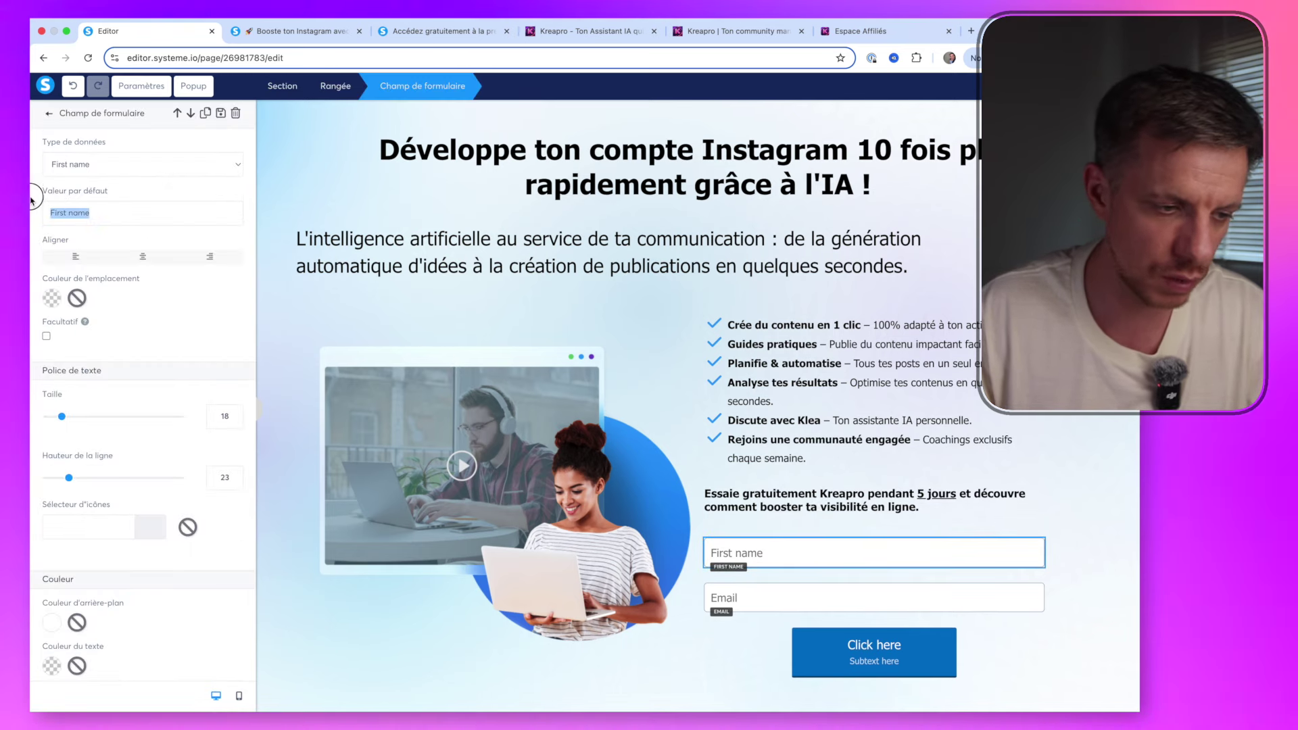
{"action": "type", "text": "Préni"}
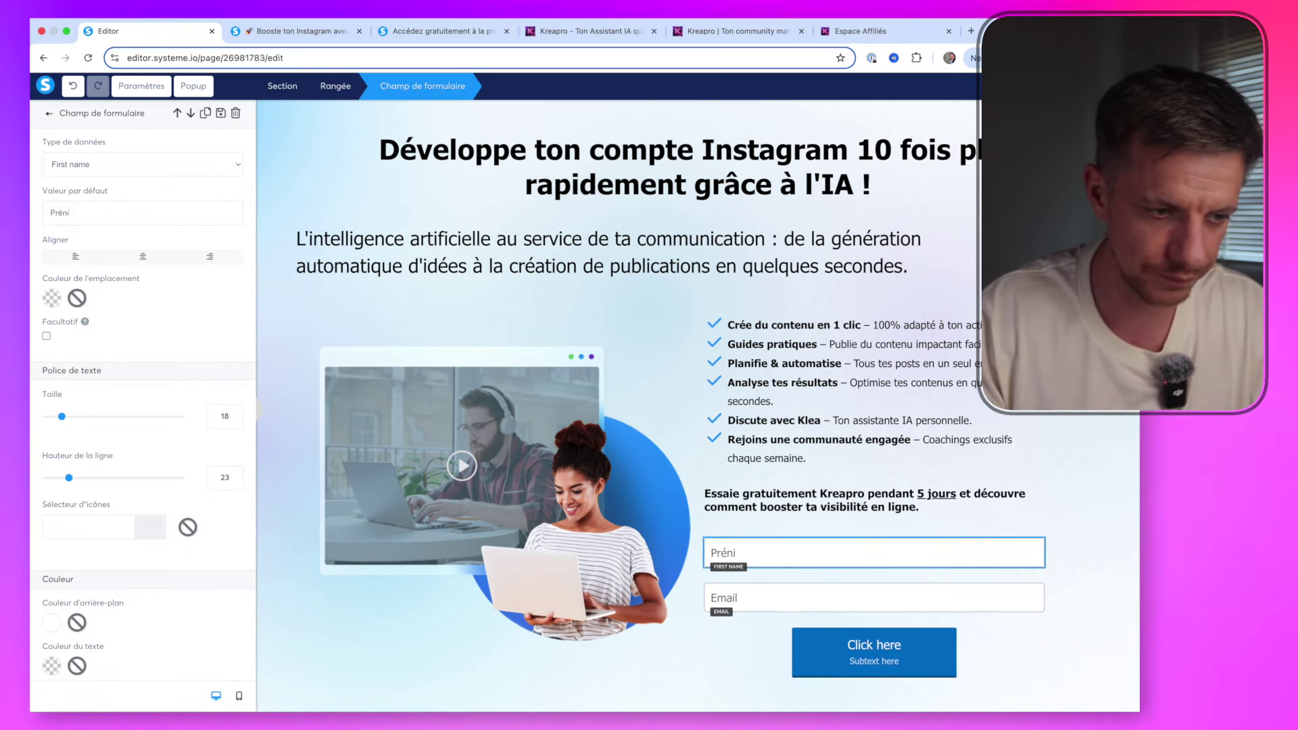
{"action": "type", "text": "om"}
{"action": "left_click", "coordinate": [732, 385]}
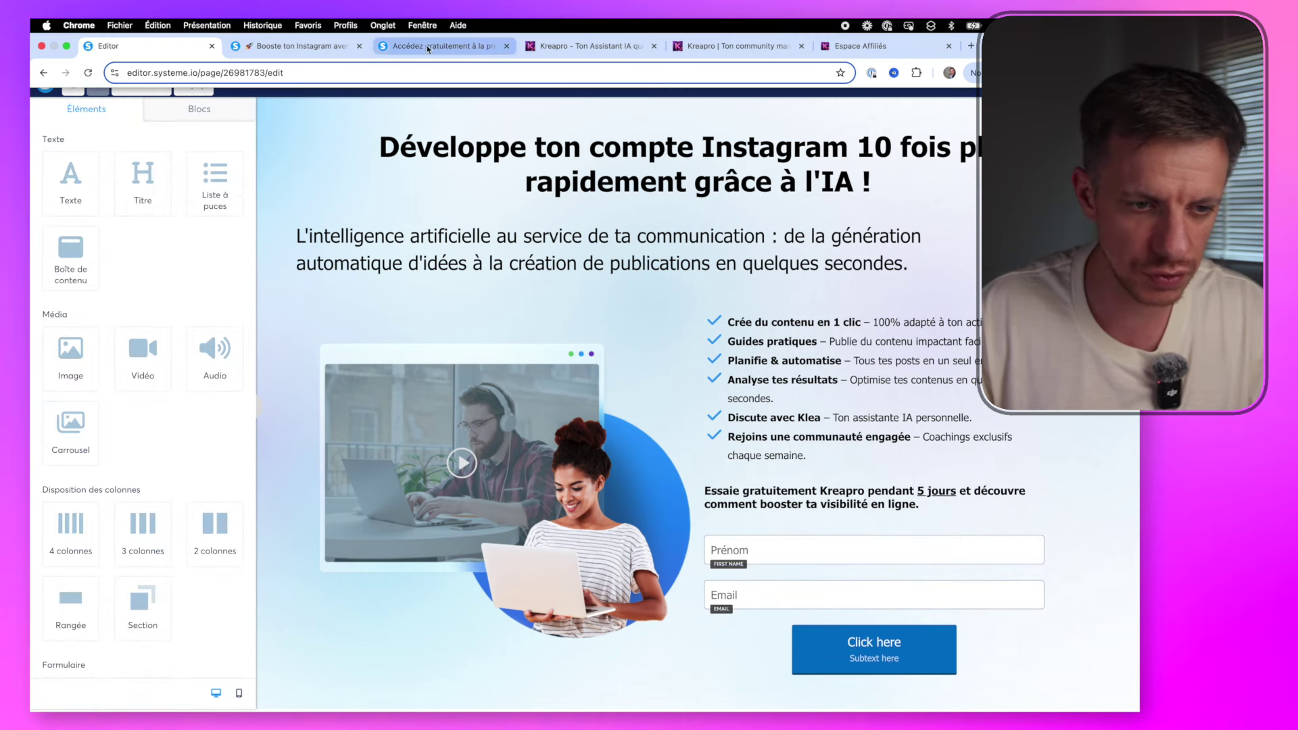
Copy the button label "Commencer Mon Essai Gratuit" from the Kreapro example page and return to the editor
{"action": "left_click", "coordinate": [298, 40]}
{"action": "left_click_drag", "start_coordinate": [1002, 594], "coordinate": [642, 586]}
{"action": "key", "text": "super+c"}
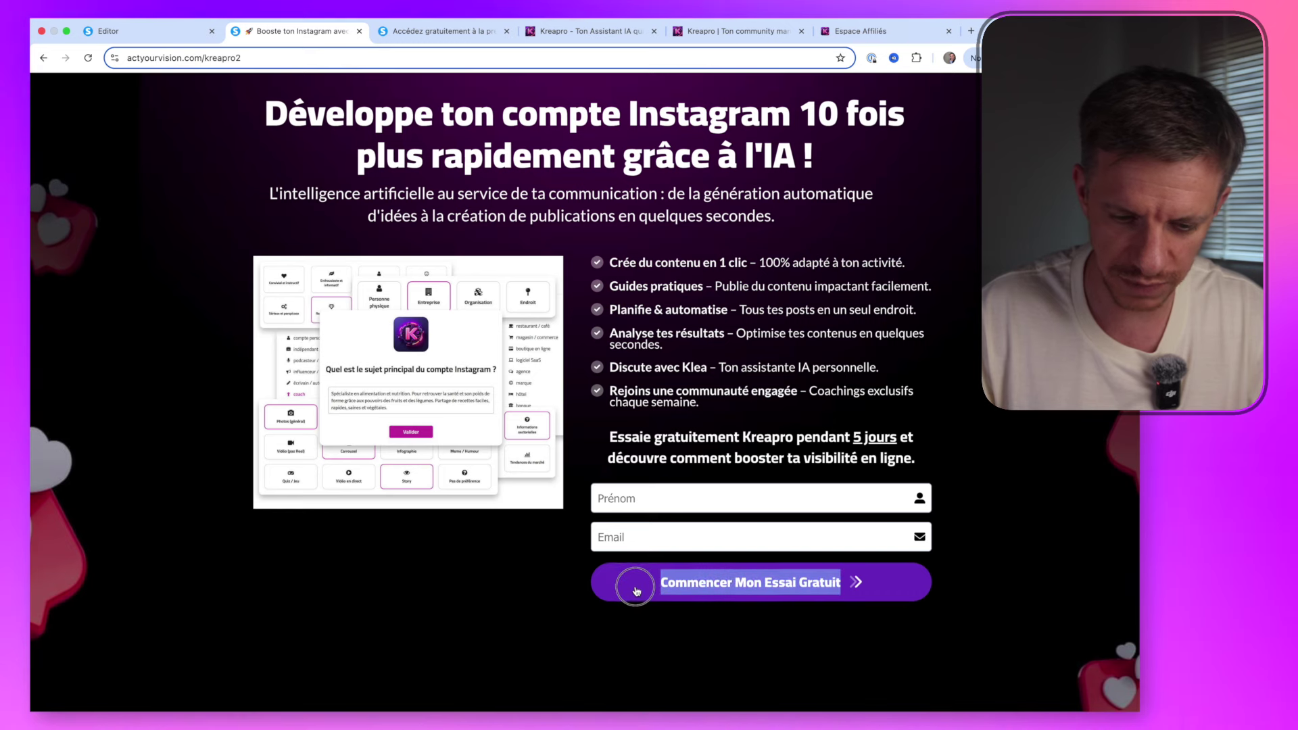
{"action": "left_click", "coordinate": [136, 34]}
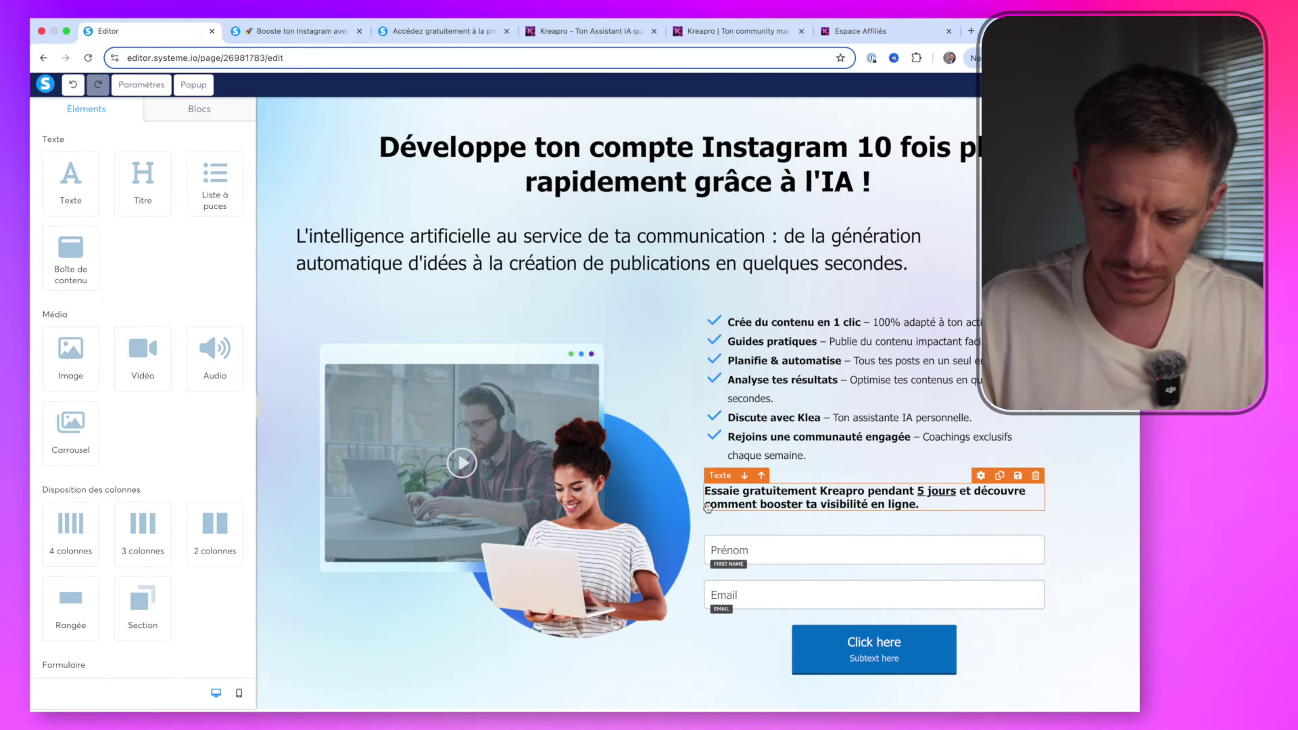
Set the form button's width to "Remplir en largeur"
{"action": "left_click", "coordinate": [874, 648]}
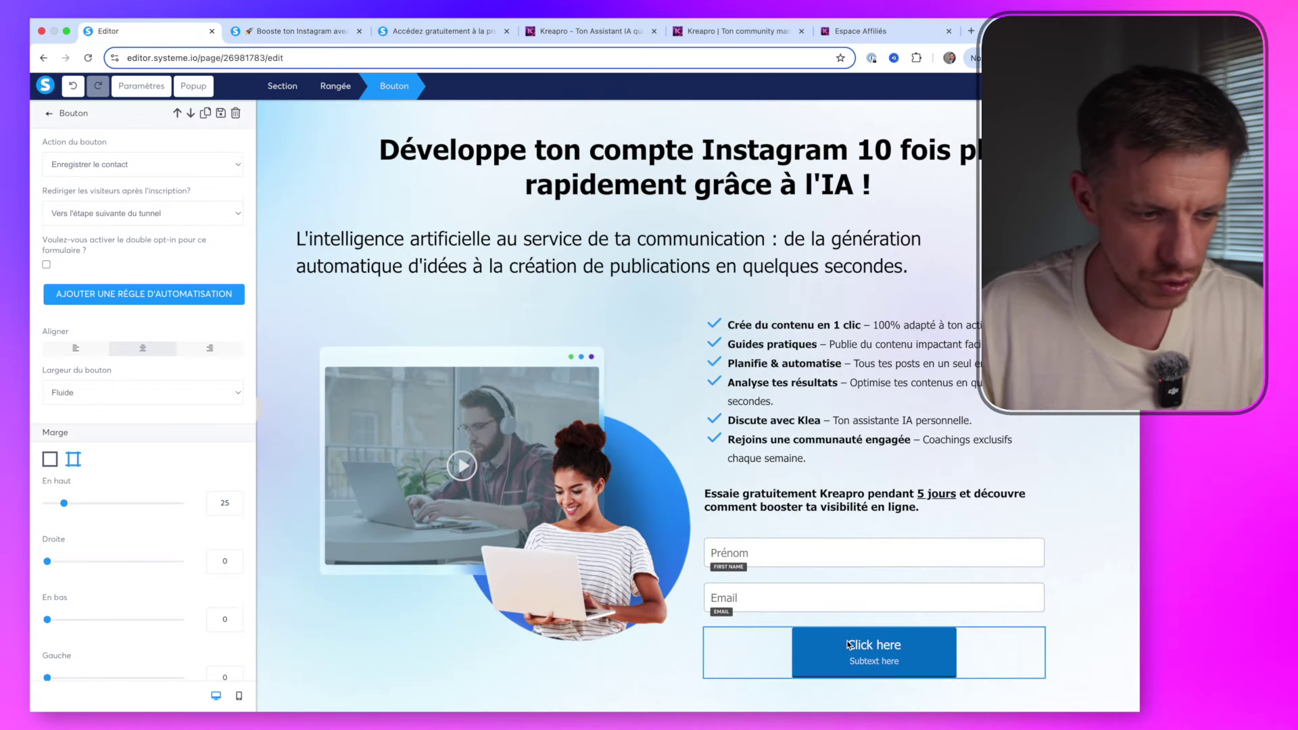
{"action": "left_click", "coordinate": [108, 168]}
{"action": "left_click", "coordinate": [107, 166]}
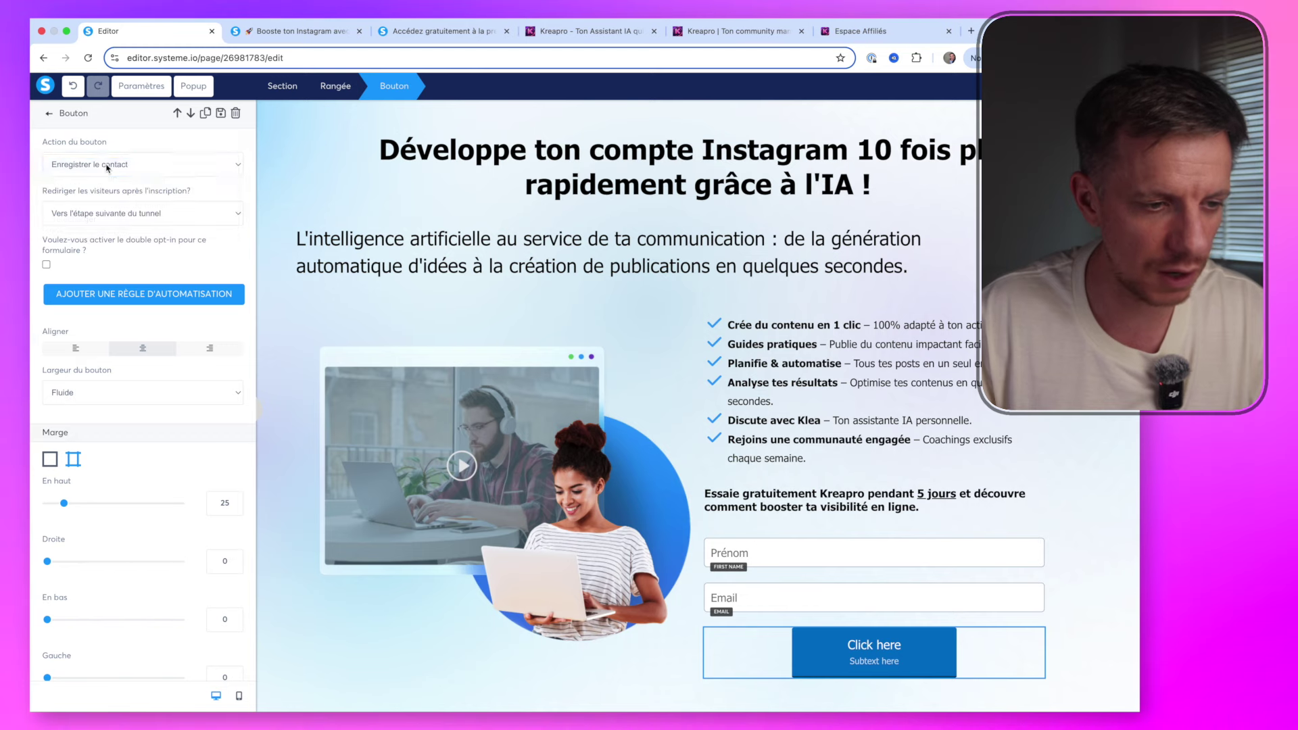
{"action": "scroll", "coordinate": [113, 229], "scroll_direction": "down", "scroll_amount": 3}
{"action": "left_click", "coordinate": [105, 293]}
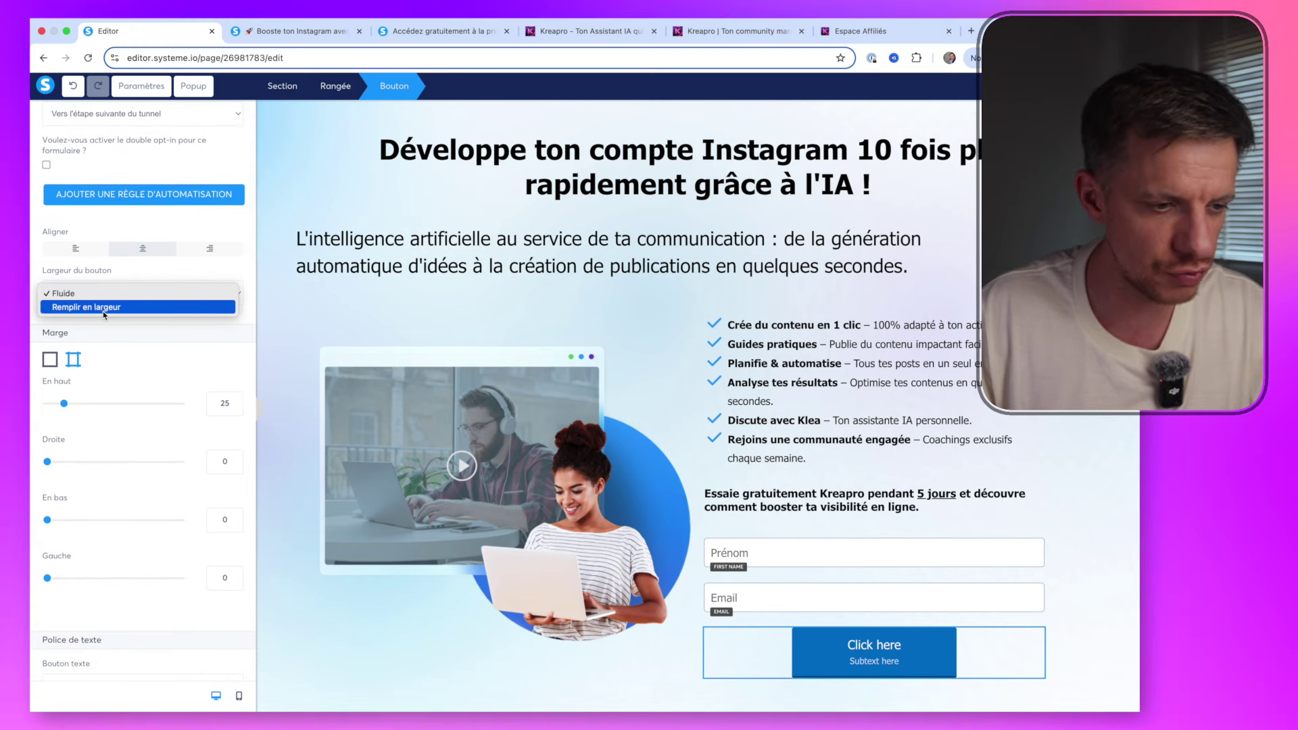
{"action": "left_click", "coordinate": [106, 308]}
Replace the button text with the copied "Commencer Mon Essai Gratuit" and remove its subtext
{"action": "scroll", "coordinate": [104, 311], "scroll_direction": "down", "scroll_amount": 5}
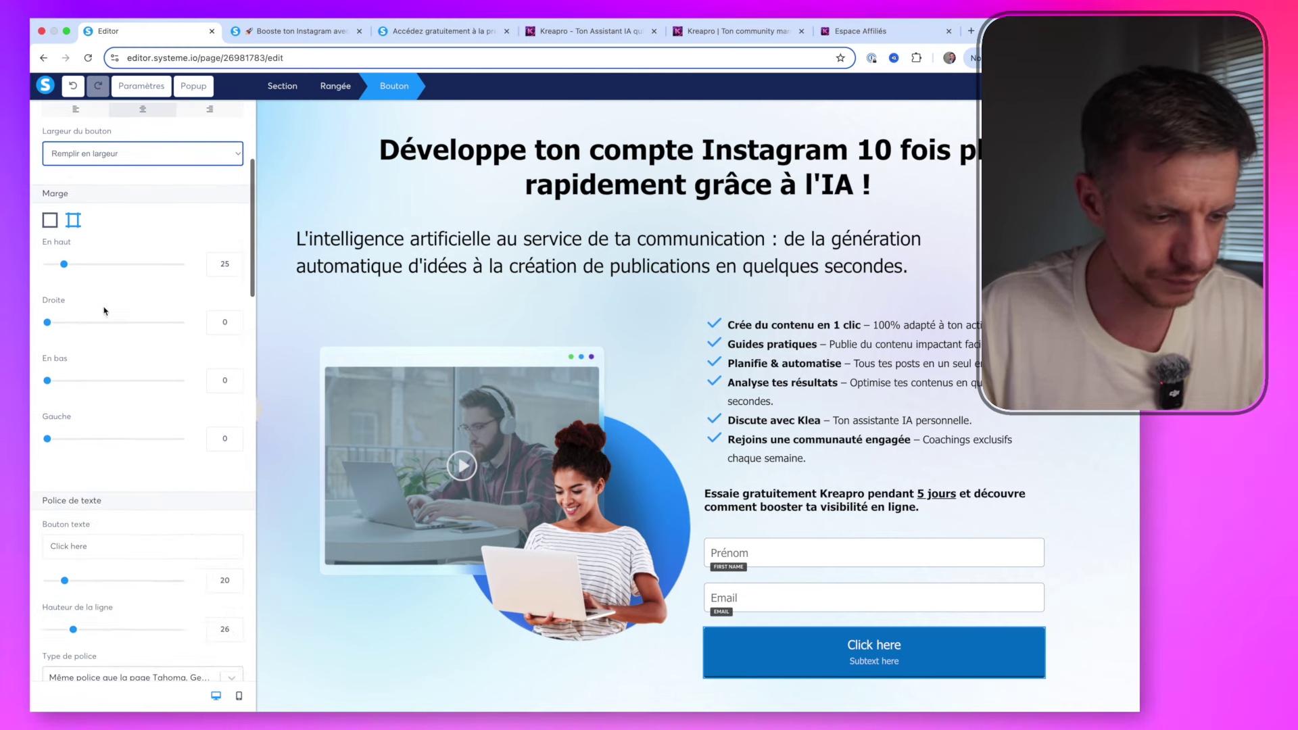
{"action": "left_click_drag", "start_coordinate": [95, 422], "coordinate": [31, 415]}
{"action": "key", "text": "super+v"}
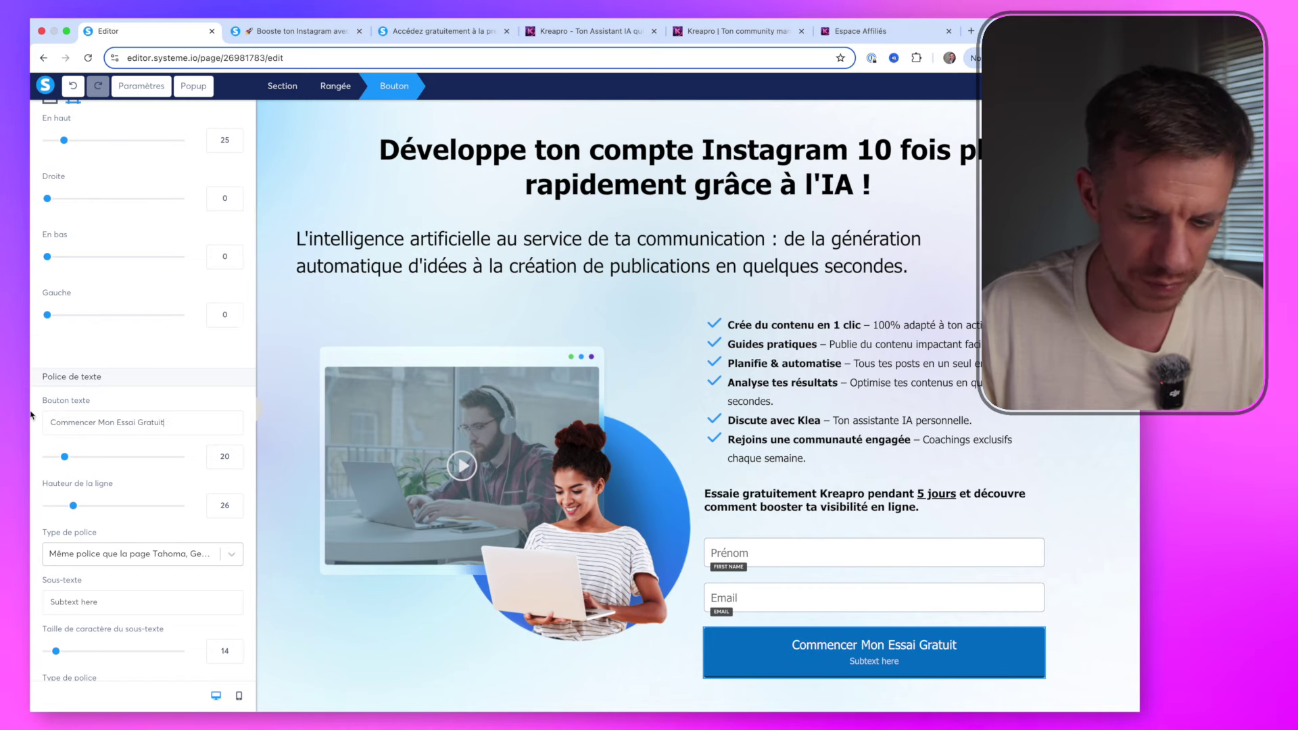
{"action": "scroll", "coordinate": [100, 411], "scroll_direction": "down", "scroll_amount": 3}
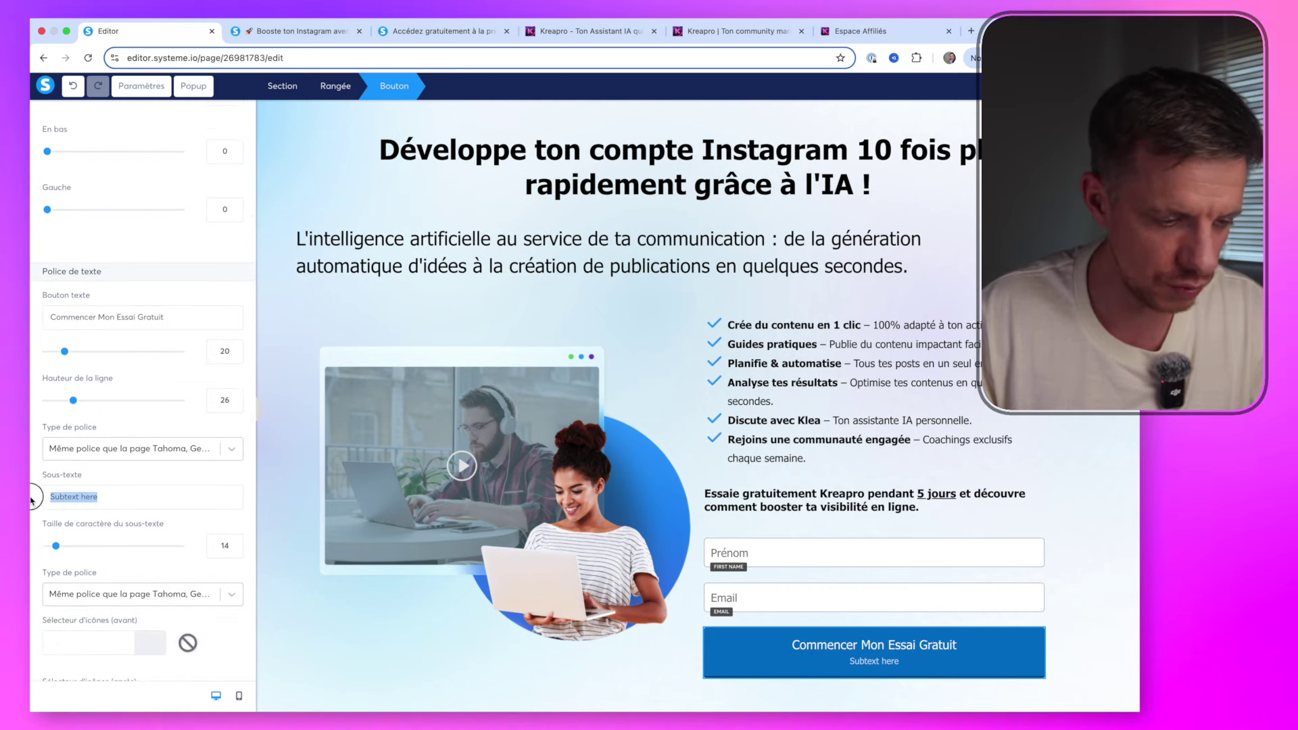
{"action": "key", "text": "BackSpace"}
{"action": "key", "text": "Escape"}
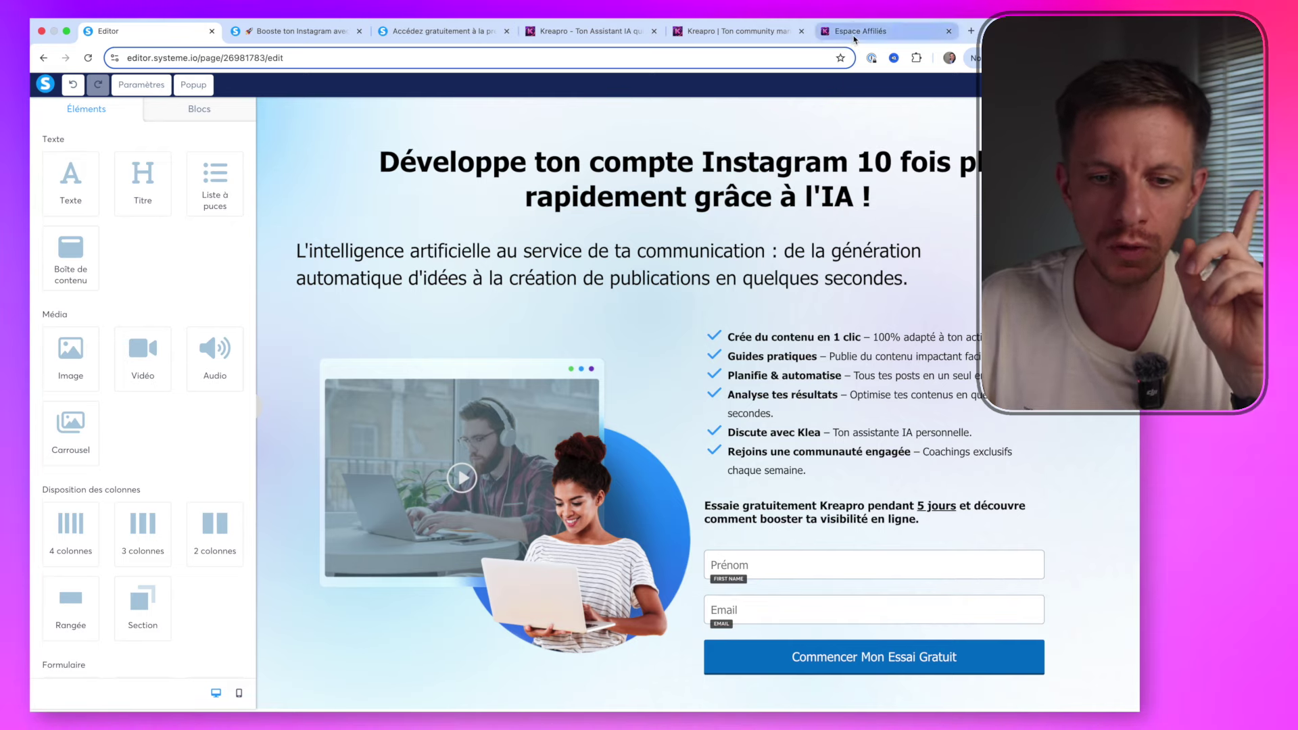
Copy the "Présentation Kreapro" promotion link from the Kreapro affiliation page and return to the editor
{"action": "left_click", "coordinate": [855, 39]}
{"action": "left_click", "coordinate": [741, 40]}
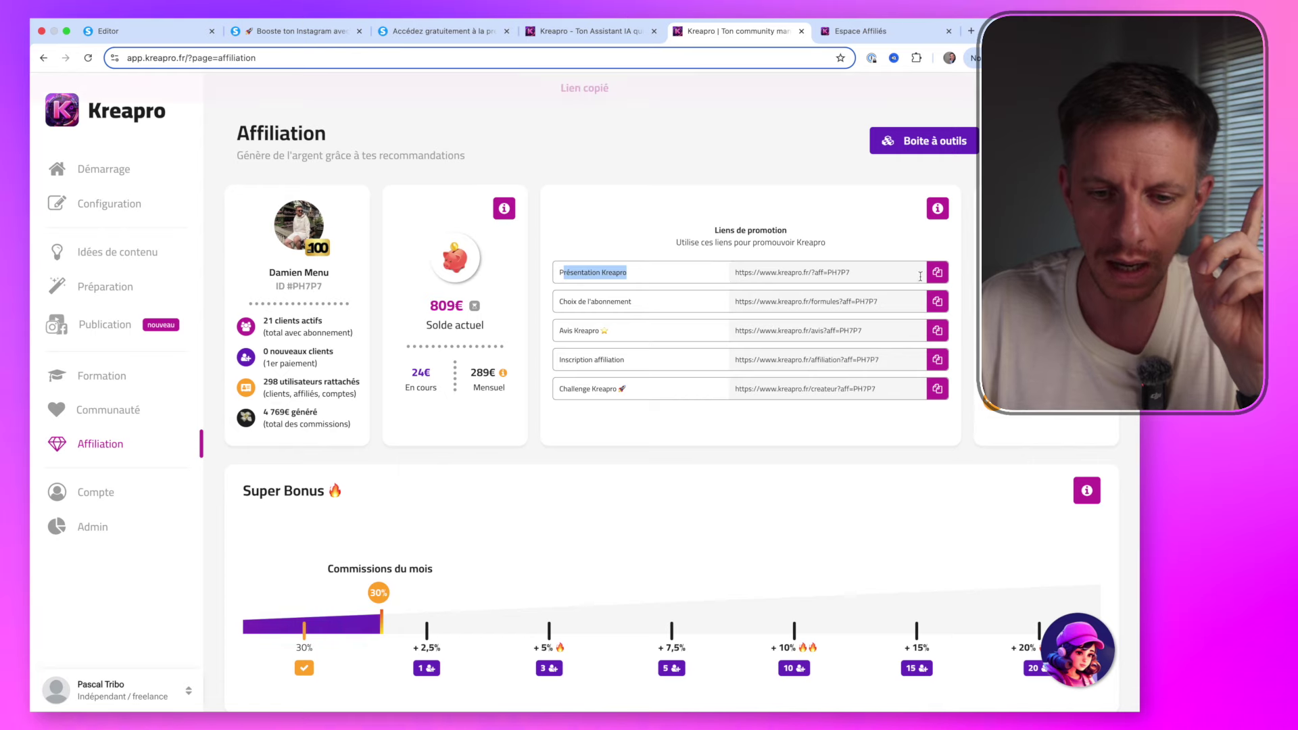
{"action": "left_click", "coordinate": [583, 31]}
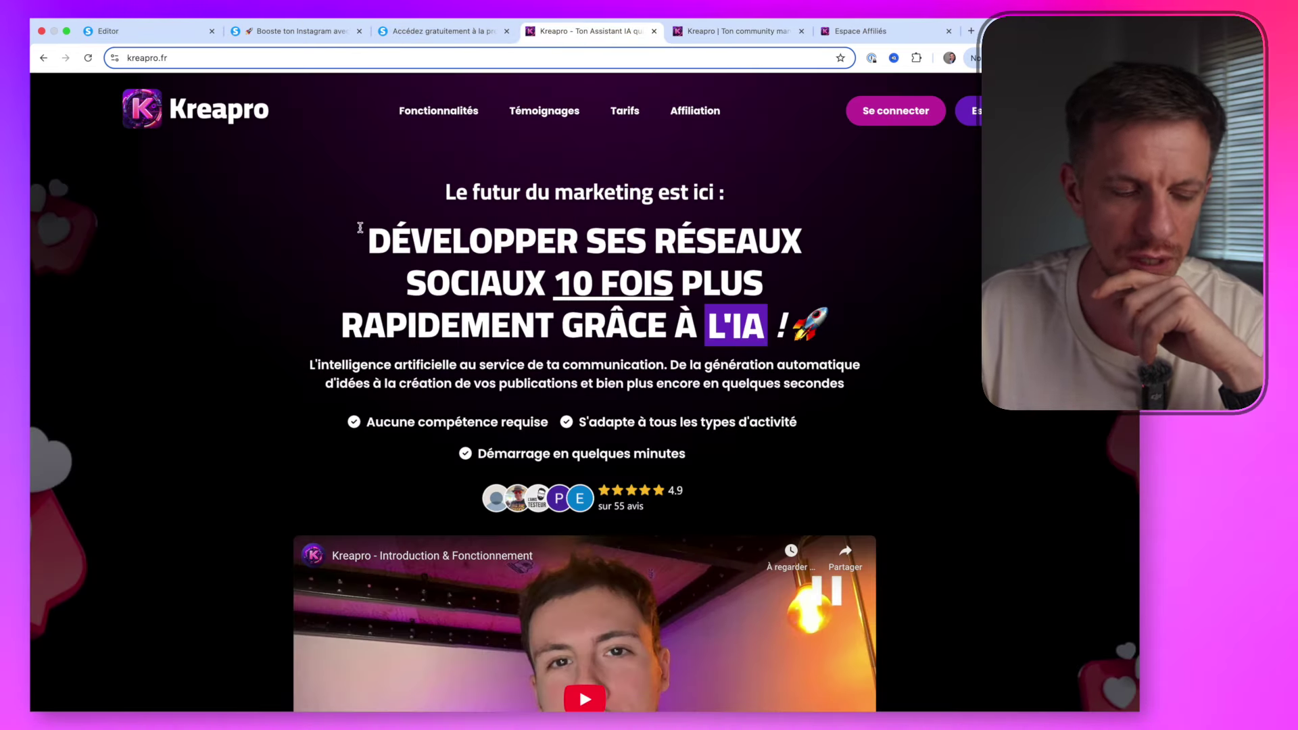
{"action": "left_click", "coordinate": [142, 32]}
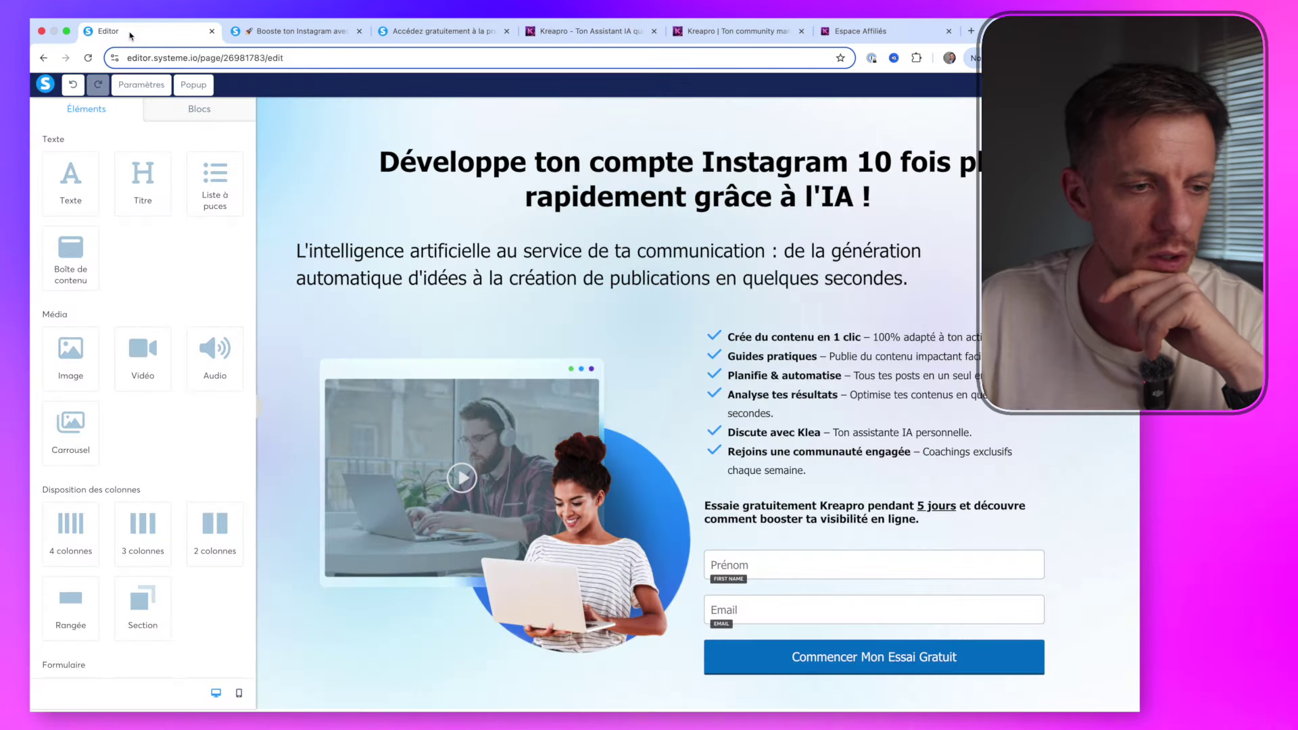
Redirect visitors after sign-up to a custom URL, using the copied "Présentation Kreapro" affiliate link on the form button
{"action": "left_click", "coordinate": [795, 664]}
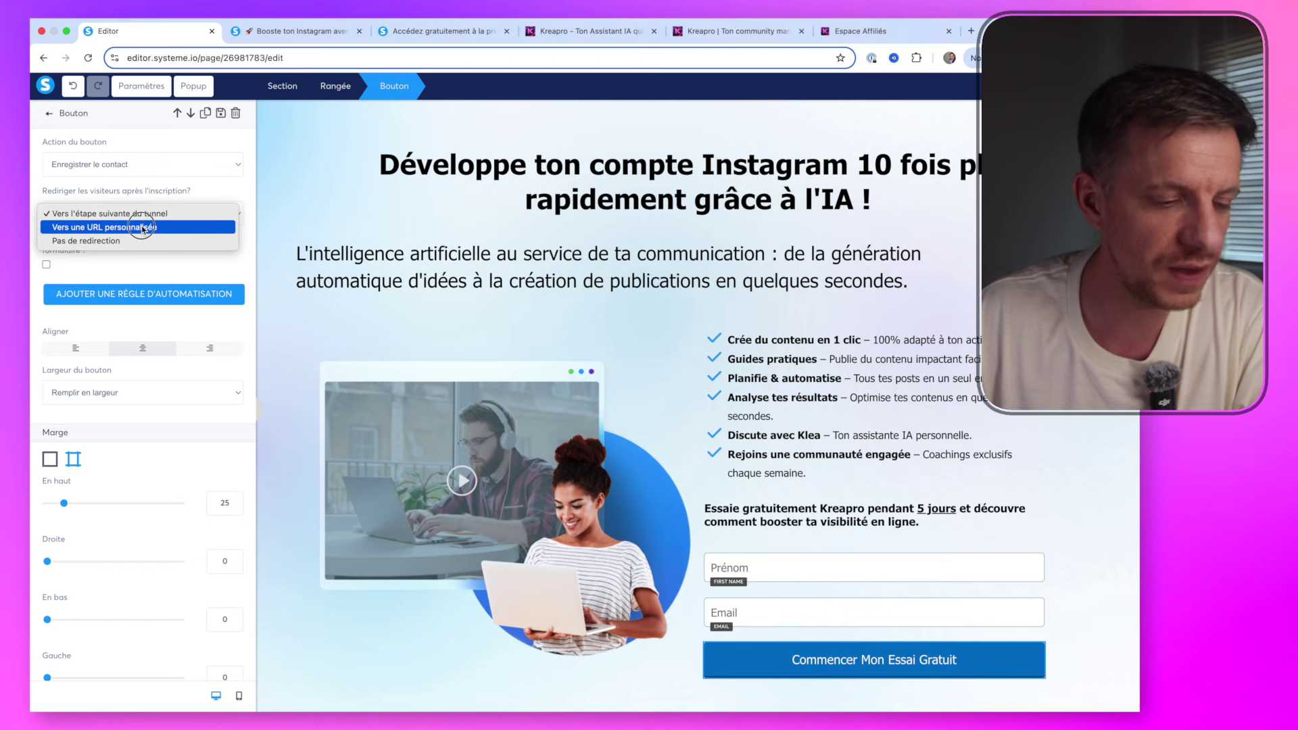
{"action": "left_click", "coordinate": [139, 233]}
{"action": "left_click", "coordinate": [91, 264]}
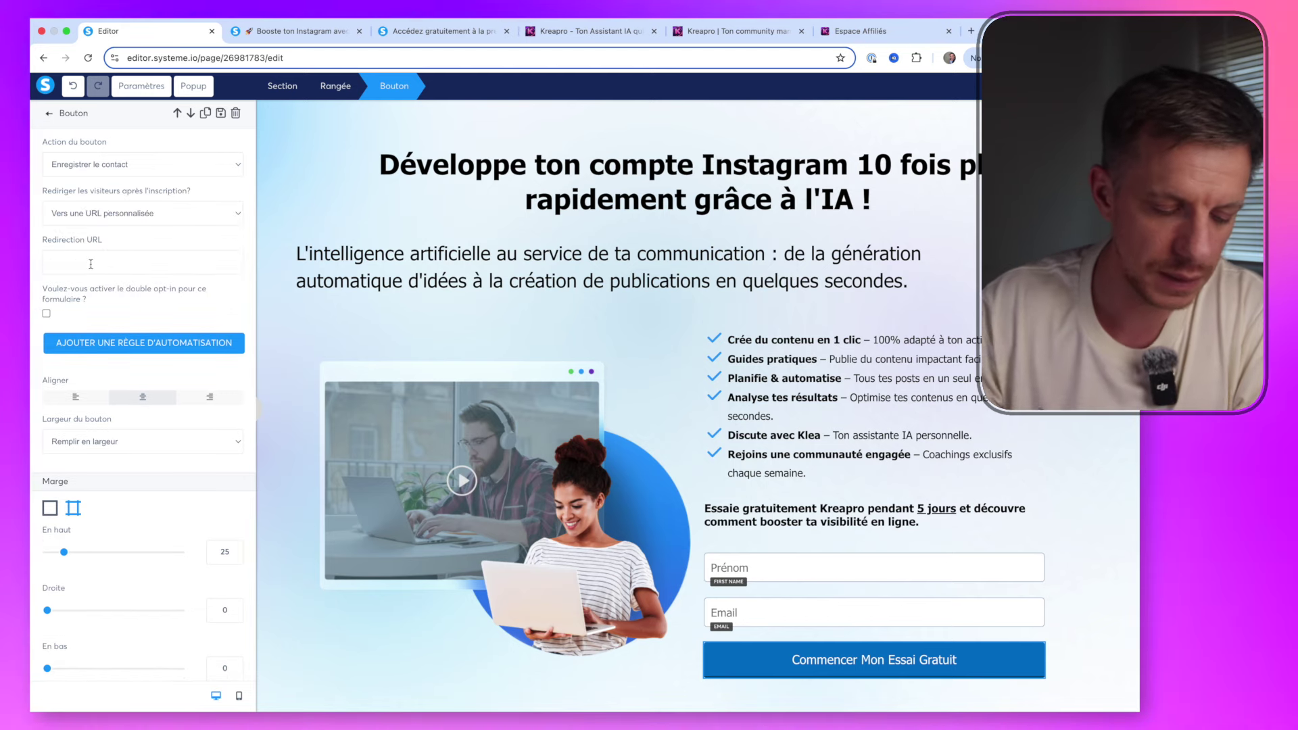
{"action": "type", "text": "https://www.kreapro.fr/?aff=PH7P7"}
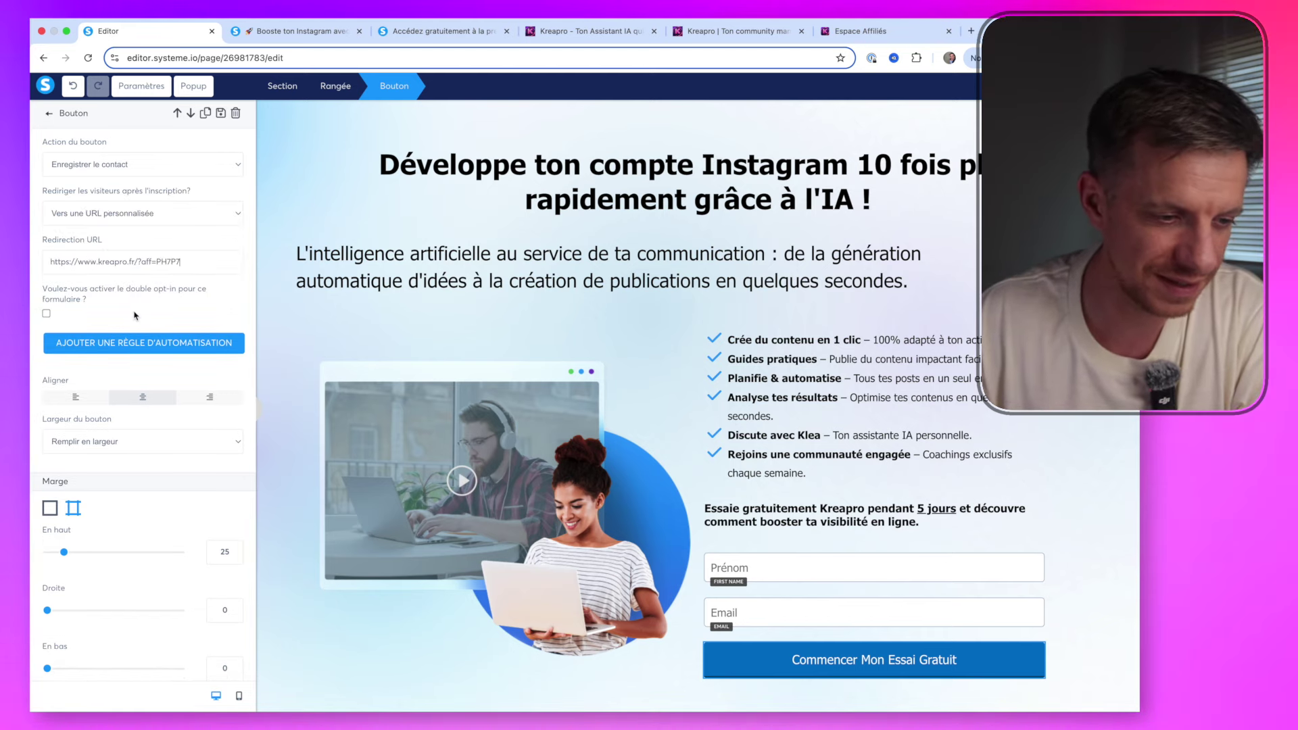
{"action": "left_click", "coordinate": [317, 311]}
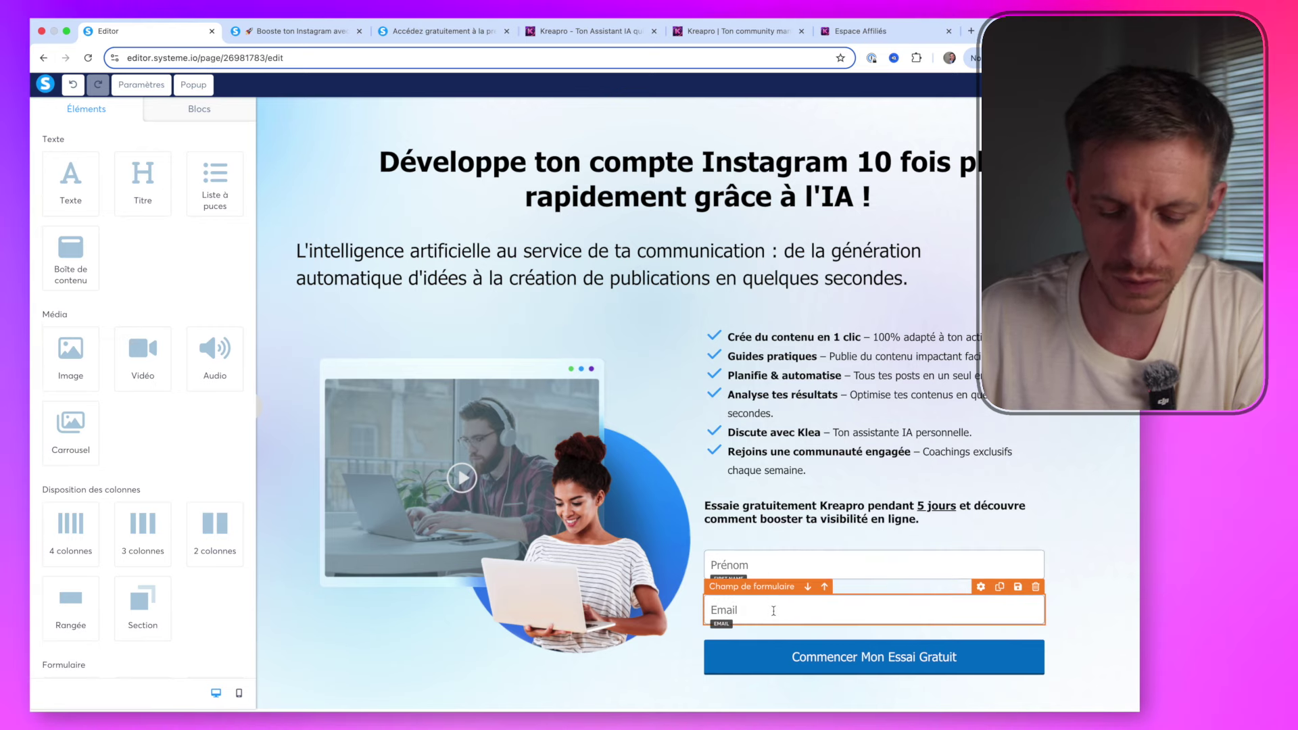
Examine the Kreapro homepage and the published example page as background references for the capture page's section
{"action": "left_click", "coordinate": [569, 32]}
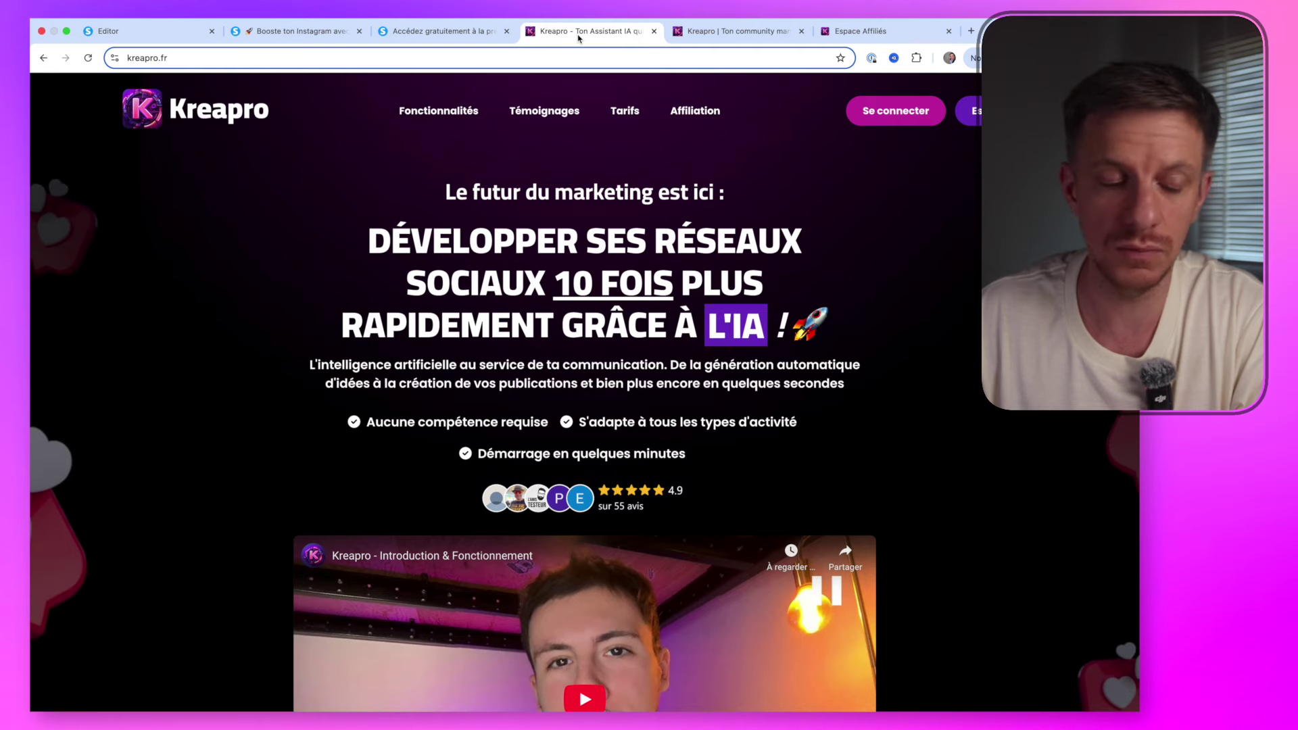
{"action": "left_click", "coordinate": [291, 45]}
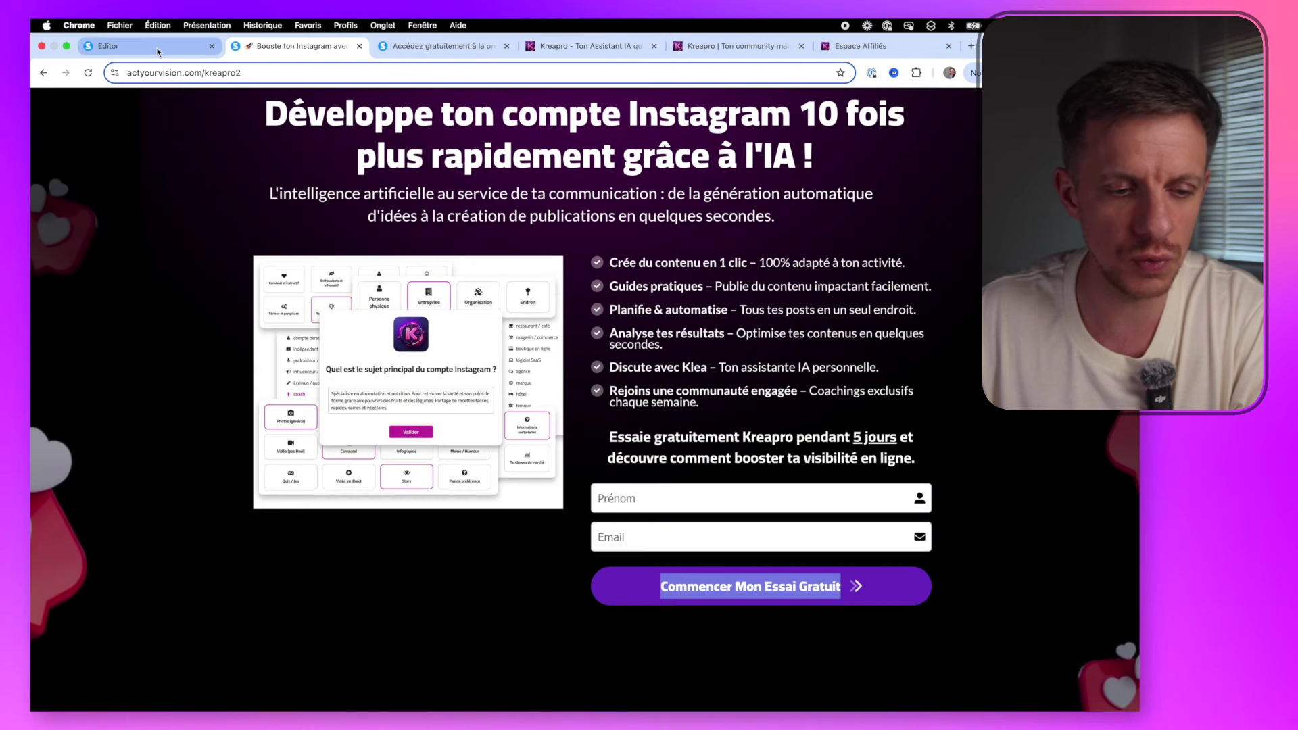
{"action": "left_click", "coordinate": [158, 50]}
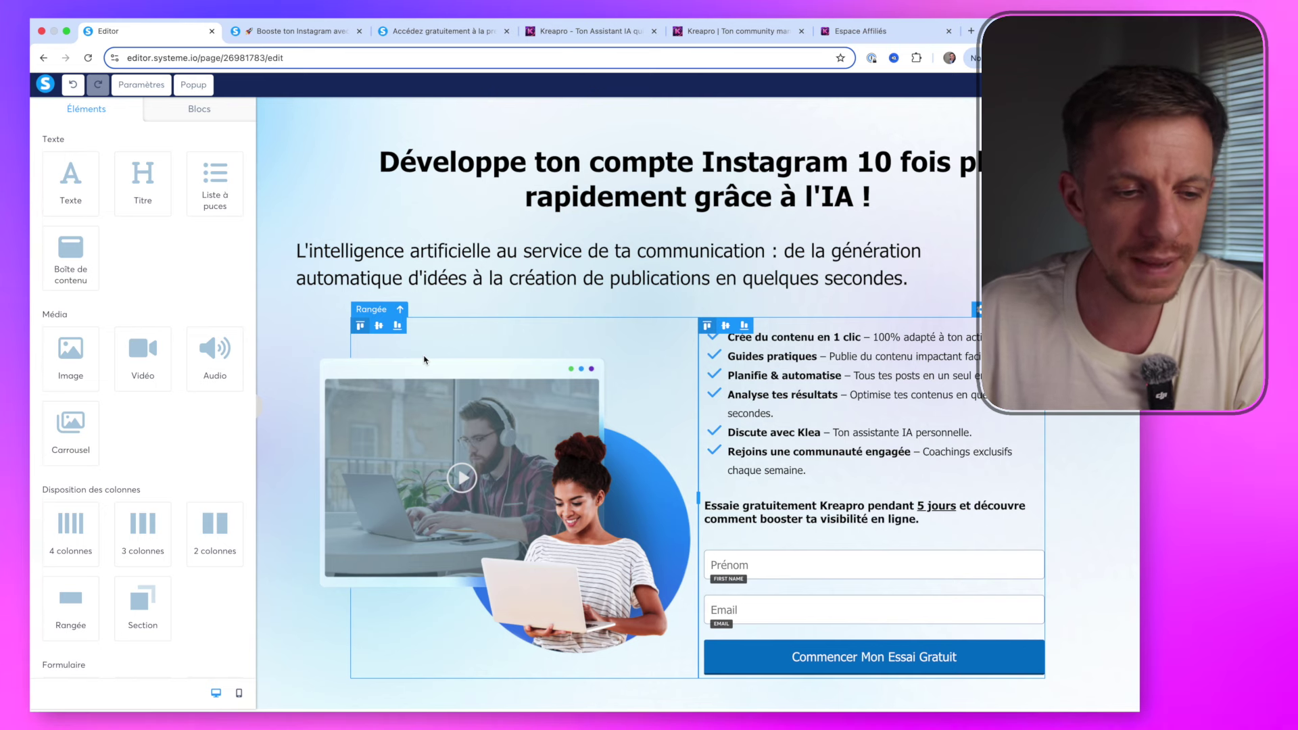
{"action": "left_click", "coordinate": [287, 151]}
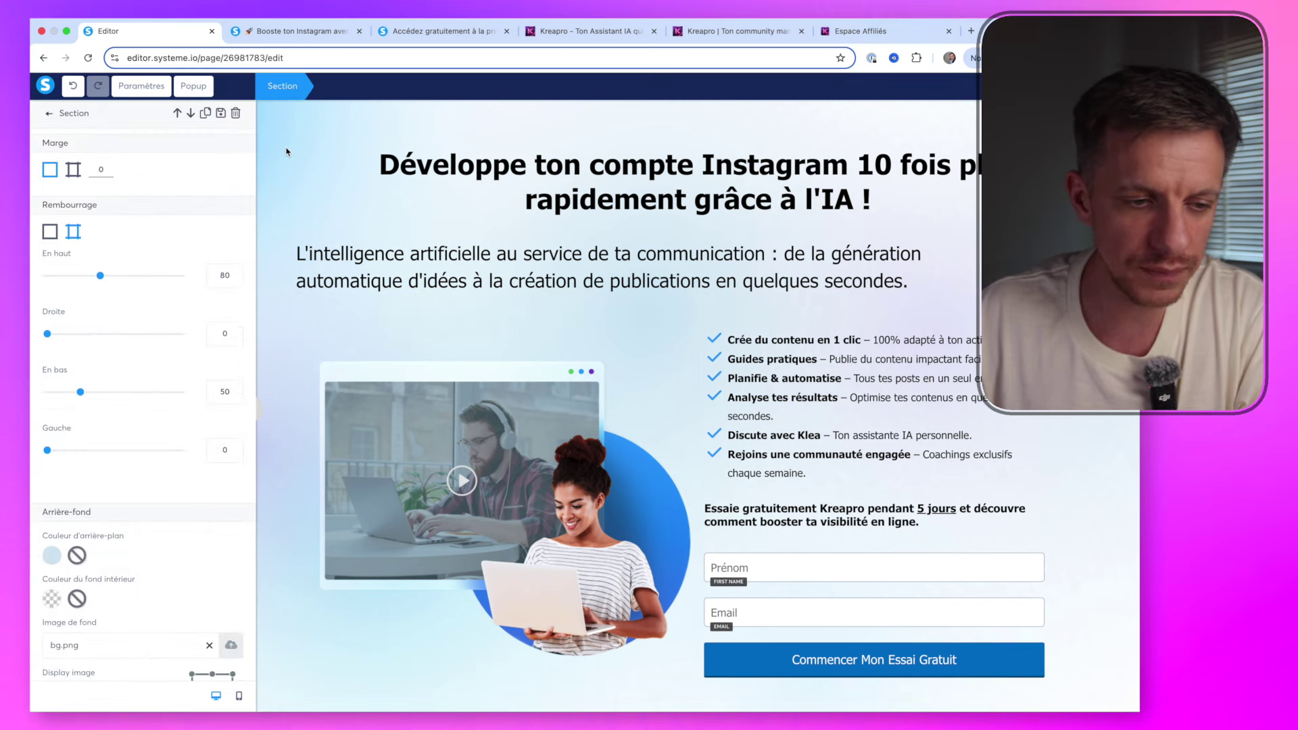
{"action": "left_click", "coordinate": [555, 44]}
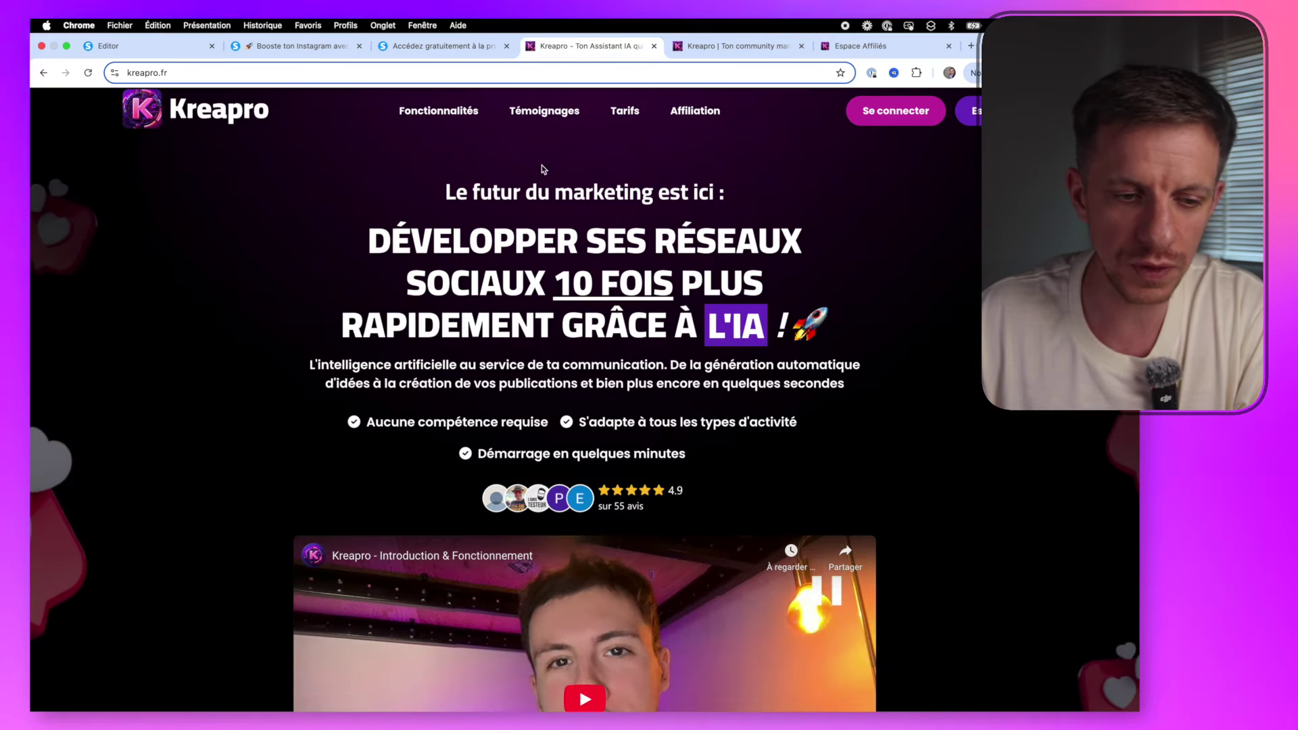
{"action": "left_click", "coordinate": [135, 31]}
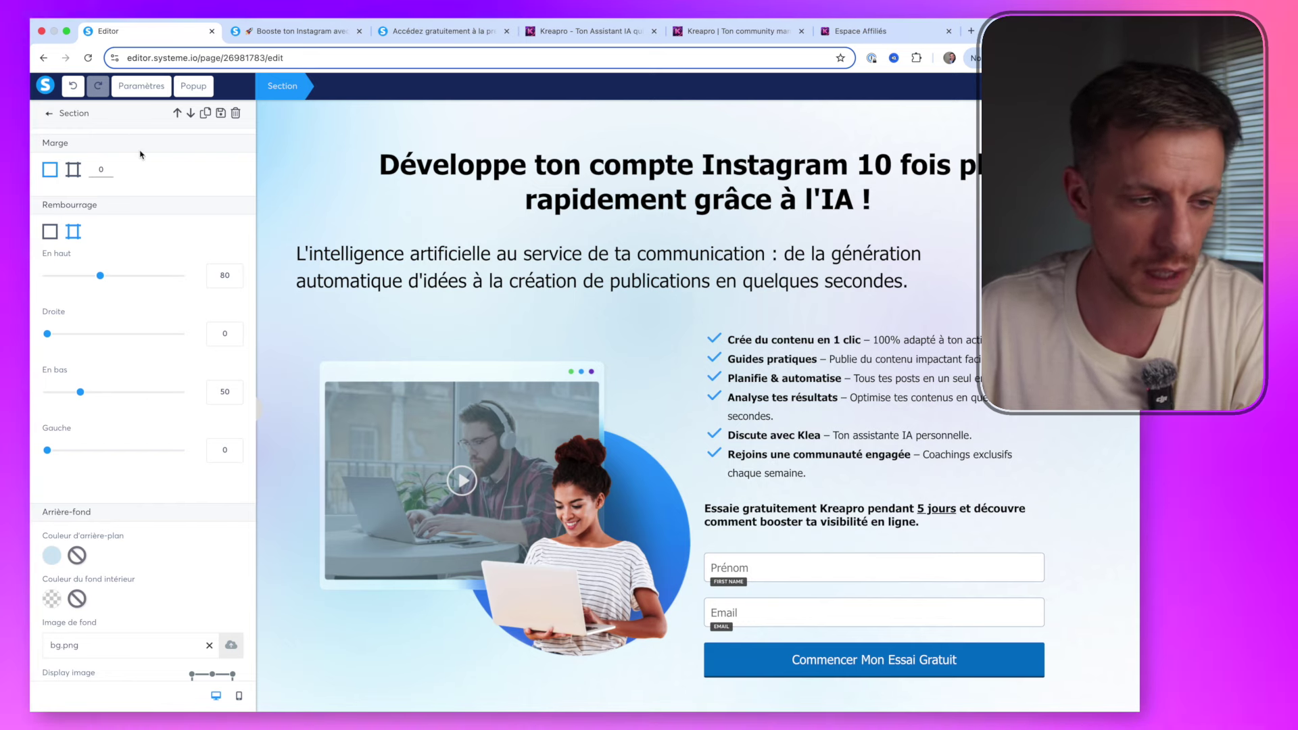
{"action": "left_click", "coordinate": [140, 90]}
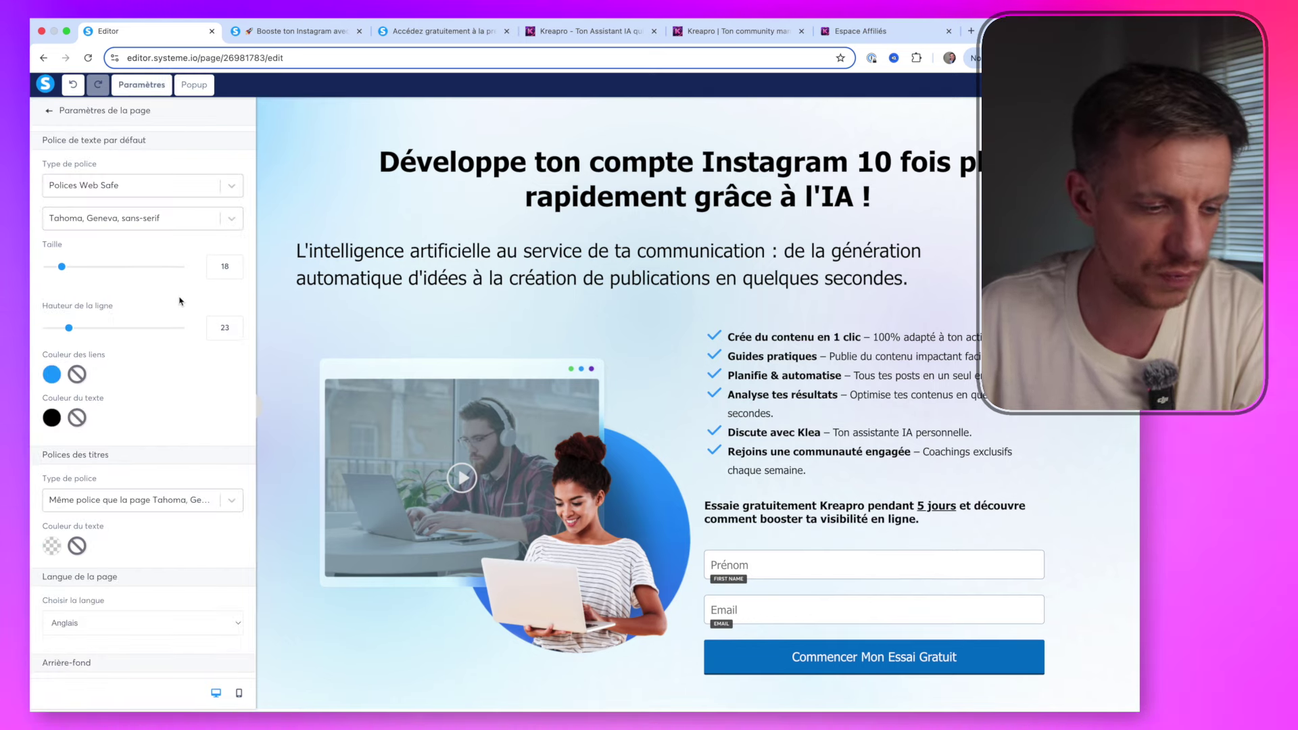
{"action": "left_click", "coordinate": [298, 153]}
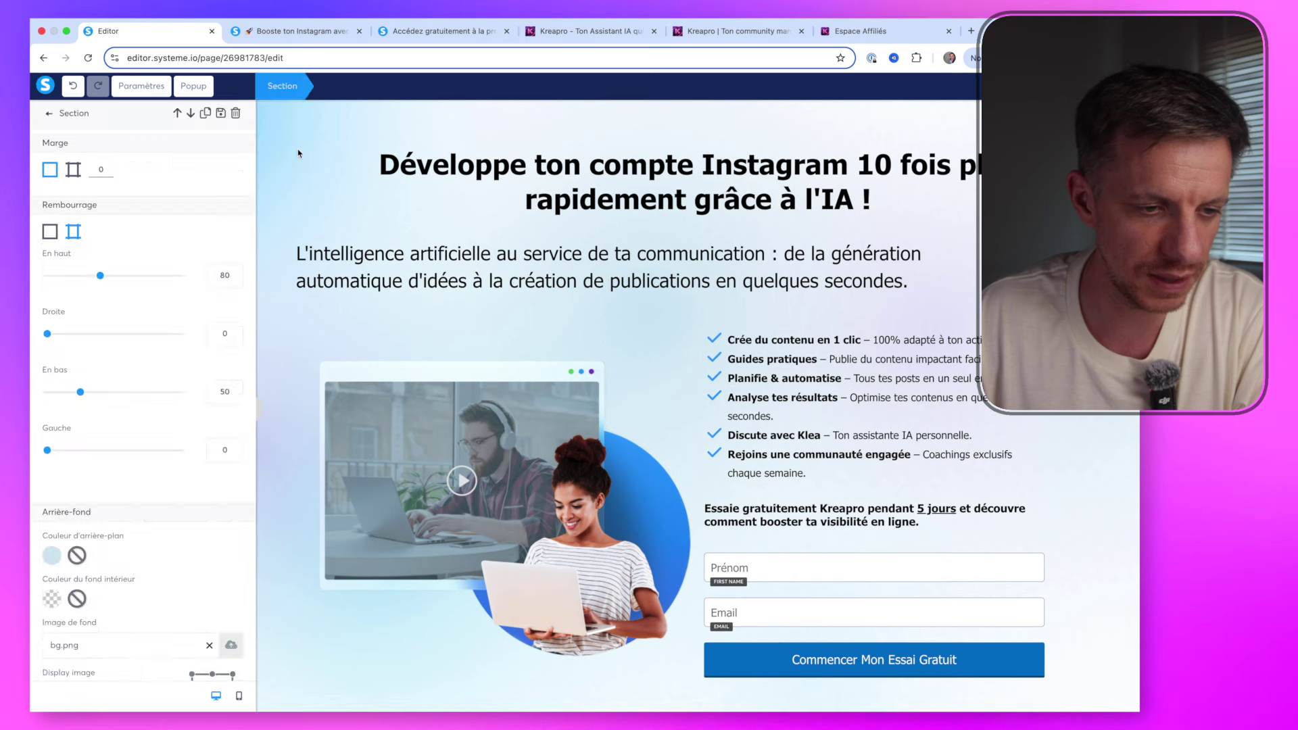
{"action": "left_click", "coordinate": [290, 162]}
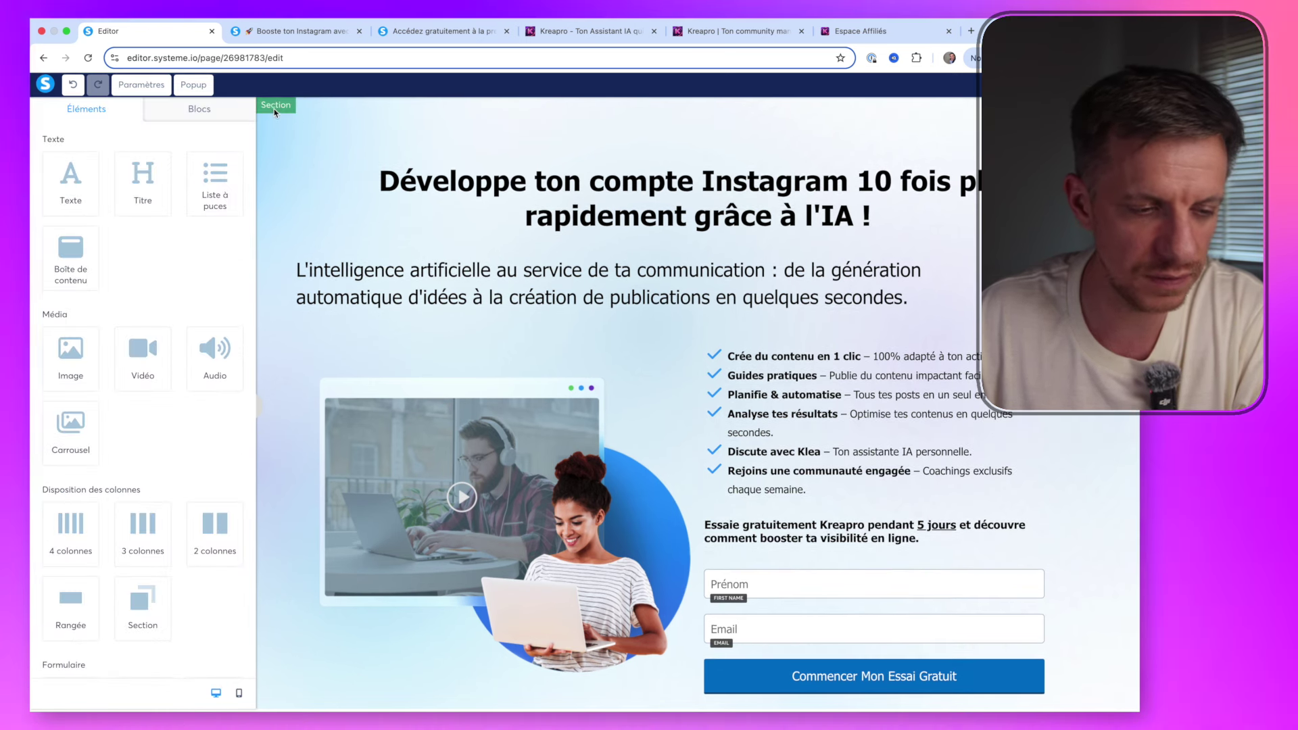
Replace the section's background image with download.jpg from the already uploaded images
{"action": "left_click", "coordinate": [275, 107]}
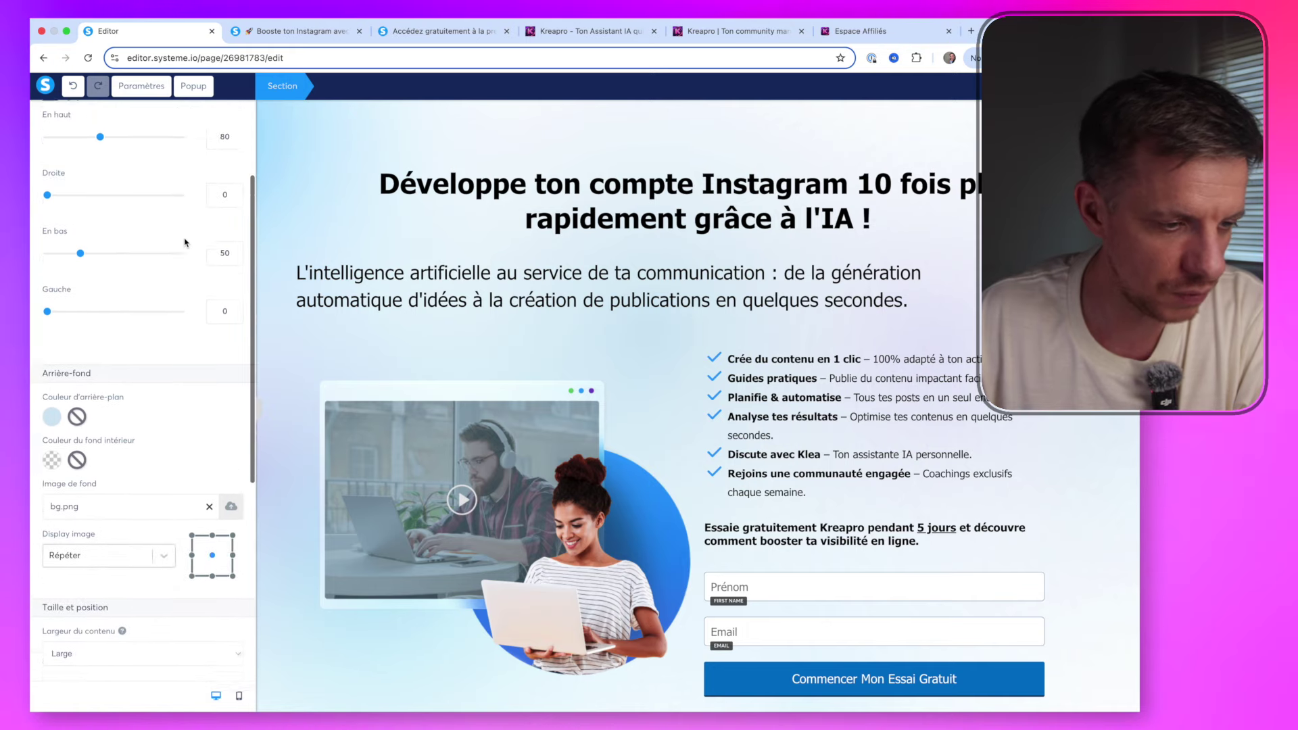
{"action": "scroll", "coordinate": [123, 400], "scroll_direction": "down", "scroll_amount": 3}
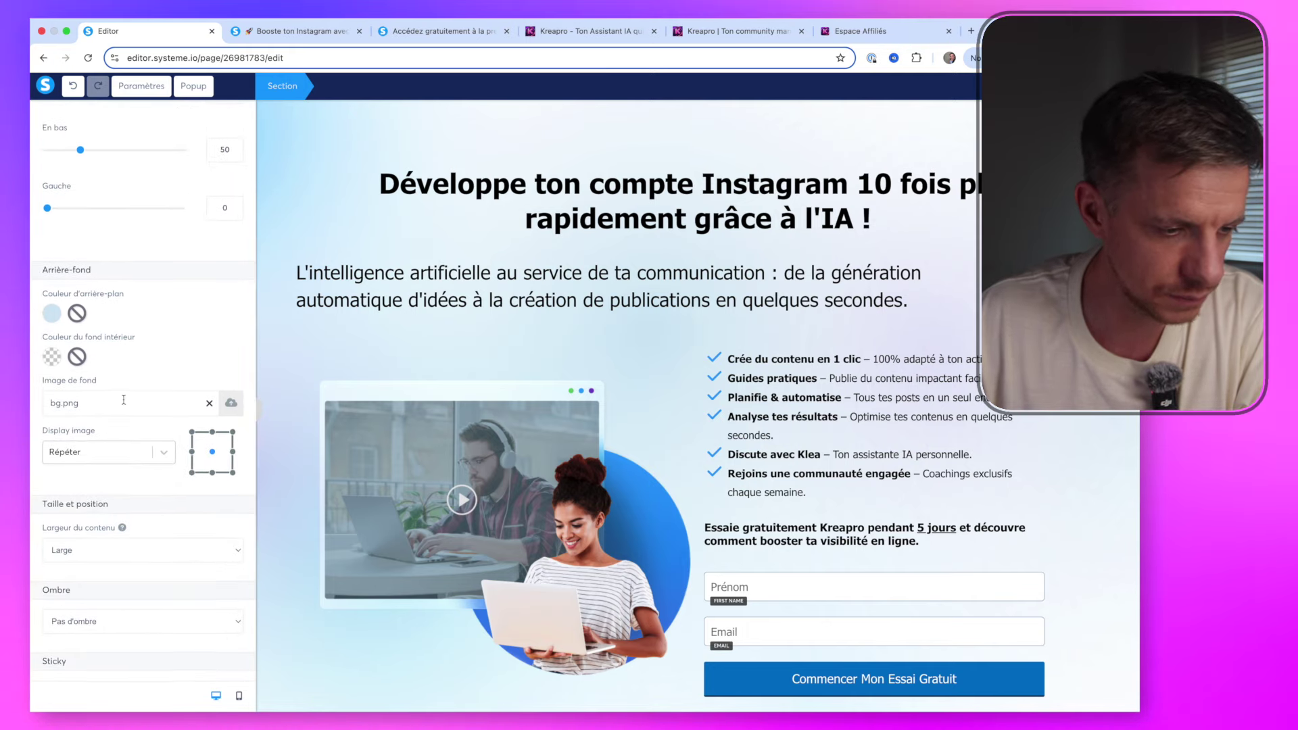
{"action": "scroll", "coordinate": [195, 427], "scroll_direction": "up", "scroll_amount": 1}
{"action": "left_click", "coordinate": [230, 418]}
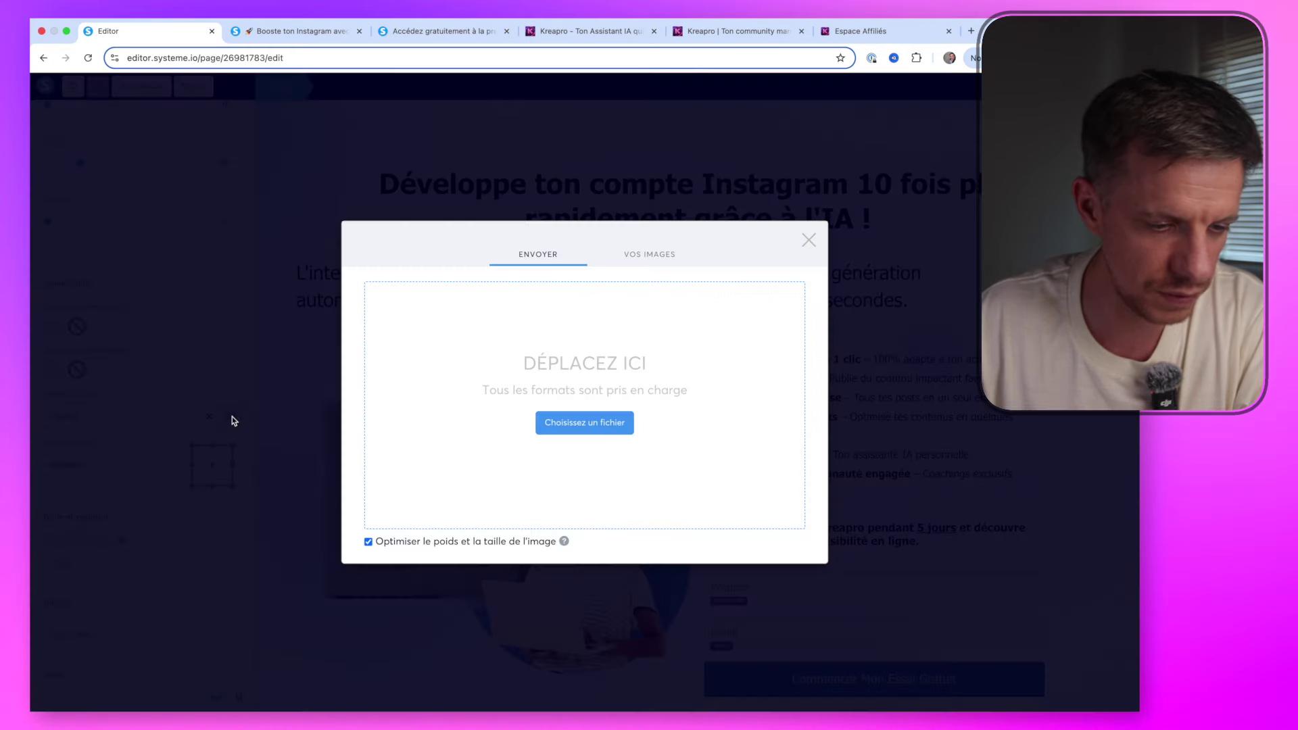
{"action": "left_click", "coordinate": [665, 254]}
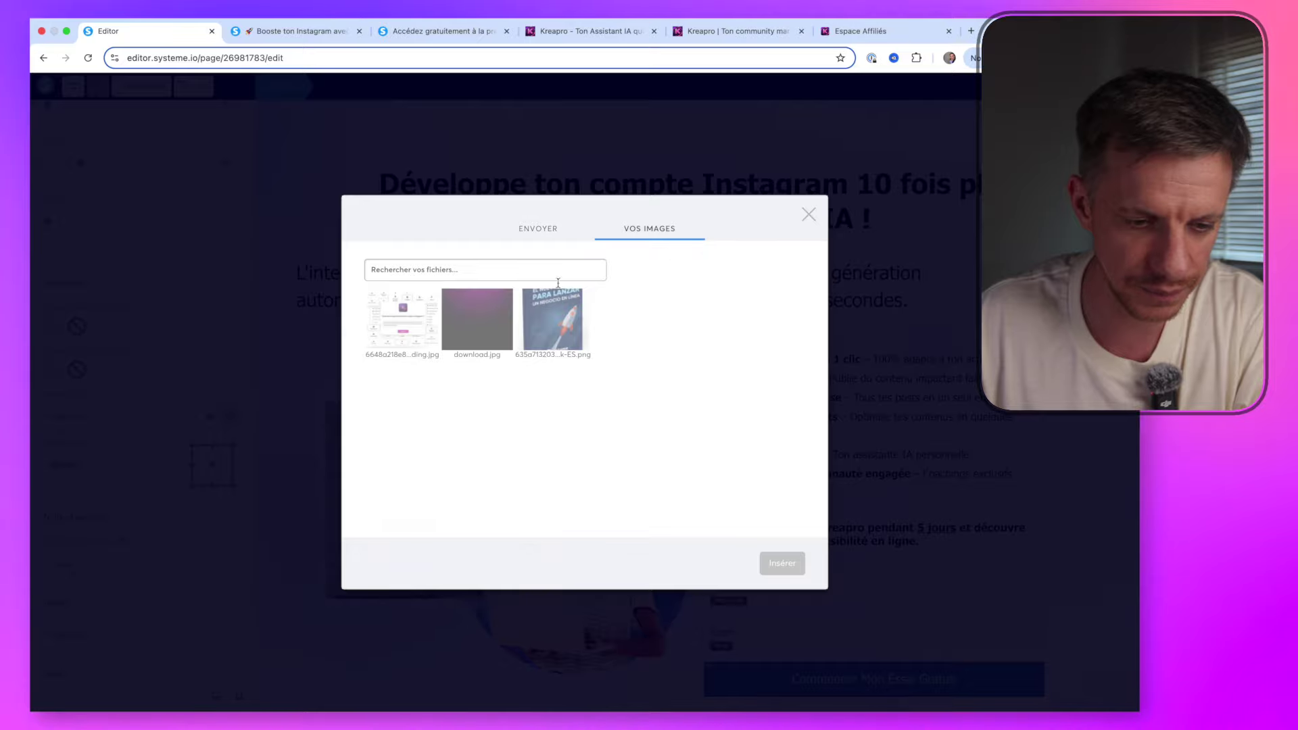
{"action": "left_click", "coordinate": [499, 325]}
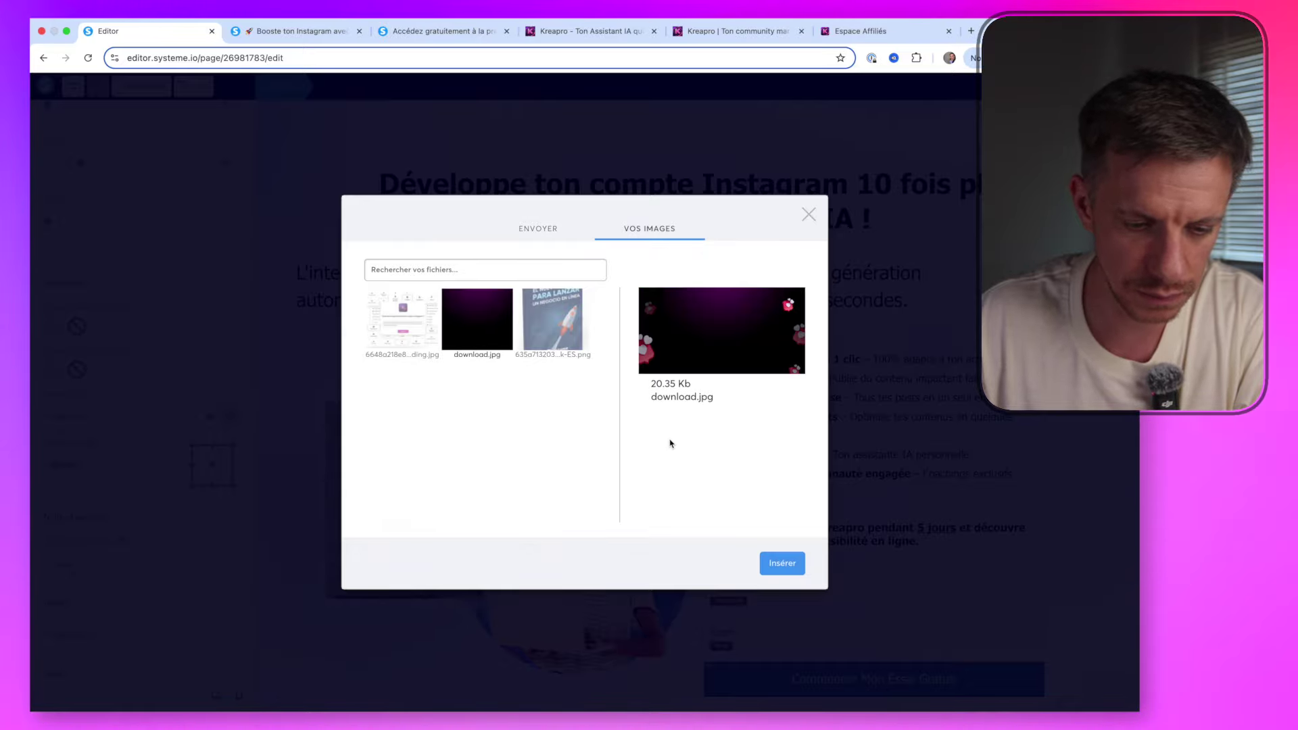
{"action": "left_click", "coordinate": [782, 564]}
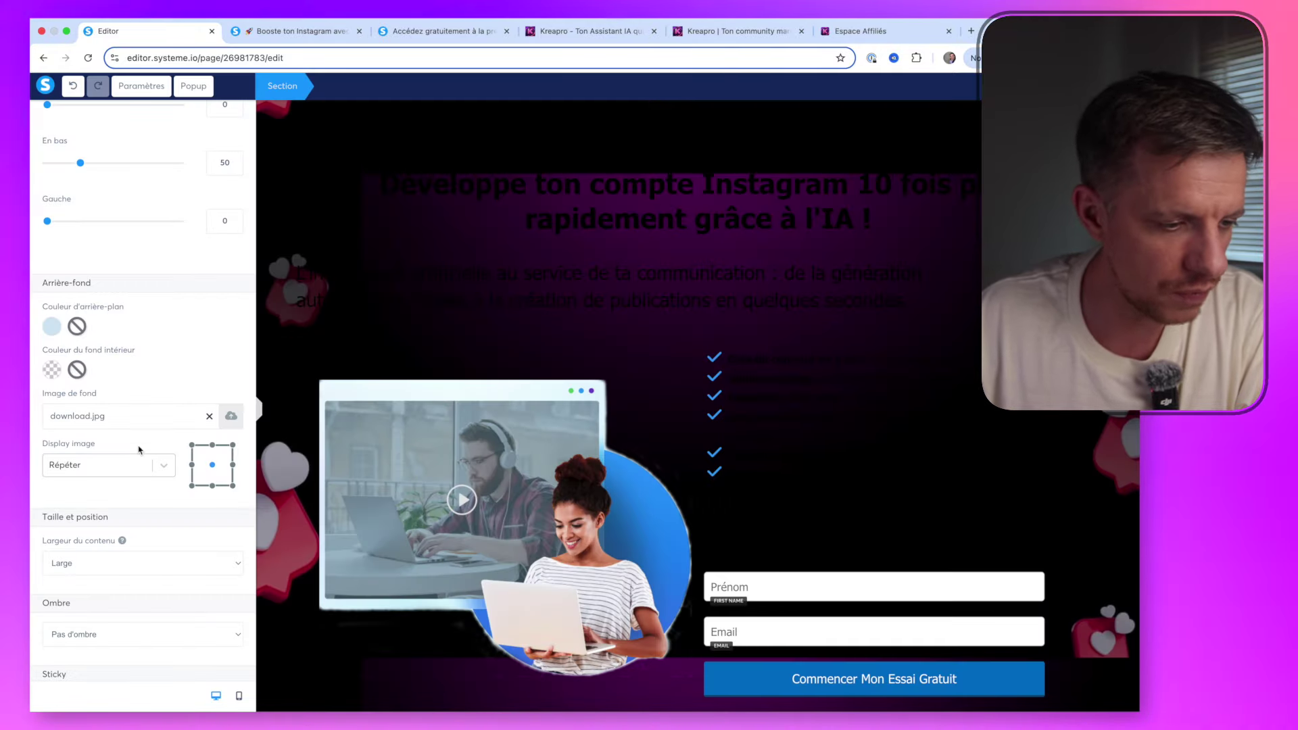
Set the section's background image display to "Plein centre (Fixed)"
{"action": "left_click", "coordinate": [119, 465]}
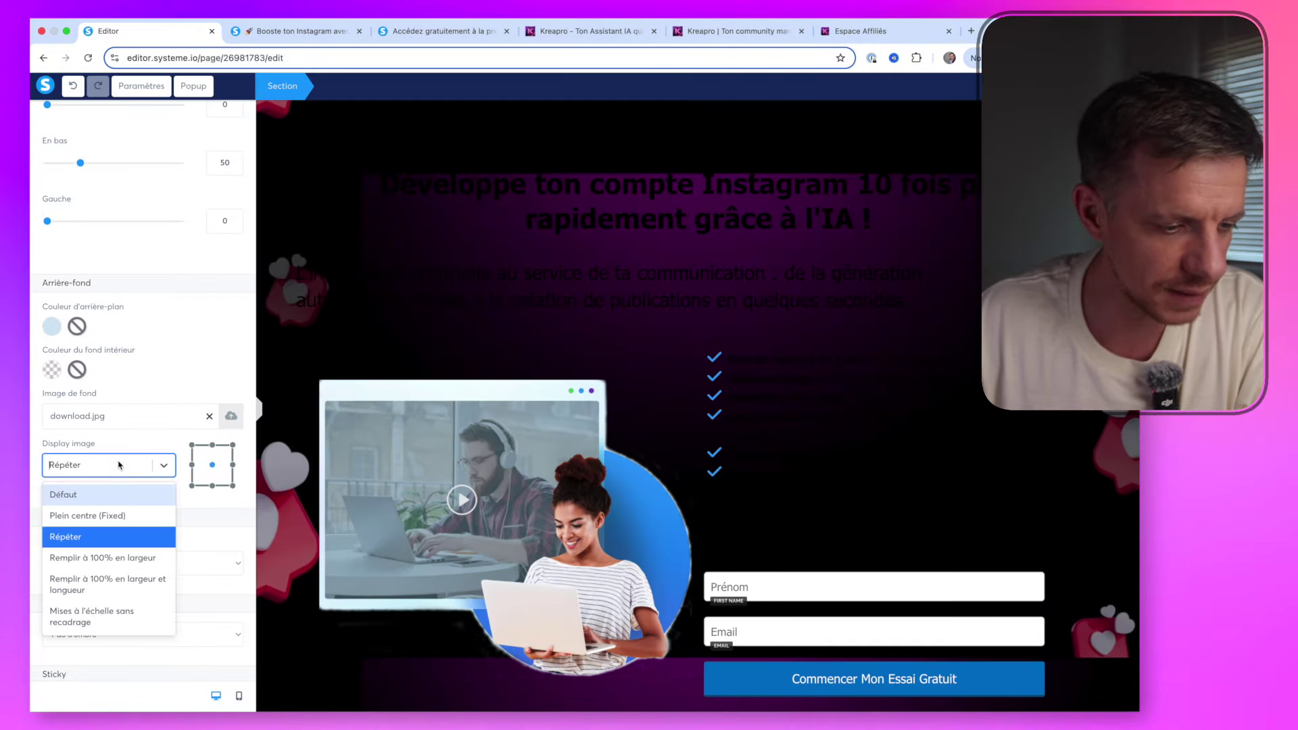
{"action": "left_click", "coordinate": [118, 516]}
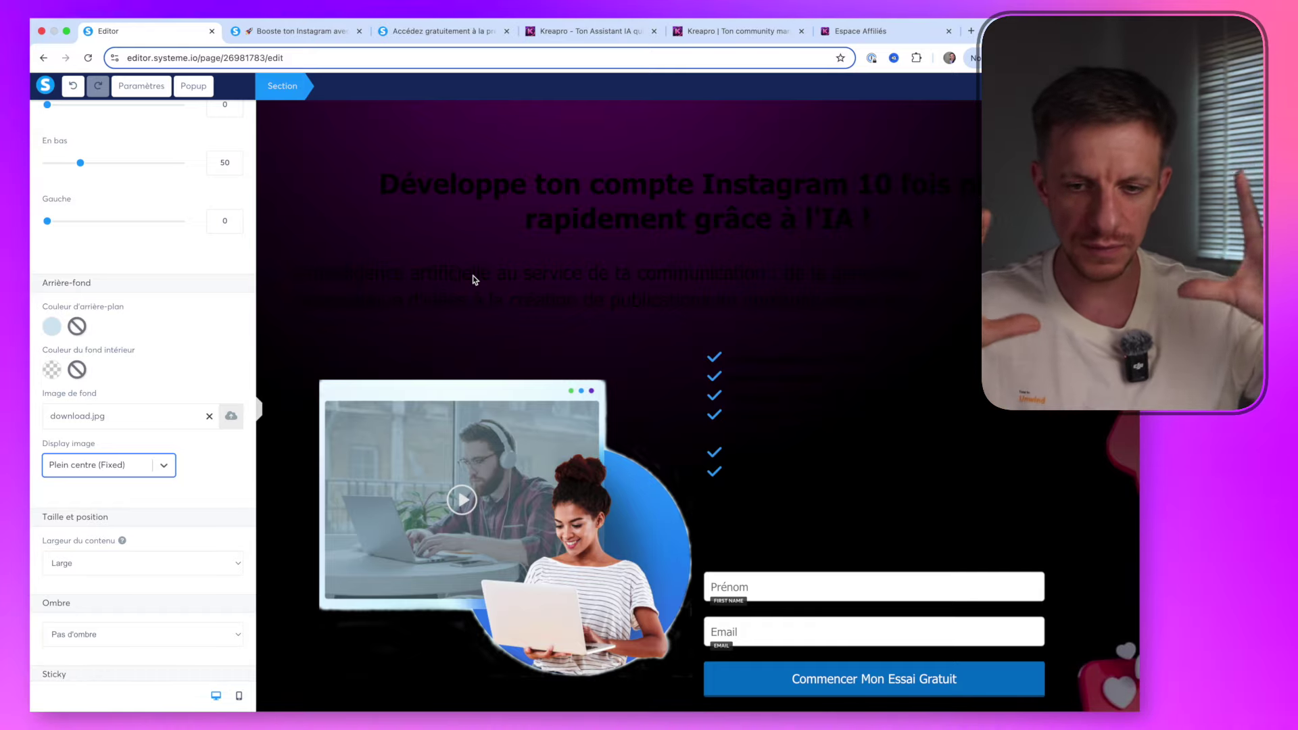
{"action": "left_click", "coordinate": [473, 277]}
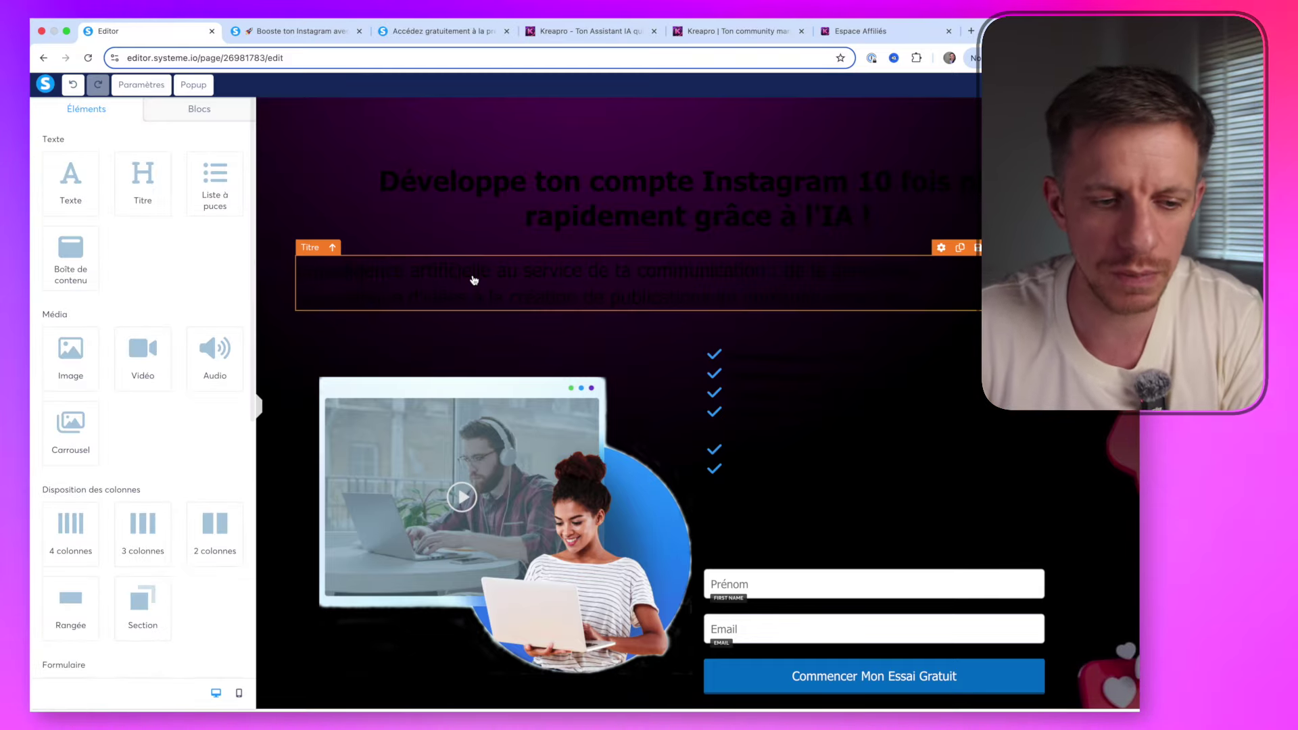
Color the "Développe ton compte Instagram" headline and the subtitle below it white
{"action": "double_click", "coordinate": [573, 217]}
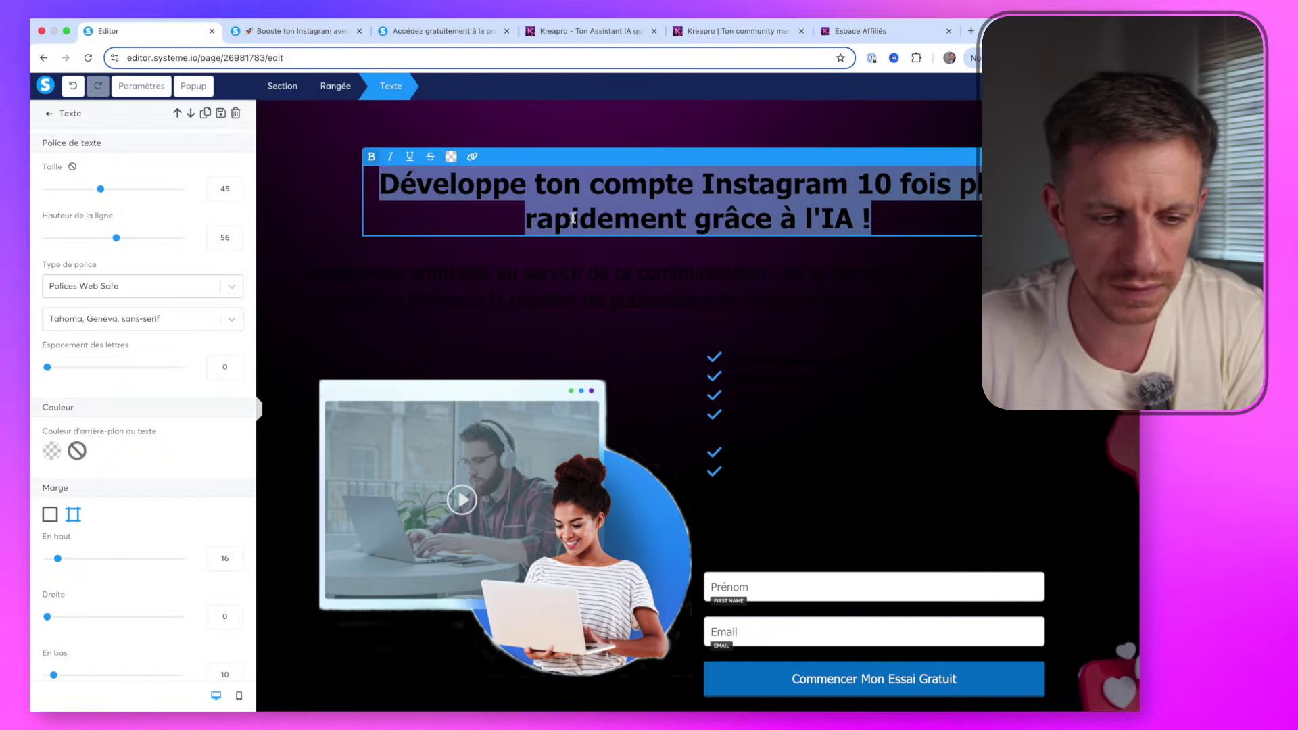
{"action": "left_click", "coordinate": [452, 157]}
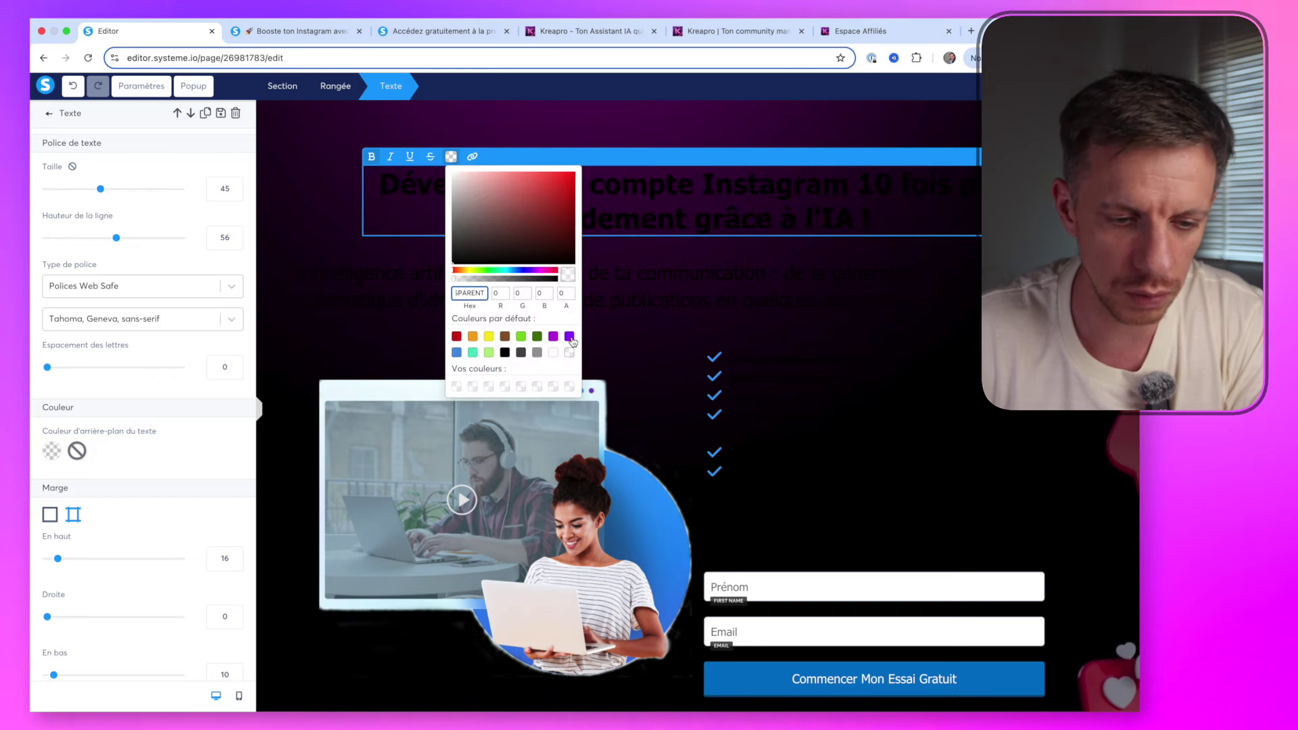
{"action": "left_click", "coordinate": [661, 271]}
{"action": "double_click", "coordinate": [661, 278]}
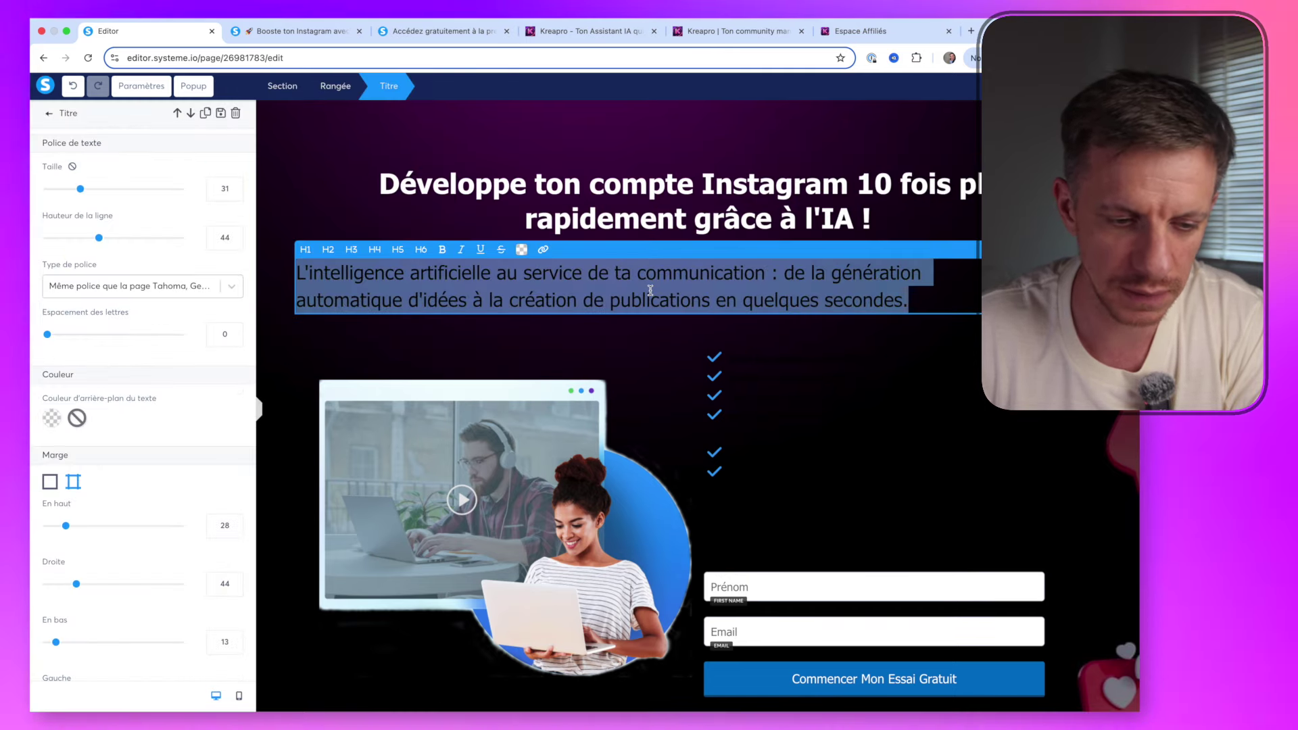
{"action": "left_click", "coordinate": [522, 250]}
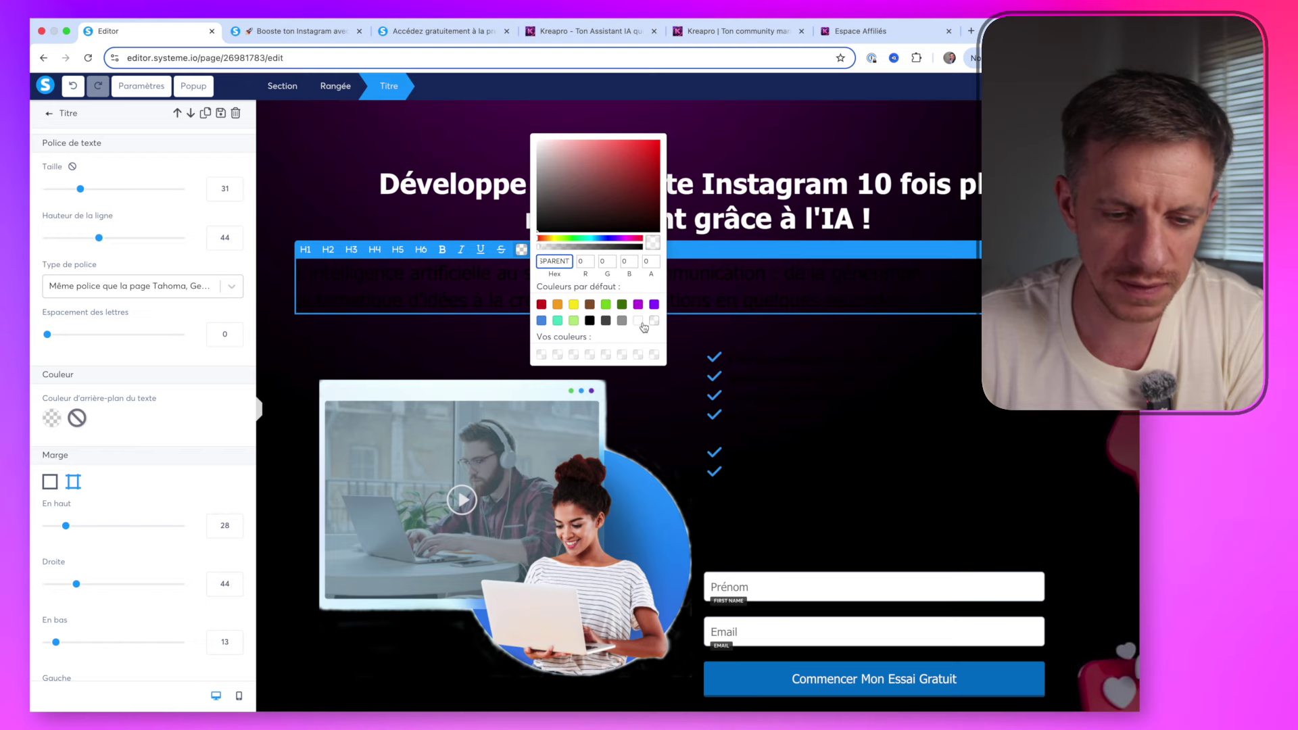
{"action": "left_click", "coordinate": [638, 320]}
{"action": "left_click", "coordinate": [833, 375]}
Color all the text of the benefits bullet list white
{"action": "double_click", "coordinate": [814, 416]}
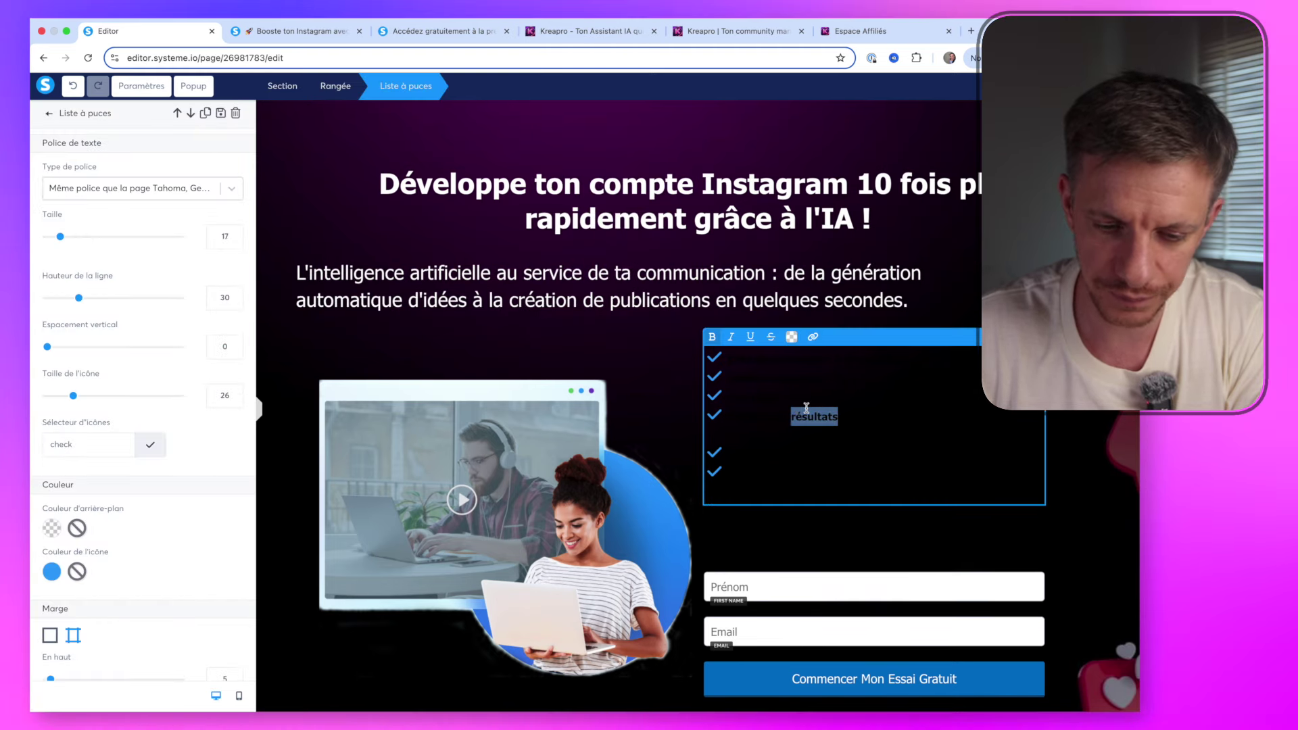
{"action": "key", "text": "super+a"}
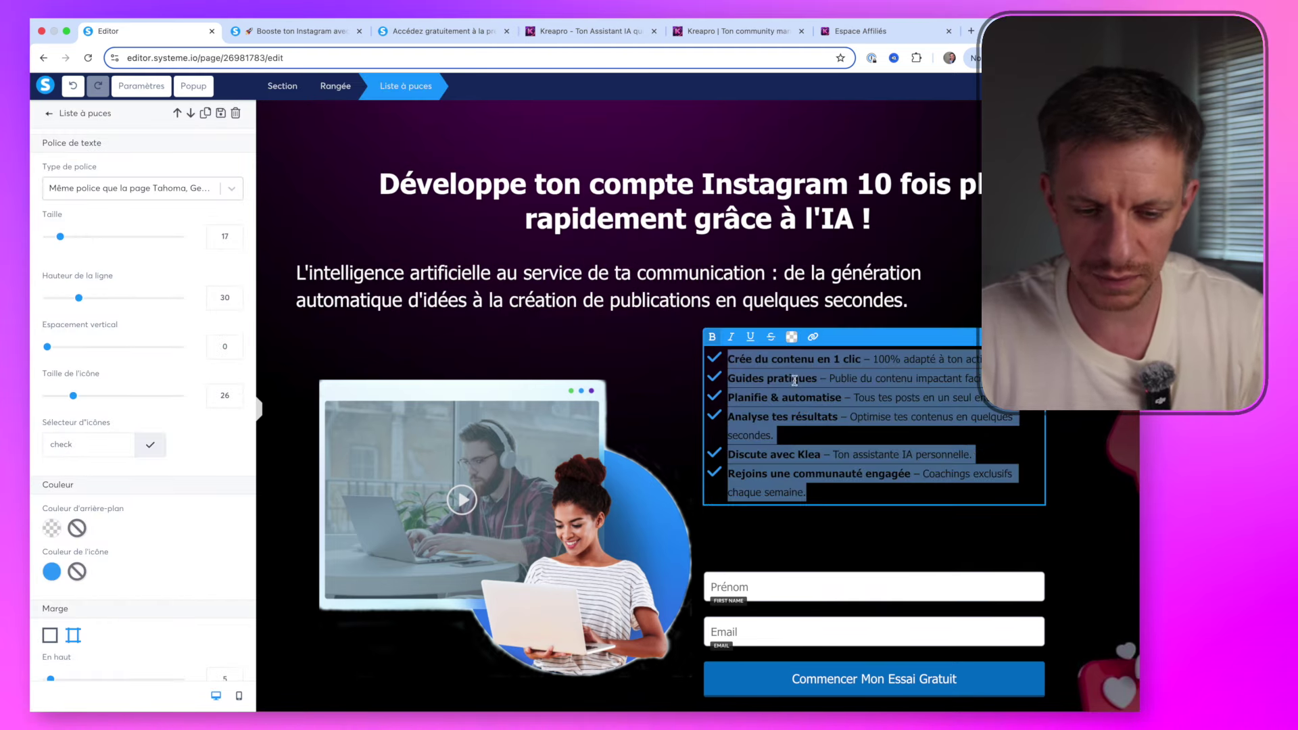
{"action": "left_click", "coordinate": [794, 343]}
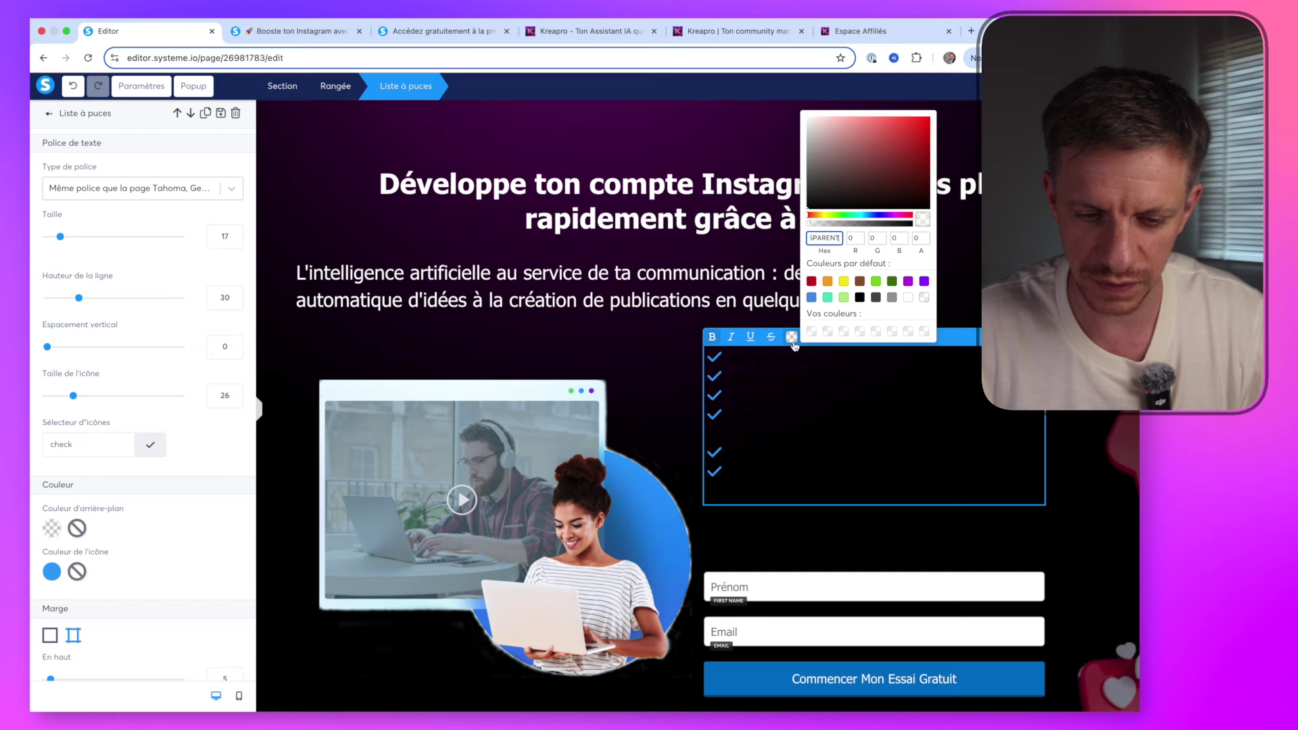
{"action": "left_click", "coordinate": [924, 297]}
{"action": "left_click", "coordinate": [872, 558]}
Color the "Essaie gratuitement Kreapro pendant 5 jours" paragraph above the form white
{"action": "double_click", "coordinate": [825, 538]}
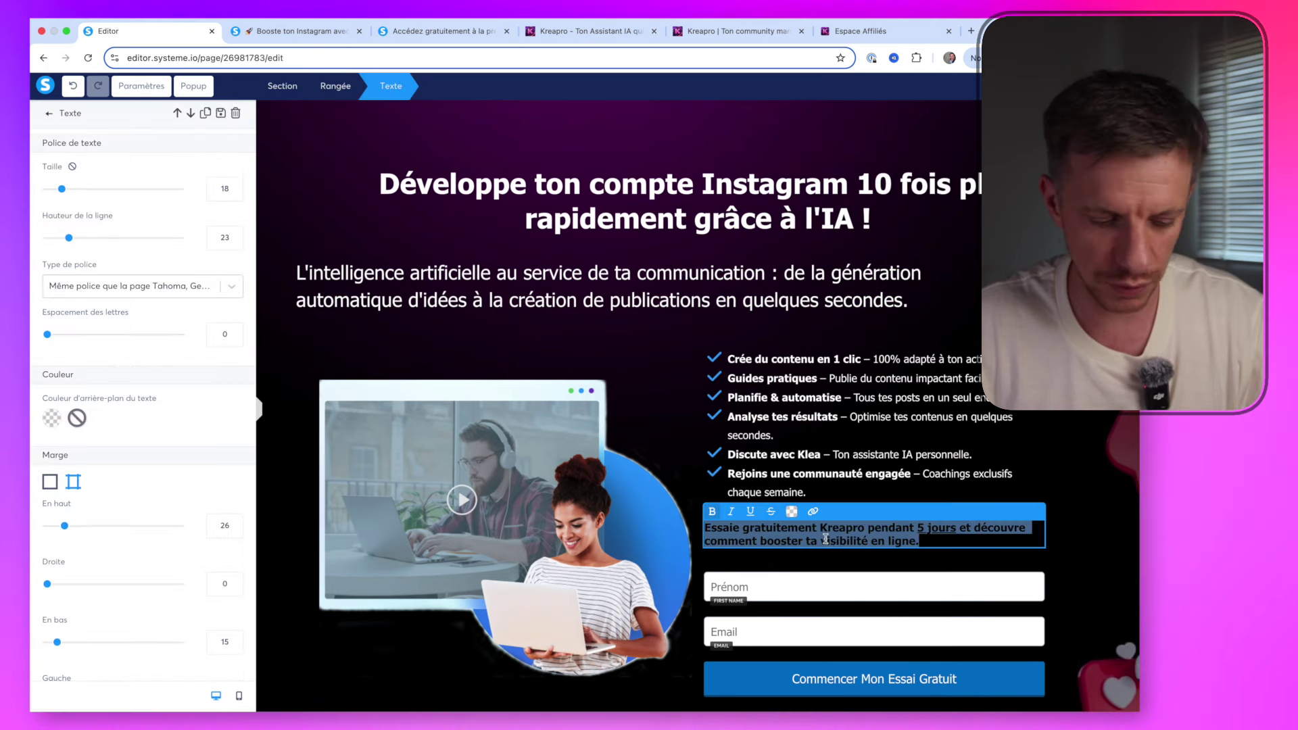
{"action": "left_click", "coordinate": [792, 511]}
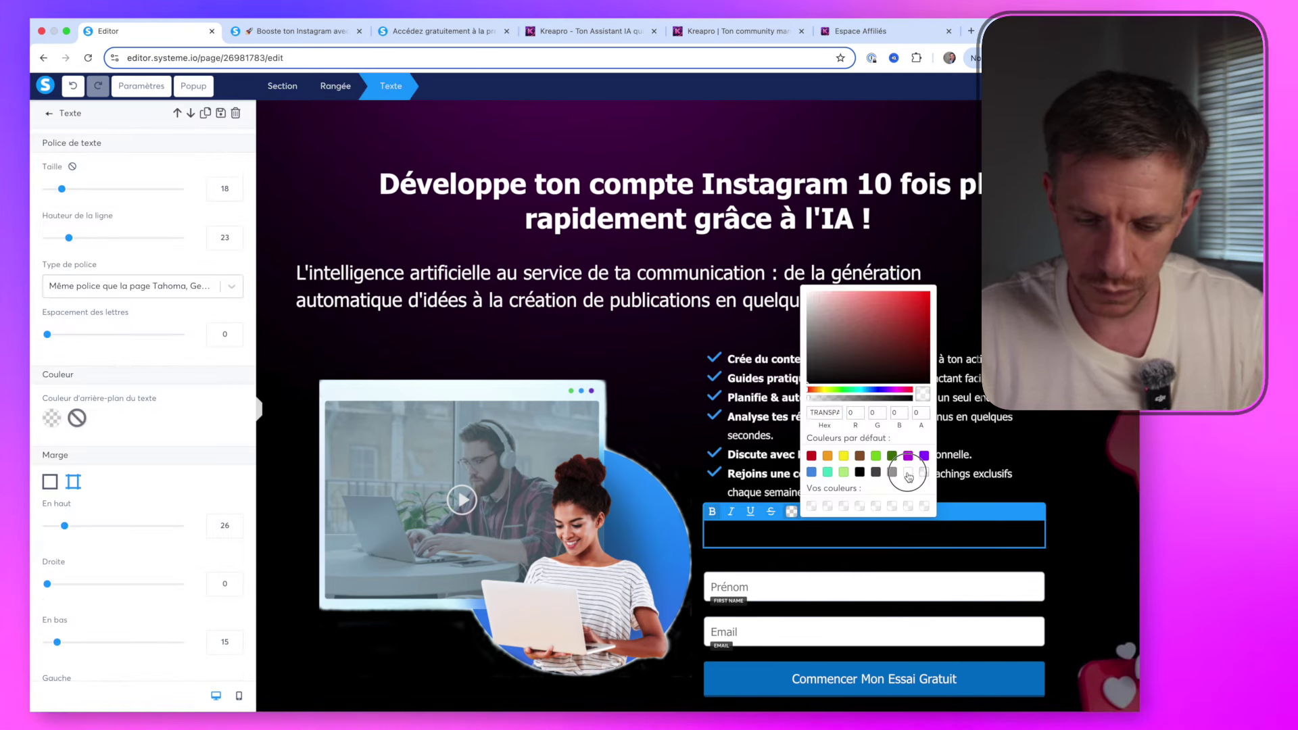
{"action": "left_click", "coordinate": [542, 419]}
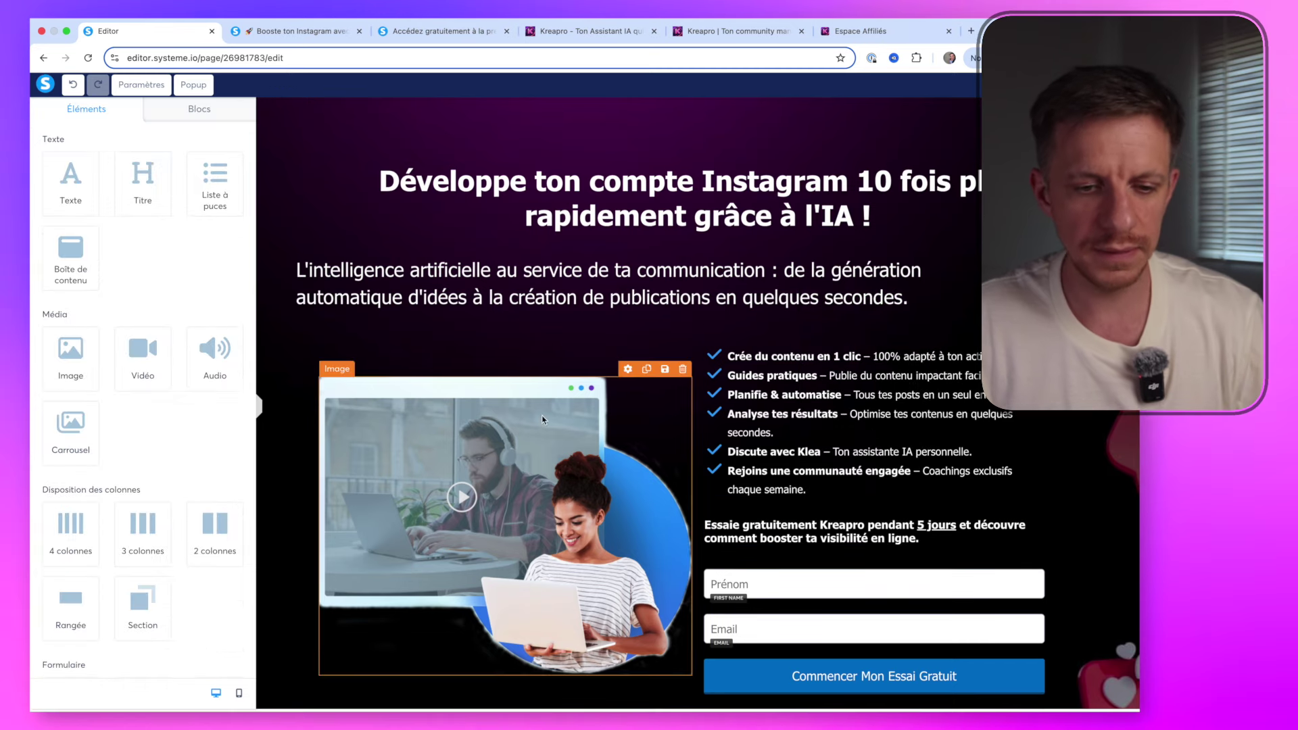
Replace the template illustration beside the form with the uploaded image 6648a218e8d8f_kreapro_onboarding.jpg
{"action": "left_click", "coordinate": [505, 421]}
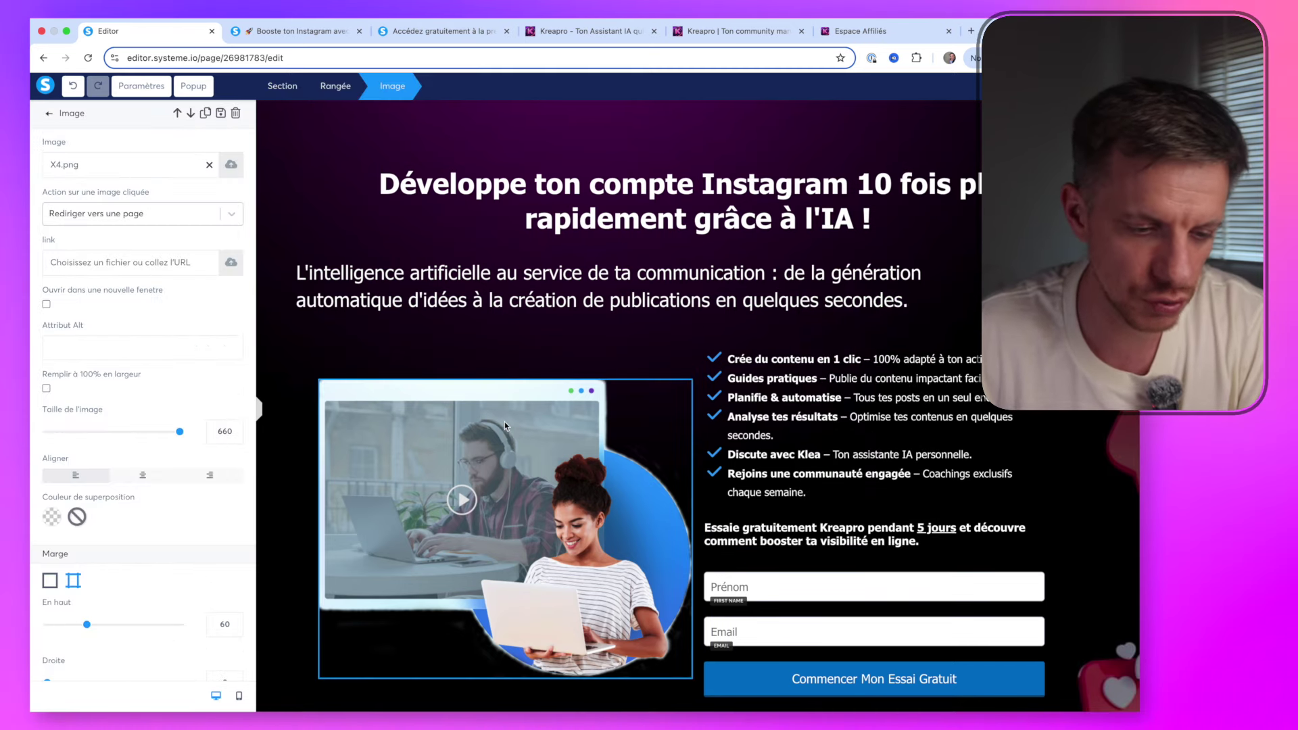
{"action": "left_click", "coordinate": [230, 164]}
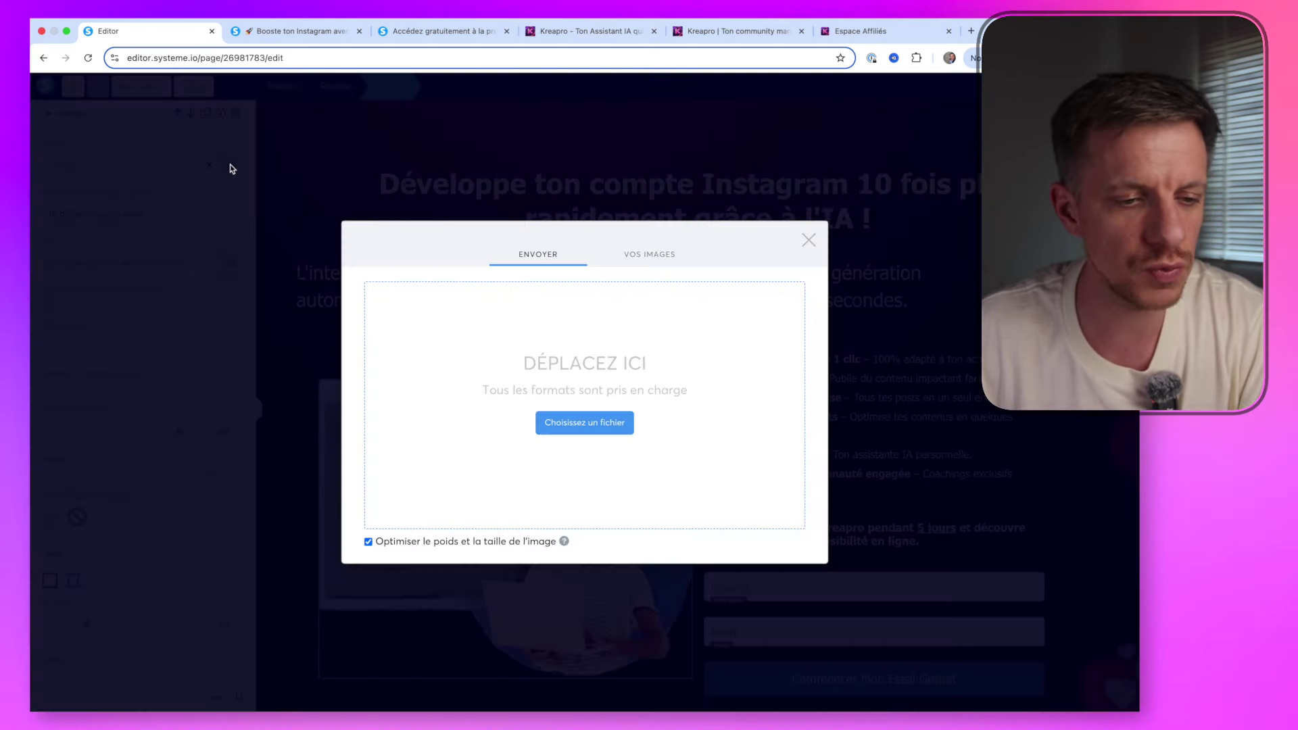
{"action": "left_click", "coordinate": [635, 266]}
{"action": "left_click", "coordinate": [403, 317]}
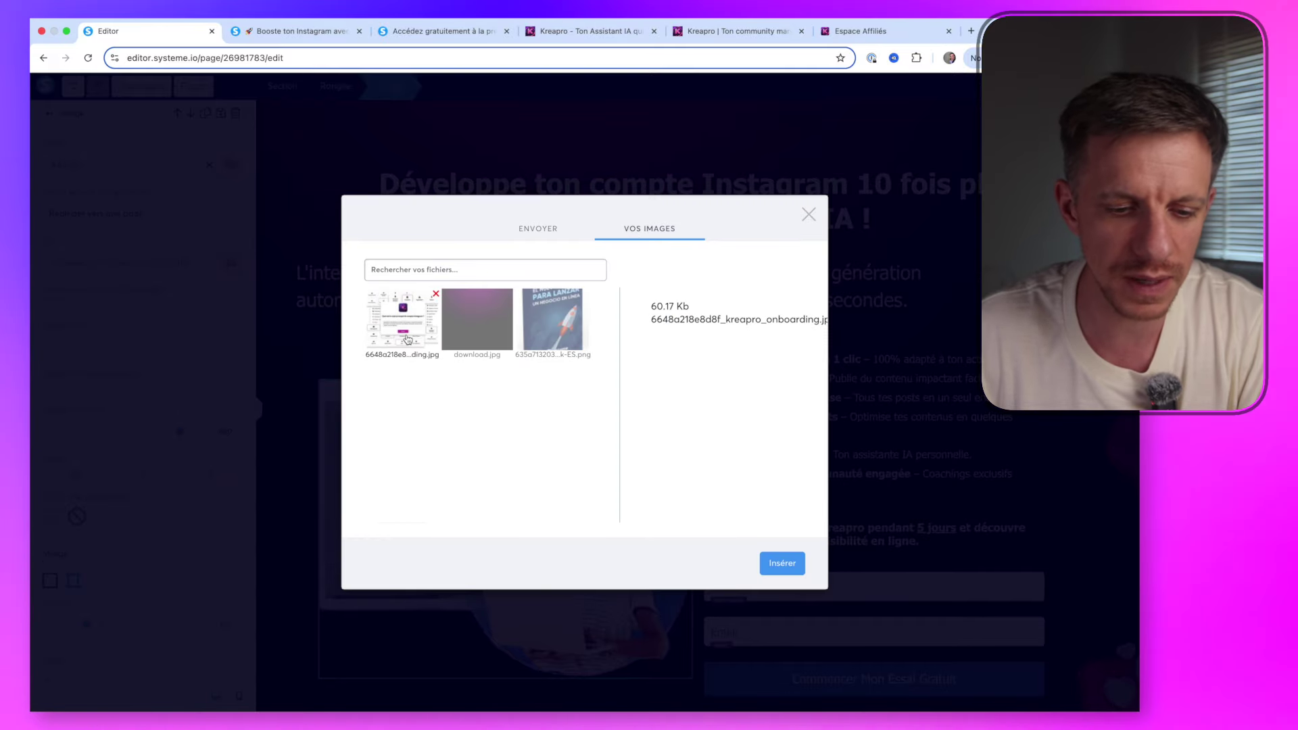
{"action": "left_click", "coordinate": [789, 563]}
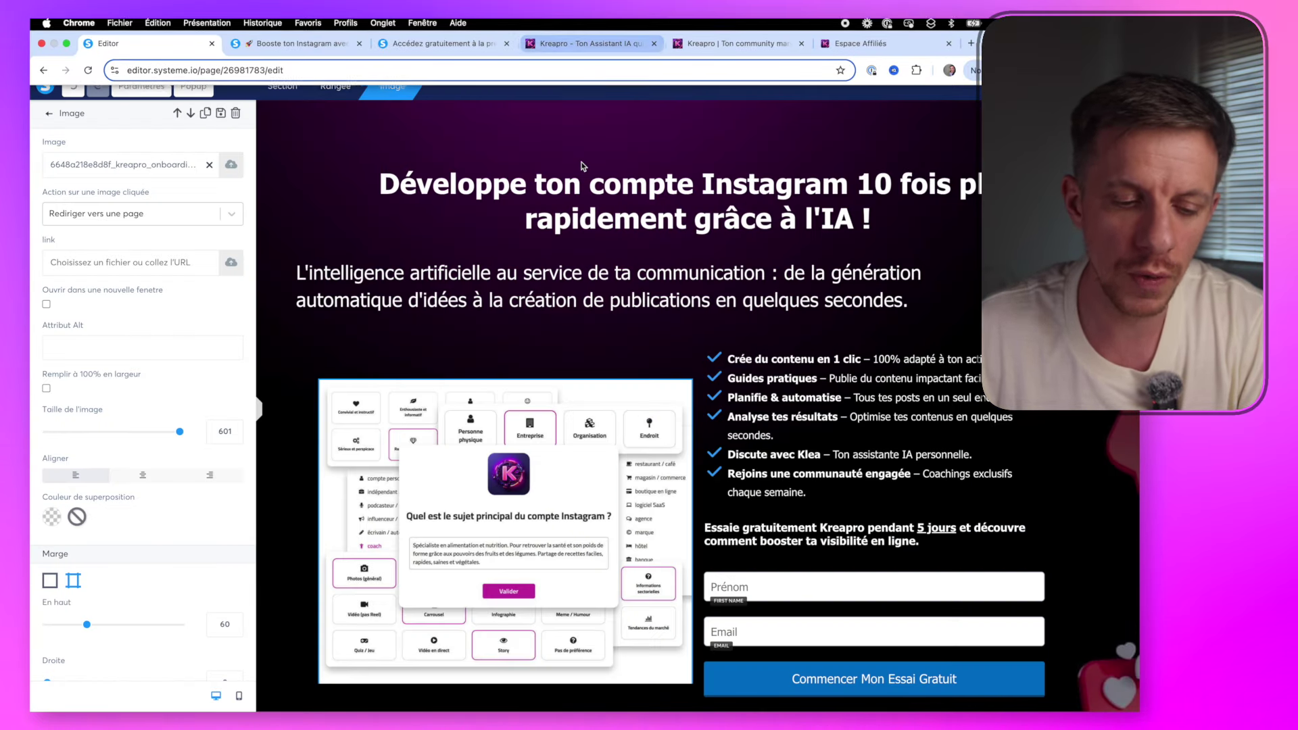
{"action": "left_click", "coordinate": [541, 356]}
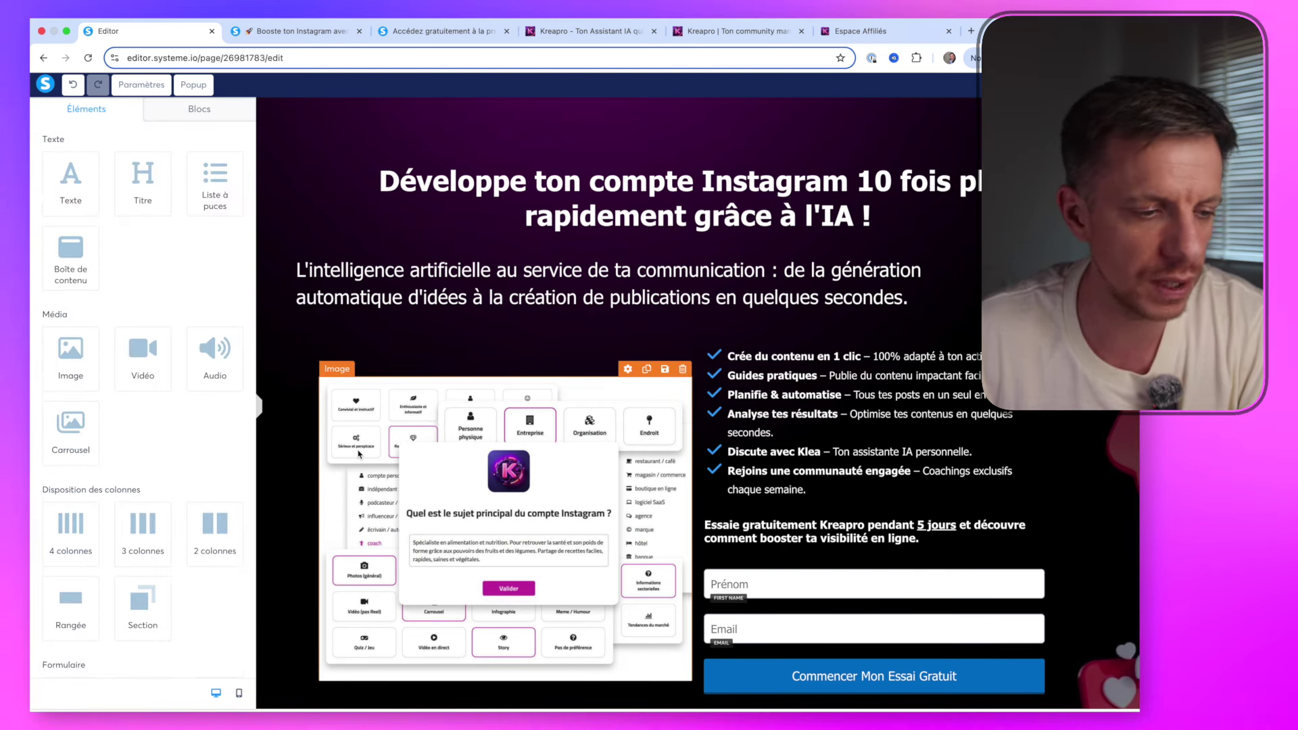
Set the size of the Kreapro image beside the form to 500 and center it in its column
{"action": "left_click", "coordinate": [394, 430]}
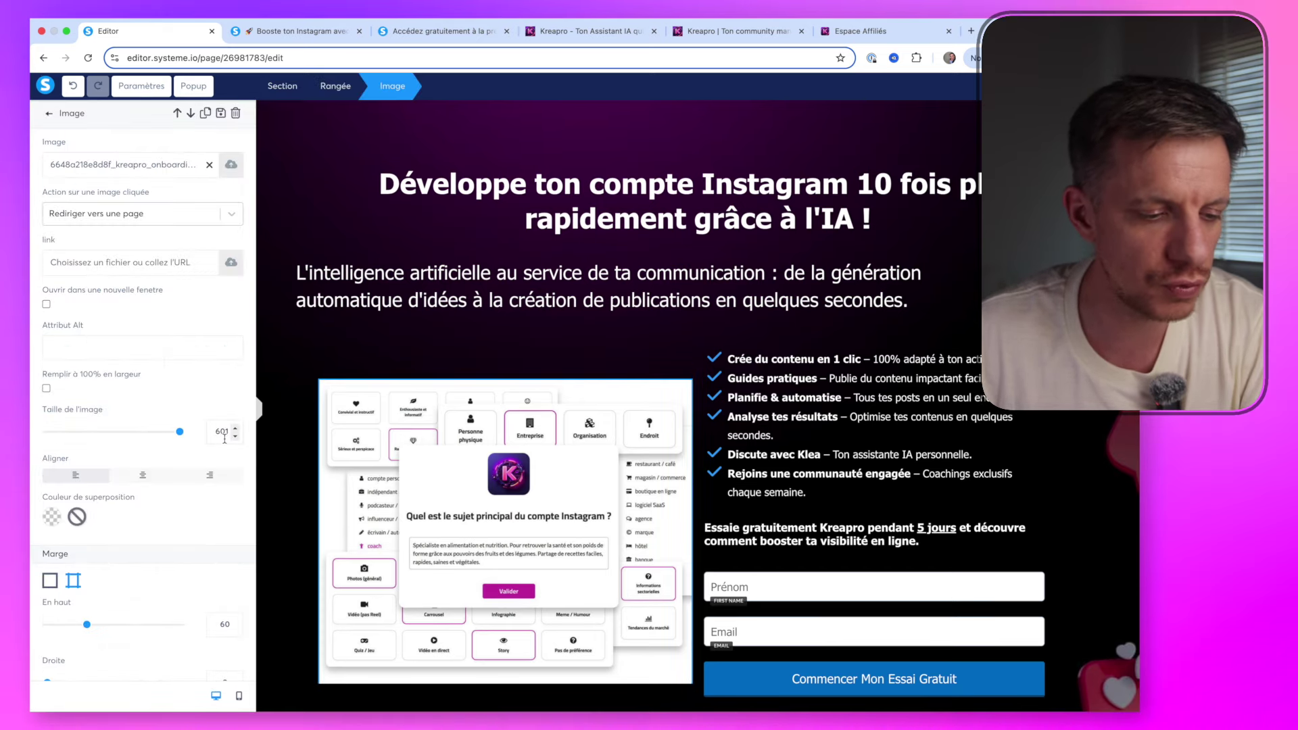
{"action": "type", "text": "6"}
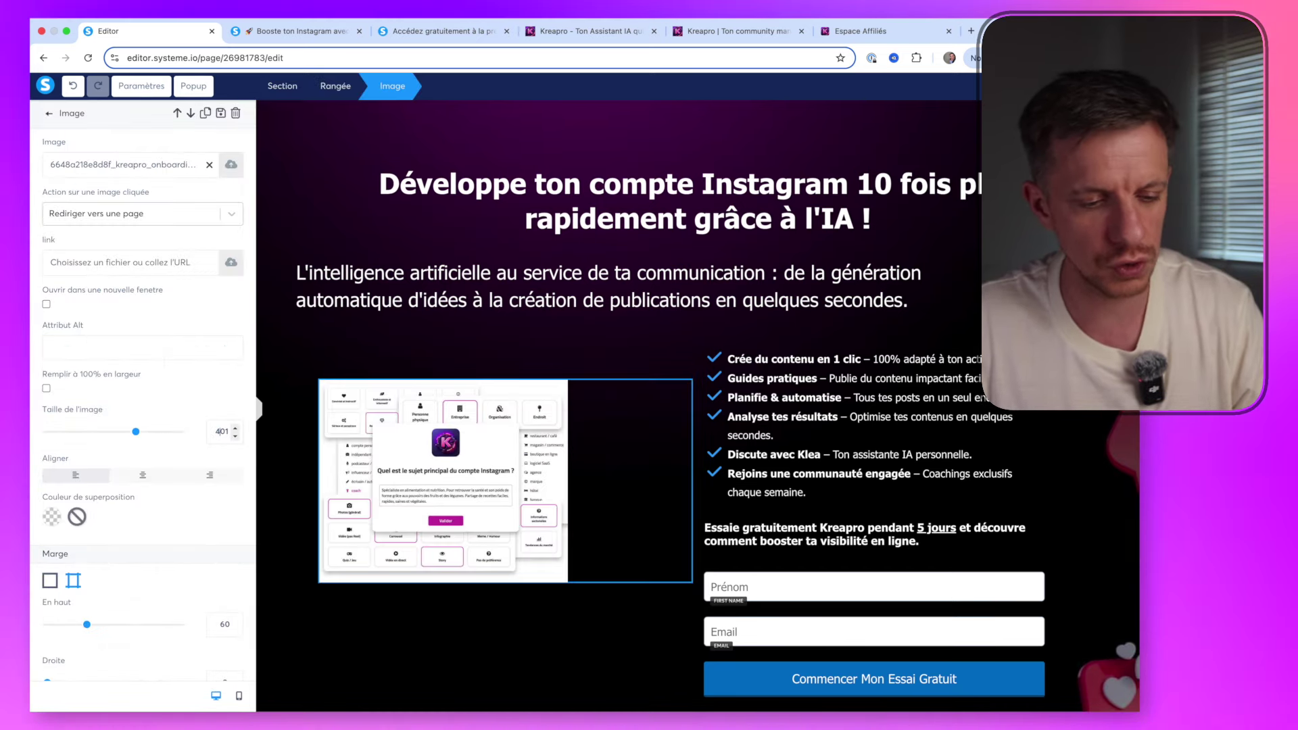
{"action": "key", "text": "BackSpace"}
{"action": "type", "text": "500"}
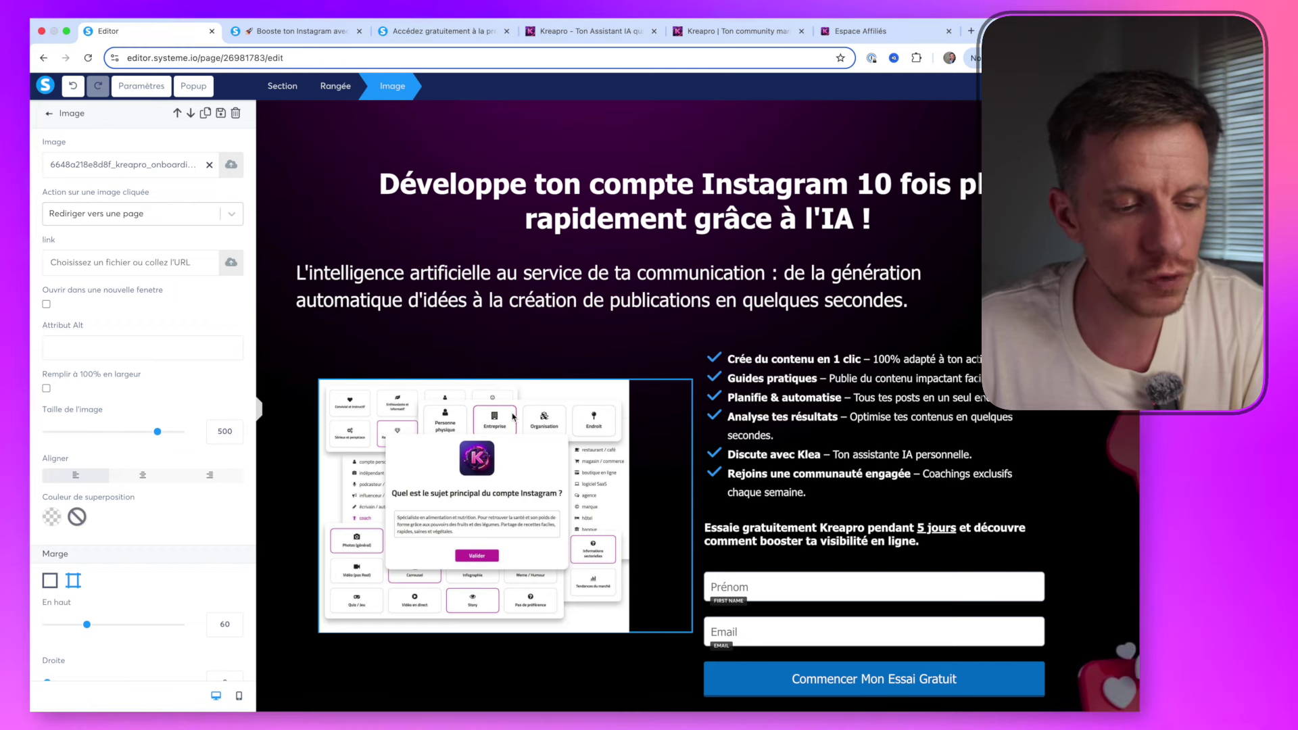
{"action": "left_click", "coordinate": [152, 480]}
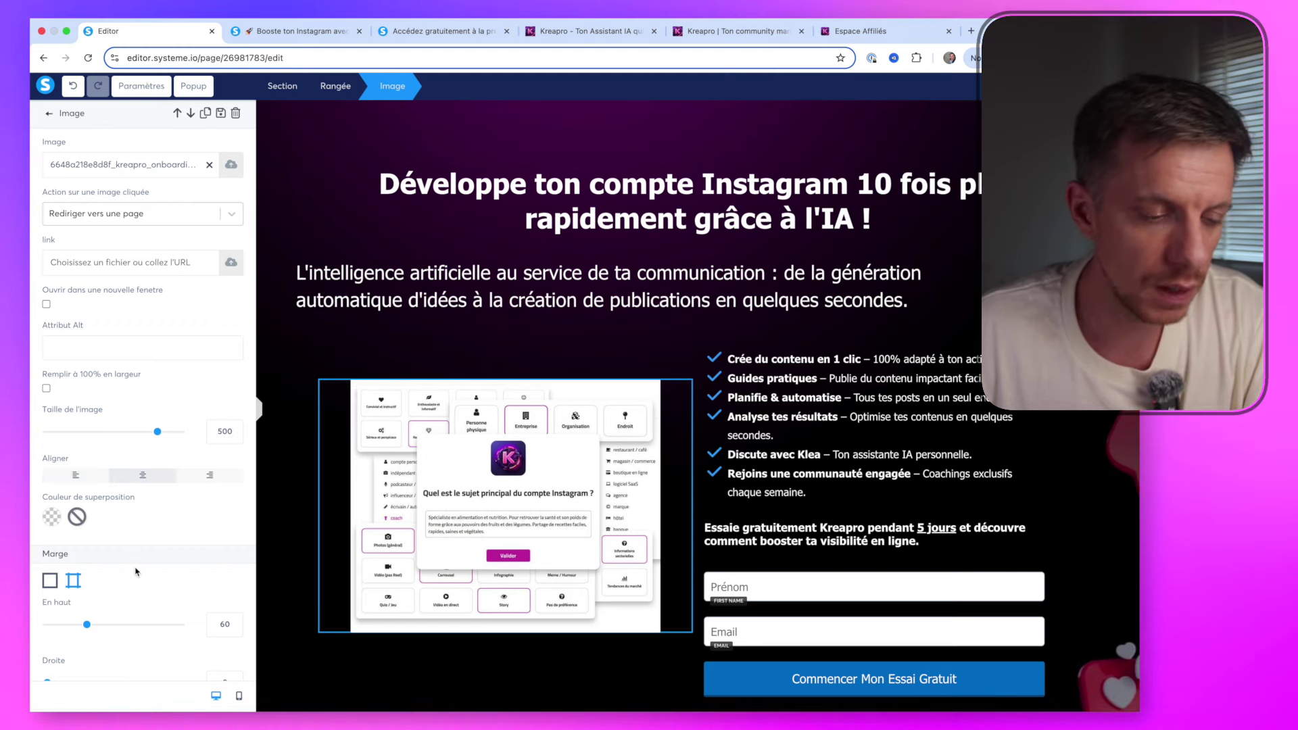
Set the top margin of the Kreapro image to 0
{"action": "scroll", "coordinate": [221, 560], "scroll_direction": "down", "scroll_amount": 2}
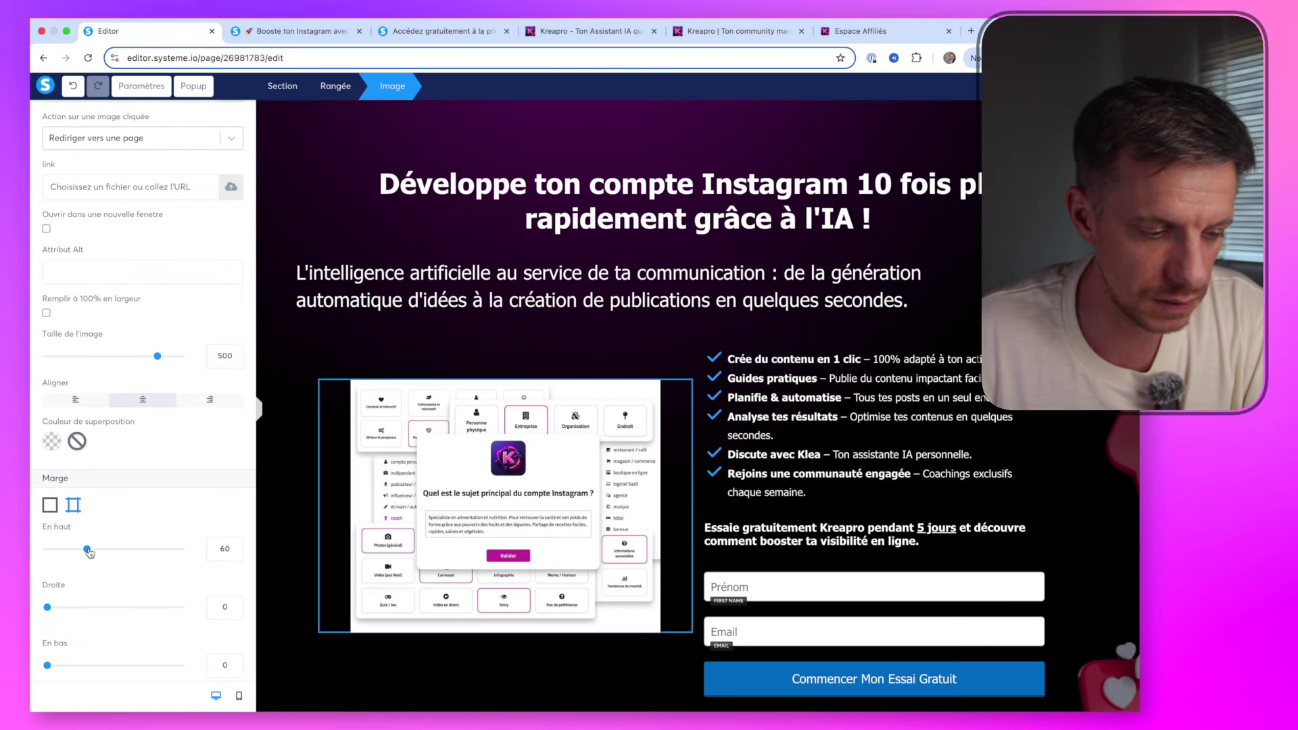
{"action": "left_click_drag", "start_coordinate": [88, 550], "coordinate": [34, 552]}
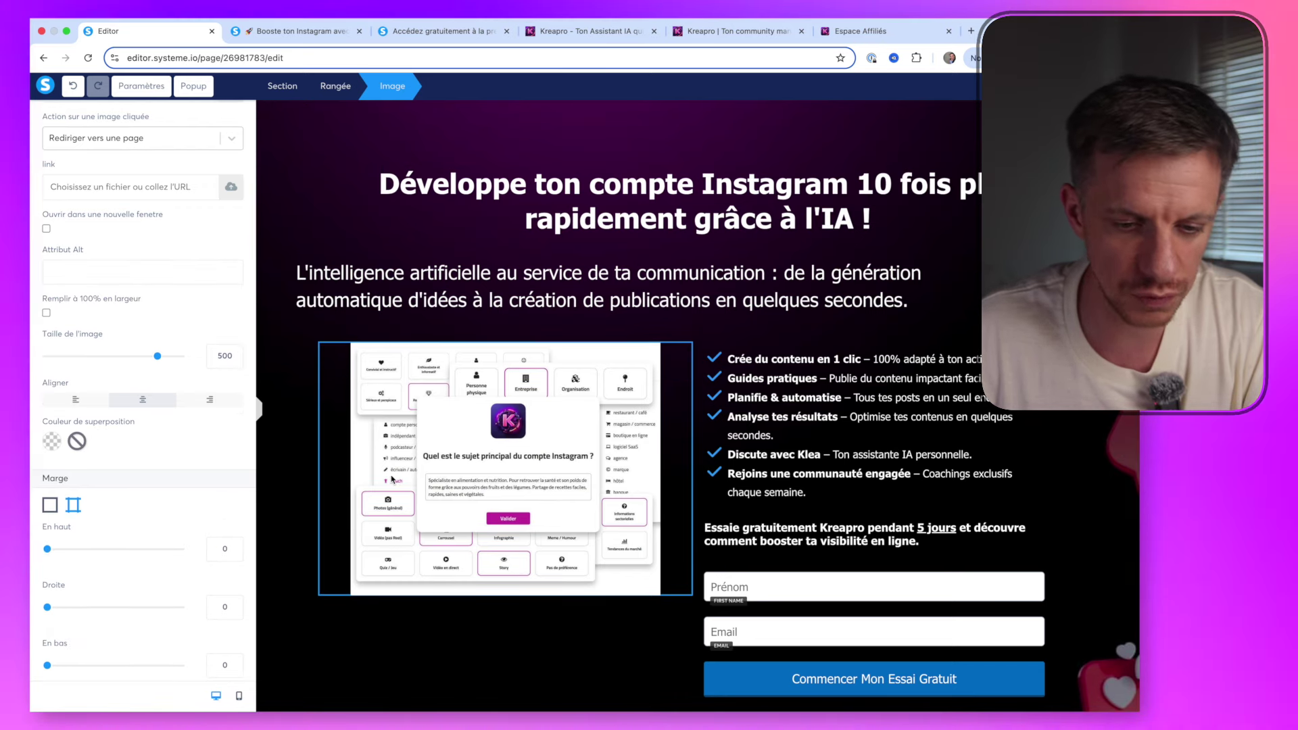
{"action": "left_click", "coordinate": [703, 448]}
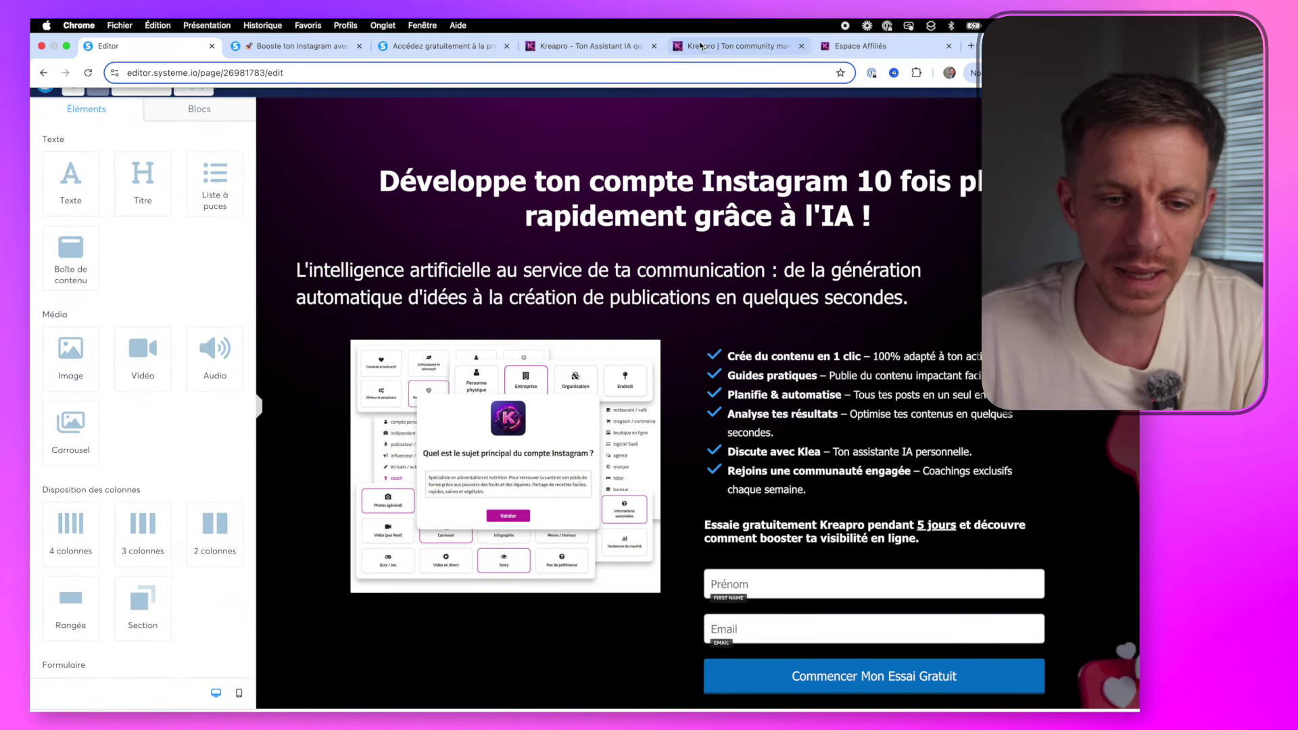
Copy the Violet hex code #712BC2 from the Couleurs page of the Espace Affiliés brand guide
{"action": "left_click", "coordinate": [849, 48]}
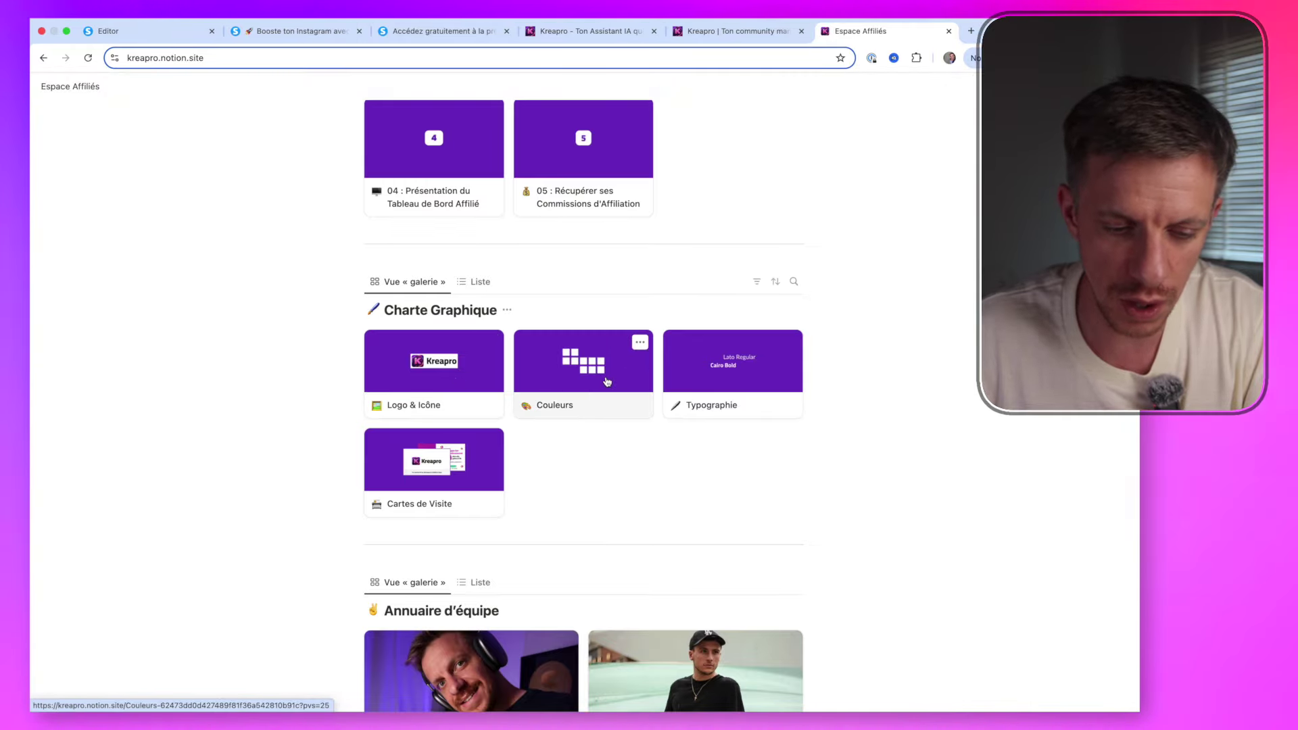
{"action": "left_click", "coordinate": [607, 382]}
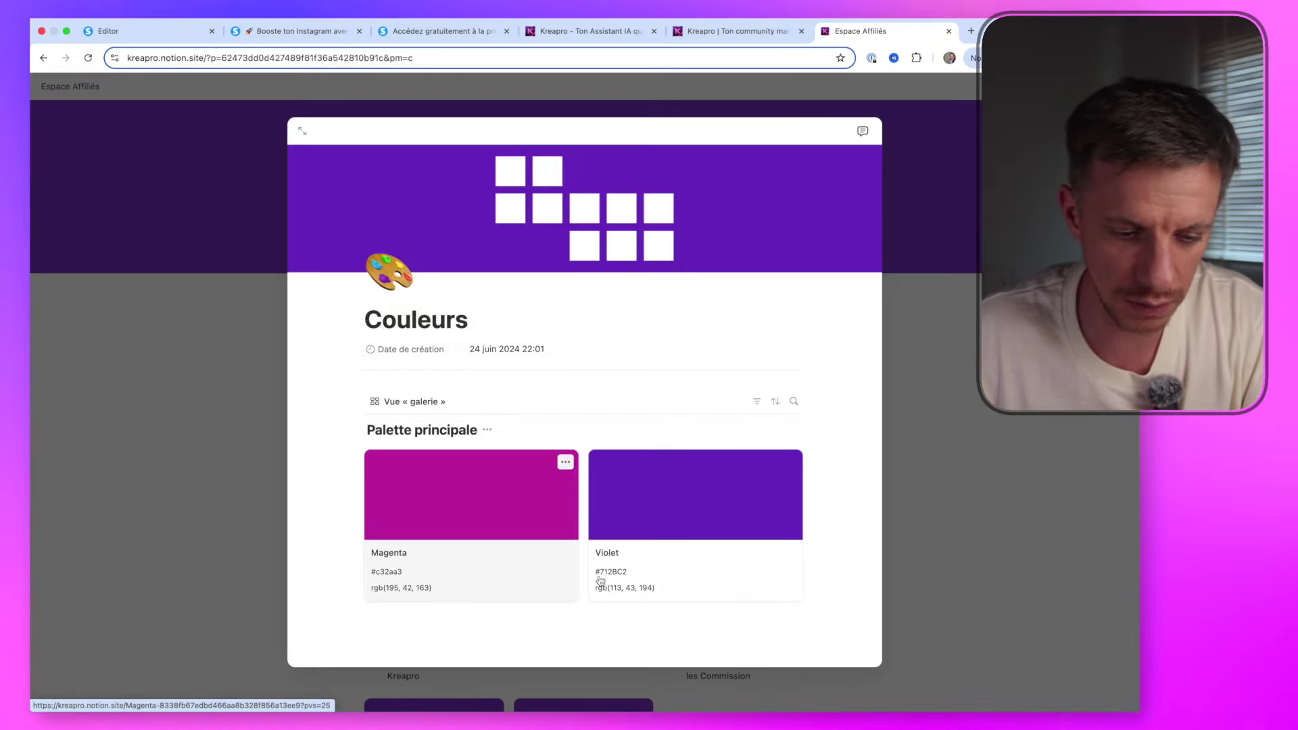
{"action": "left_click", "coordinate": [618, 576]}
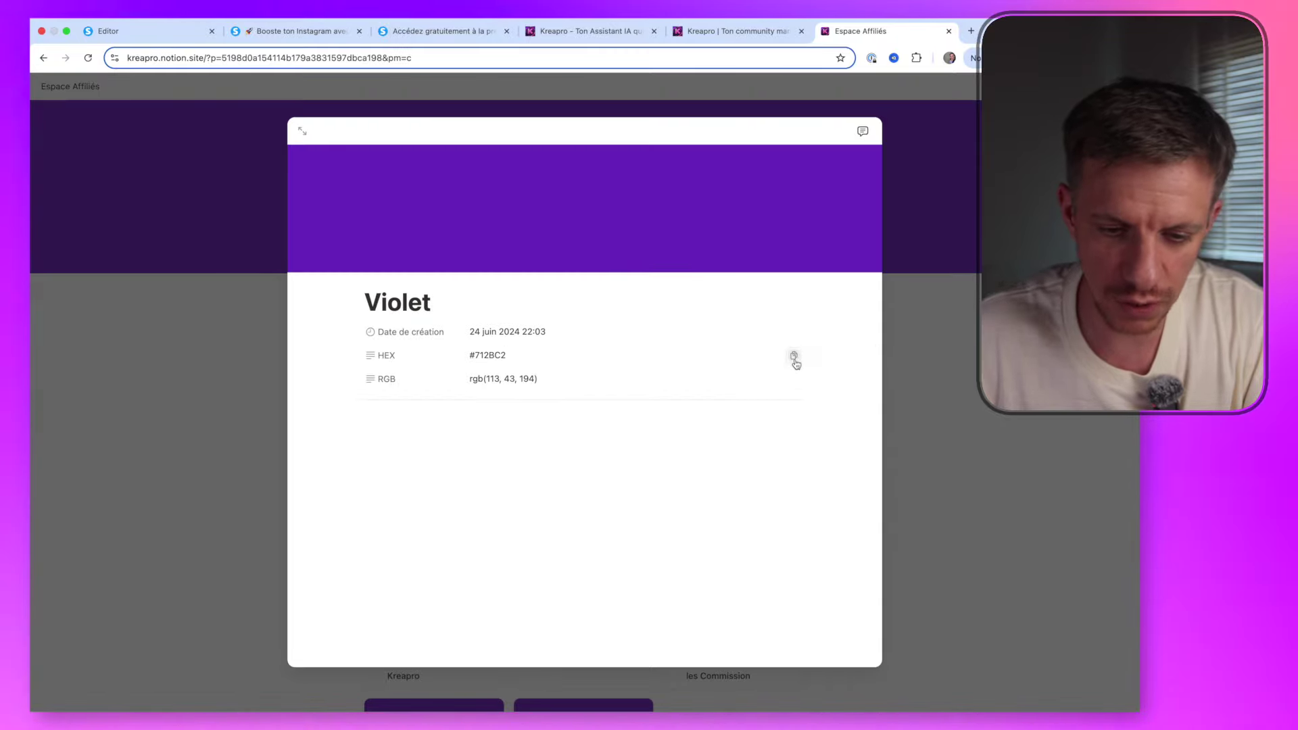
{"action": "left_click", "coordinate": [794, 355]}
Set the background color of the "Commencer Mon Essai Gratuit" button in the editor to #712BC2
{"action": "left_click", "coordinate": [156, 34]}
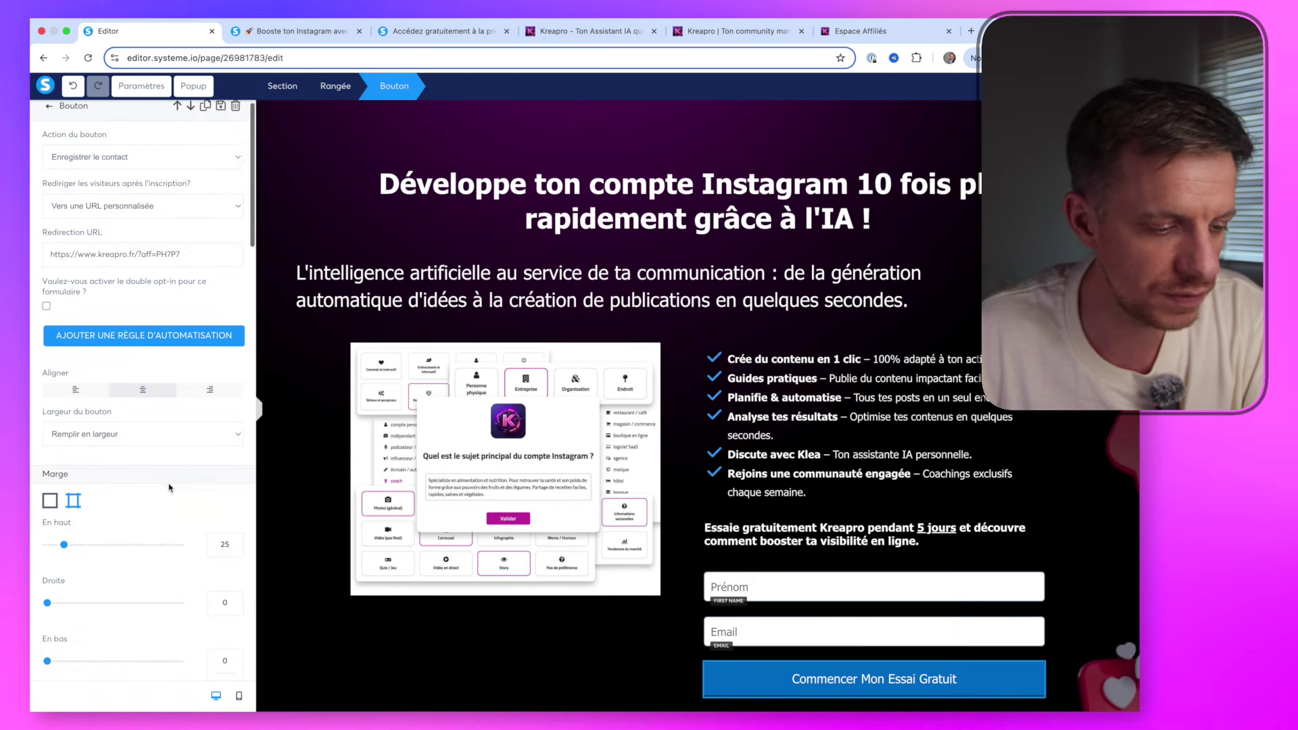
{"action": "scroll", "coordinate": [169, 487], "scroll_direction": "down", "scroll_amount": 10}
{"action": "scroll", "coordinate": [170, 487], "scroll_direction": "down", "scroll_amount": 2}
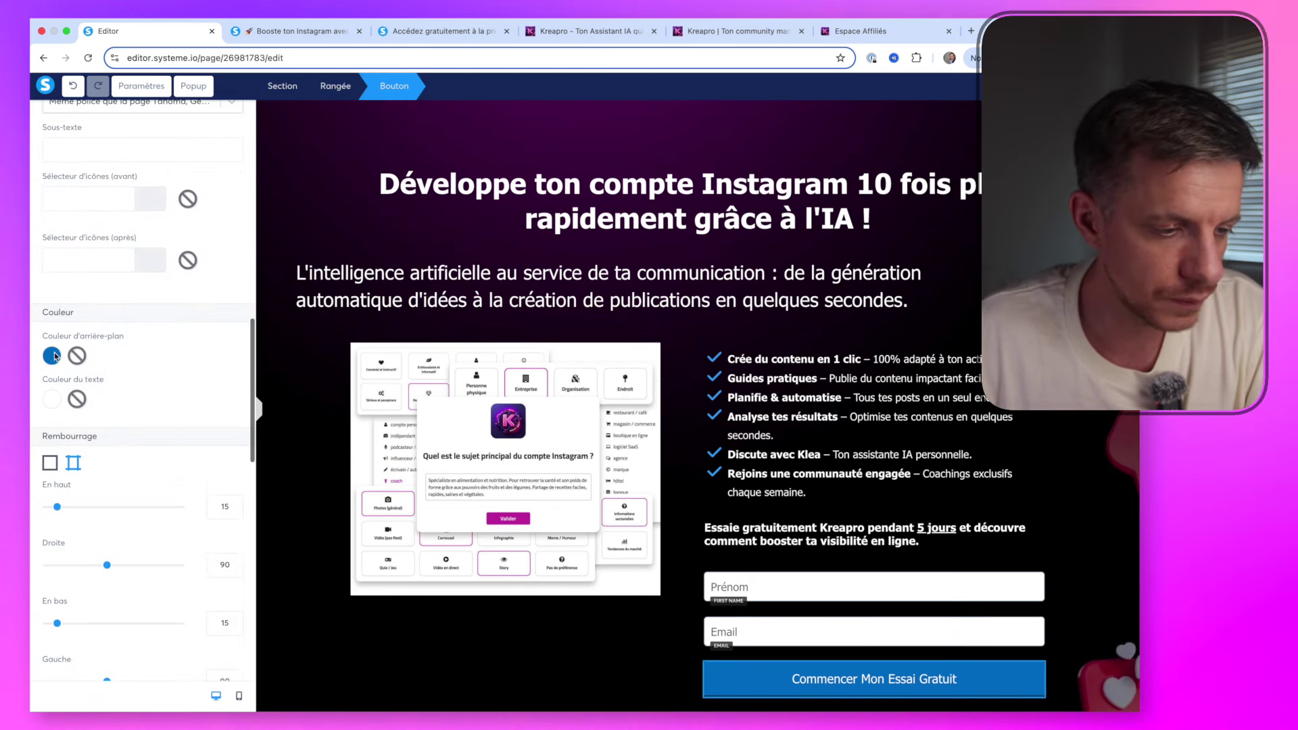
{"action": "left_click", "coordinate": [52, 354]}
{"action": "double_click", "coordinate": [113, 383]}
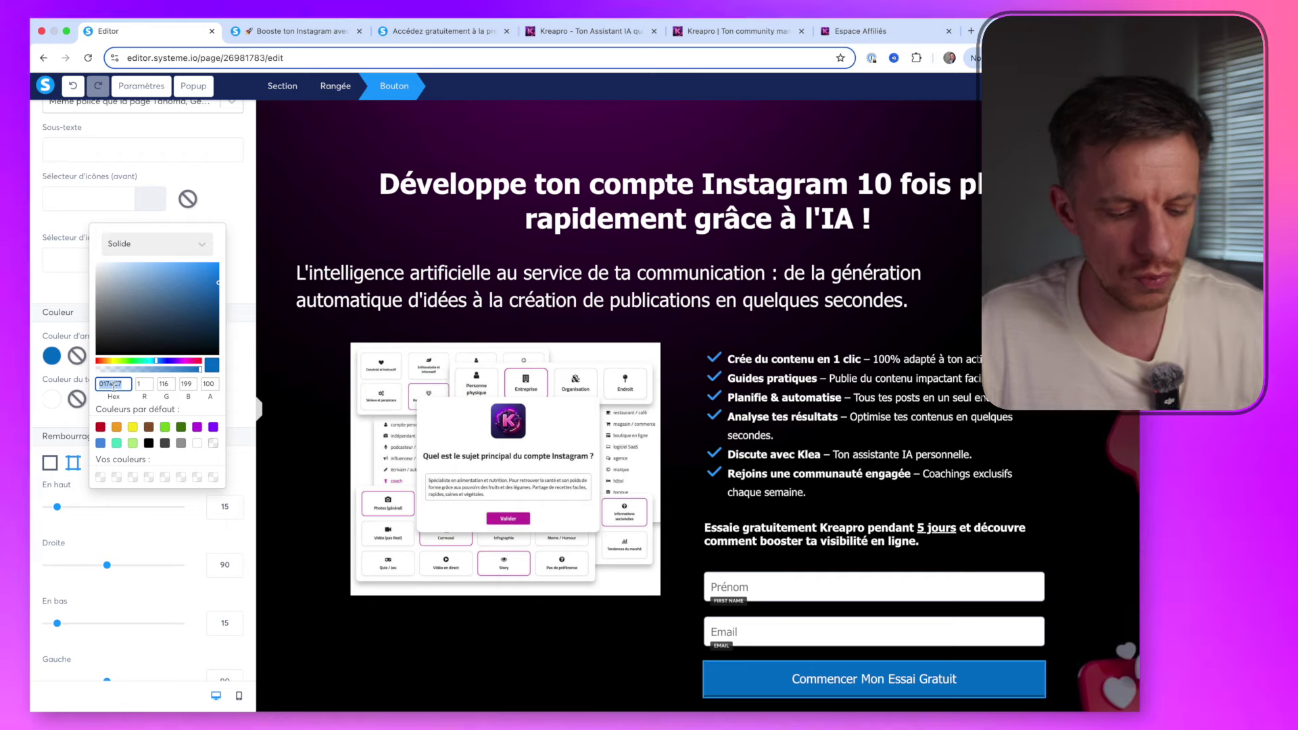
{"action": "key", "text": "ctrl+v"}
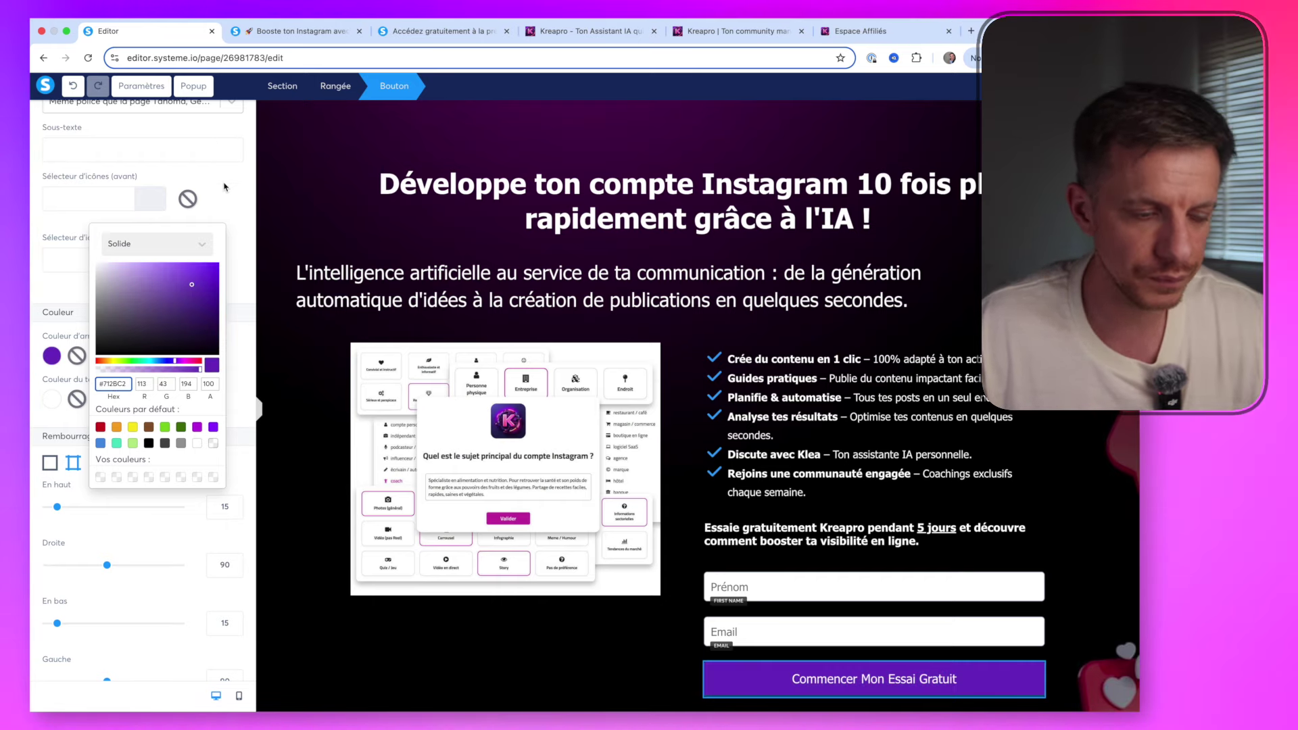
{"action": "left_click", "coordinate": [224, 188]}
Compare the button with the example page, then set its border style to Aucun and its shadow to Ombre intense
{"action": "scroll", "coordinate": [186, 306], "scroll_direction": "down", "scroll_amount": 2}
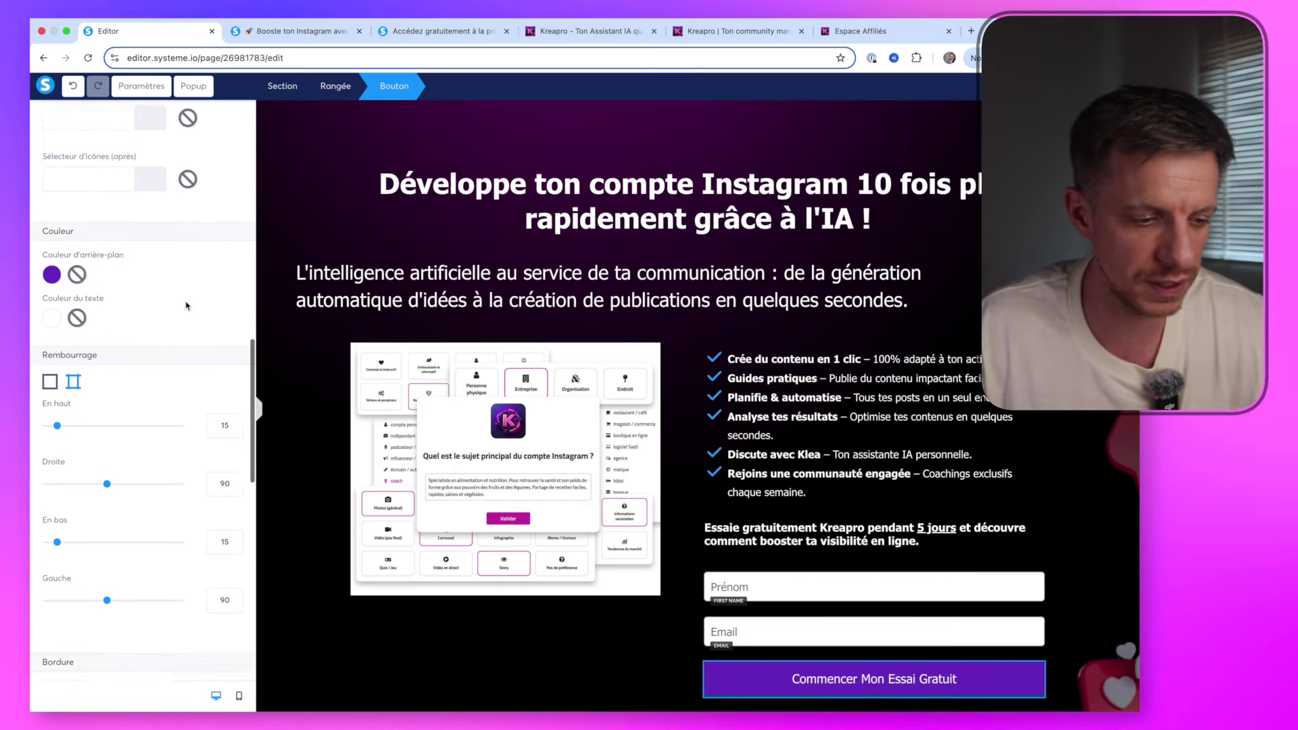
{"action": "scroll", "coordinate": [186, 306], "scroll_direction": "down", "scroll_amount": 1}
{"action": "scroll", "coordinate": [186, 306], "scroll_direction": "down", "scroll_amount": 3}
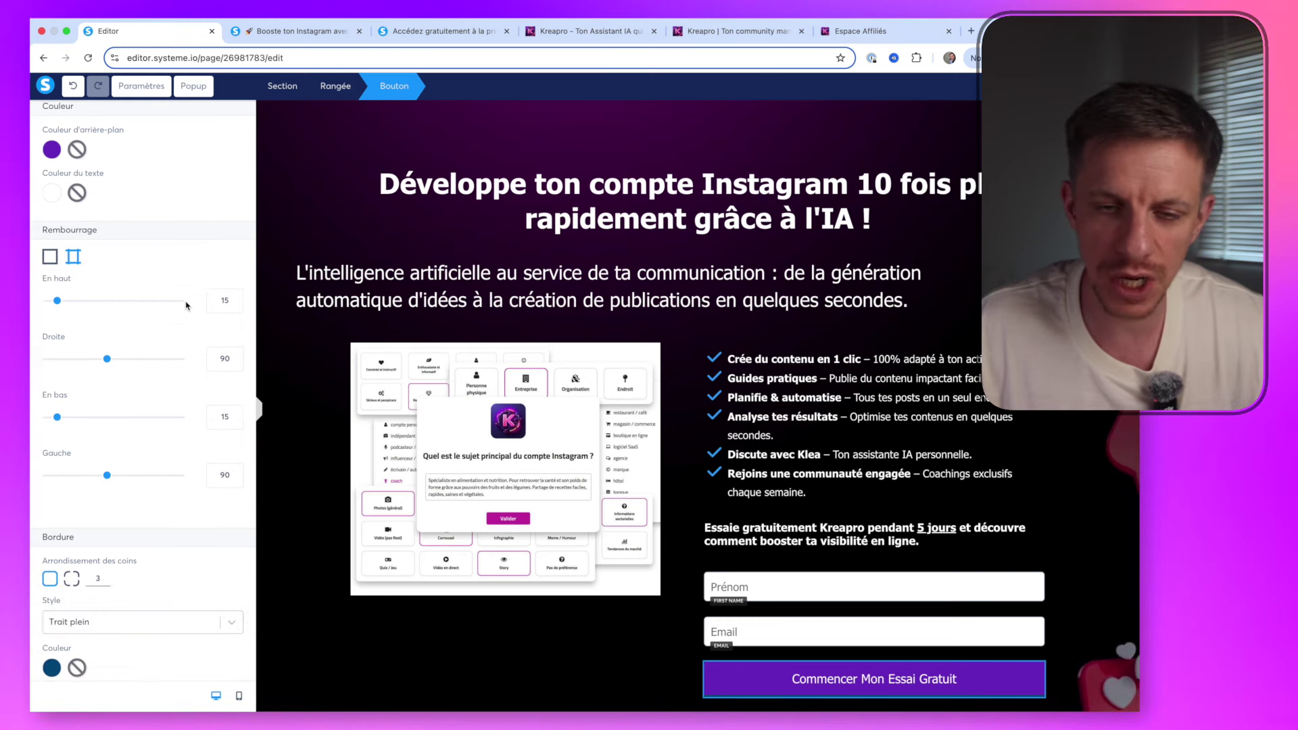
{"action": "left_click", "coordinate": [268, 33]}
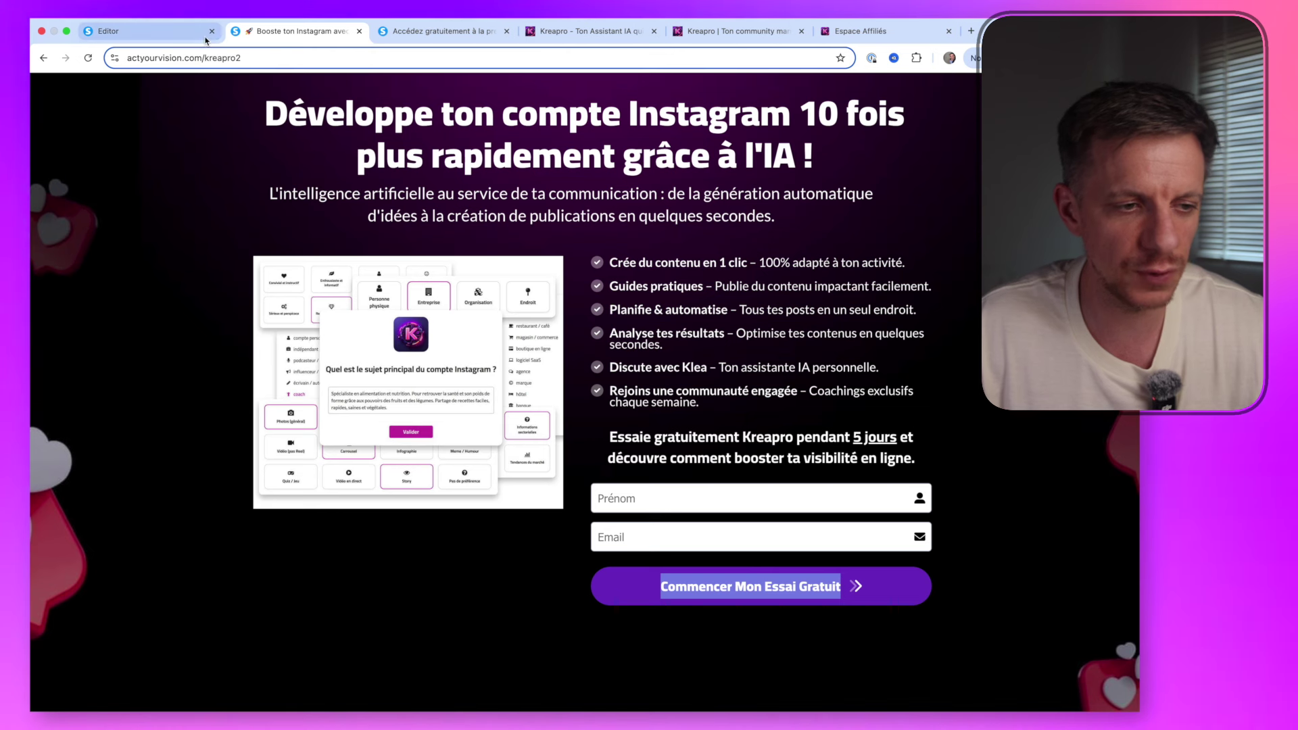
{"action": "left_click", "coordinate": [108, 31]}
{"action": "scroll", "coordinate": [126, 258], "scroll_direction": "down", "scroll_amount": 5}
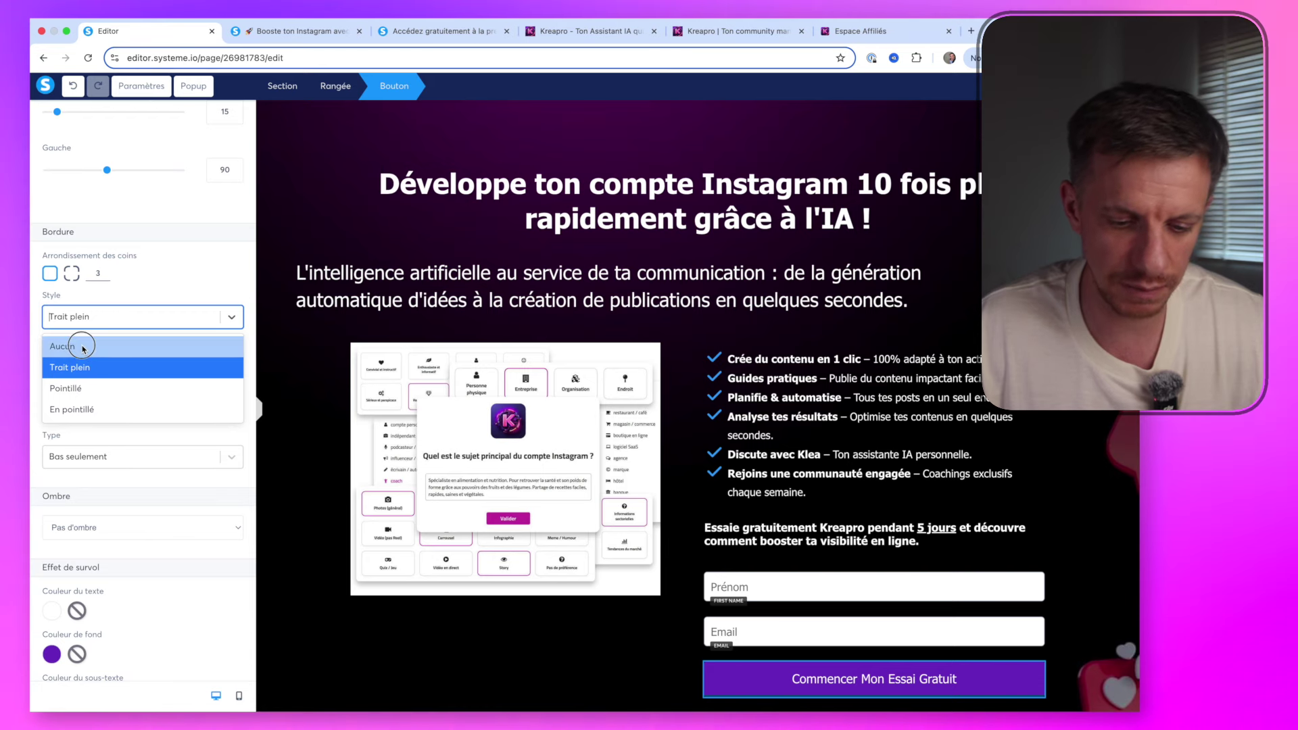
{"action": "left_click", "coordinate": [83, 347]}
{"action": "left_click", "coordinate": [96, 390]}
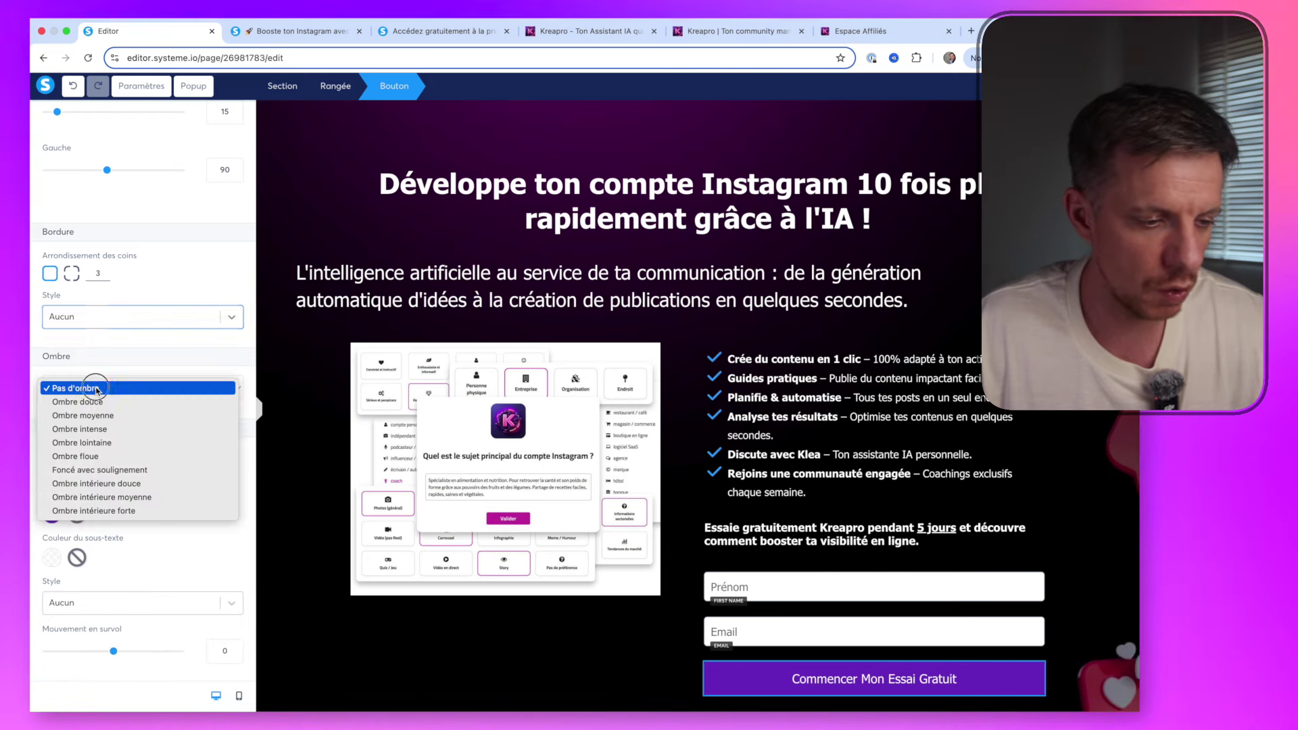
{"action": "left_click", "coordinate": [94, 431]}
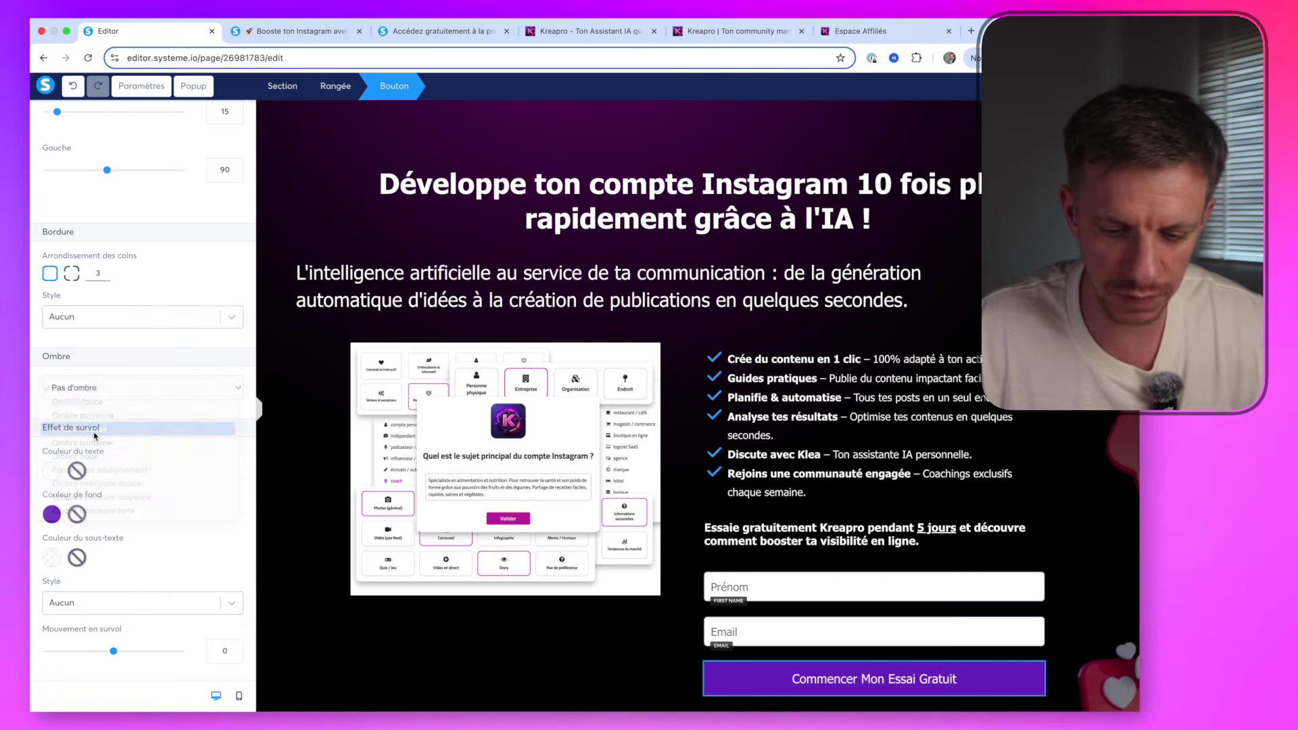
Give the button the Flotter hover style with a hover movement of -7
{"action": "scroll", "coordinate": [156, 455], "scroll_direction": "down", "scroll_amount": 3}
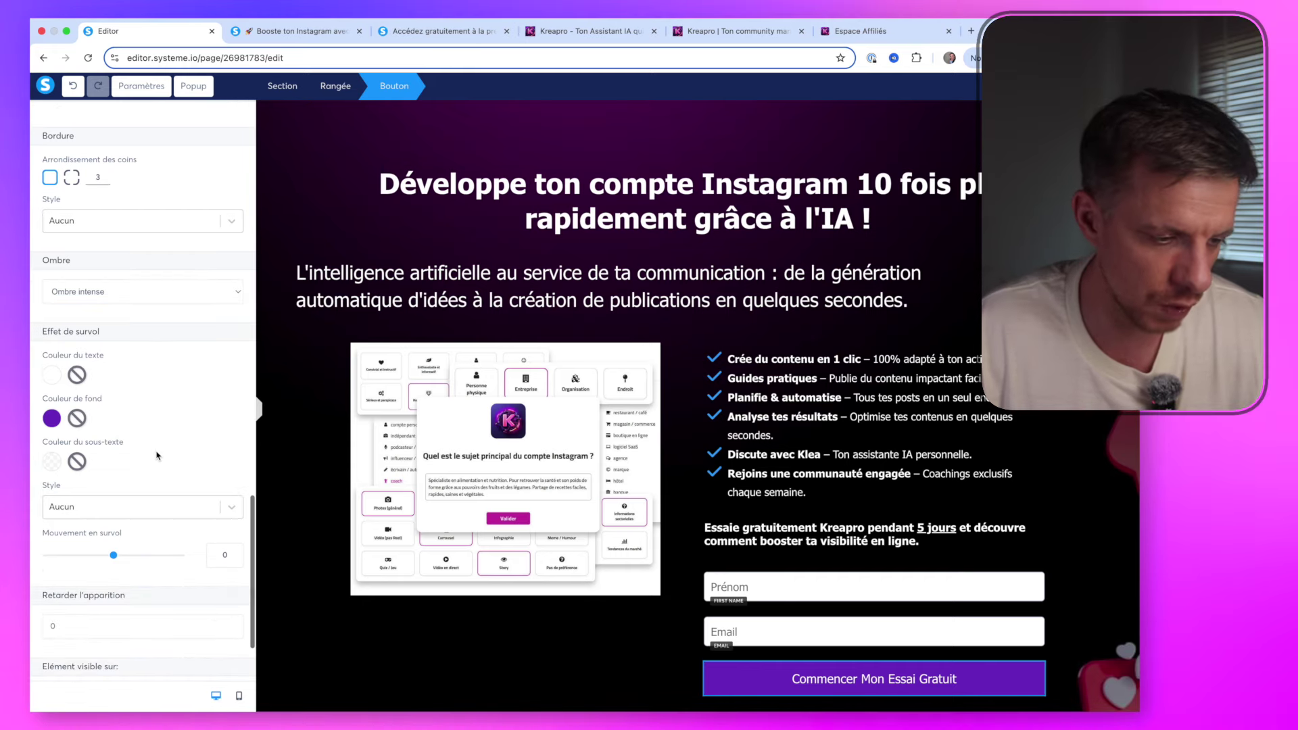
{"action": "scroll", "coordinate": [133, 503], "scroll_direction": "down", "scroll_amount": 3}
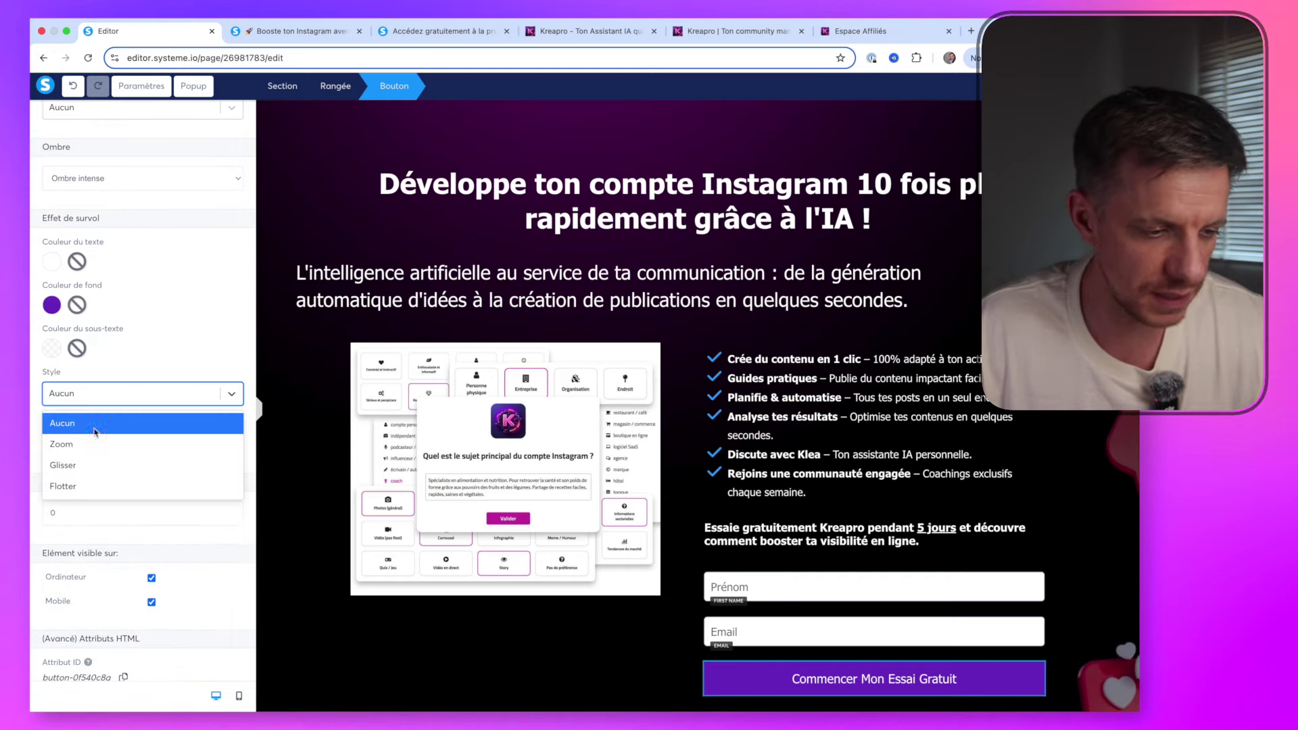
{"action": "left_click", "coordinate": [87, 486]}
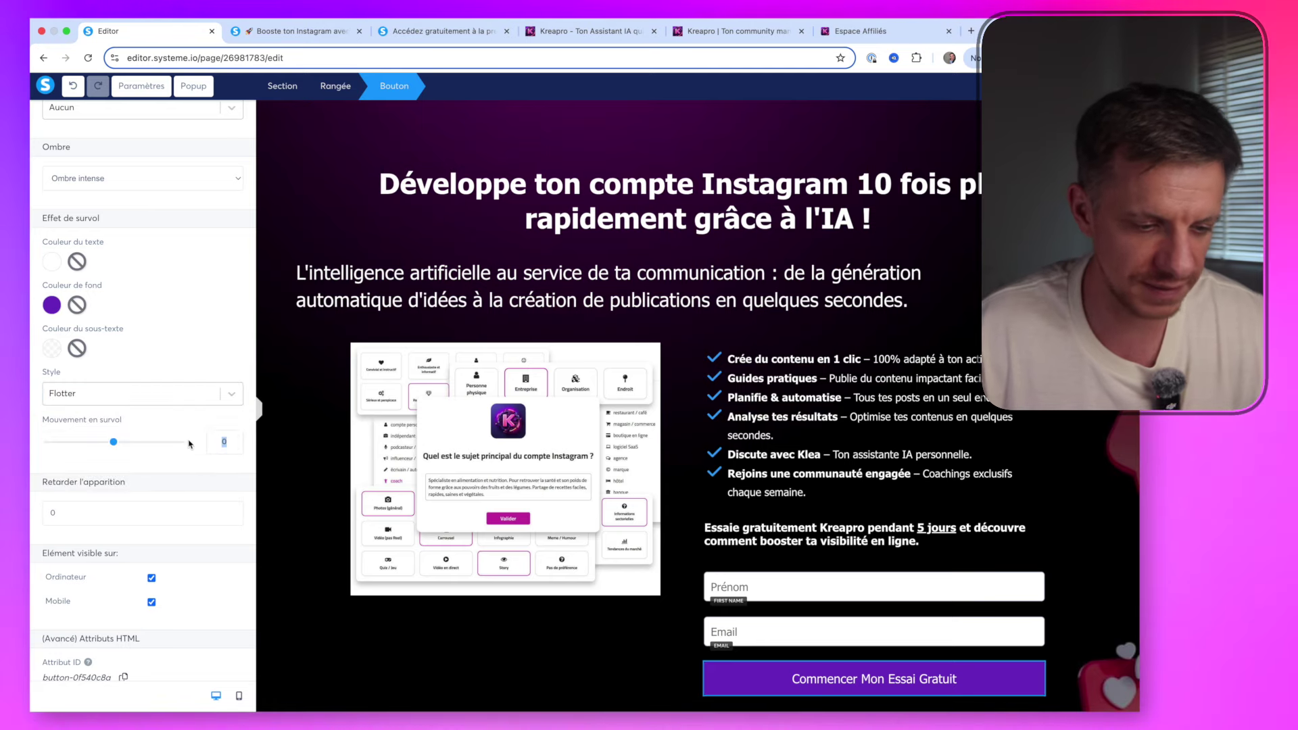
{"action": "type", "text": "7"}
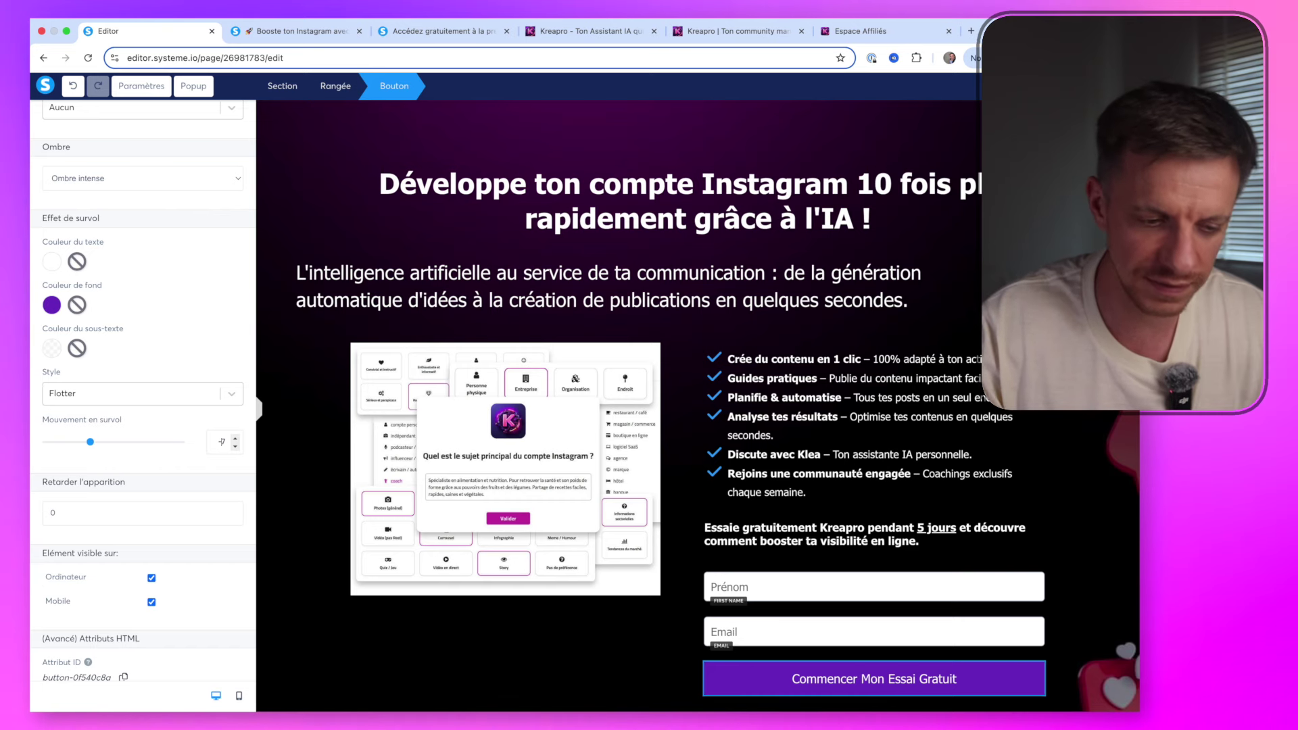
{"action": "left_click", "coordinate": [619, 617]}
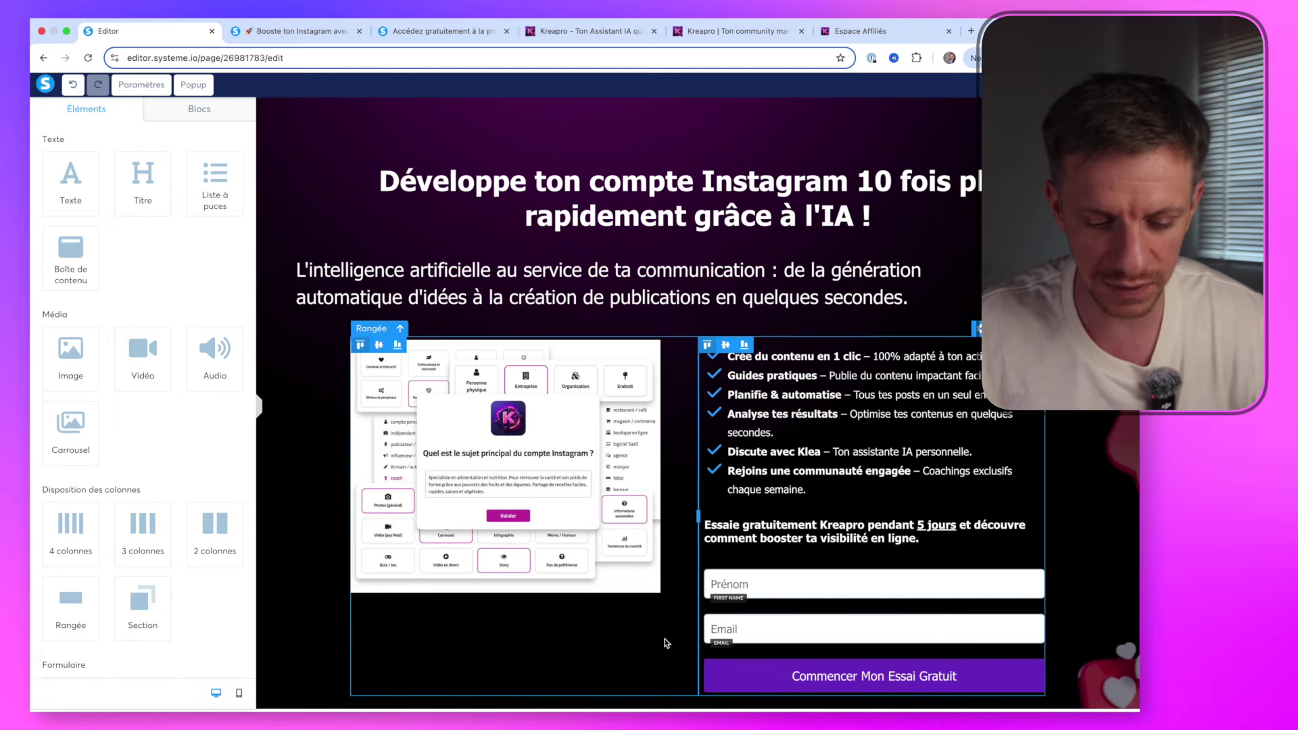
Round the corners of the "Commencer Mon Essai Gratuit" button with a radius of 100
{"action": "left_click", "coordinate": [729, 673]}
{"action": "scroll", "coordinate": [97, 537], "scroll_direction": "down", "scroll_amount": 15}
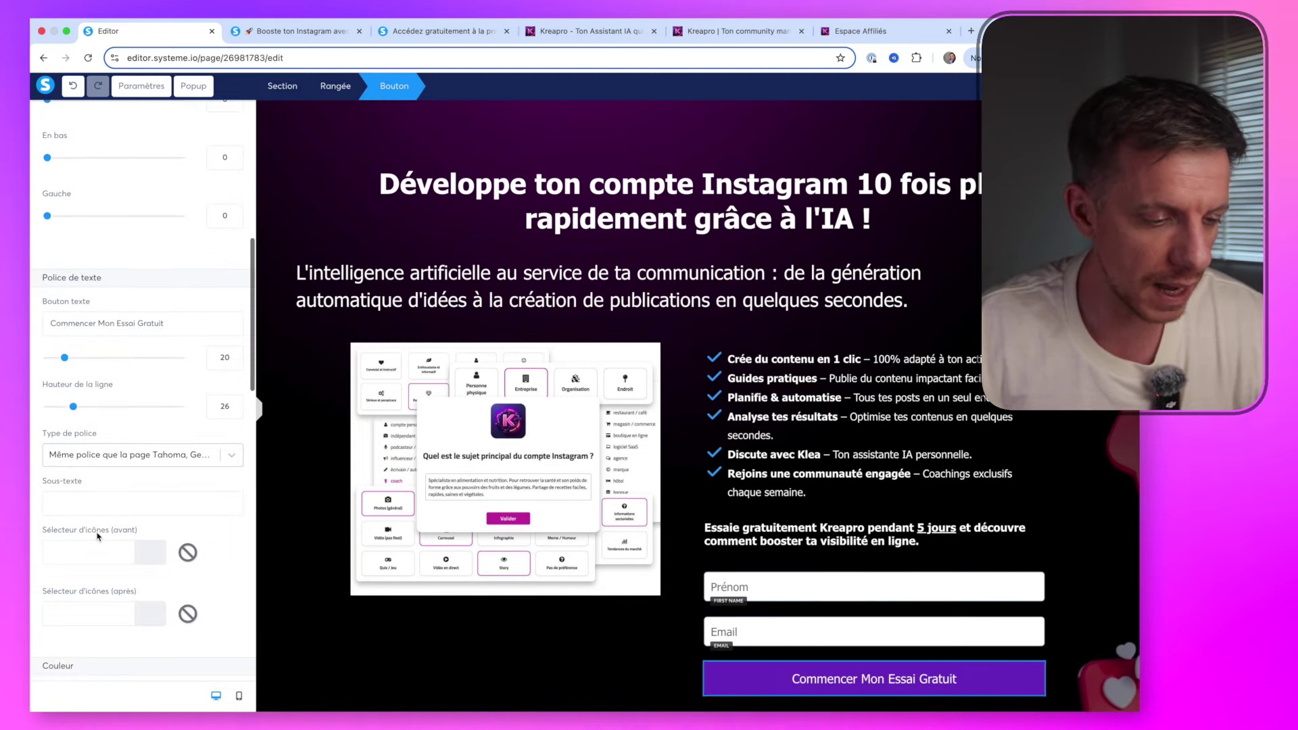
{"action": "scroll", "coordinate": [97, 537], "scroll_direction": "down", "scroll_amount": 4}
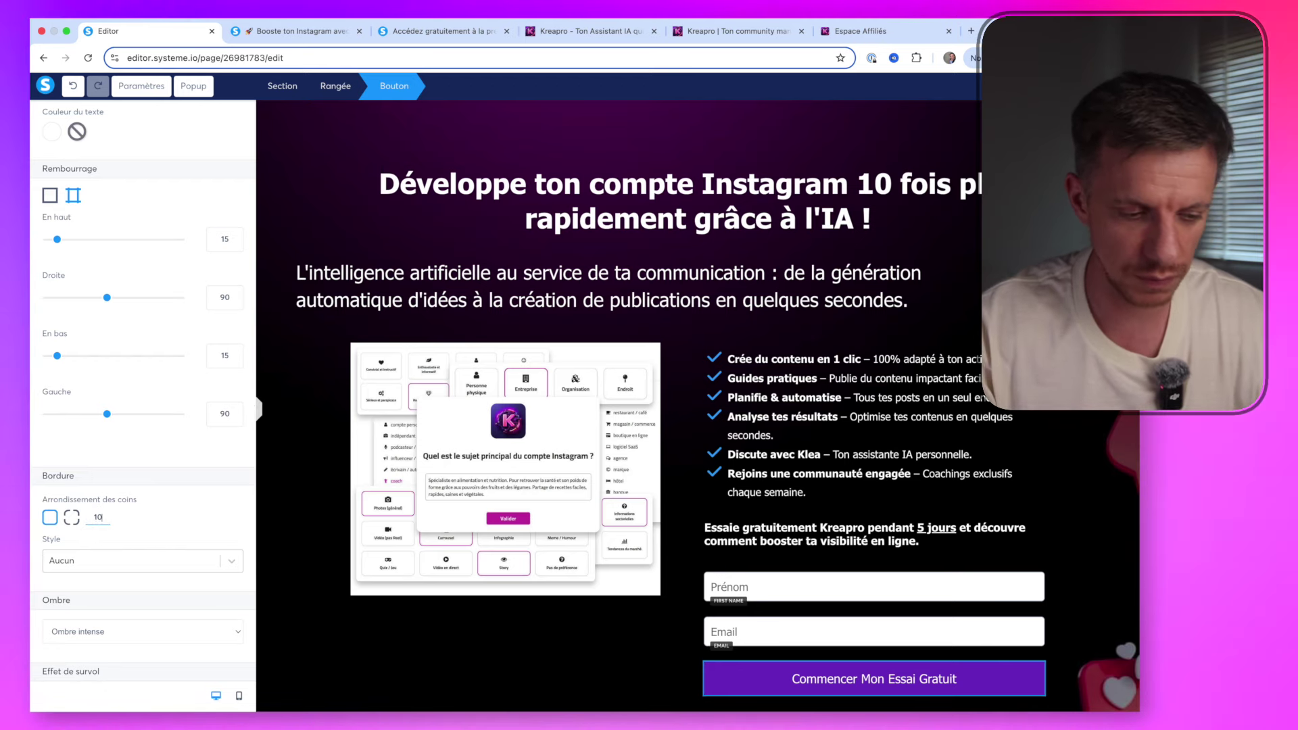
{"action": "type", "text": "0"}
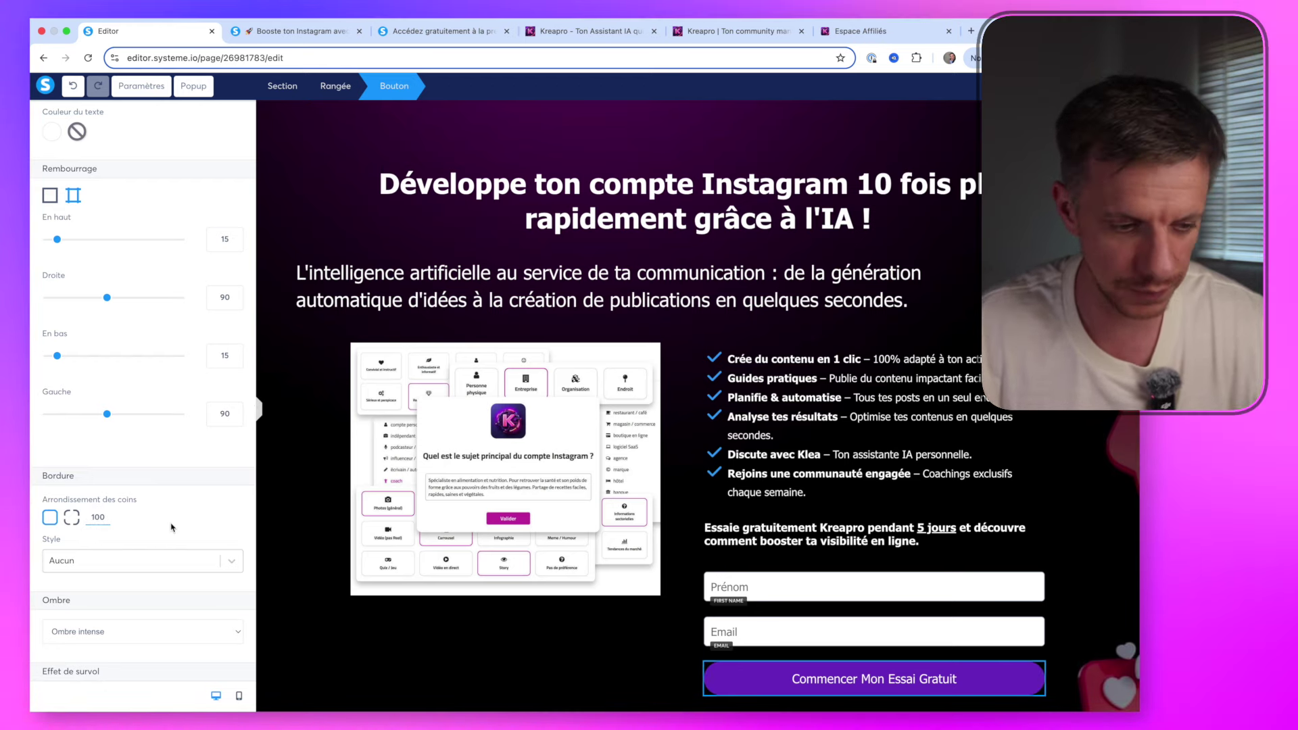
Look up the brand's title and body fonts on the Typographie page of the Espace Affiliés, then return to the button's font settings
{"action": "scroll", "coordinate": [171, 527], "scroll_direction": "up", "scroll_amount": 20}
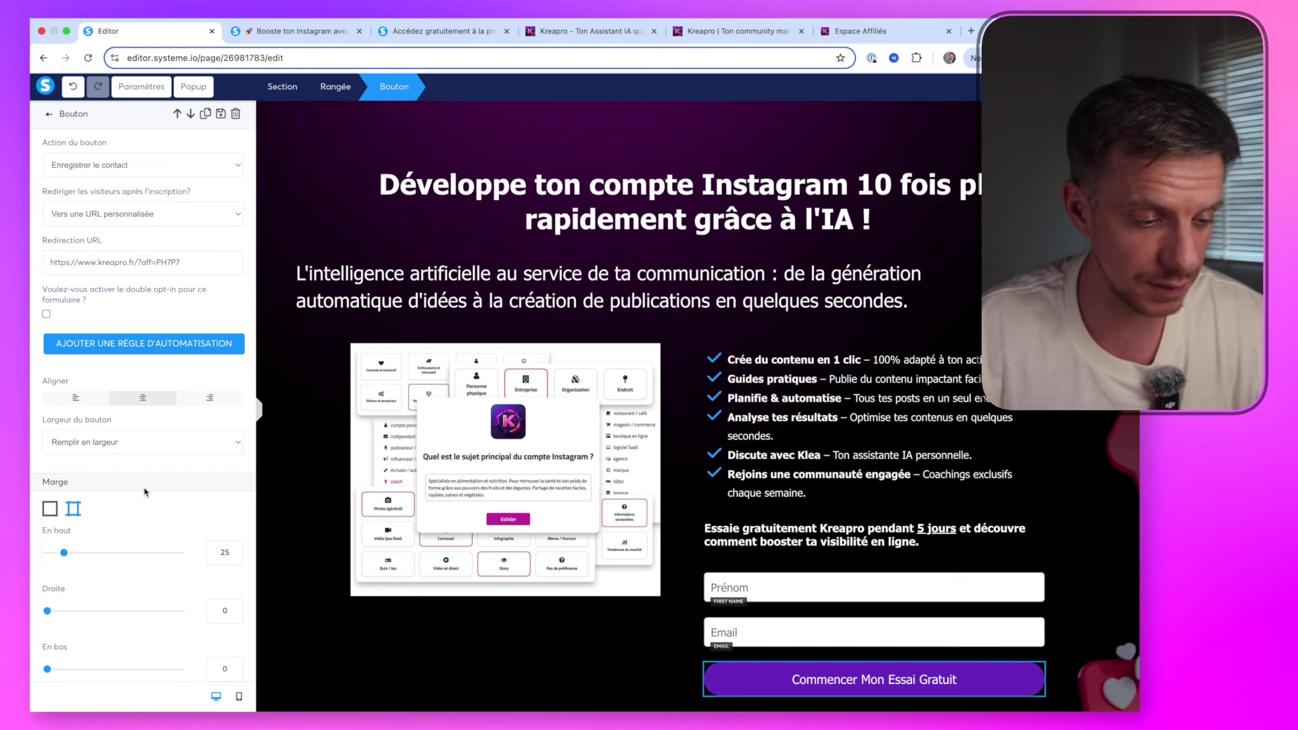
{"action": "scroll", "coordinate": [145, 492], "scroll_direction": "down", "scroll_amount": 4}
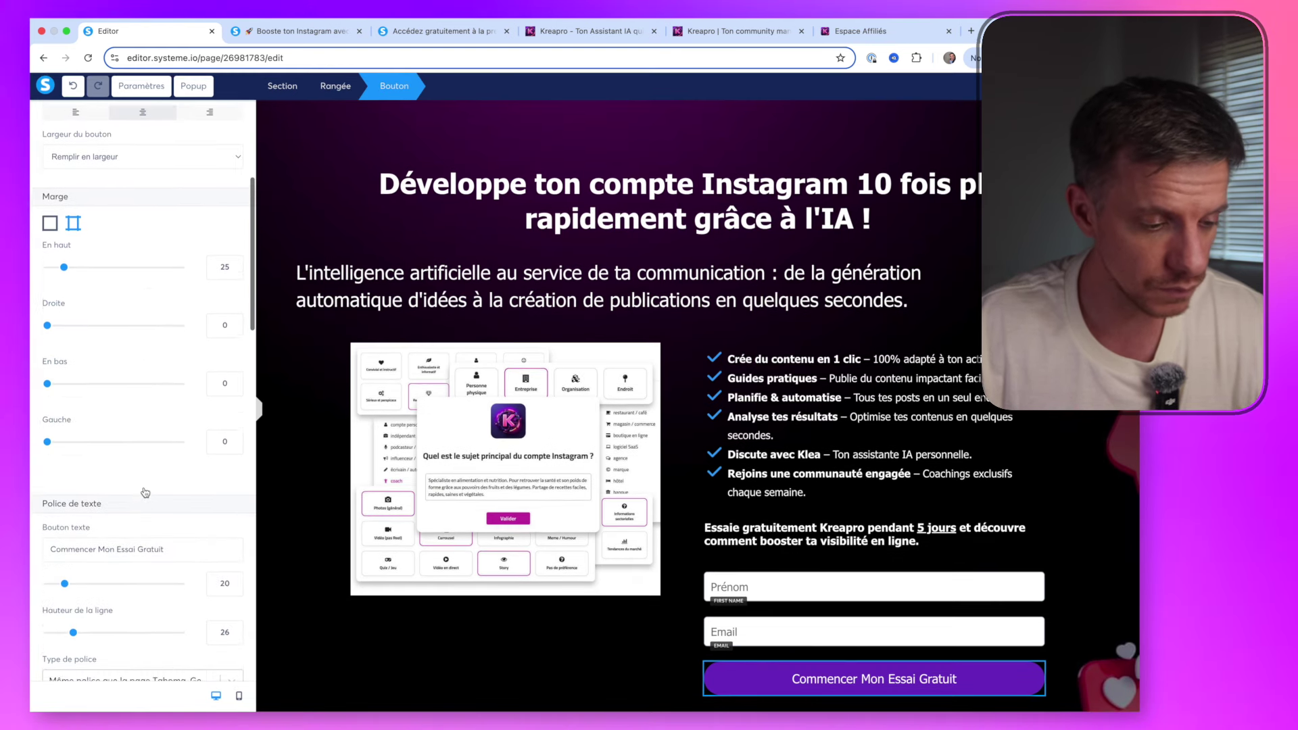
{"action": "scroll", "coordinate": [145, 492], "scroll_direction": "down", "scroll_amount": 3}
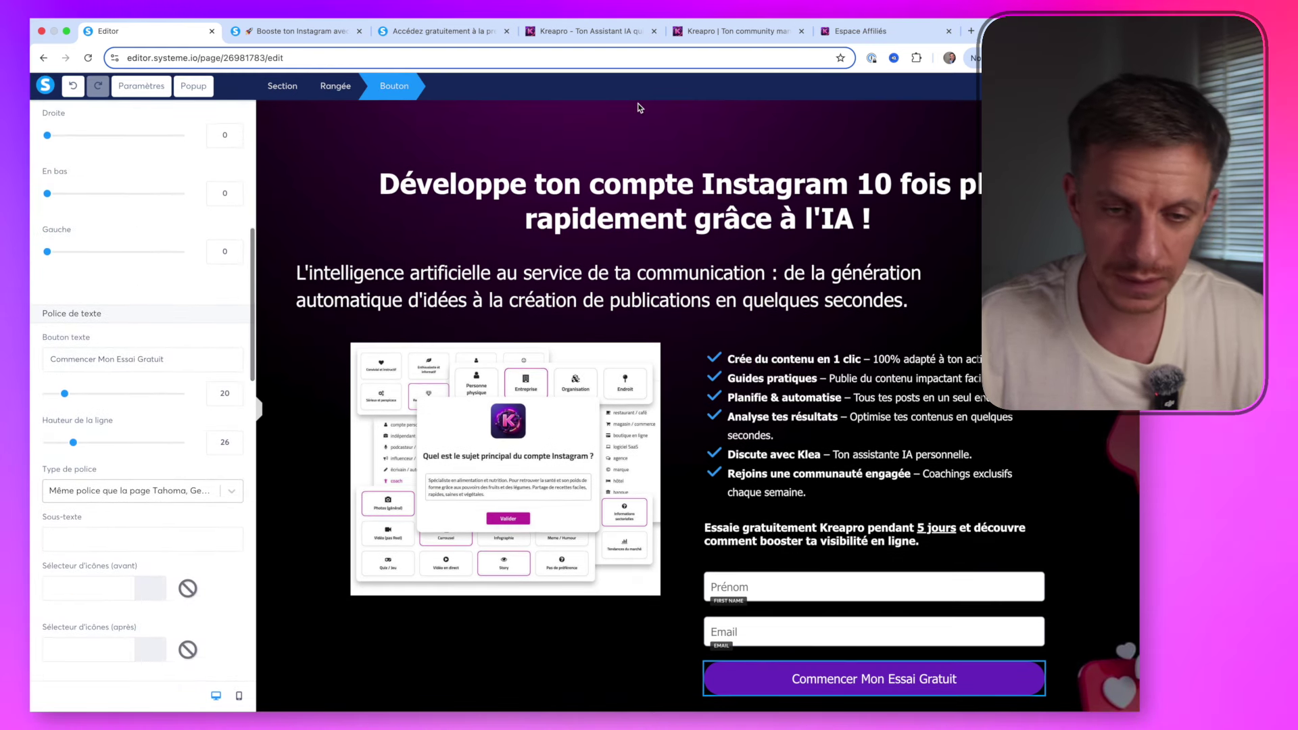
{"action": "left_click", "coordinate": [858, 31]}
{"action": "left_click", "coordinate": [930, 151]}
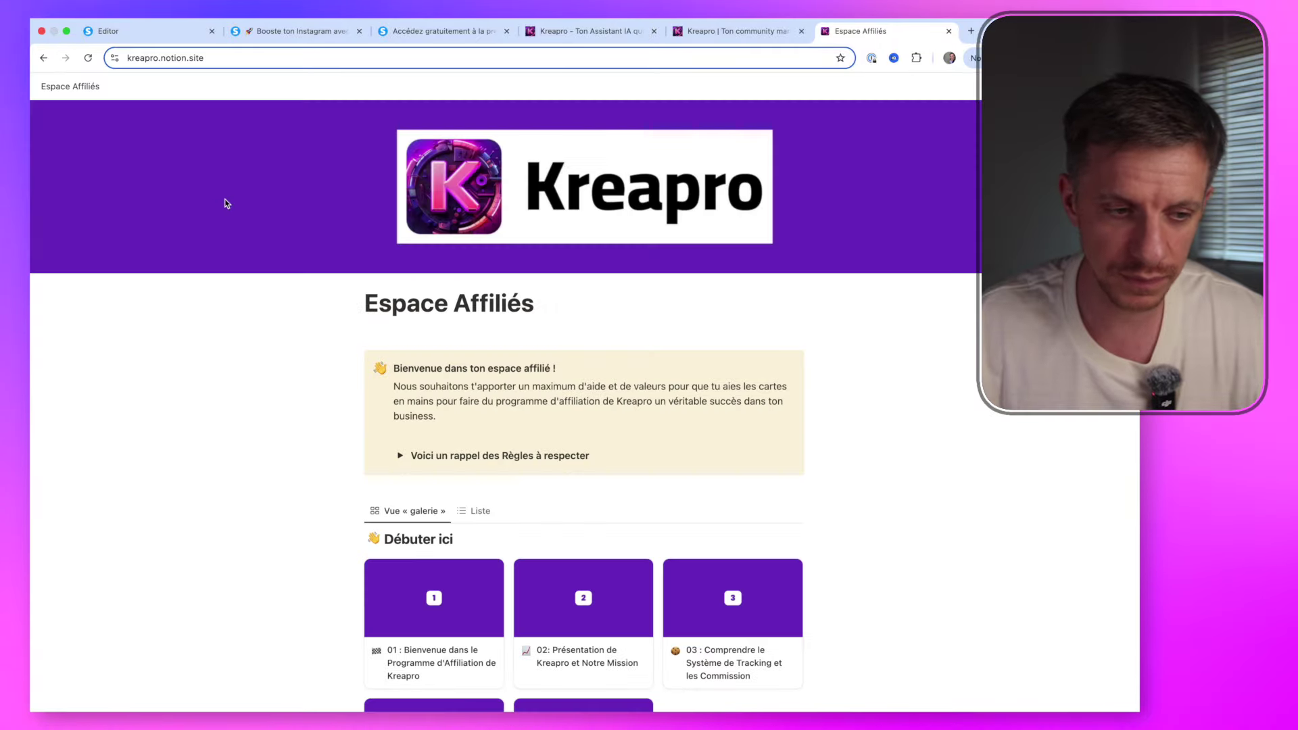
{"action": "scroll", "coordinate": [253, 371], "scroll_direction": "down", "scroll_amount": 10}
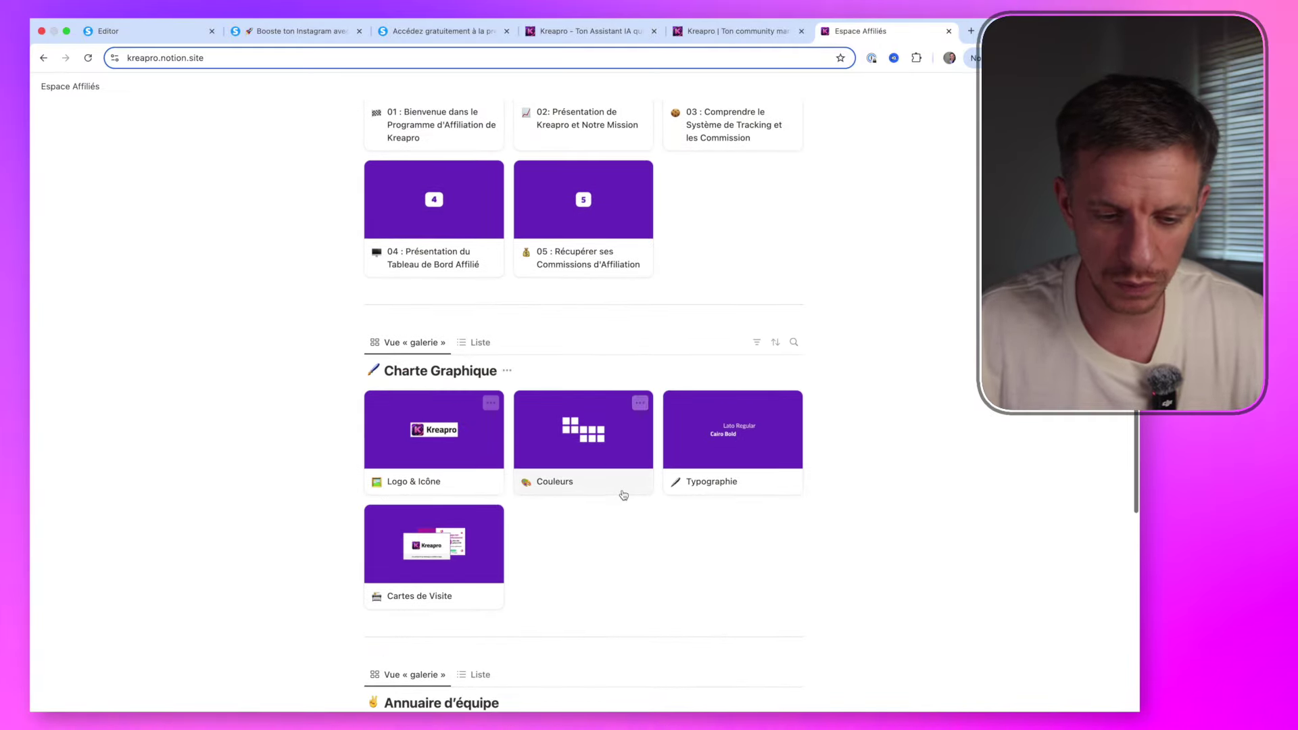
{"action": "left_click", "coordinate": [709, 440]}
{"action": "scroll", "coordinate": [703, 441], "scroll_direction": "down", "scroll_amount": 2}
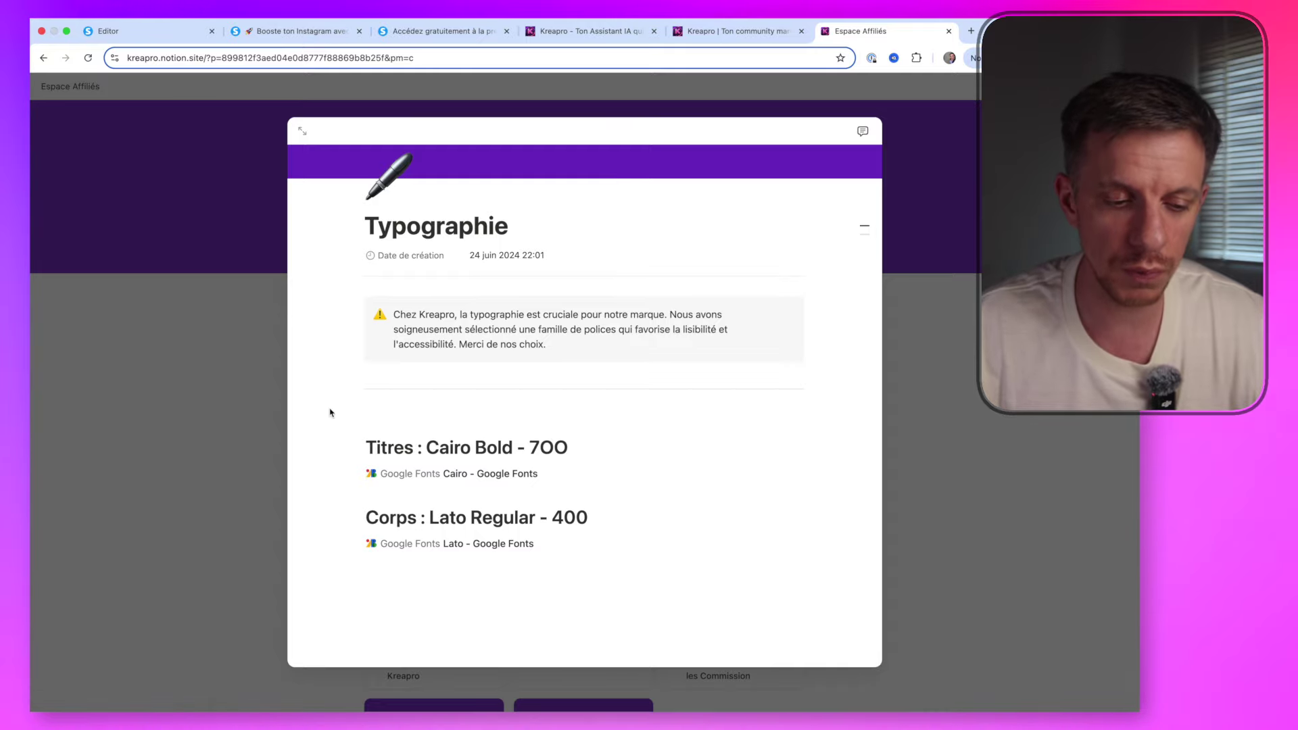
{"action": "left_click", "coordinate": [138, 35]}
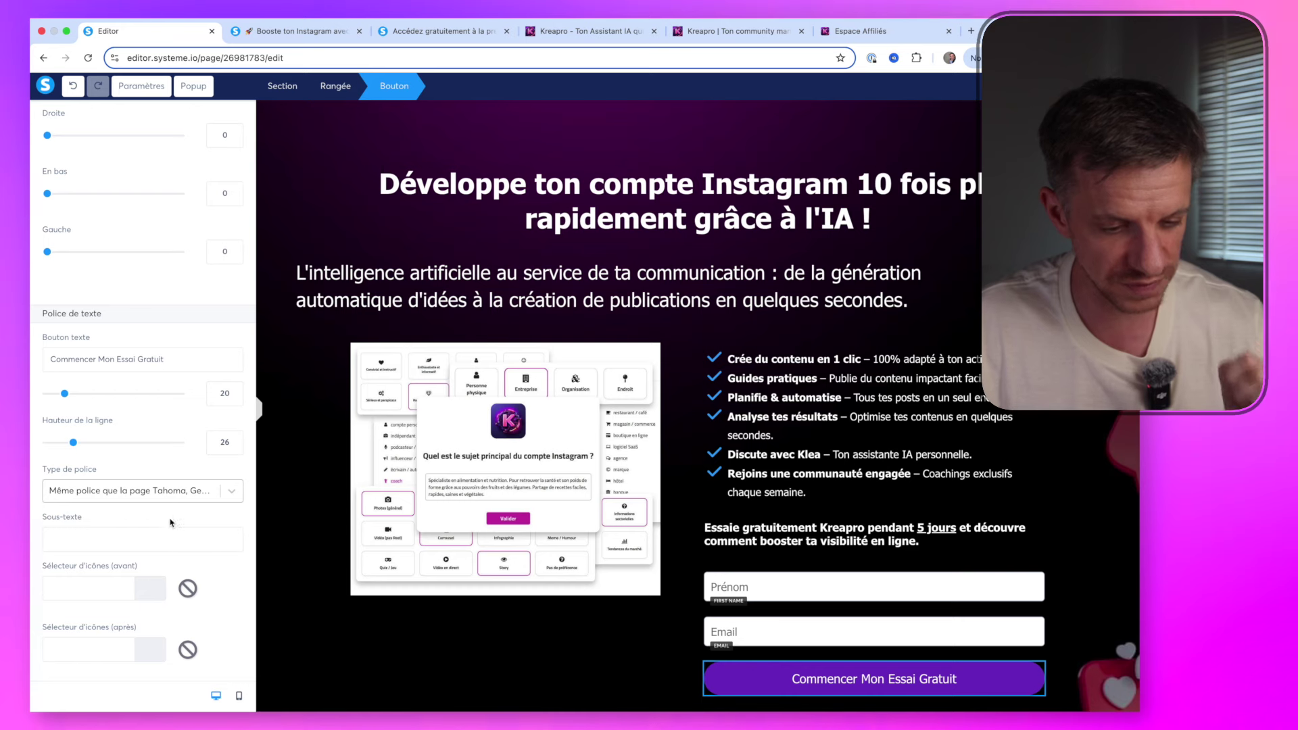
Set the font of the "Commencer Mon Essai Gratuit" button to the Google font Cairo in the Black 900 style
{"action": "scroll", "coordinate": [171, 522], "scroll_direction": "down", "scroll_amount": 5}
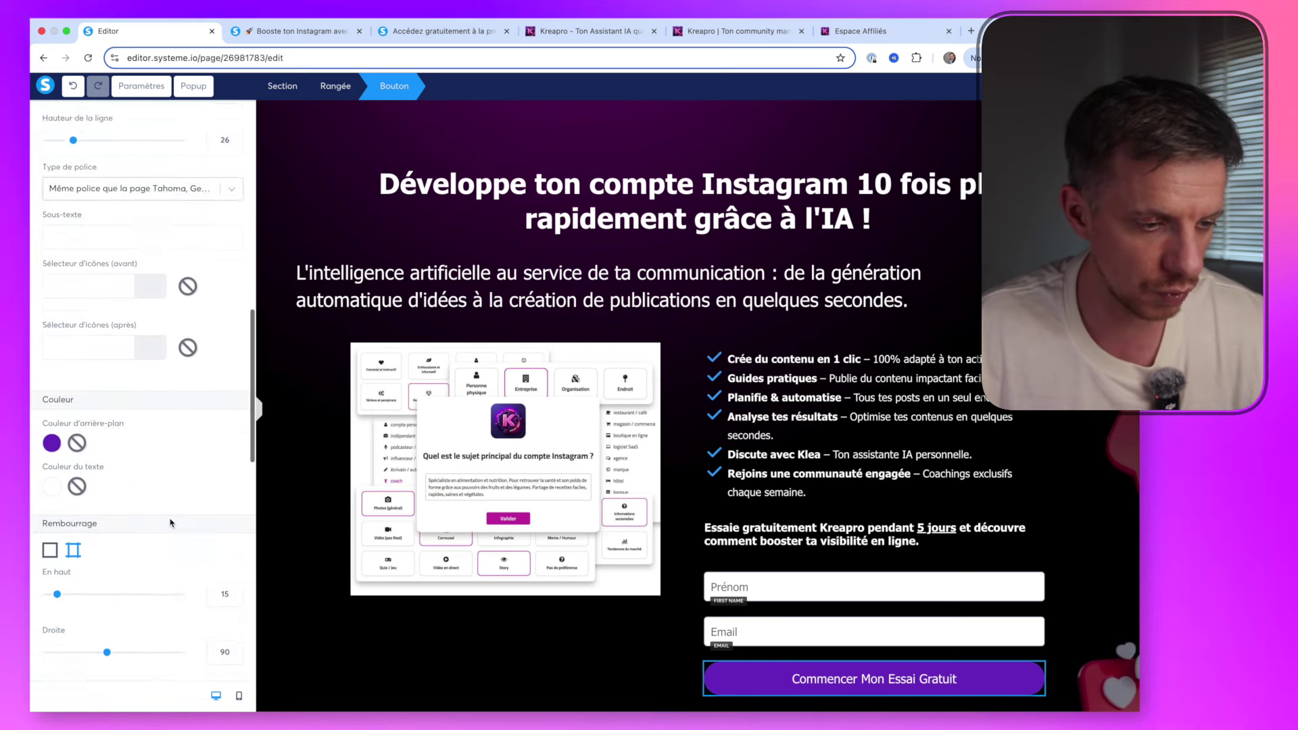
{"action": "scroll", "coordinate": [172, 523], "scroll_direction": "up", "scroll_amount": 5}
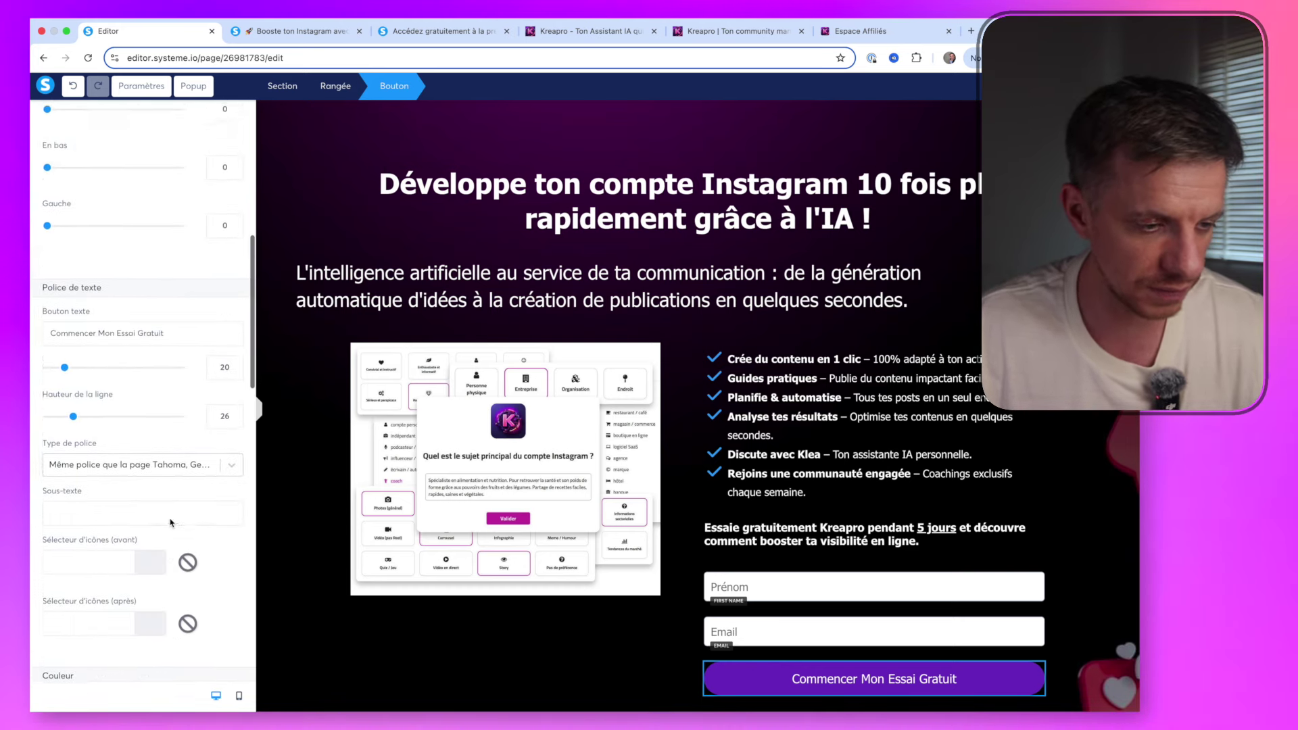
{"action": "left_click", "coordinate": [139, 483]}
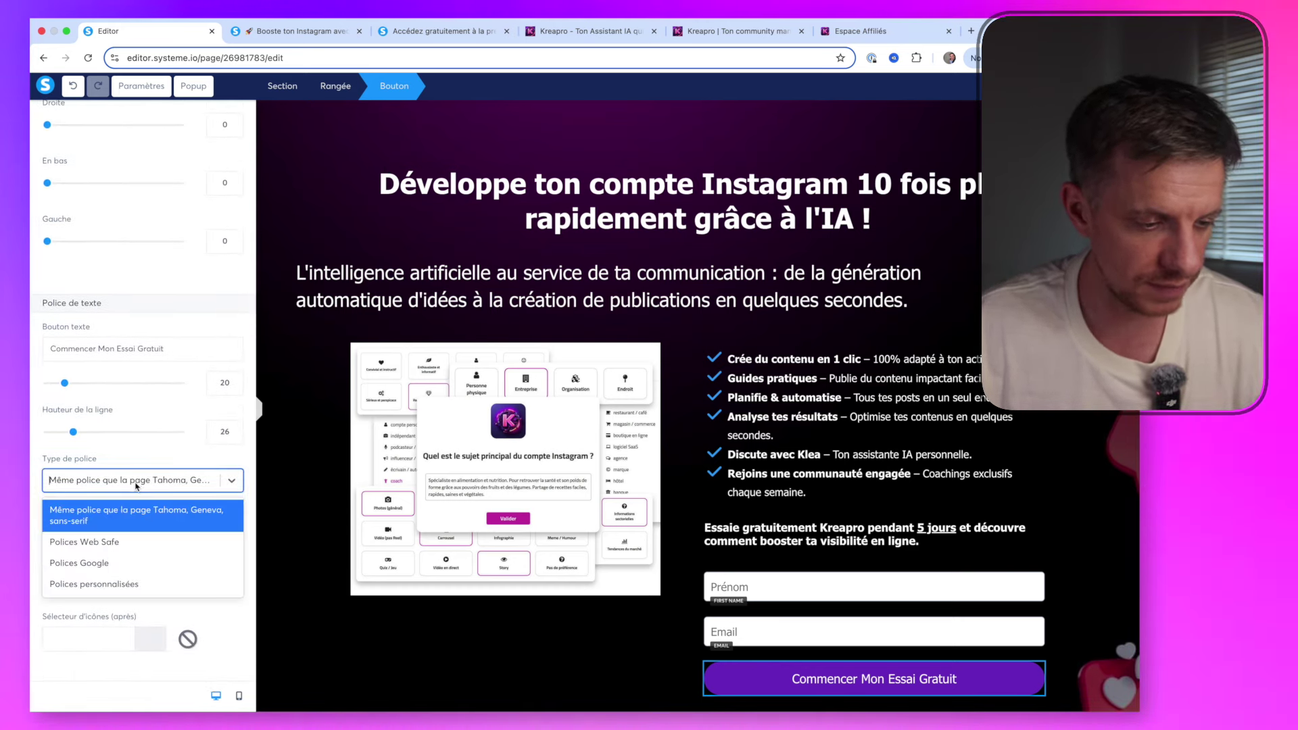
{"action": "left_click", "coordinate": [98, 565]}
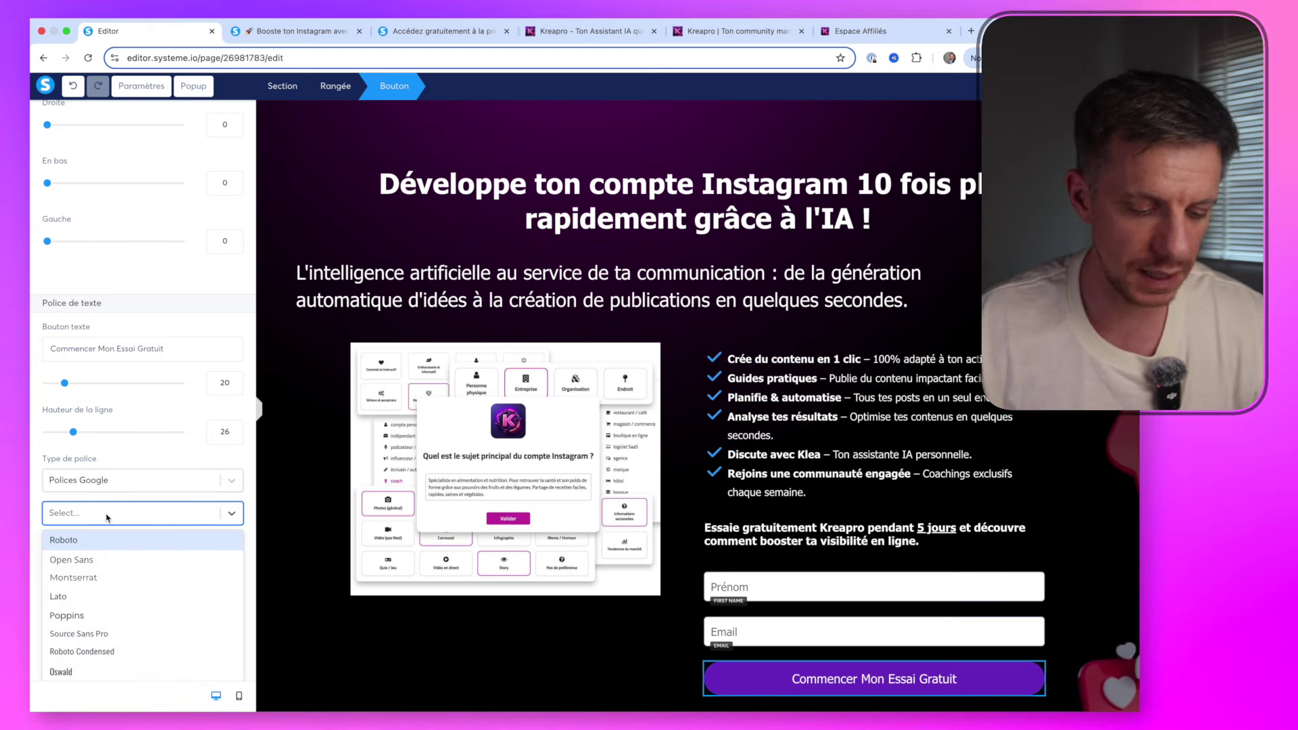
{"action": "left_click", "coordinate": [120, 546]}
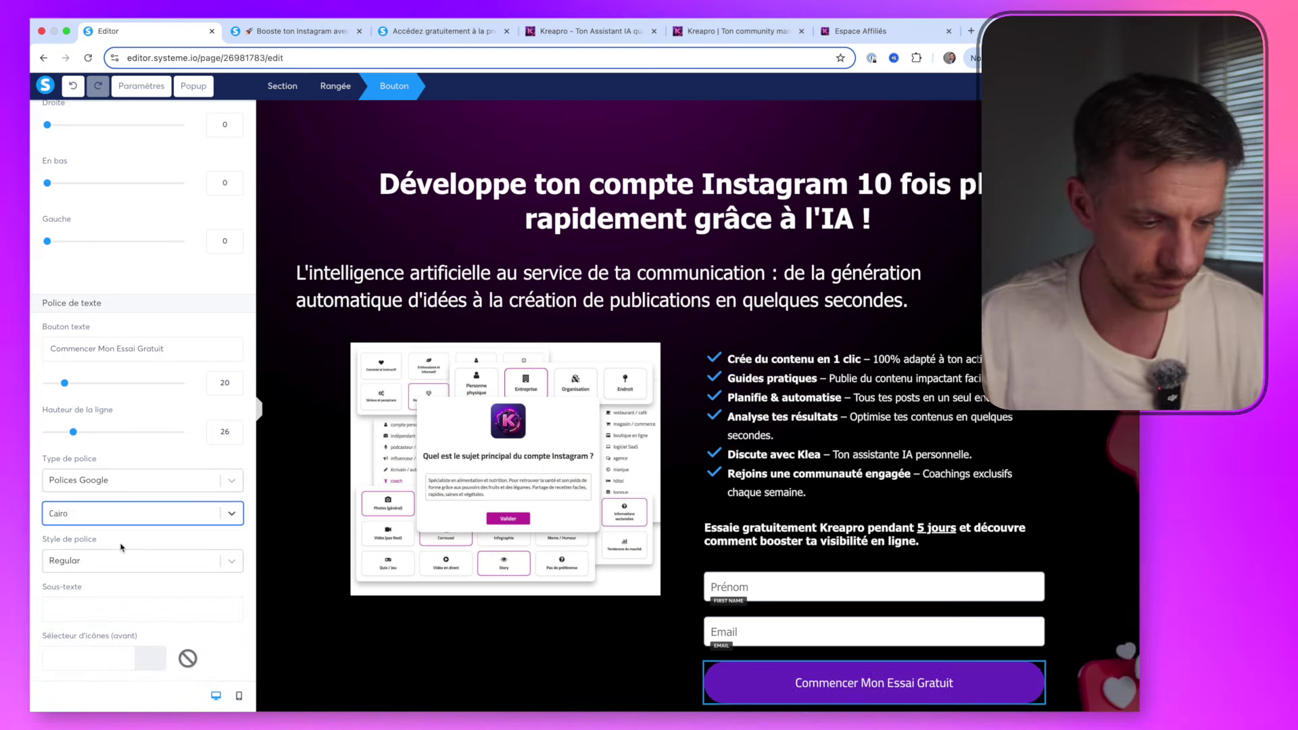
{"action": "scroll", "coordinate": [121, 547], "scroll_direction": "down", "scroll_amount": 3}
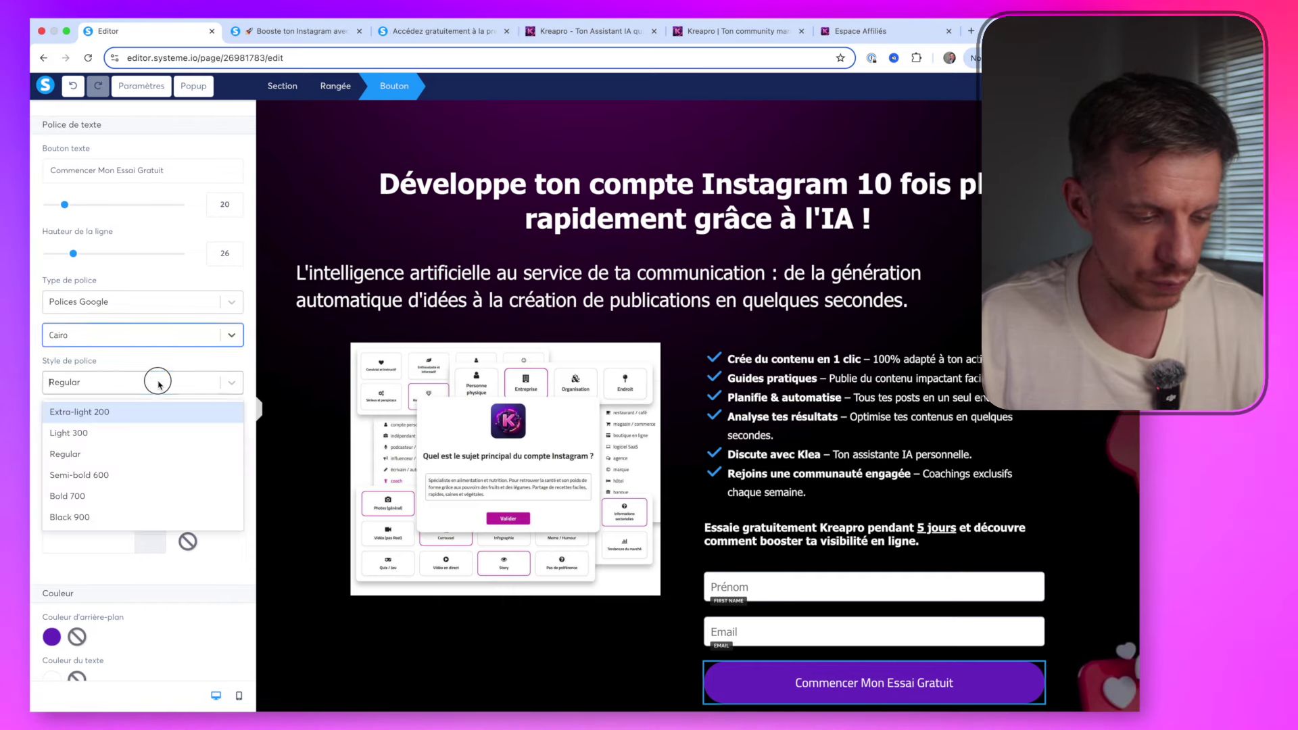
{"action": "left_click", "coordinate": [88, 518]}
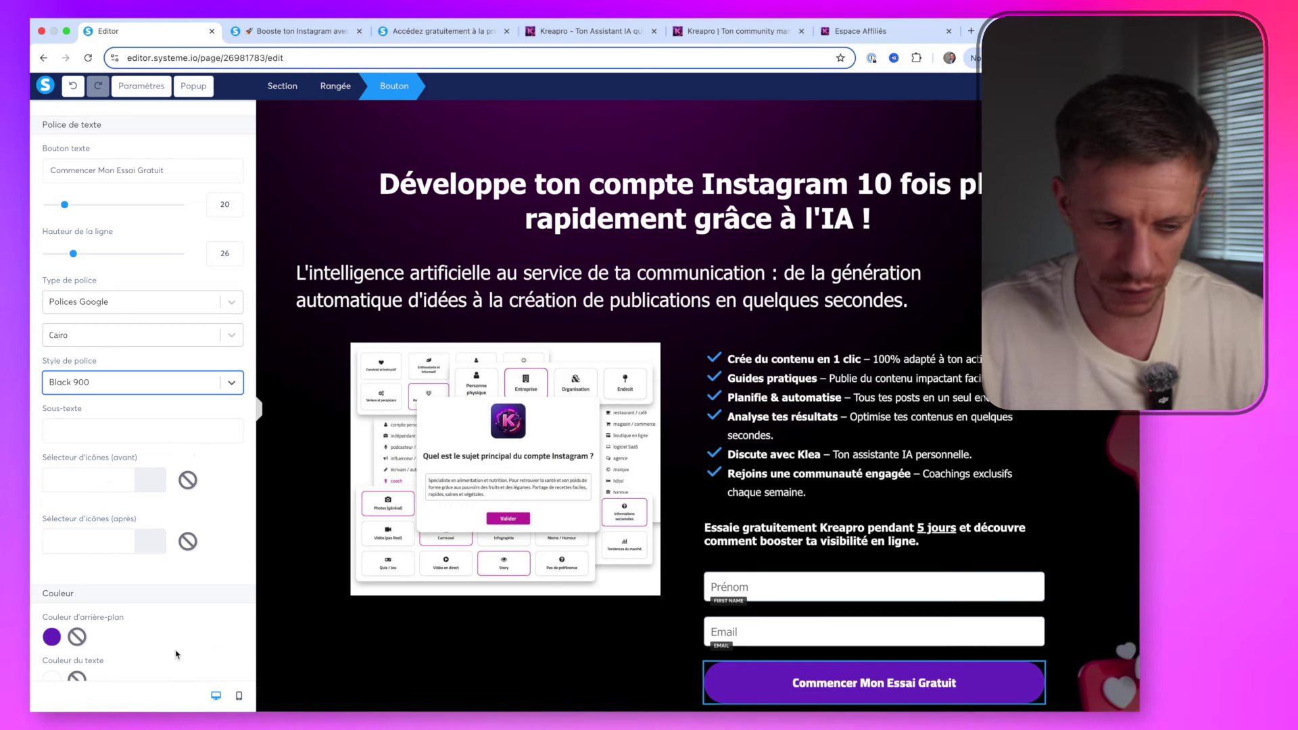
Add a chevron-double-right icon after the button's text
{"action": "left_click", "coordinate": [88, 541]}
{"action": "scroll", "coordinate": [95, 572], "scroll_direction": "down", "scroll_amount": 2}
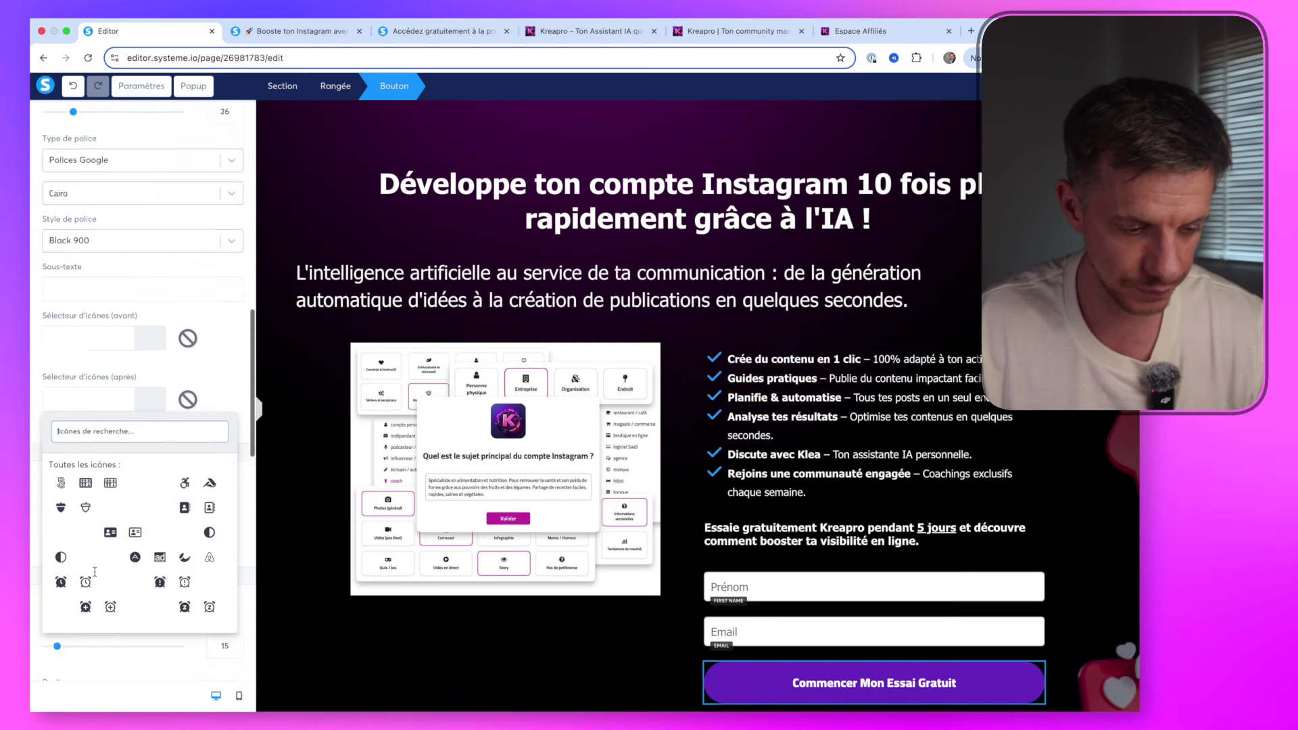
{"action": "scroll", "coordinate": [94, 572], "scroll_direction": "down", "scroll_amount": 1}
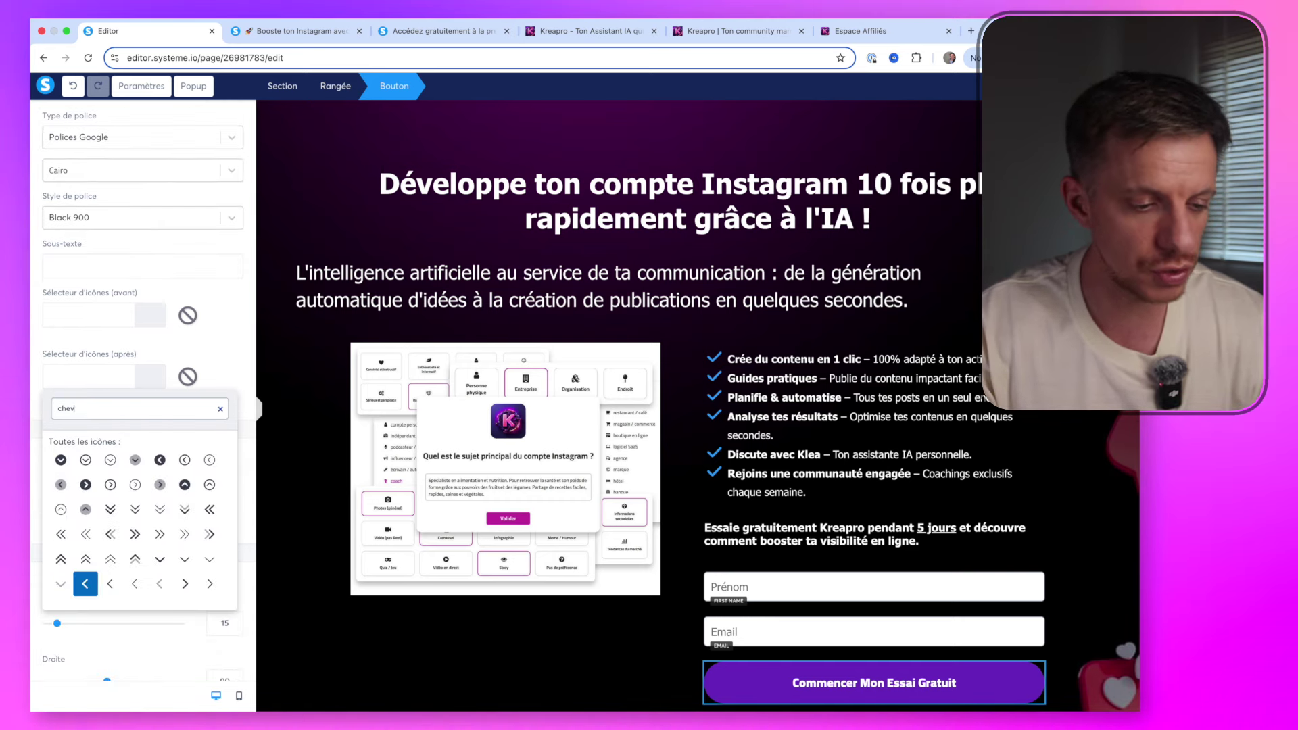
{"action": "left_click", "coordinate": [210, 534]}
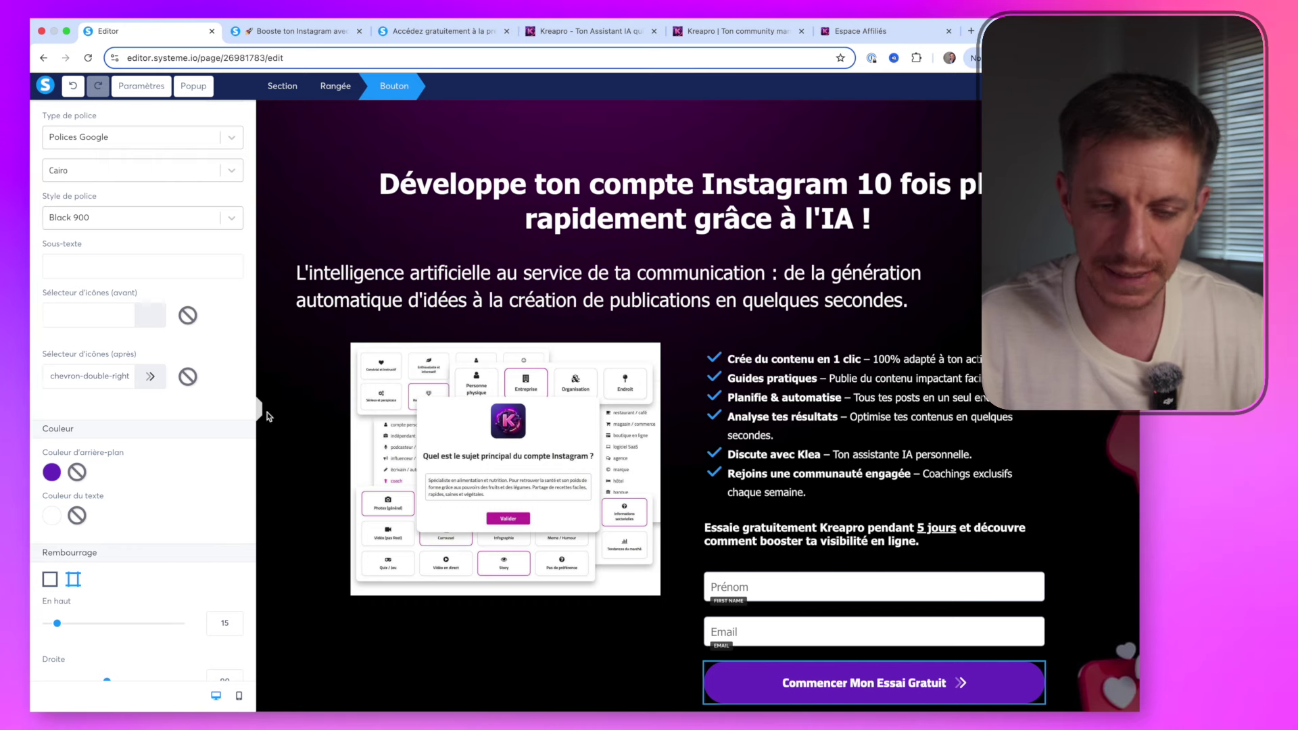
Examine the "Essayer gratuitement" button below the video on kreapro.fr, then return to the page editor and compare it with the form's button
{"action": "left_click", "coordinate": [572, 49]}
{"action": "scroll", "coordinate": [536, 369], "scroll_direction": "down", "scroll_amount": 5}
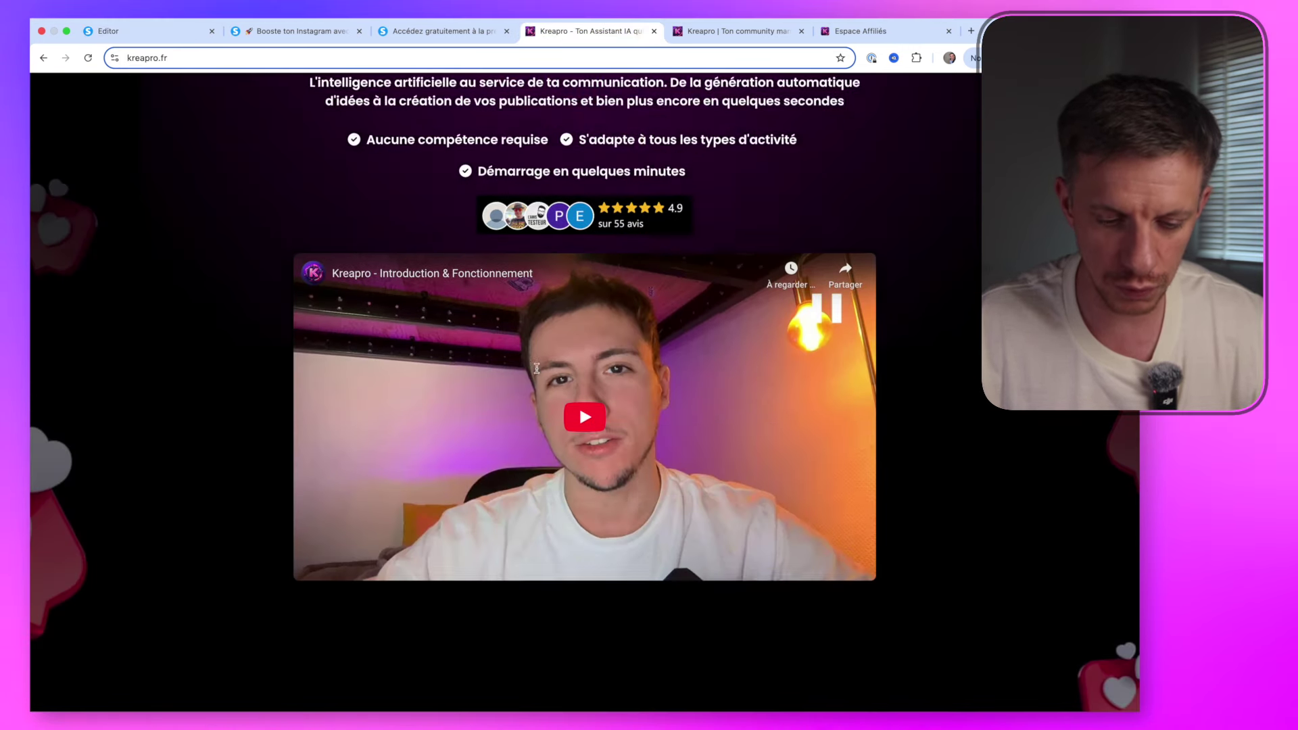
{"action": "scroll", "coordinate": [536, 368], "scroll_direction": "down", "scroll_amount": 9}
{"action": "scroll", "coordinate": [776, 296], "scroll_direction": "up", "scroll_amount": 4}
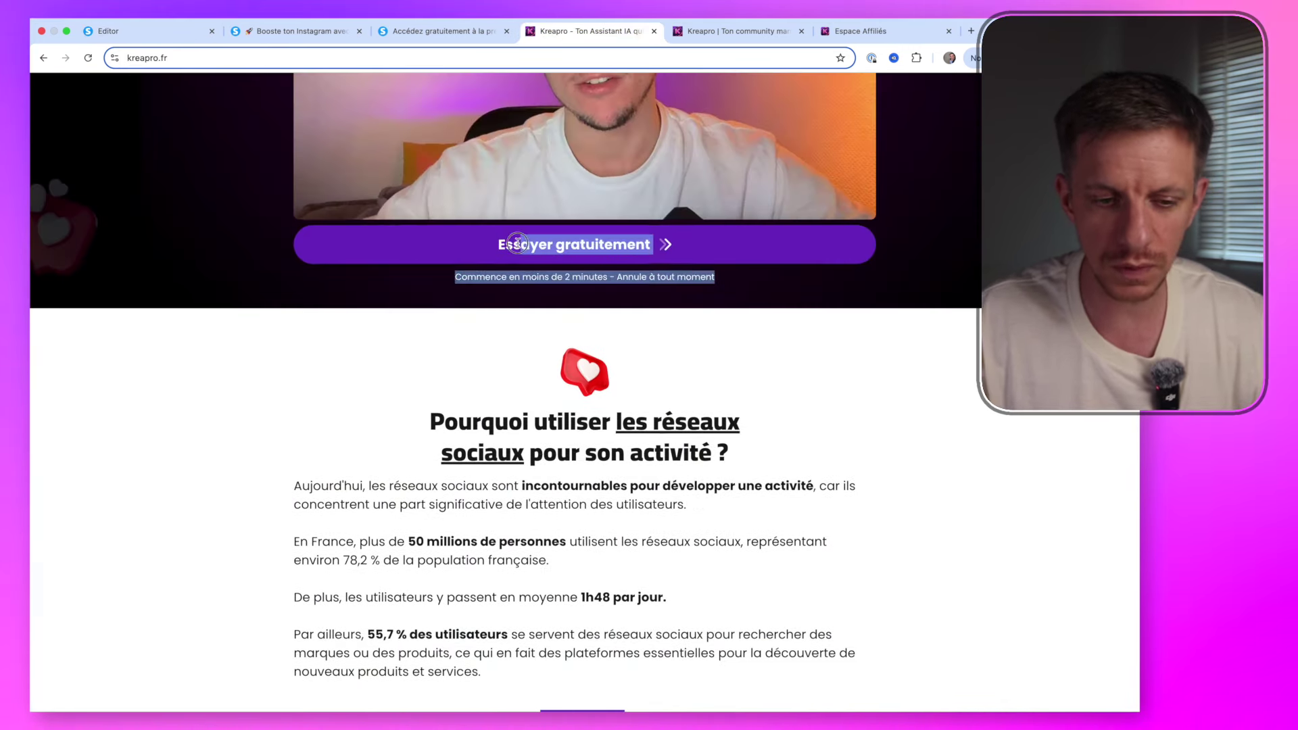
{"action": "left_click", "coordinate": [494, 347]}
{"action": "left_click_drag", "start_coordinate": [508, 356], "coordinate": [483, 257]}
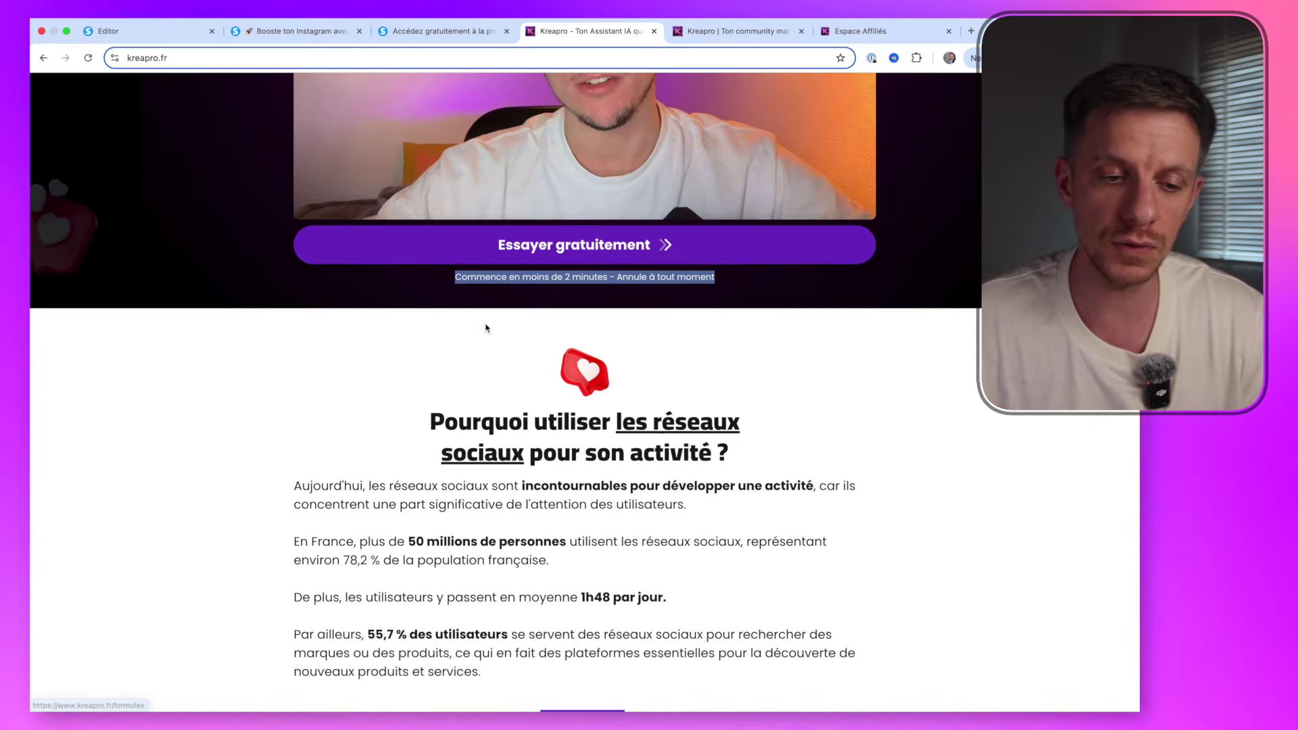
{"action": "scroll", "coordinate": [480, 352], "scroll_direction": "up", "scroll_amount": 3}
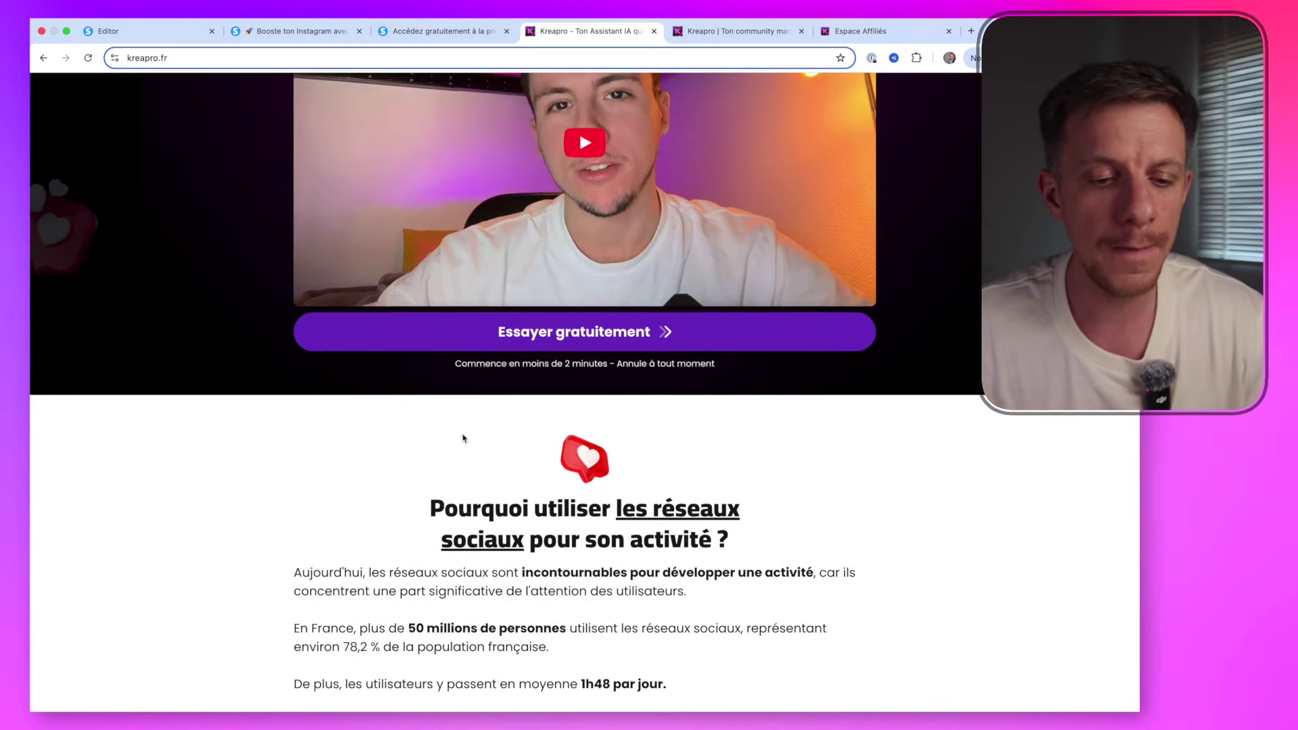
{"action": "scroll", "coordinate": [464, 438], "scroll_direction": "up", "scroll_amount": 8}
{"action": "scroll", "coordinate": [463, 439], "scroll_direction": "down", "scroll_amount": 5}
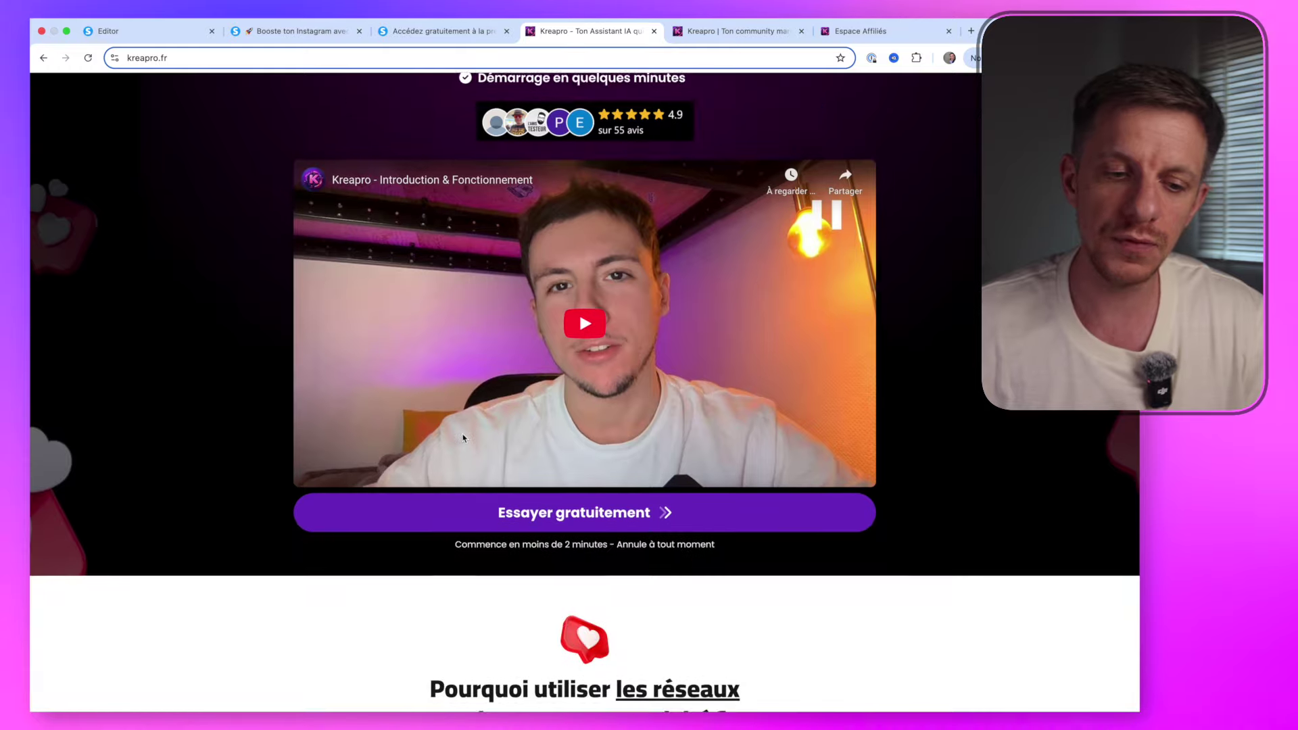
{"action": "scroll", "coordinate": [463, 438], "scroll_direction": "up", "scroll_amount": 1}
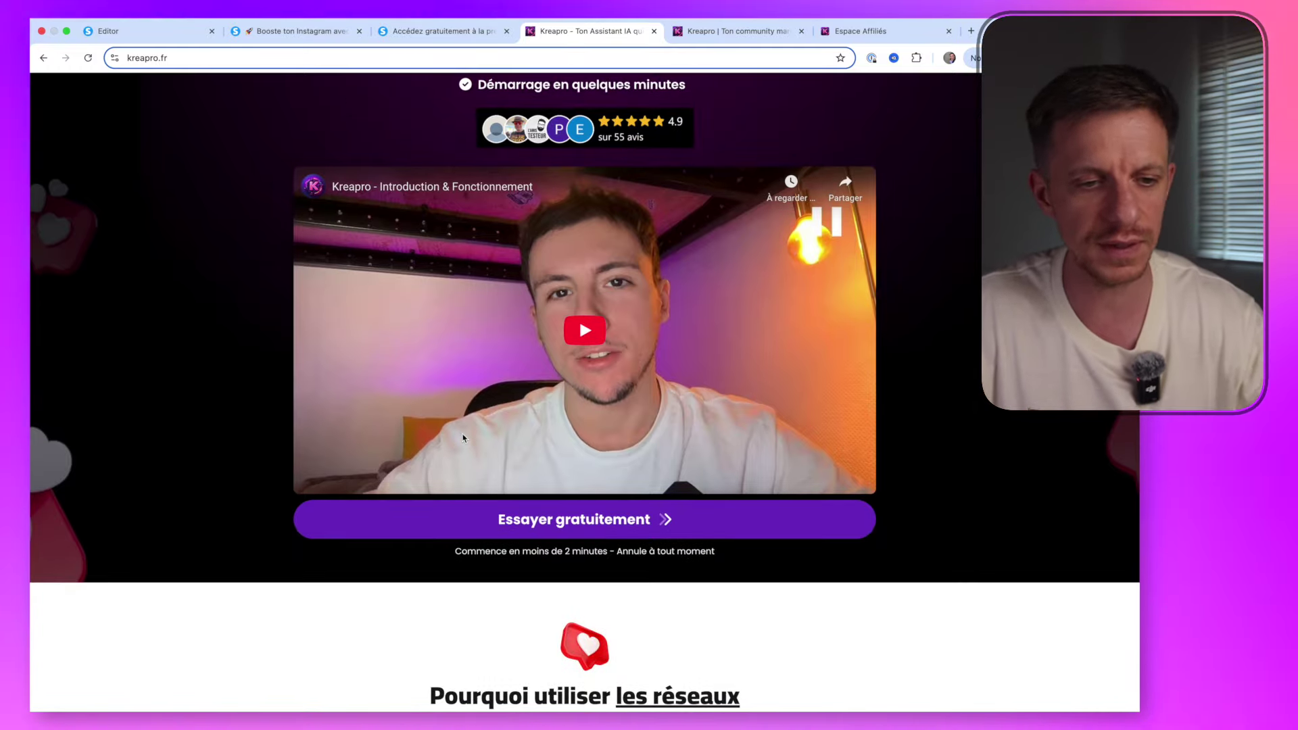
{"action": "left_click", "coordinate": [160, 31]}
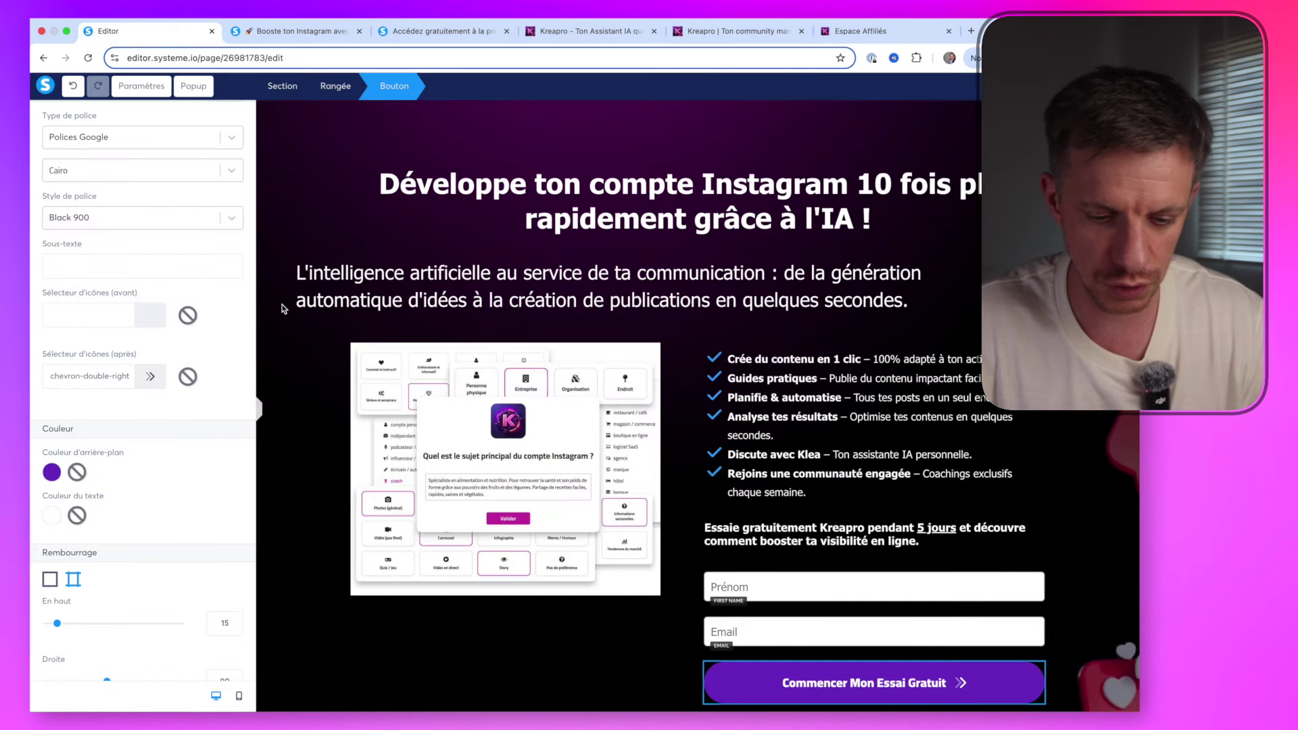
{"action": "left_click", "coordinate": [863, 517]}
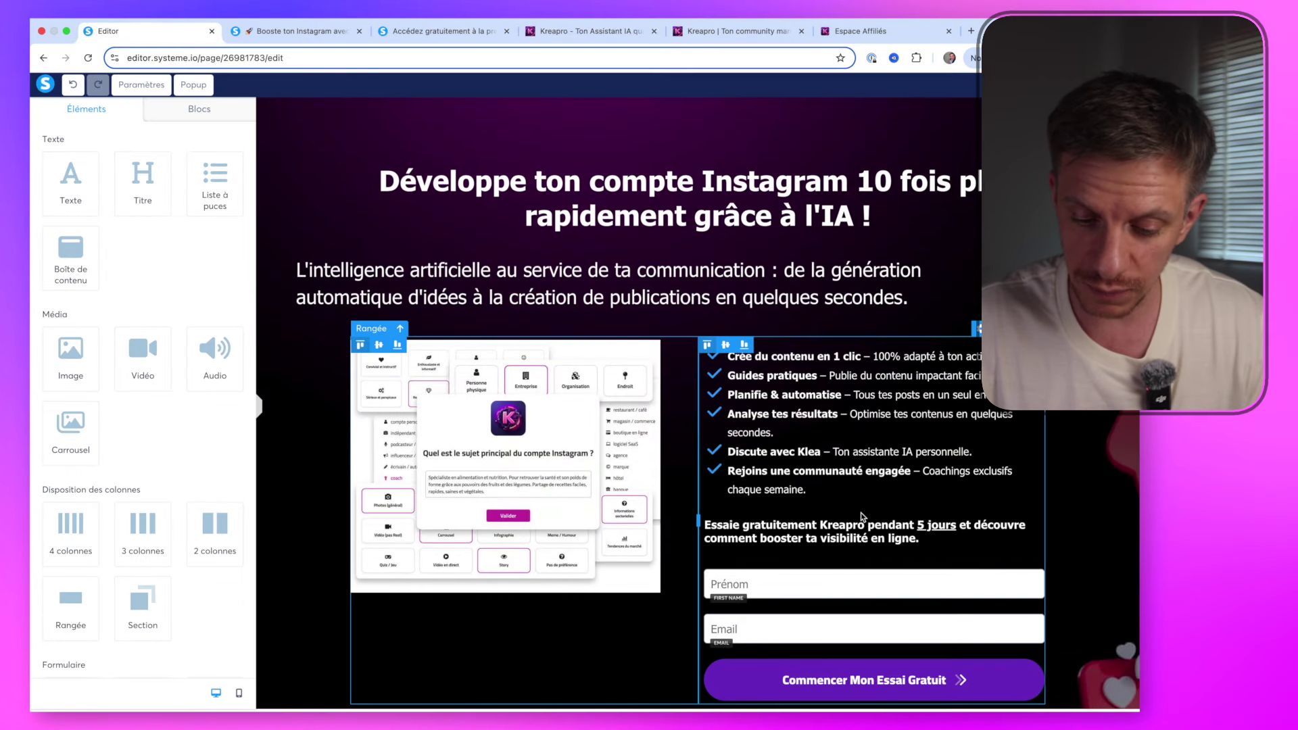
{"action": "scroll", "coordinate": [863, 516], "scroll_direction": "down", "scroll_amount": 1}
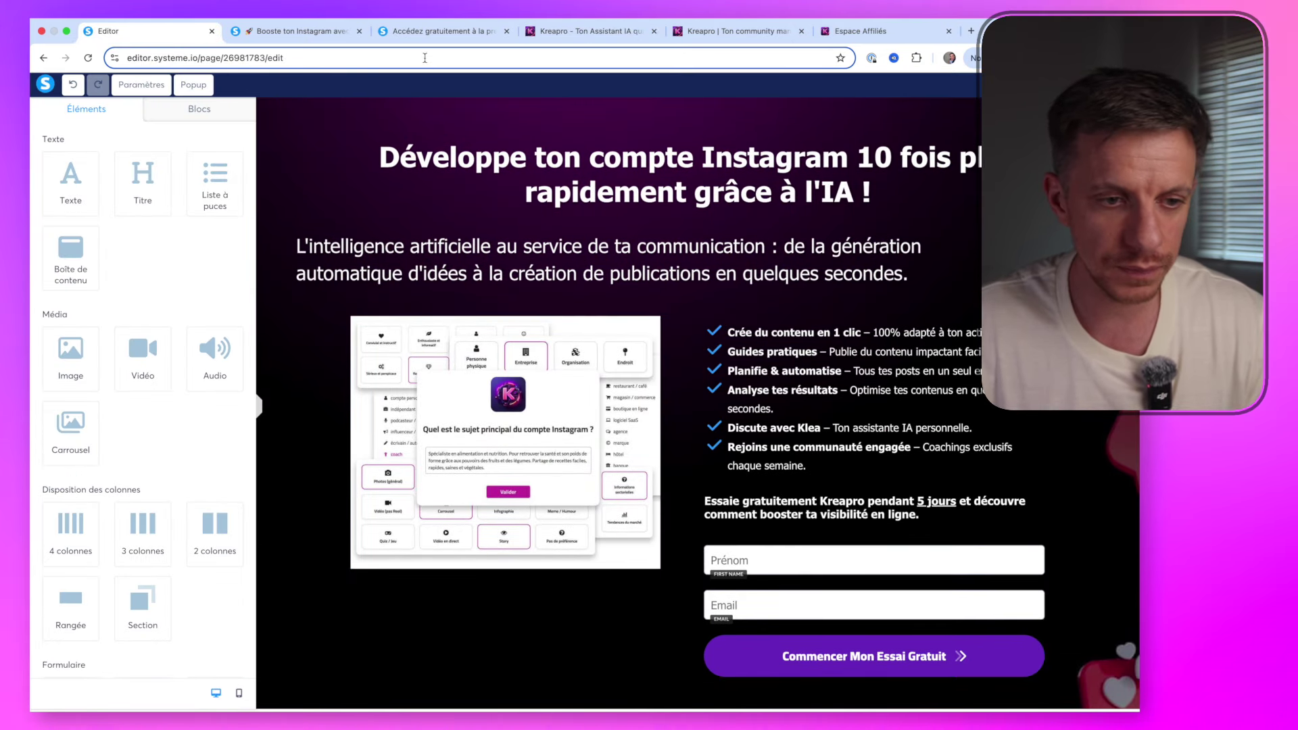
Check the bullet style on the example page, then give the editor's bullet list the two-tone check-circle icon in white
{"action": "left_click", "coordinate": [418, 33]}
{"action": "left_click", "coordinate": [297, 31]}
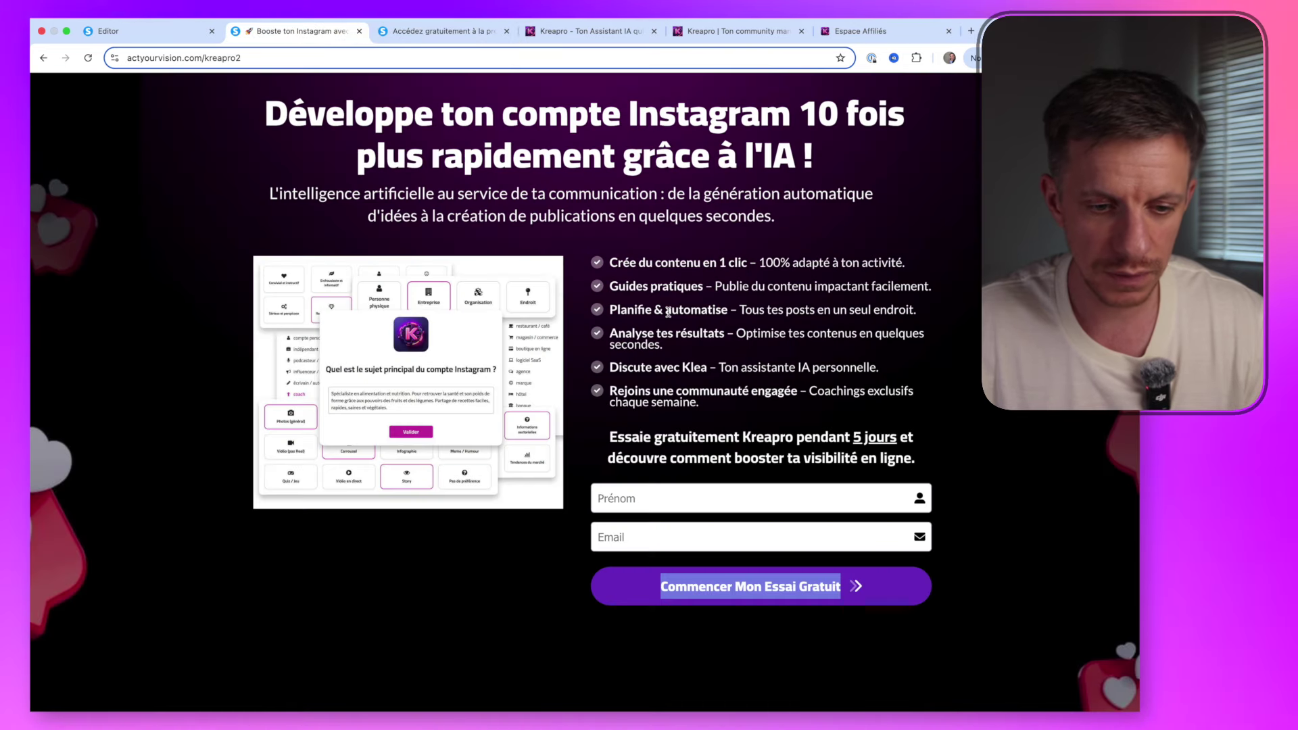
{"action": "left_click_drag", "start_coordinate": [631, 340], "coordinate": [602, 318]}
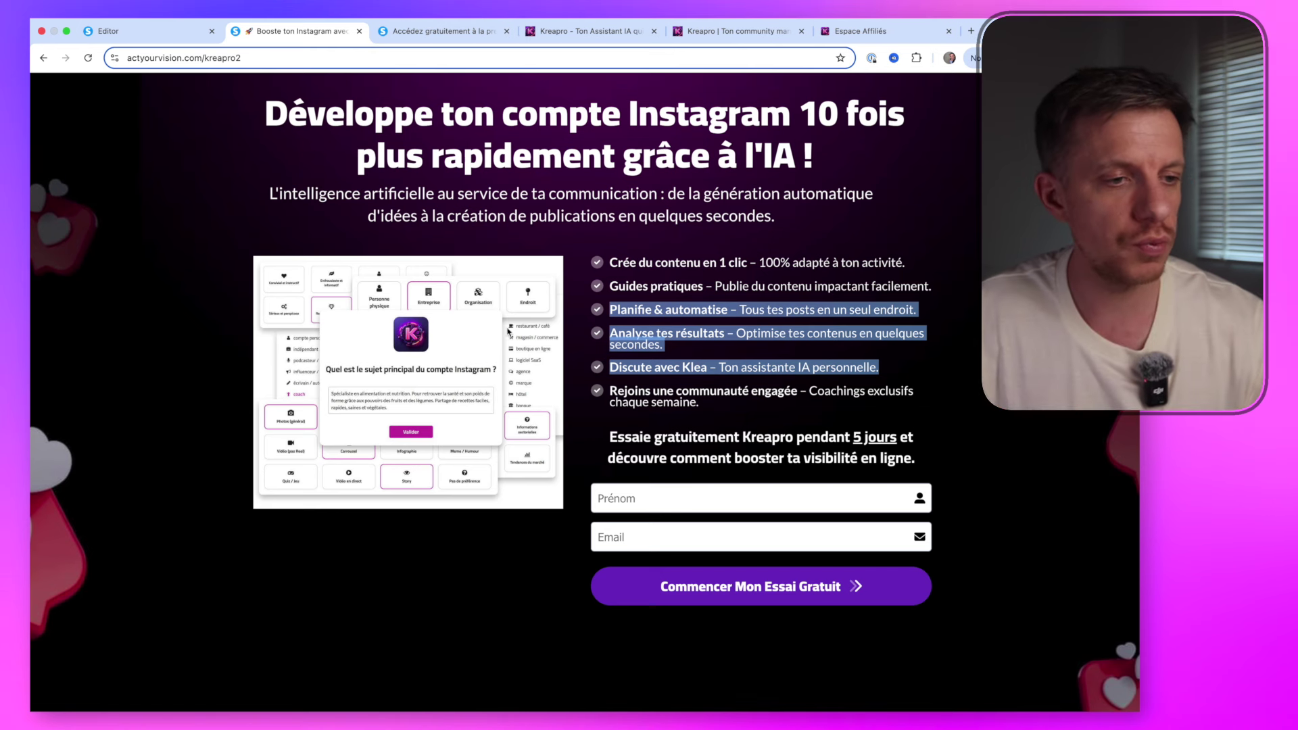
{"action": "left_click", "coordinate": [159, 40]}
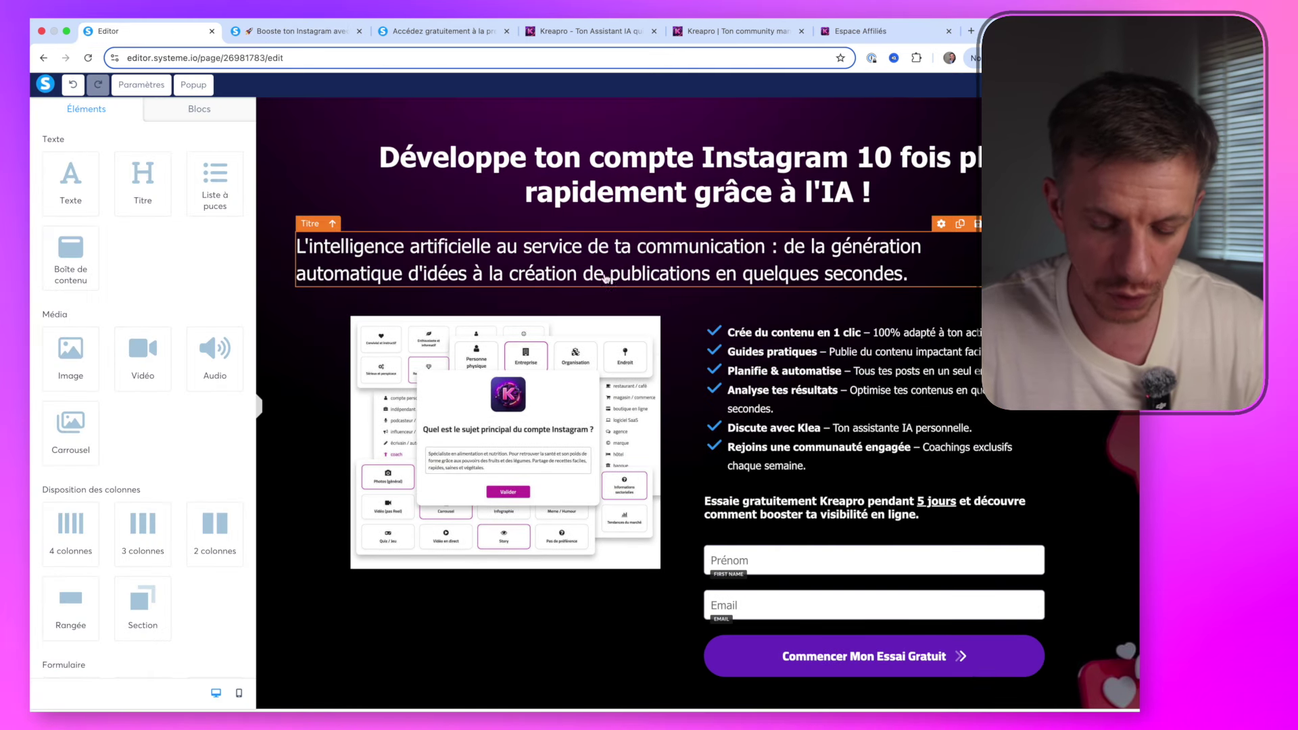
{"action": "double_click", "coordinate": [784, 341]}
{"action": "scroll", "coordinate": [111, 351], "scroll_direction": "down", "scroll_amount": 5}
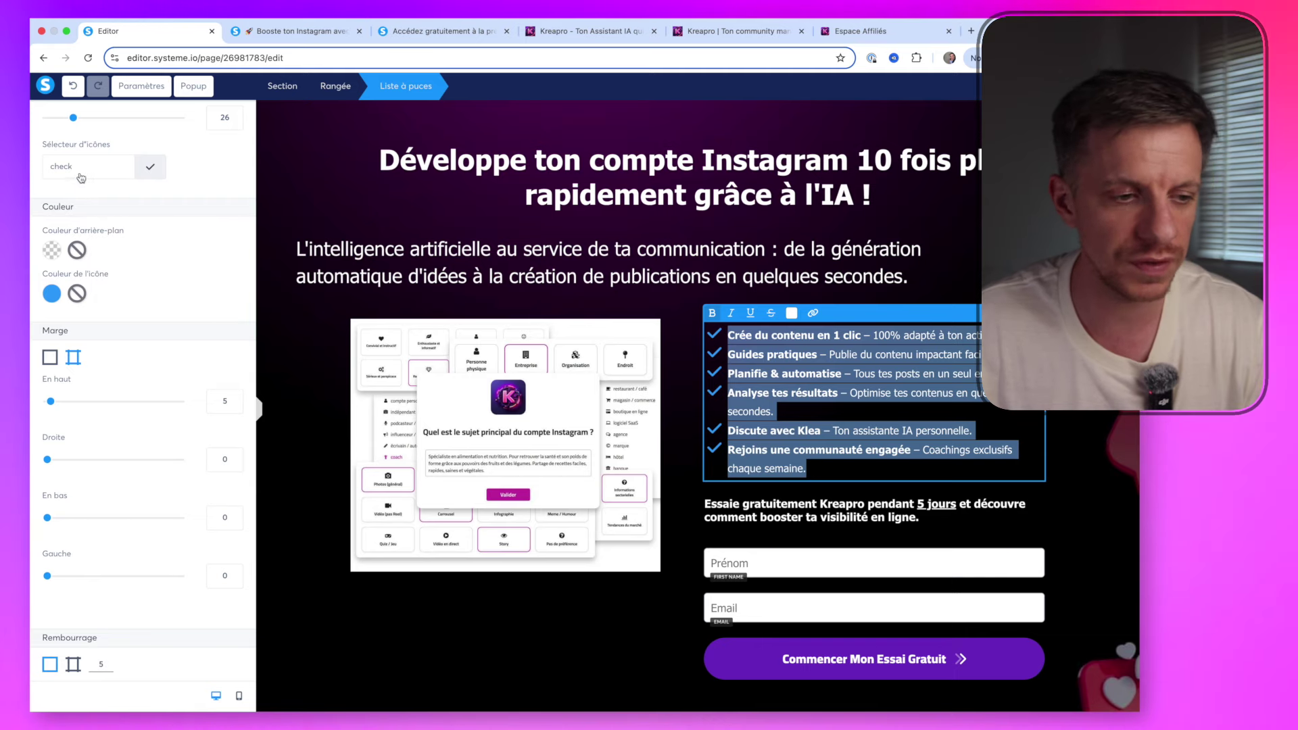
{"action": "left_click", "coordinate": [82, 171]}
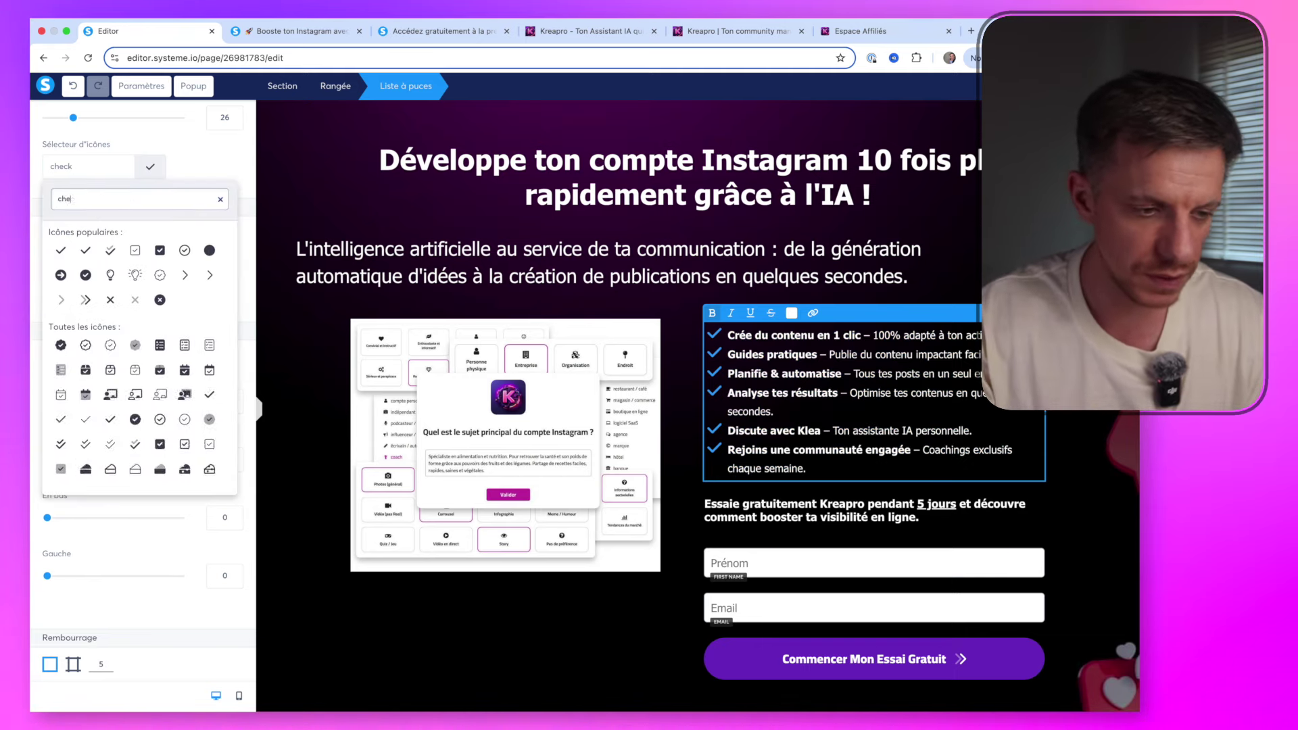
{"action": "type", "text": "check"}
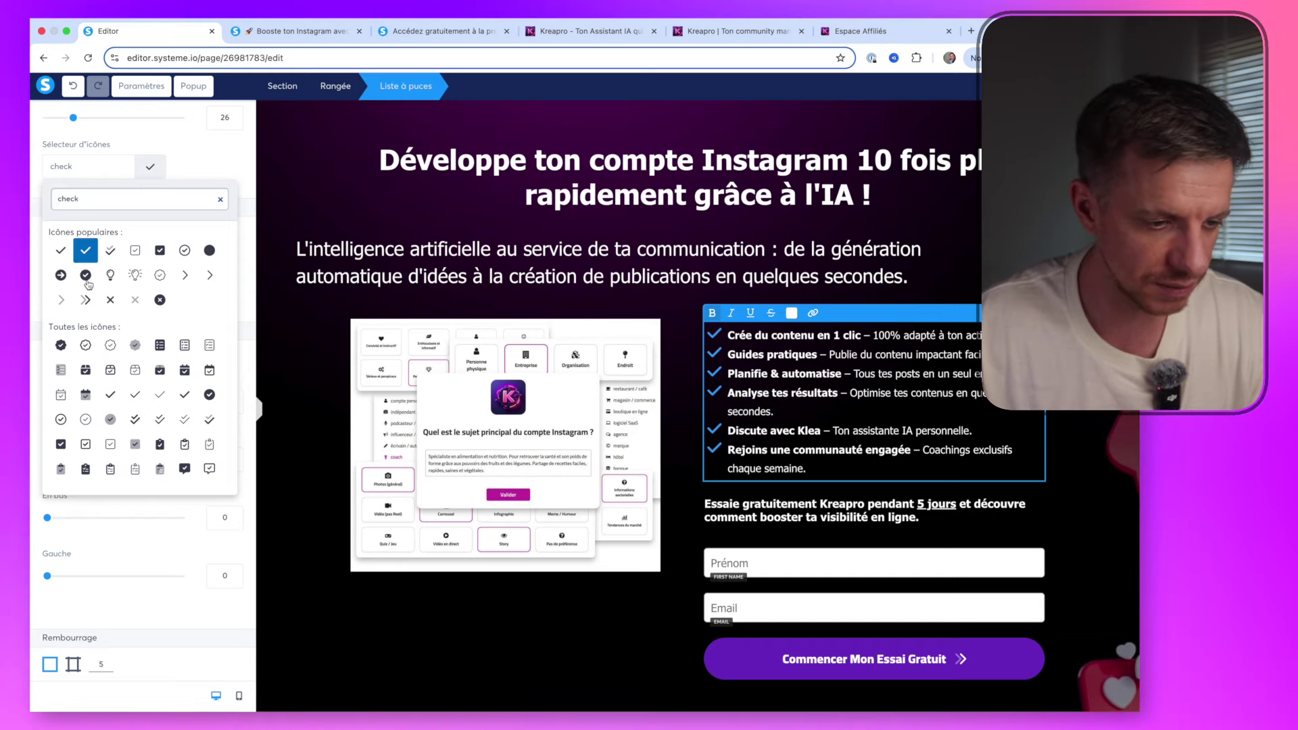
{"action": "left_click", "coordinate": [98, 420]}
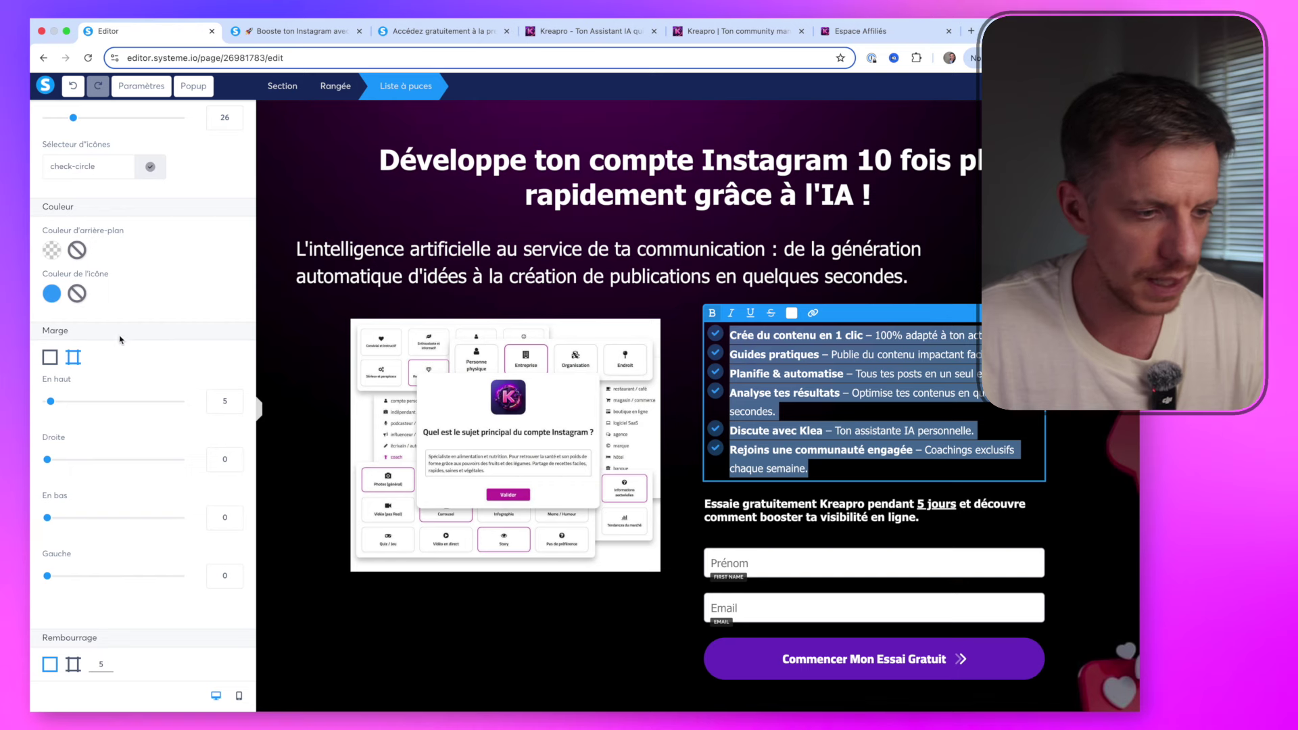
{"action": "left_click", "coordinate": [52, 294]}
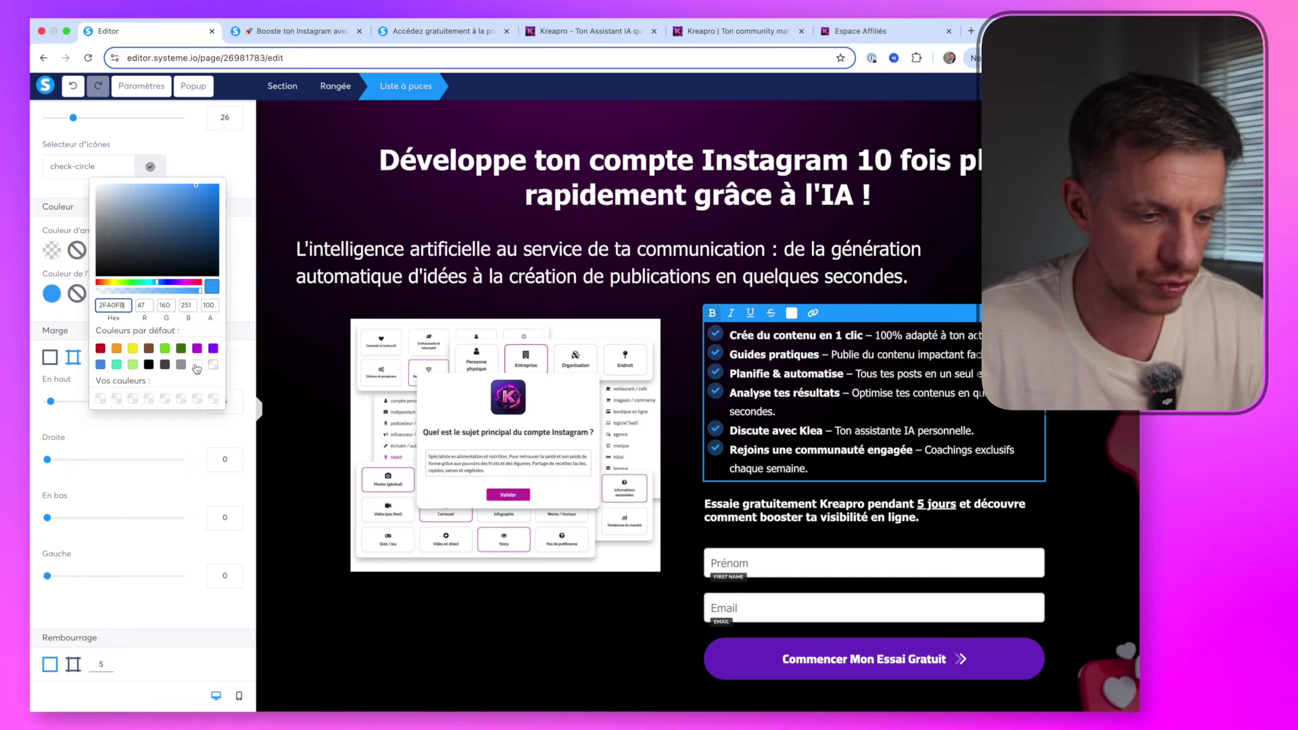
{"action": "left_click", "coordinate": [314, 347]}
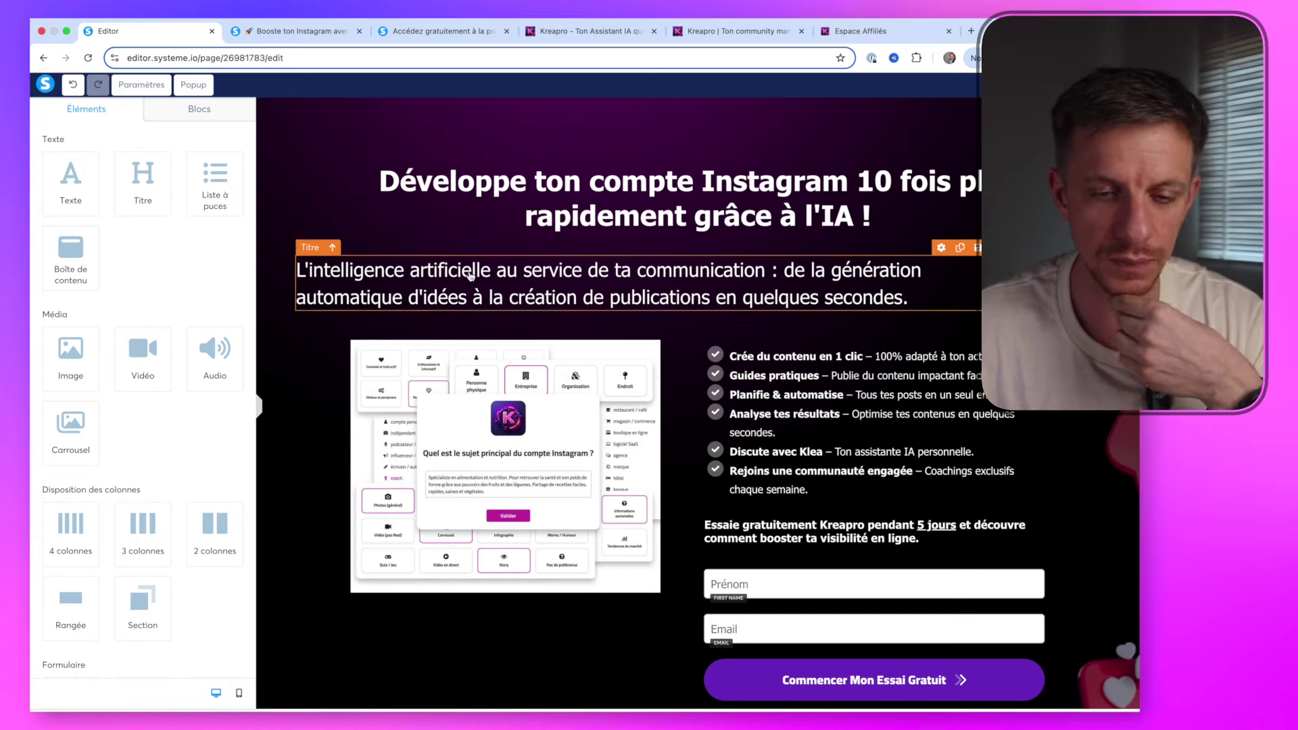
Check the brand's title font on the Typographie page, then set the main headline to the Google font Cairo, Black 900
{"action": "left_click", "coordinate": [883, 31]}
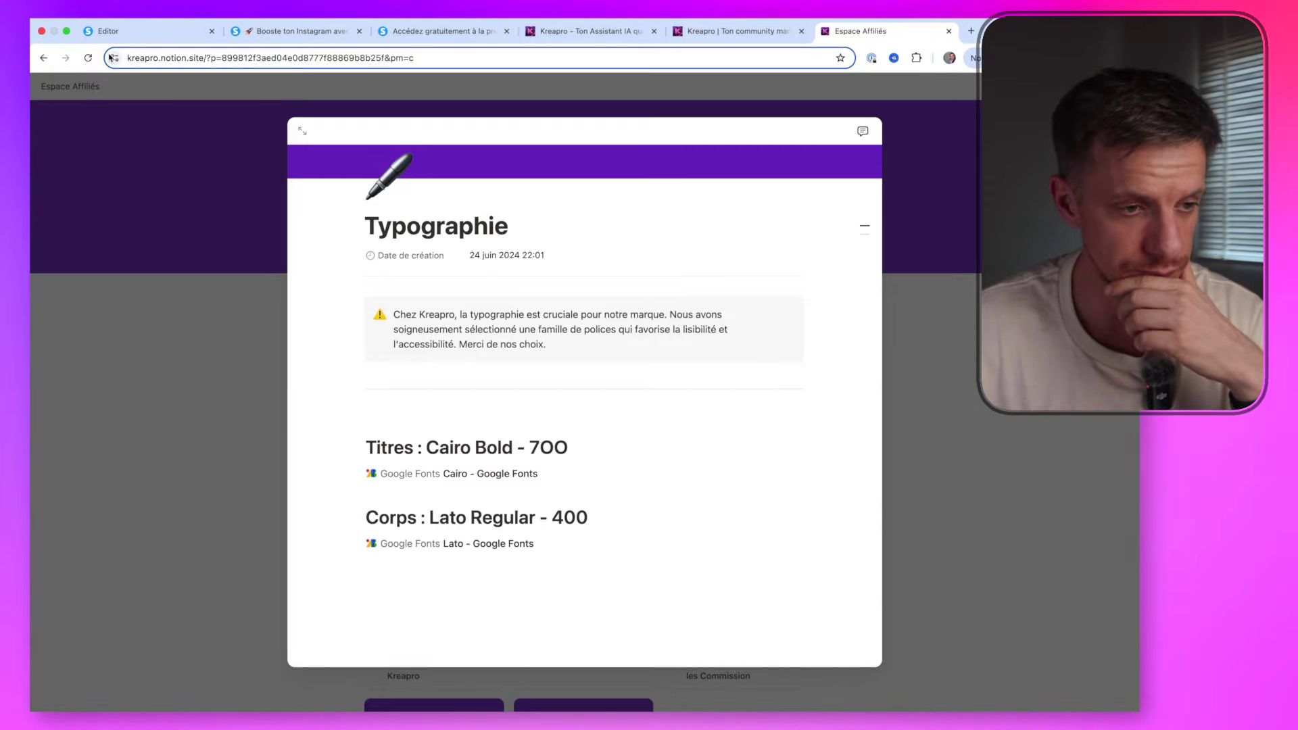
{"action": "left_click", "coordinate": [134, 31]}
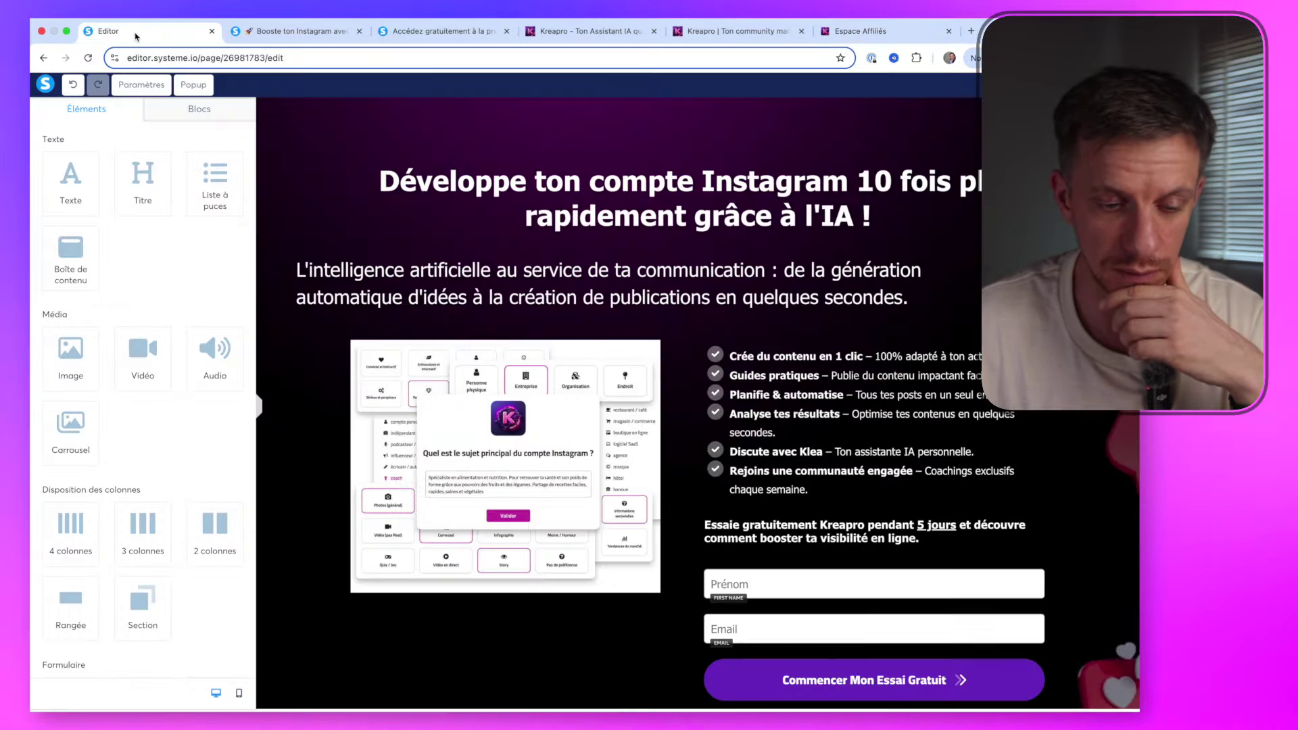
{"action": "triple_click", "coordinate": [501, 209]}
{"action": "scroll", "coordinate": [121, 206], "scroll_direction": "down", "scroll_amount": 3}
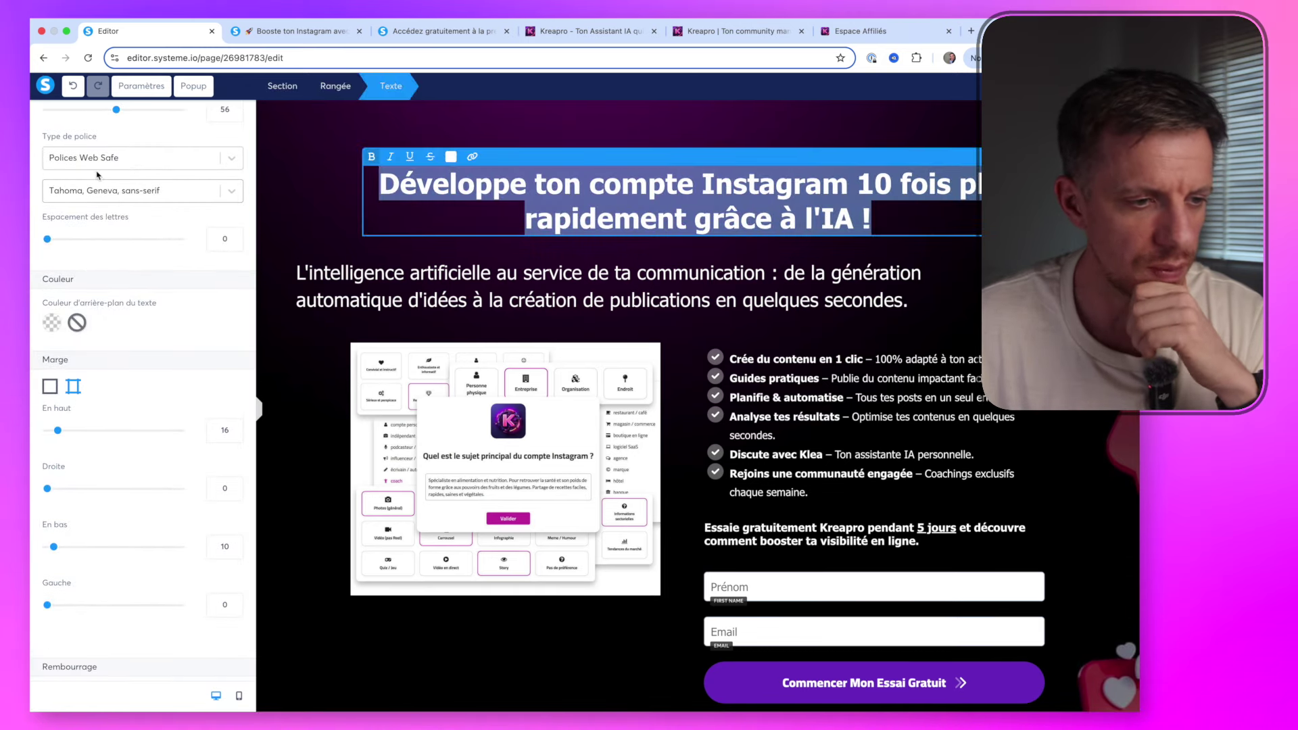
{"action": "left_click", "coordinate": [92, 164]}
{"action": "left_click", "coordinate": [91, 245]}
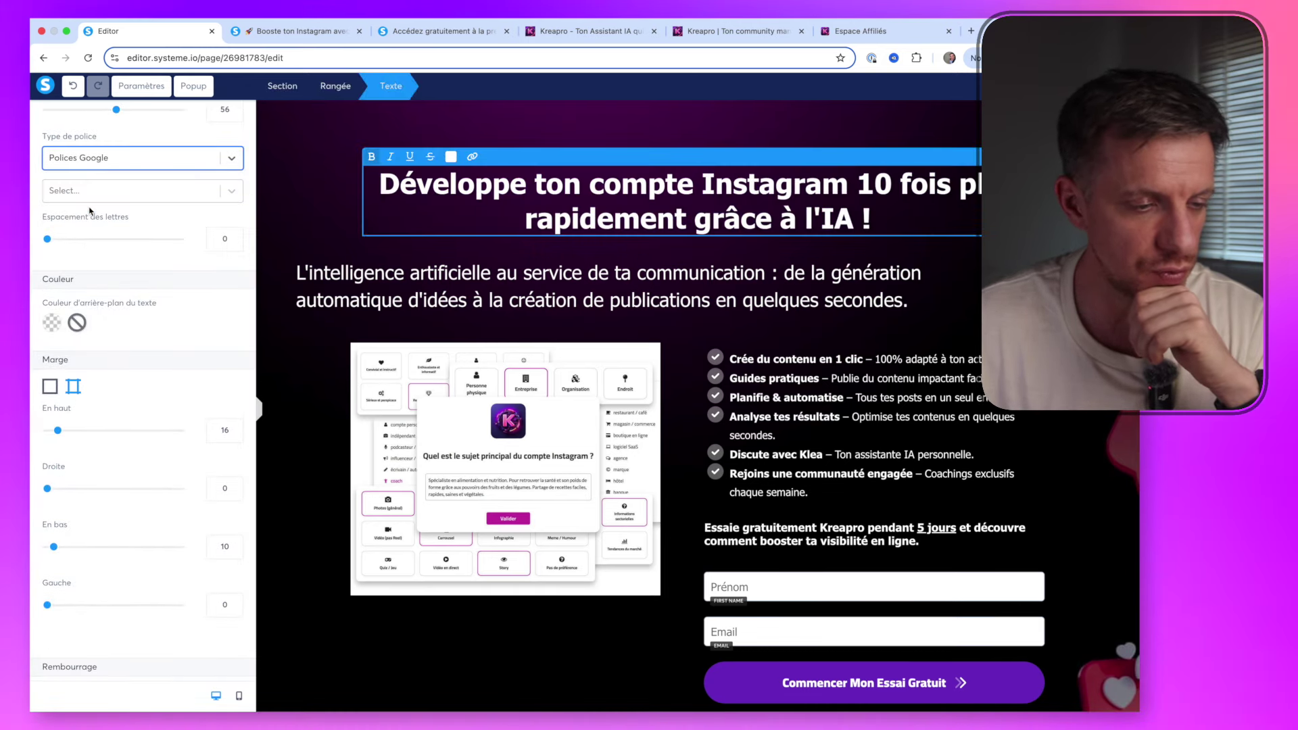
{"action": "left_click", "coordinate": [86, 192]}
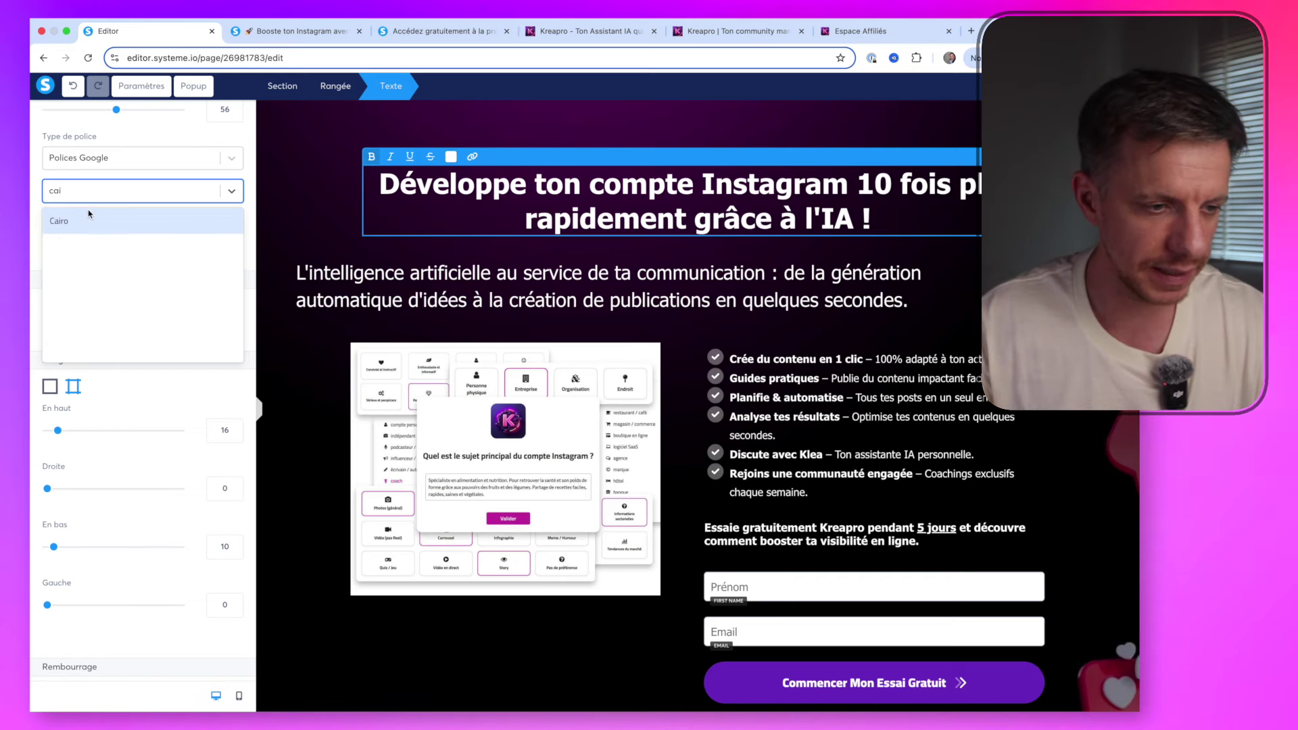
{"action": "left_click", "coordinate": [89, 220]}
{"action": "left_click", "coordinate": [100, 243]}
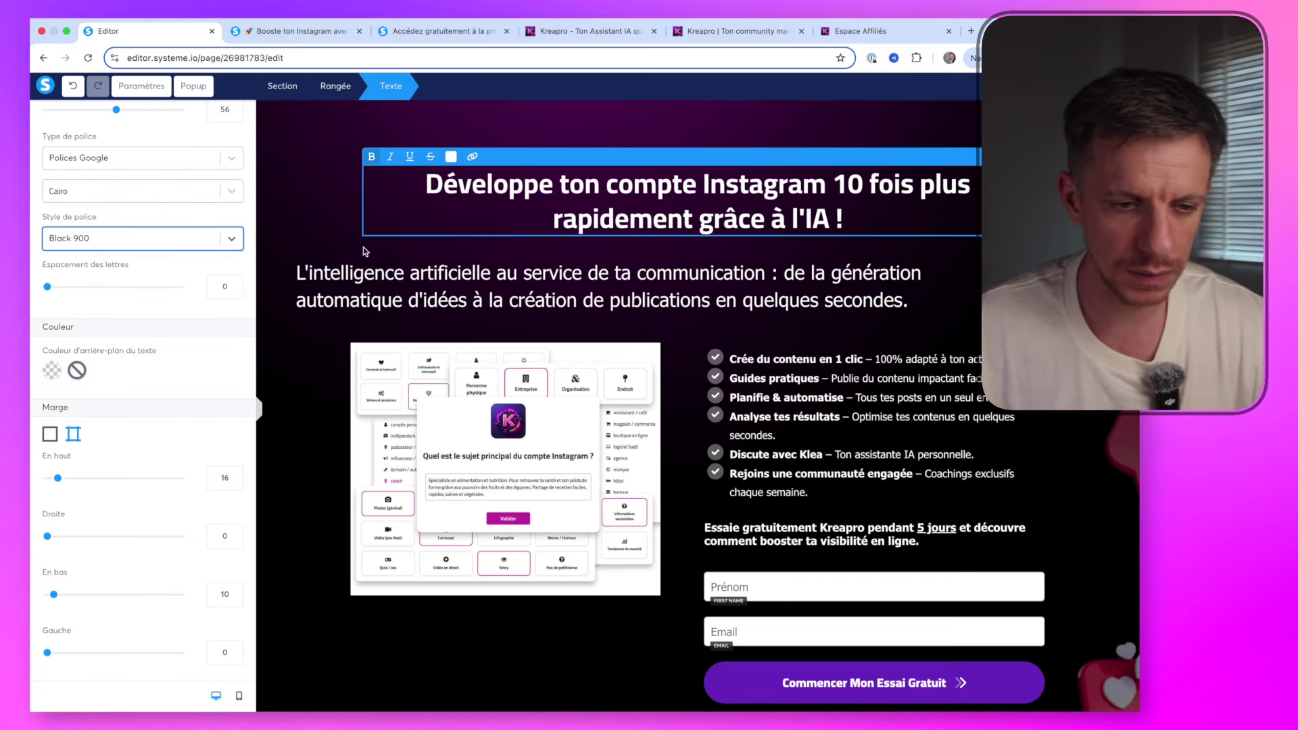
Make the main headline bold, then compare its look with the titles on the kreapro.fr home page
{"action": "triple_click", "coordinate": [429, 202]}
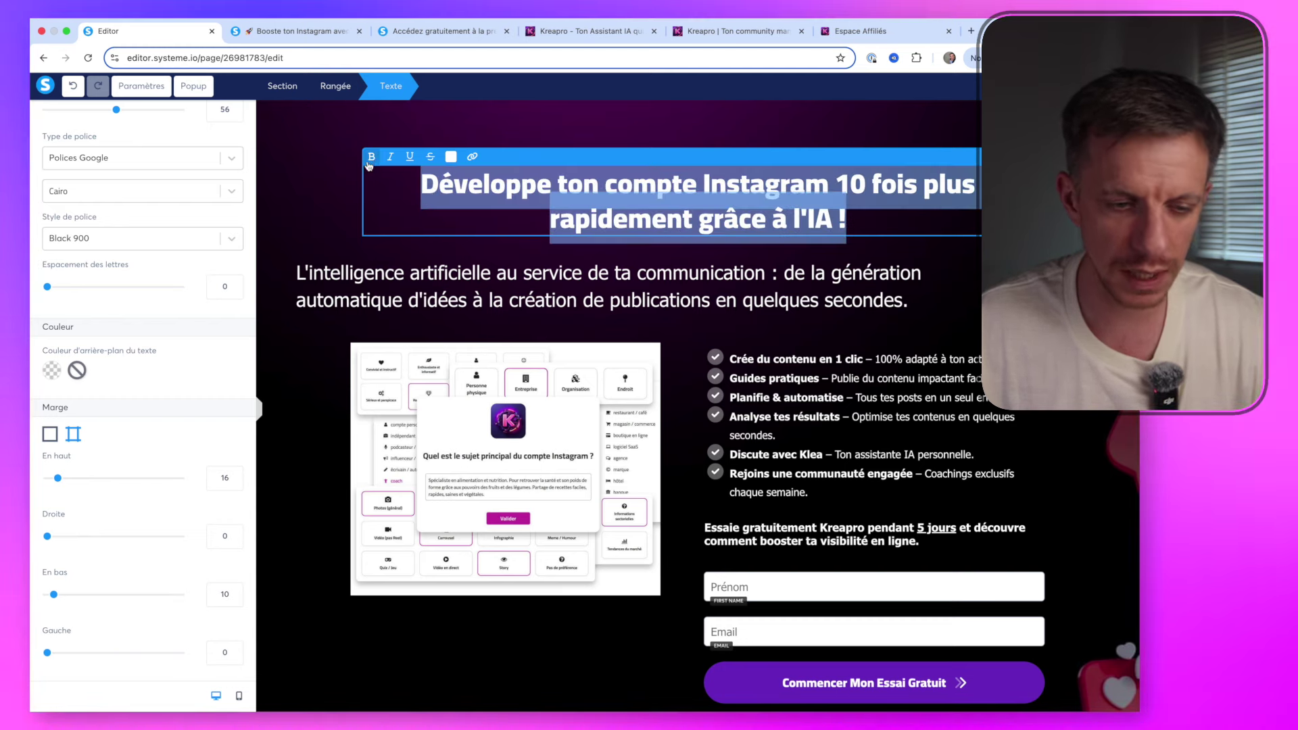
{"action": "left_click", "coordinate": [331, 250]}
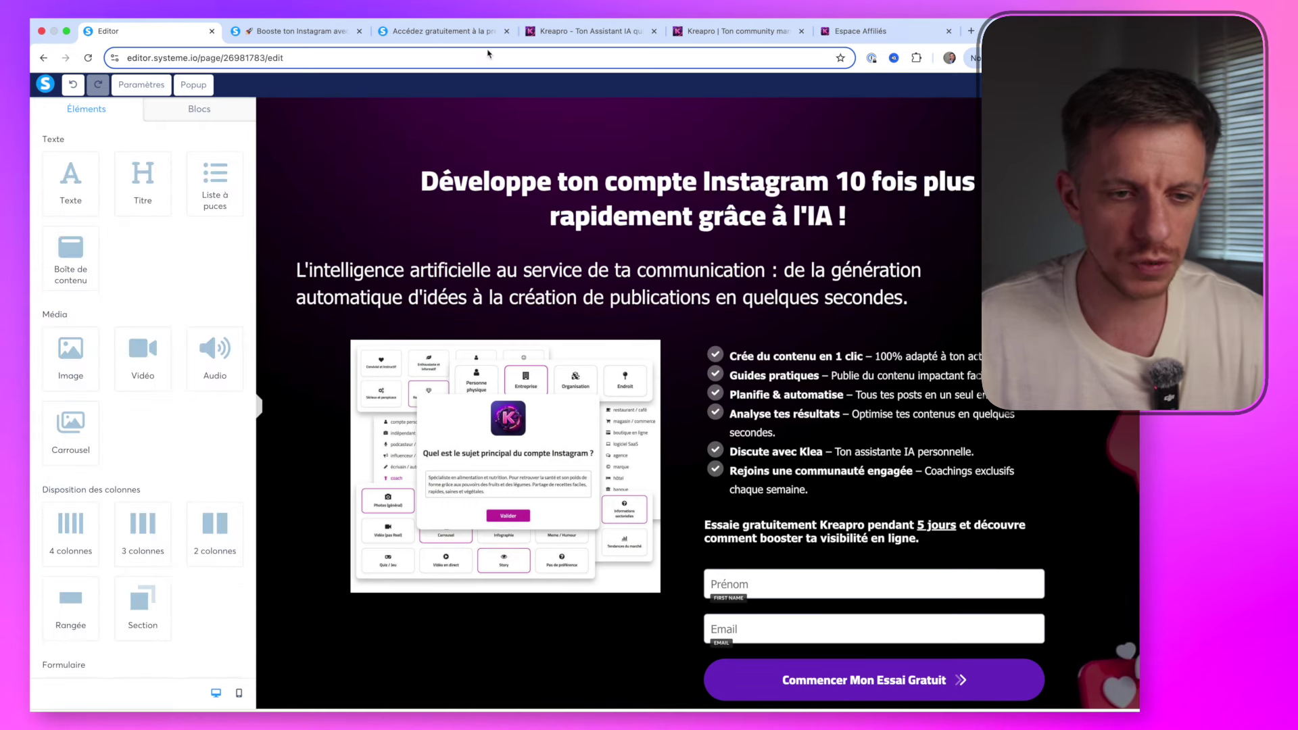
{"action": "left_click", "coordinate": [571, 32]}
{"action": "scroll", "coordinate": [582, 142], "scroll_direction": "up", "scroll_amount": 6}
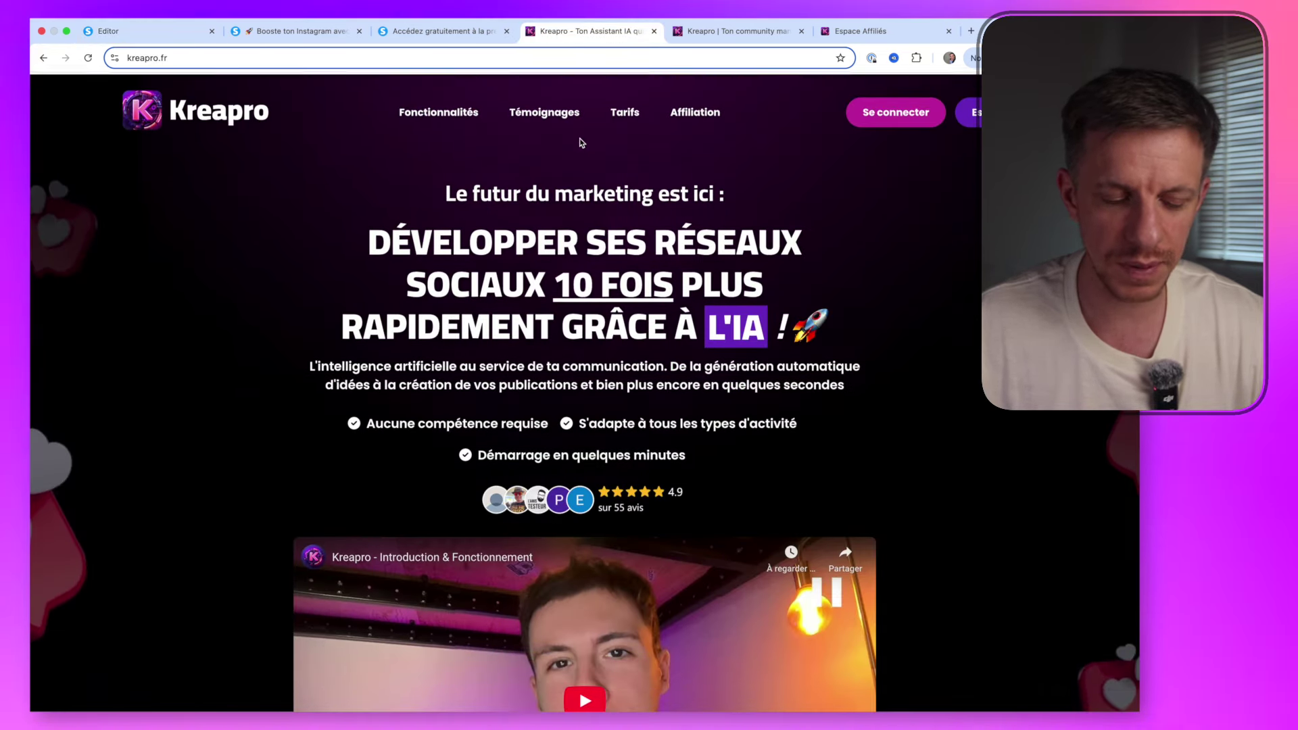
{"action": "scroll", "coordinate": [582, 143], "scroll_direction": "down", "scroll_amount": 15}
{"action": "scroll", "coordinate": [575, 203], "scroll_direction": "down", "scroll_amount": 8}
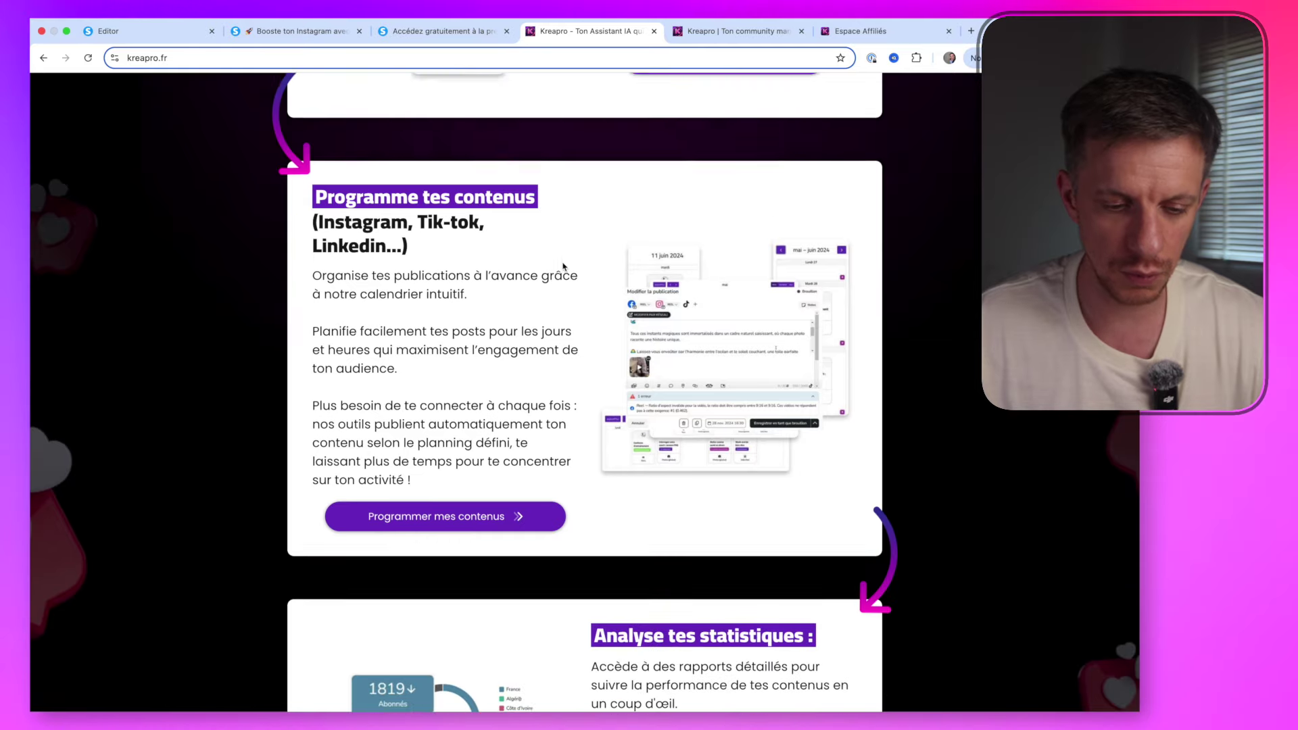
{"action": "scroll", "coordinate": [561, 267], "scroll_direction": "up", "scroll_amount": 8}
{"action": "scroll", "coordinate": [563, 267], "scroll_direction": "up", "scroll_amount": 15}
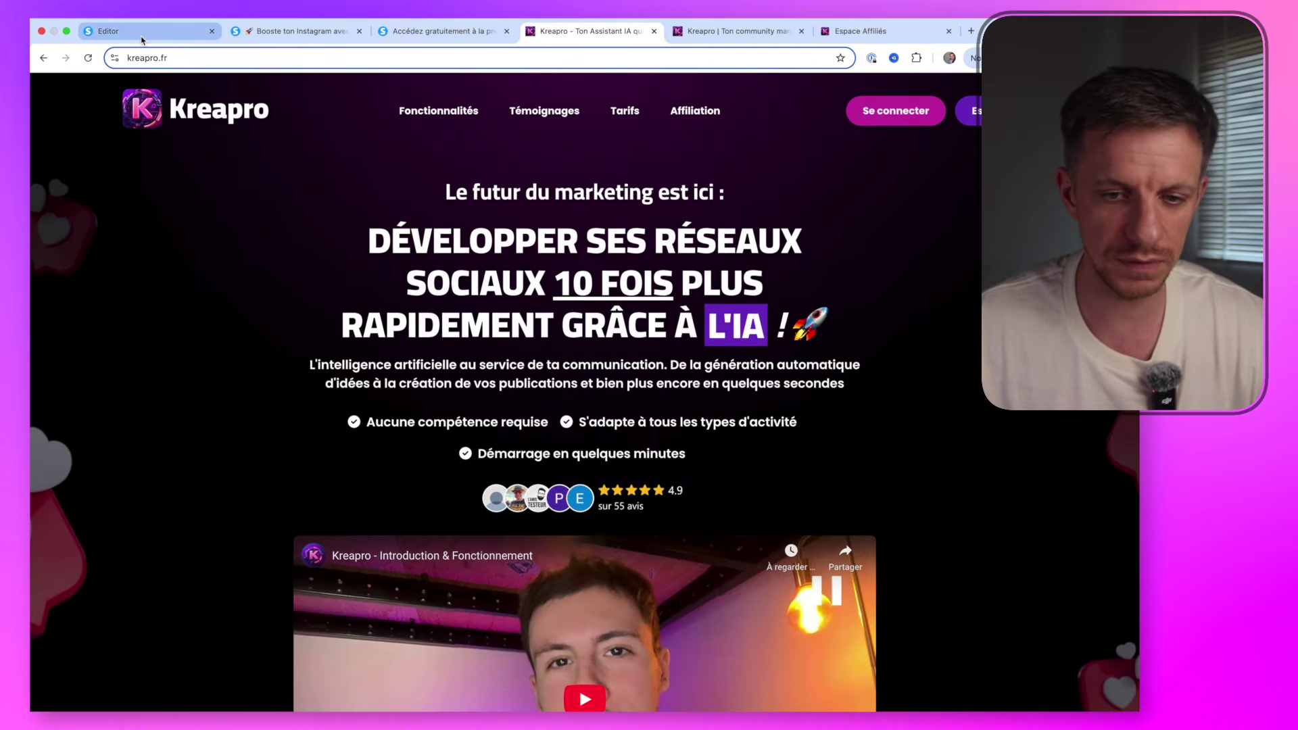
Check the brand's body font on the Typographie page, then set the editor's subtitle under the headline to the Google font Lato
{"action": "left_click", "coordinate": [142, 35]}
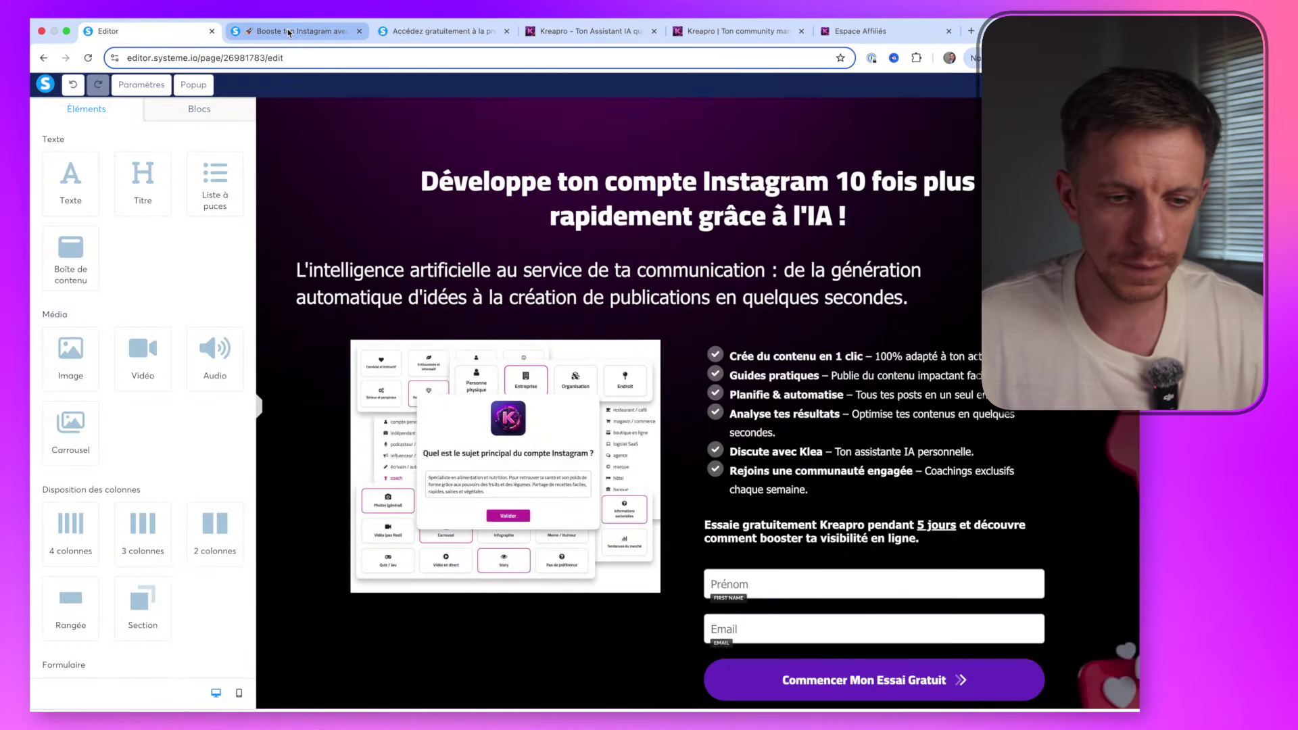
{"action": "left_click", "coordinate": [857, 31]}
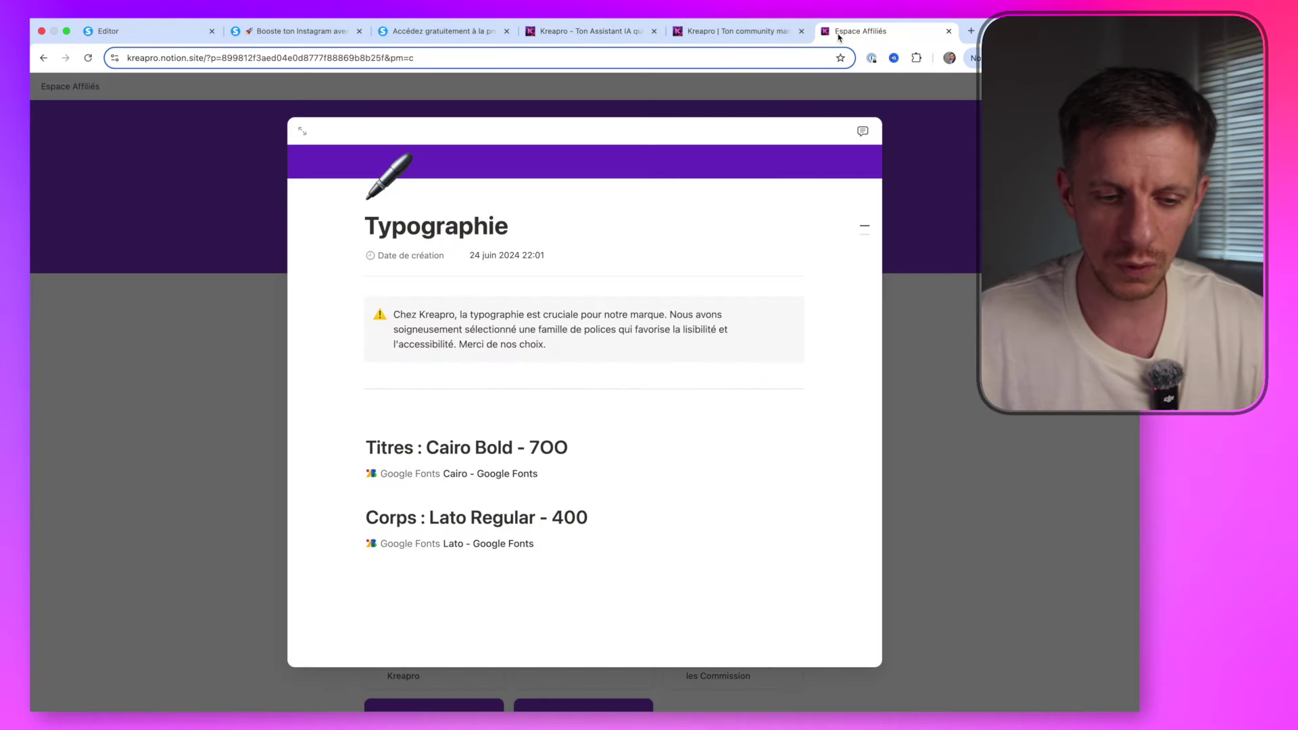
{"action": "left_click", "coordinate": [108, 31]}
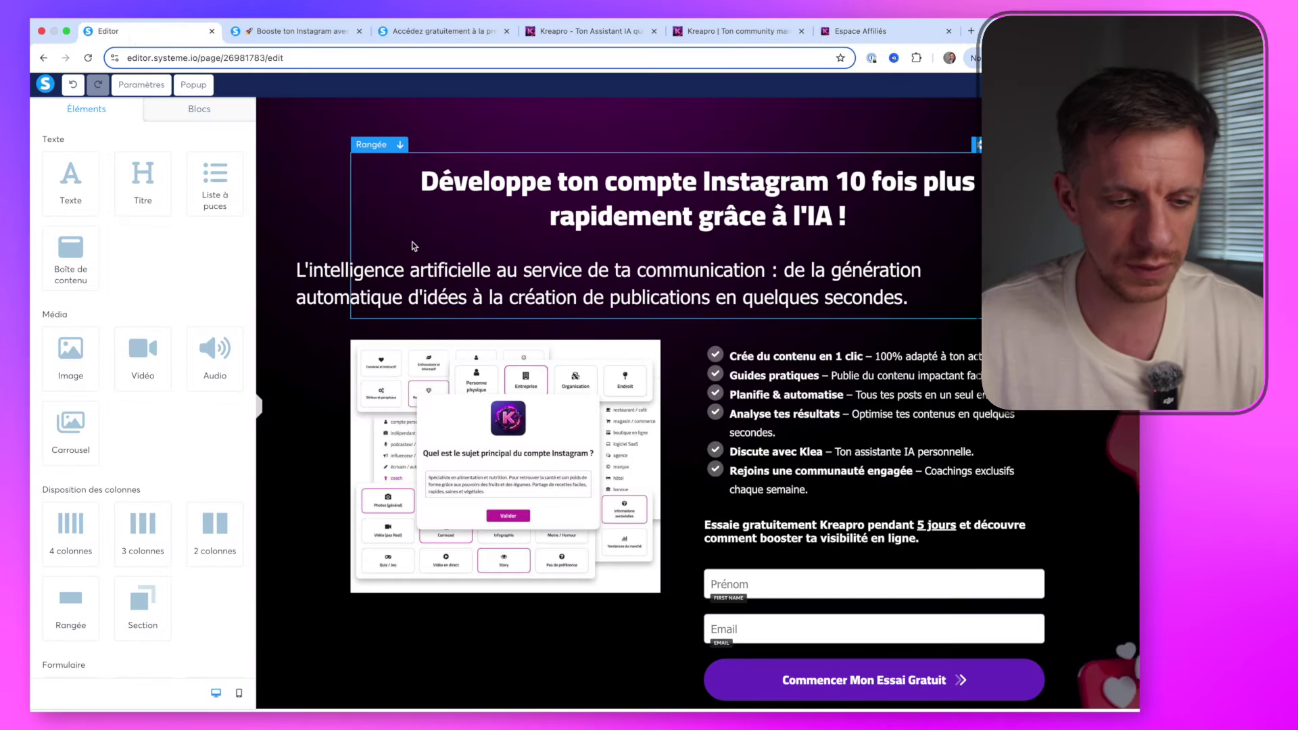
{"action": "left_click", "coordinate": [407, 296]}
{"action": "left_click", "coordinate": [119, 292]}
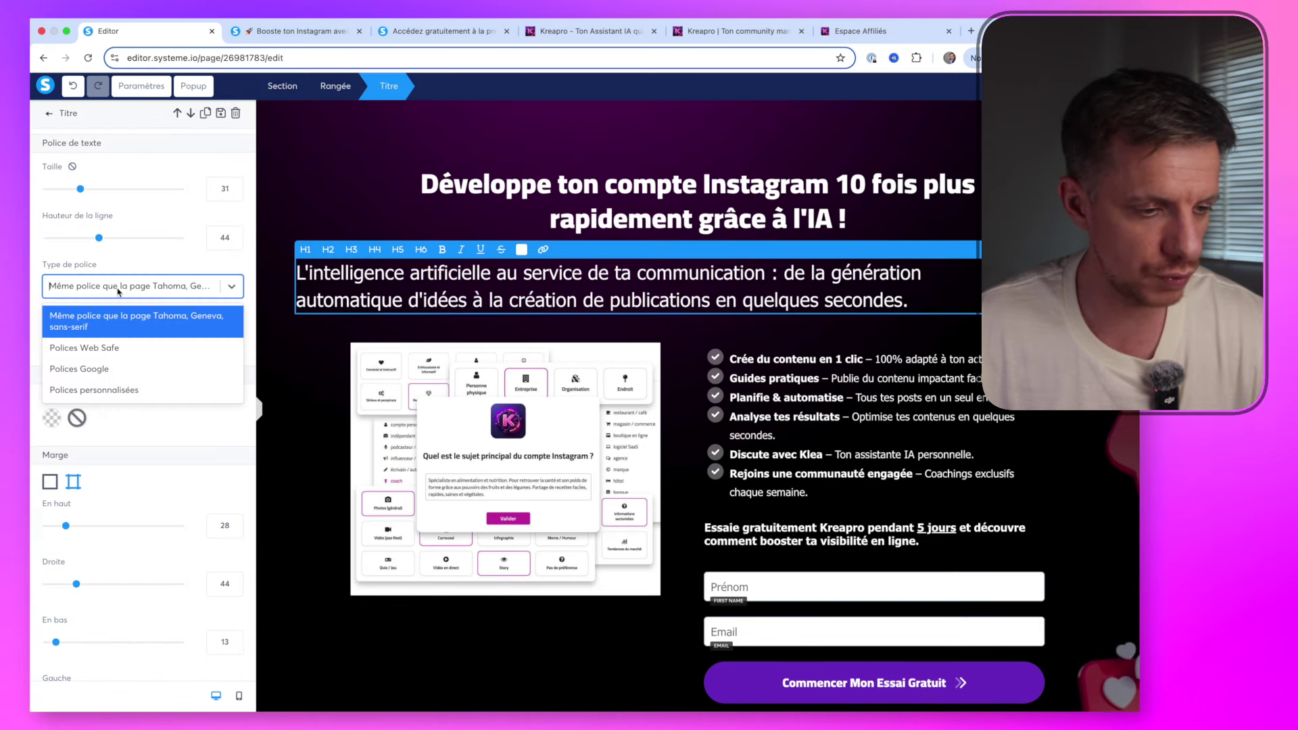
{"action": "left_click", "coordinate": [99, 369]}
{"action": "left_click", "coordinate": [135, 319]}
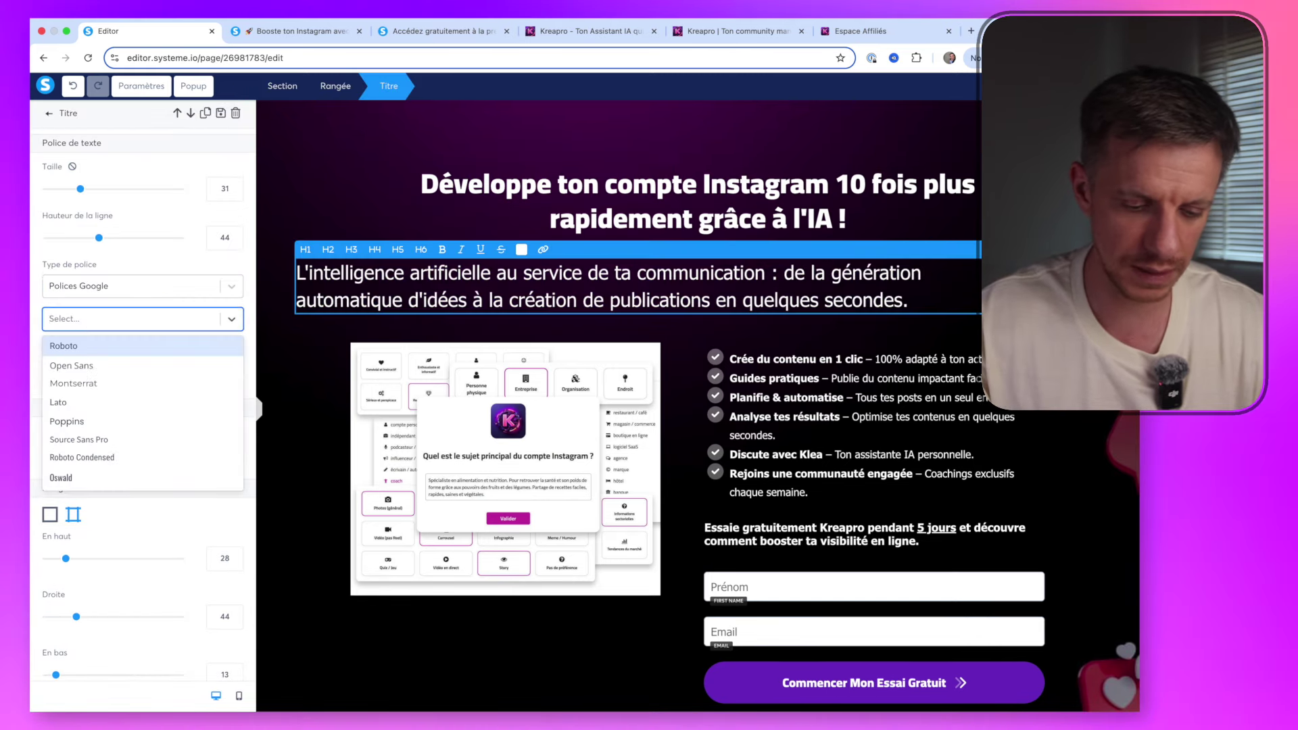
{"action": "type", "text": "lato"}
{"action": "left_click", "coordinate": [105, 346]}
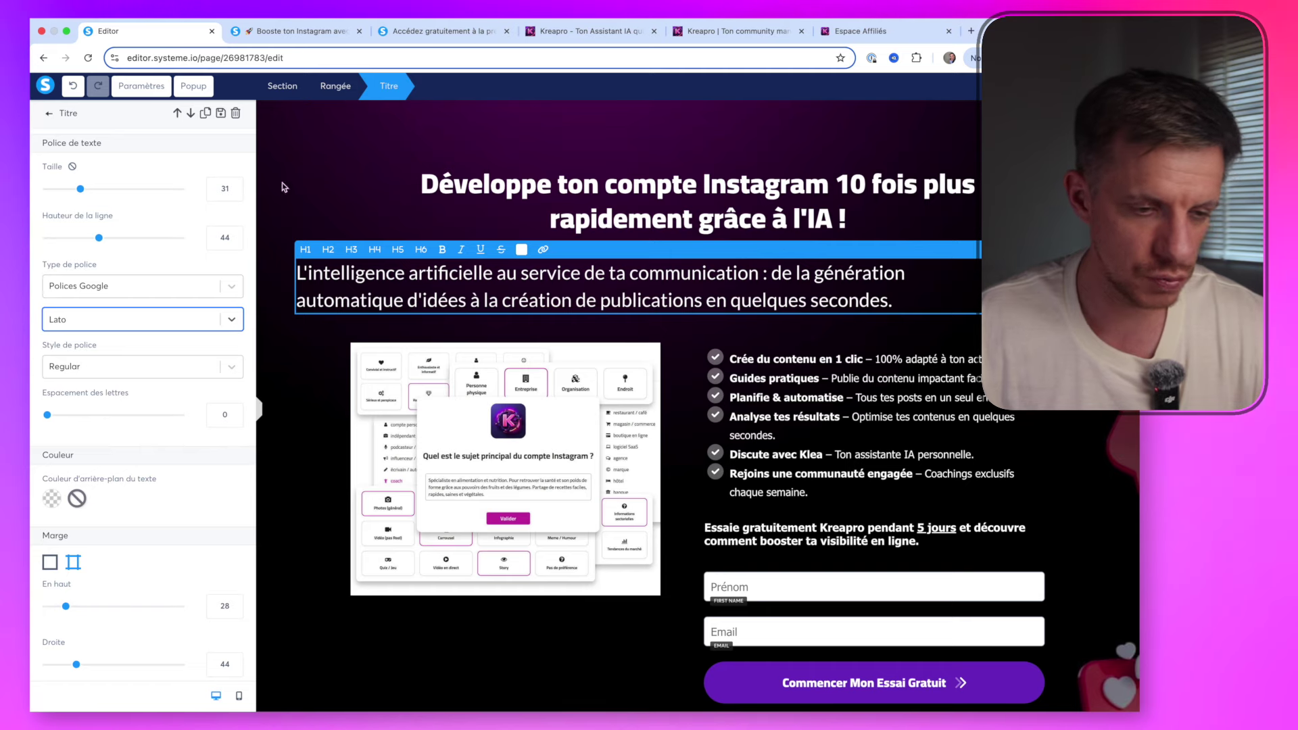
{"action": "left_click", "coordinate": [48, 113]}
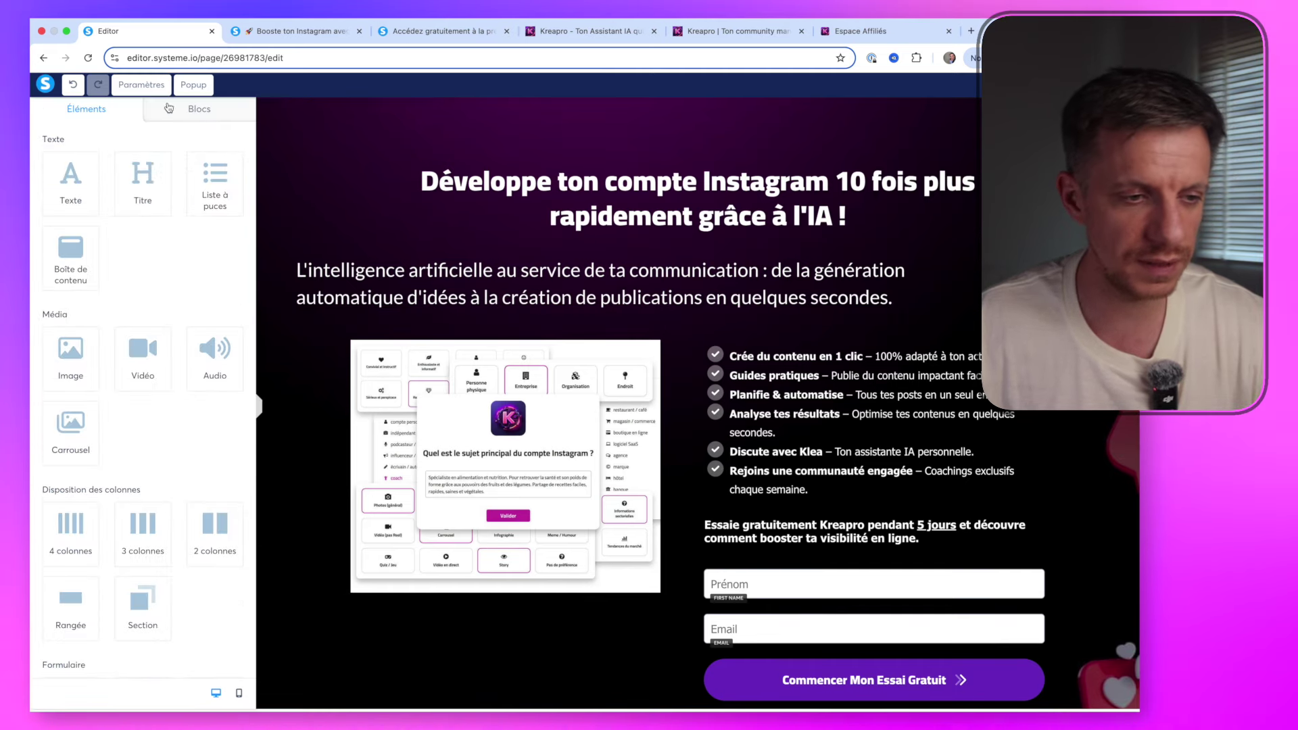
In the page settings, set the titles' font to the Google font Cairo
{"action": "left_click", "coordinate": [133, 86]}
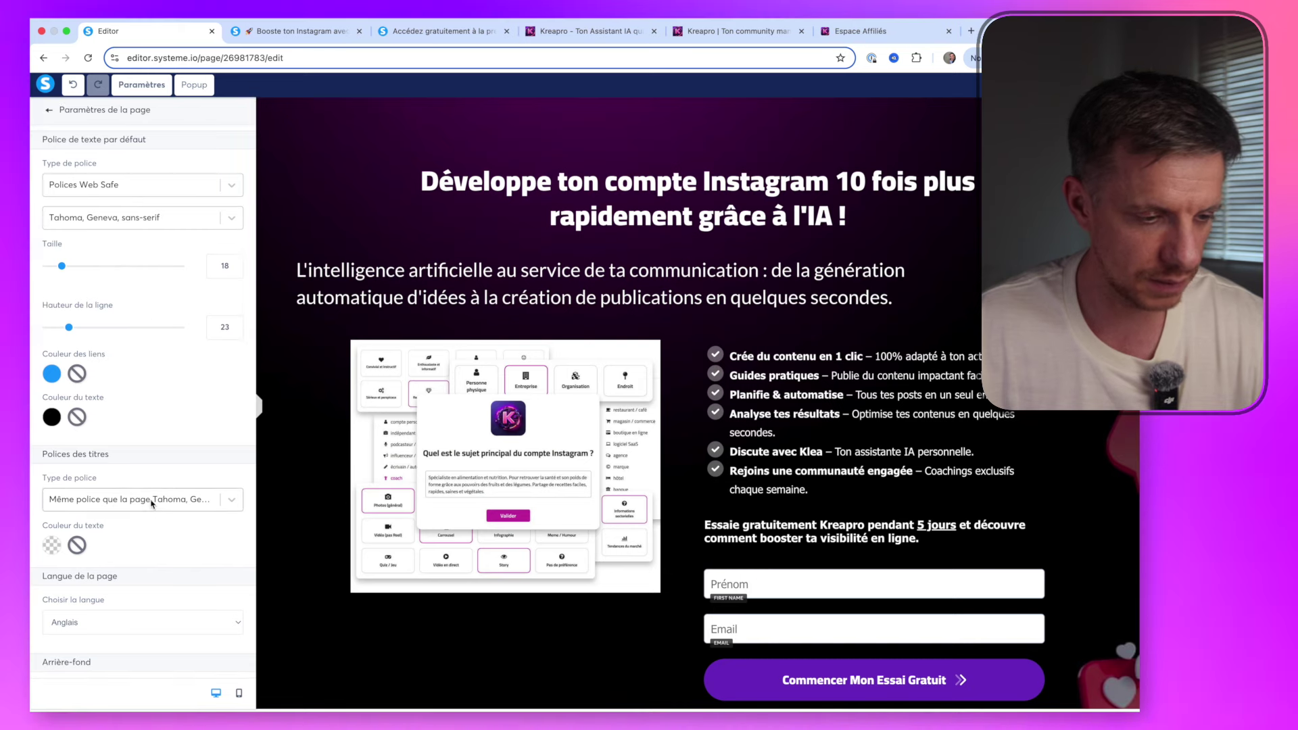
{"action": "left_click", "coordinate": [125, 499]}
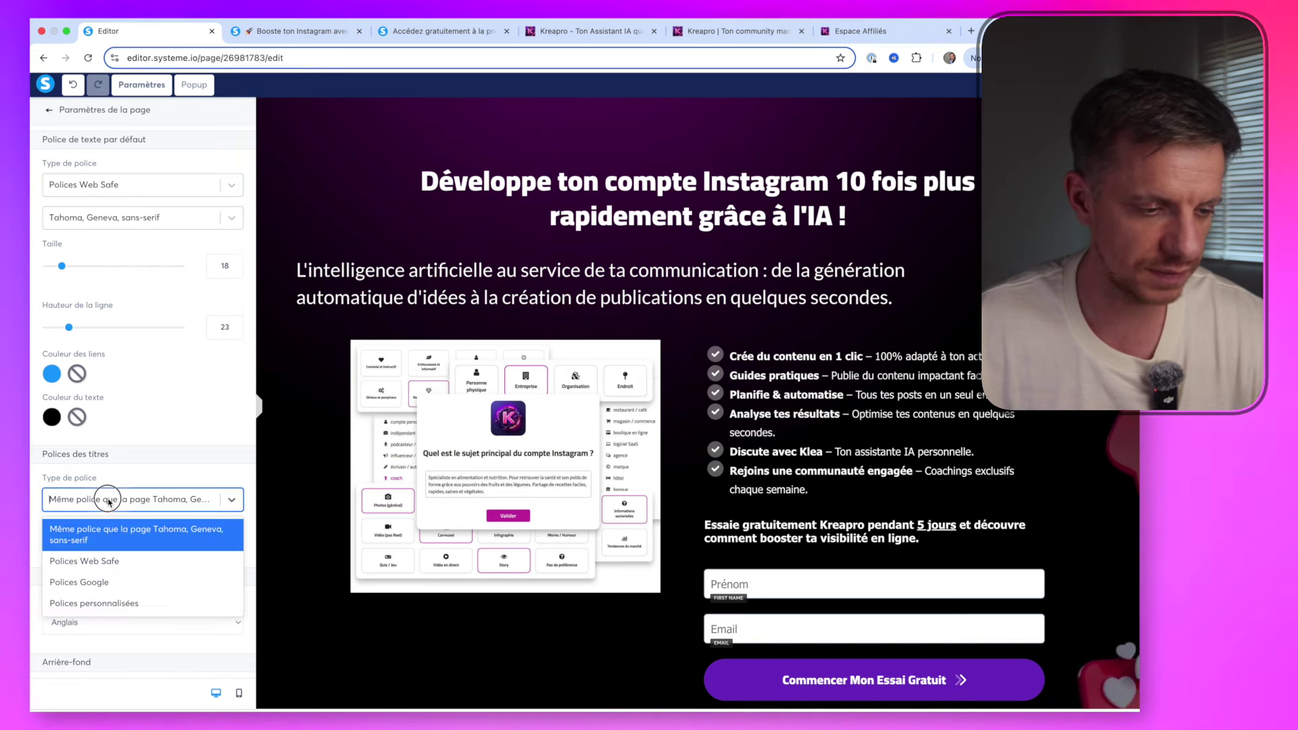
{"action": "left_click", "coordinate": [71, 577]}
{"action": "left_click", "coordinate": [78, 533]}
{"action": "type", "text": "c"}
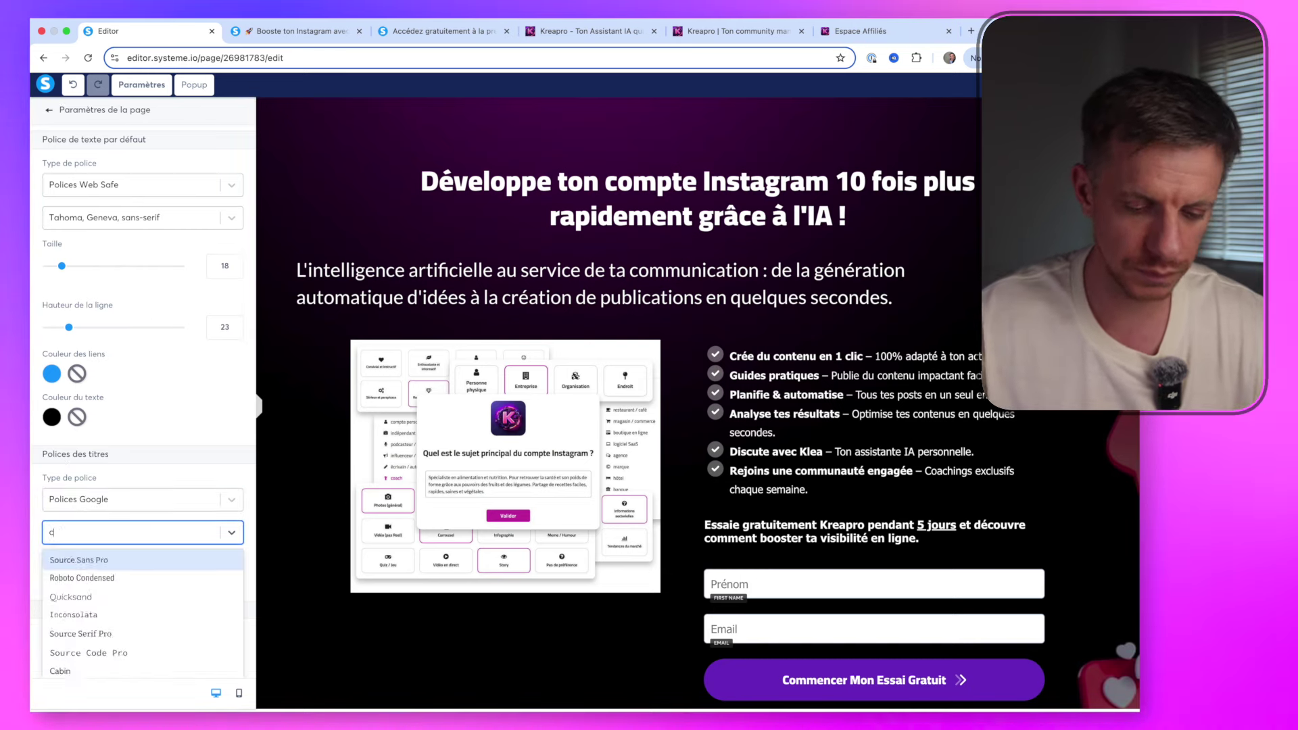
Set the page's default text font to the Google font Lato
{"action": "left_click", "coordinate": [107, 219]}
{"action": "left_click", "coordinate": [89, 186]}
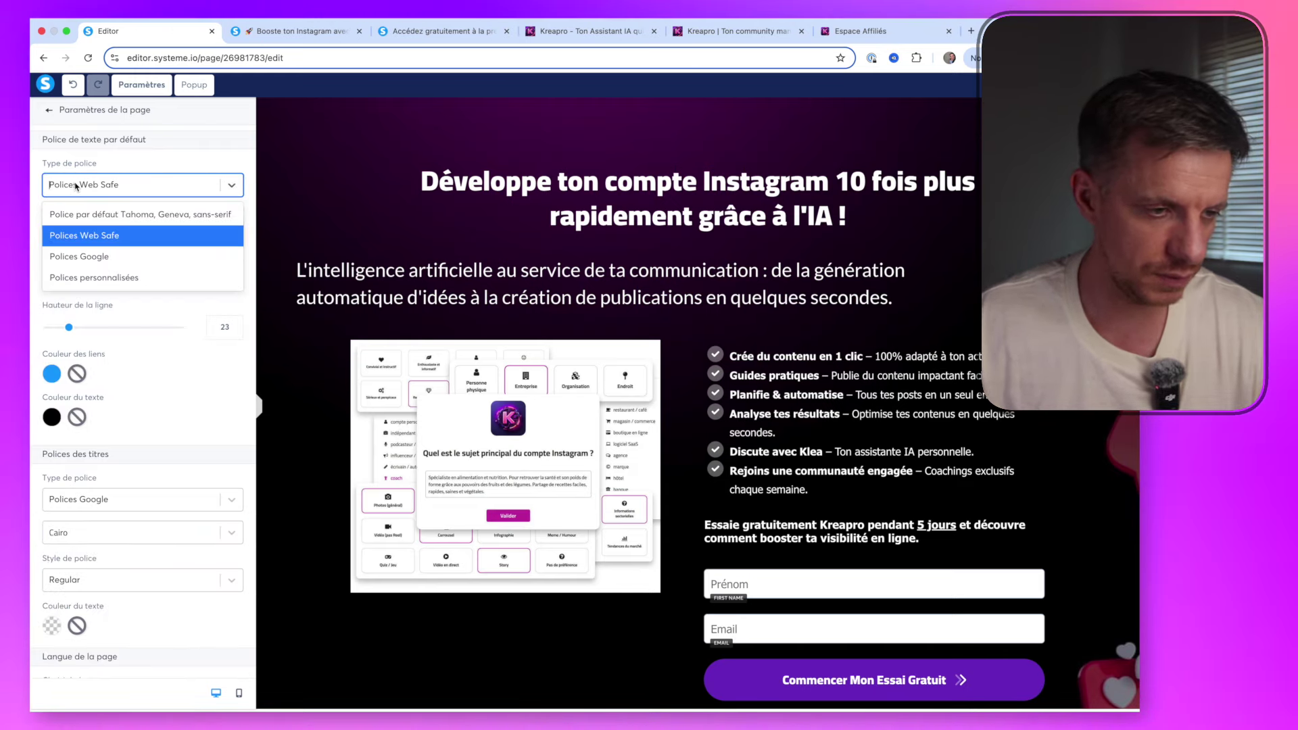
{"action": "left_click", "coordinate": [85, 256]}
{"action": "left_click", "coordinate": [74, 228]}
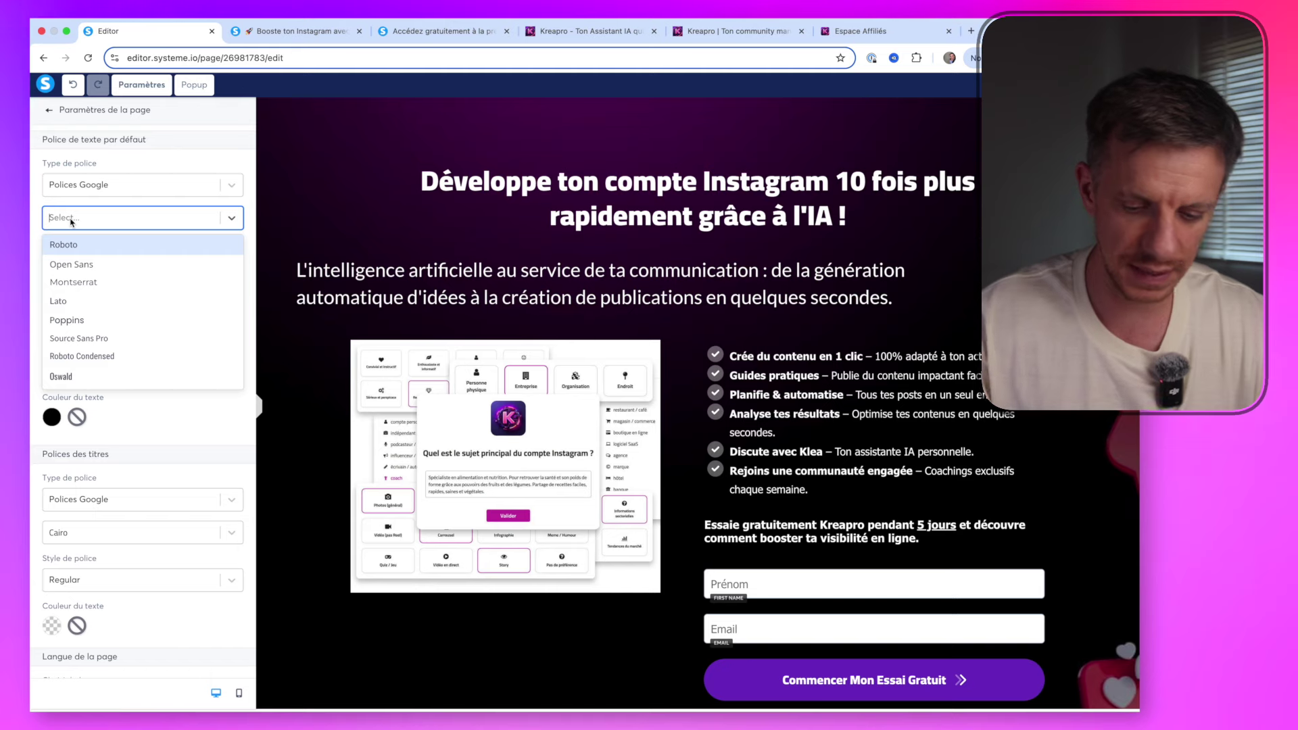
{"action": "type", "text": "lat"}
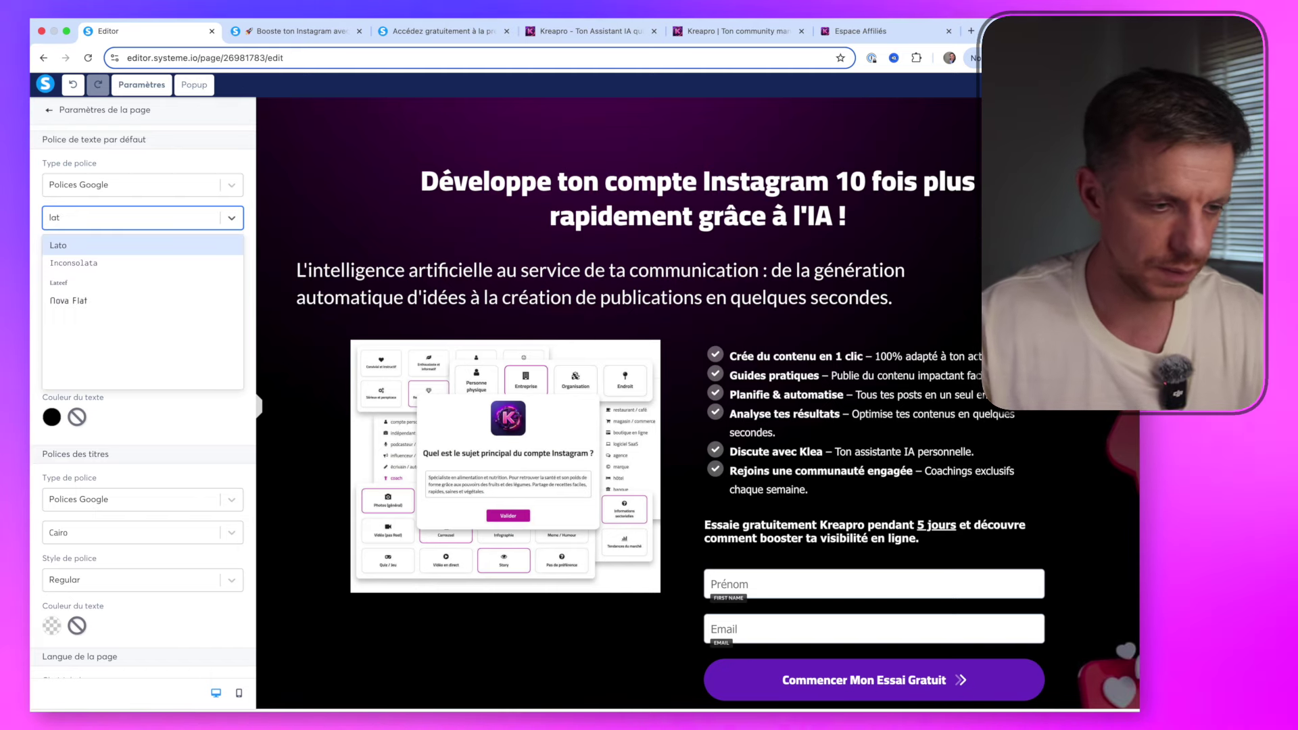
{"action": "left_click", "coordinate": [84, 245]}
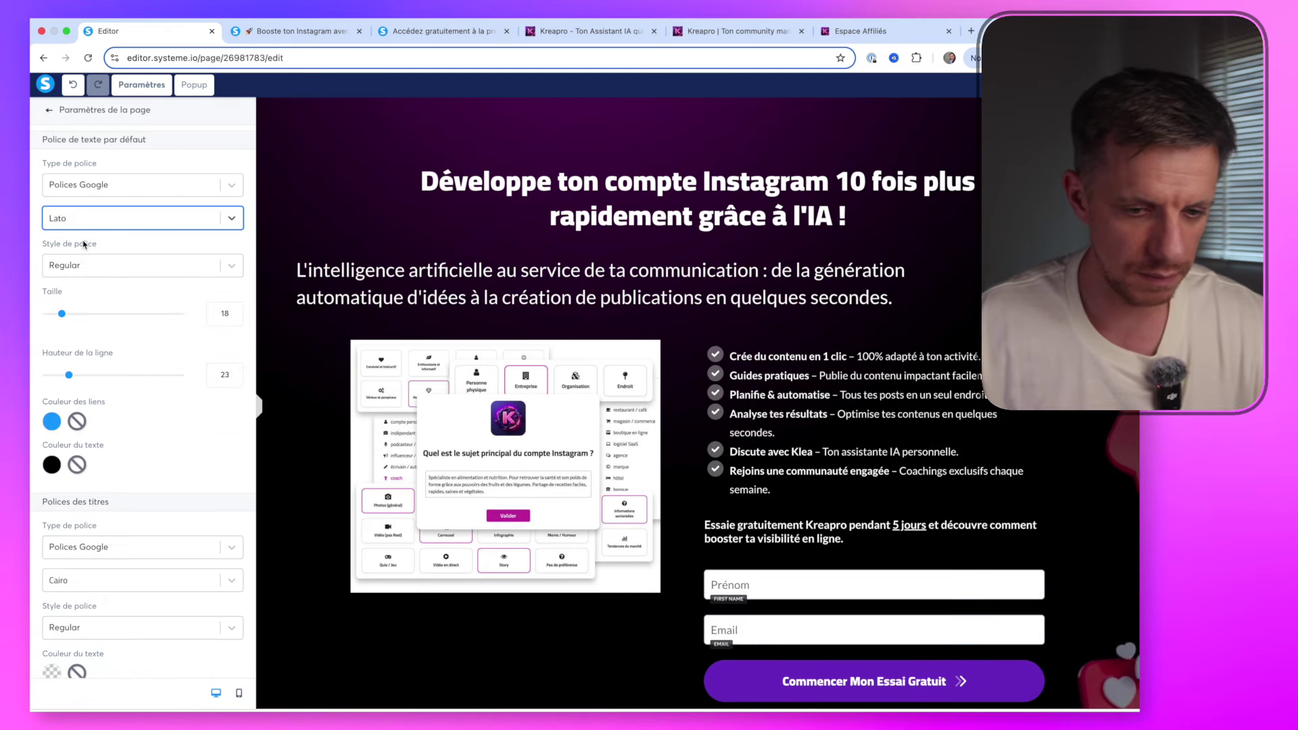
Set the bullet list's font to the Google font Lato
{"action": "left_click", "coordinate": [762, 364]}
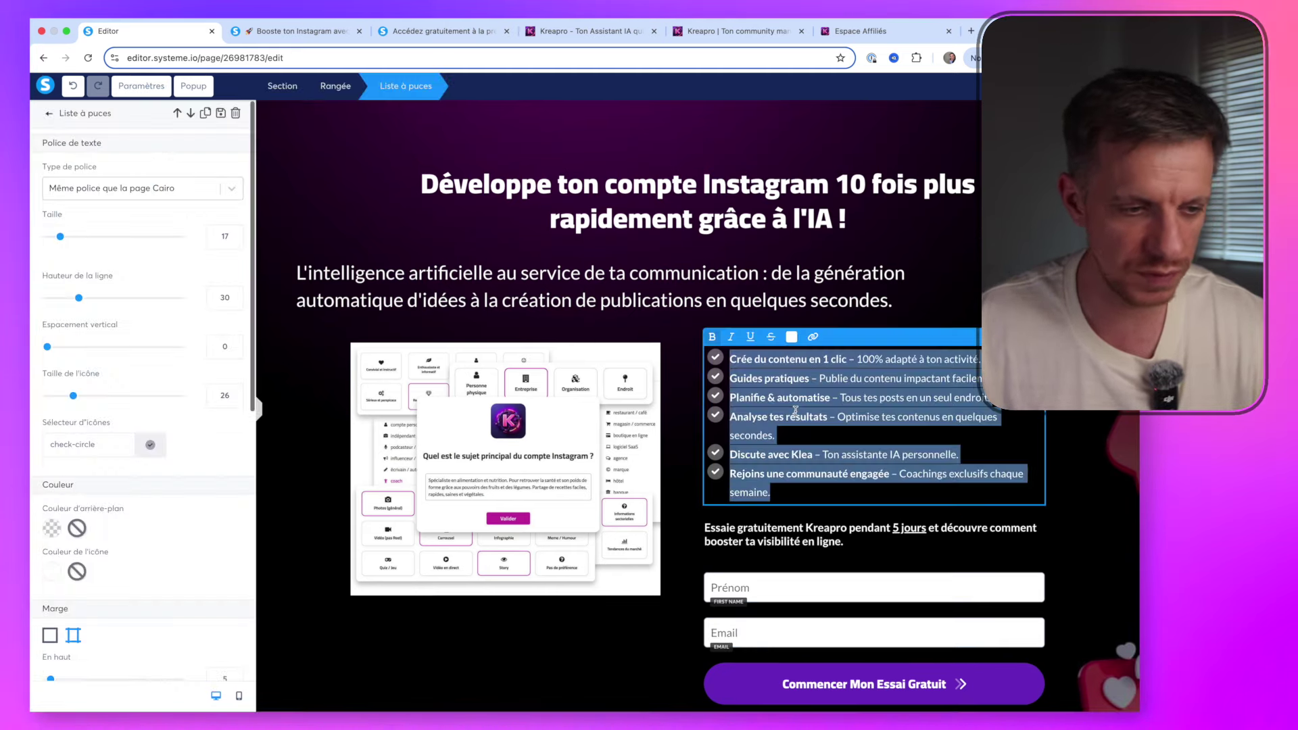
{"action": "left_click", "coordinate": [129, 193]}
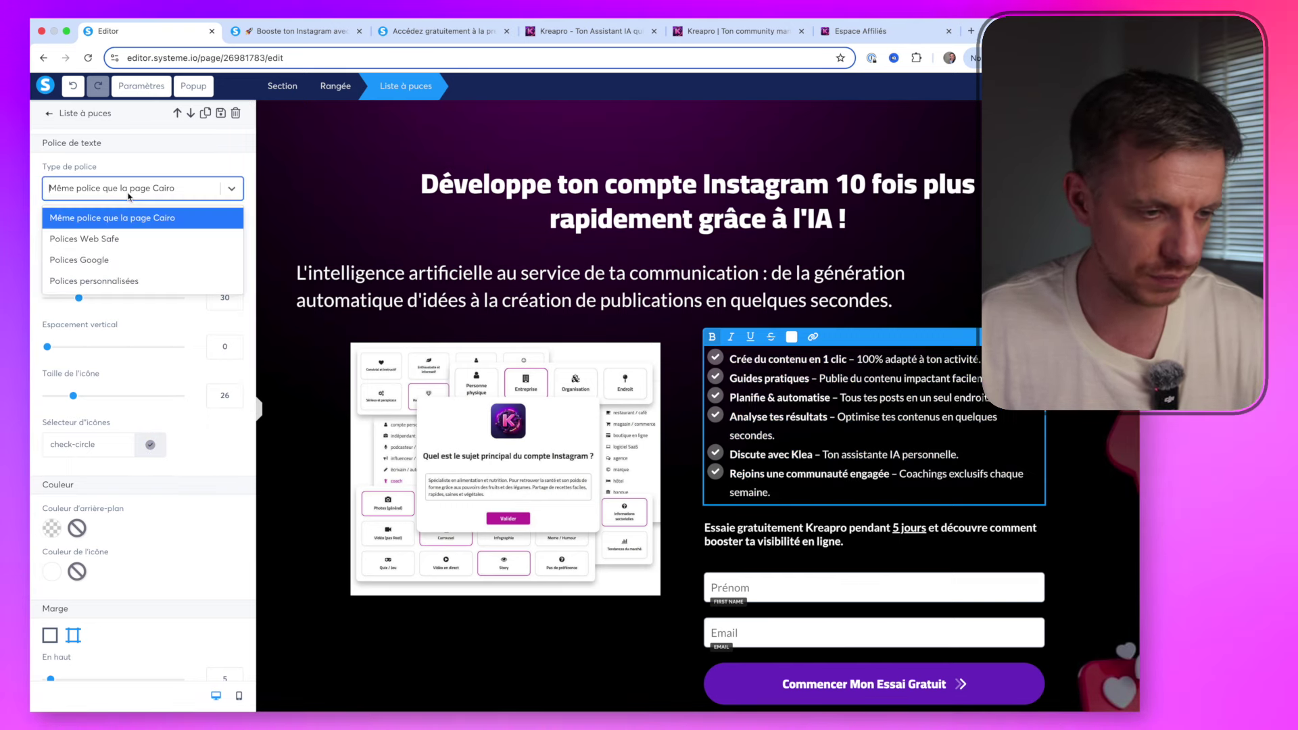
{"action": "left_click", "coordinate": [103, 261]}
{"action": "left_click", "coordinate": [128, 221]}
{"action": "type", "text": "lo"}
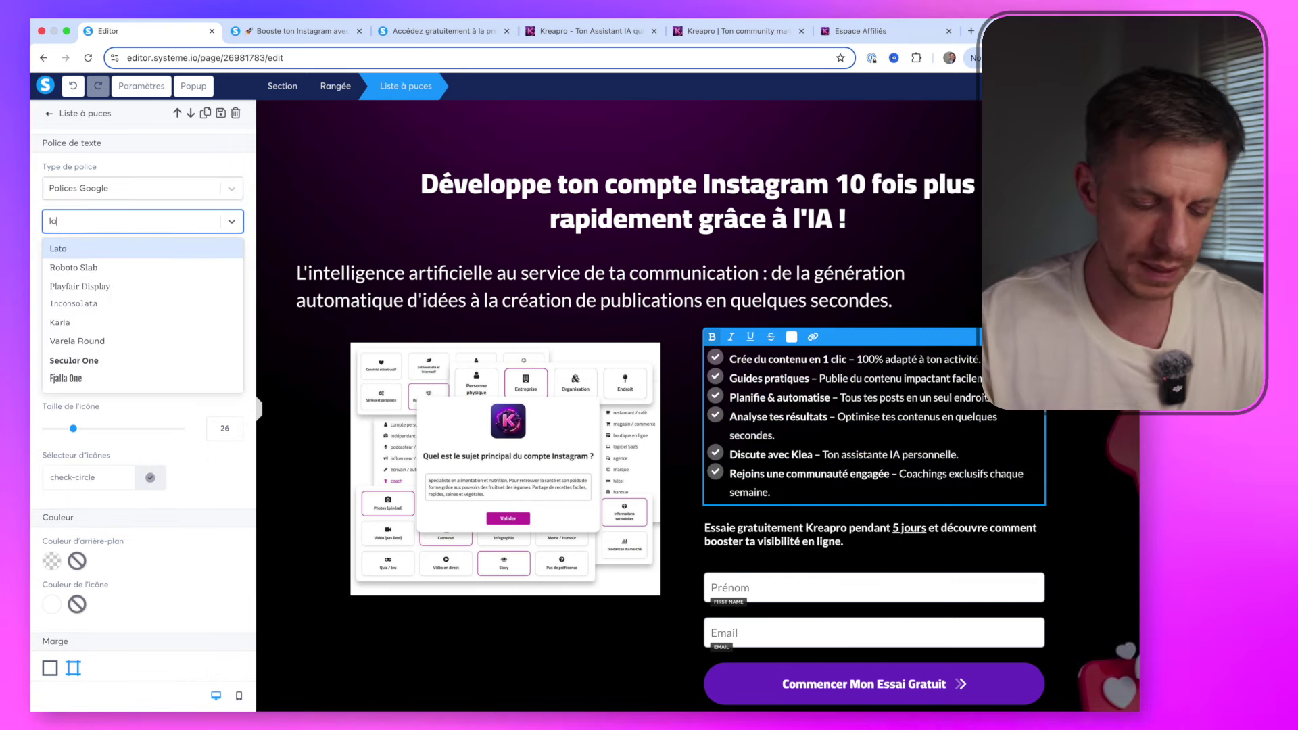
{"action": "left_click", "coordinate": [91, 246]}
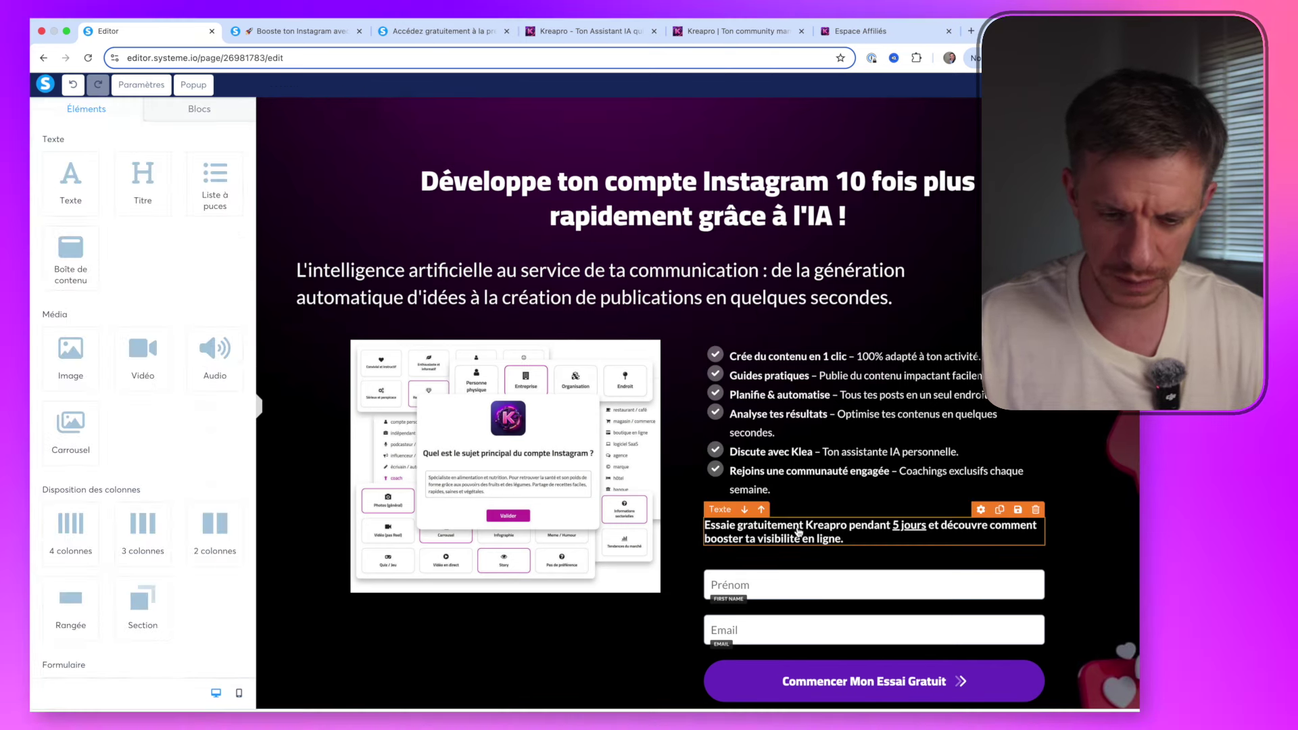
Set the "Essaie gratuitement Kreapro pendant 5 jours" text above the form to the Google font Lato
{"action": "triple_click", "coordinate": [838, 536]}
{"action": "left_click", "coordinate": [144, 289]}
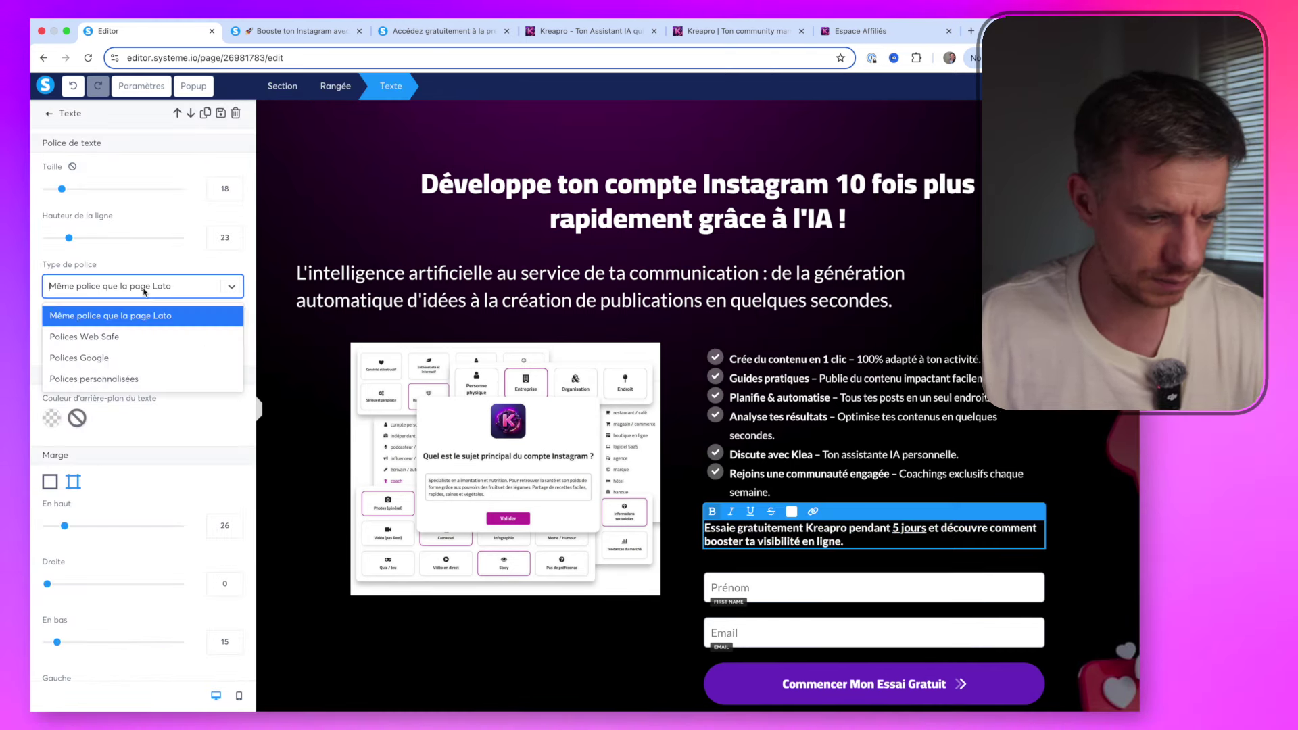
{"action": "left_click", "coordinate": [106, 358]}
{"action": "left_click", "coordinate": [103, 319]}
{"action": "type", "text": "lato"}
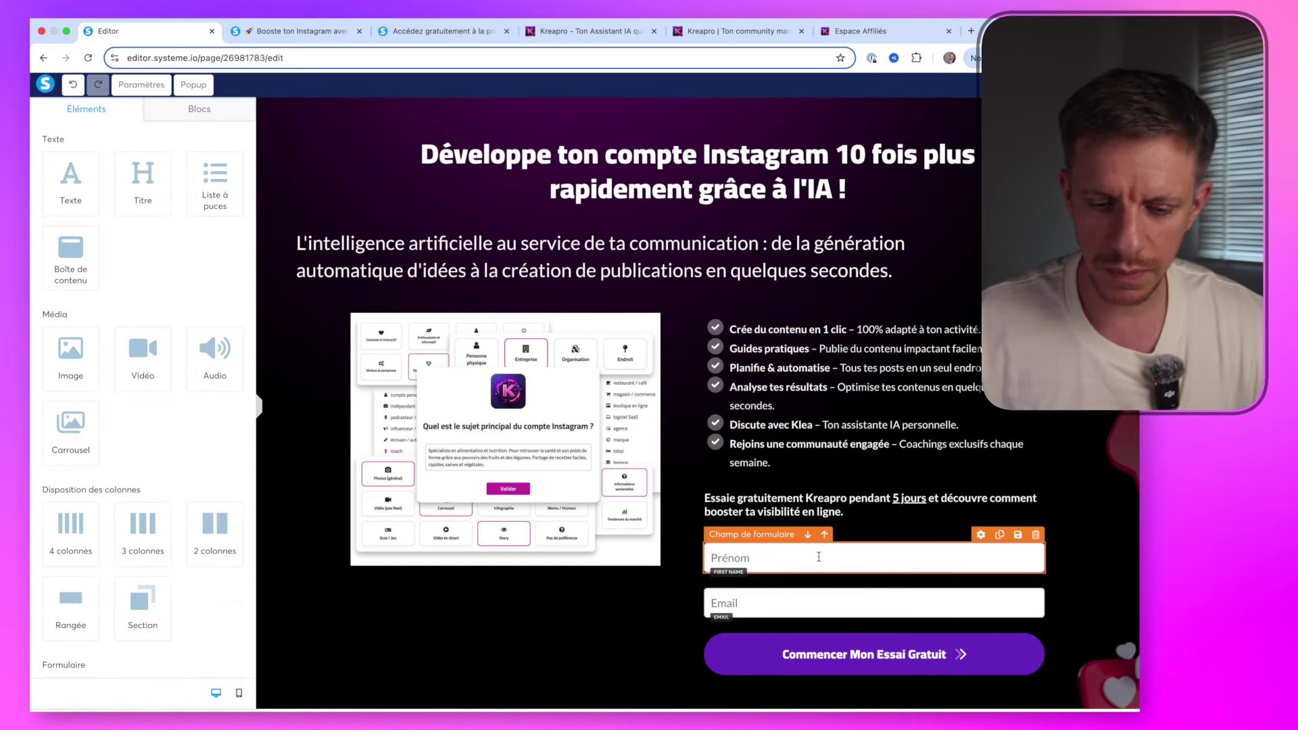
Check the form field icons on the example page, then add a user icon to the editor's Prénom field
{"action": "left_click", "coordinate": [818, 557]}
{"action": "key", "text": "Escape"}
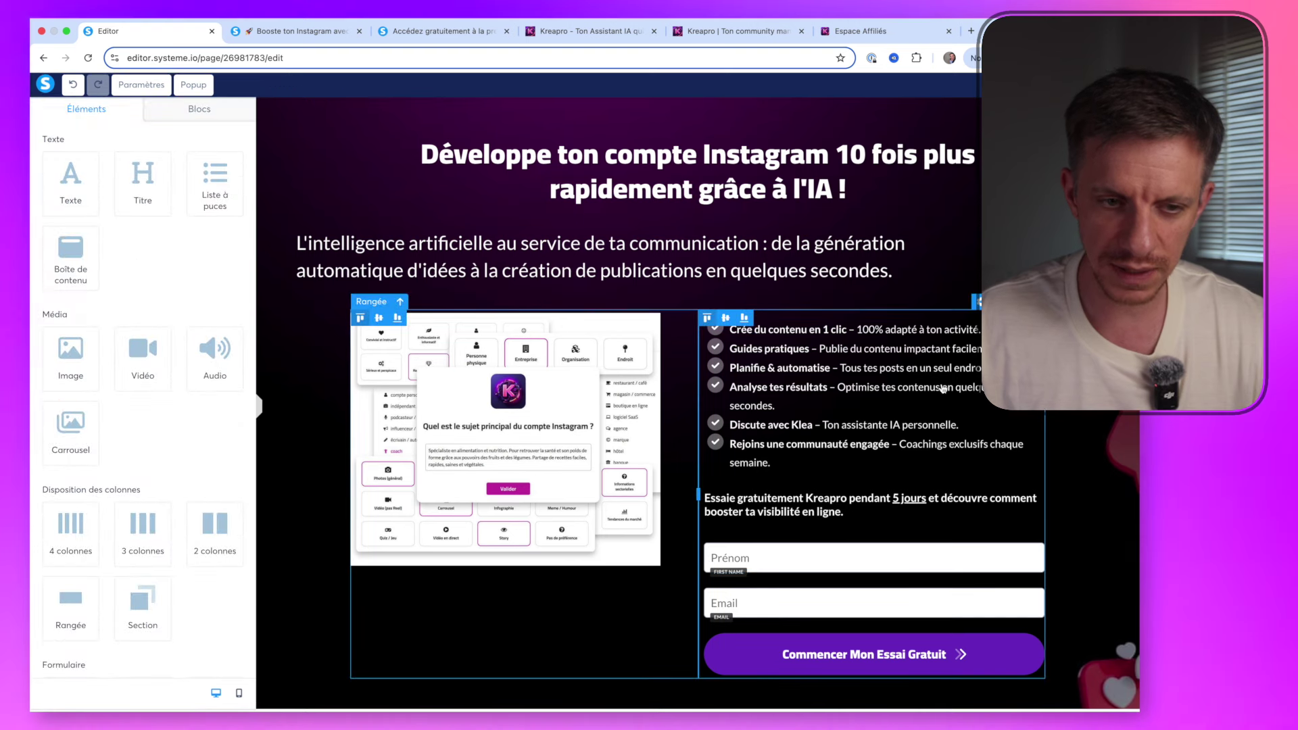
{"action": "left_click", "coordinate": [295, 34]}
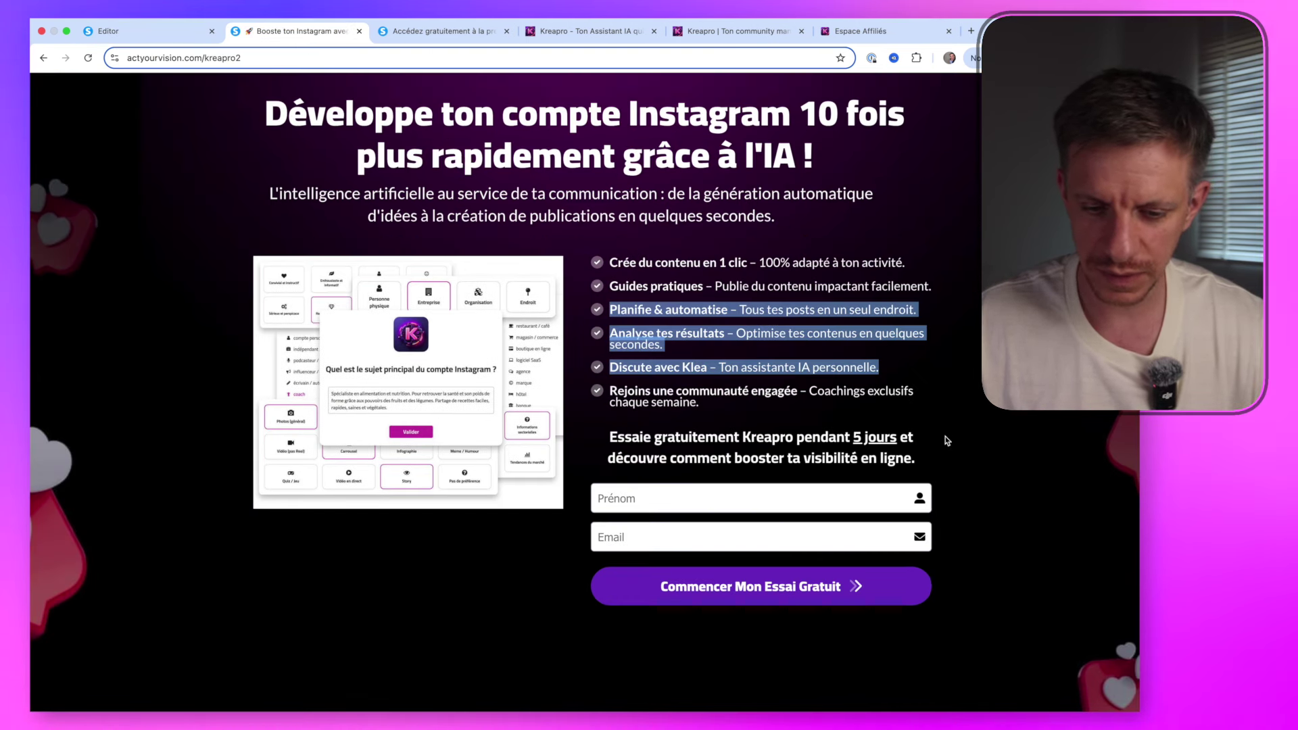
{"action": "left_click", "coordinate": [122, 31]}
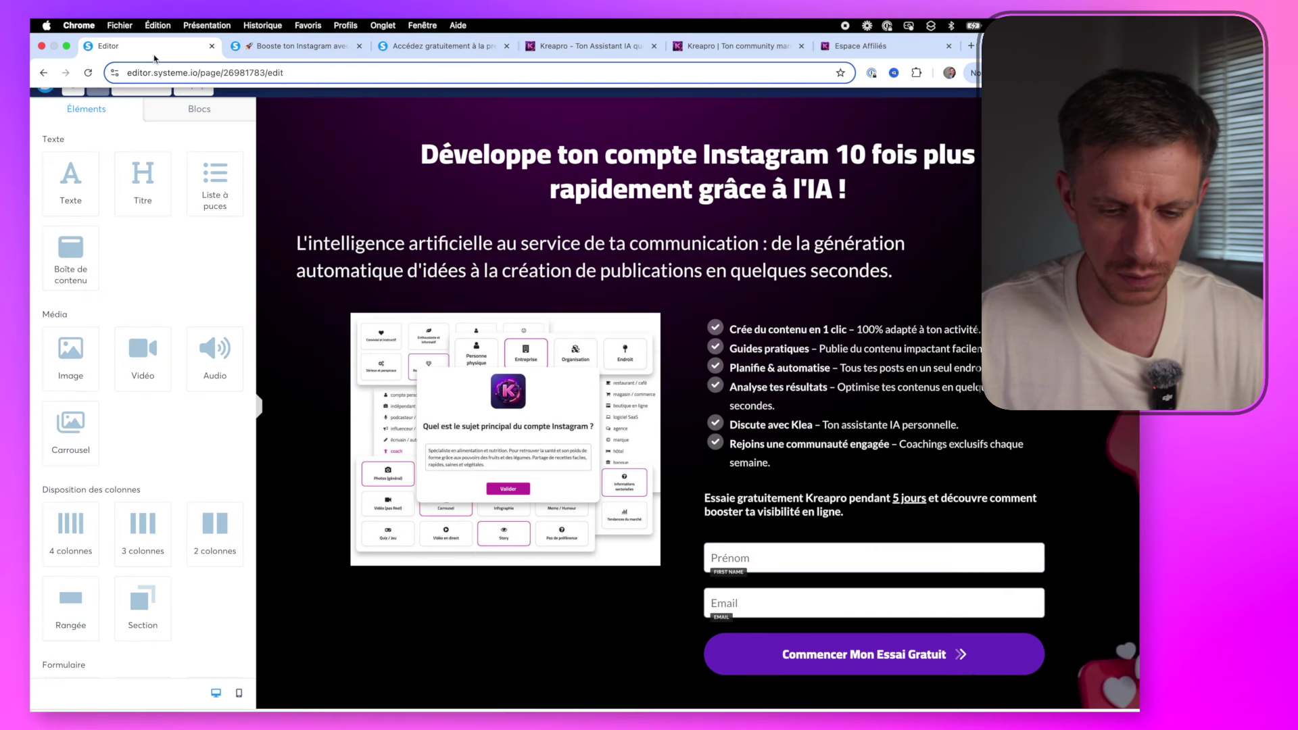
{"action": "left_click", "coordinate": [985, 568]}
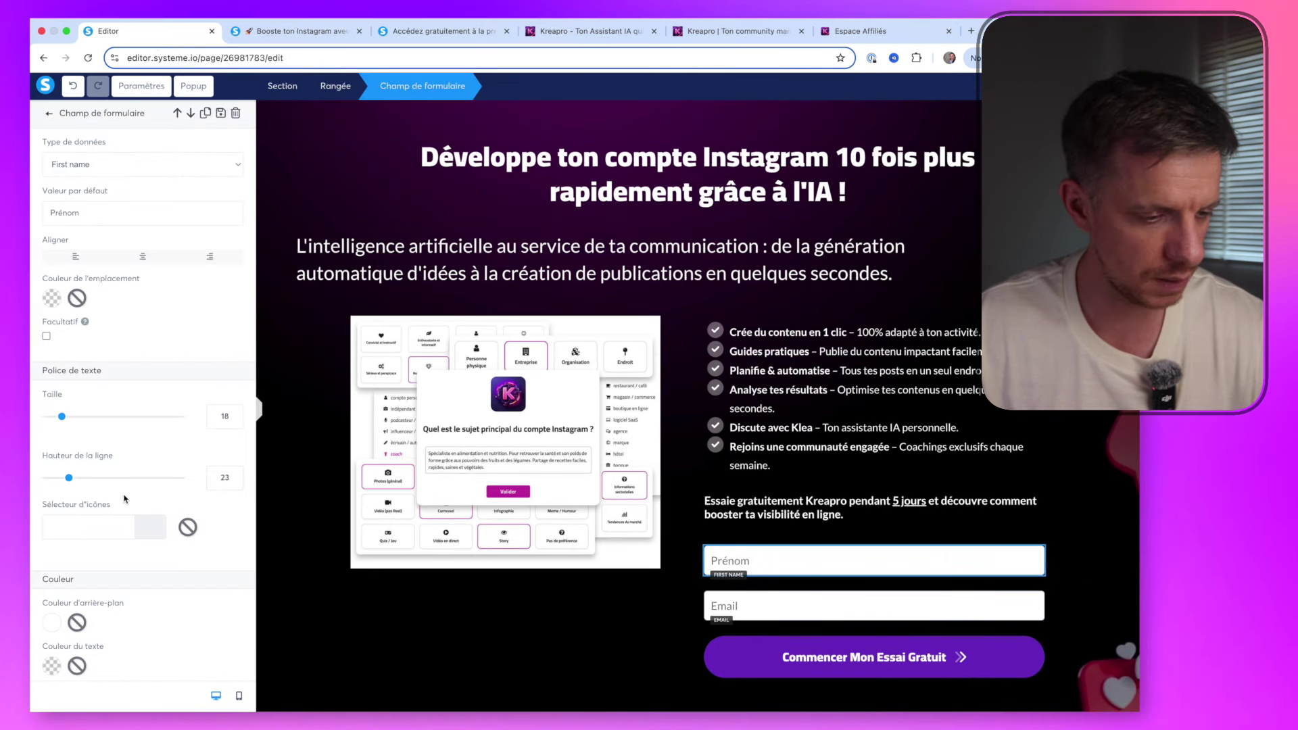
{"action": "scroll", "coordinate": [86, 455], "scroll_direction": "down", "scroll_amount": 3}
{"action": "scroll", "coordinate": [86, 455], "scroll_direction": "down", "scroll_amount": 1}
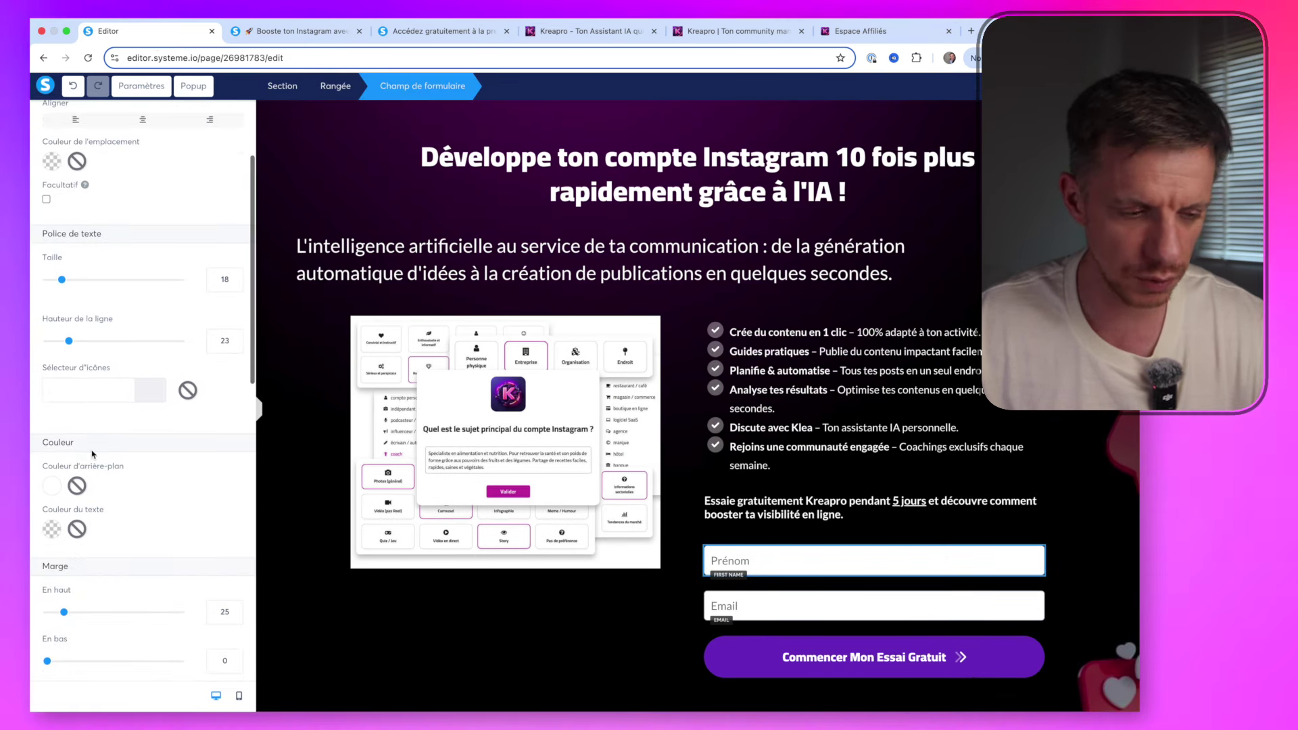
{"action": "left_click", "coordinate": [54, 394]}
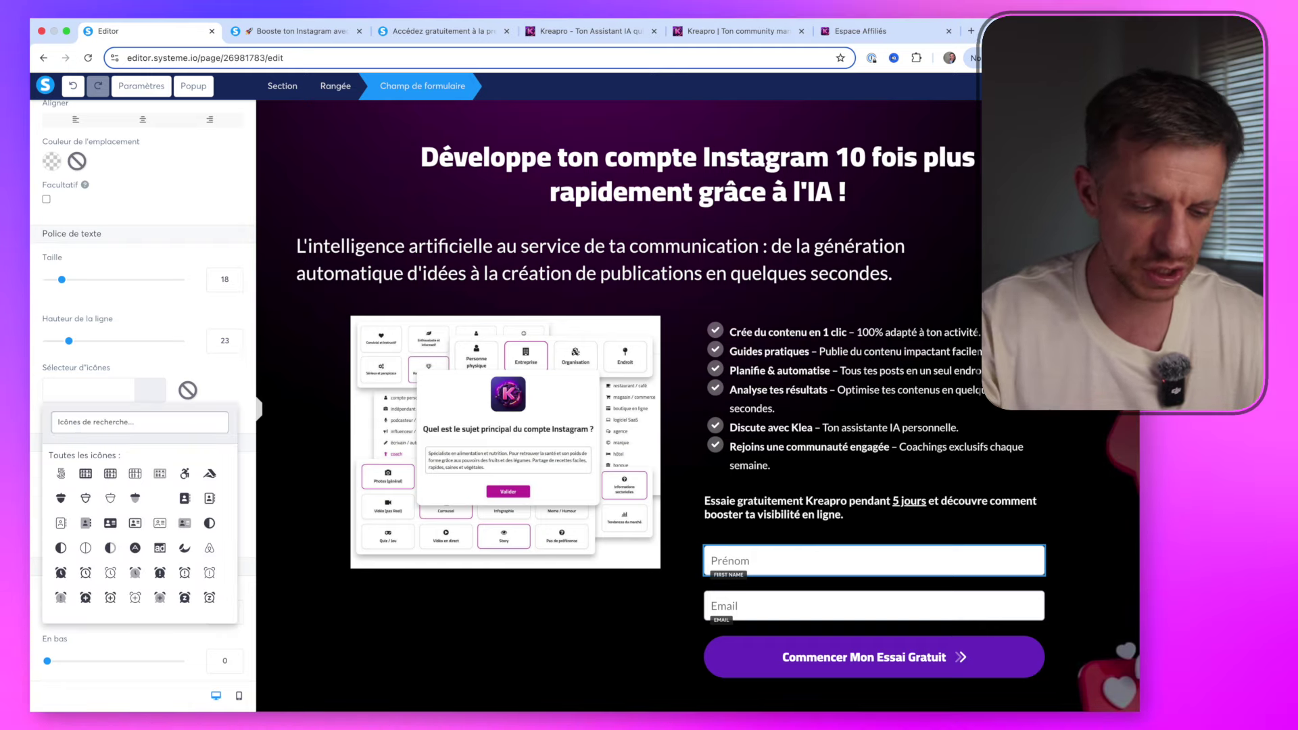
{"action": "type", "text": "user"}
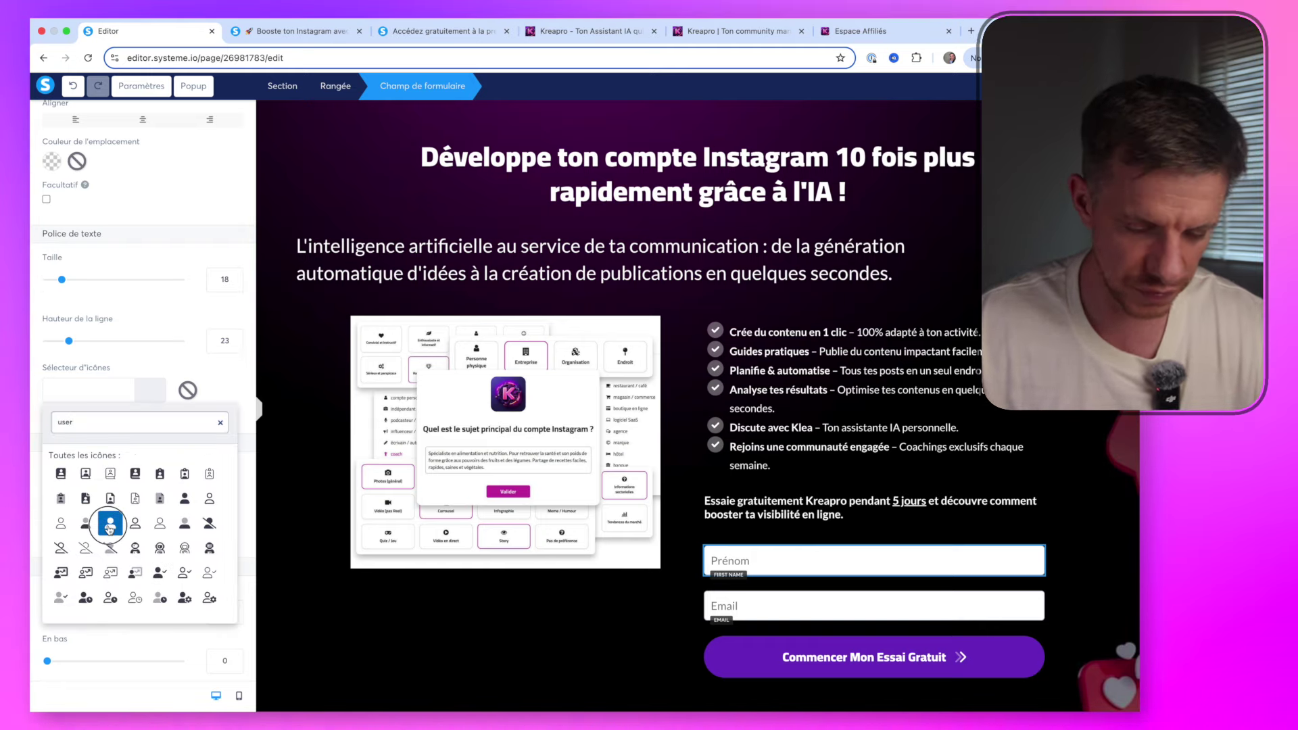
{"action": "left_click", "coordinate": [110, 527]}
Add the solid envelope icon to the form's Email field
{"action": "left_click", "coordinate": [699, 618]}
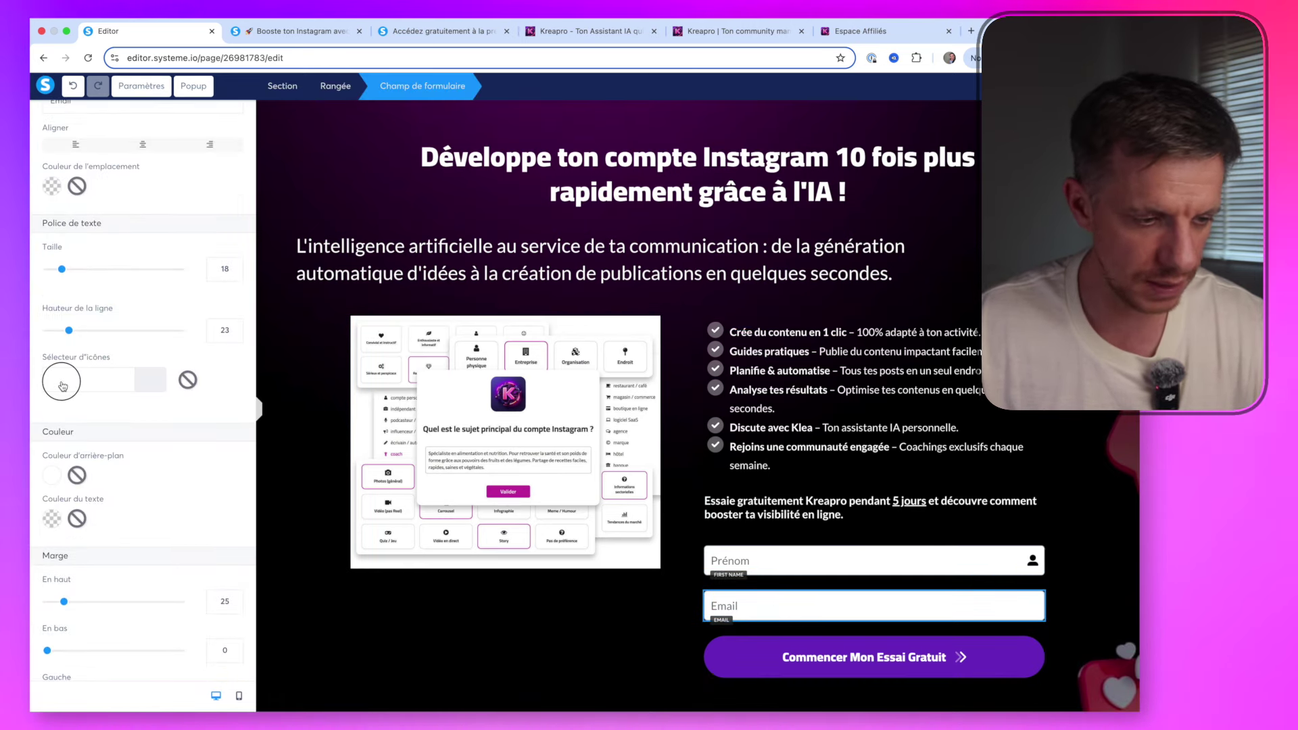
{"action": "left_click", "coordinate": [63, 386]}
{"action": "type", "text": "env"}
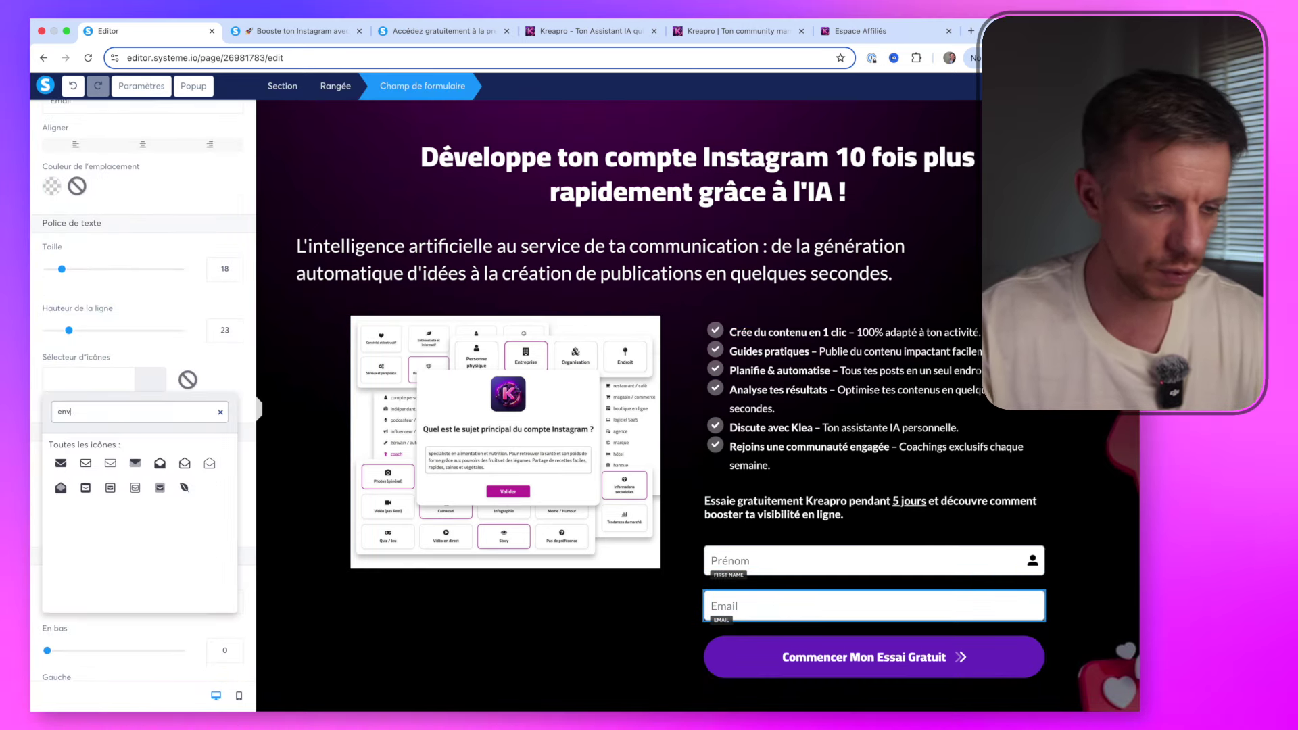
{"action": "left_click", "coordinate": [61, 464]}
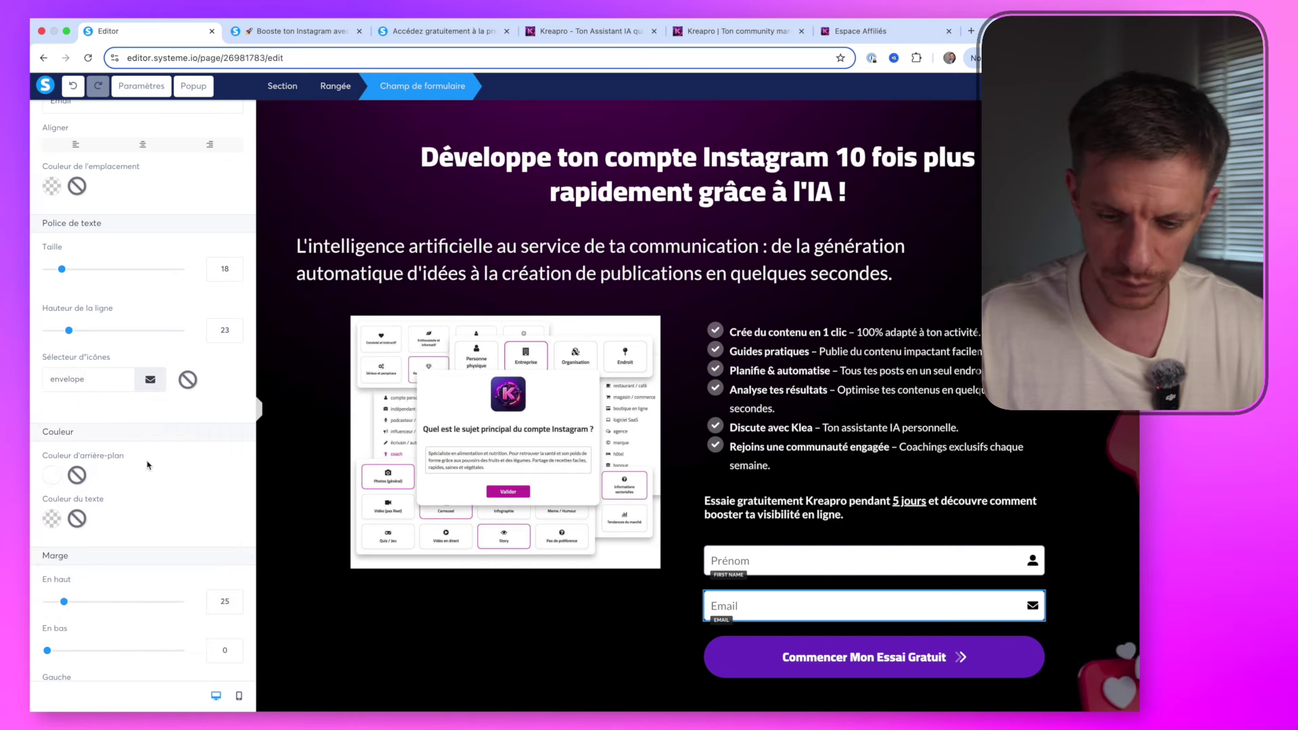
Try the hero section's content width at Moyen, and return it to Large
{"action": "left_click", "coordinate": [505, 618]}
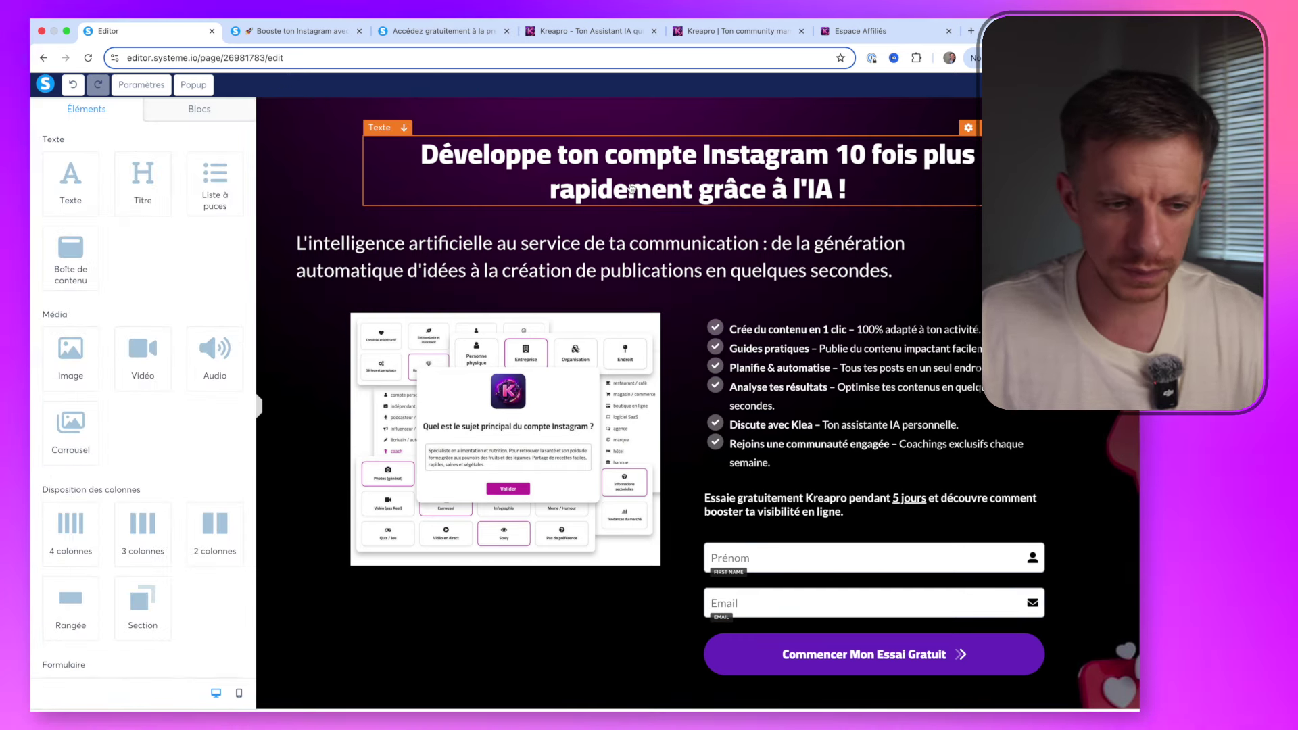
{"action": "scroll", "coordinate": [309, 130], "scroll_direction": "up", "scroll_amount": 1}
{"action": "left_click", "coordinate": [269, 110]}
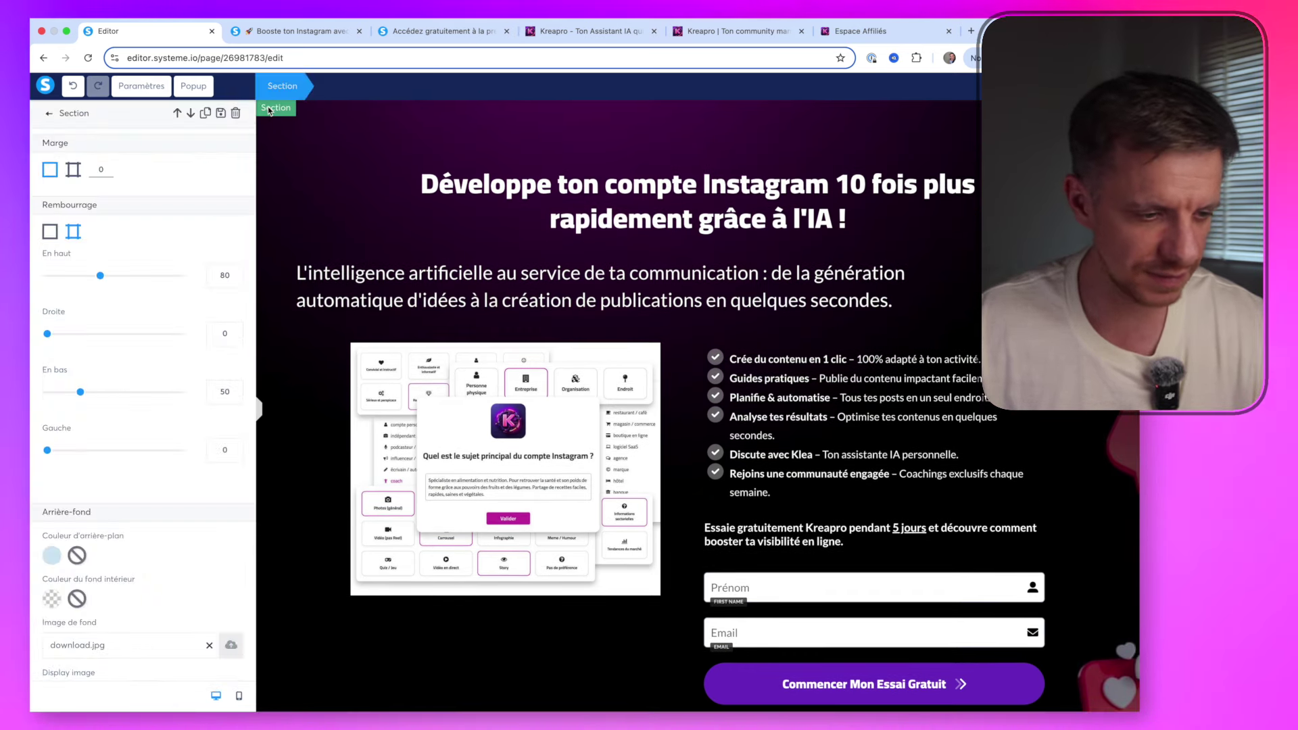
{"action": "scroll", "coordinate": [122, 377], "scroll_direction": "down", "scroll_amount": 5}
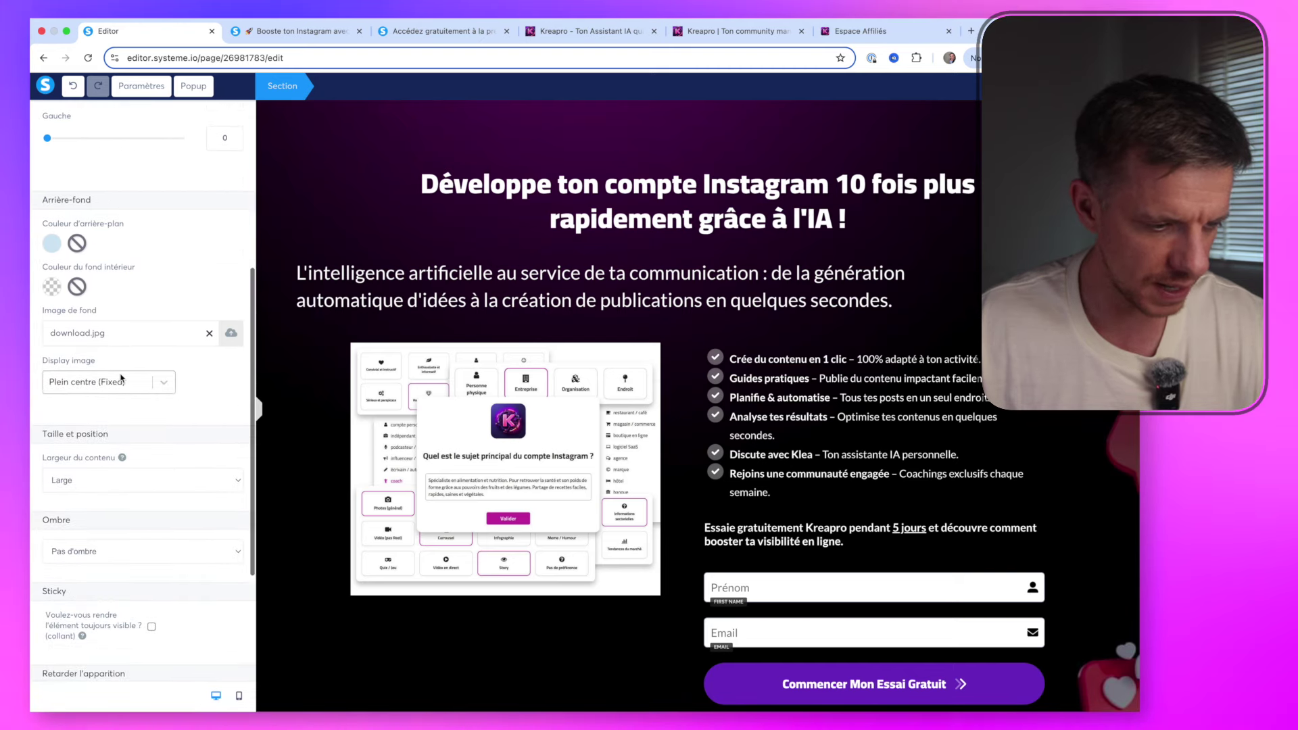
{"action": "scroll", "coordinate": [115, 406], "scroll_direction": "down", "scroll_amount": 2}
{"action": "left_click", "coordinate": [94, 464]}
{"action": "left_click", "coordinate": [65, 476]}
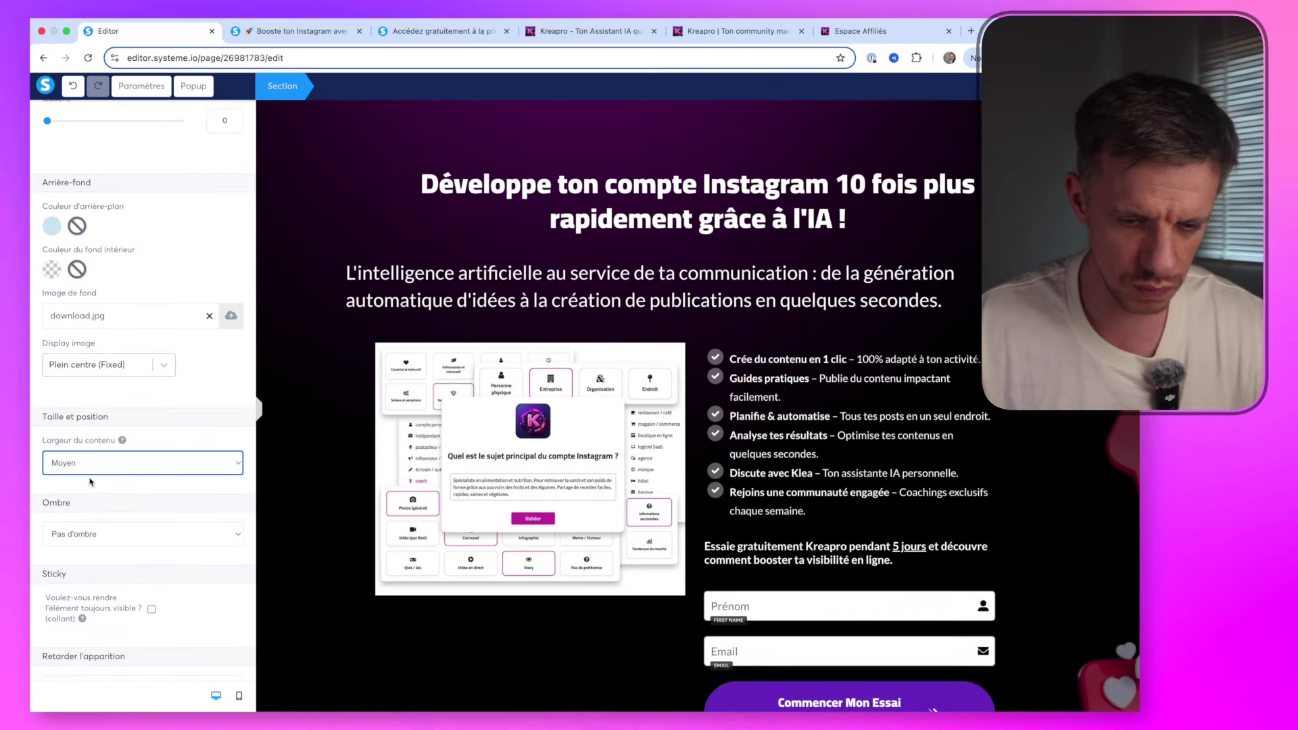
{"action": "left_click", "coordinate": [96, 463]}
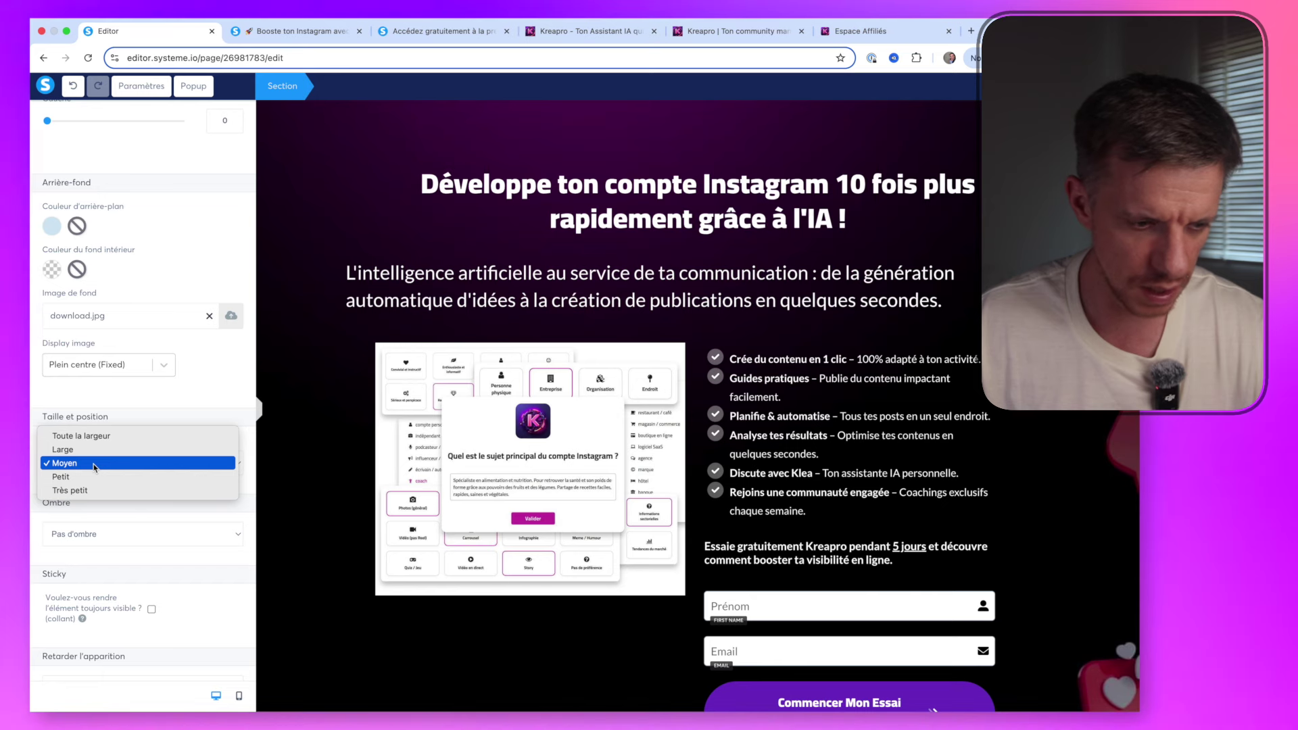
{"action": "left_click", "coordinate": [269, 401]}
{"action": "key", "text": "Up"}
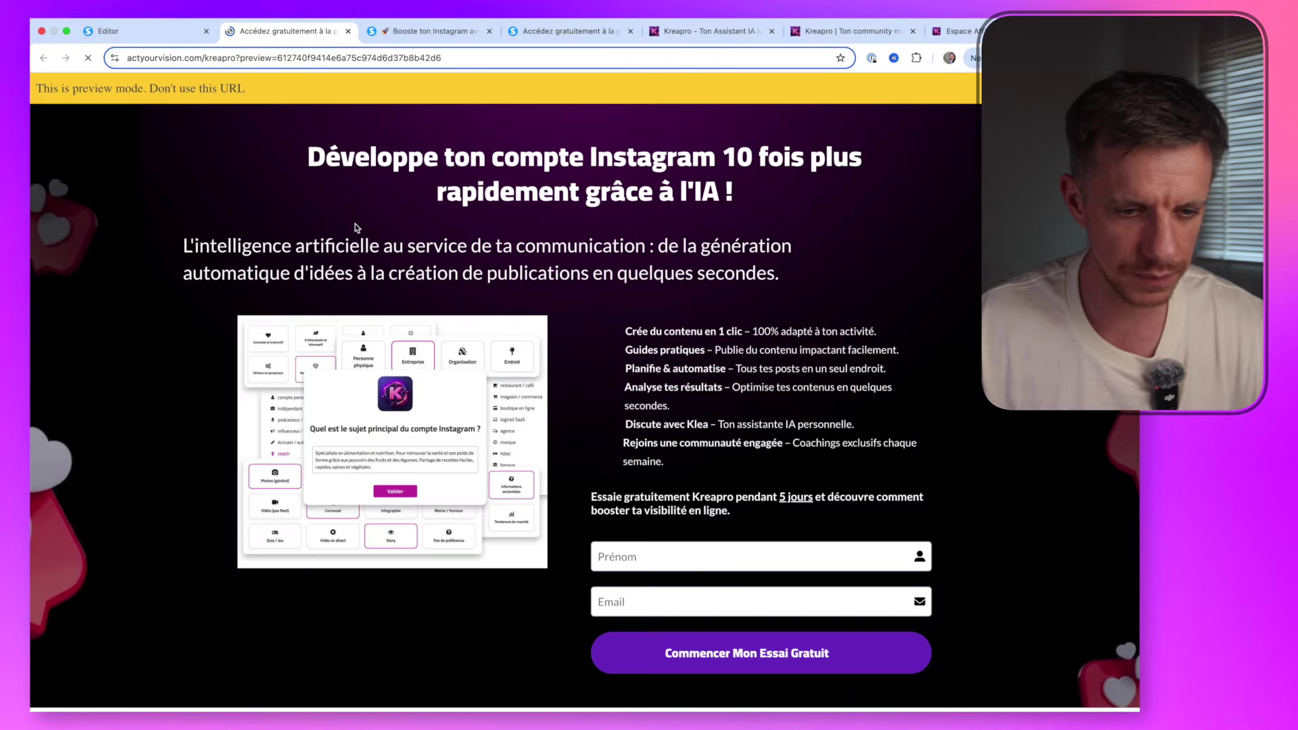
Compare the page preview with the example page's layout and content width, and return to the editor
{"action": "left_click", "coordinate": [416, 33]}
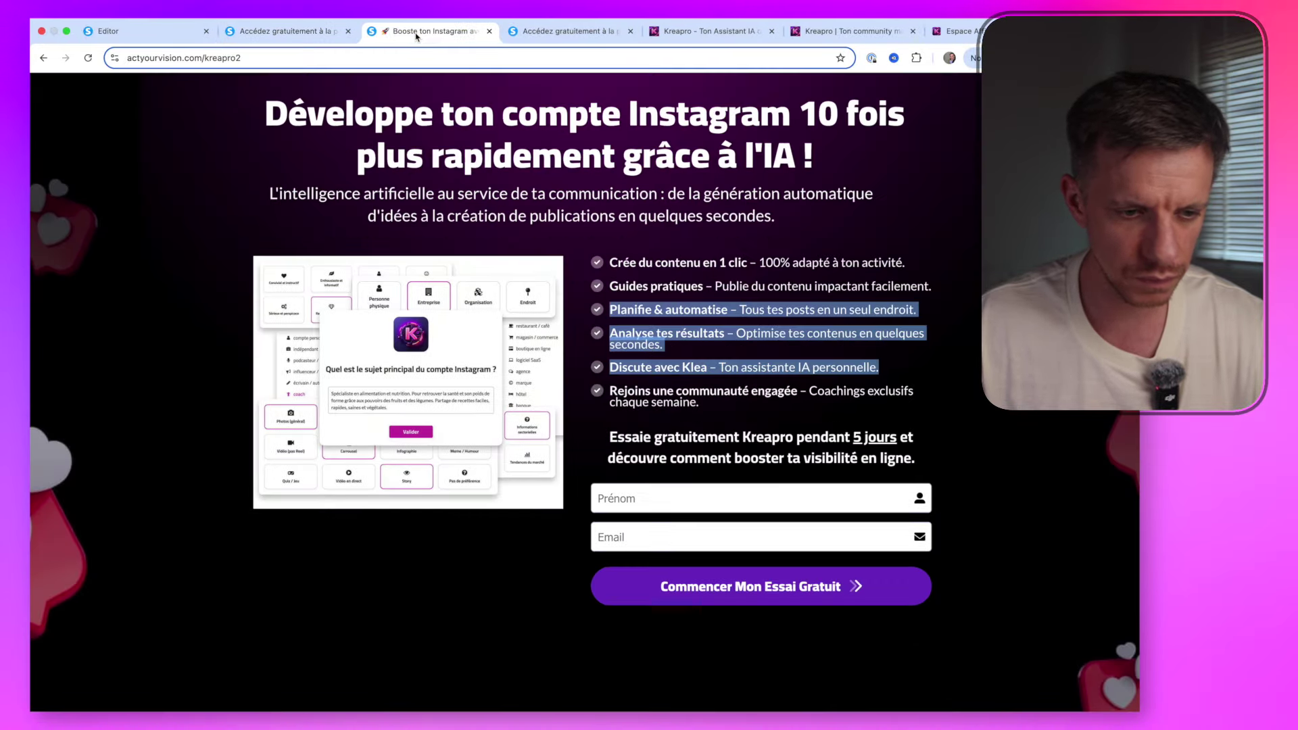
{"action": "left_click", "coordinate": [304, 32]}
{"action": "left_click", "coordinate": [108, 31]}
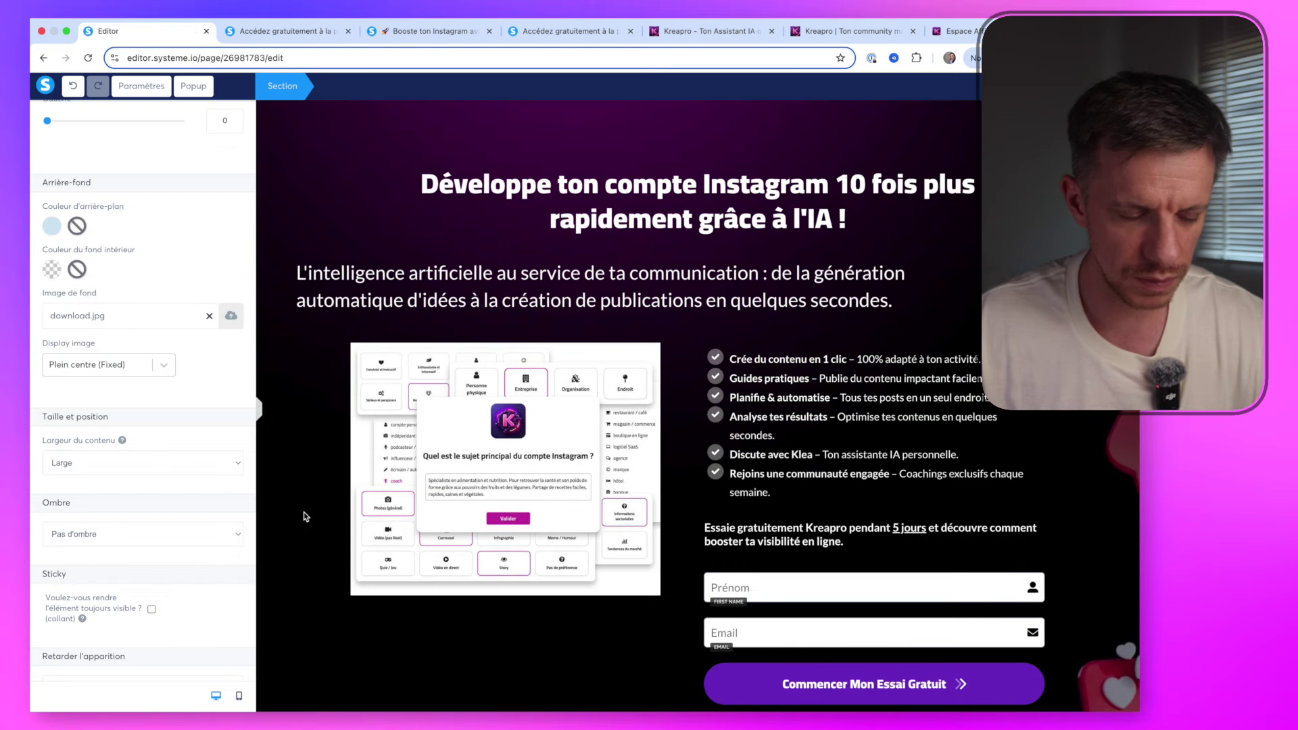
Try the hero section's content width at Toute la largeur, and settle on Moyen
{"action": "left_click", "coordinate": [344, 270]}
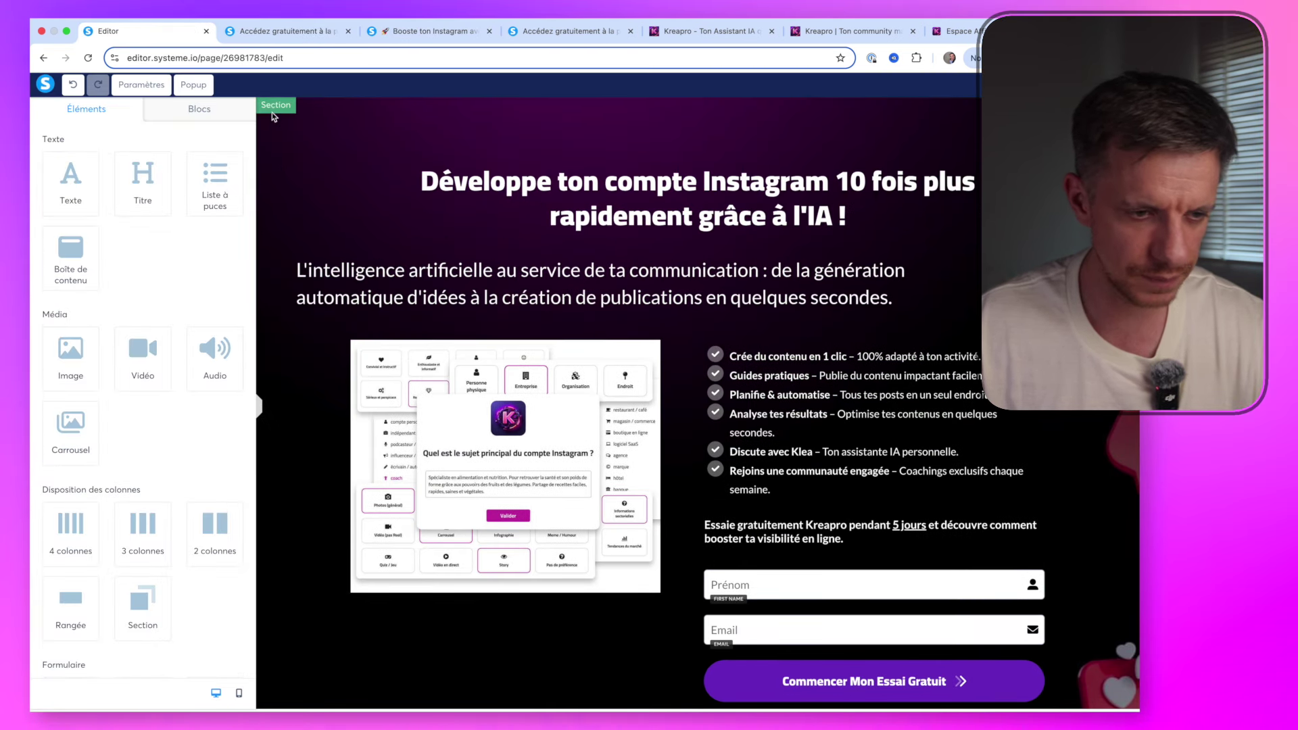
{"action": "left_click", "coordinate": [272, 112]}
{"action": "scroll", "coordinate": [172, 319], "scroll_direction": "down", "scroll_amount": 5}
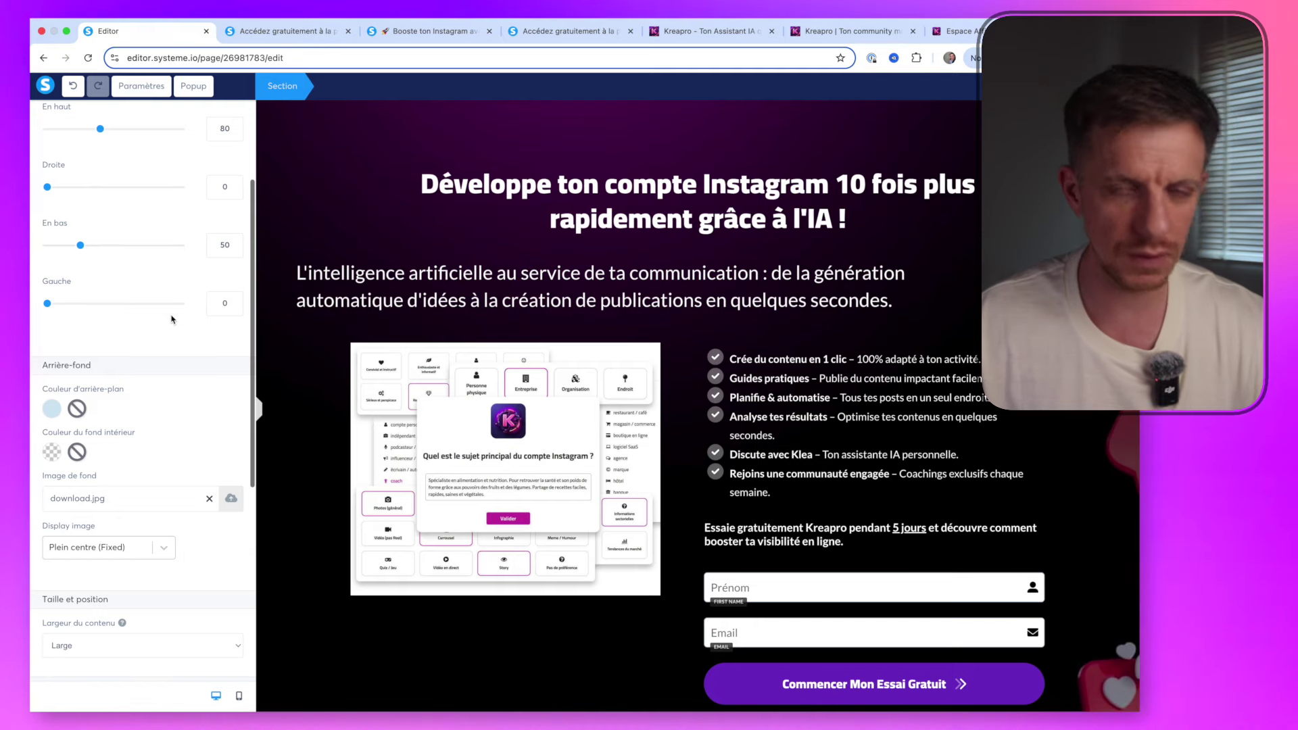
{"action": "scroll", "coordinate": [172, 319], "scroll_direction": "down", "scroll_amount": 2}
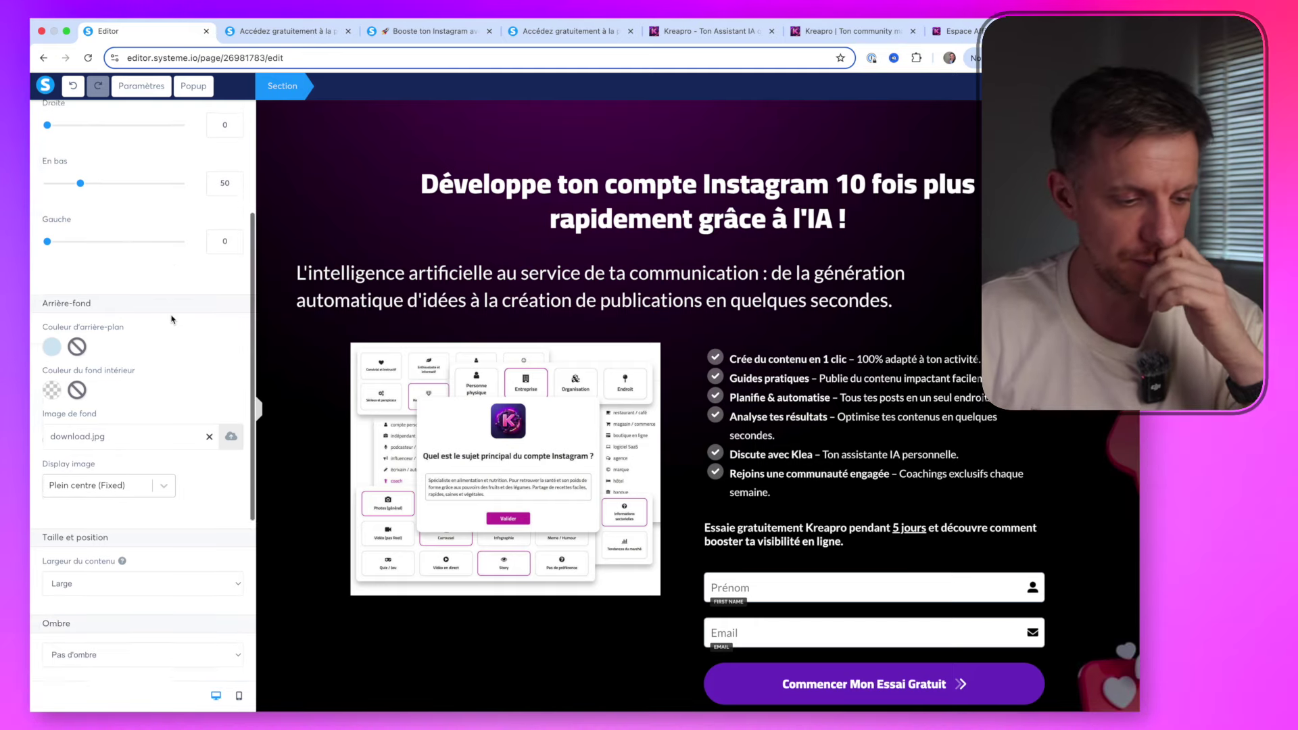
{"action": "left_click", "coordinate": [73, 526]}
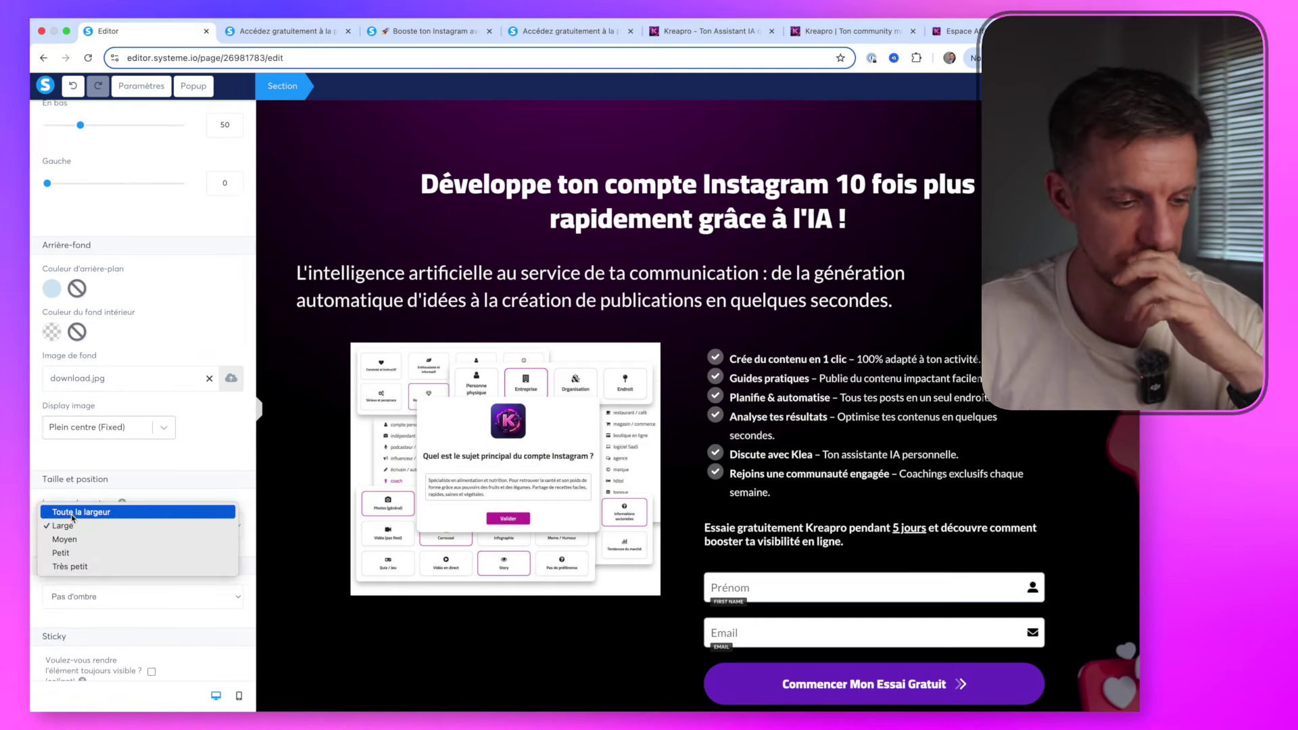
{"action": "left_click", "coordinate": [71, 512]}
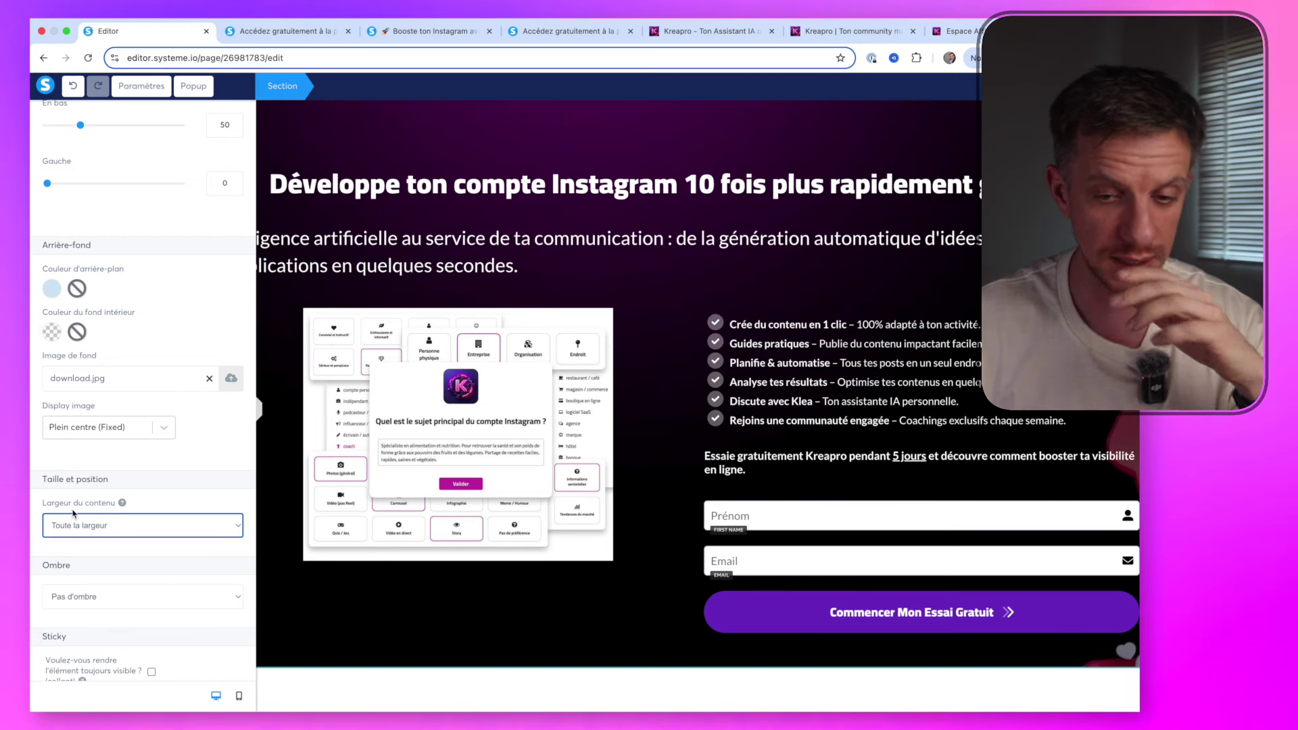
{"action": "left_click", "coordinate": [73, 524]}
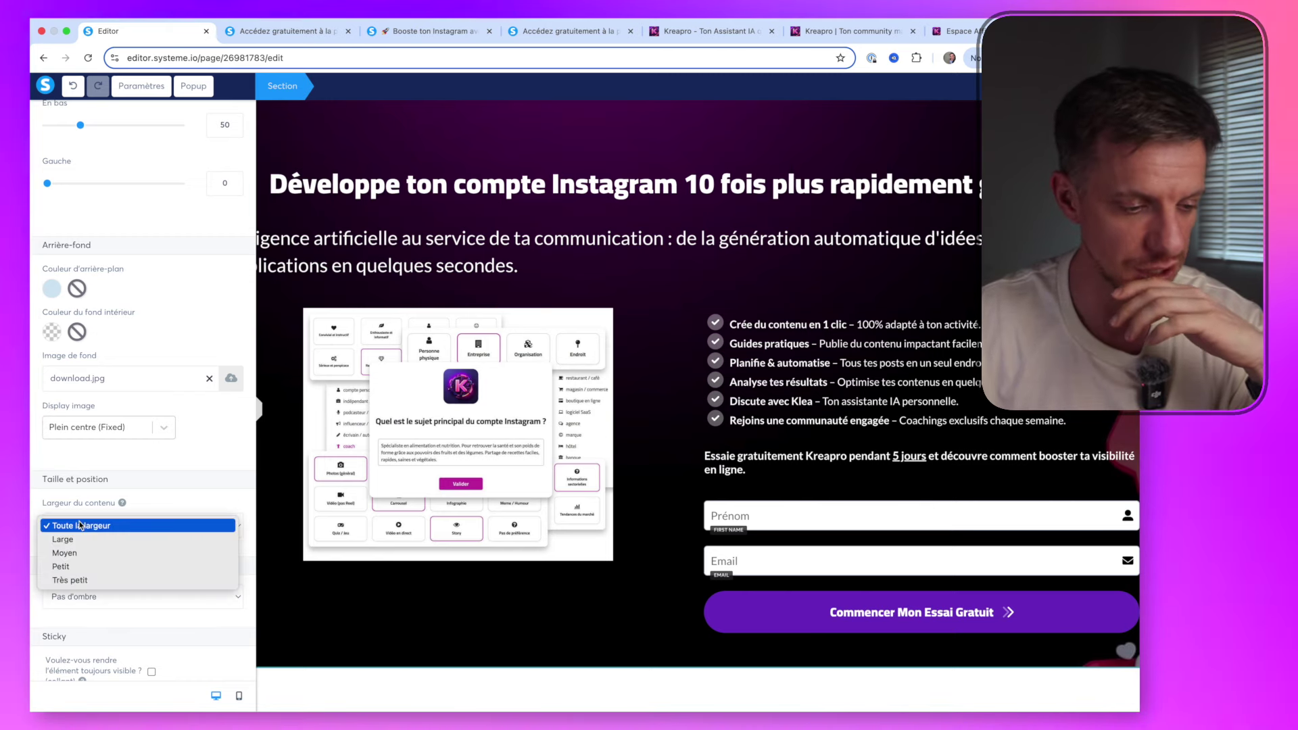
{"action": "left_click", "coordinate": [87, 554]}
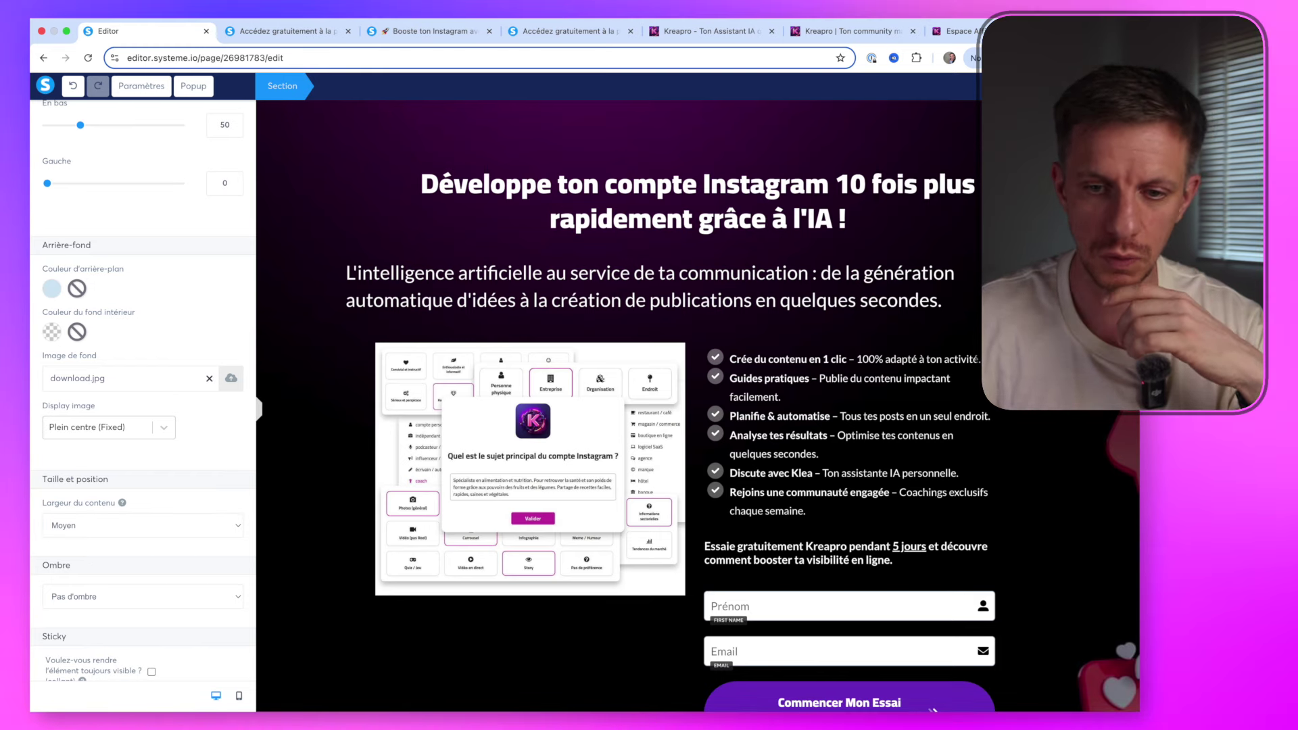
Close the outdated preview and open a fresh preview of the page
{"action": "left_click", "coordinate": [277, 32]}
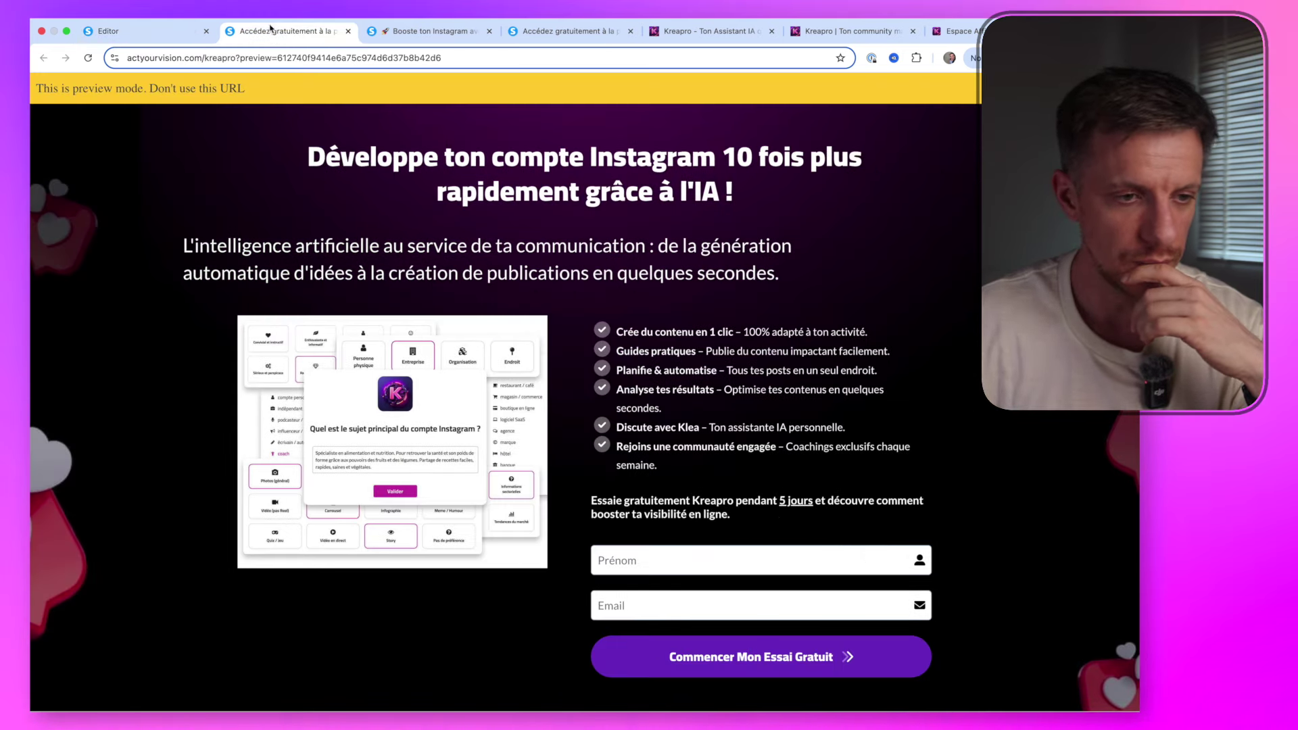
{"action": "left_click", "coordinate": [348, 32]}
{"action": "left_click", "coordinate": [172, 37]}
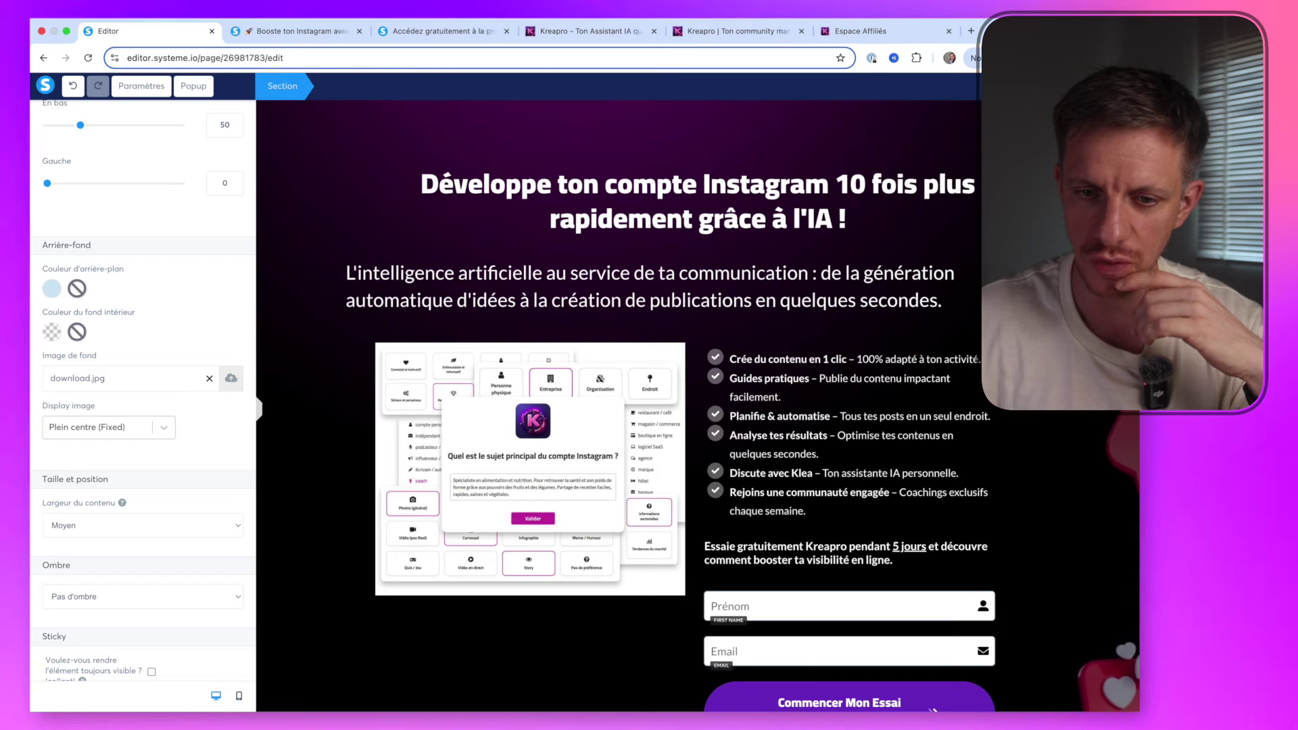
{"action": "left_click", "coordinate": [1064, 87]}
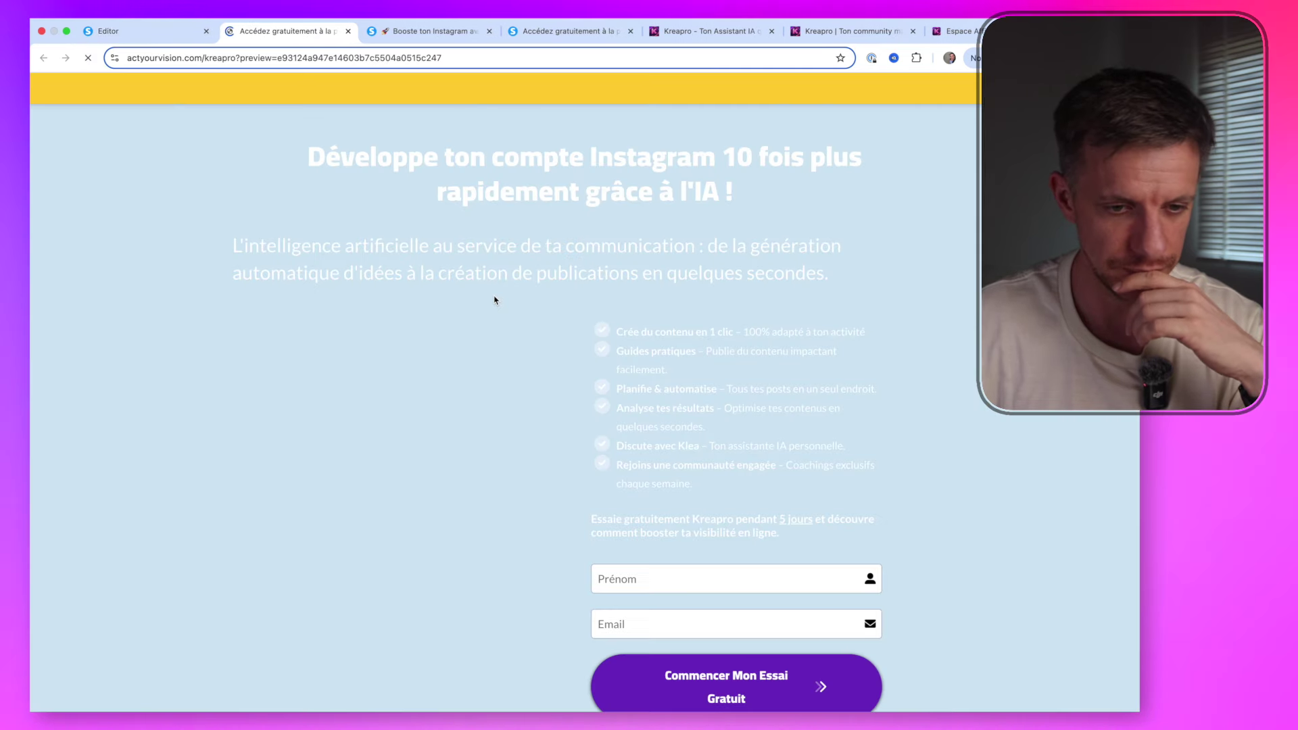
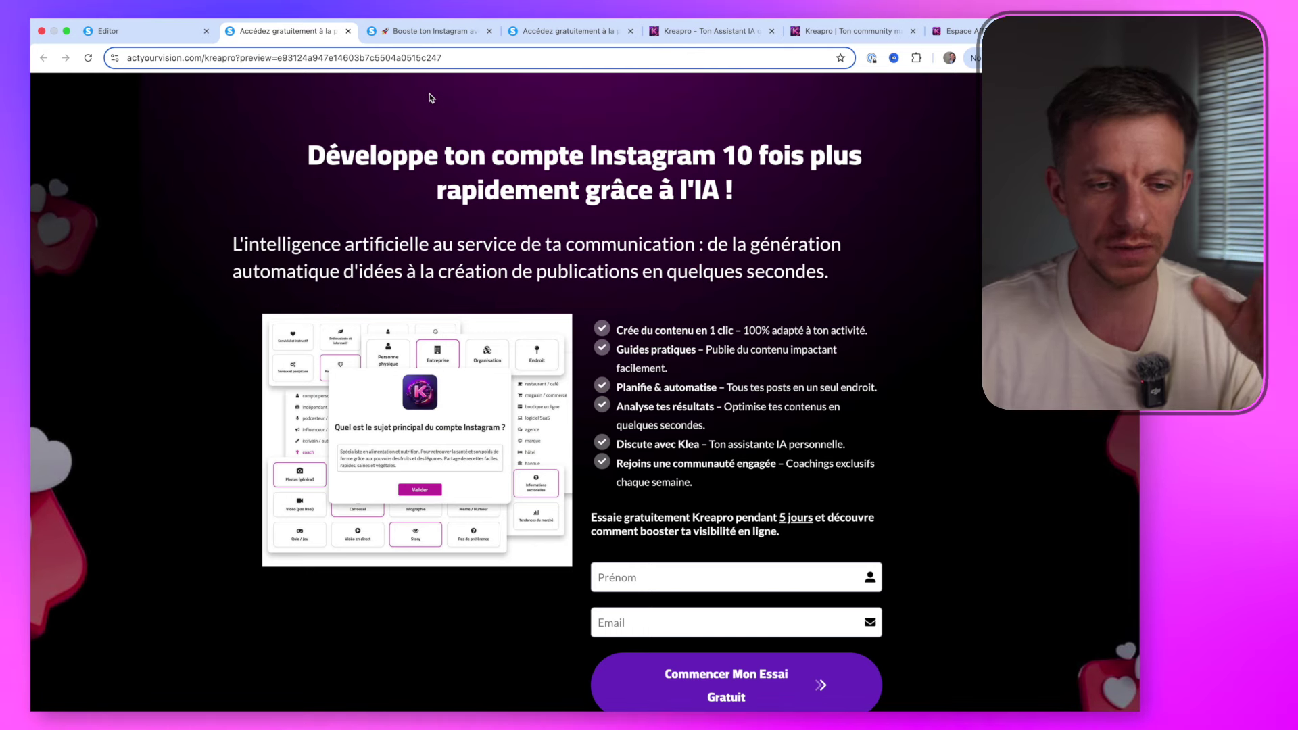
Return to the editor and set the hero section's top padding to 0
{"action": "left_click", "coordinate": [200, 30]}
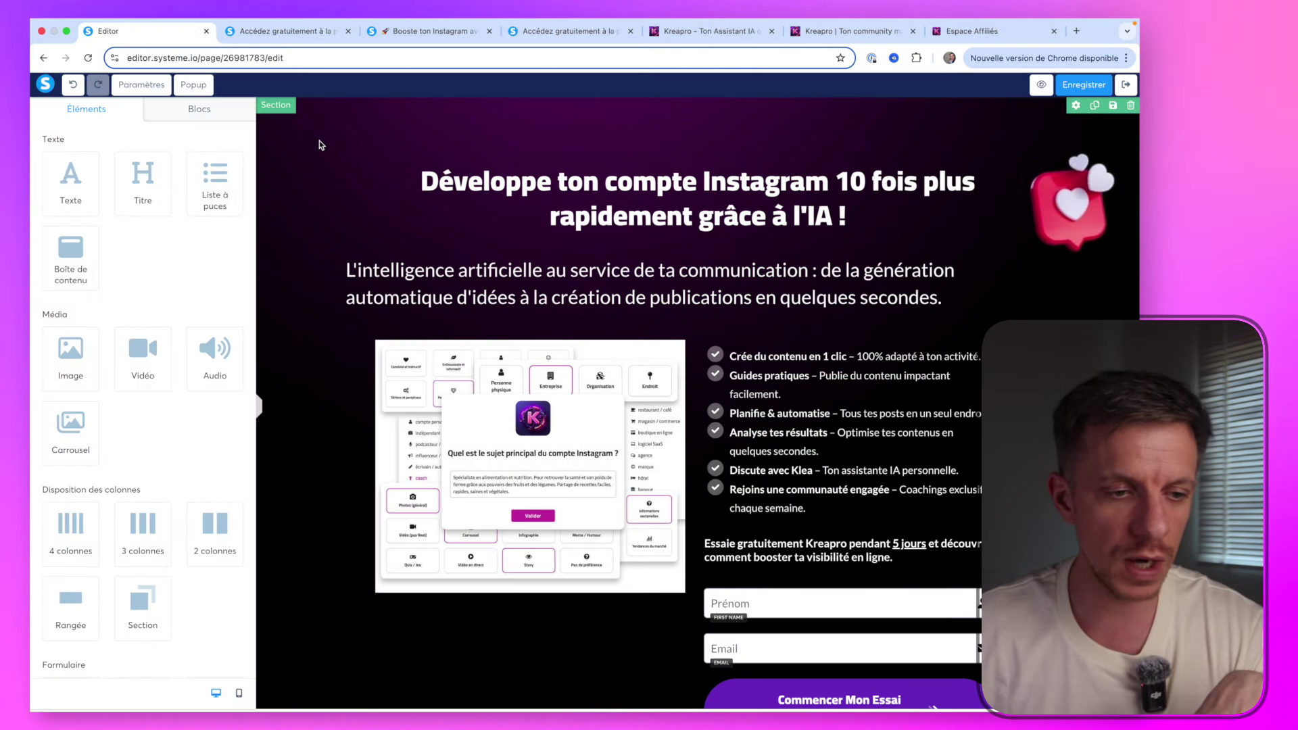
{"action": "left_click", "coordinate": [276, 106]}
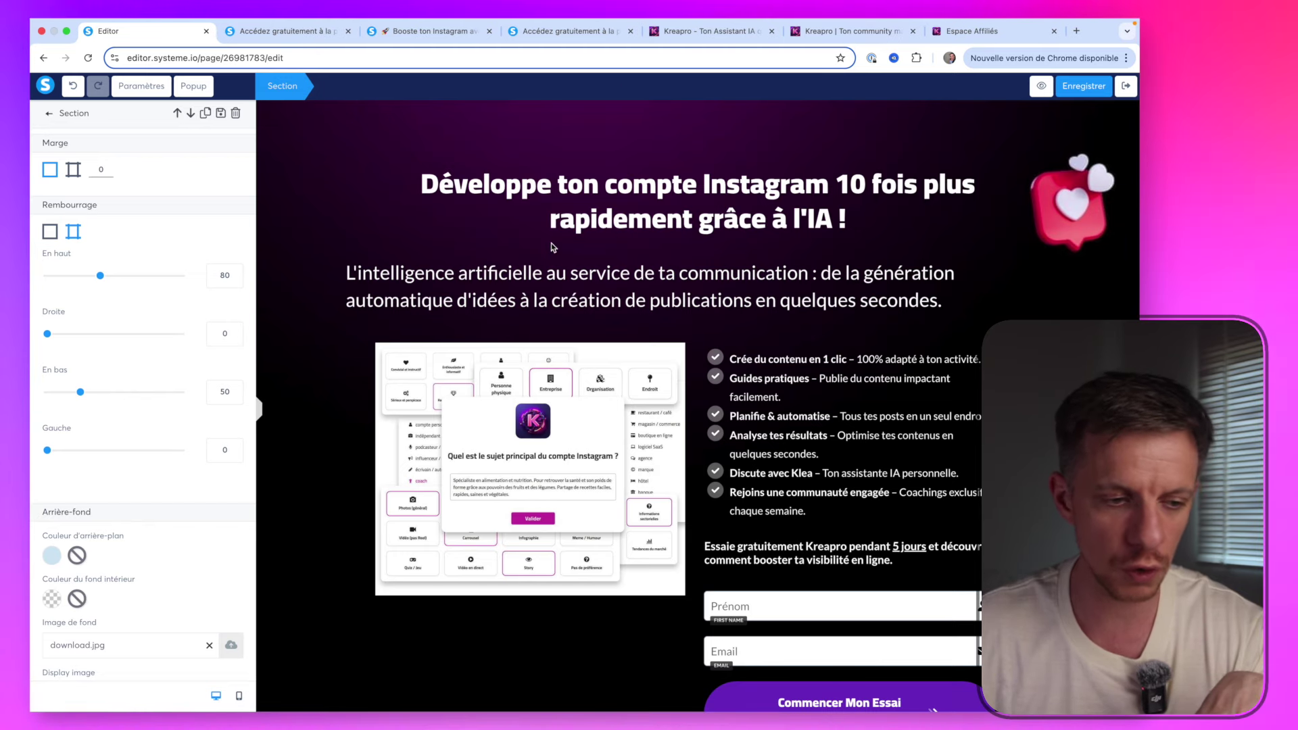
{"action": "left_click", "coordinate": [101, 277]}
{"action": "left_click_drag", "start_coordinate": [101, 277], "coordinate": [58, 276]}
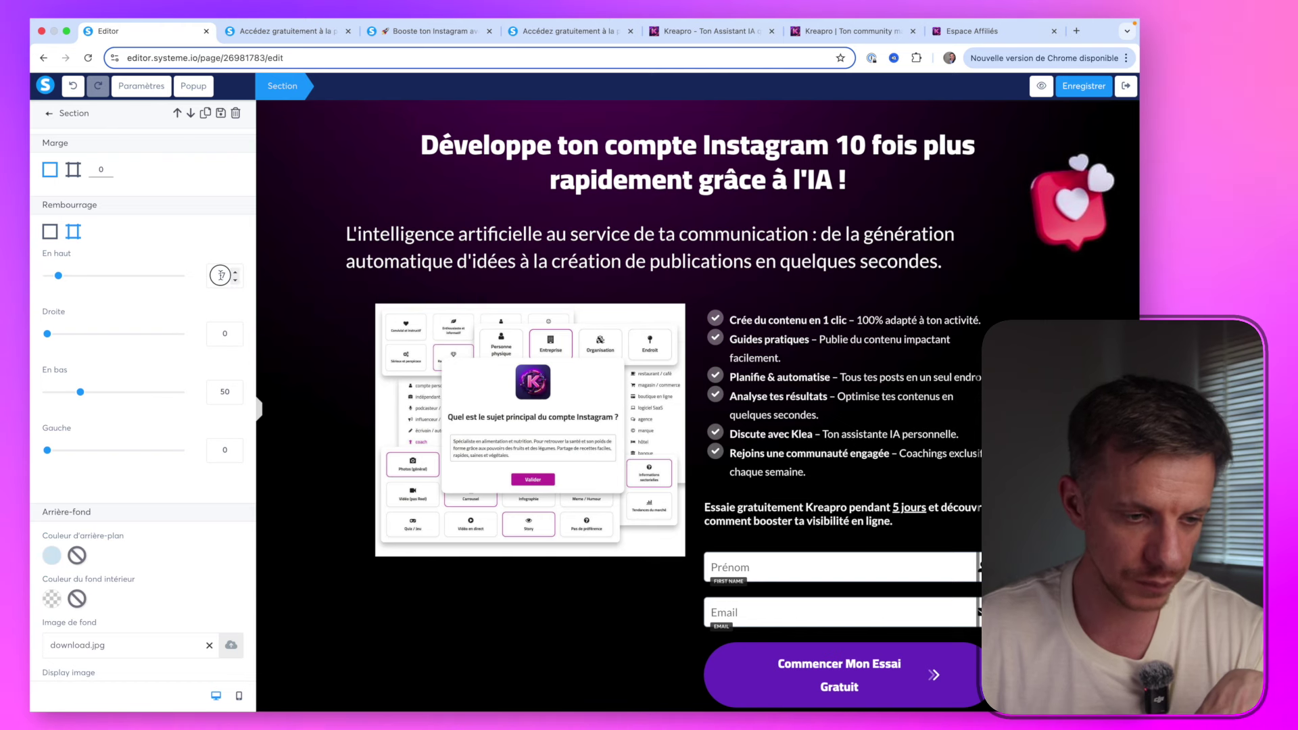
{"action": "type", "text": "0"}
{"action": "left_click", "coordinate": [523, 268]}
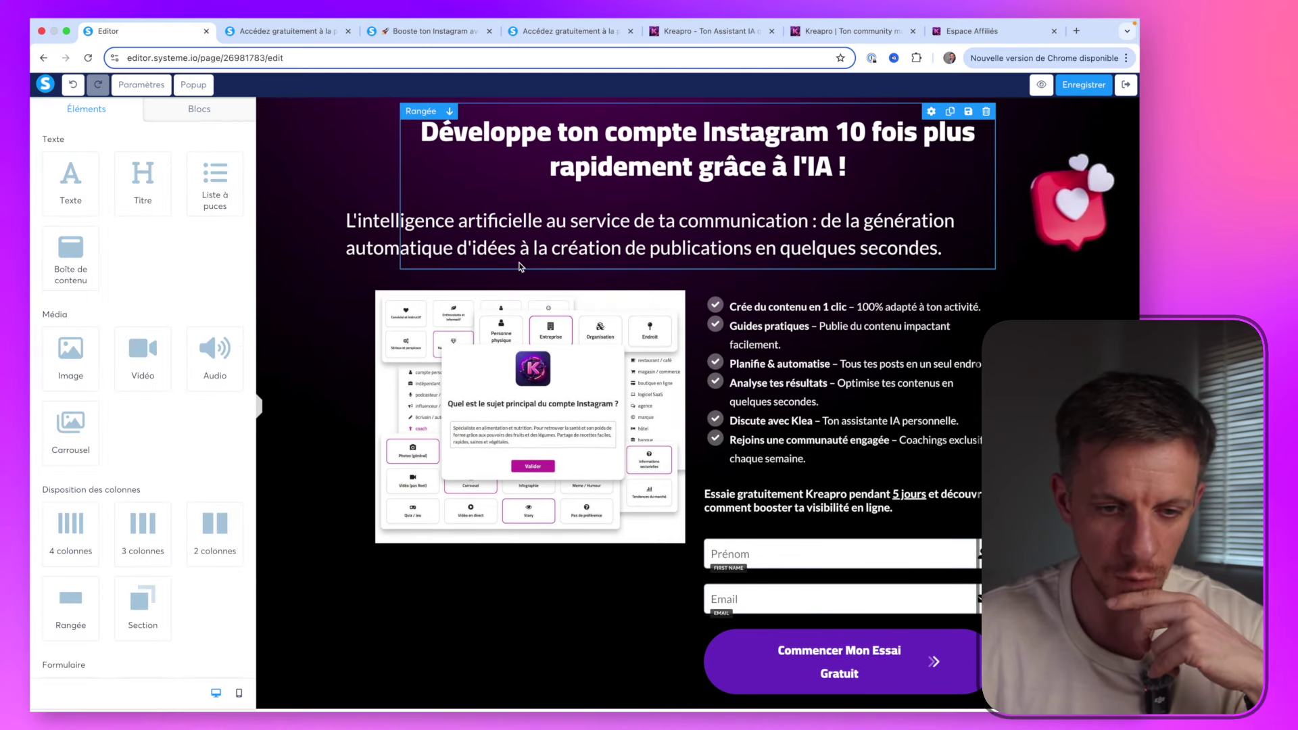
Centre-align the subtitle beginning "L'intelligence artificielle au service de ta communication"
{"action": "triple_click", "coordinate": [602, 216]}
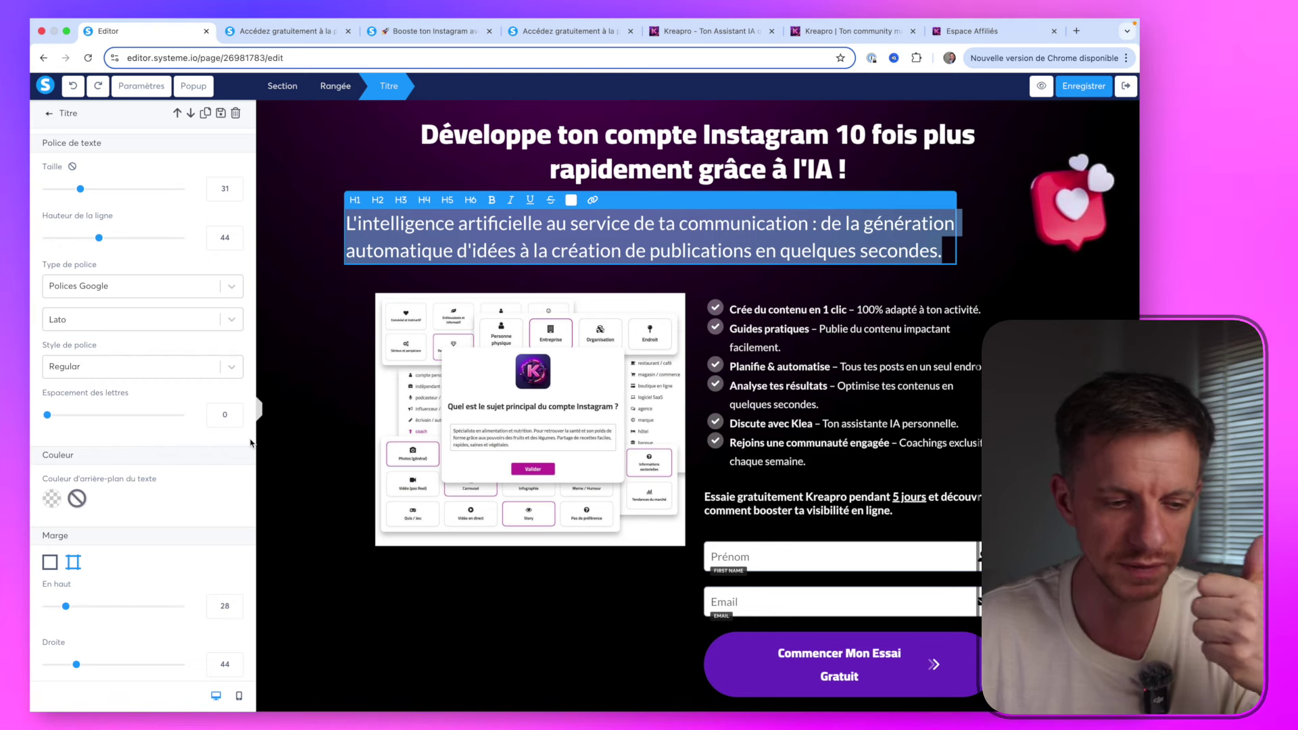
{"action": "scroll", "coordinate": [250, 443], "scroll_direction": "down", "scroll_amount": 5}
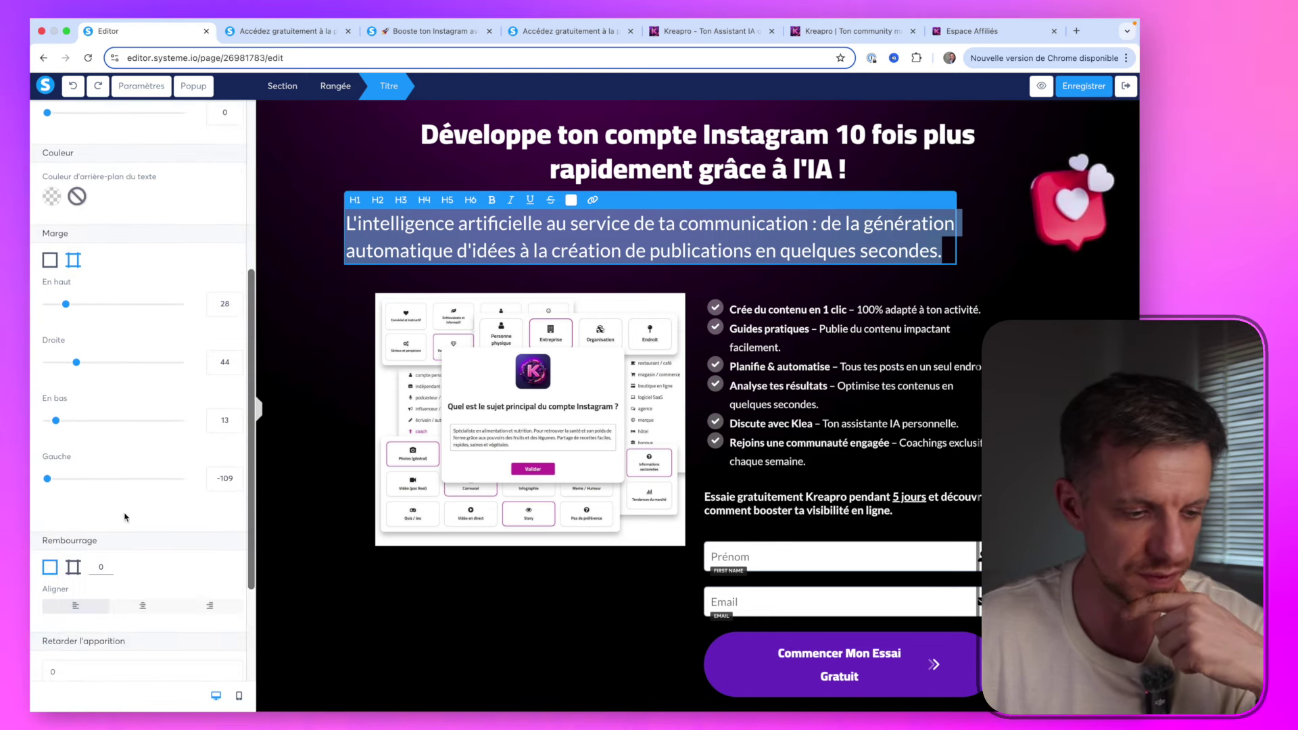
{"action": "left_click", "coordinate": [139, 606]}
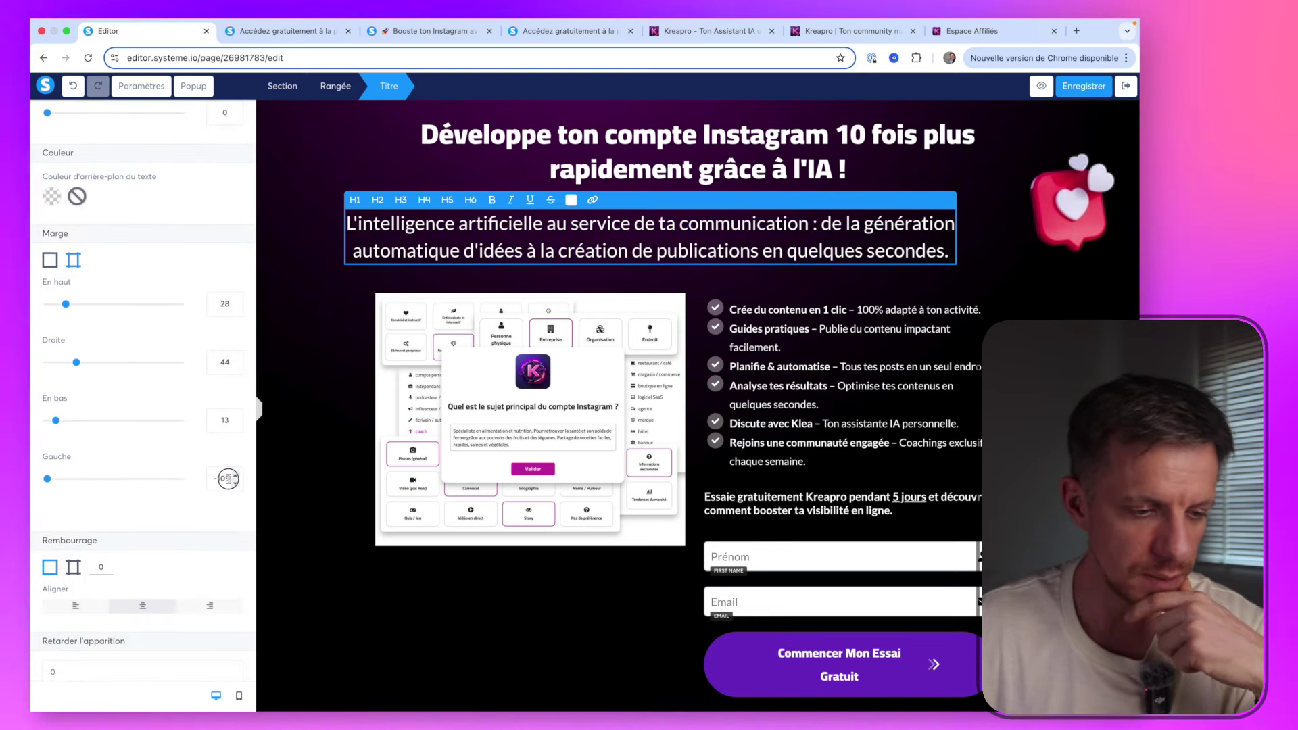
Set the subtitle's left, right and top margins to 0
{"action": "left_click_drag", "start_coordinate": [233, 479], "coordinate": [177, 483]}
{"action": "type", "text": "0"}
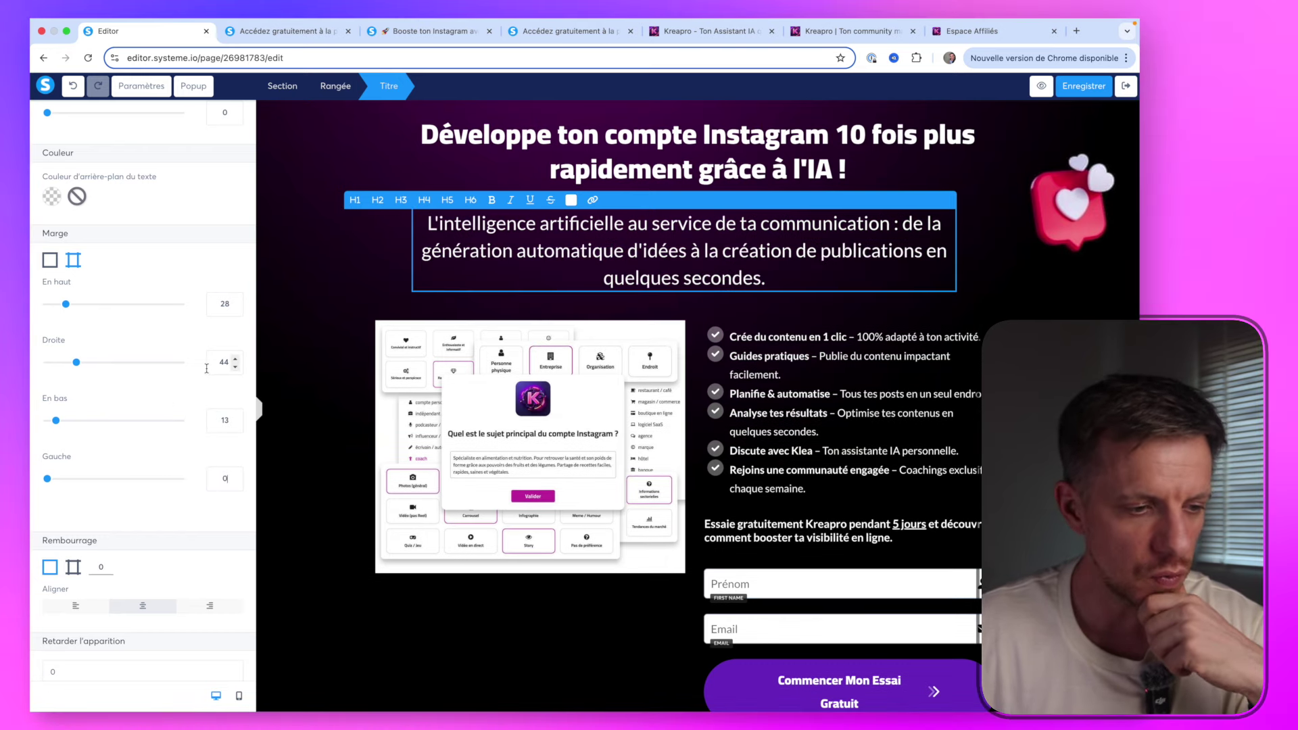
{"action": "type", "text": "0"}
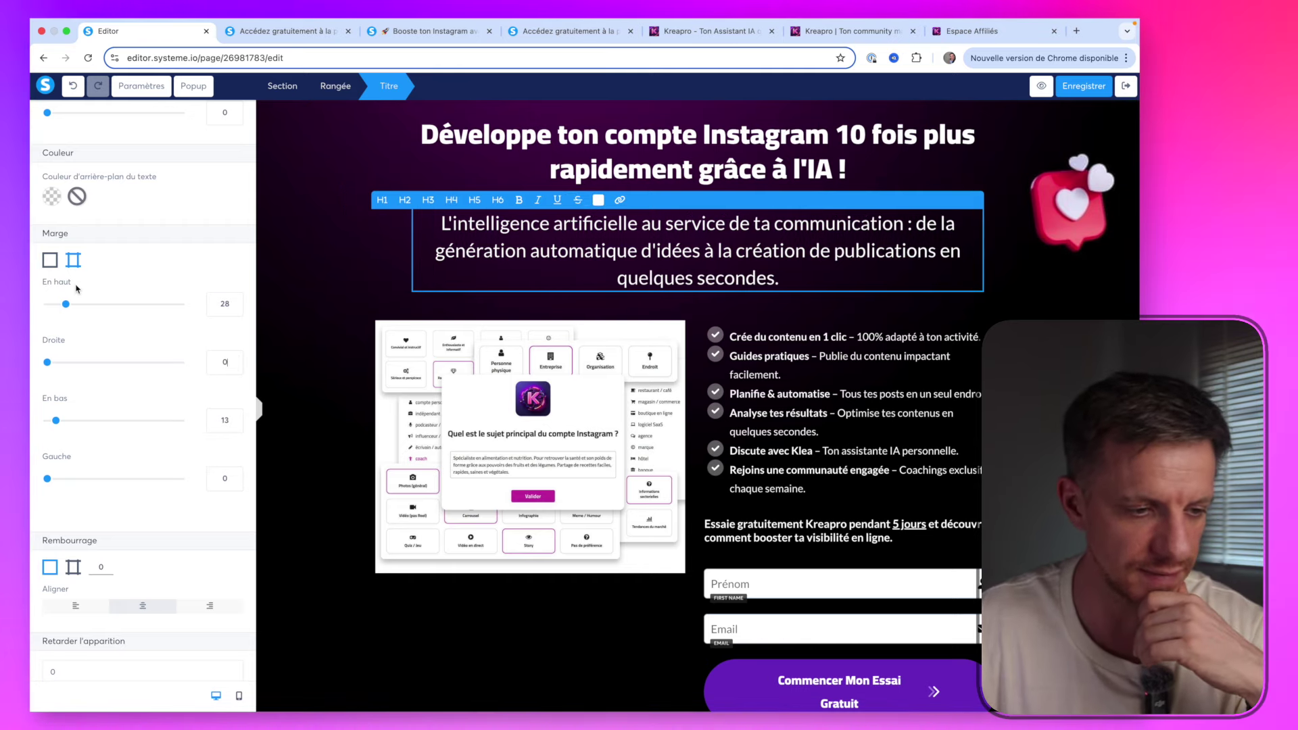
{"action": "left_click_drag", "start_coordinate": [66, 303], "coordinate": [48, 305]}
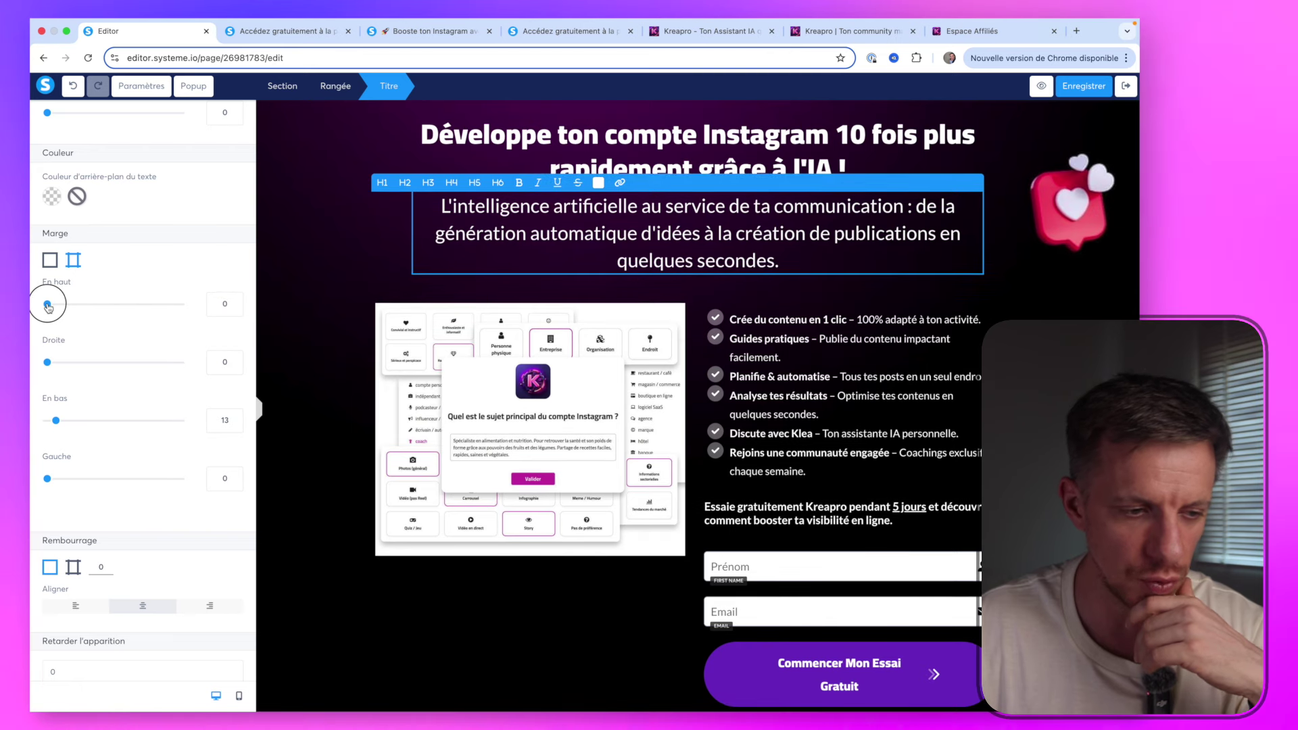
{"action": "left_click", "coordinate": [393, 228]}
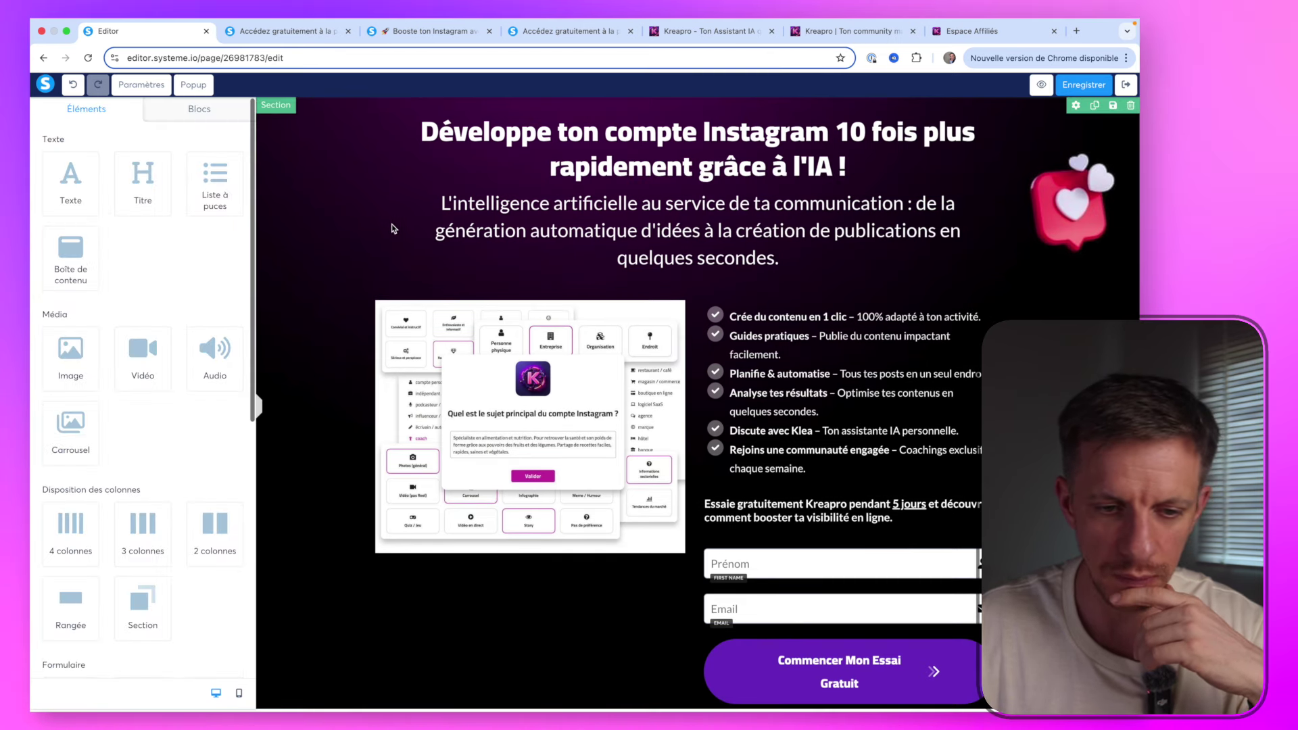
Reduce the subtitle's font size to 27
{"action": "double_click", "coordinate": [685, 248]}
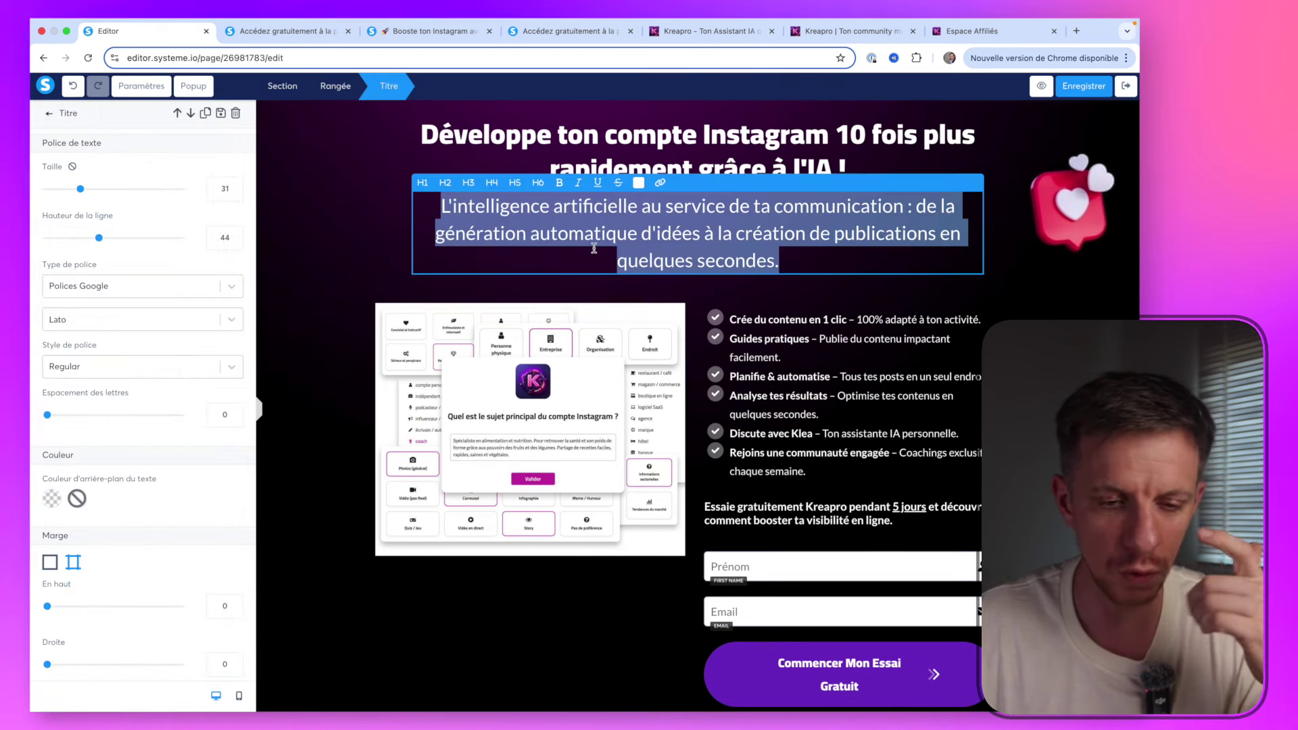
{"action": "left_click", "coordinate": [236, 194]}
{"action": "left_click", "coordinate": [235, 195]}
{"action": "left_click", "coordinate": [235, 194]}
{"action": "left_click", "coordinate": [236, 195]}
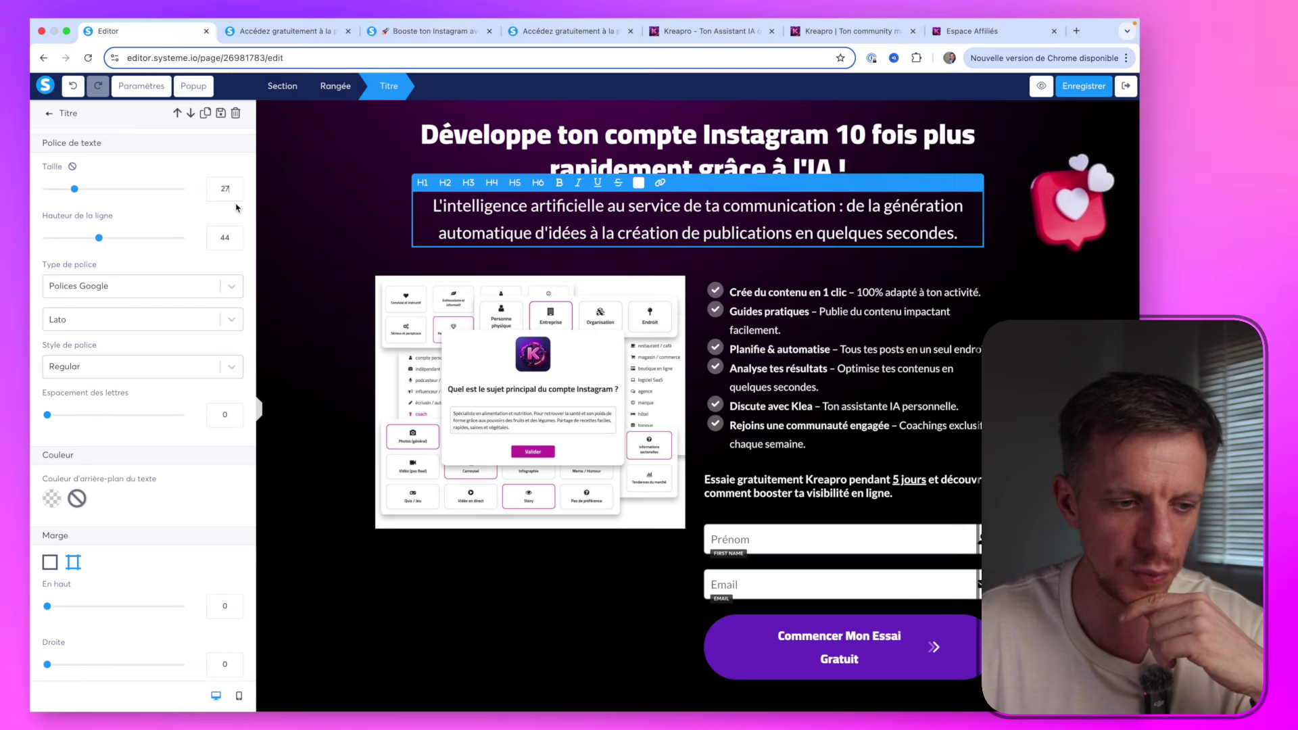
Reduce the subtitle's line height to 37
{"action": "left_click", "coordinate": [235, 243]}
{"action": "left_click", "coordinate": [235, 242]}
{"action": "left_click", "coordinate": [236, 243]}
{"action": "left_click", "coordinate": [236, 243]}
{"action": "left_click", "coordinate": [235, 243]}
{"action": "left_click", "coordinate": [236, 243]}
{"action": "left_click", "coordinate": [235, 242]}
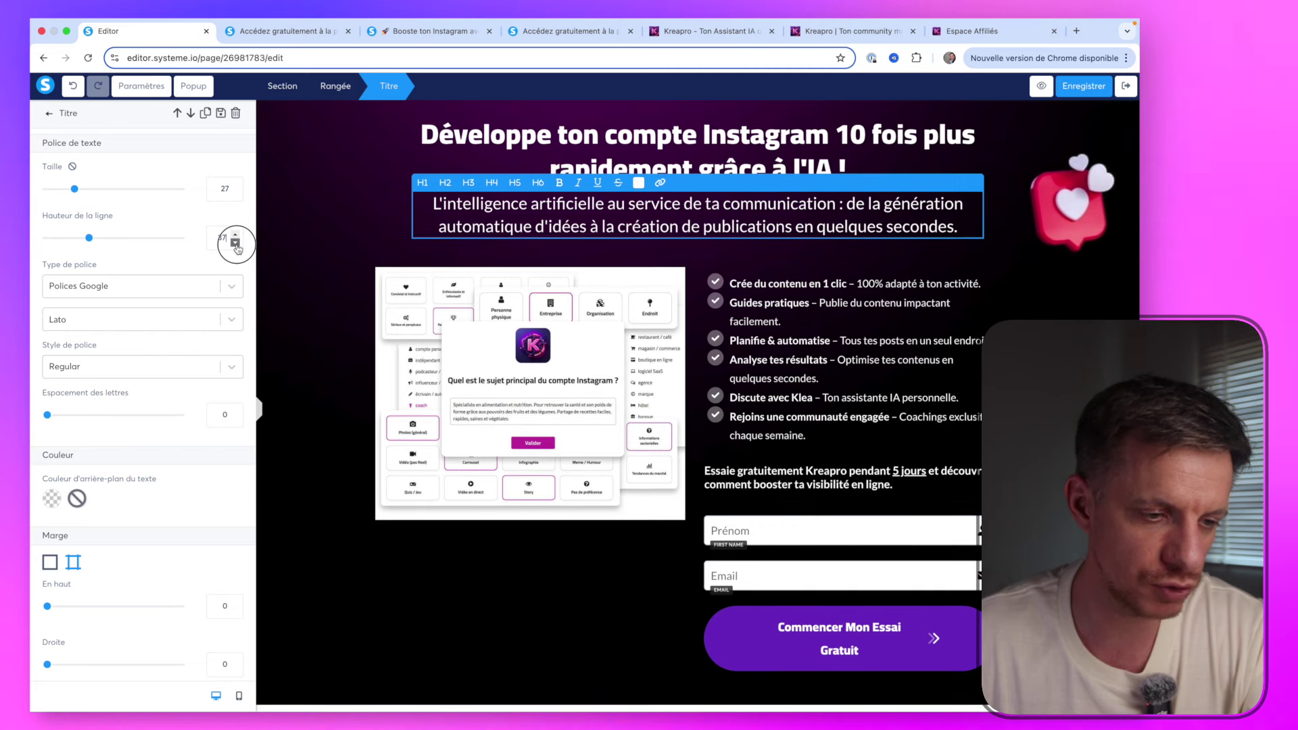
{"action": "left_click", "coordinate": [235, 243]}
{"action": "left_click", "coordinate": [236, 235]}
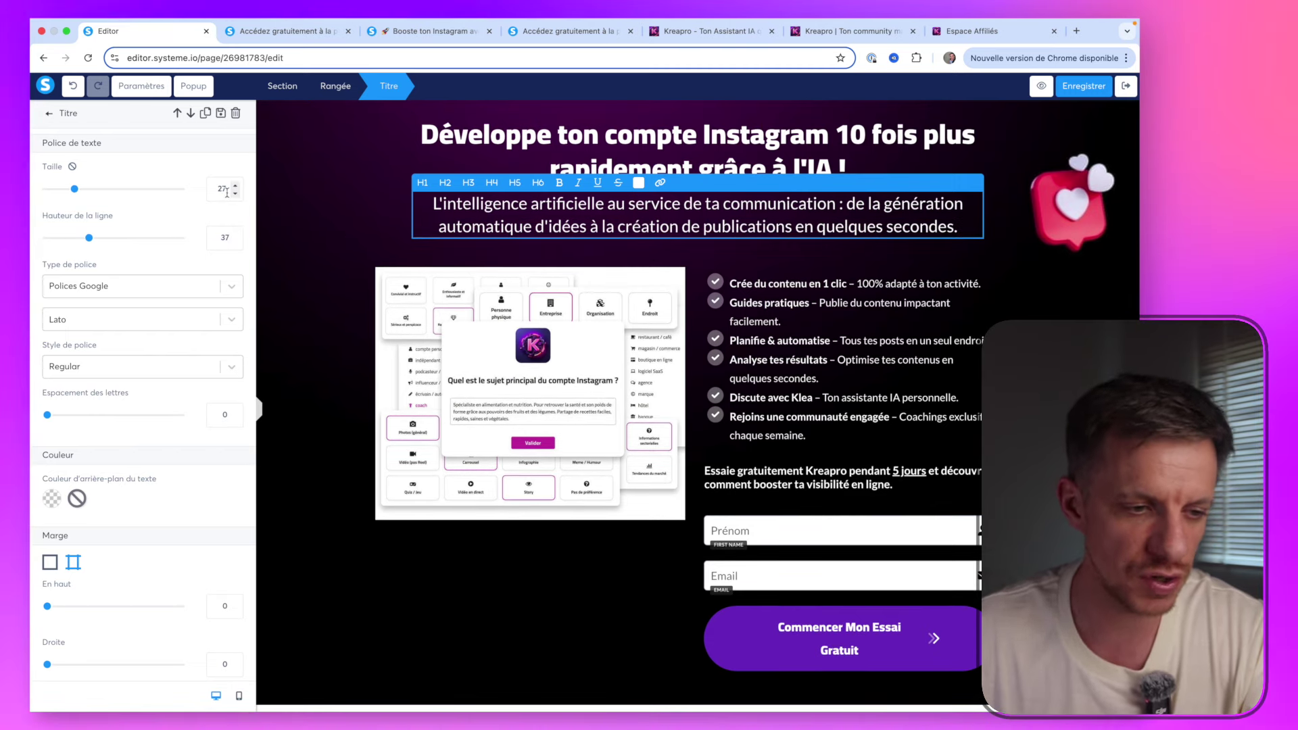
Set the font size of the headline beginning "Développe ton compte Instagram" to 50 and its line height to 60
{"action": "left_click", "coordinate": [470, 124]}
{"action": "triple_click", "coordinate": [469, 124]}
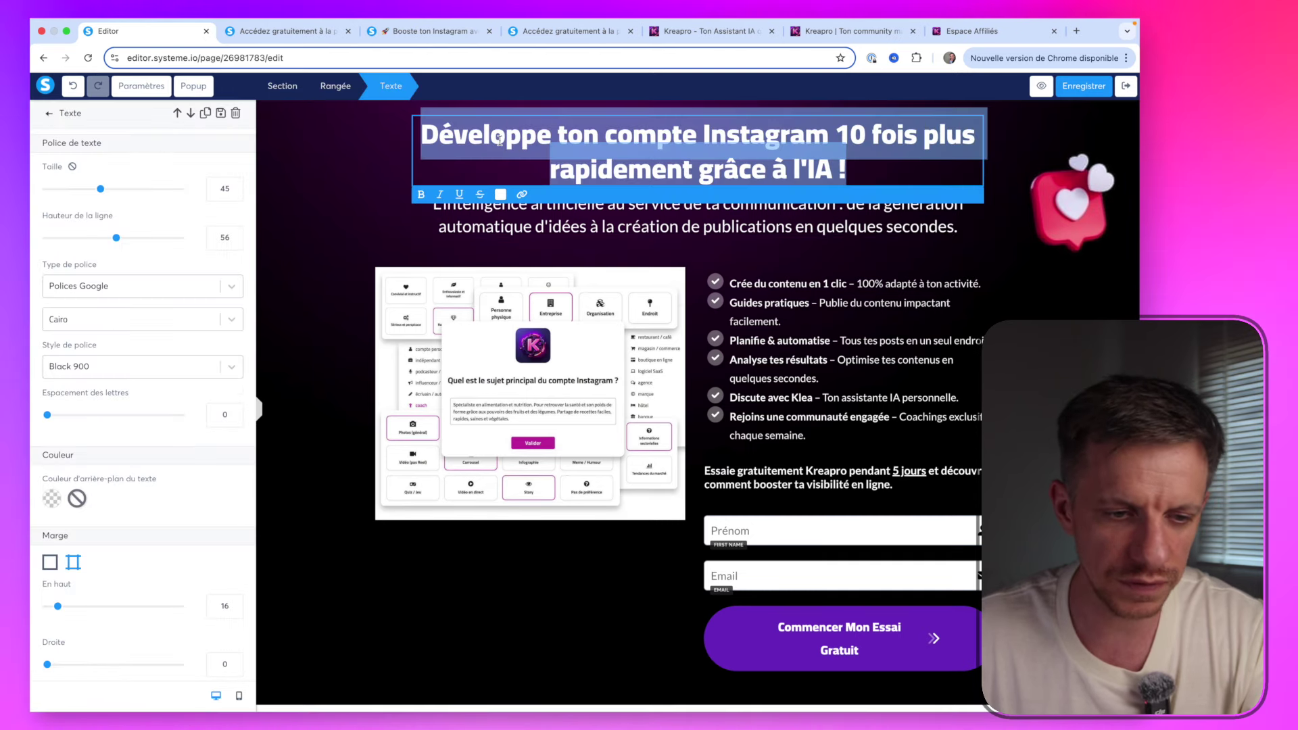
{"action": "left_click", "coordinate": [236, 186]}
{"action": "left_click", "coordinate": [235, 186]}
{"action": "left_click", "coordinate": [235, 186]}
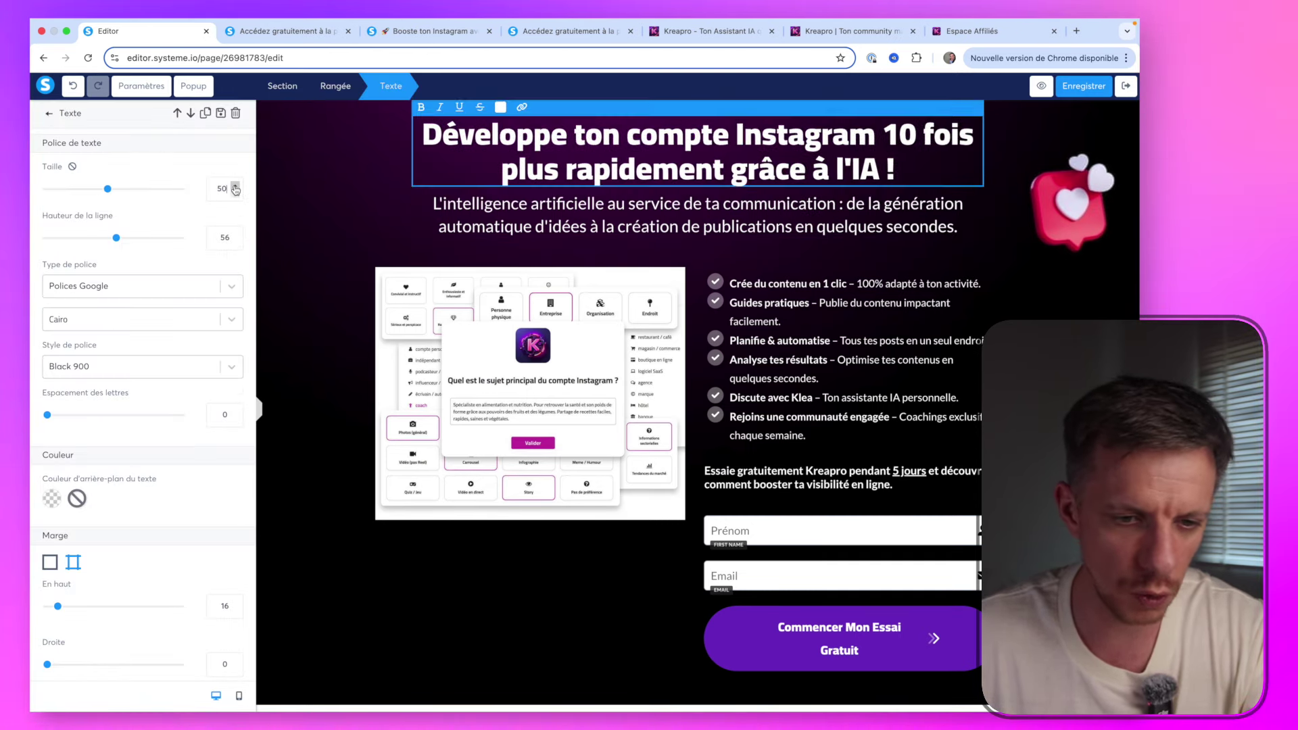
{"action": "left_click", "coordinate": [235, 186]}
{"action": "left_click", "coordinate": [235, 187]}
{"action": "left_click", "coordinate": [235, 196]}
{"action": "left_click", "coordinate": [235, 196]}
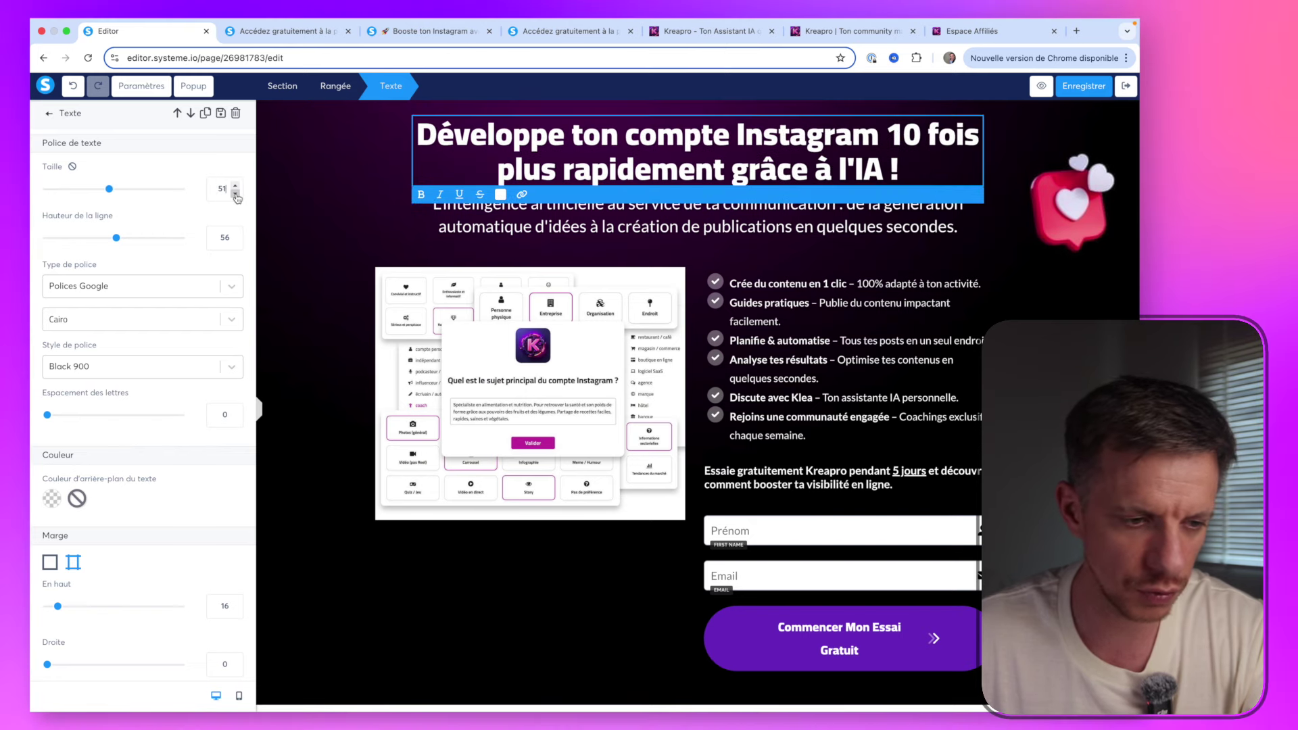
{"action": "left_click", "coordinate": [235, 195]}
{"action": "left_click", "coordinate": [235, 234]}
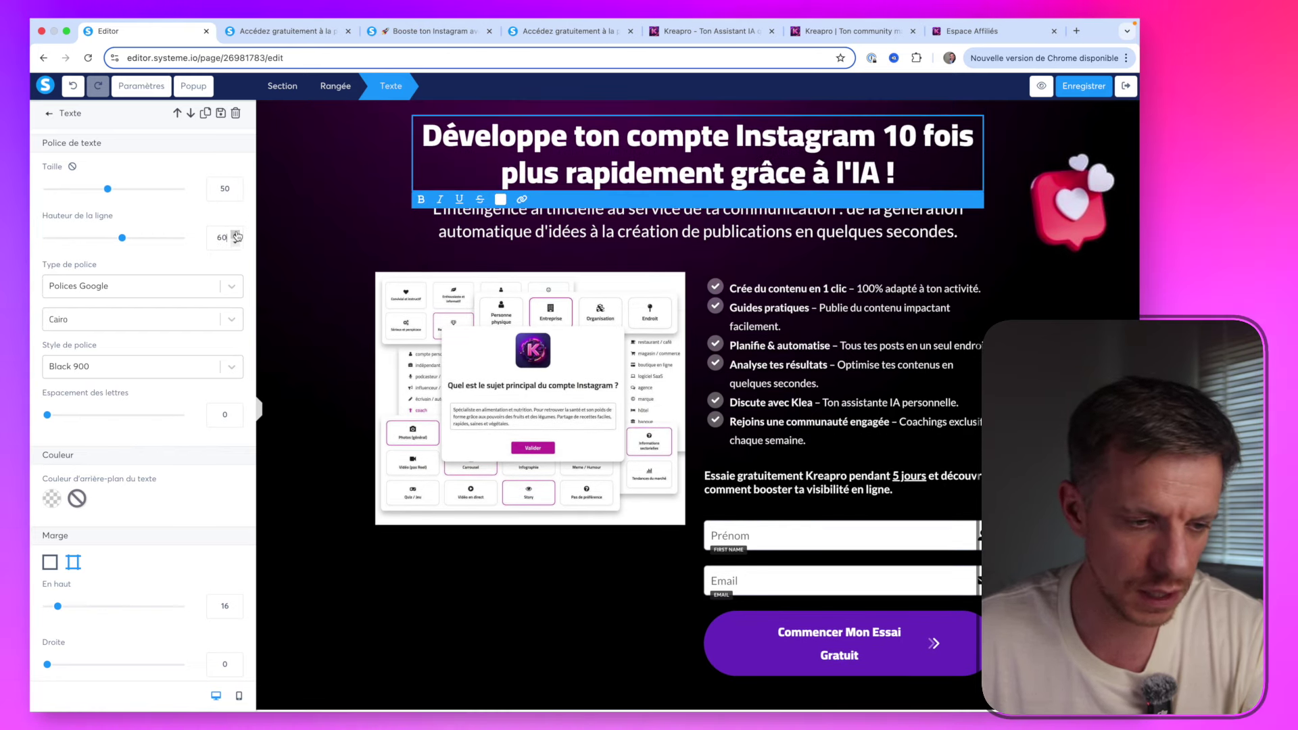
{"action": "left_click", "coordinate": [332, 211]}
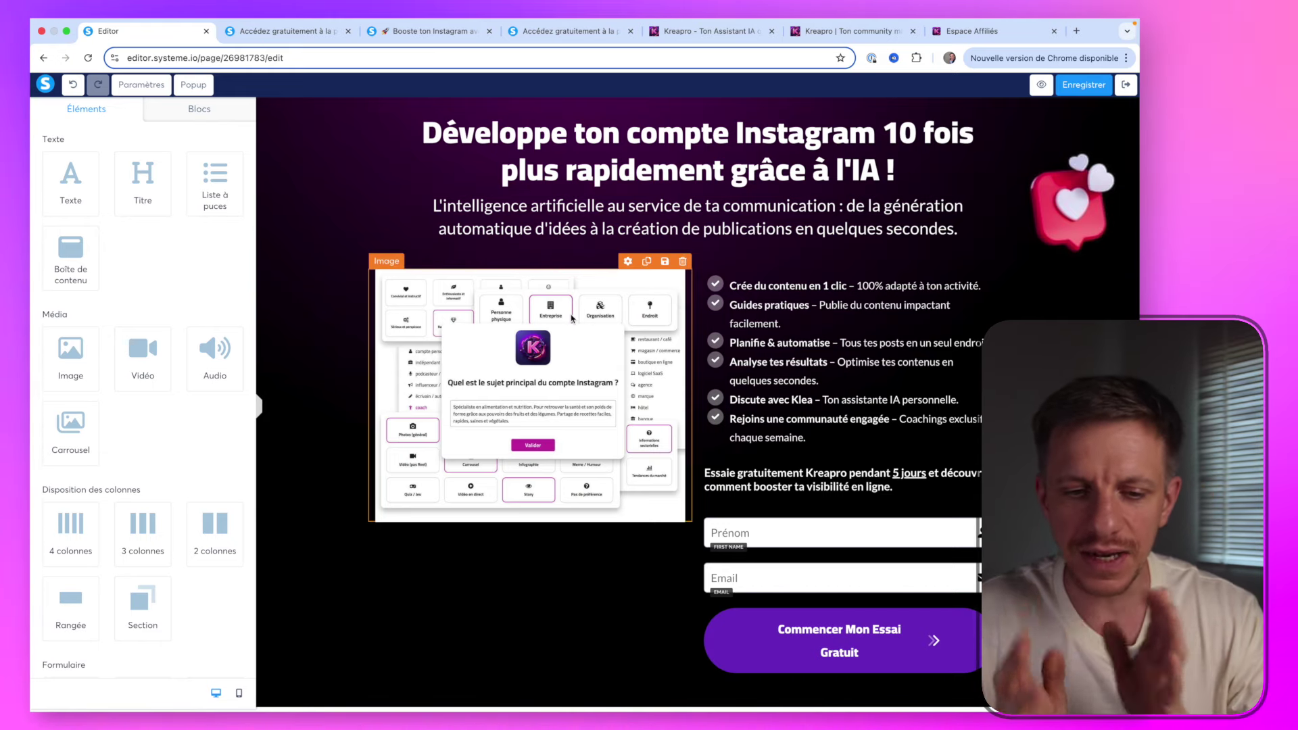
Increase the font size of the bullet list beginning "Crée du contenu en 1 clic" to 20
{"action": "left_click", "coordinate": [851, 359]}
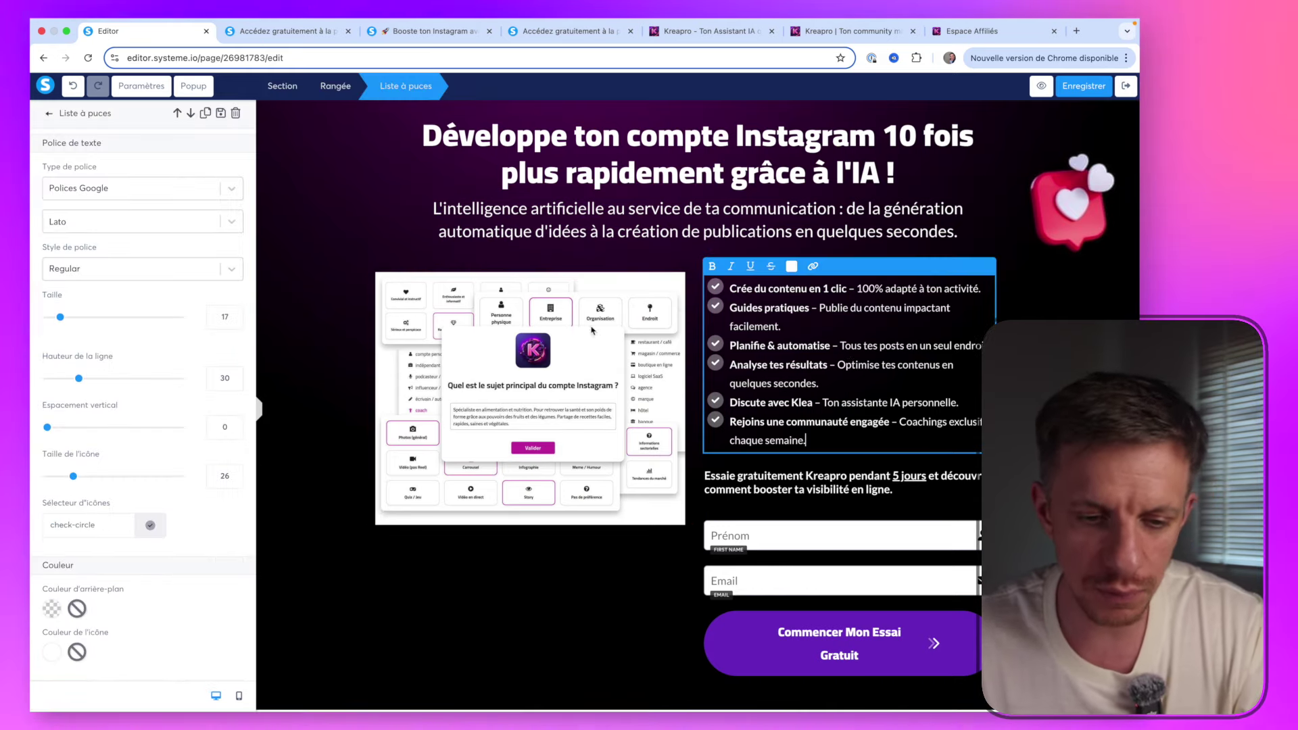
{"action": "left_click", "coordinate": [235, 313]}
{"action": "left_click", "coordinate": [235, 313]}
{"action": "left_click", "coordinate": [235, 314]}
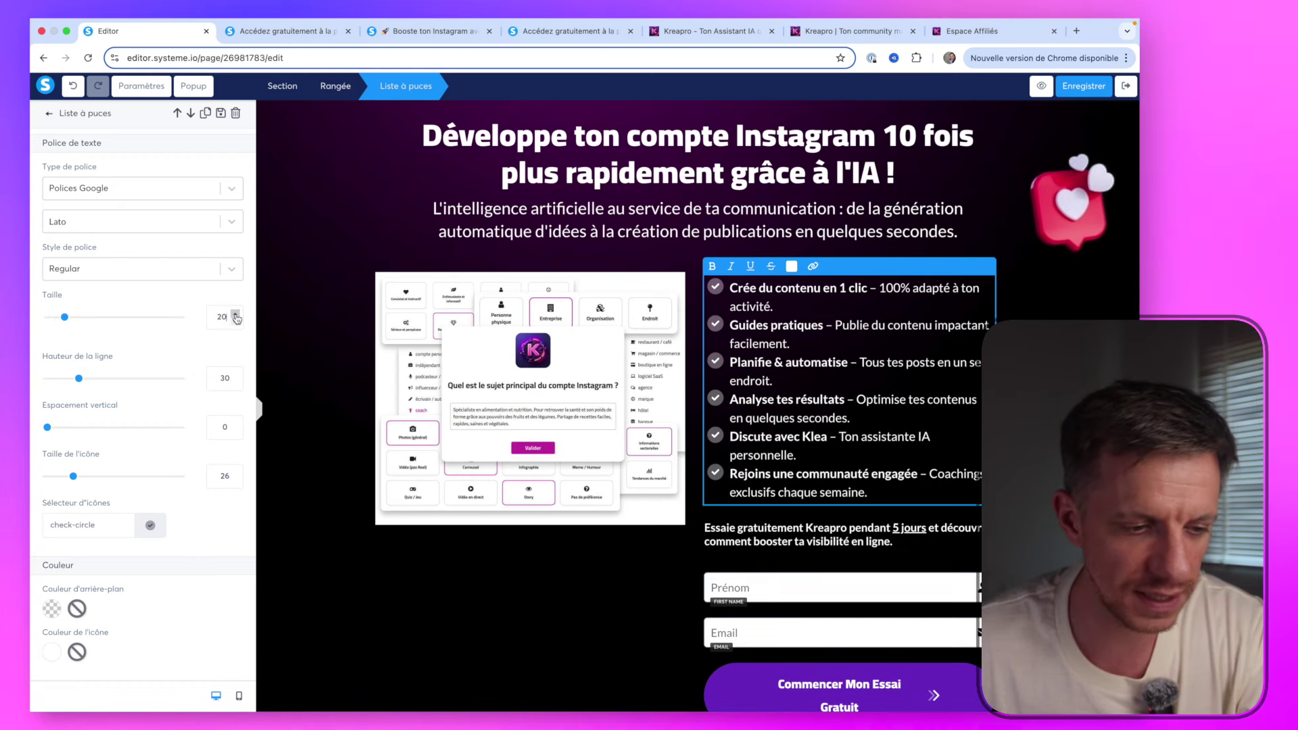
Increase the vertical spacing between the bullet list's items to 10
{"action": "scroll", "coordinate": [200, 397], "scroll_direction": "down", "scroll_amount": 2}
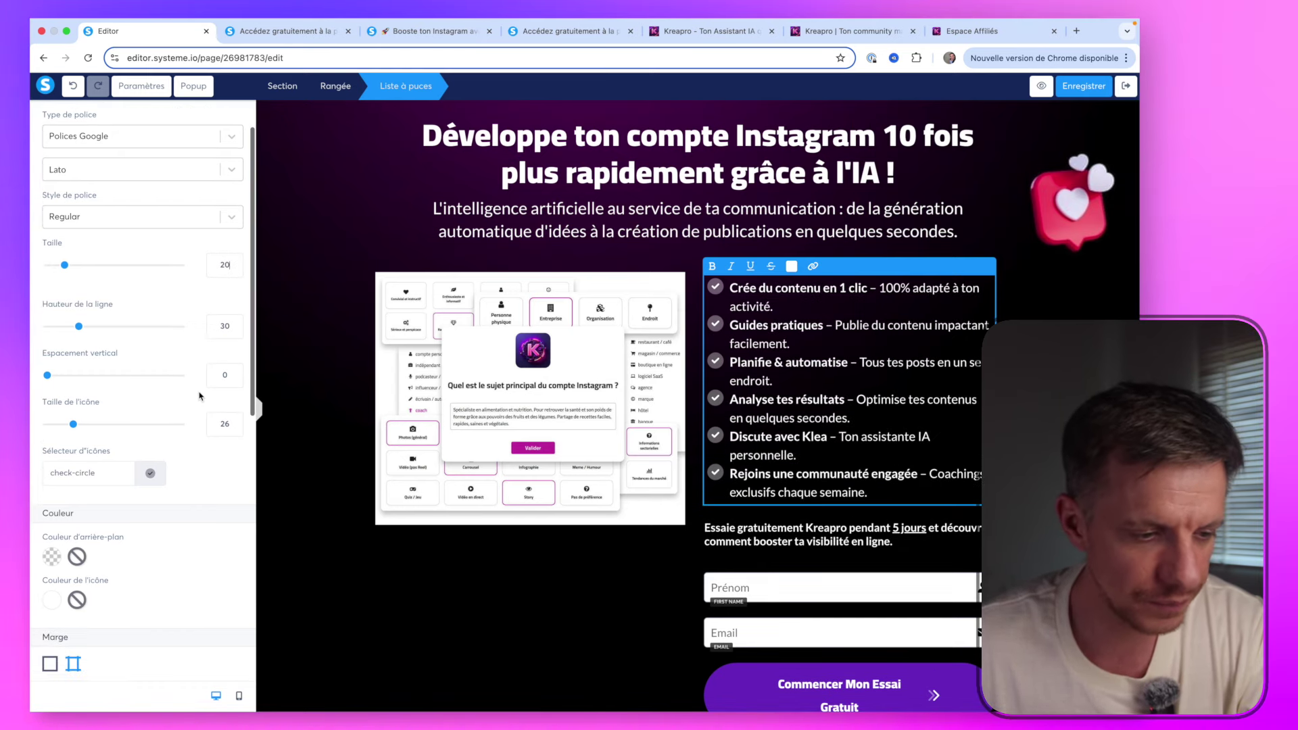
{"action": "left_click", "coordinate": [235, 372]}
{"action": "left_click", "coordinate": [235, 372]}
{"action": "left_click", "coordinate": [236, 372]}
{"action": "left_click", "coordinate": [236, 372]}
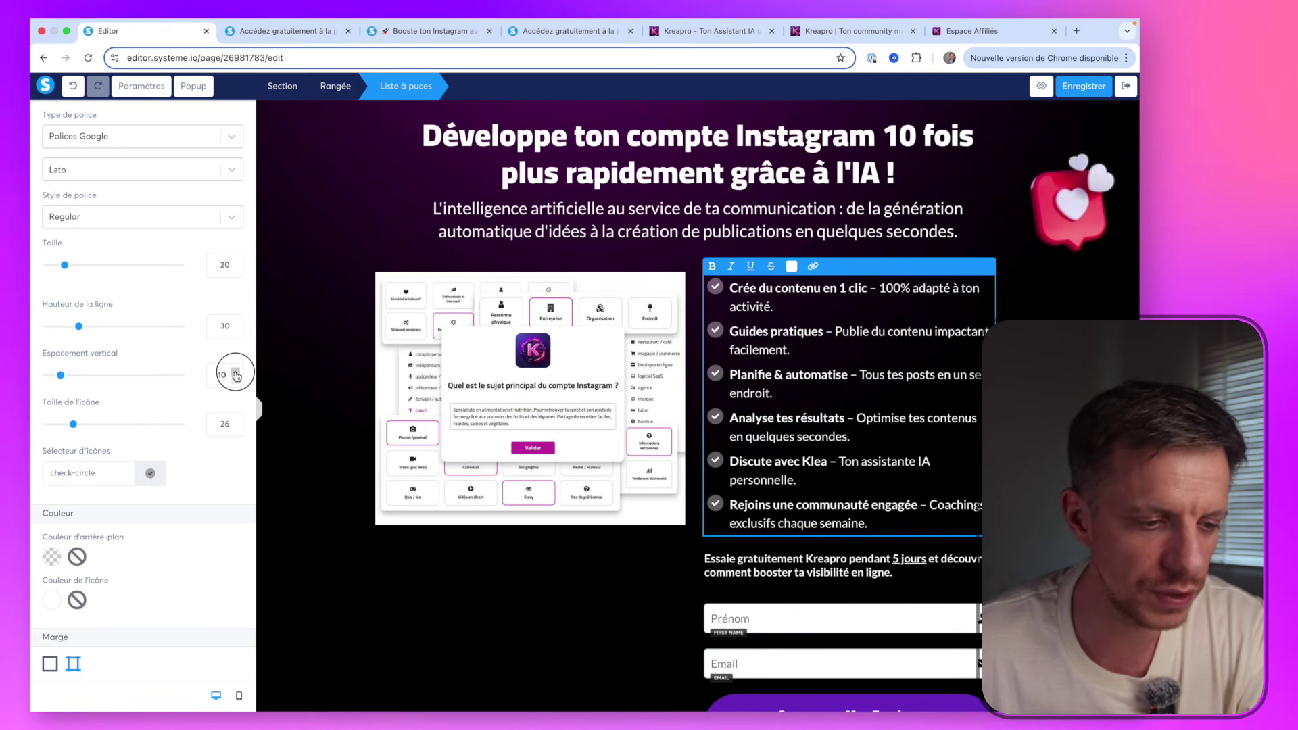
Set the vertical spacing of the benefits bullet list to 20
{"action": "left_click", "coordinate": [235, 372]}
{"action": "left_click", "coordinate": [235, 372]}
{"action": "left_click", "coordinate": [235, 372]}
{"action": "left_click", "coordinate": [236, 372]}
{"action": "left_click", "coordinate": [235, 371]}
{"action": "left_click", "coordinate": [236, 371]}
{"action": "left_click", "coordinate": [235, 372]}
{"action": "left_click", "coordinate": [236, 372]}
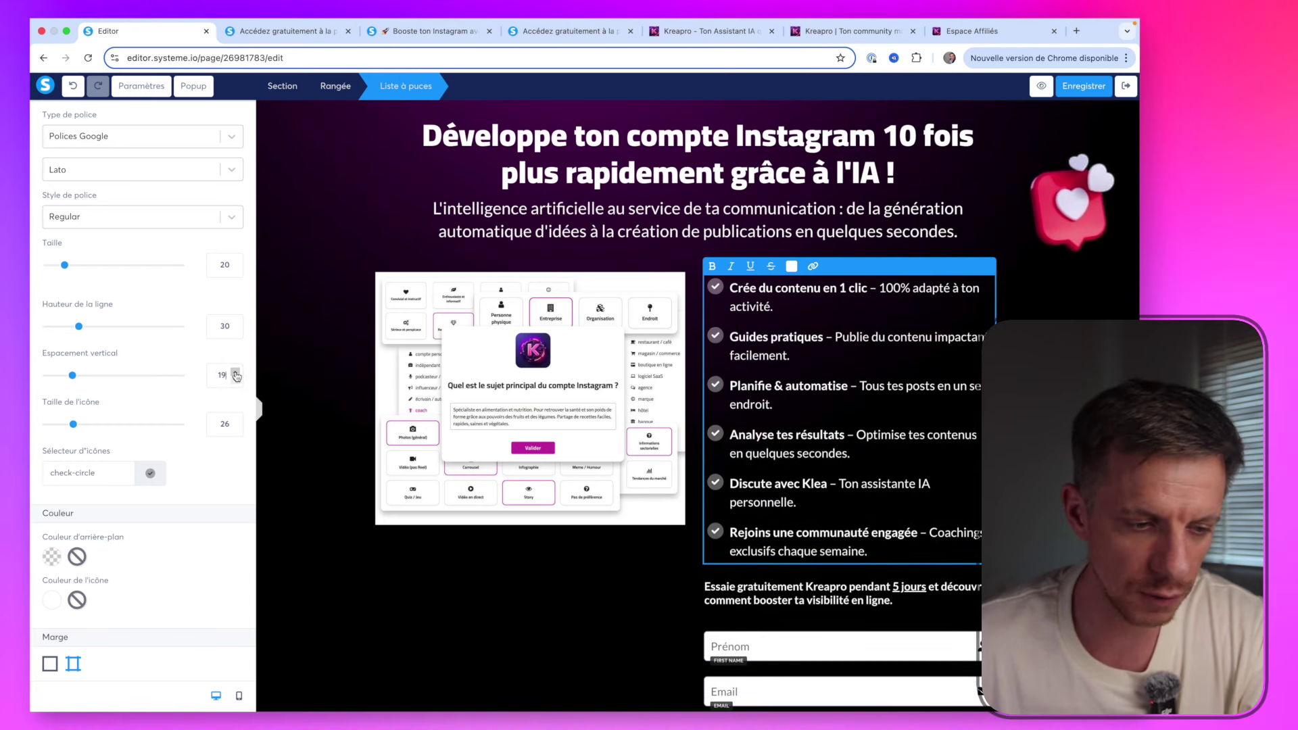
{"action": "left_click", "coordinate": [235, 373]}
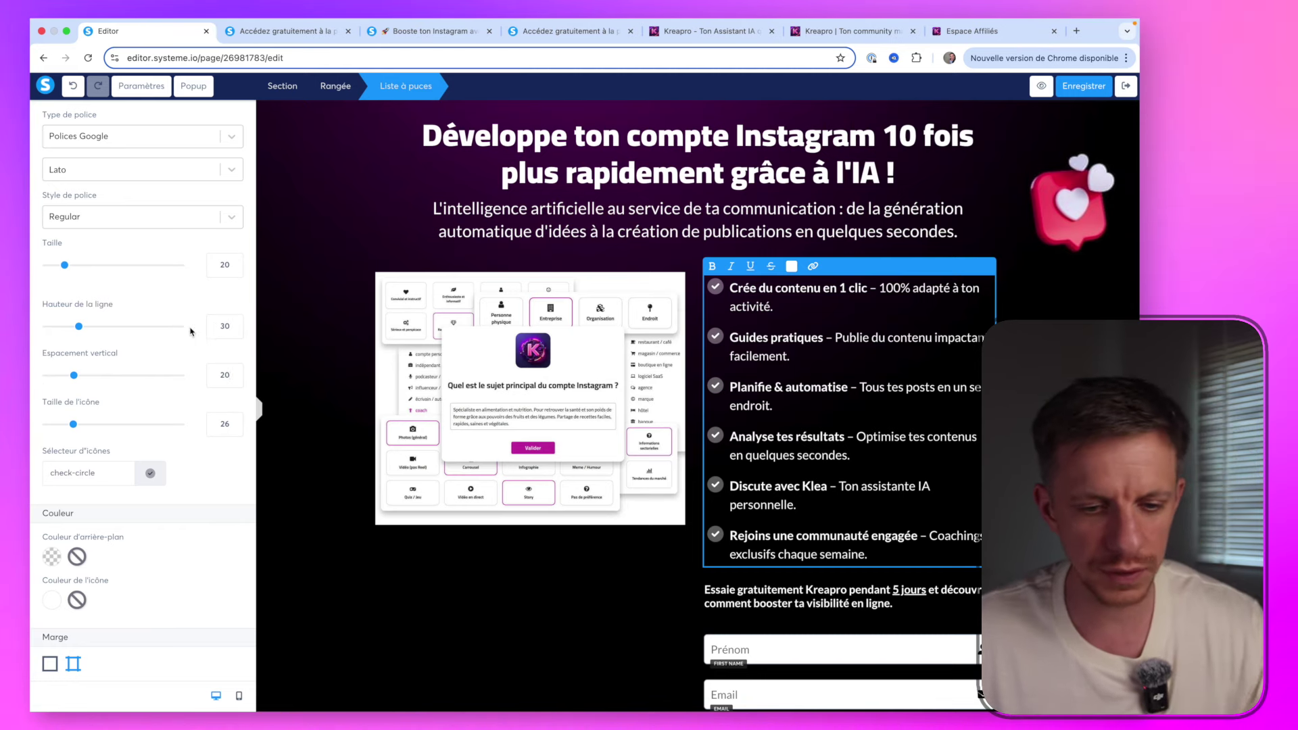
Set the bullet list's line height to 20
{"action": "left_click", "coordinate": [235, 331]}
{"action": "left_click", "coordinate": [235, 331]}
{"action": "left_click", "coordinate": [235, 331]}
{"action": "left_click", "coordinate": [235, 332]}
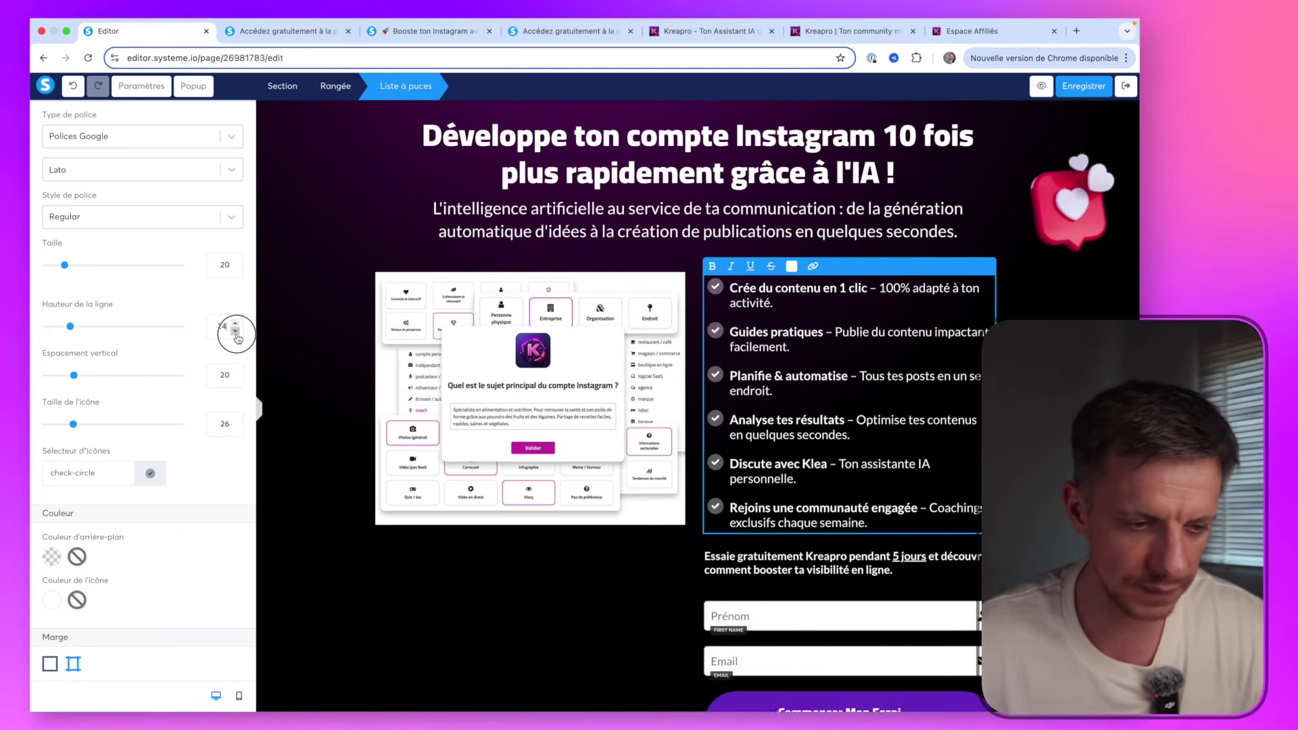
{"action": "left_click", "coordinate": [235, 331]}
{"action": "left_click", "coordinate": [235, 331]}
{"action": "left_click", "coordinate": [236, 331]}
{"action": "left_click", "coordinate": [236, 331]}
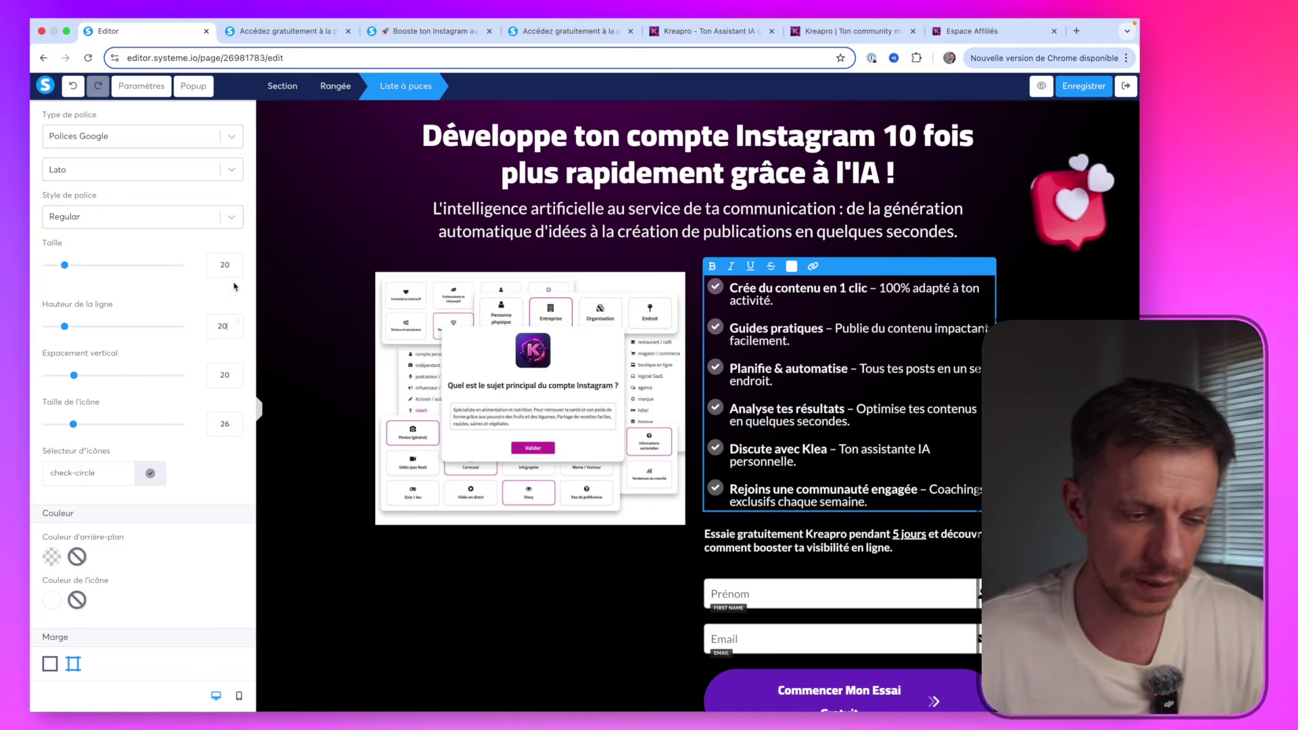
Set the icon size of the bullet list to 20
{"action": "left_click", "coordinate": [236, 429]}
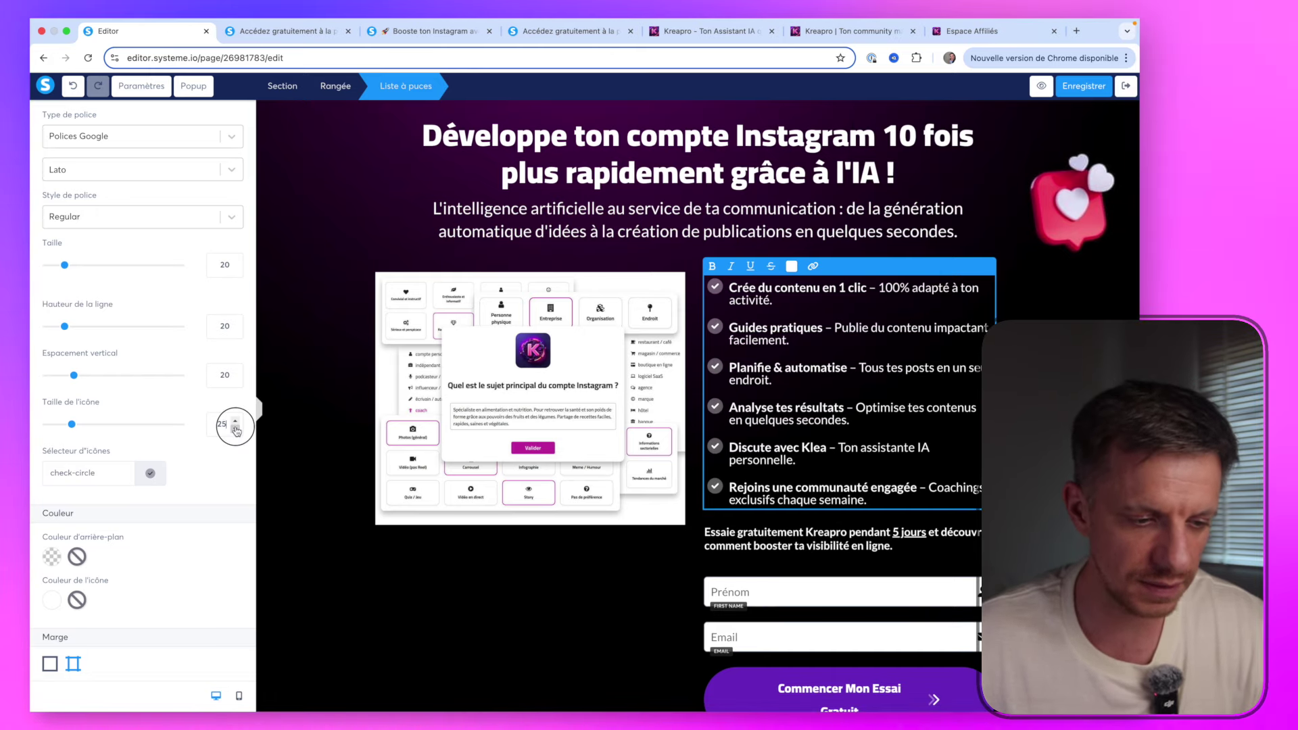
{"action": "left_click", "coordinate": [236, 428]}
{"action": "left_click", "coordinate": [236, 428]}
{"action": "left_click", "coordinate": [236, 428]}
{"action": "left_click", "coordinate": [236, 428]}
{"action": "left_click", "coordinate": [236, 428]}
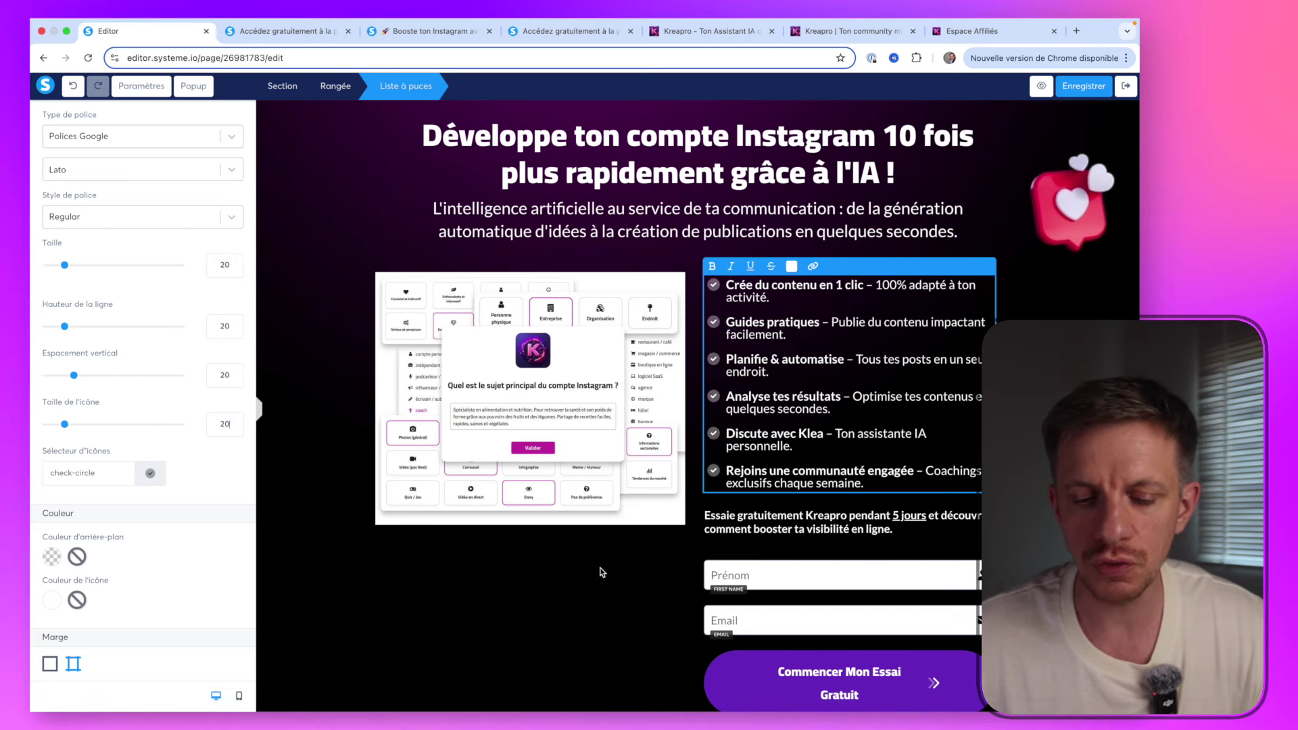
{"action": "left_click", "coordinate": [666, 579]}
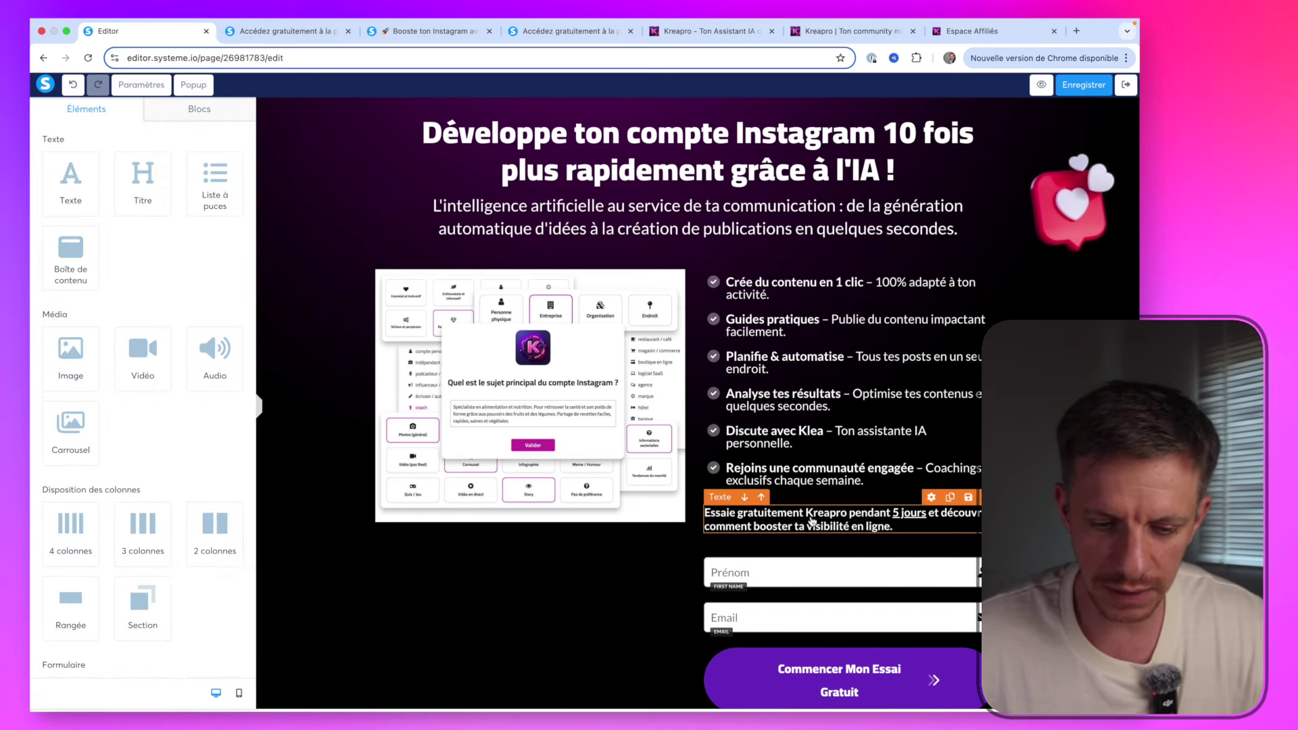
Set the free-trial text below the bullet list to size 22 with a line height of 32
{"action": "triple_click", "coordinate": [812, 521]}
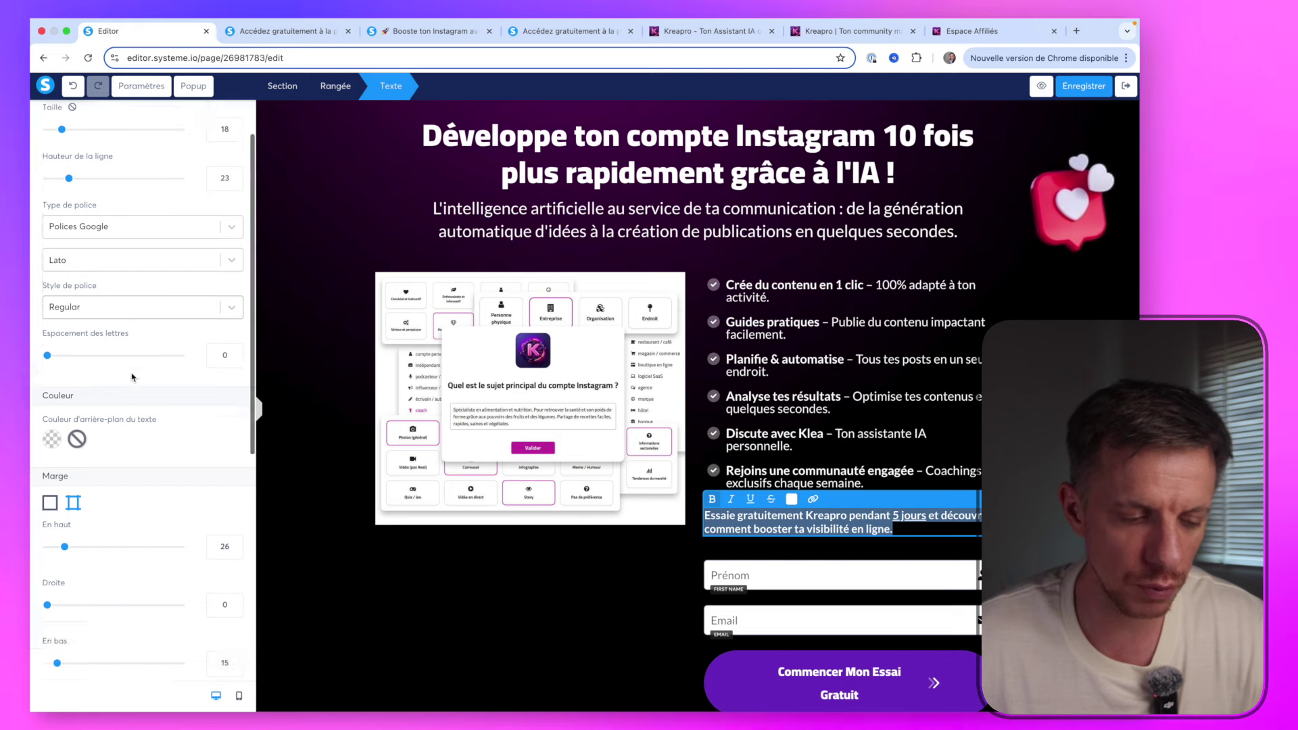
{"action": "scroll", "coordinate": [132, 377], "scroll_direction": "up", "scroll_amount": 2}
{"action": "left_click", "coordinate": [236, 186]}
{"action": "left_click", "coordinate": [235, 186]}
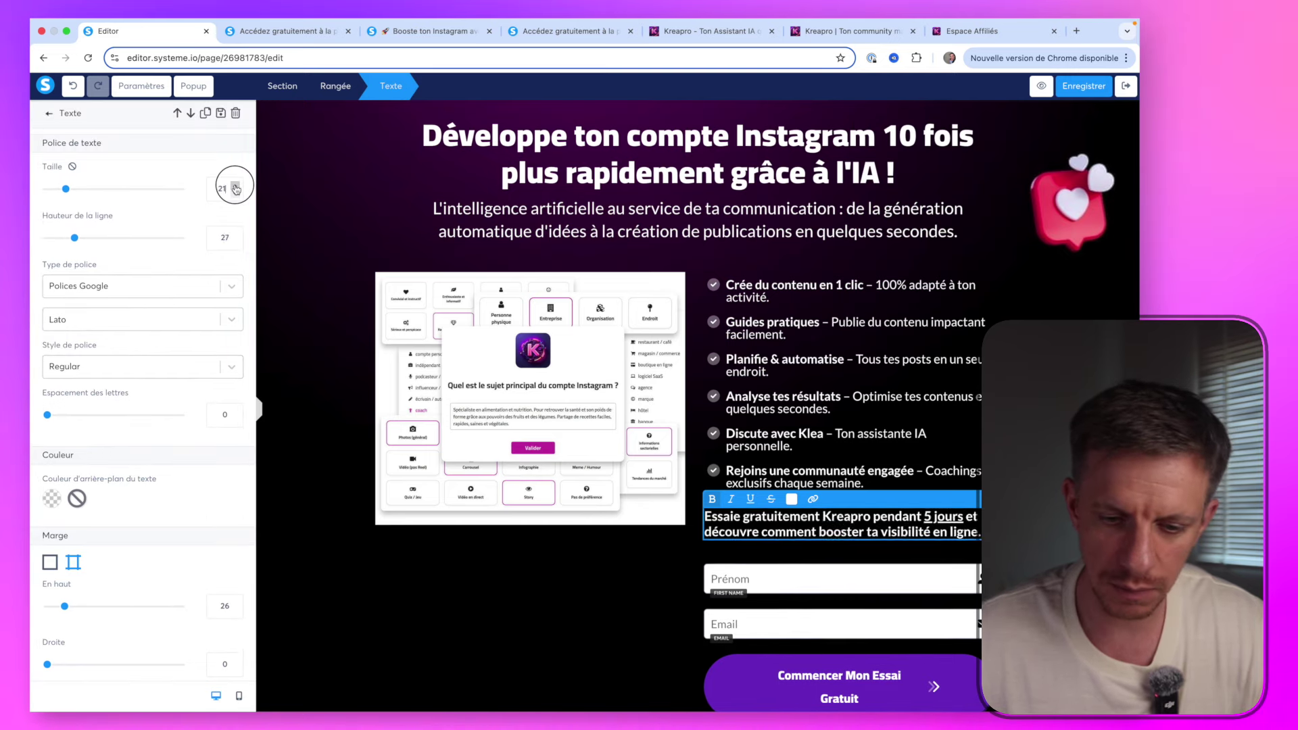
{"action": "left_click", "coordinate": [235, 186]}
{"action": "left_click", "coordinate": [236, 186]}
{"action": "left_click", "coordinate": [236, 186]}
{"action": "left_click", "coordinate": [236, 196]}
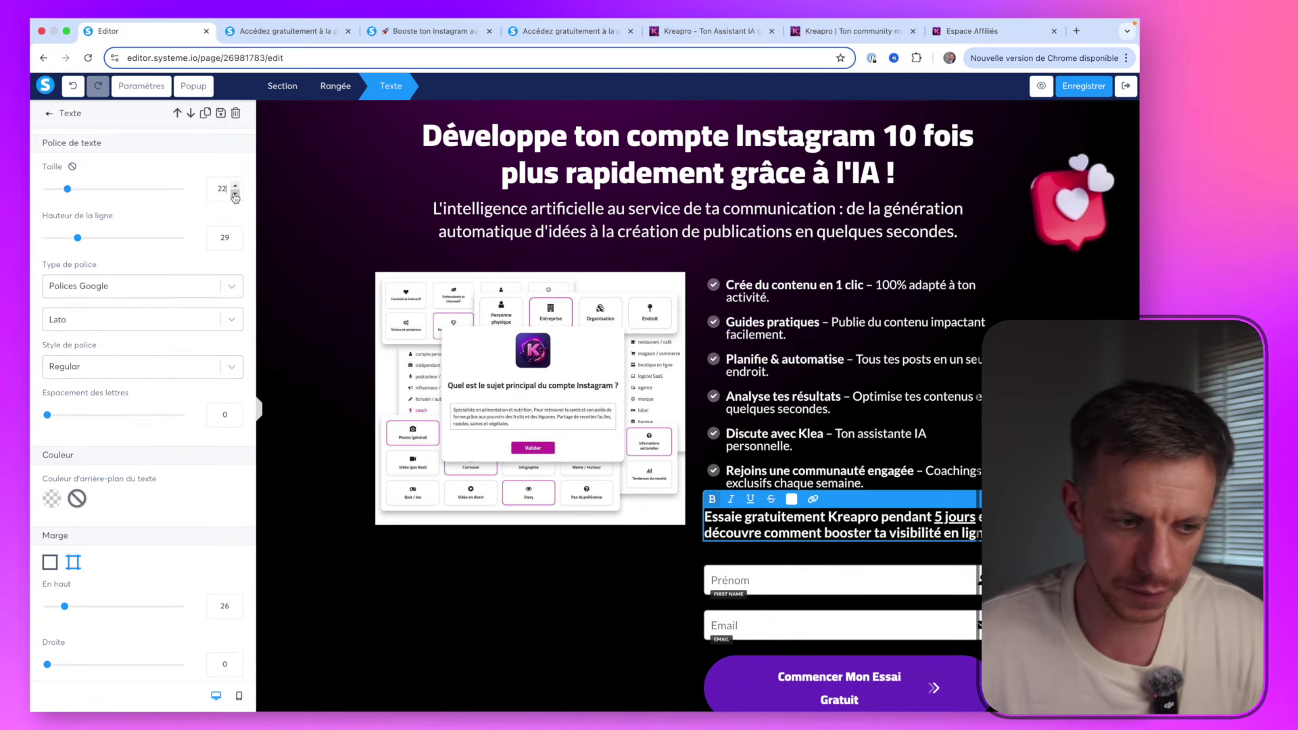
{"action": "left_click", "coordinate": [235, 235]}
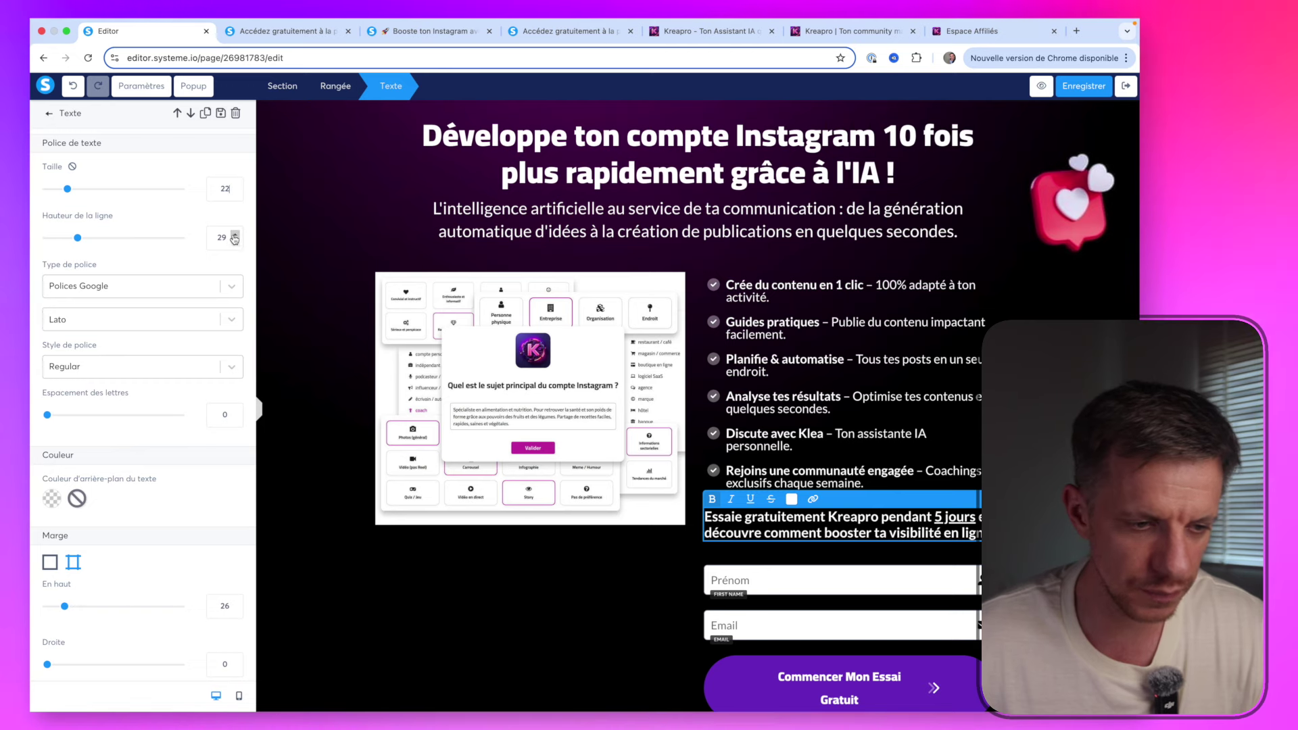
{"action": "left_click", "coordinate": [235, 234]}
{"action": "left_click", "coordinate": [234, 234]}
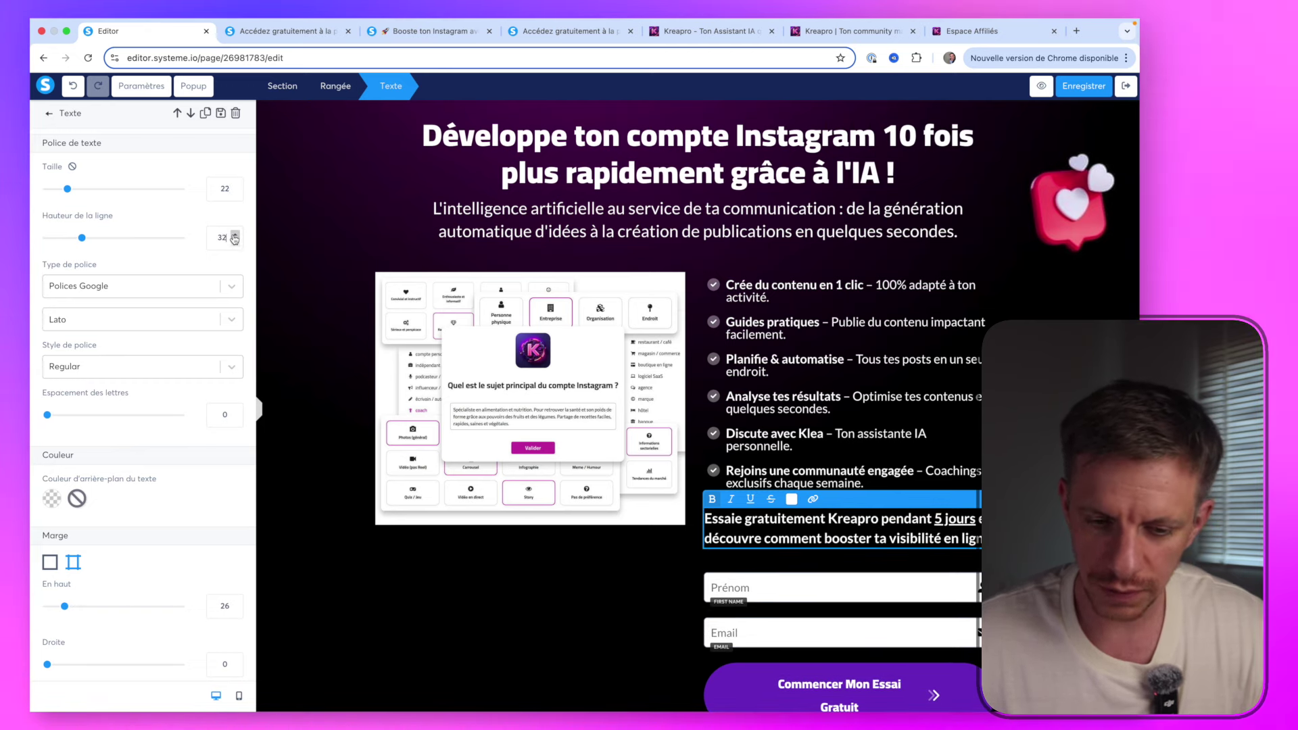
Set the top margin of the free-trial text to 30
{"action": "scroll", "coordinate": [80, 589], "scroll_direction": "down", "scroll_amount": 3}
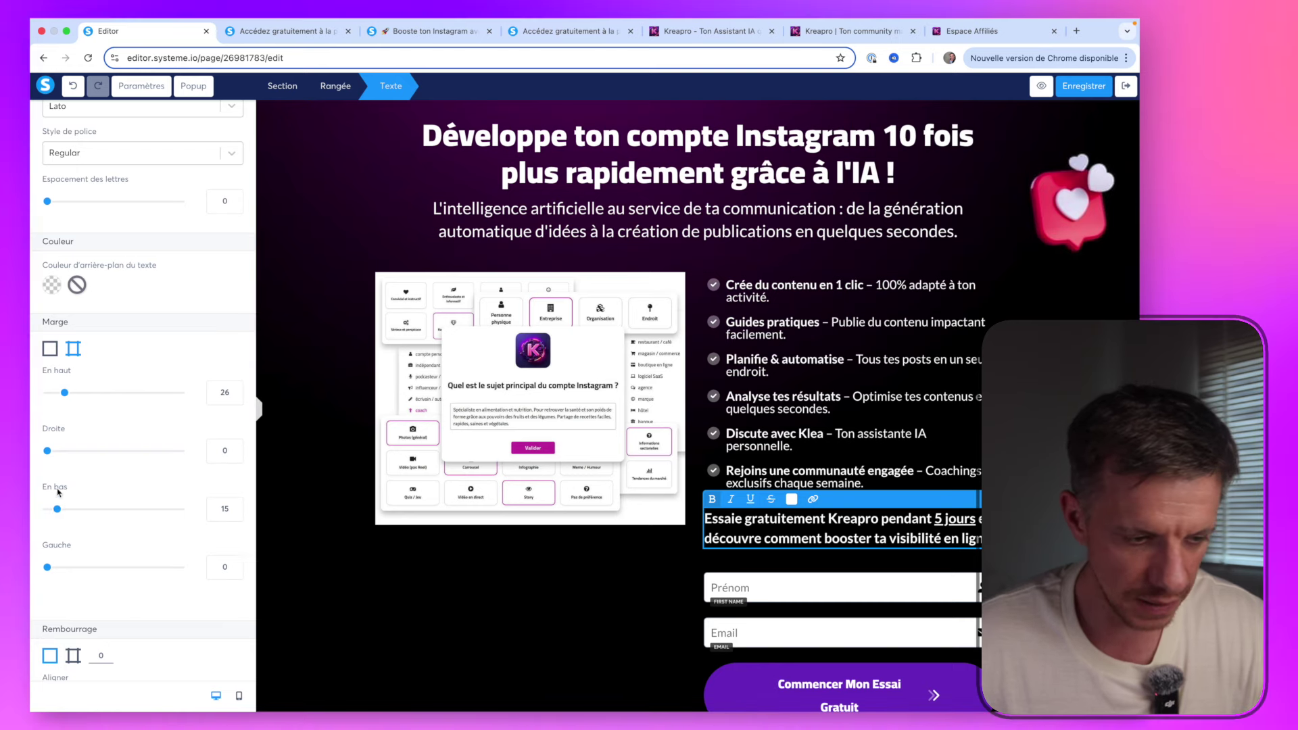
{"action": "left_click_drag", "start_coordinate": [65, 394], "coordinate": [70, 399]}
{"action": "left_click", "coordinate": [224, 392]}
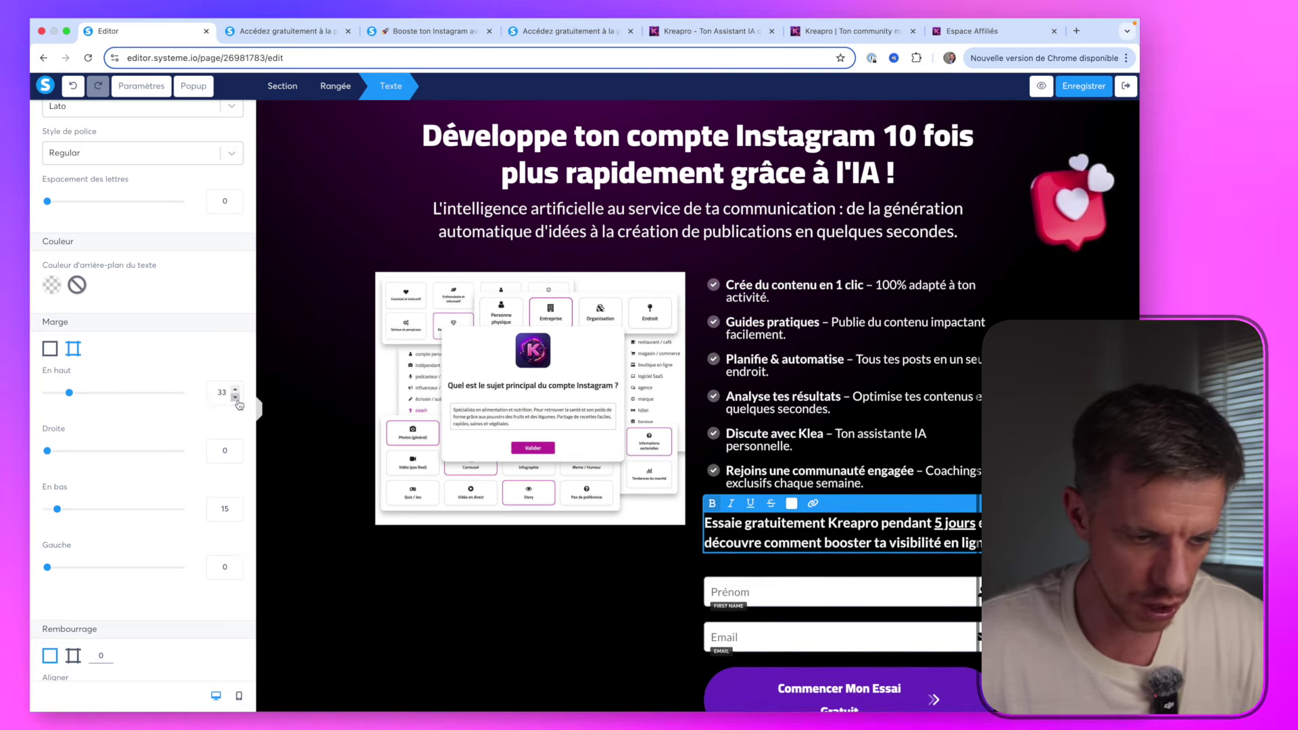
{"action": "key", "text": "BackSpace"}
{"action": "key", "text": "BackSpace"}
{"action": "type", "text": "30"}
{"action": "key", "text": "Escape"}
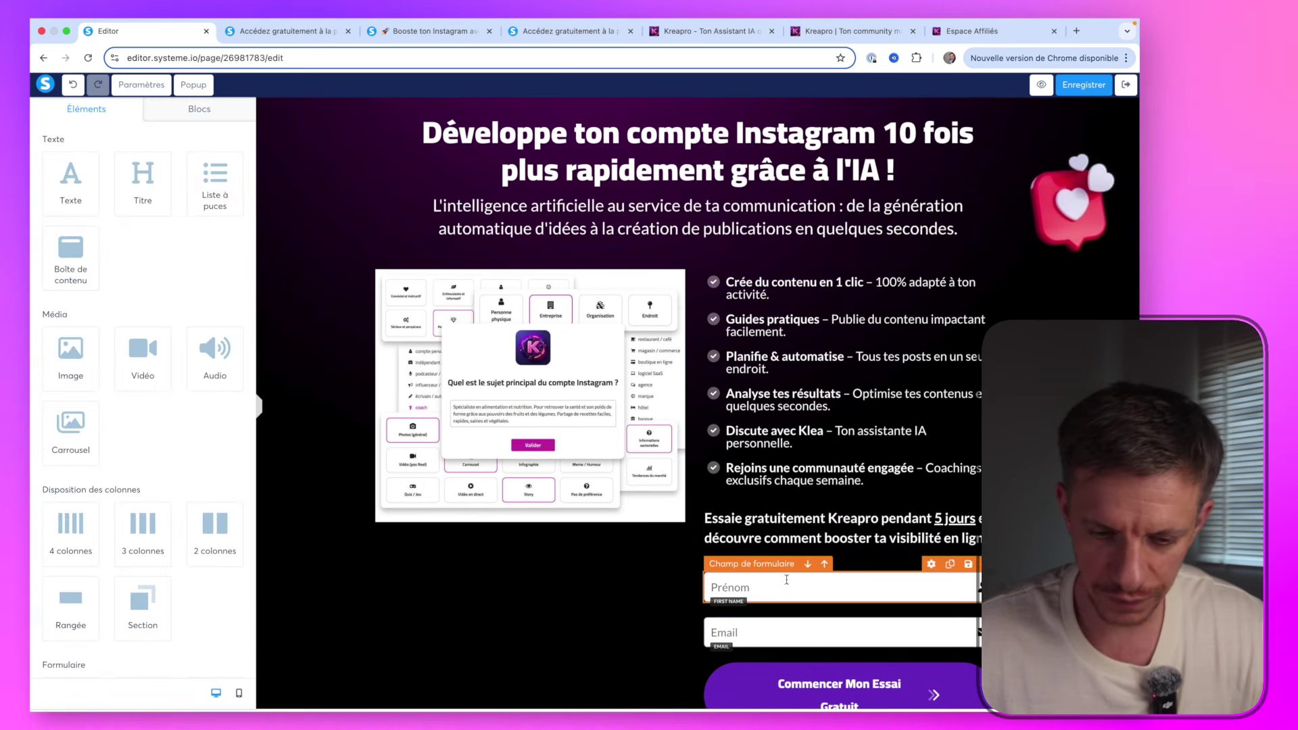
Set the bottom margin of the free-trial text to 0
{"action": "left_click", "coordinate": [839, 526]}
{"action": "scroll", "coordinate": [50, 561], "scroll_direction": "down", "scroll_amount": 5}
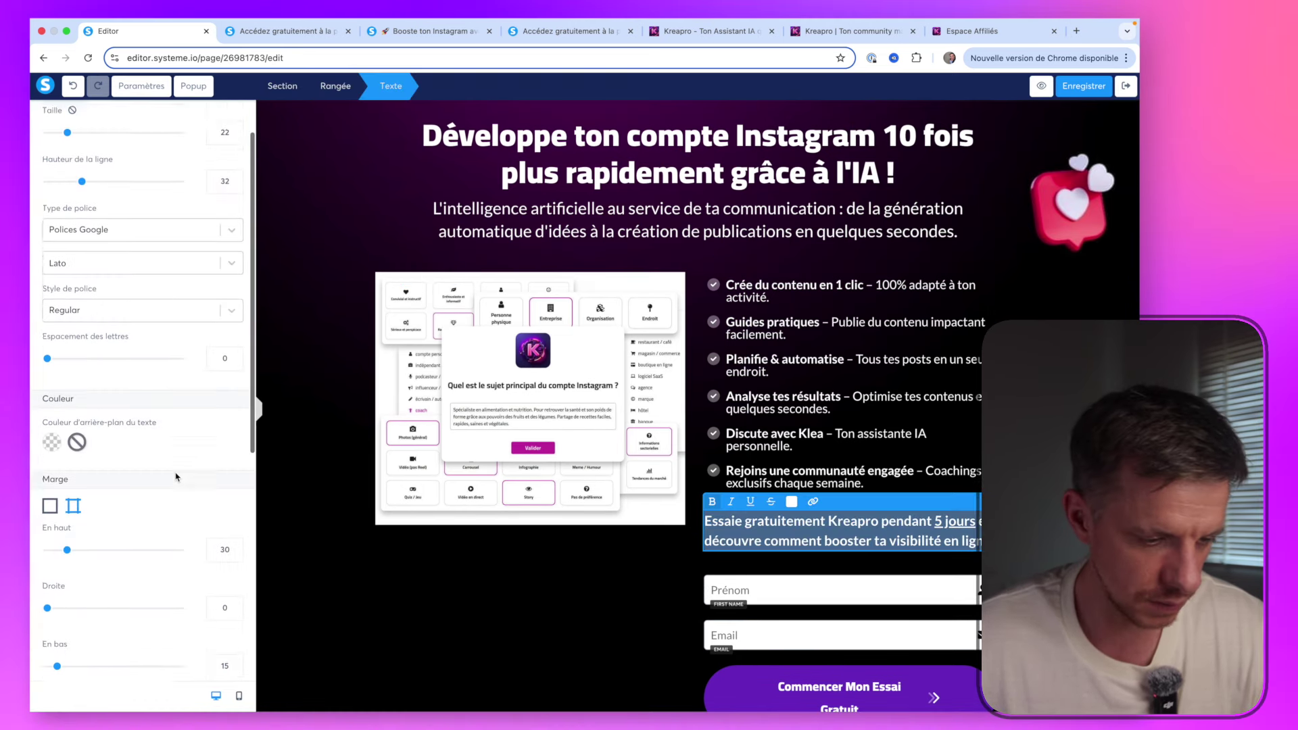
{"action": "left_click_drag", "start_coordinate": [58, 566], "coordinate": [46, 567]}
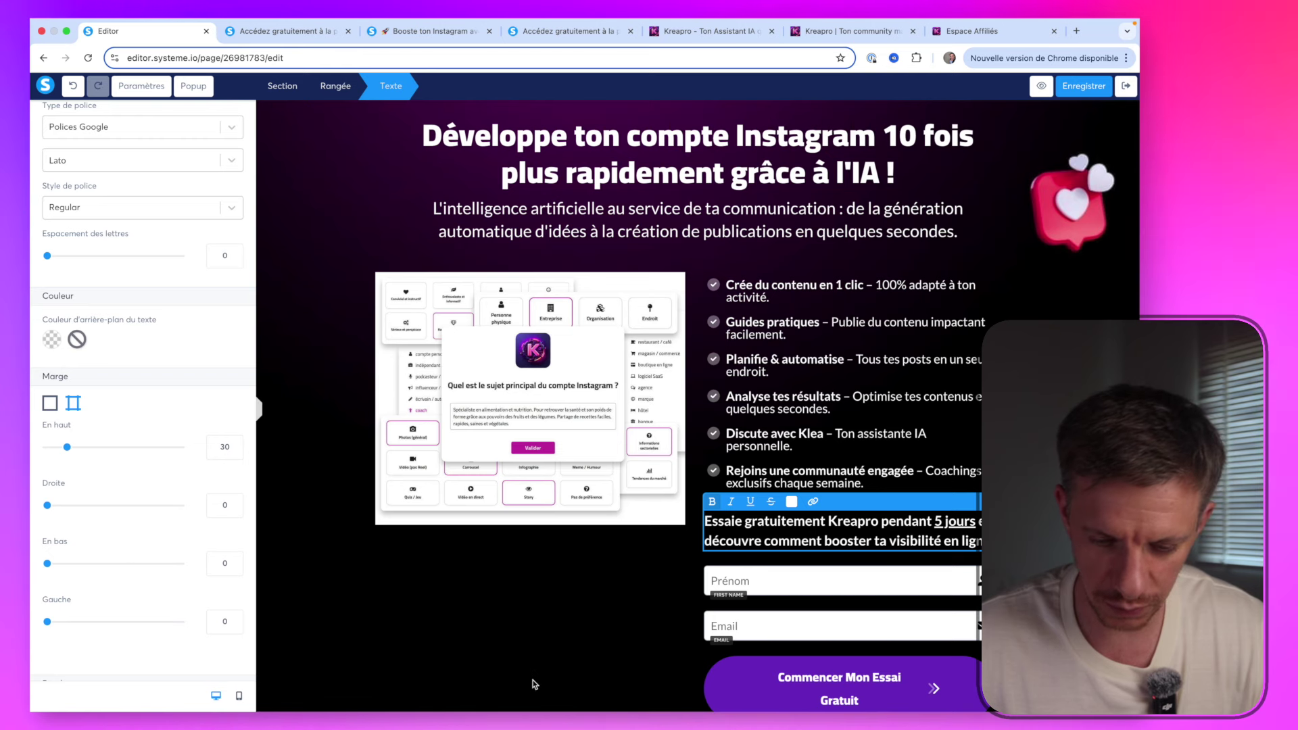
{"action": "key", "text": "Escape"}
Reduce the top margin of the Prénom form field to bring it closer to the free-trial text
{"action": "left_click", "coordinate": [855, 579]}
{"action": "scroll", "coordinate": [242, 471], "scroll_direction": "down", "scroll_amount": 10}
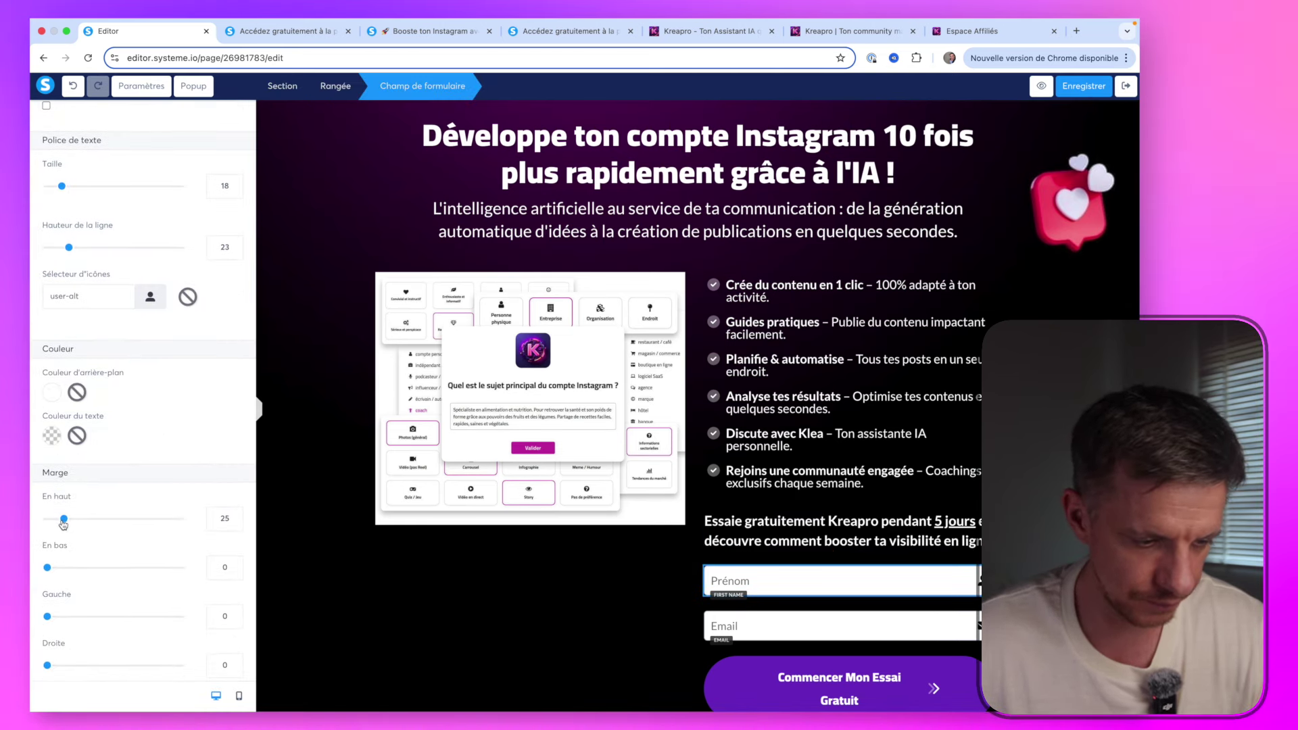
{"action": "left_click", "coordinate": [235, 525]}
{"action": "left_click", "coordinate": [236, 525]}
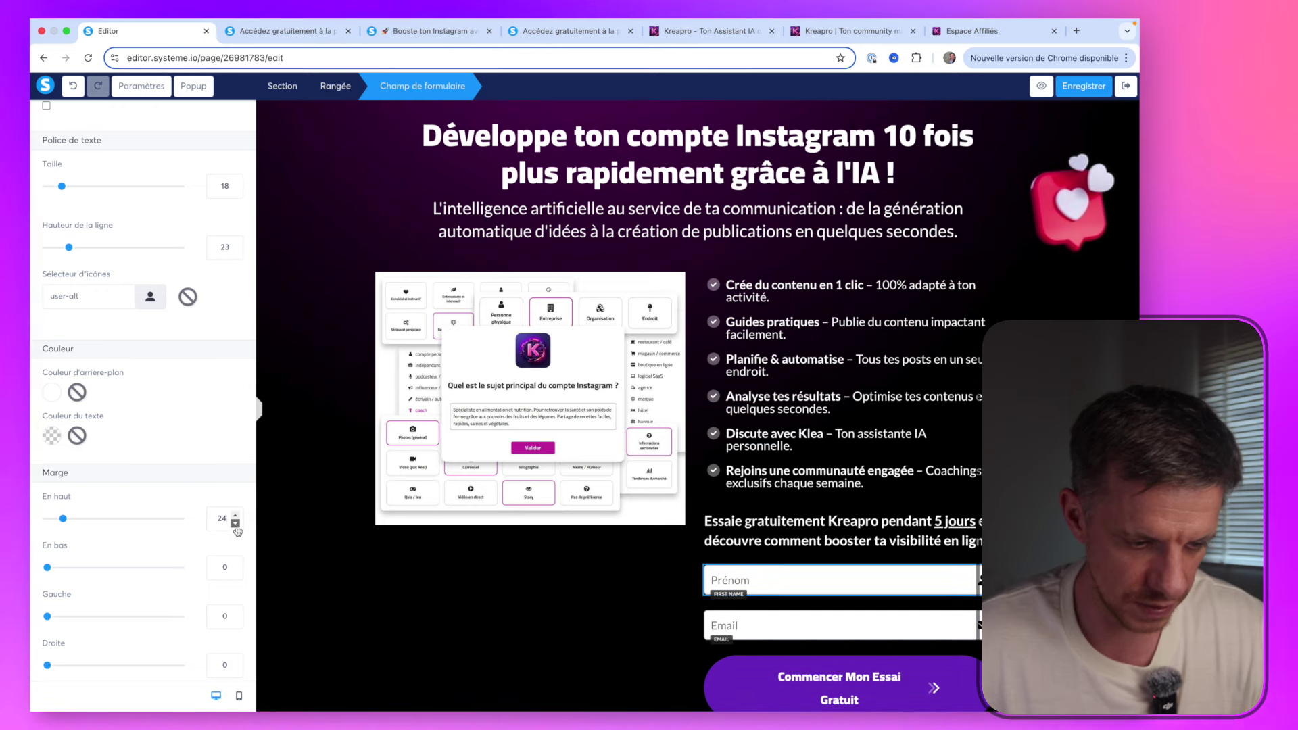
{"action": "left_click", "coordinate": [235, 526]}
{"action": "left_click", "coordinate": [236, 526]}
{"action": "left_click", "coordinate": [236, 525]}
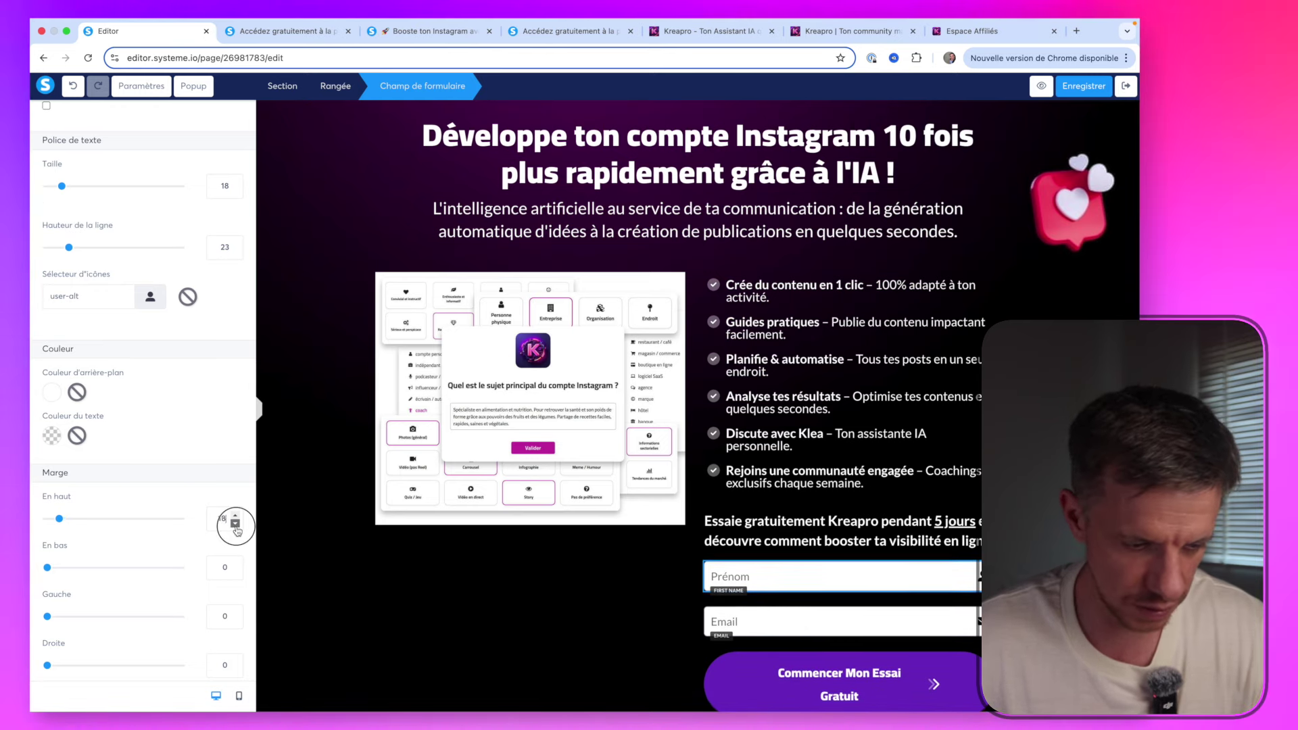
{"action": "left_click", "coordinate": [237, 526]}
{"action": "left_click", "coordinate": [236, 526]}
{"action": "left_click", "coordinate": [237, 526]}
Reduce the top margin of the Email form field to bring it closer to the Prénom field
{"action": "left_click", "coordinate": [806, 623]}
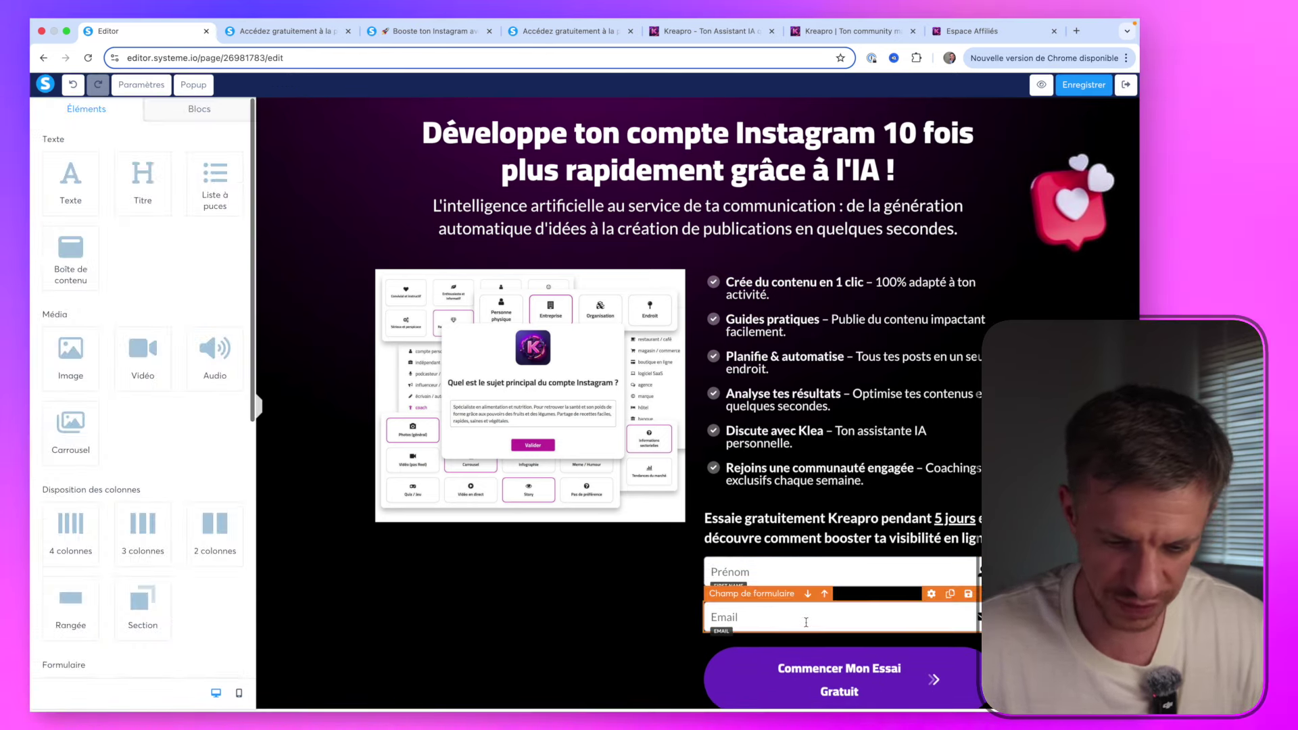
{"action": "left_click", "coordinate": [805, 622]}
{"action": "scroll", "coordinate": [154, 474], "scroll_direction": "down", "scroll_amount": 5}
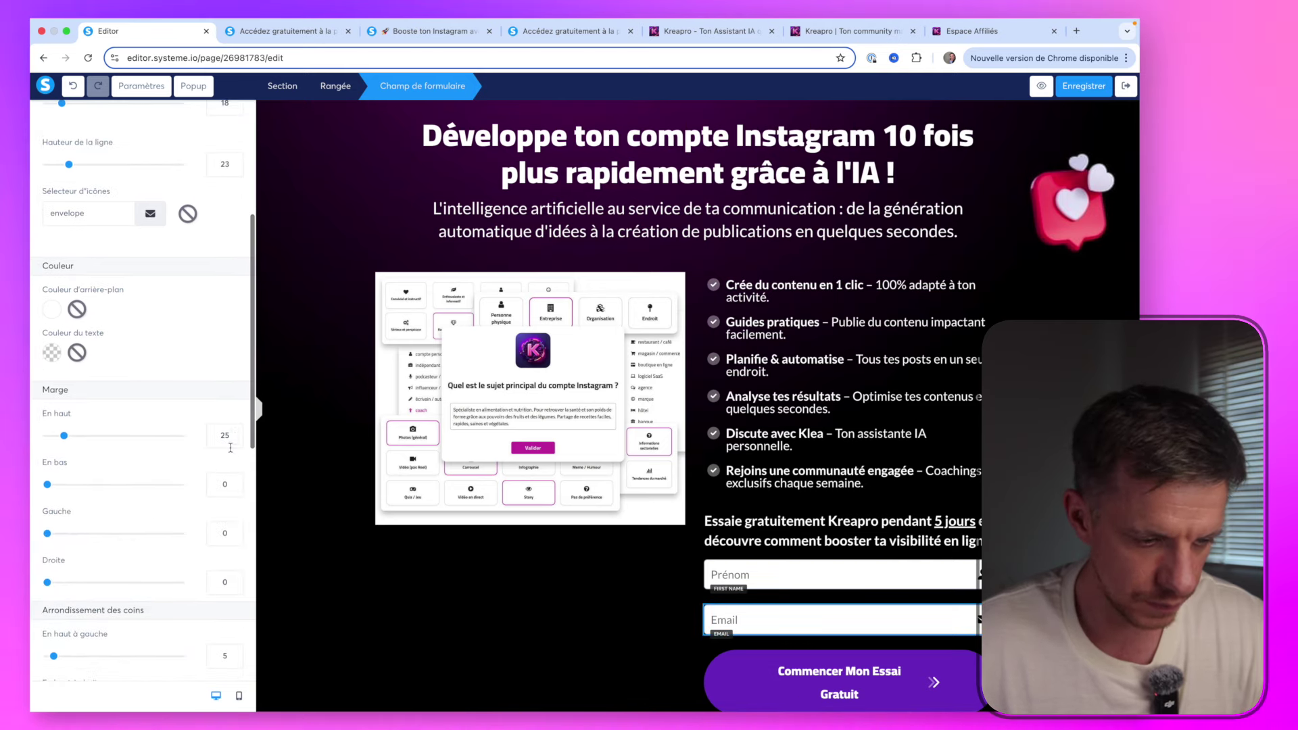
{"action": "left_click", "coordinate": [235, 440]}
{"action": "left_click", "coordinate": [235, 441]}
{"action": "left_click", "coordinate": [235, 440]}
{"action": "left_click", "coordinate": [235, 441]}
{"action": "left_click", "coordinate": [236, 440]}
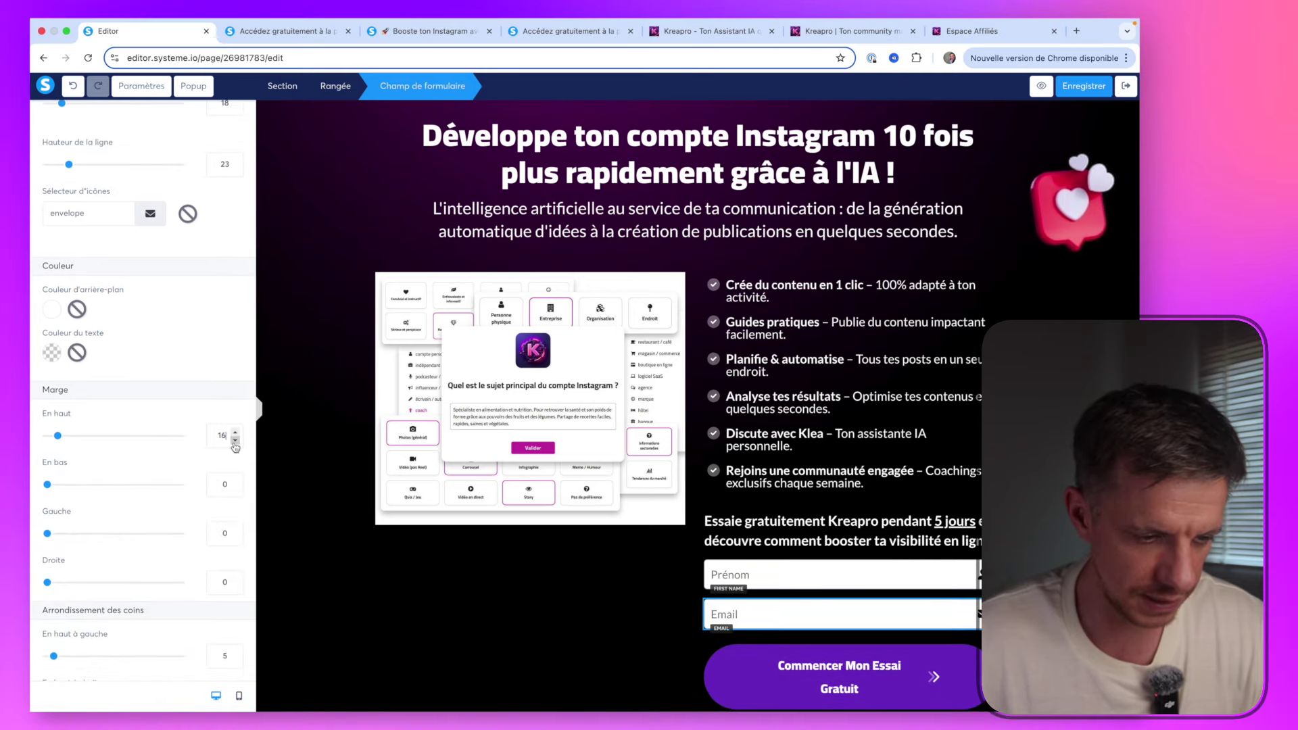
{"action": "left_click", "coordinate": [235, 441]}
{"action": "left_click", "coordinate": [235, 440]}
{"action": "left_click", "coordinate": [649, 624]}
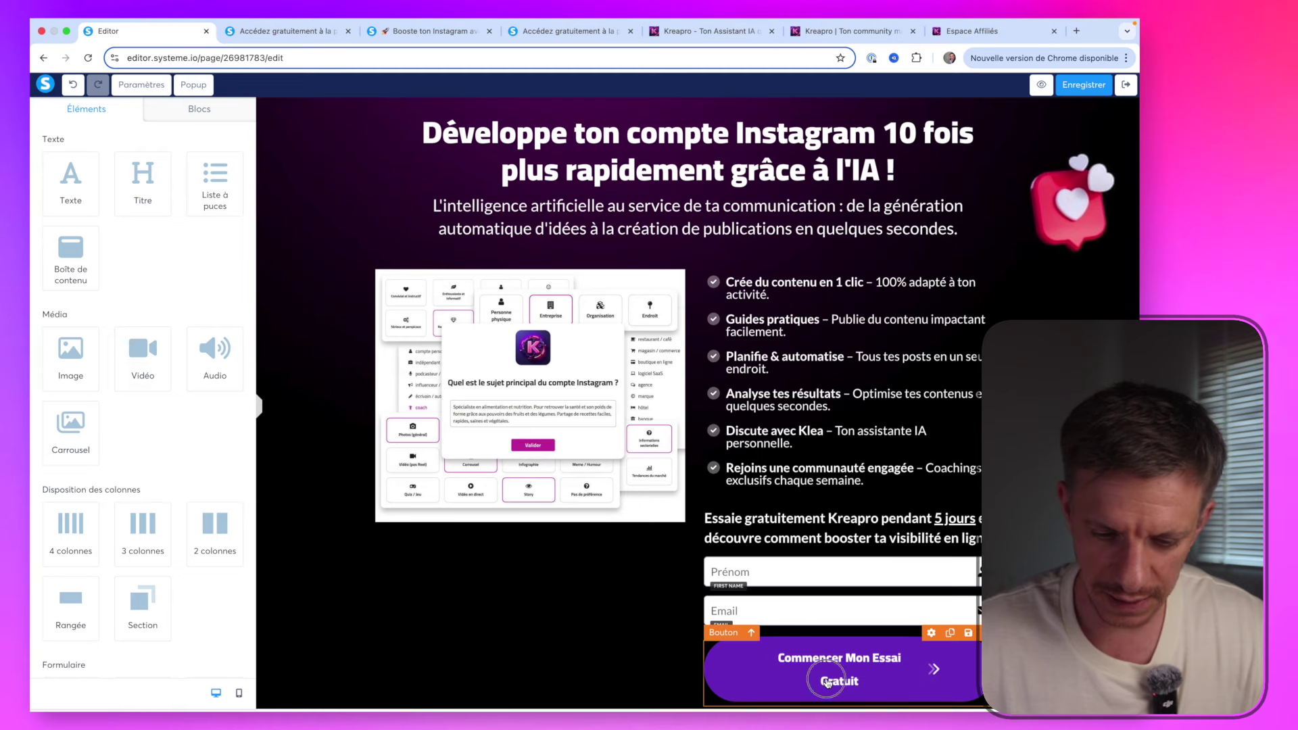
Set the left and right padding of the "Commencer Mon Essai Gratuit" button to 20
{"action": "left_click", "coordinate": [865, 666]}
{"action": "scroll", "coordinate": [189, 526], "scroll_direction": "down", "scroll_amount": 2}
{"action": "scroll", "coordinate": [189, 526], "scroll_direction": "down", "scroll_amount": 3}
{"action": "scroll", "coordinate": [190, 526], "scroll_direction": "up", "scroll_amount": 2}
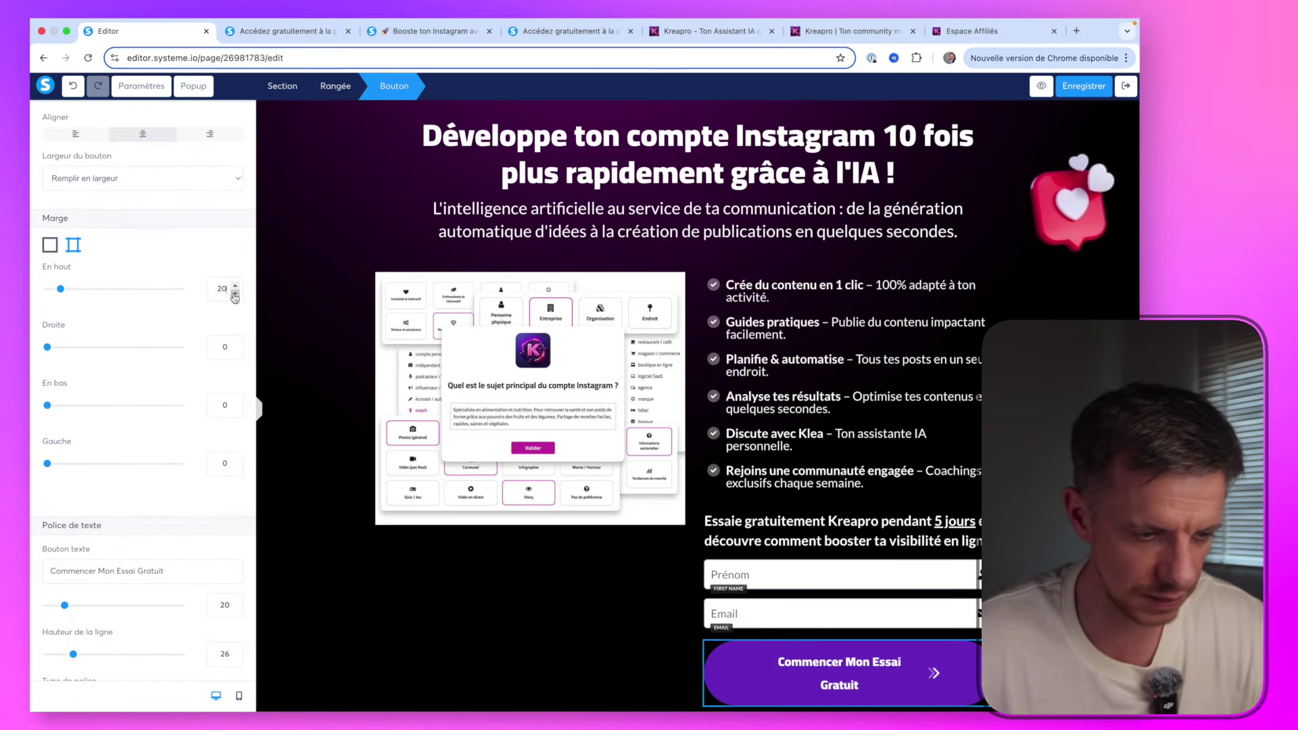
{"action": "scroll", "coordinate": [181, 405], "scroll_direction": "down", "scroll_amount": 10}
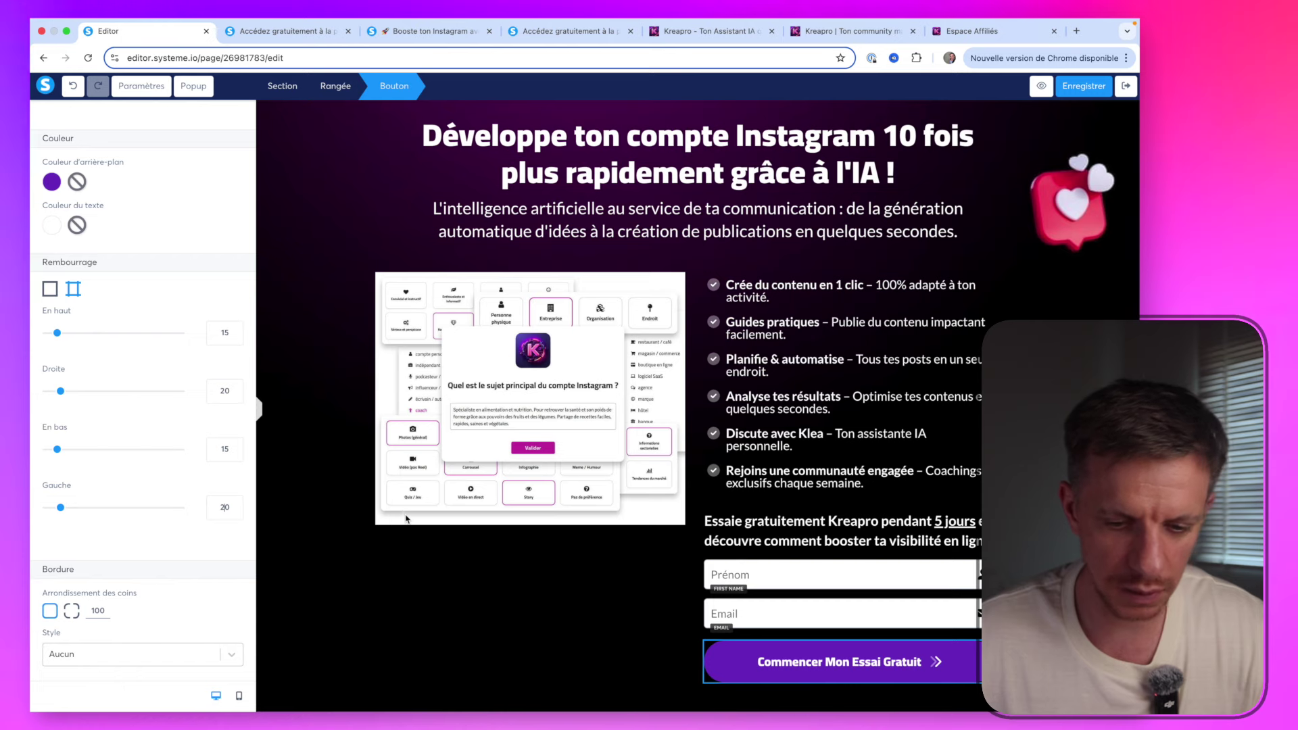
{"action": "left_click", "coordinate": [508, 560]}
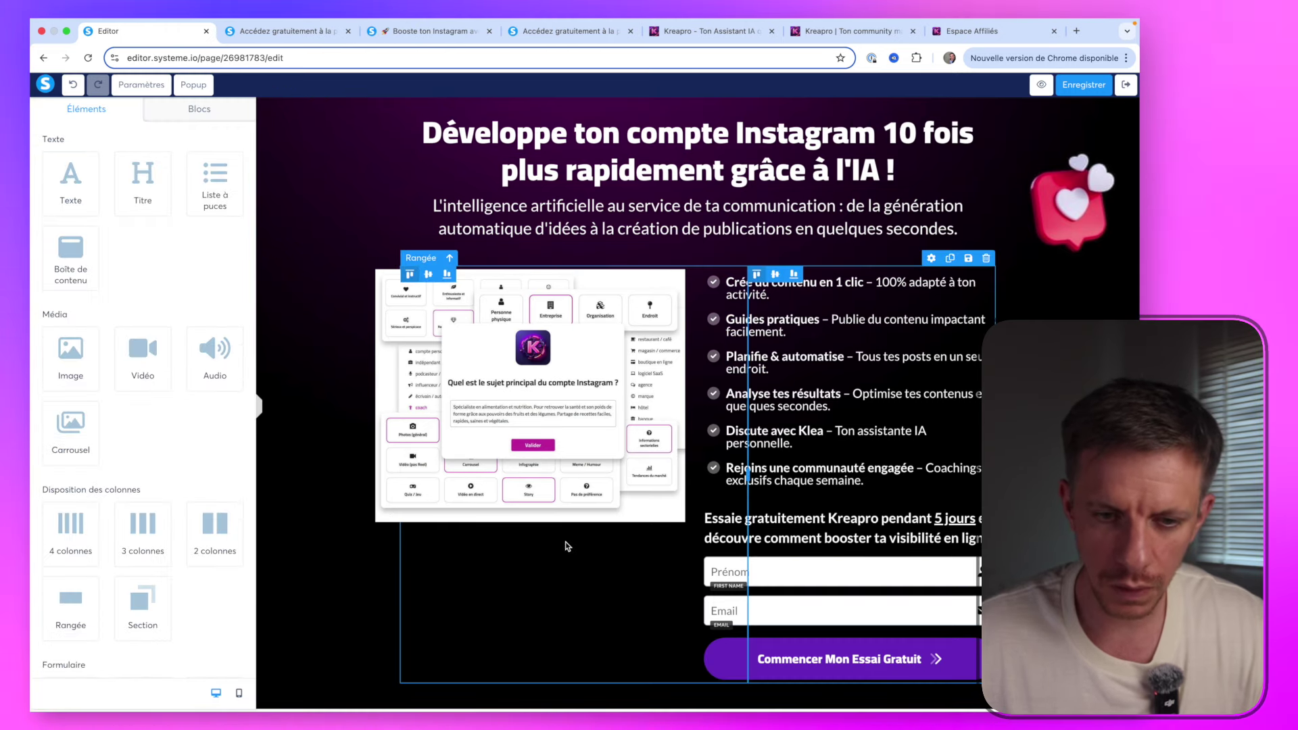
Add a text element below the image and form row and color its text grey 9B9B9B
{"action": "scroll", "coordinate": [188, 505], "scroll_direction": "down", "scroll_amount": 5}
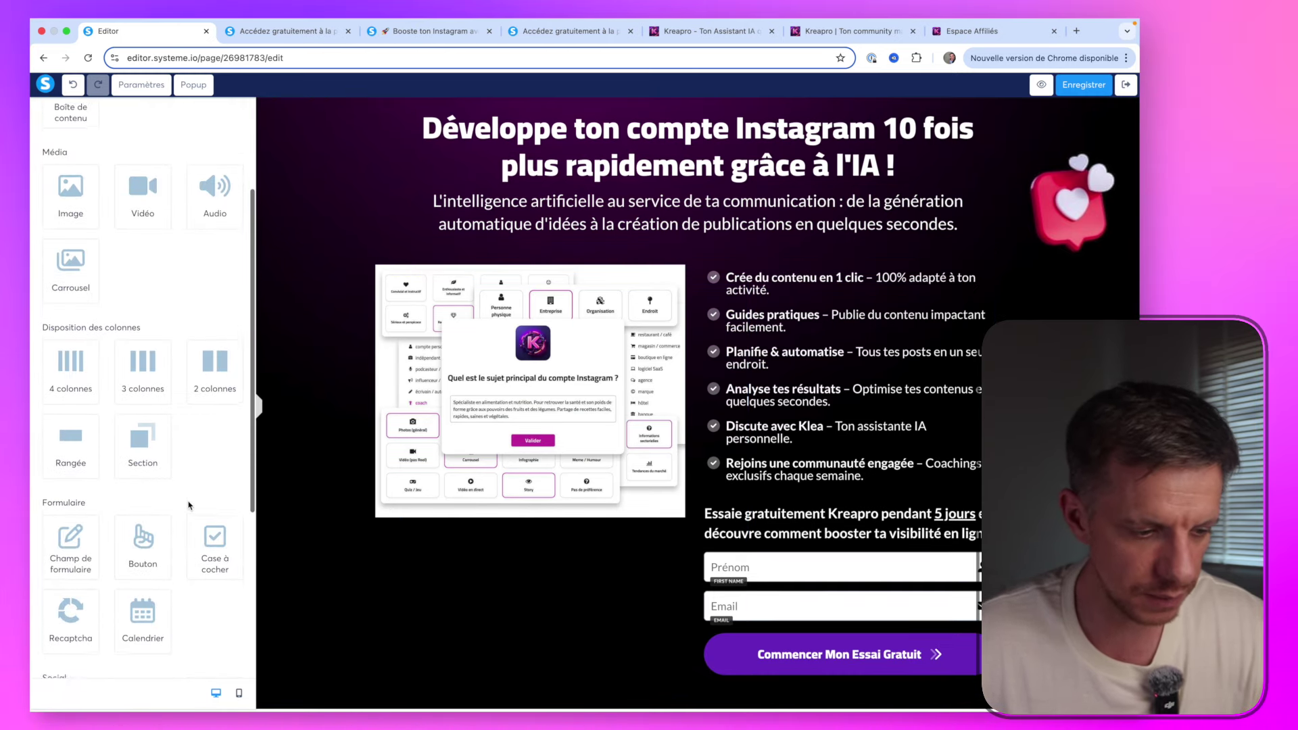
{"action": "scroll", "coordinate": [118, 271], "scroll_direction": "up", "scroll_amount": 5}
{"action": "left_click_drag", "start_coordinate": [73, 179], "coordinate": [486, 654]}
{"action": "left_click_drag", "start_coordinate": [622, 672], "coordinate": [627, 662]}
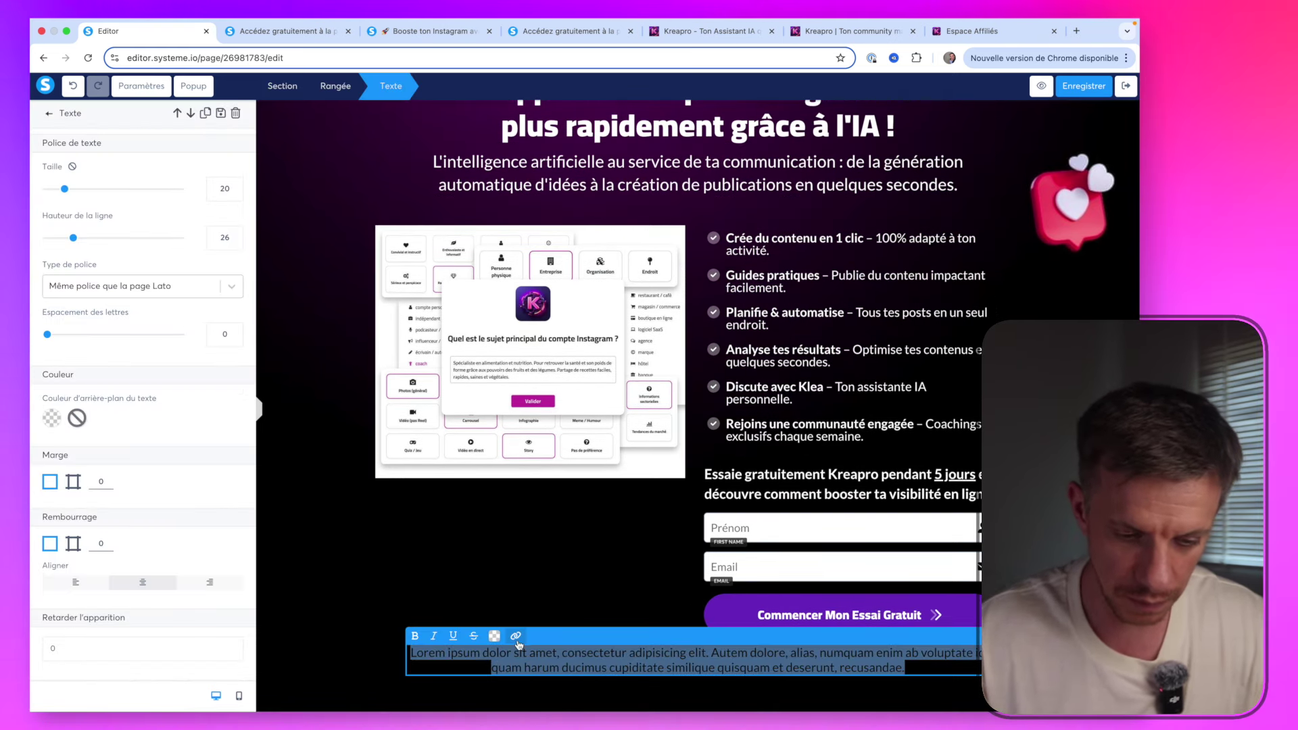
{"action": "left_click", "coordinate": [494, 636]}
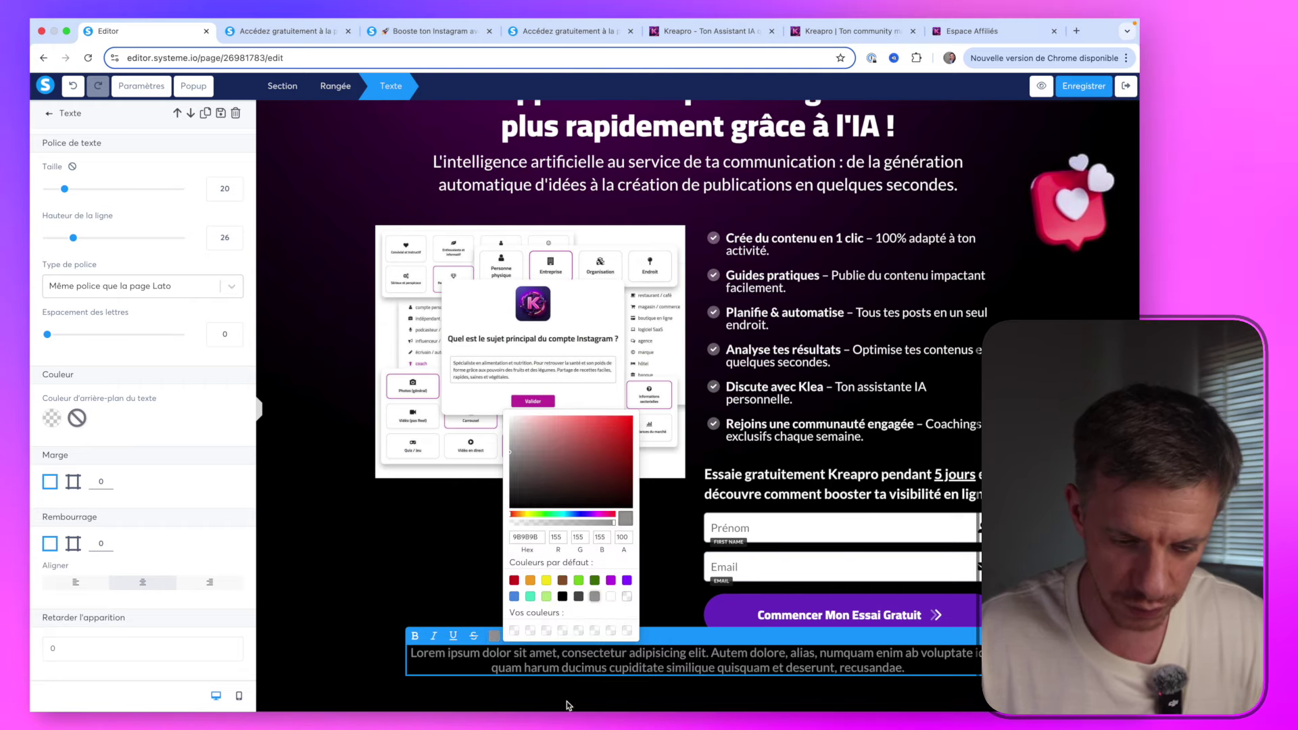
Replace the new element's placeholder text with "Mentions Légales"
{"action": "left_click", "coordinate": [570, 668]}
{"action": "key", "text": "ctrl+a"}
{"action": "type", "text": "M"}
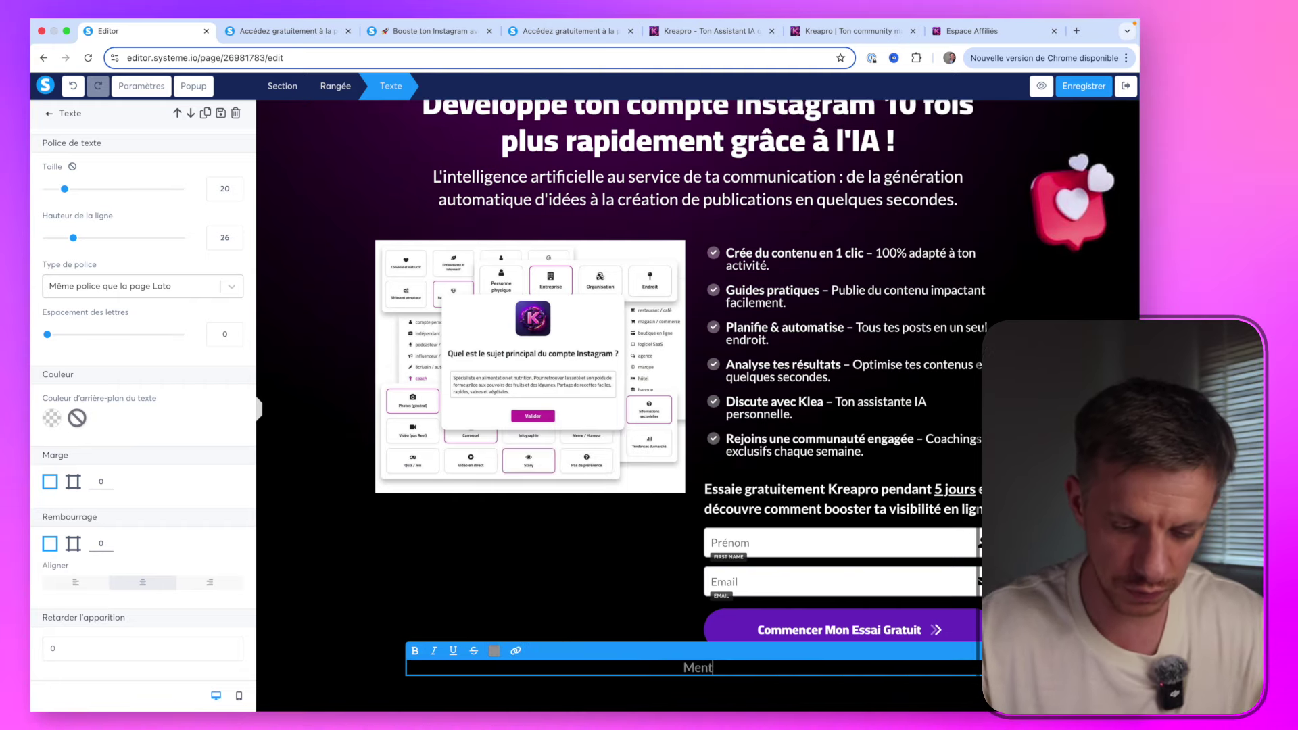
{"action": "type", "text": "ention Léagl"}
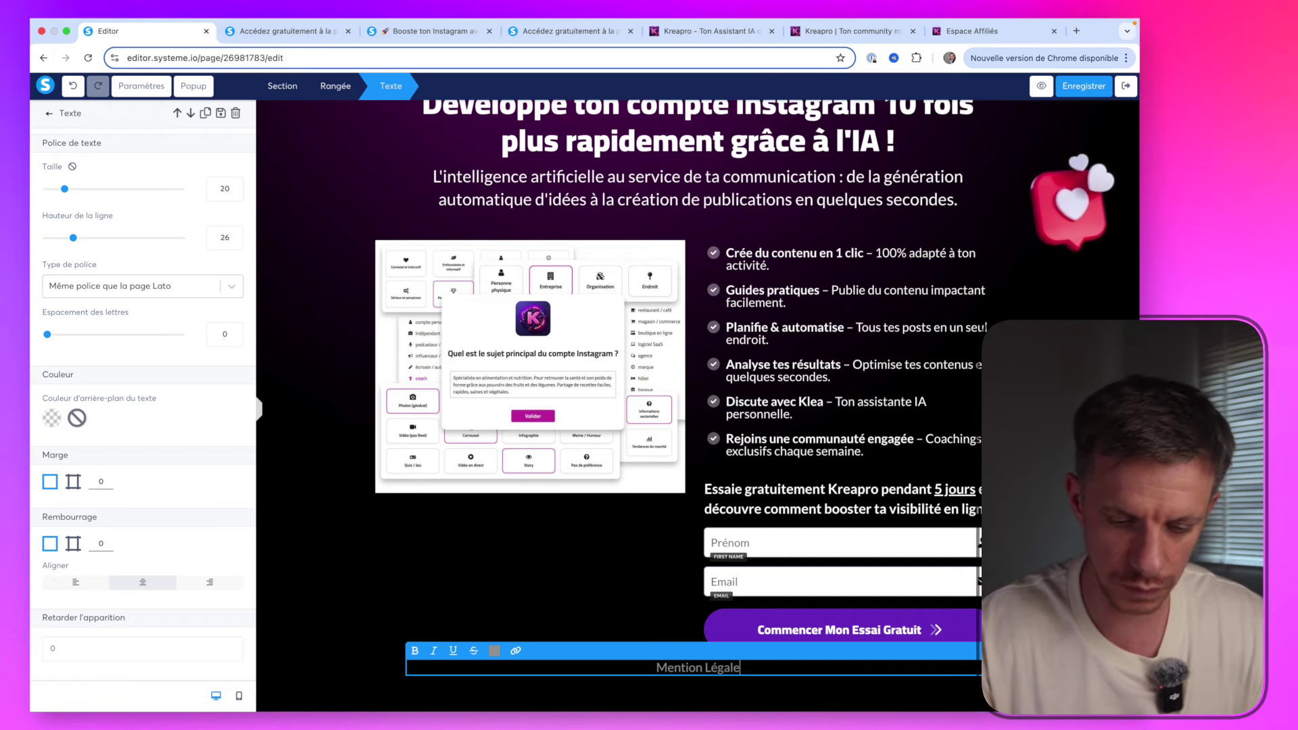
{"action": "type", "text": "gales"}
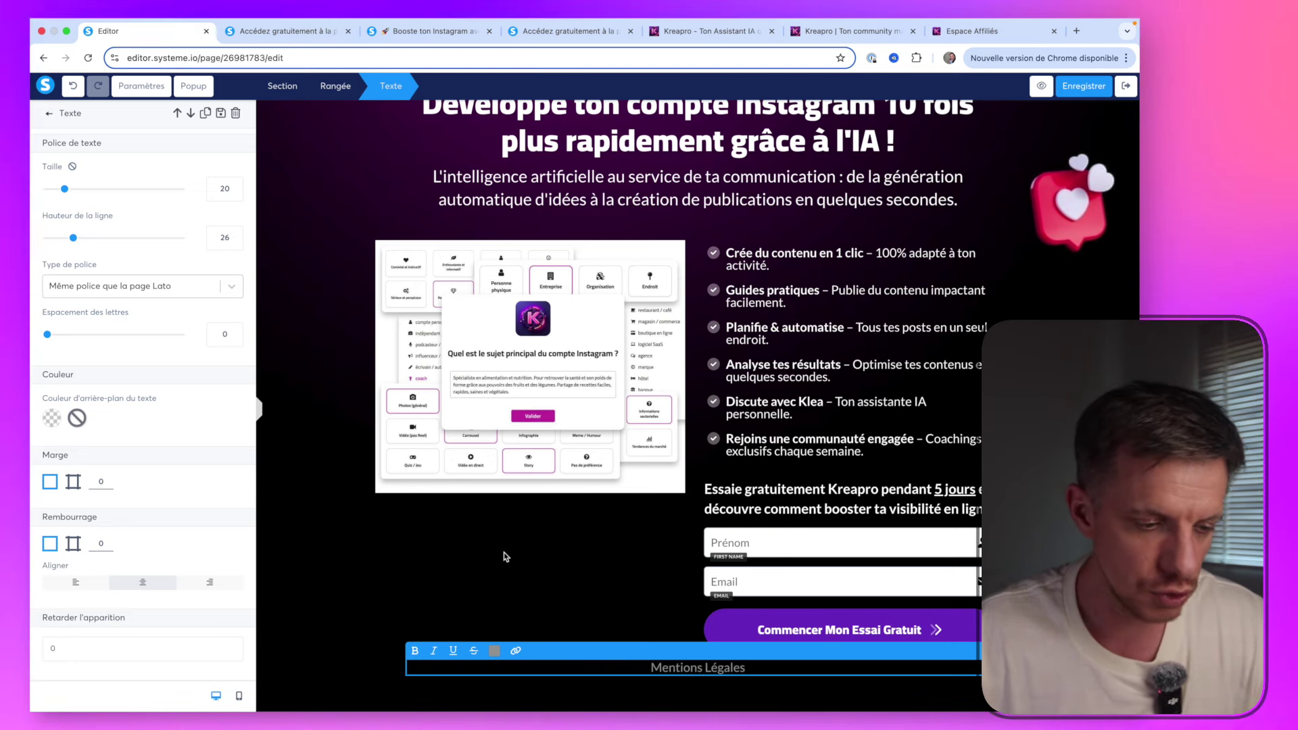
Set the font size of the "Mentions Légales" text to 16
{"action": "left_click", "coordinate": [235, 195]}
{"action": "left_click", "coordinate": [235, 196]}
{"action": "left_click", "coordinate": [235, 196]}
{"action": "left_click", "coordinate": [235, 195]}
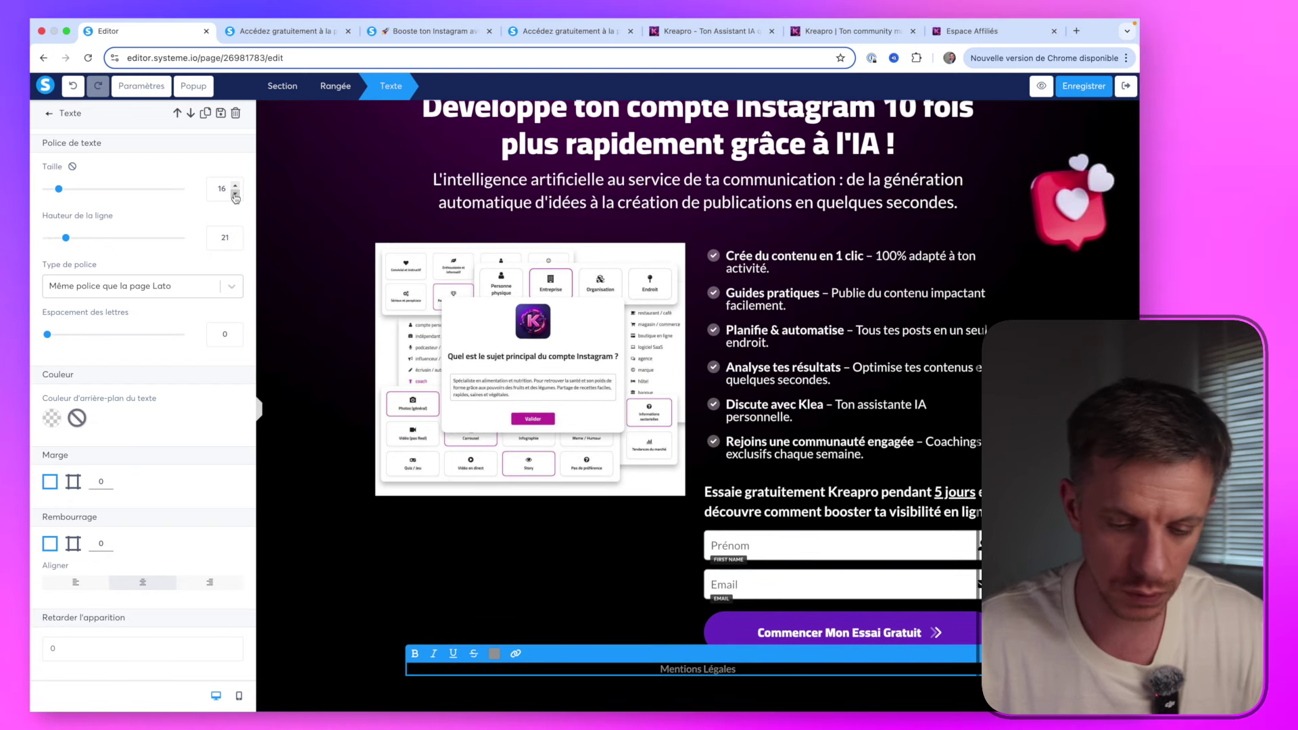
{"action": "scroll", "coordinate": [229, 263], "scroll_direction": "down", "scroll_amount": 3}
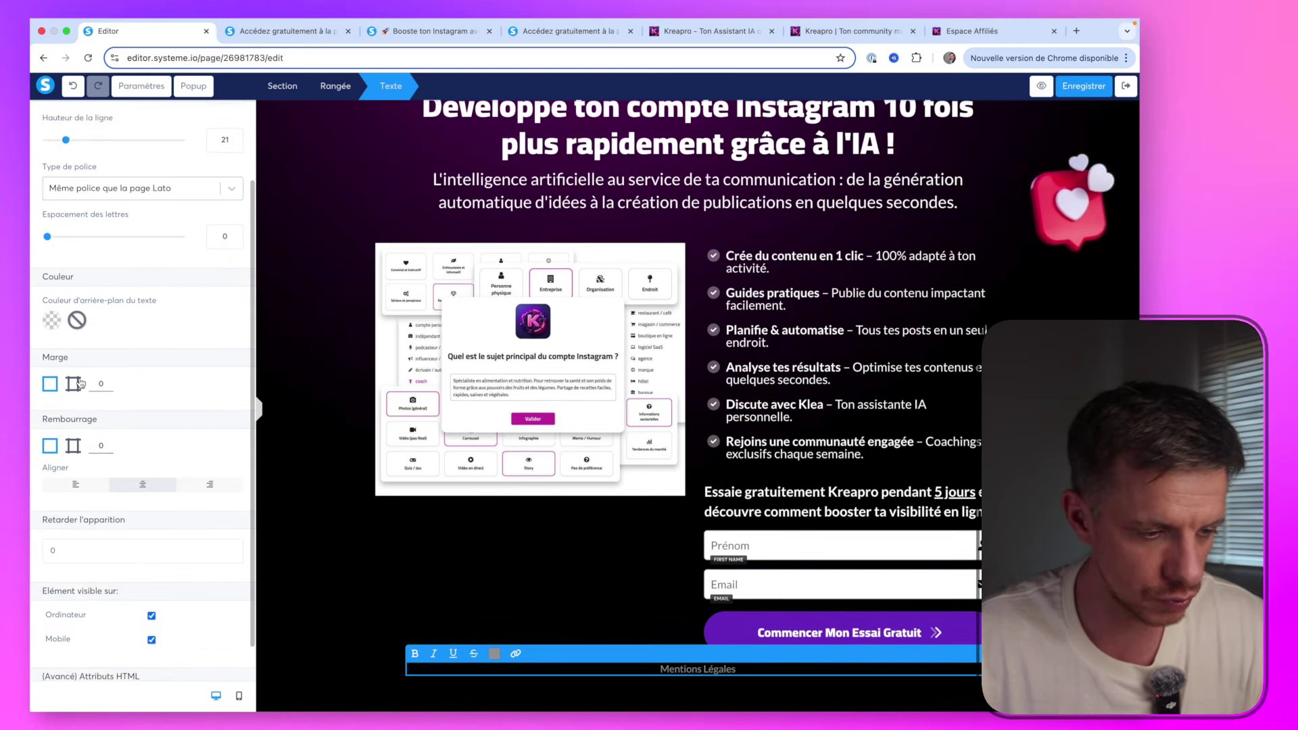
Set the top padding of the "Mentions Légales" text to 200
{"action": "left_click", "coordinate": [72, 446]}
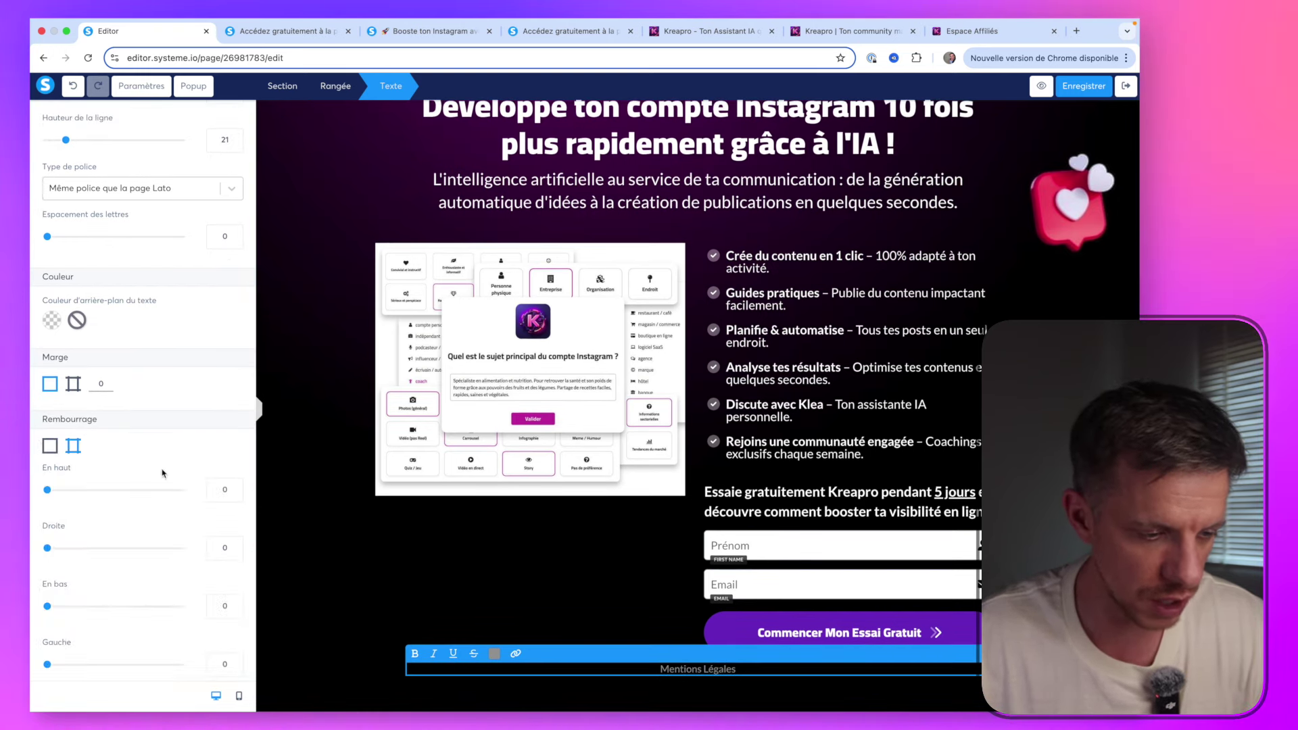
{"action": "double_click", "coordinate": [221, 490]}
{"action": "type", "text": "200"}
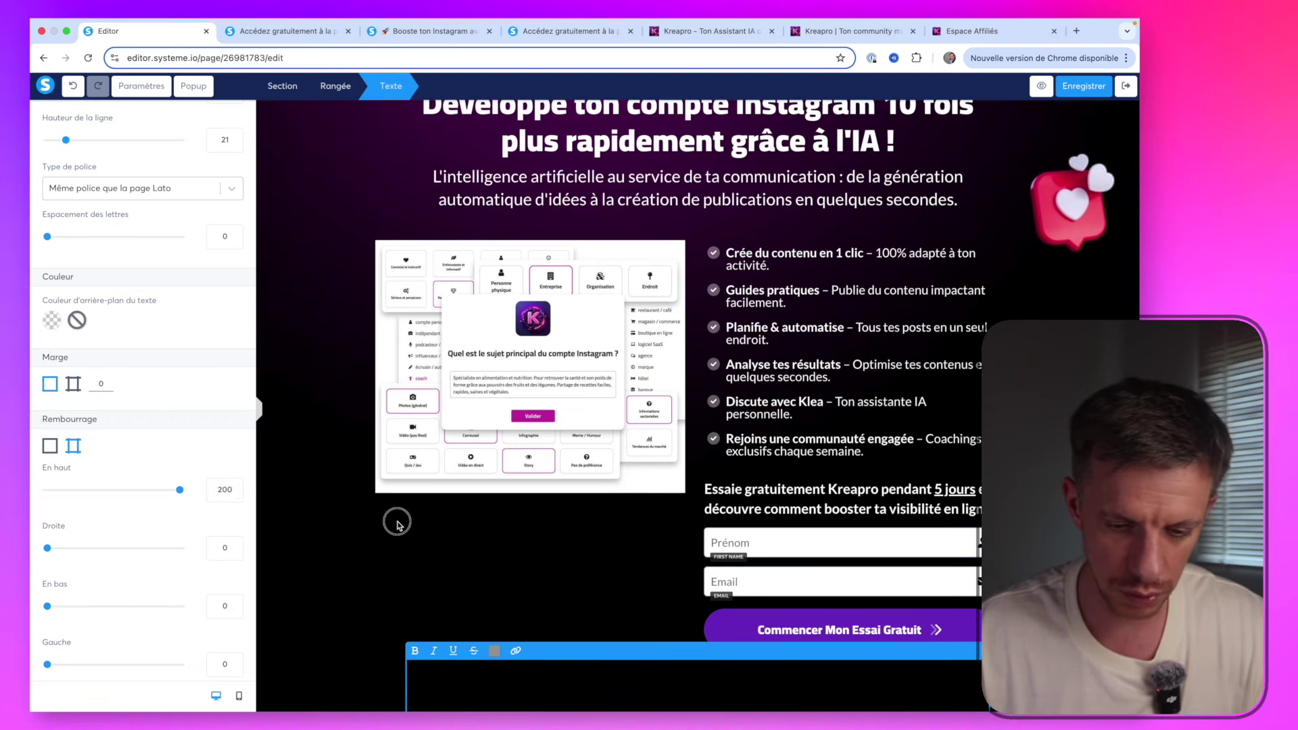
{"action": "left_click", "coordinate": [397, 524]}
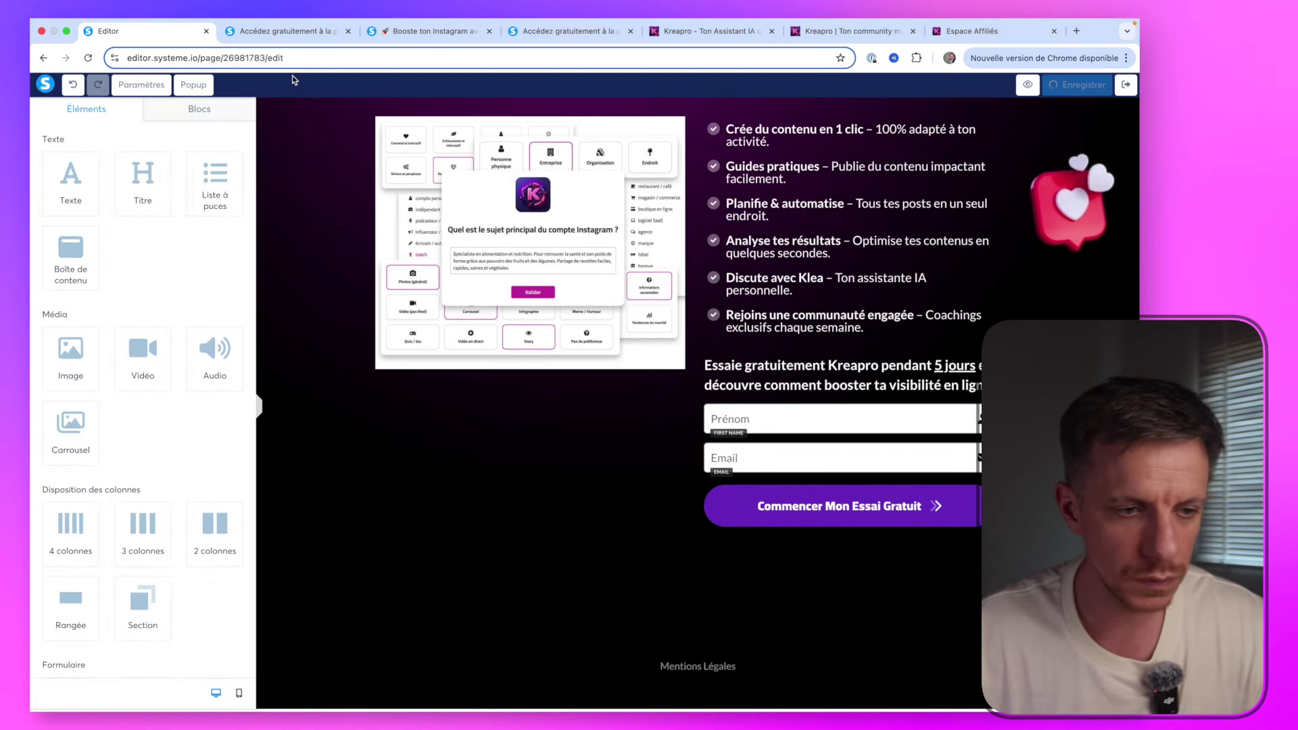
Round the corners of the Kreapro onboarding image with a radius of 10
{"action": "scroll", "coordinate": [432, 216], "scroll_direction": "up", "scroll_amount": 2}
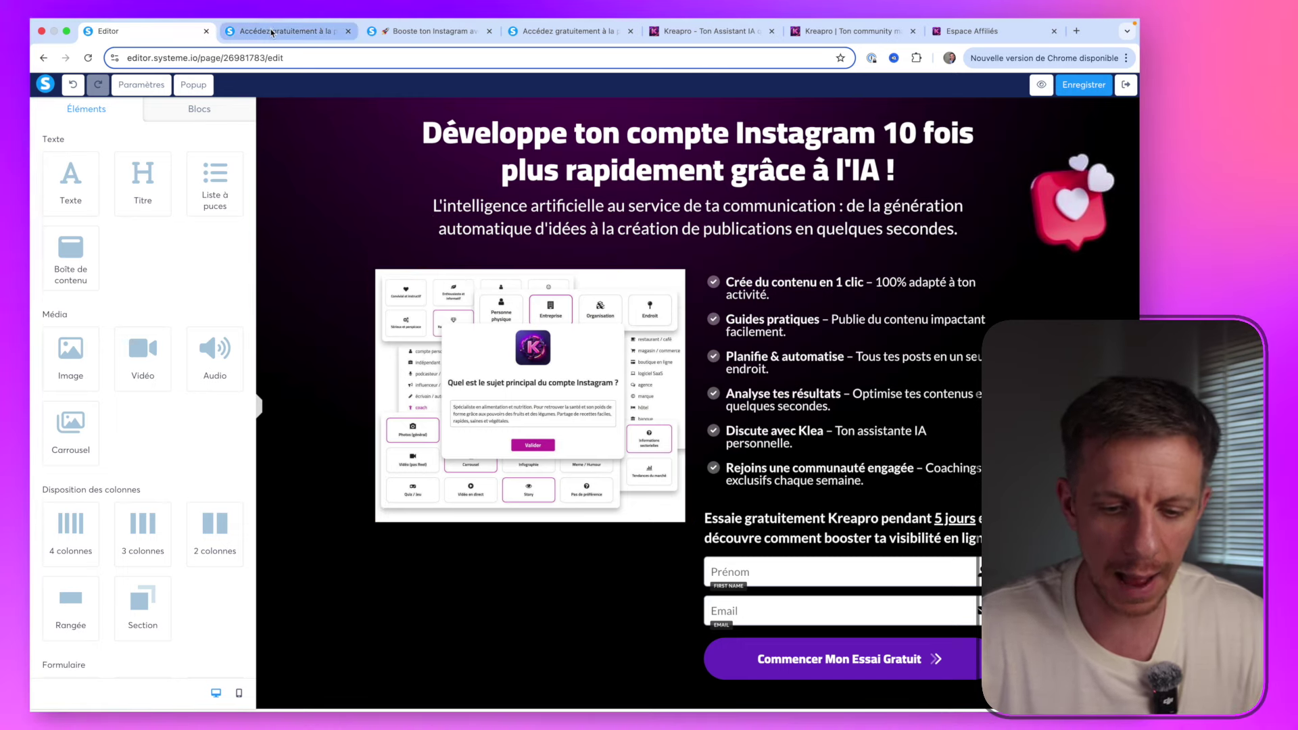
{"action": "left_click", "coordinate": [488, 331]}
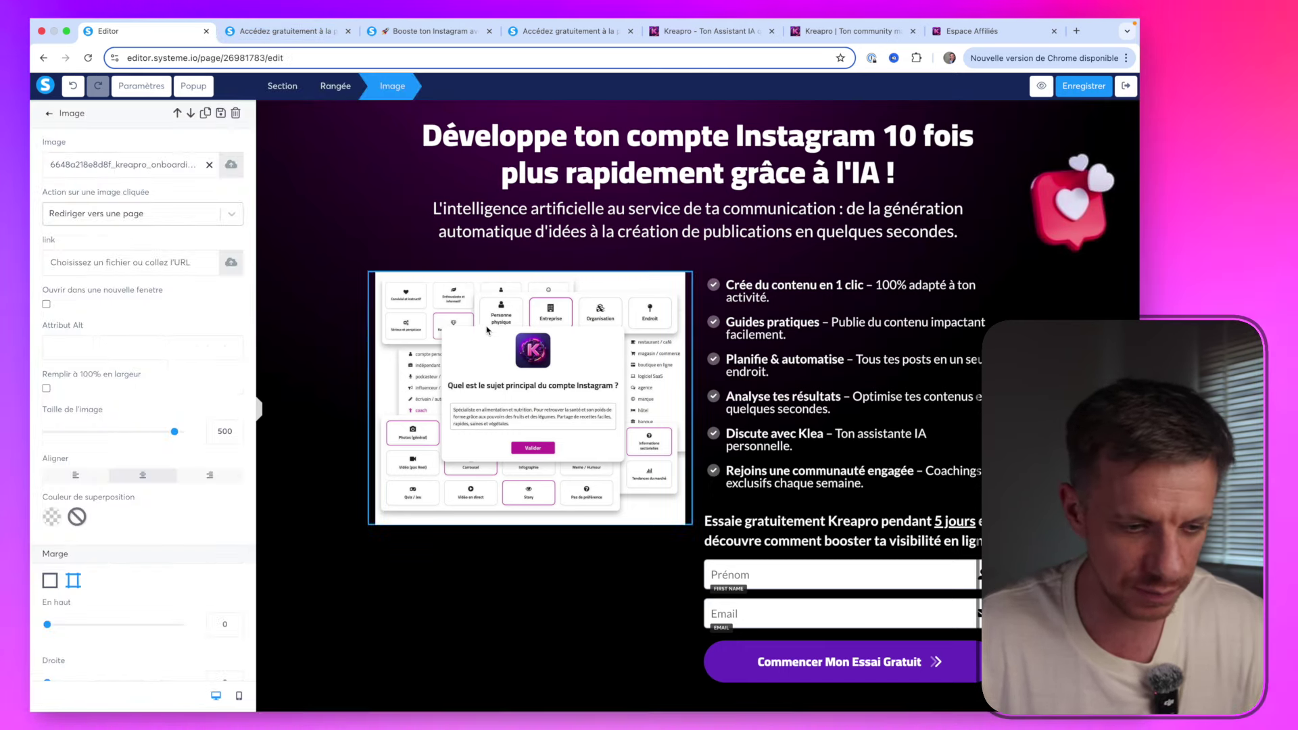
{"action": "scroll", "coordinate": [202, 396], "scroll_direction": "down", "scroll_amount": 10}
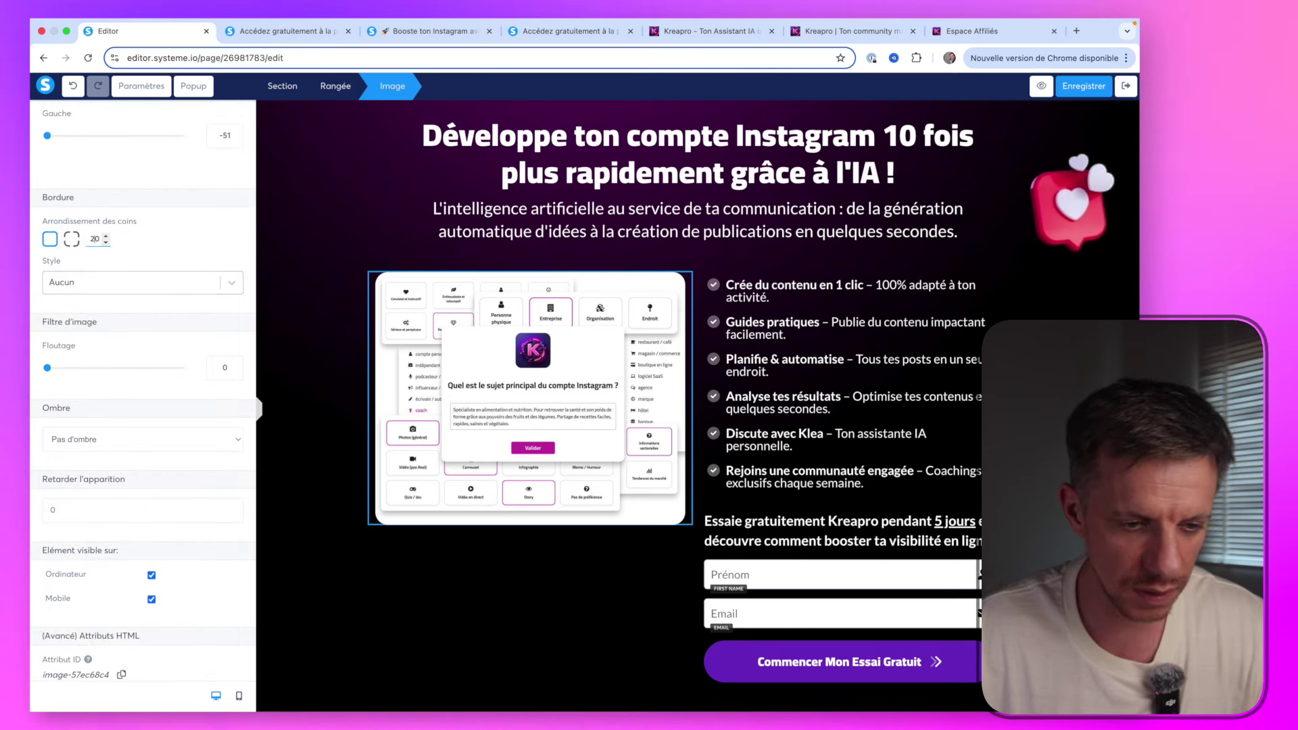
{"action": "key", "text": "BackSpace"}
{"action": "key", "text": "BackSpace"}
{"action": "type", "text": "10"}
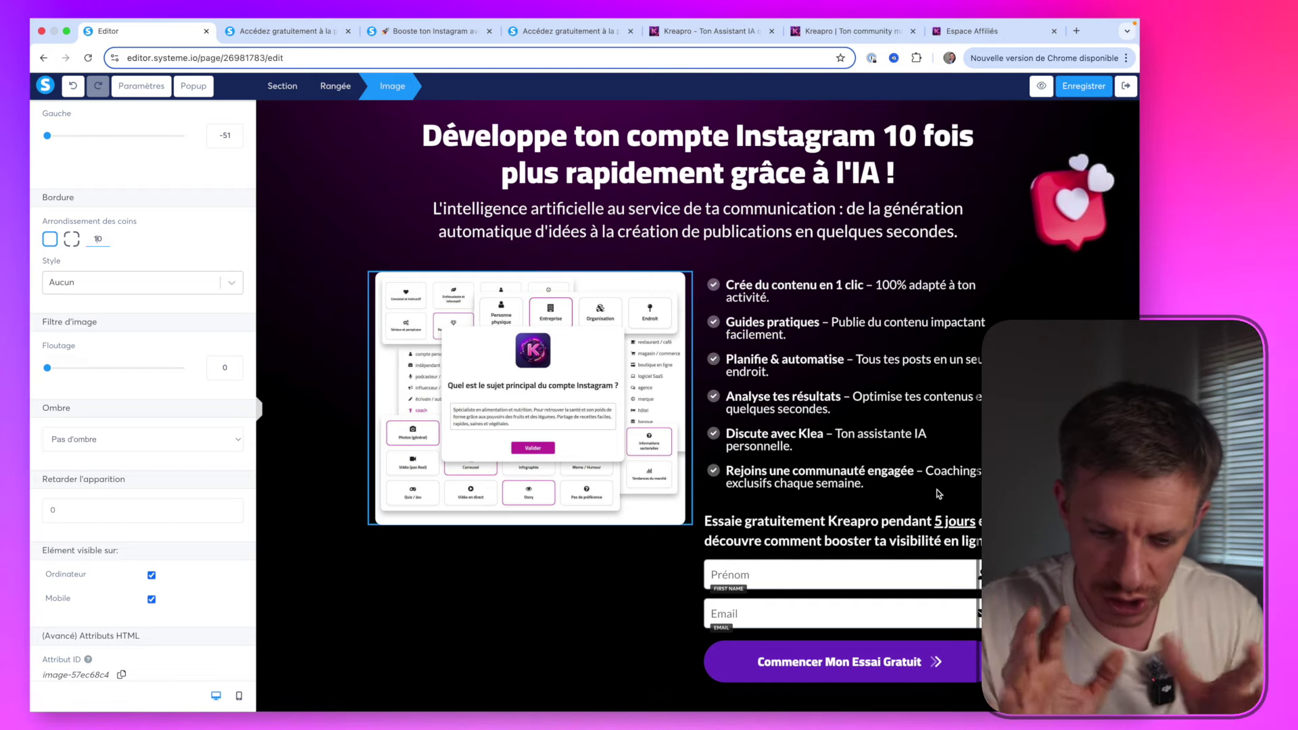
Save the page and open its preview without the preview-mode banner
{"action": "left_click", "coordinate": [1092, 90]}
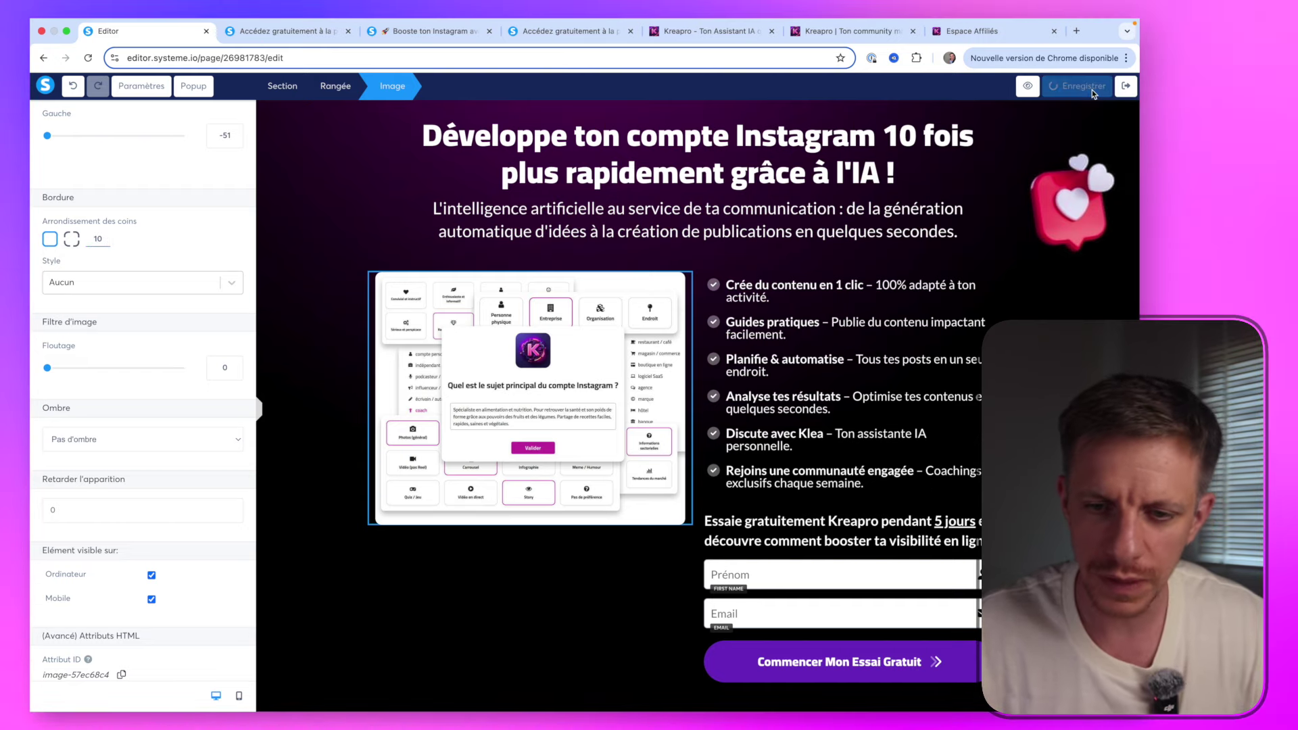
{"action": "left_click", "coordinate": [1043, 87]}
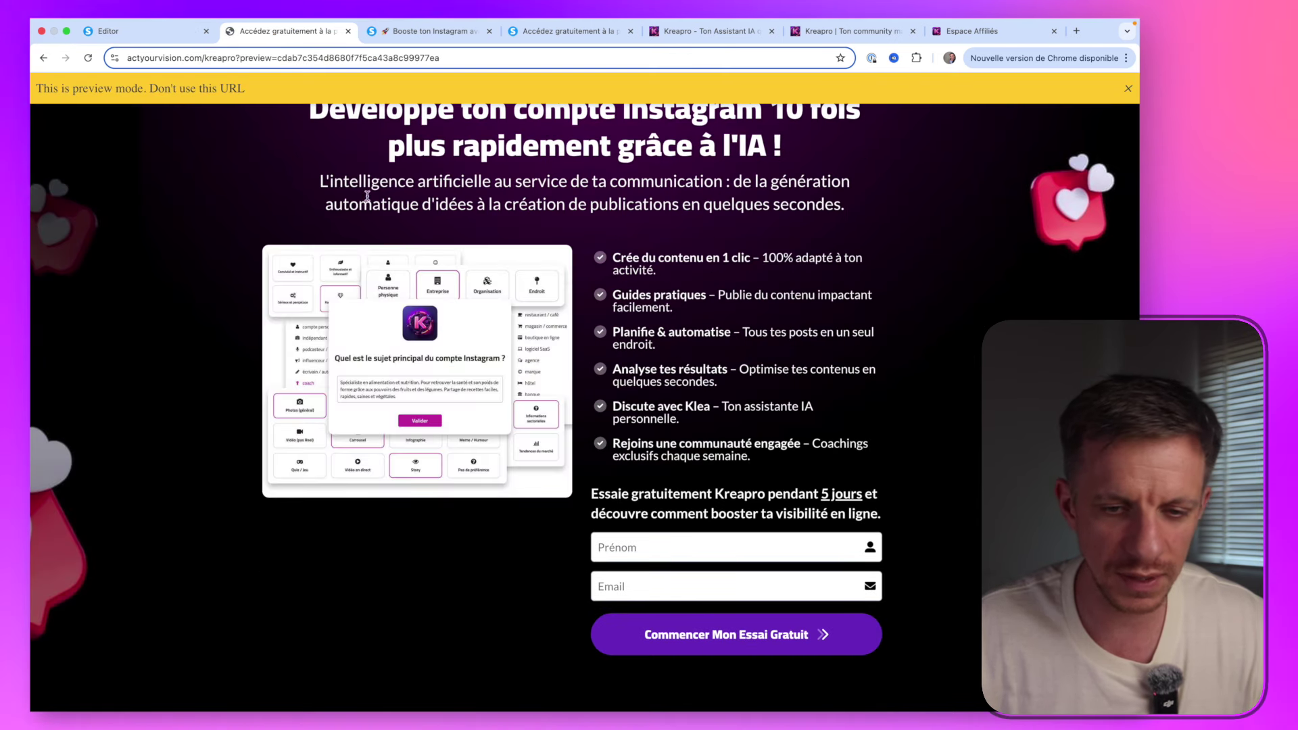
{"action": "left_click", "coordinate": [1128, 88]}
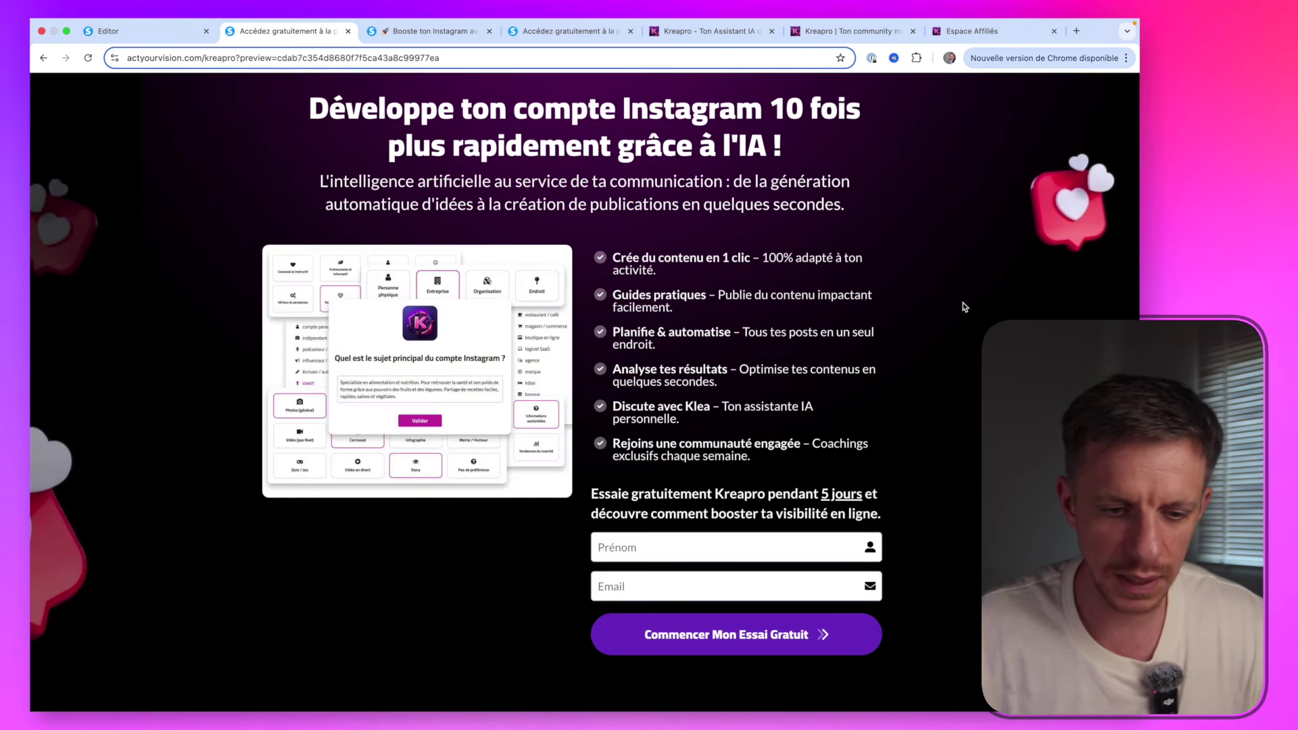
Compare the preview's layout with the kreapro2 reference page and the other open version
{"action": "left_click", "coordinate": [431, 31]}
{"action": "left_click", "coordinate": [321, 33]}
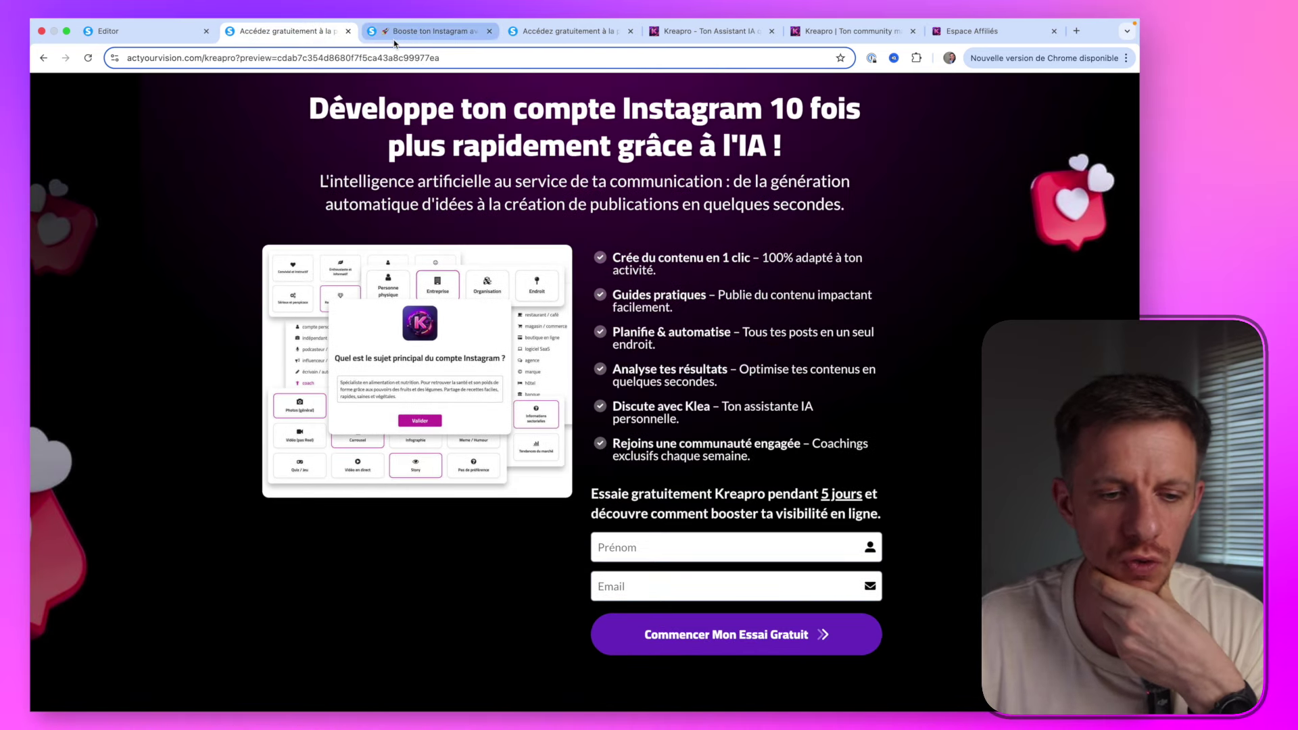
{"action": "left_click", "coordinate": [395, 39]}
{"action": "left_click", "coordinate": [332, 40]}
{"action": "left_click", "coordinate": [426, 31]}
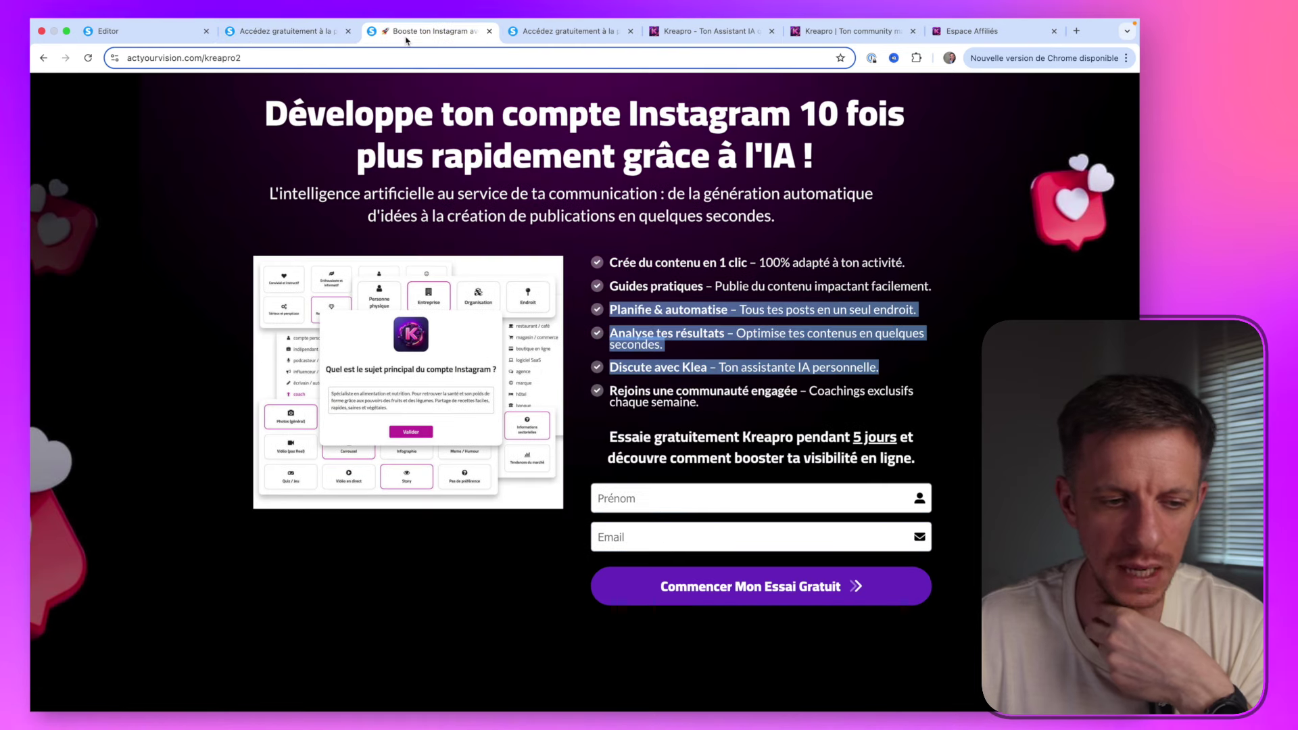
{"action": "left_click", "coordinate": [566, 31]}
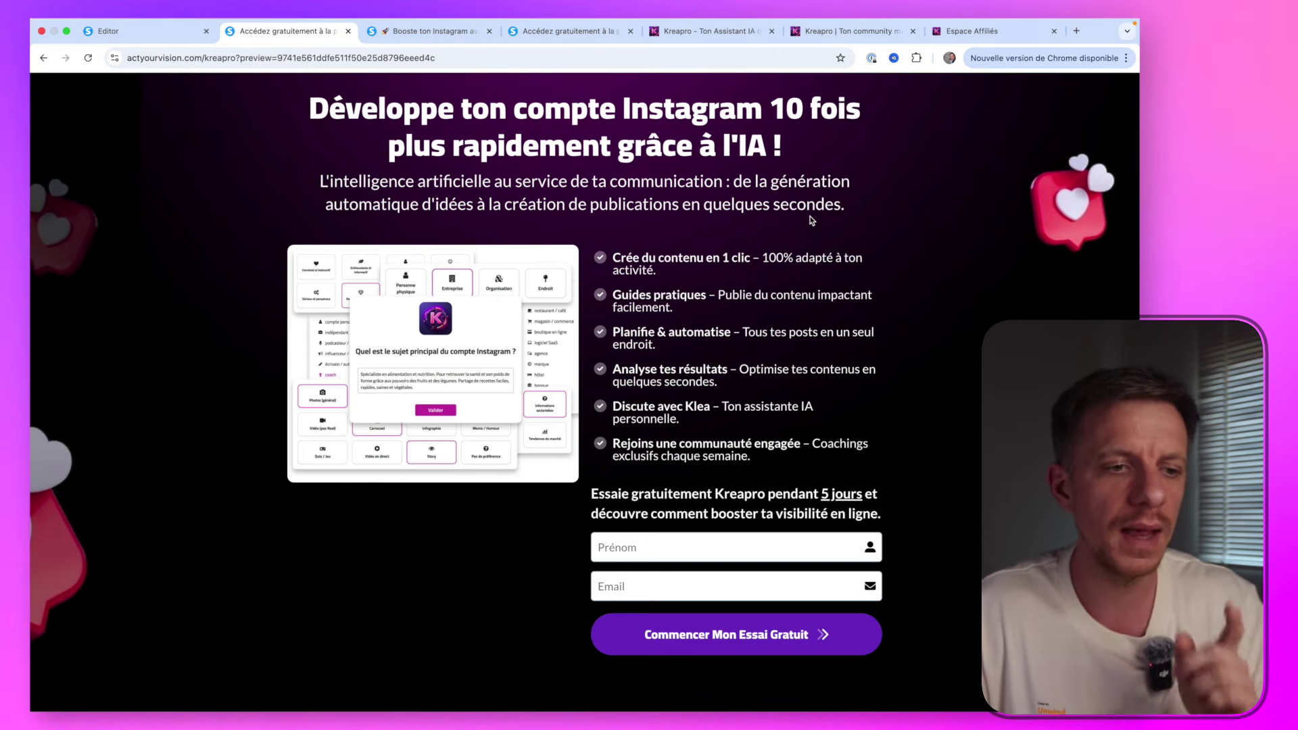
Return to the page editor and switch it to the mobile view
{"action": "left_click", "coordinate": [126, 32]}
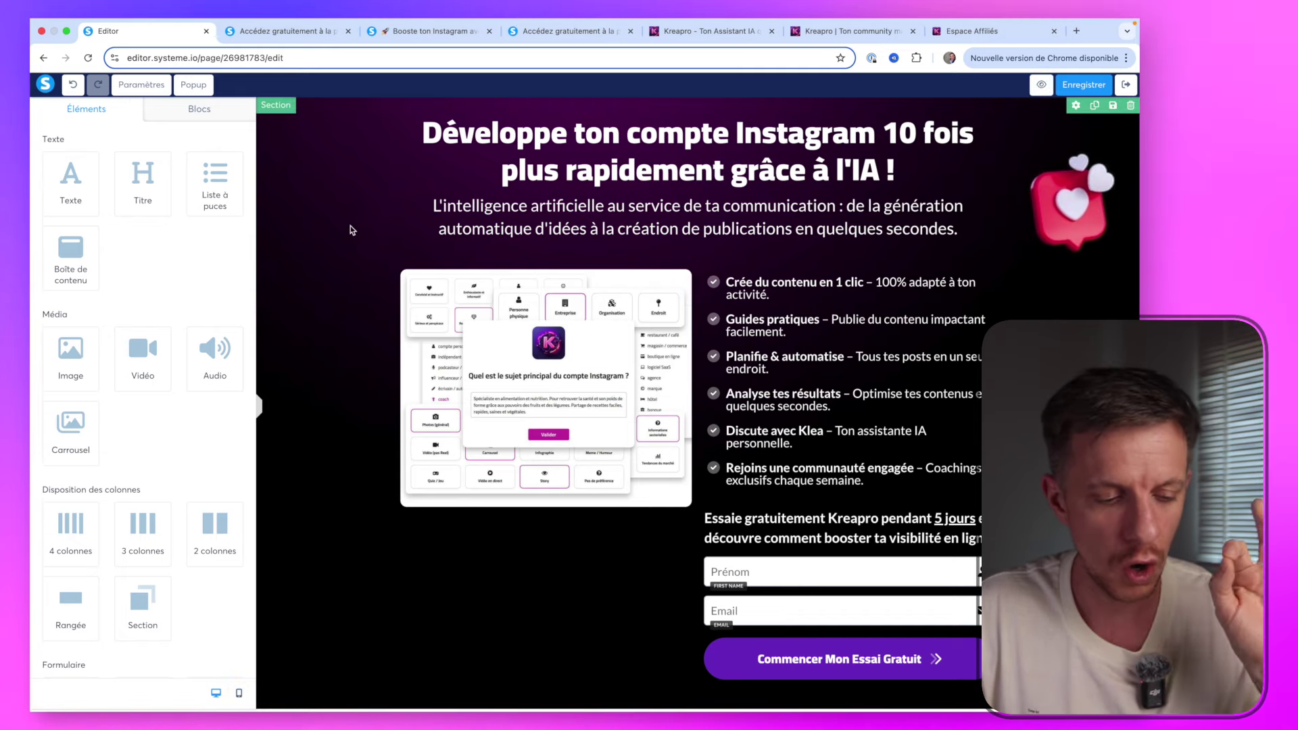
{"action": "left_click", "coordinate": [240, 695]}
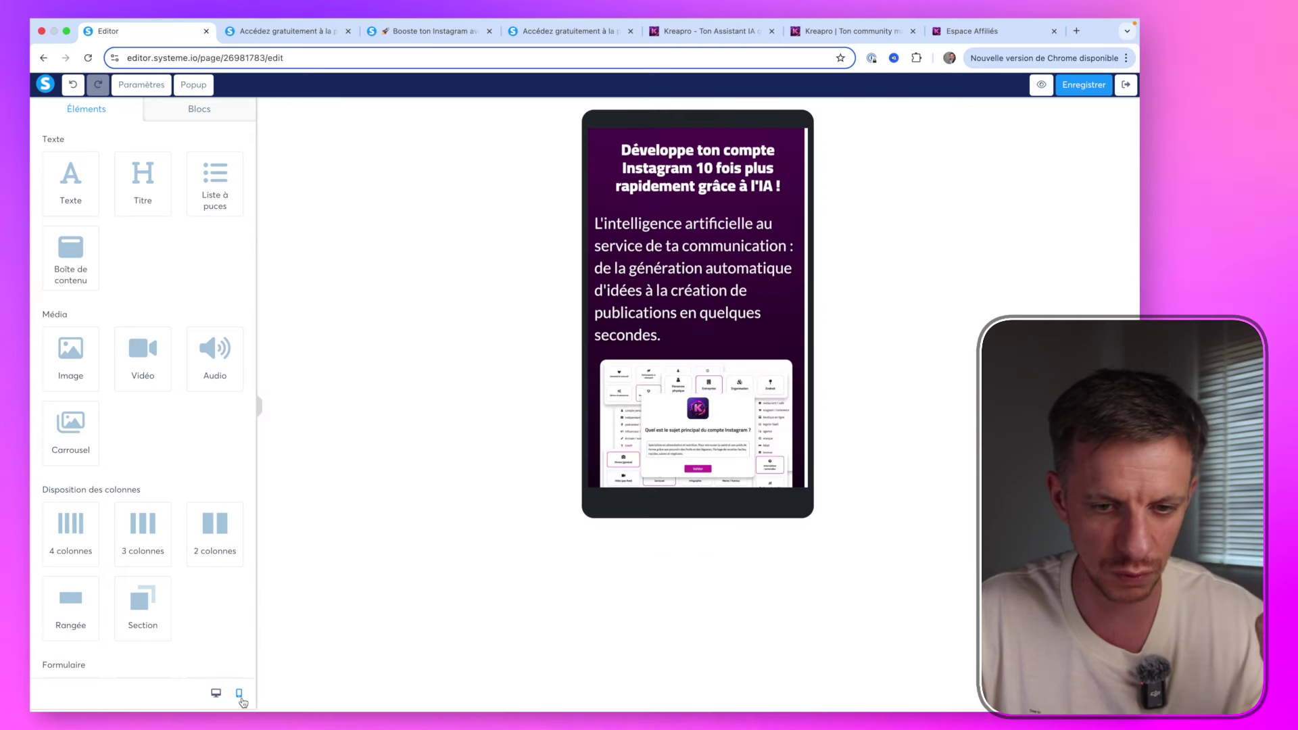
{"action": "left_click", "coordinate": [655, 274]}
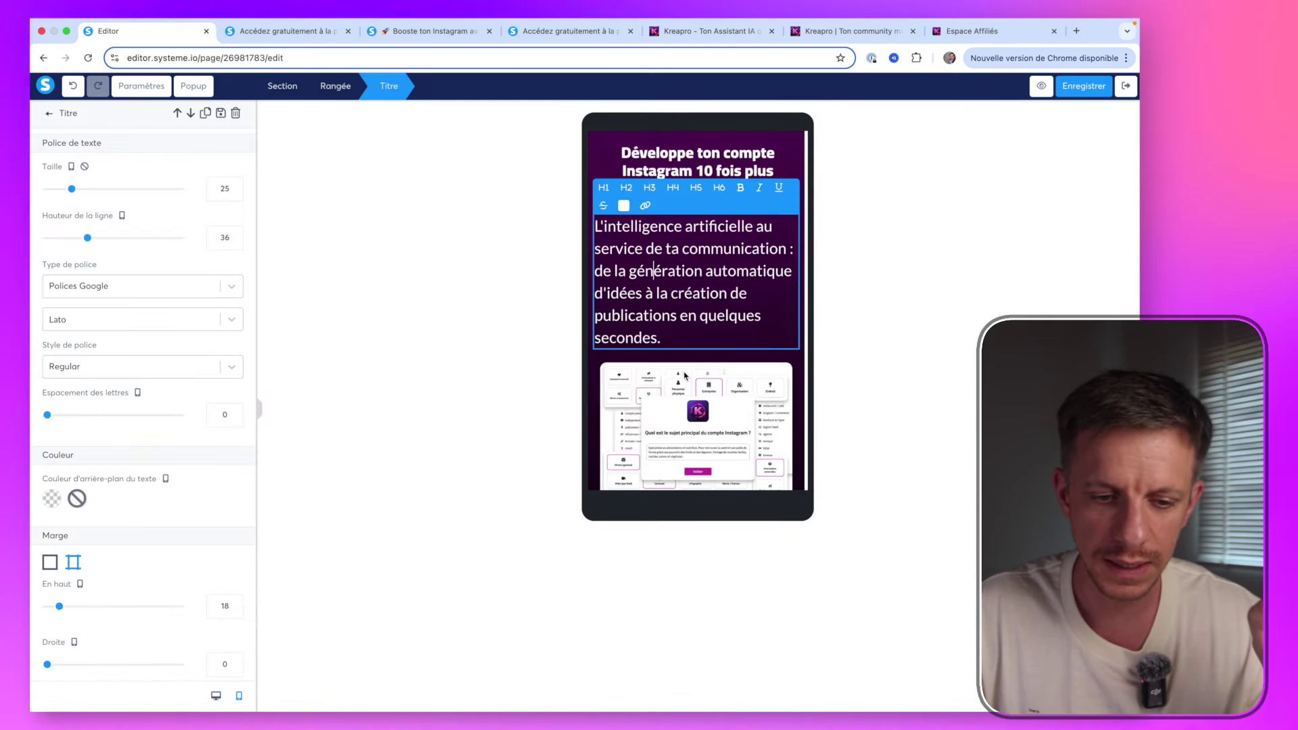
{"action": "key", "text": "Escape"}
Set the mobile font size of the "Développe ton compte Instagram" headline to 28
{"action": "triple_click", "coordinate": [698, 169]}
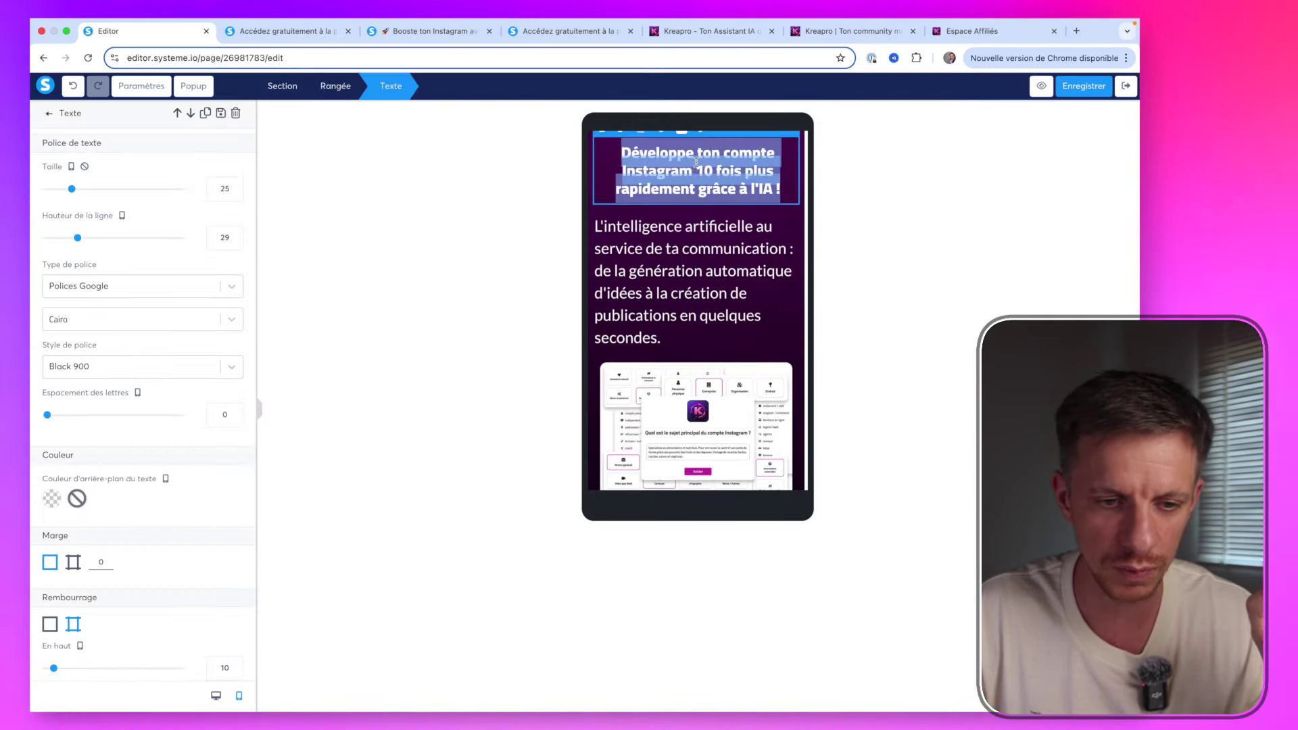
{"action": "left_click", "coordinate": [236, 185]}
{"action": "left_click", "coordinate": [236, 186]}
{"action": "left_click", "coordinate": [237, 185]}
{"action": "left_click", "coordinate": [236, 186]}
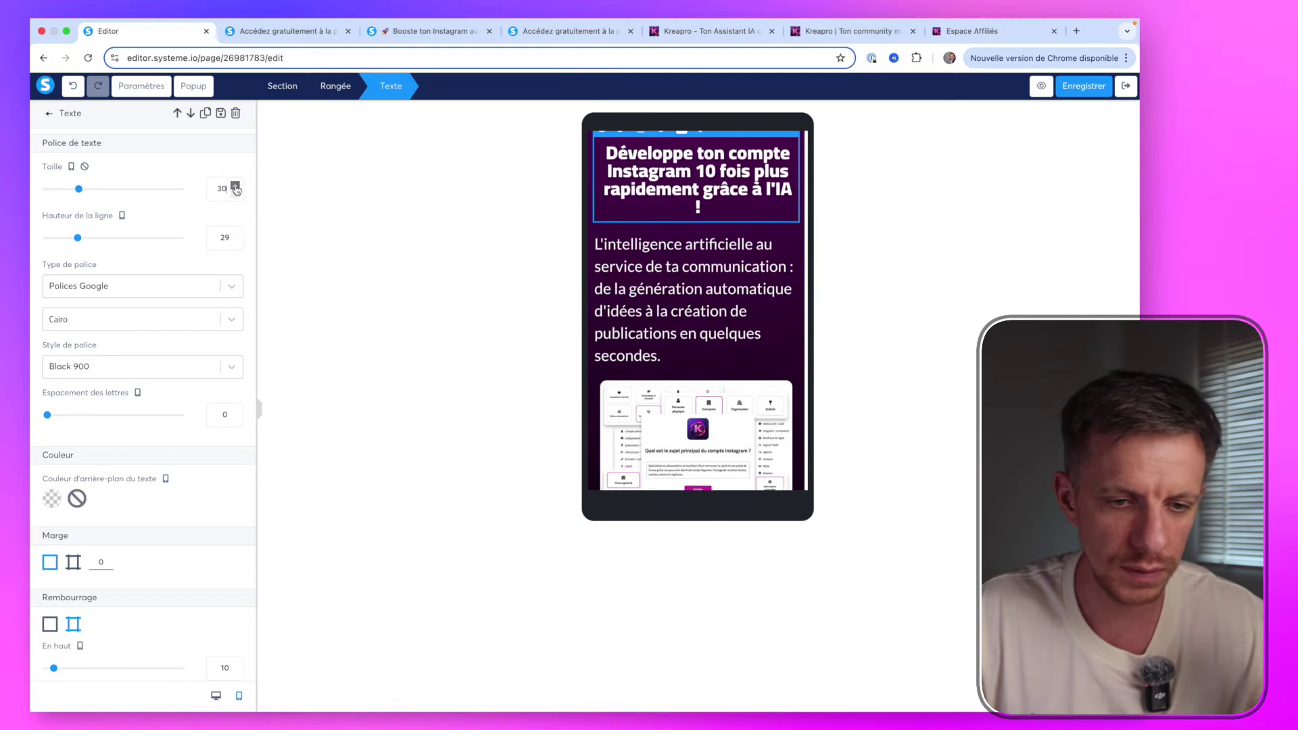
{"action": "left_click", "coordinate": [237, 185]}
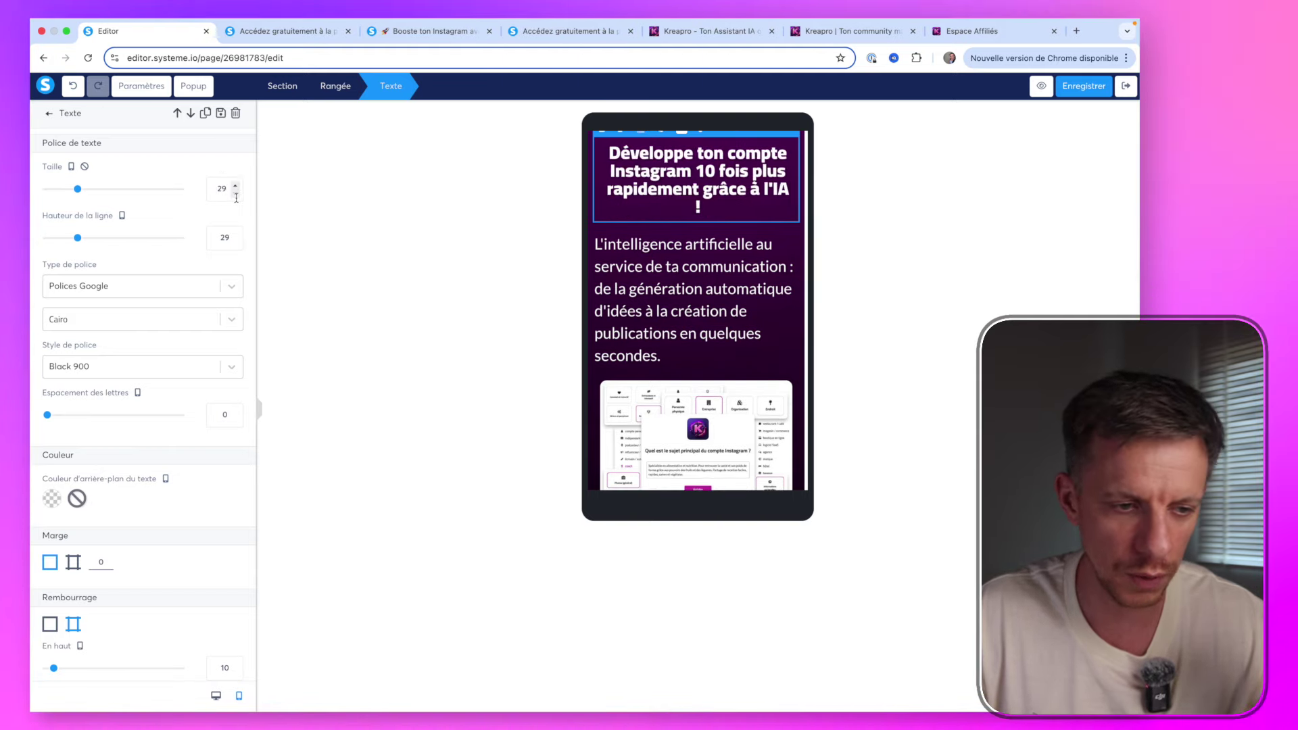
{"action": "left_click", "coordinate": [236, 195]}
Set the mobile line height of the main headline to 36
{"action": "left_click", "coordinate": [236, 234]}
{"action": "left_click", "coordinate": [236, 235]}
{"action": "left_click", "coordinate": [236, 235]}
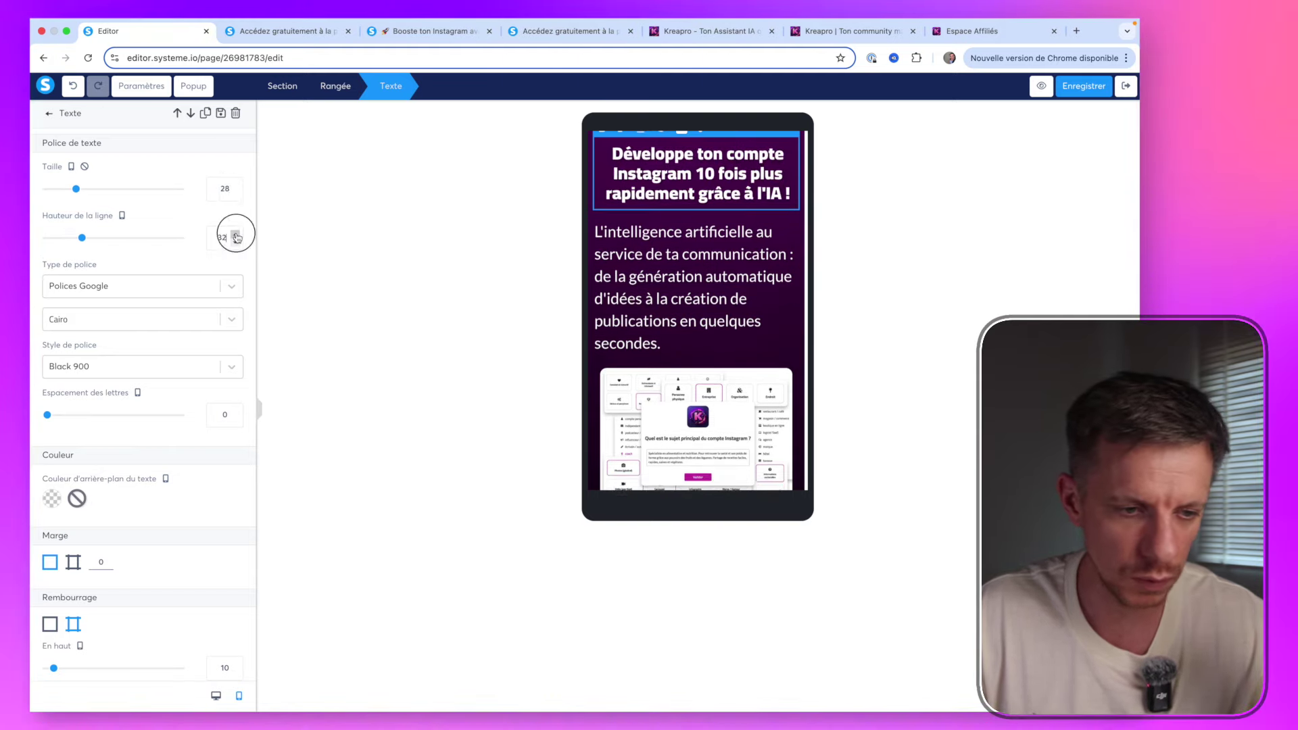
{"action": "left_click", "coordinate": [236, 234]}
{"action": "left_click", "coordinate": [236, 234]}
{"action": "left_click", "coordinate": [236, 235]}
{"action": "left_click", "coordinate": [236, 234]}
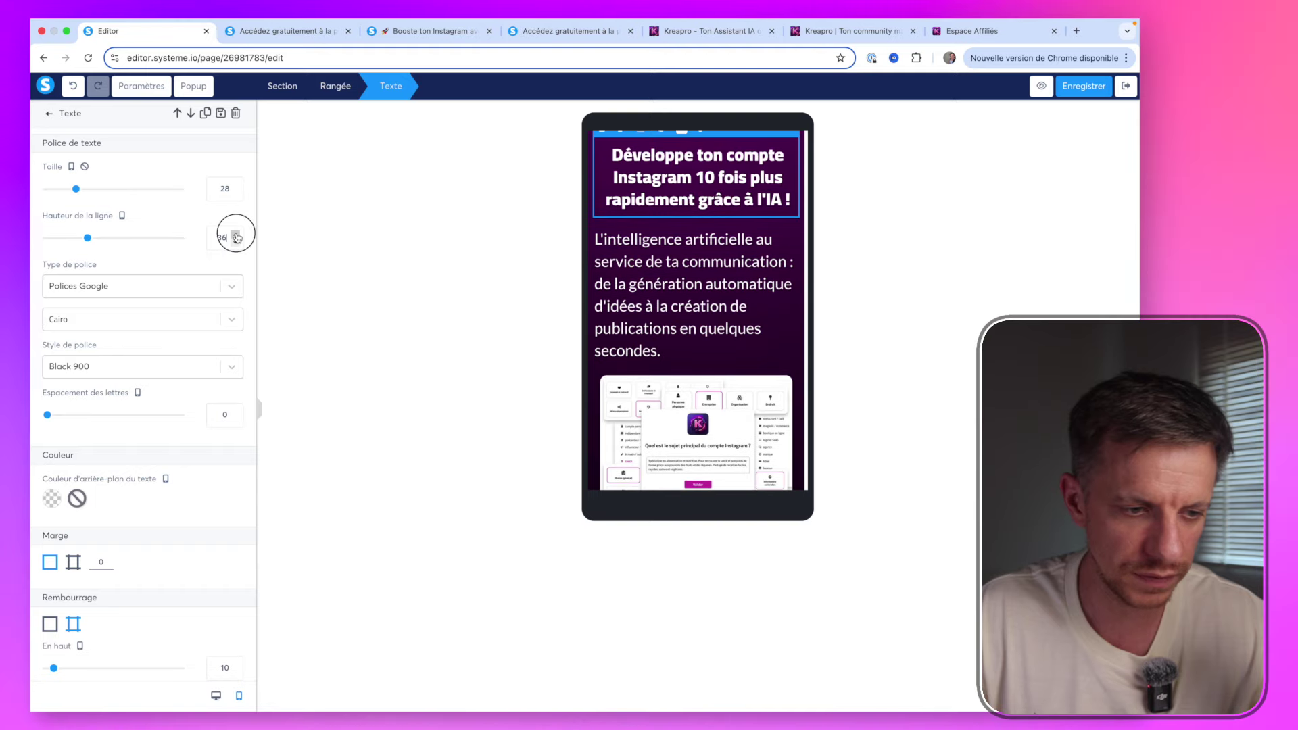
Set the mobile font size of the "L'intelligence artificielle" subtitle to 20
{"action": "left_click", "coordinate": [653, 288]}
{"action": "left_click", "coordinate": [236, 195]}
{"action": "left_click", "coordinate": [236, 195]}
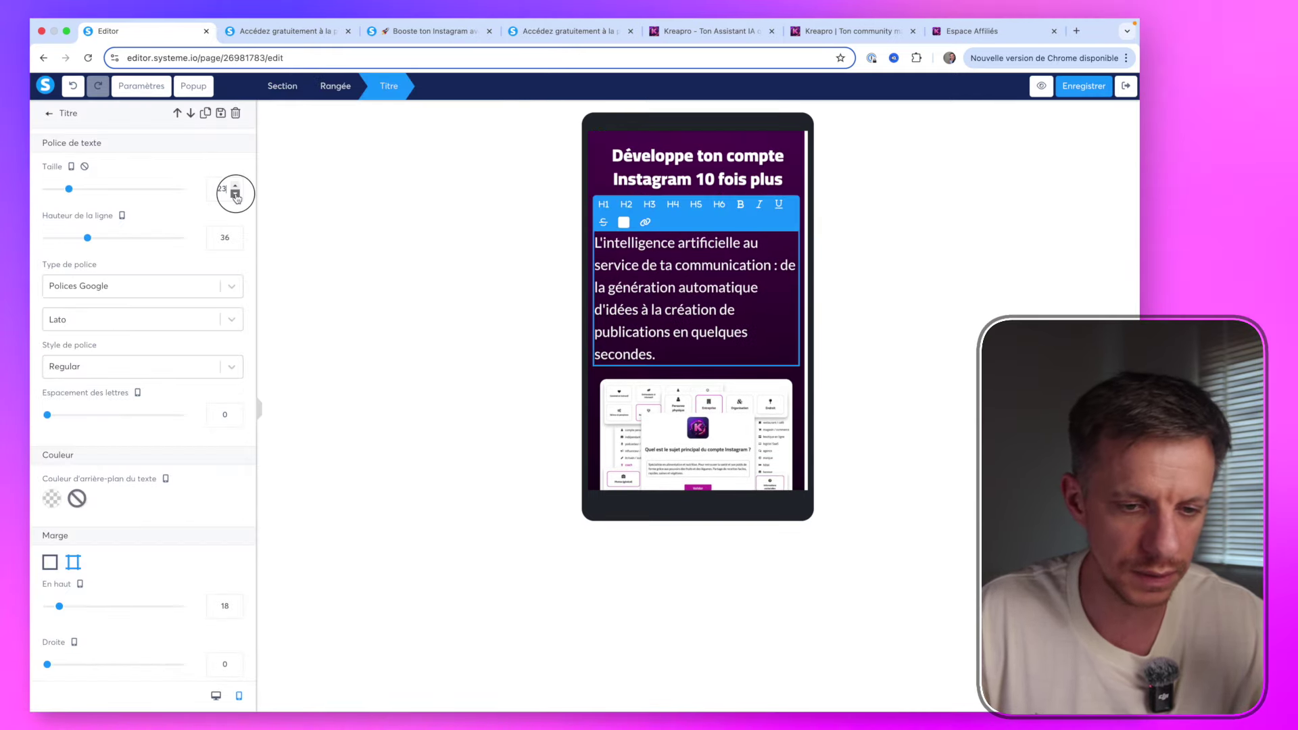
{"action": "left_click", "coordinate": [236, 195]}
{"action": "left_click", "coordinate": [236, 195]}
{"action": "left_click", "coordinate": [236, 195]}
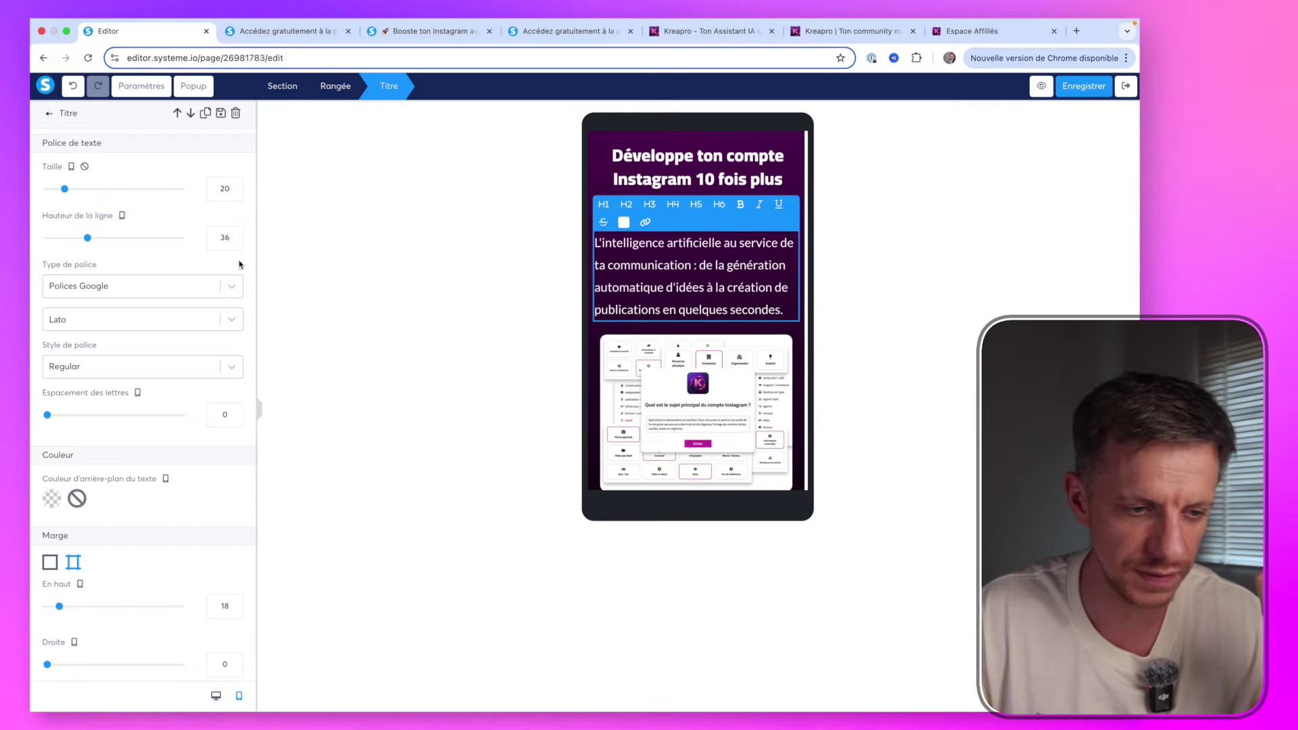
Set the mobile line height of the subtitle to 30 and deselect it
{"action": "left_click", "coordinate": [236, 244]}
{"action": "left_click", "coordinate": [236, 244]}
{"action": "left_click", "coordinate": [236, 244]}
{"action": "left_click", "coordinate": [236, 243]}
{"action": "left_click", "coordinate": [236, 244]}
{"action": "left_click", "coordinate": [236, 243]}
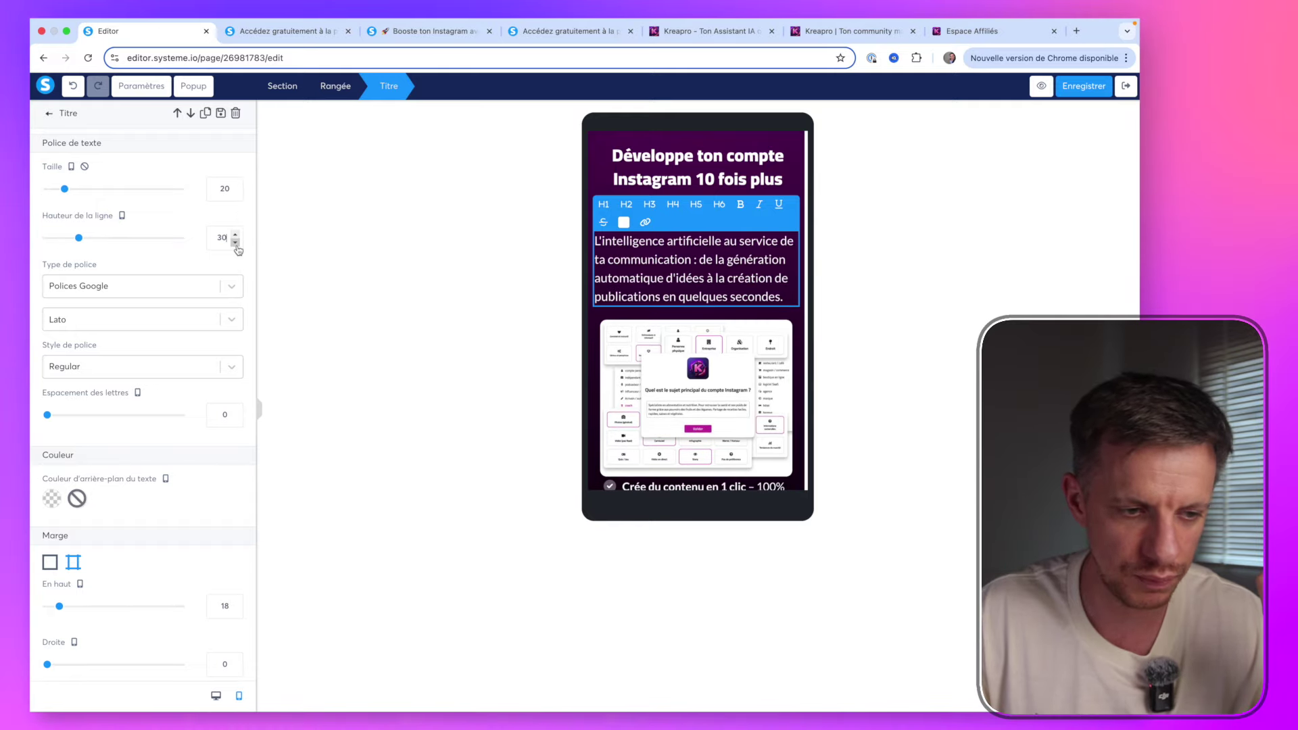
{"action": "left_click", "coordinate": [551, 291]}
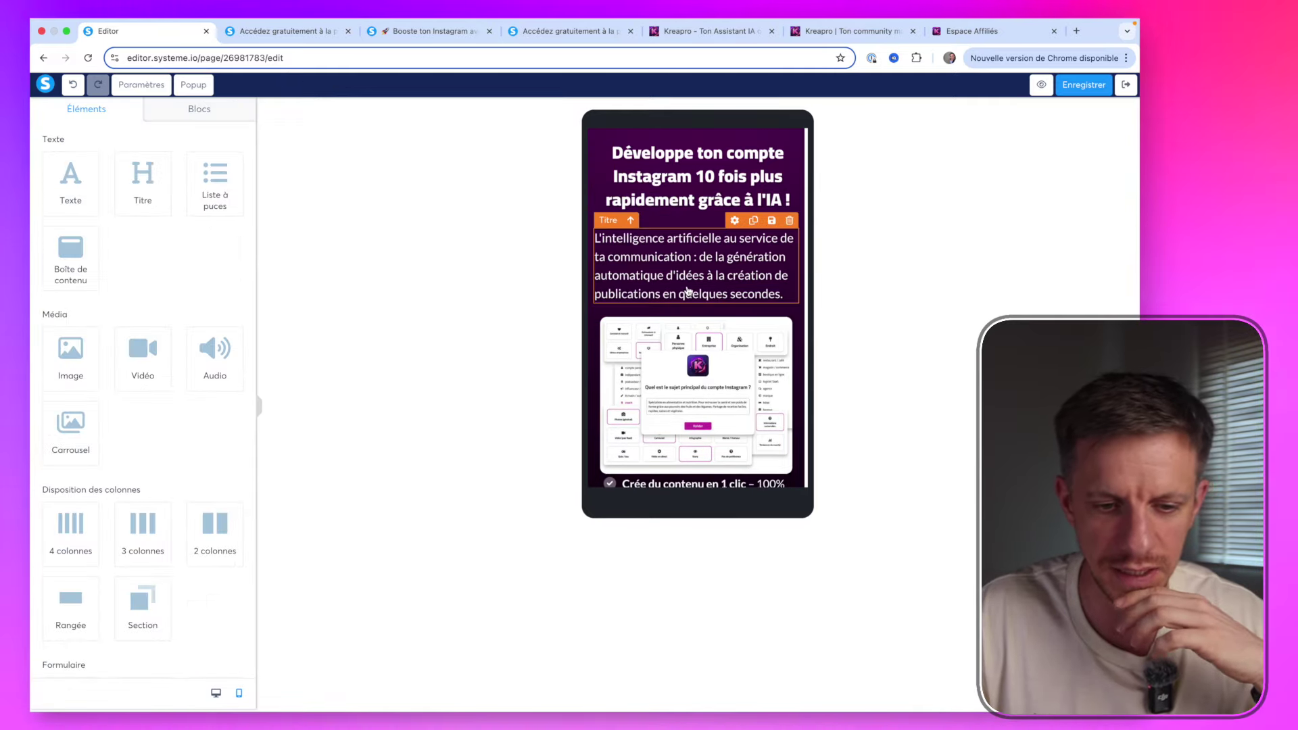
Give the onboarding image an individual bottom margin of 30 in the mobile view
{"action": "scroll", "coordinate": [688, 291], "scroll_direction": "down", "scroll_amount": 3}
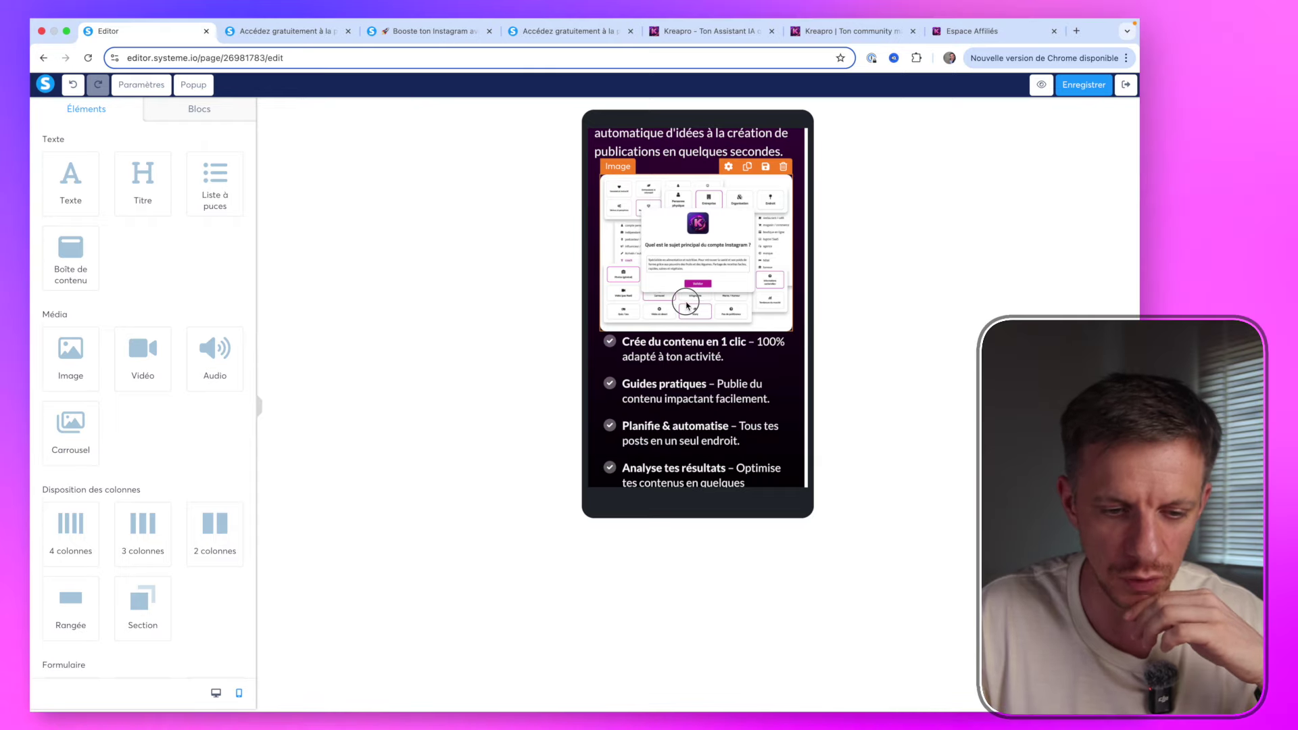
{"action": "left_click", "coordinate": [687, 305]}
{"action": "scroll", "coordinate": [178, 365], "scroll_direction": "down", "scroll_amount": 3}
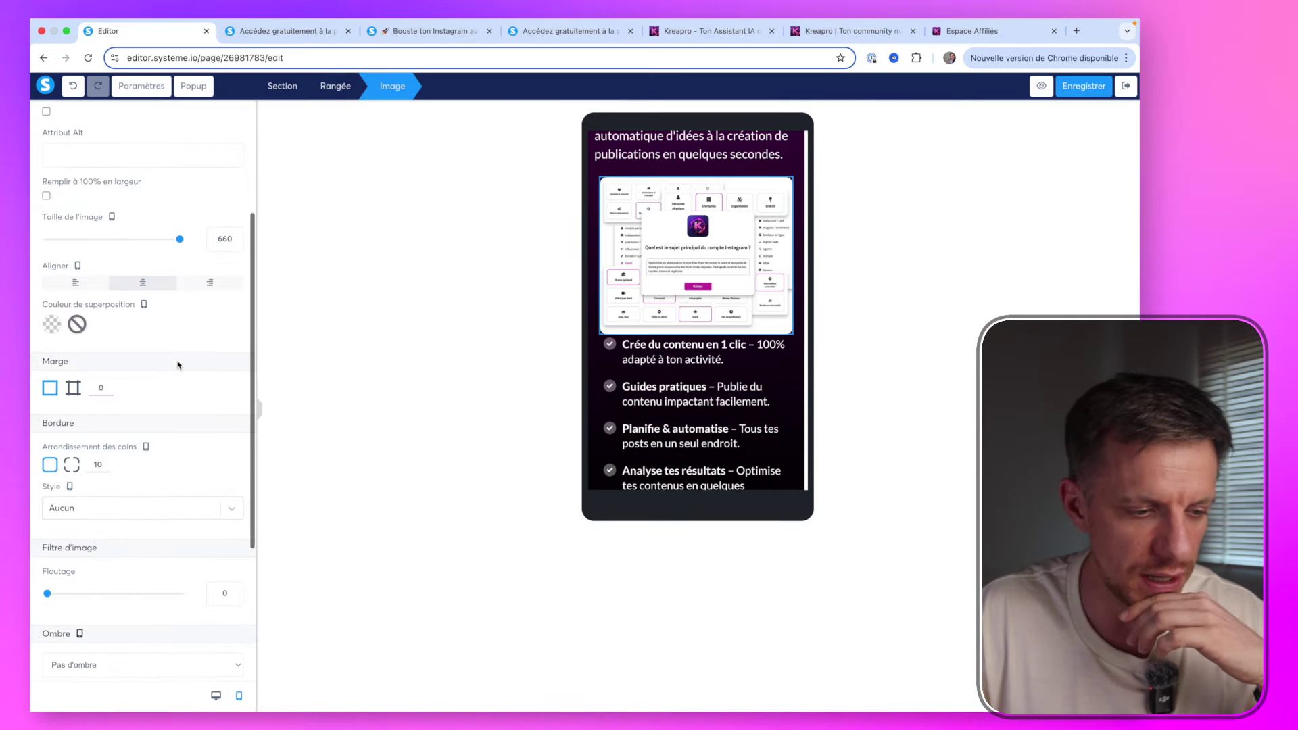
{"action": "left_click", "coordinate": [74, 388]}
{"action": "scroll", "coordinate": [135, 439], "scroll_direction": "down", "scroll_amount": 2}
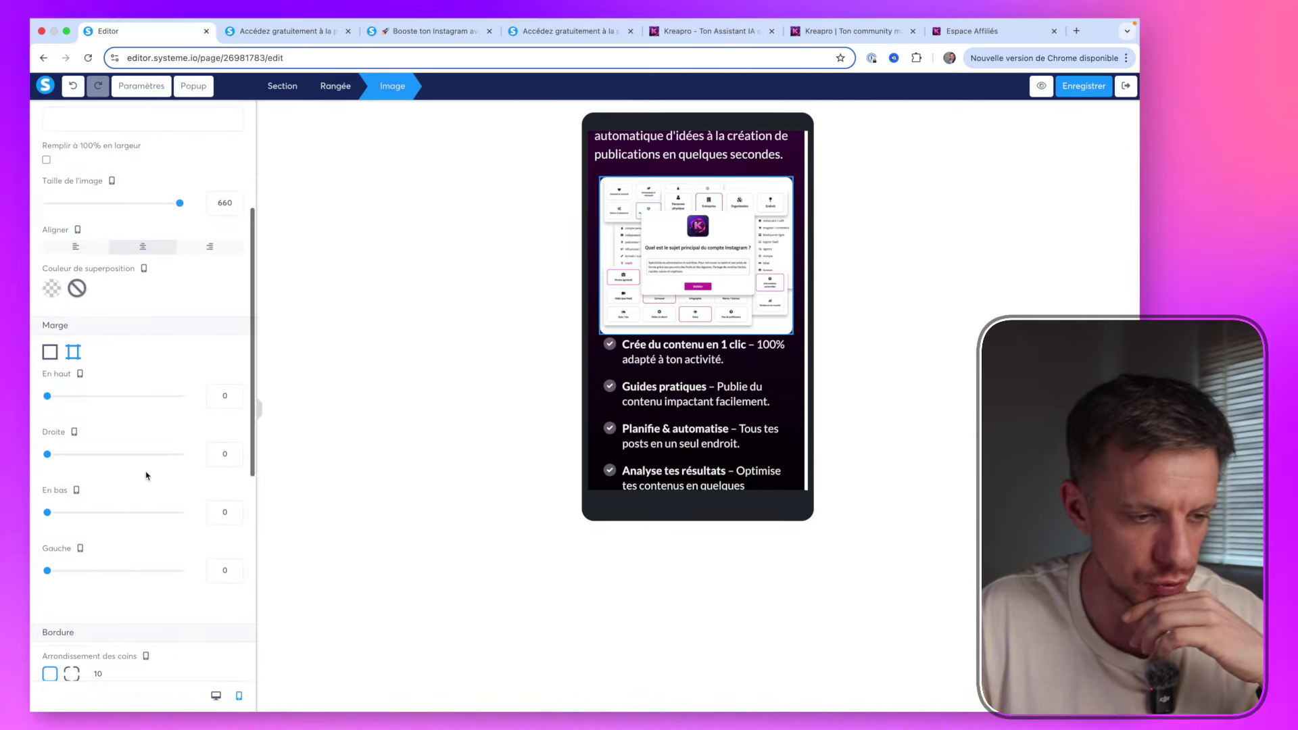
{"action": "left_click", "coordinate": [223, 477]}
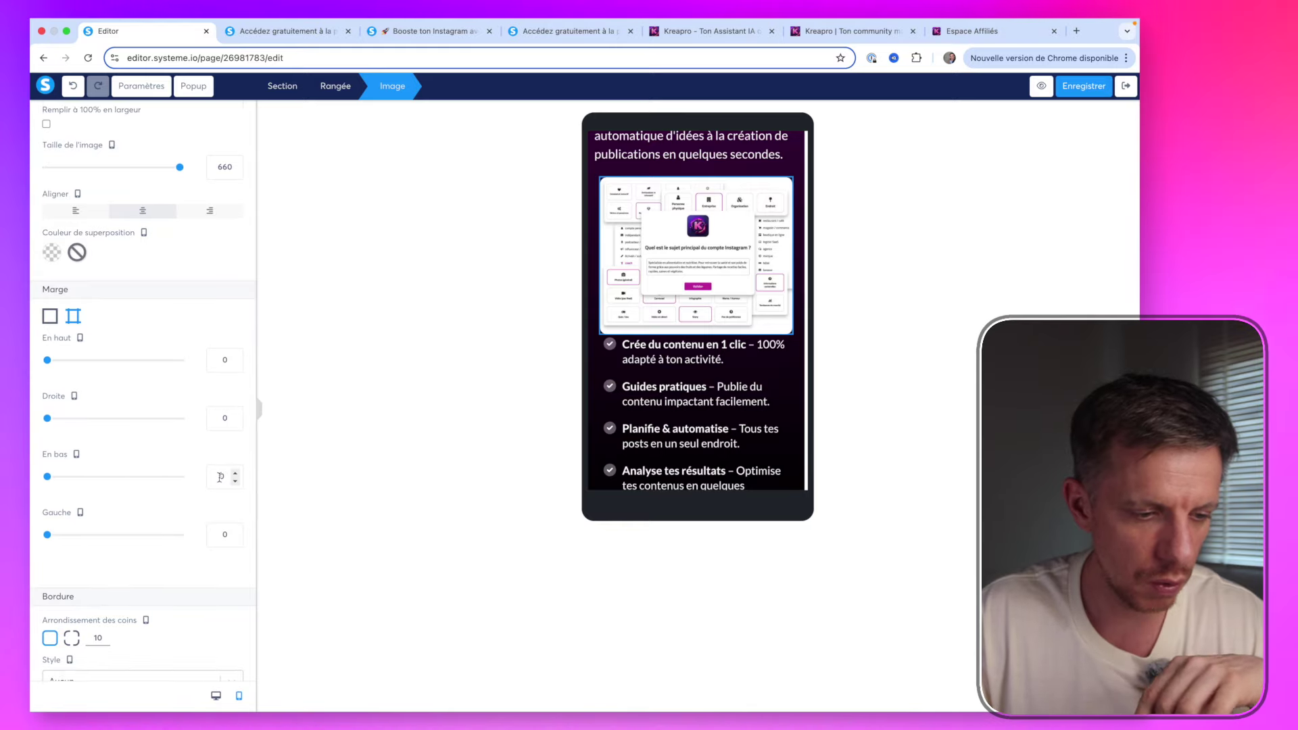
{"action": "type", "text": "20"}
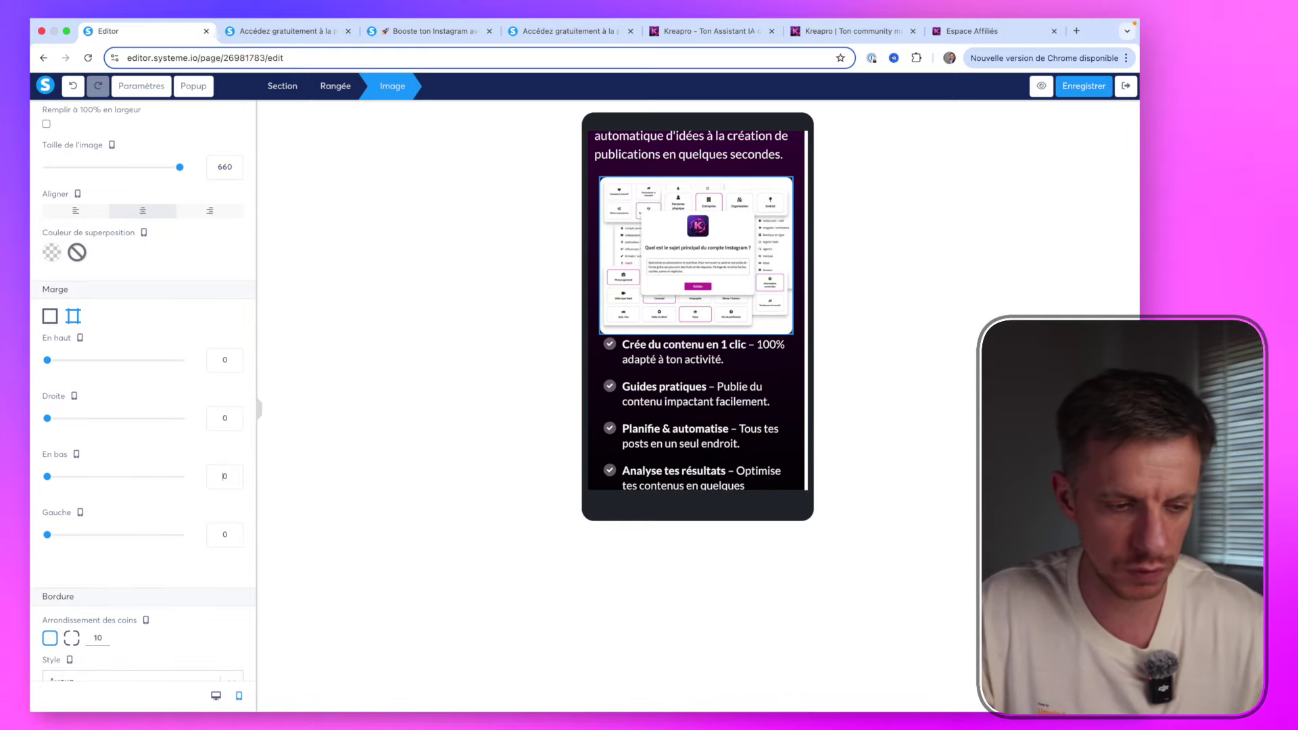
{"action": "key", "text": "BackSpace"}
{"action": "type", "text": "3"}
Set the mobile font size of the bullet list to 20
{"action": "left_click", "coordinate": [714, 419]}
{"action": "scroll", "coordinate": [714, 419], "scroll_direction": "down", "scroll_amount": 2}
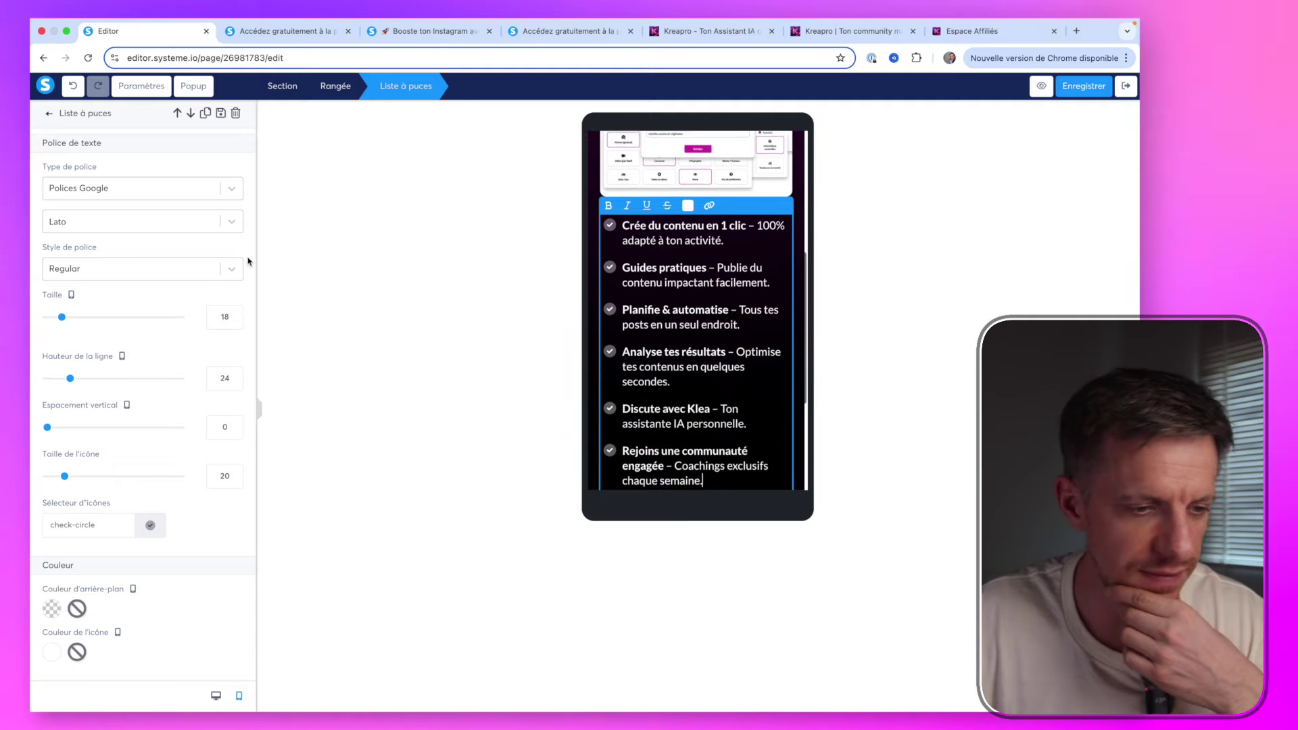
{"action": "left_click", "coordinate": [234, 314]}
{"action": "left_click", "coordinate": [234, 314]}
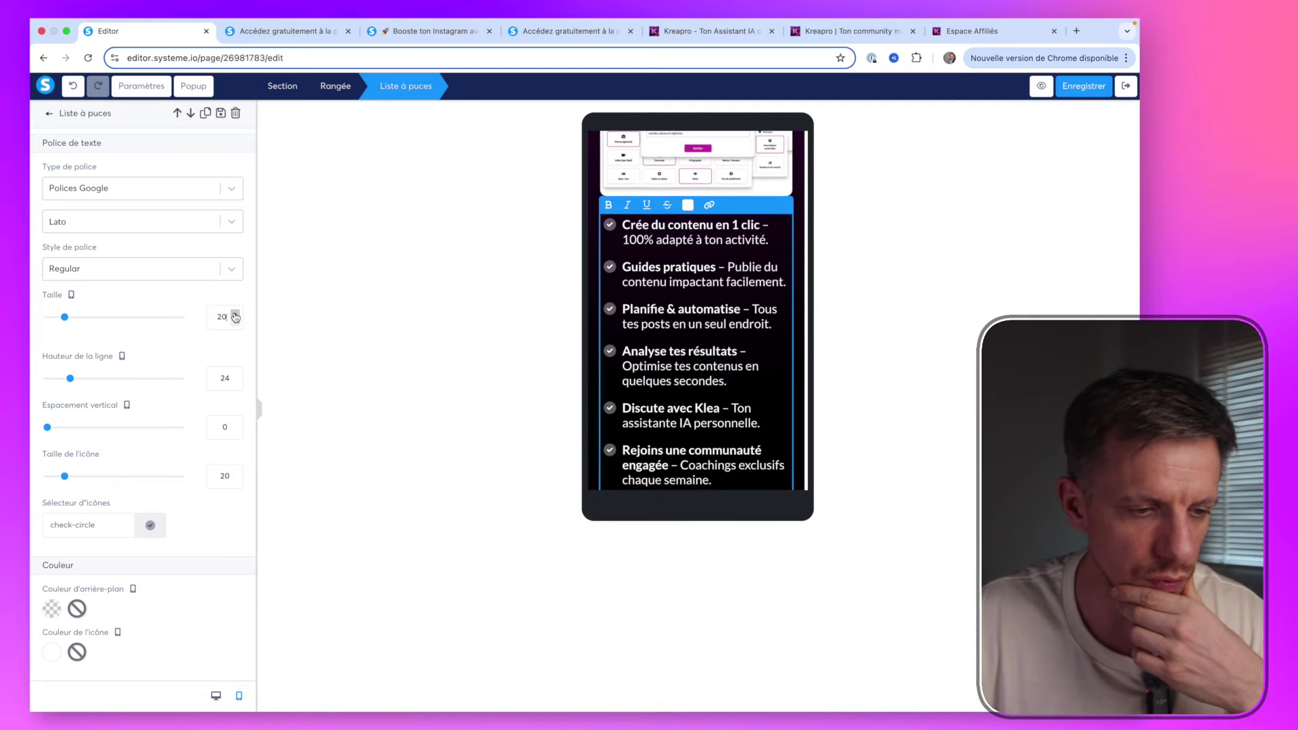
Set the bullet list's mobile line height to 20 and its vertical spacing to 20
{"action": "left_click", "coordinate": [235, 382]}
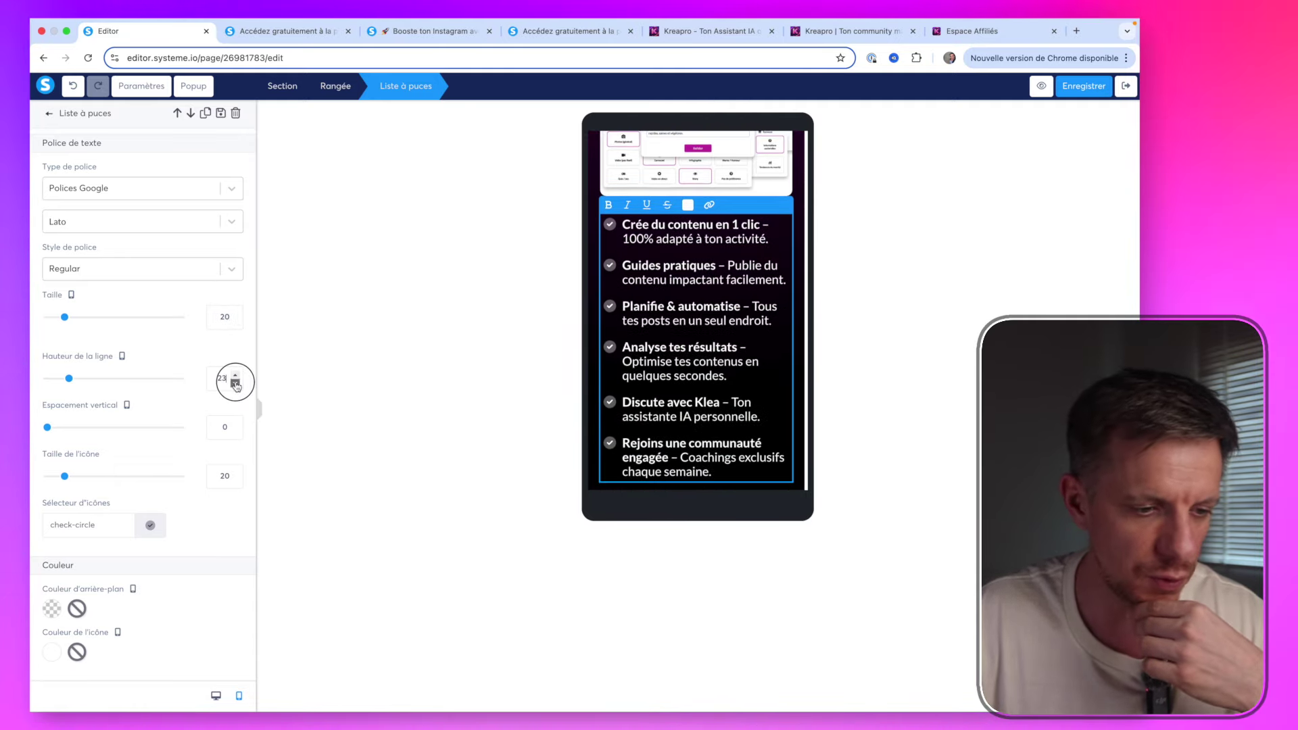
{"action": "left_click", "coordinate": [235, 383]}
{"action": "left_click", "coordinate": [235, 383]}
{"action": "left_click", "coordinate": [235, 383]}
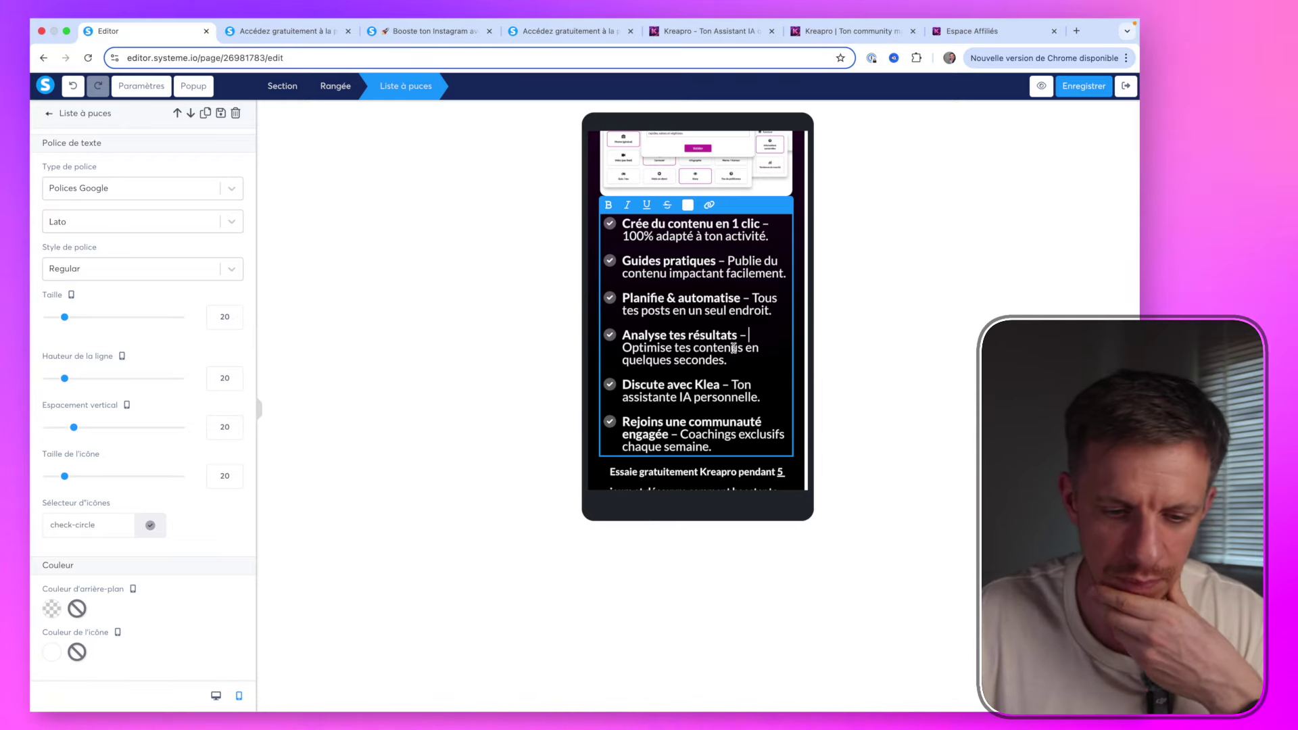
Set the mobile font size of the free trial paragraph to 22 and its line height to 32
{"action": "scroll", "coordinate": [733, 349], "scroll_direction": "down", "scroll_amount": 5}
{"action": "left_click", "coordinate": [696, 361]}
{"action": "triple_click", "coordinate": [696, 361]}
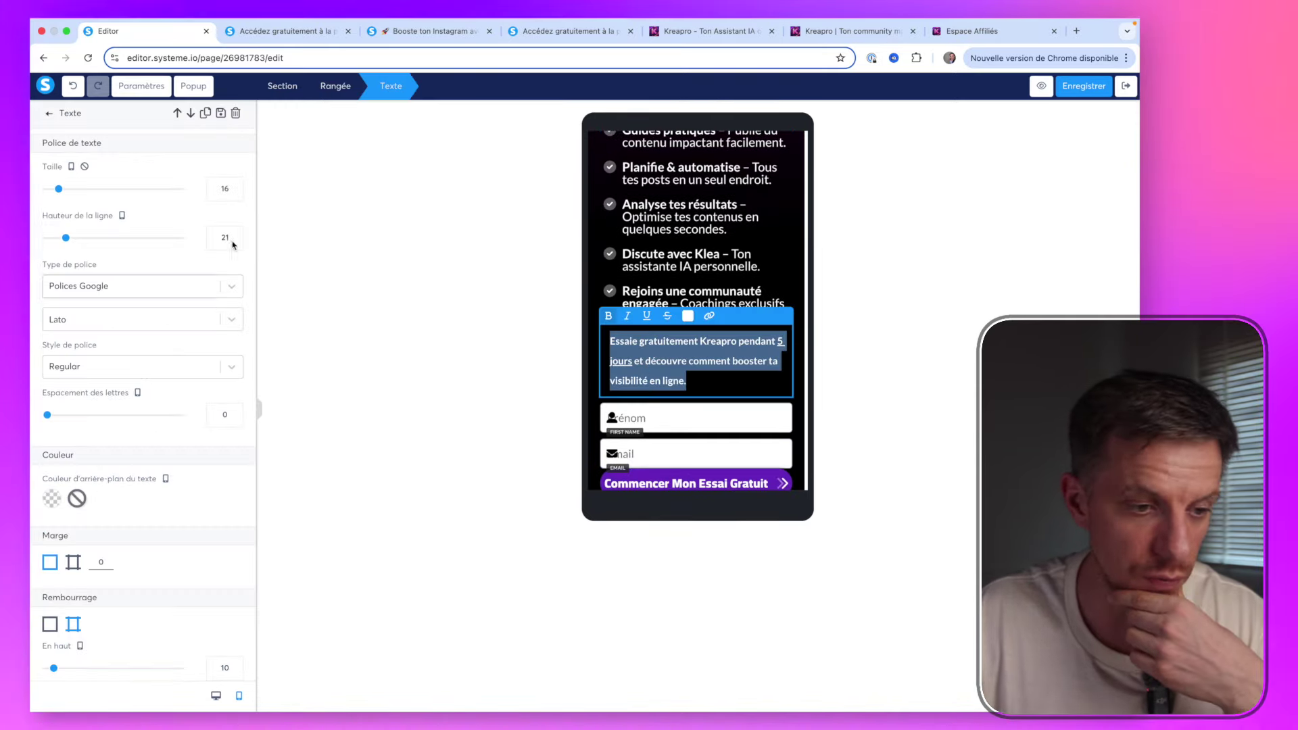
{"action": "left_click", "coordinate": [235, 186]}
{"action": "left_click", "coordinate": [235, 186]}
{"action": "left_click", "coordinate": [235, 186]}
{"action": "left_click", "coordinate": [235, 186]}
{"action": "left_click", "coordinate": [236, 186]}
{"action": "left_click", "coordinate": [235, 186]}
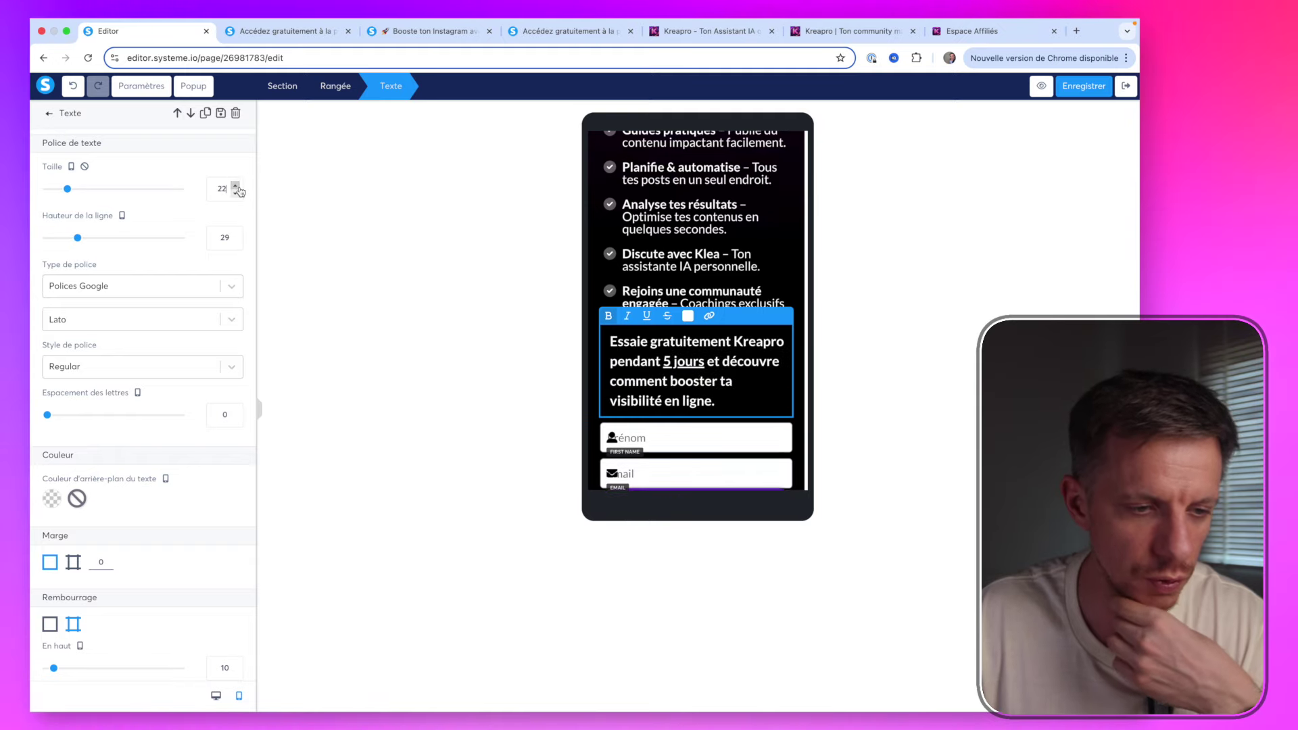
{"action": "left_click", "coordinate": [234, 235]}
{"action": "left_click", "coordinate": [234, 234]}
{"action": "left_click", "coordinate": [234, 234]}
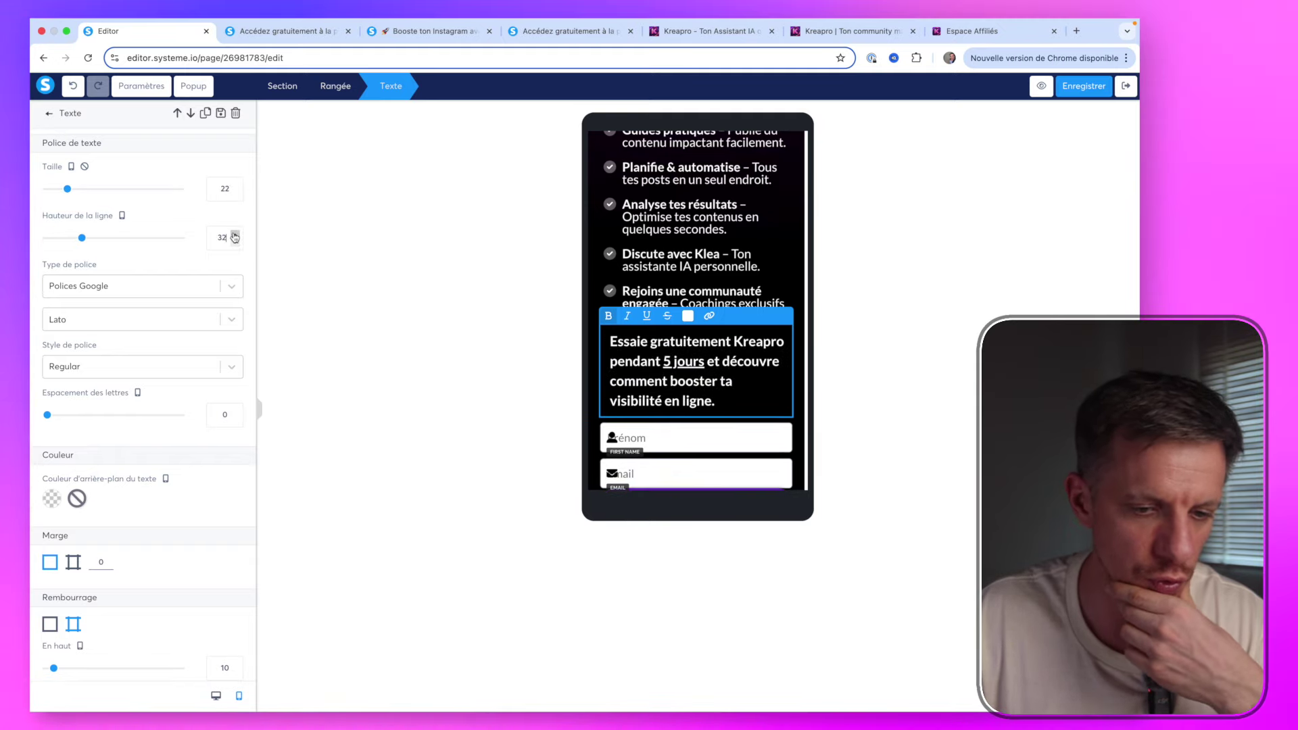
Set the free trial paragraph's right and left padding to 0
{"action": "scroll", "coordinate": [185, 347], "scroll_direction": "down", "scroll_amount": 5}
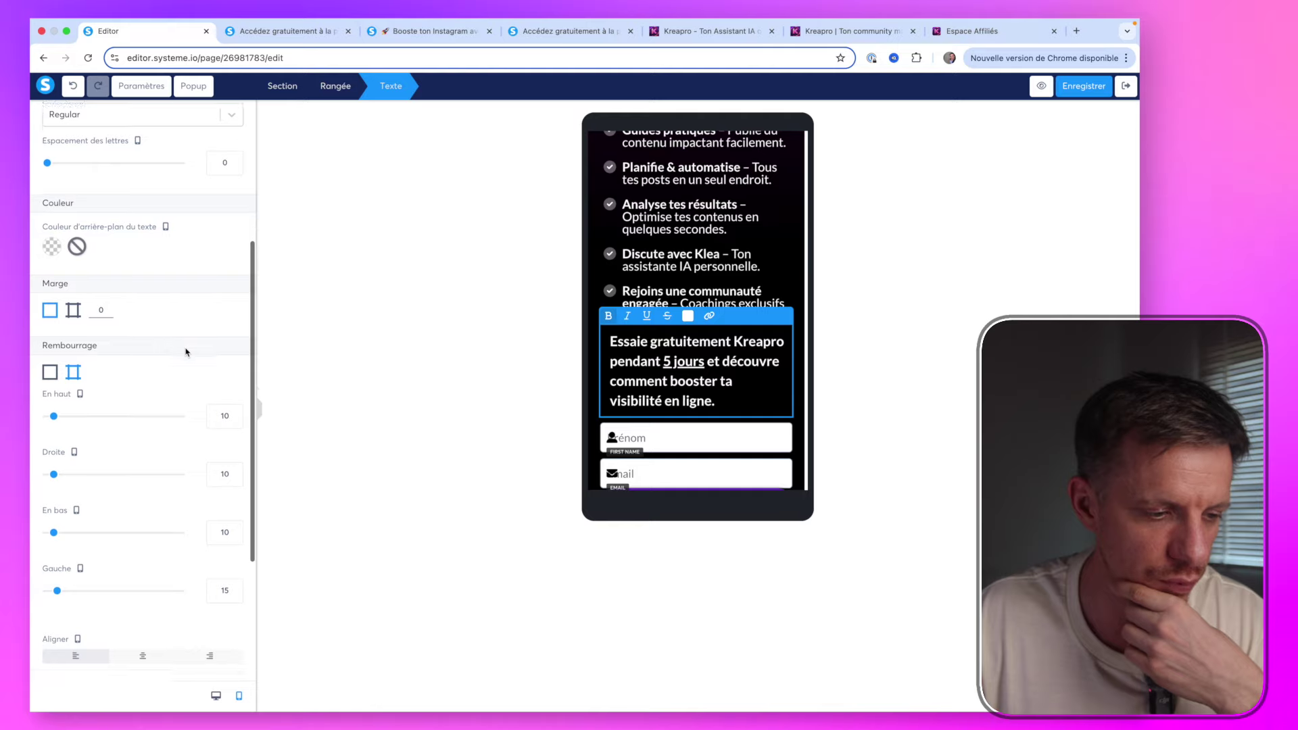
{"action": "left_click_drag", "start_coordinate": [56, 589], "coordinate": [38, 590]}
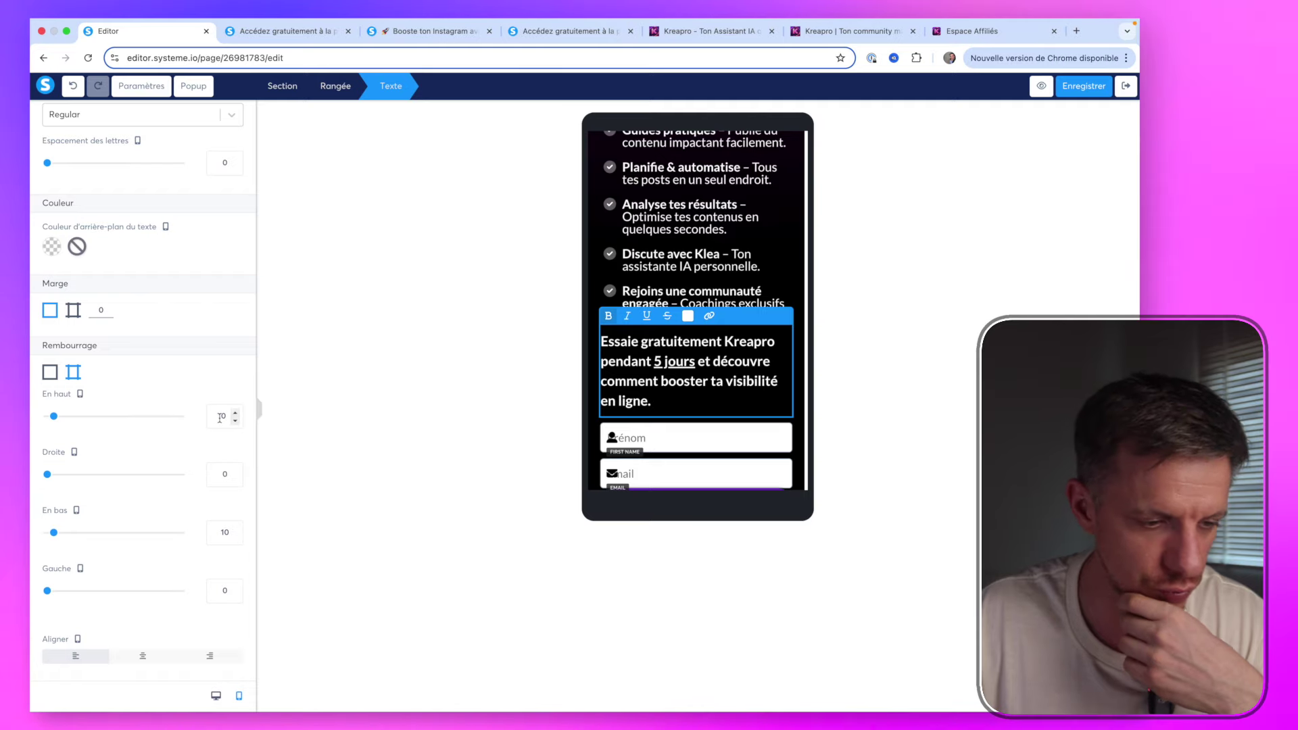
Lower the free trial paragraph's mobile line height to 28 and try a font size of 20
{"action": "scroll", "coordinate": [194, 354], "scroll_direction": "up", "scroll_amount": 4}
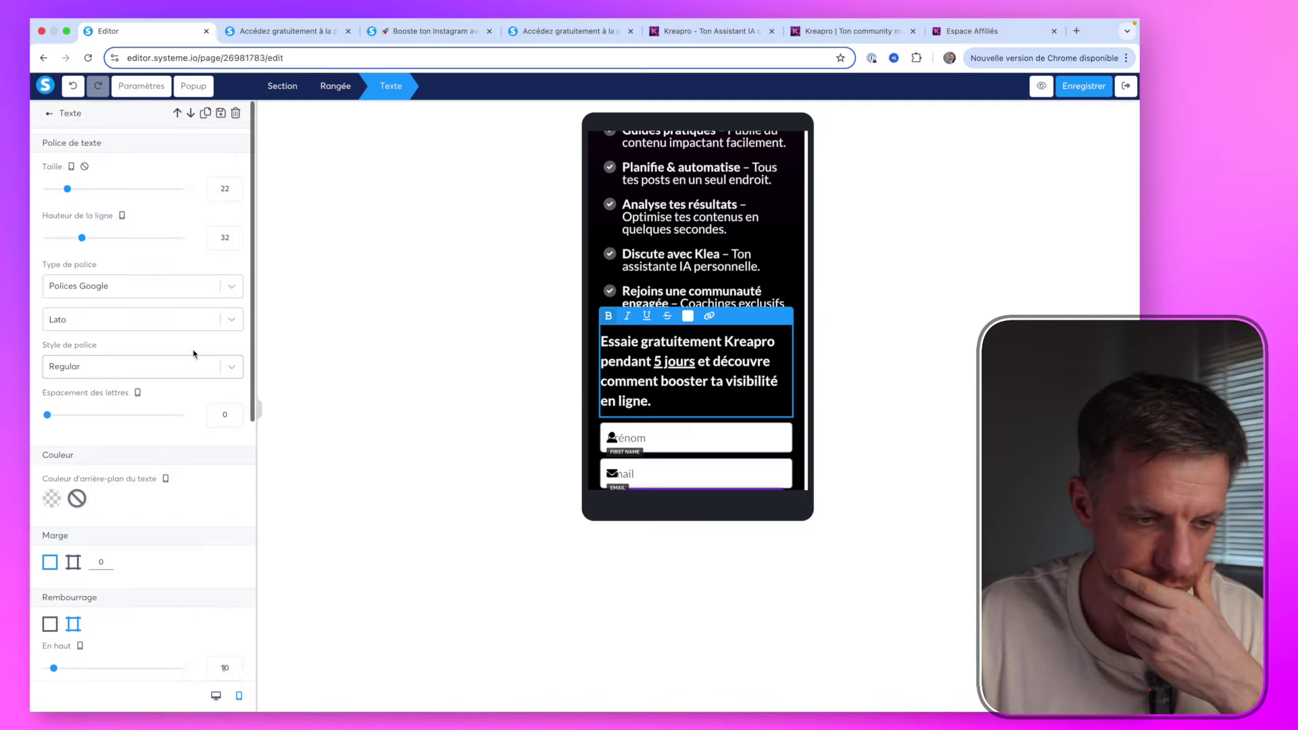
{"action": "left_click", "coordinate": [234, 243]}
{"action": "left_click", "coordinate": [235, 243]}
{"action": "left_click", "coordinate": [234, 242]}
{"action": "left_click", "coordinate": [235, 242]}
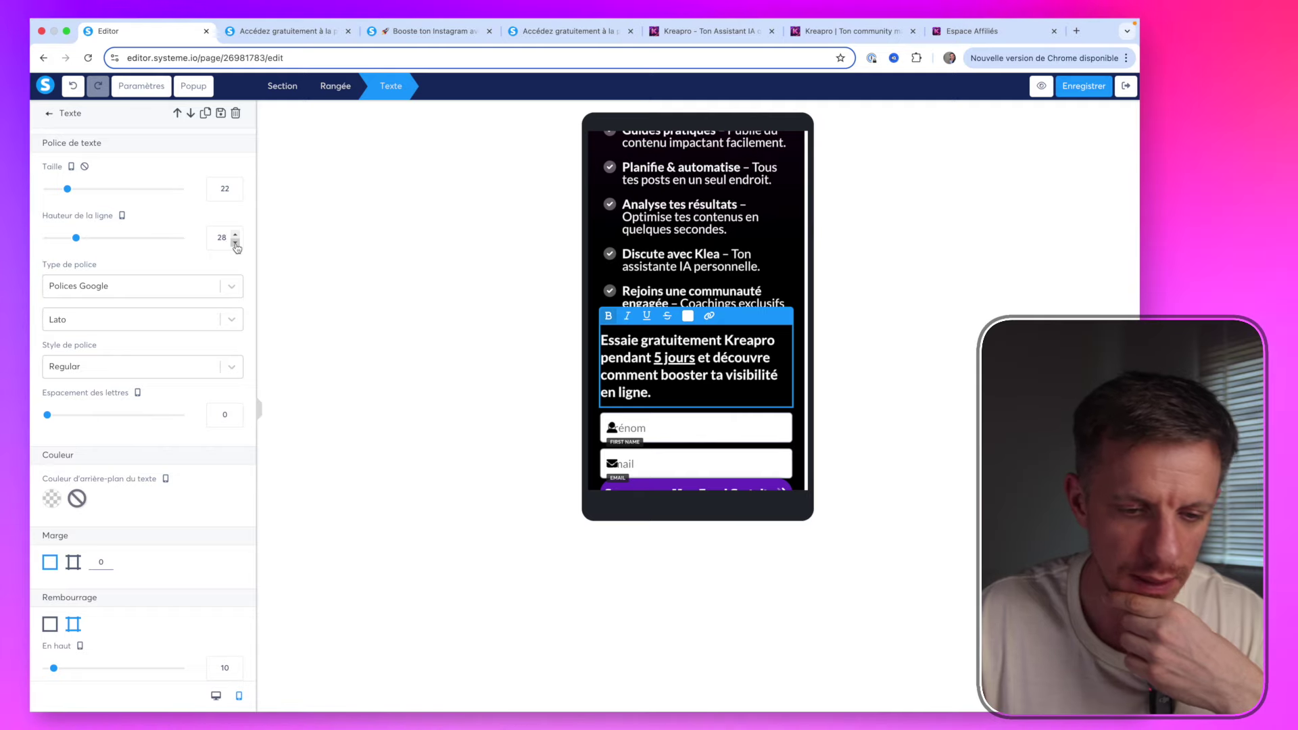
{"action": "left_click", "coordinate": [236, 194]}
{"action": "left_click", "coordinate": [235, 194]}
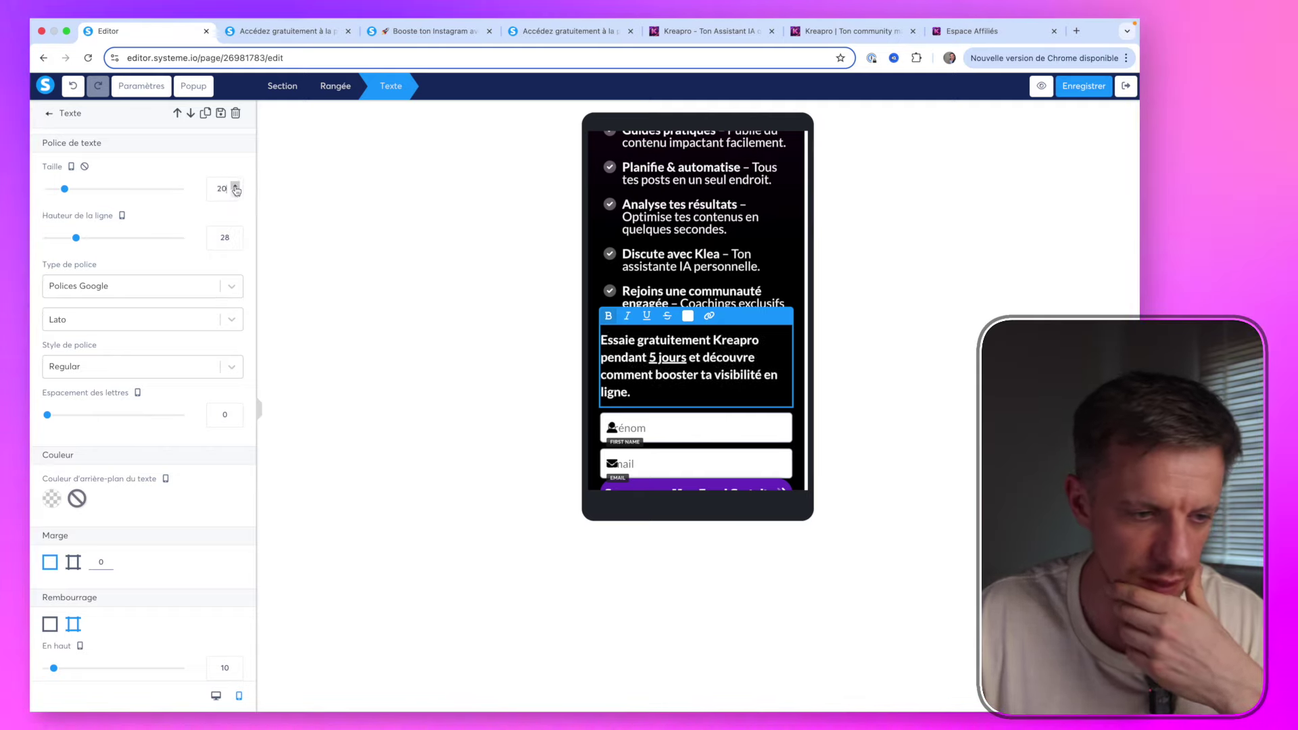
Set the free trial paragraph's top padding to 20, increase its bottom padding and deselect it
{"action": "scroll", "coordinate": [163, 353], "scroll_direction": "down", "scroll_amount": 6}
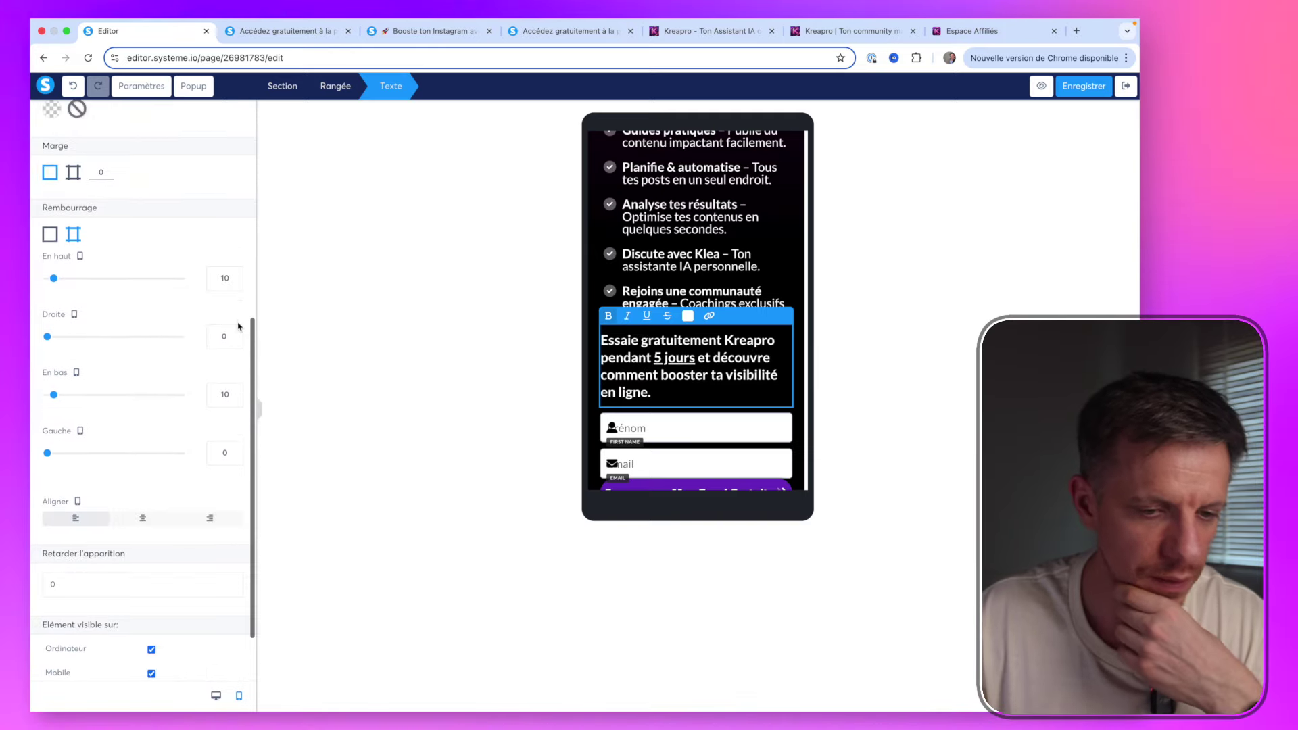
{"action": "key", "text": "BackSpace"}
{"action": "type", "text": "2"}
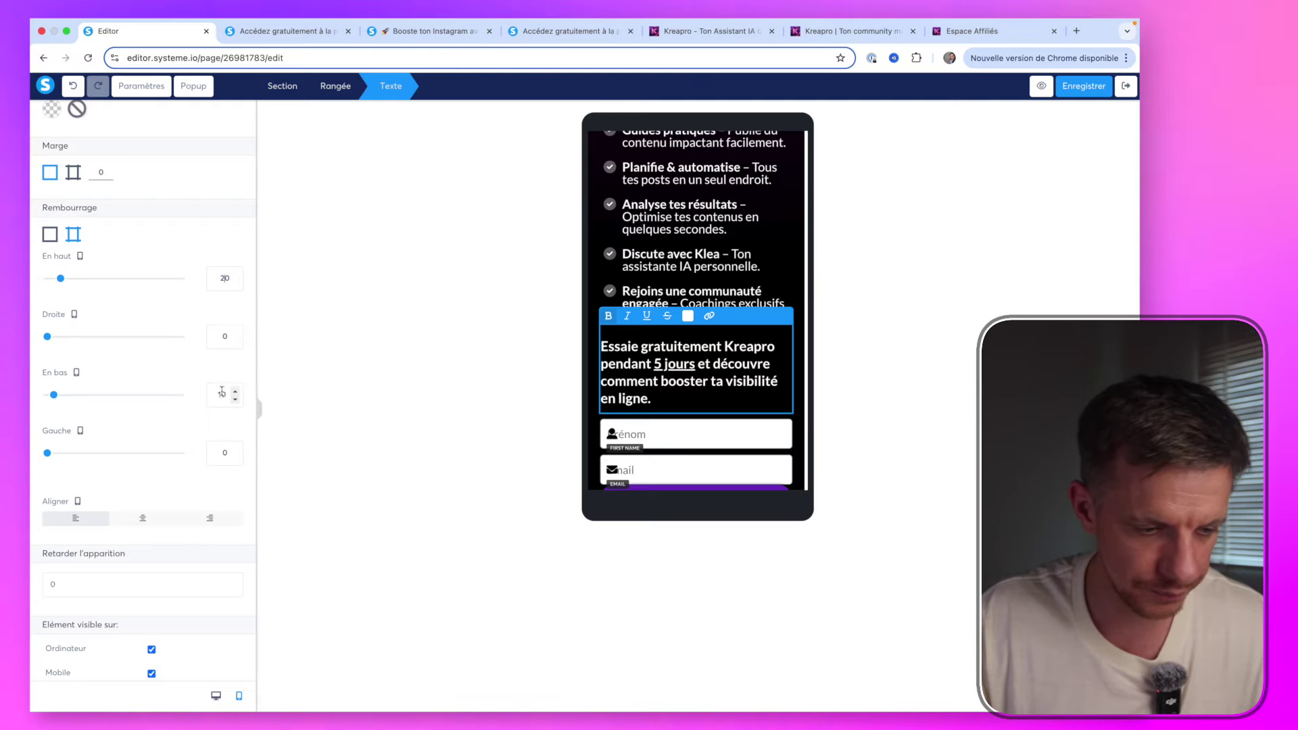
{"action": "key", "text": "Escape"}
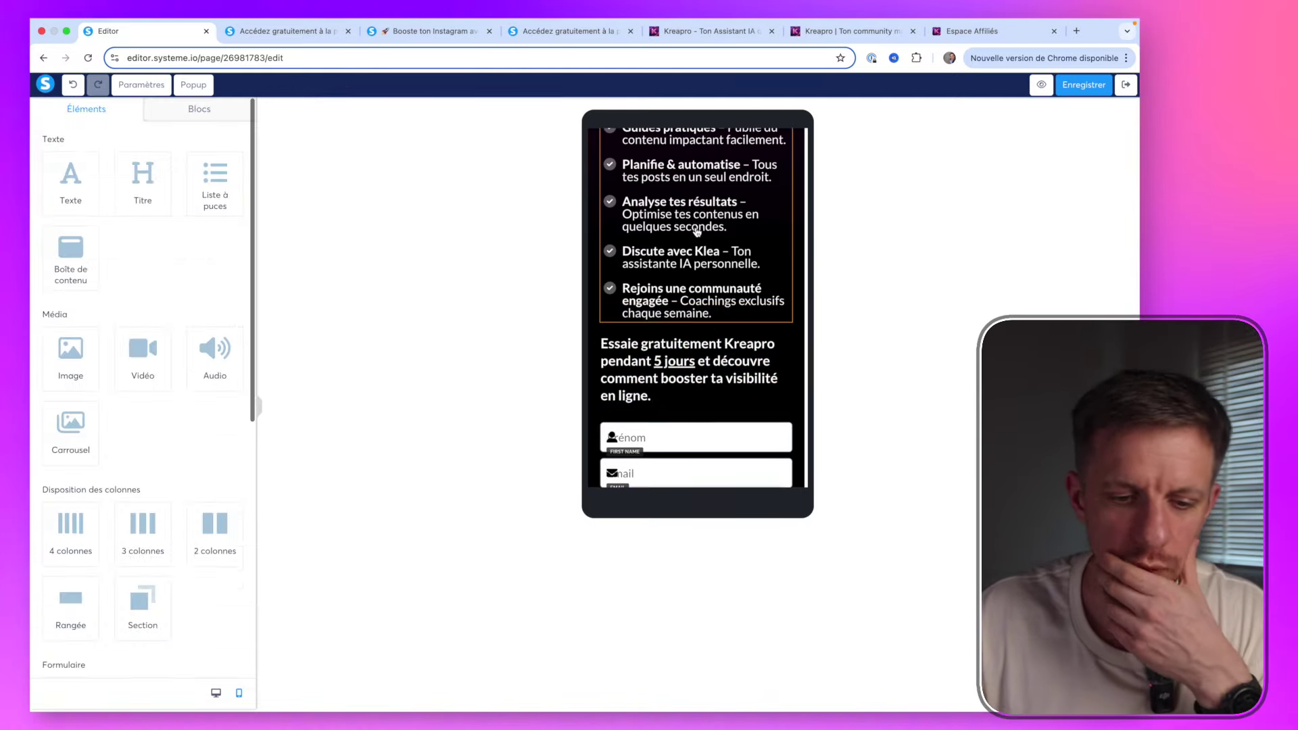
Give the row holding the Mentions Légales text an individual top margin in the mobile view and deselect it
{"action": "scroll", "coordinate": [697, 232], "scroll_direction": "down", "scroll_amount": 2}
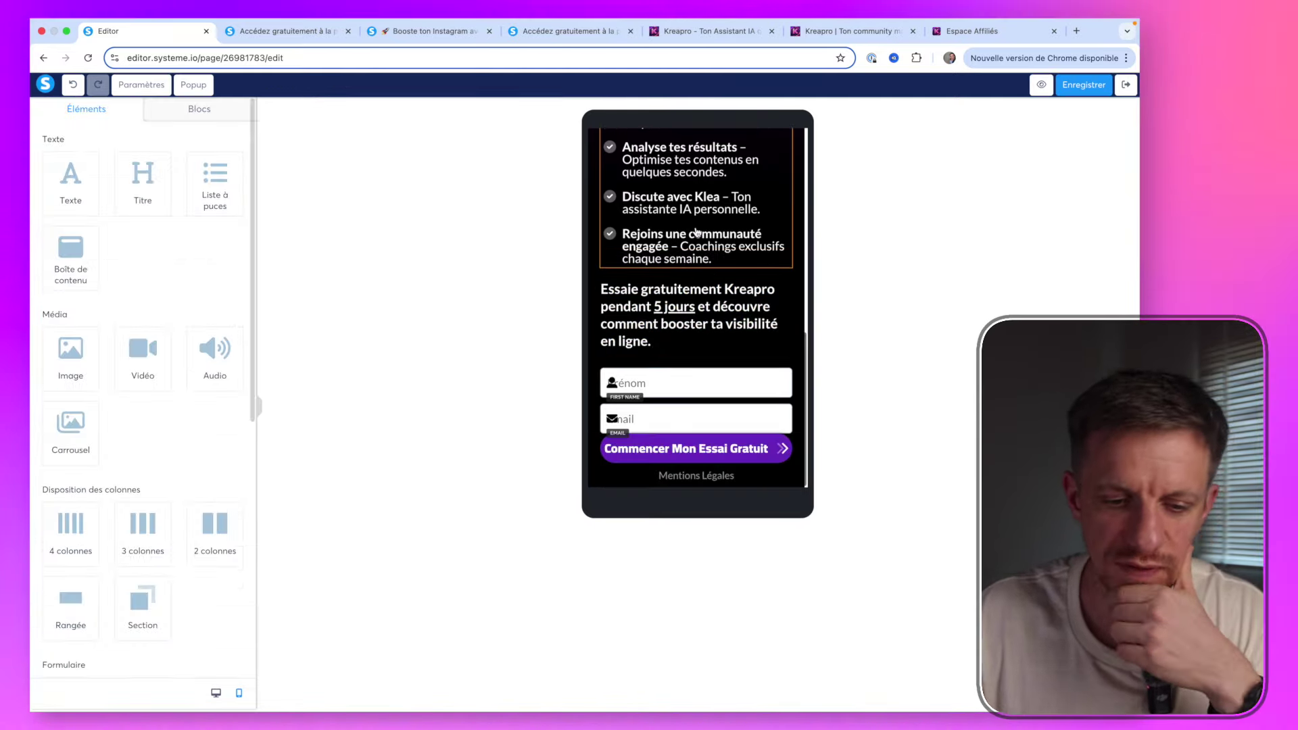
{"action": "double_click", "coordinate": [655, 476]}
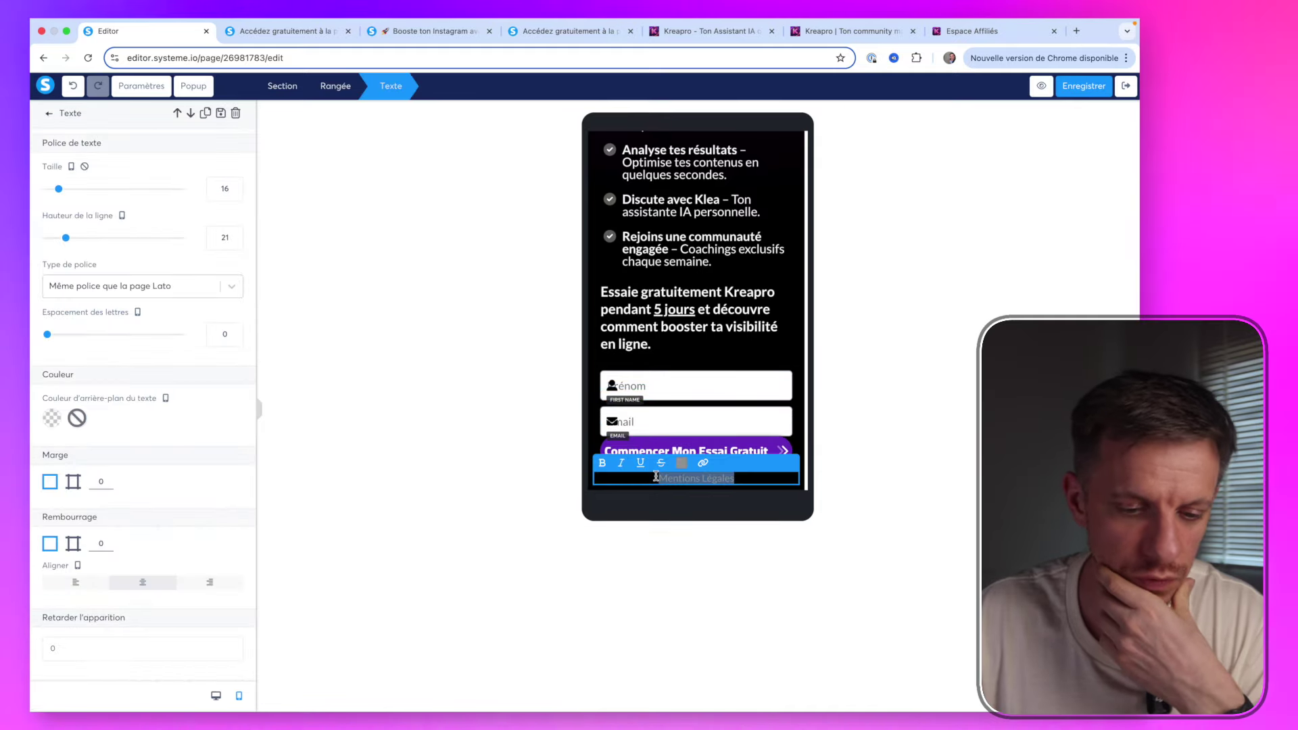
{"action": "left_click", "coordinate": [333, 85]}
{"action": "scroll", "coordinate": [88, 342], "scroll_direction": "down", "scroll_amount": 3}
{"action": "scroll", "coordinate": [89, 341], "scroll_direction": "up", "scroll_amount": 2}
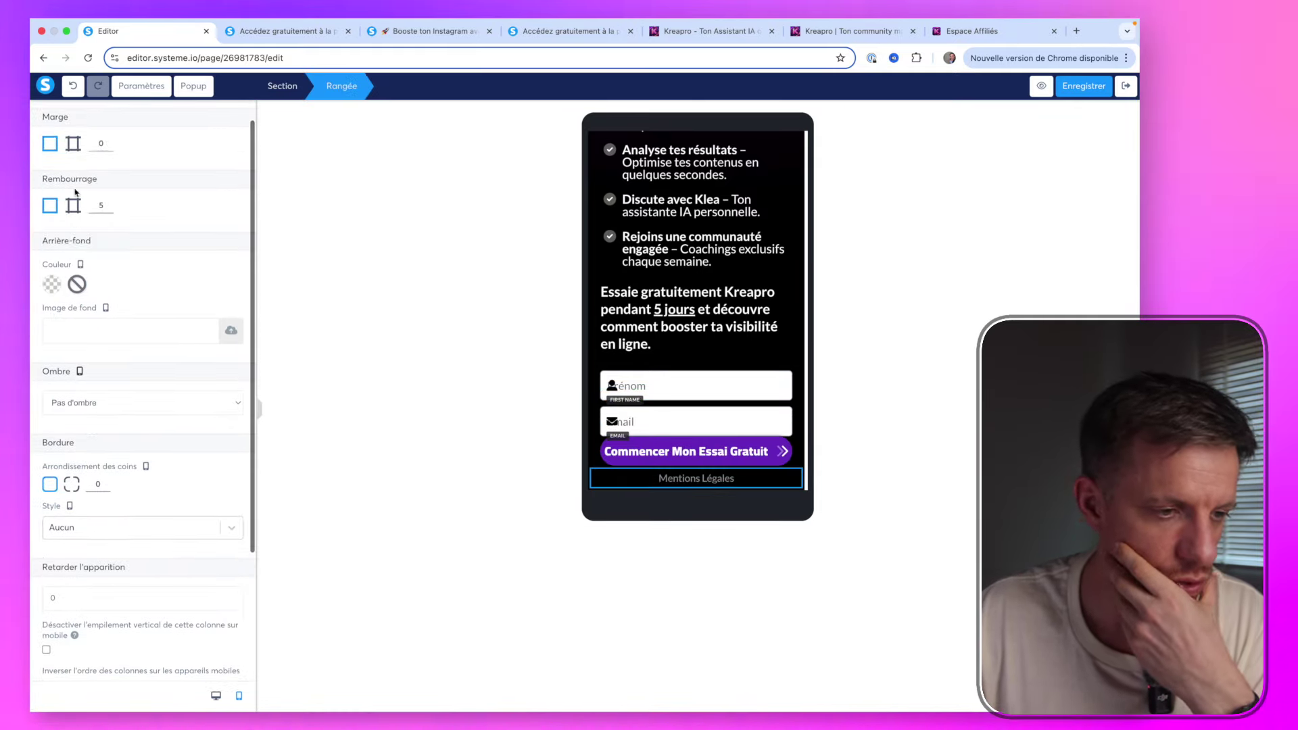
{"action": "left_click", "coordinate": [73, 143]}
{"action": "left_click", "coordinate": [211, 185]}
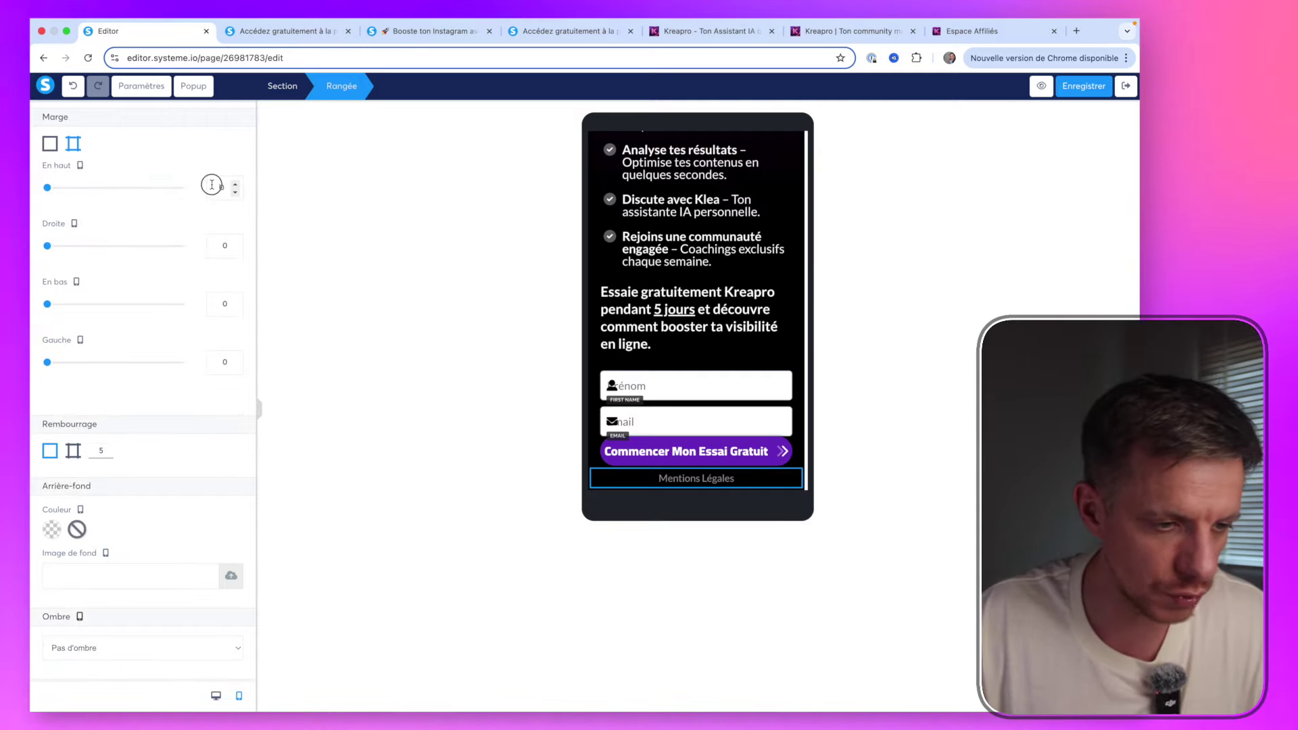
{"action": "left_click", "coordinate": [433, 270]}
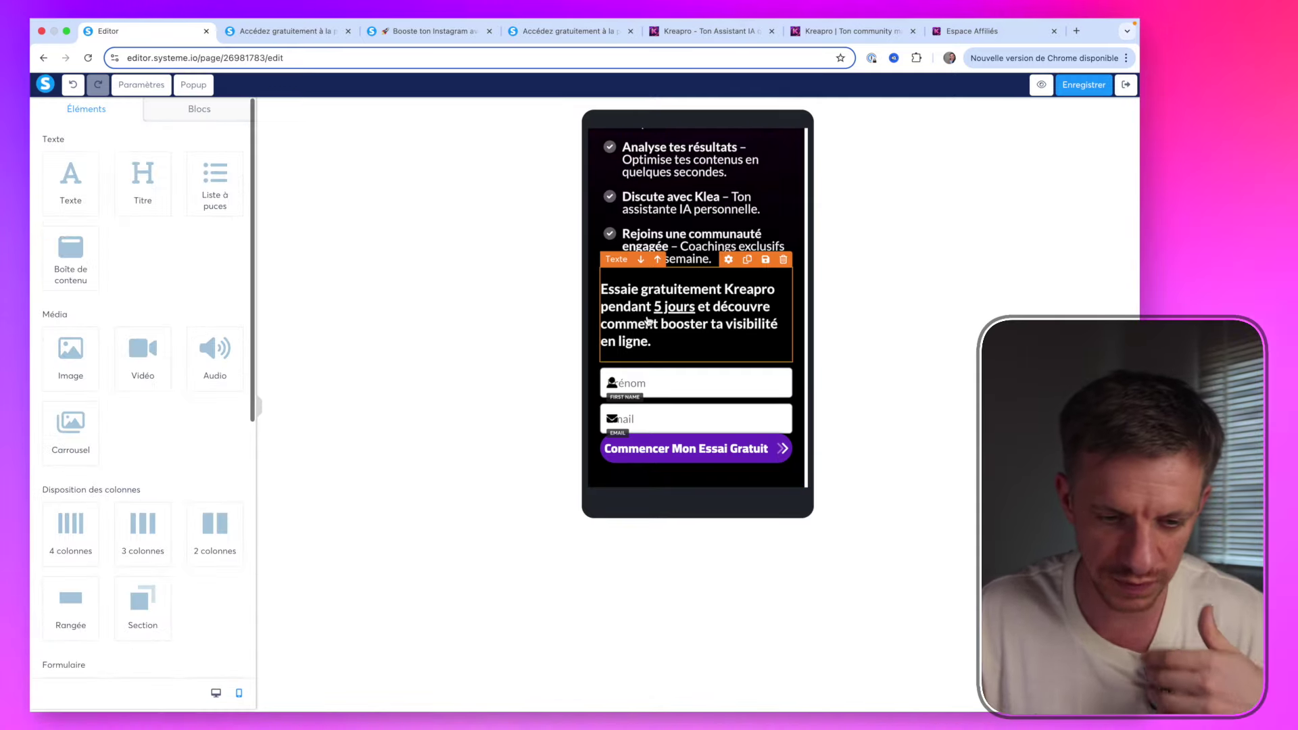
Reduce the corner rounding of the "Commencer Mon Essai Gratuit" button to 2
{"action": "left_click", "coordinate": [682, 449]}
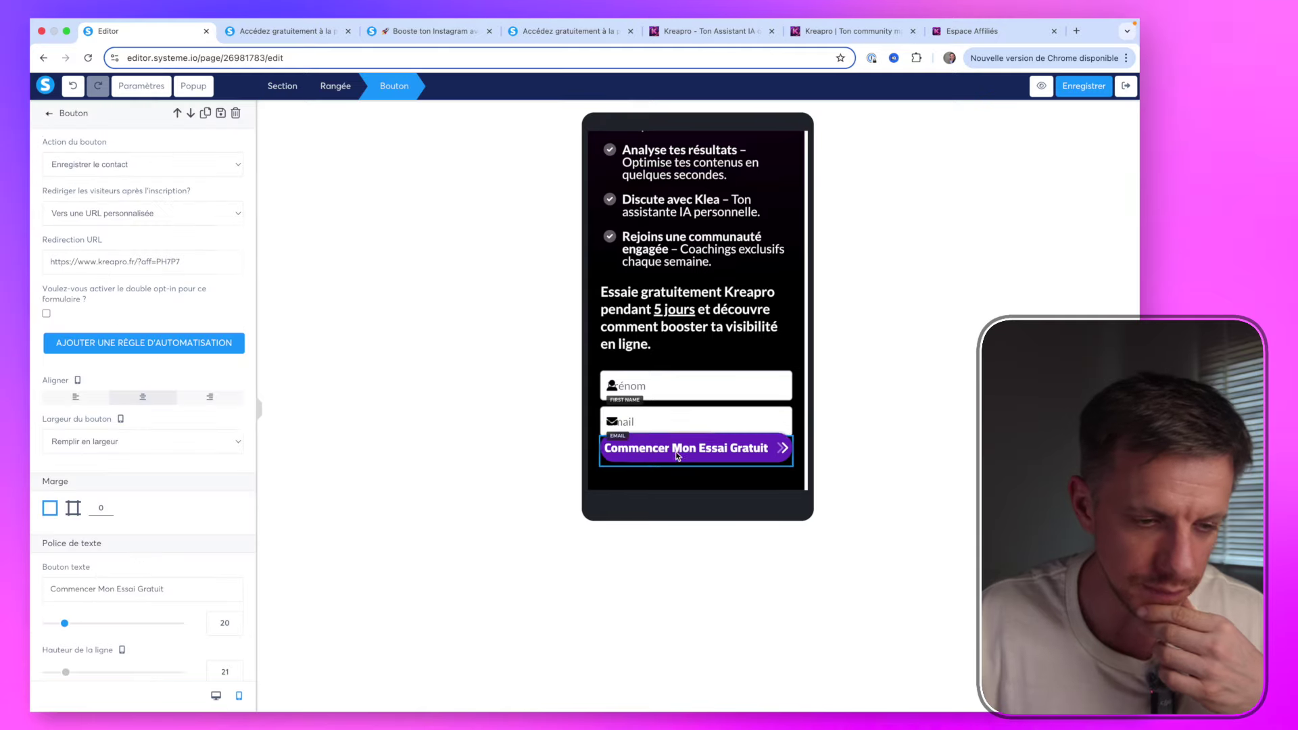
{"action": "scroll", "coordinate": [176, 428], "scroll_direction": "down", "scroll_amount": 15}
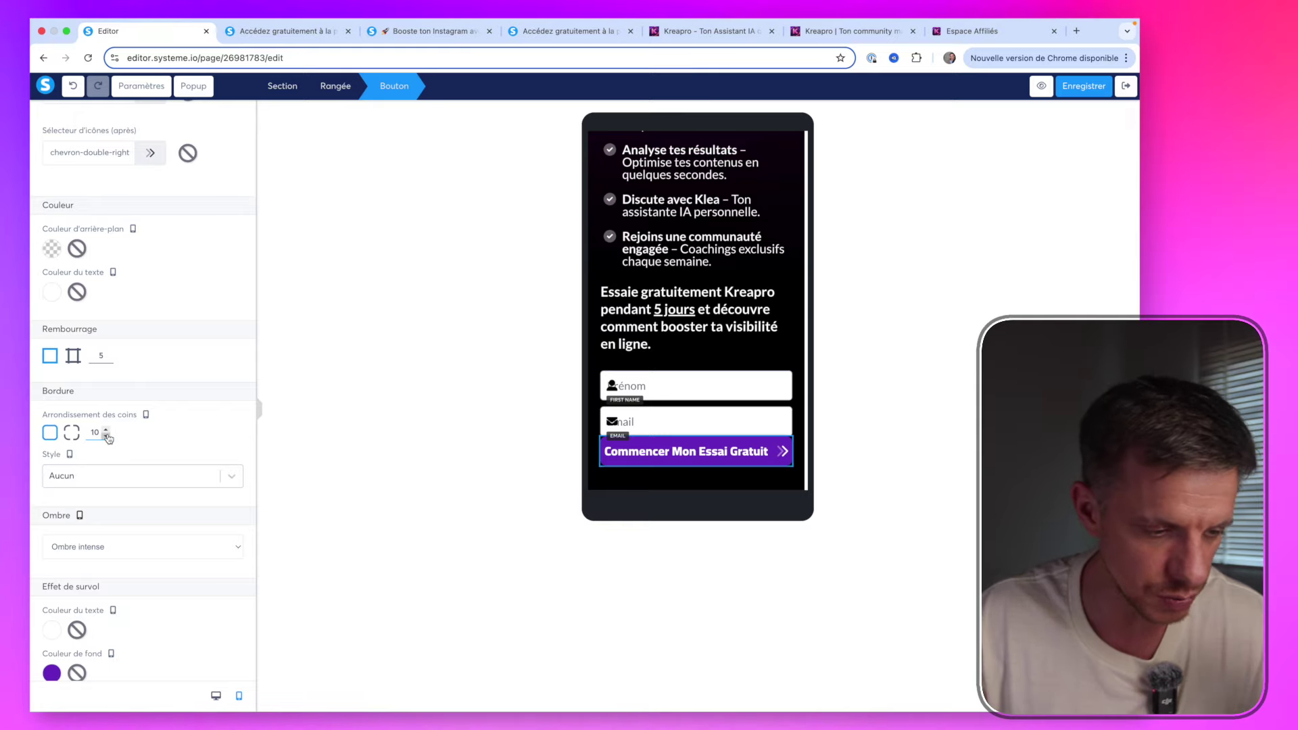
{"action": "left_click", "coordinate": [106, 437]}
{"action": "left_click", "coordinate": [106, 437]}
{"action": "left_click", "coordinate": [106, 437]}
{"action": "left_click", "coordinate": [106, 437]}
{"action": "left_click", "coordinate": [107, 436]}
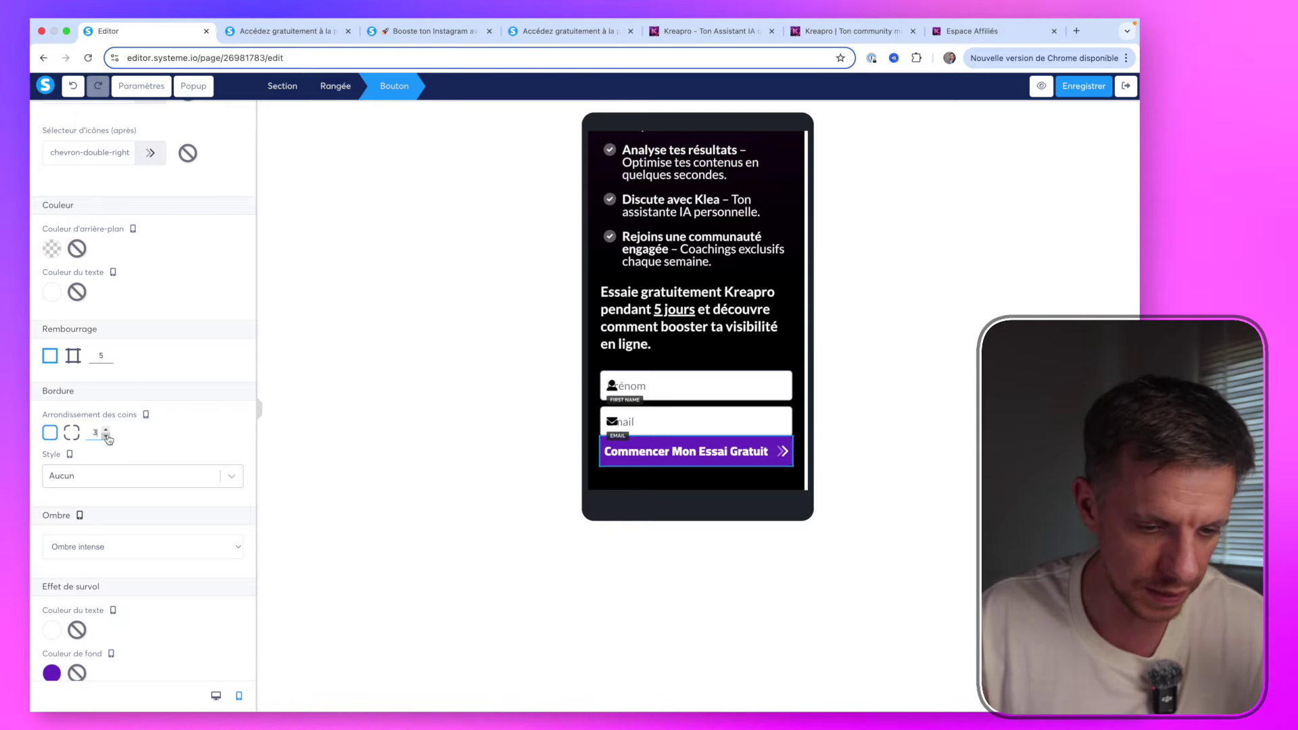
Give the "Commencer Mon Essai Gratuit" button an individual top margin of 20
{"action": "scroll", "coordinate": [162, 417], "scroll_direction": "up", "scroll_amount": 10}
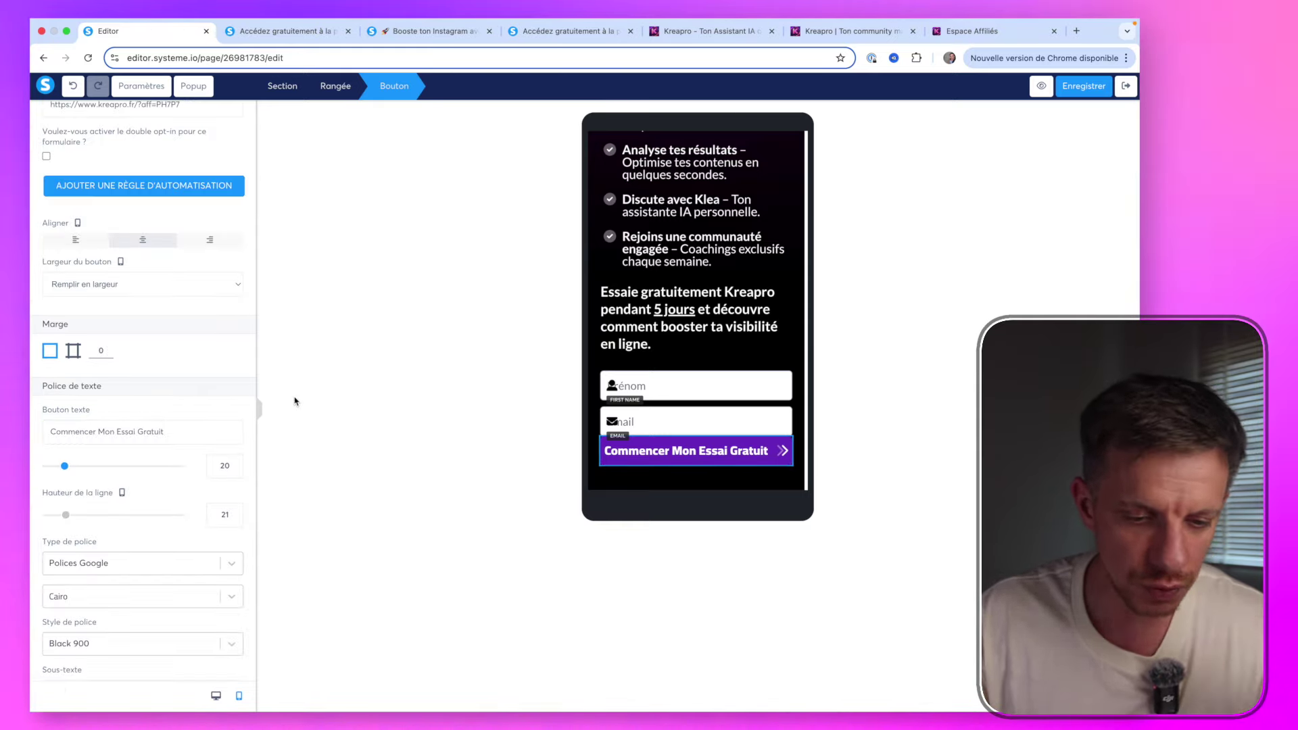
{"action": "left_click", "coordinate": [77, 358]}
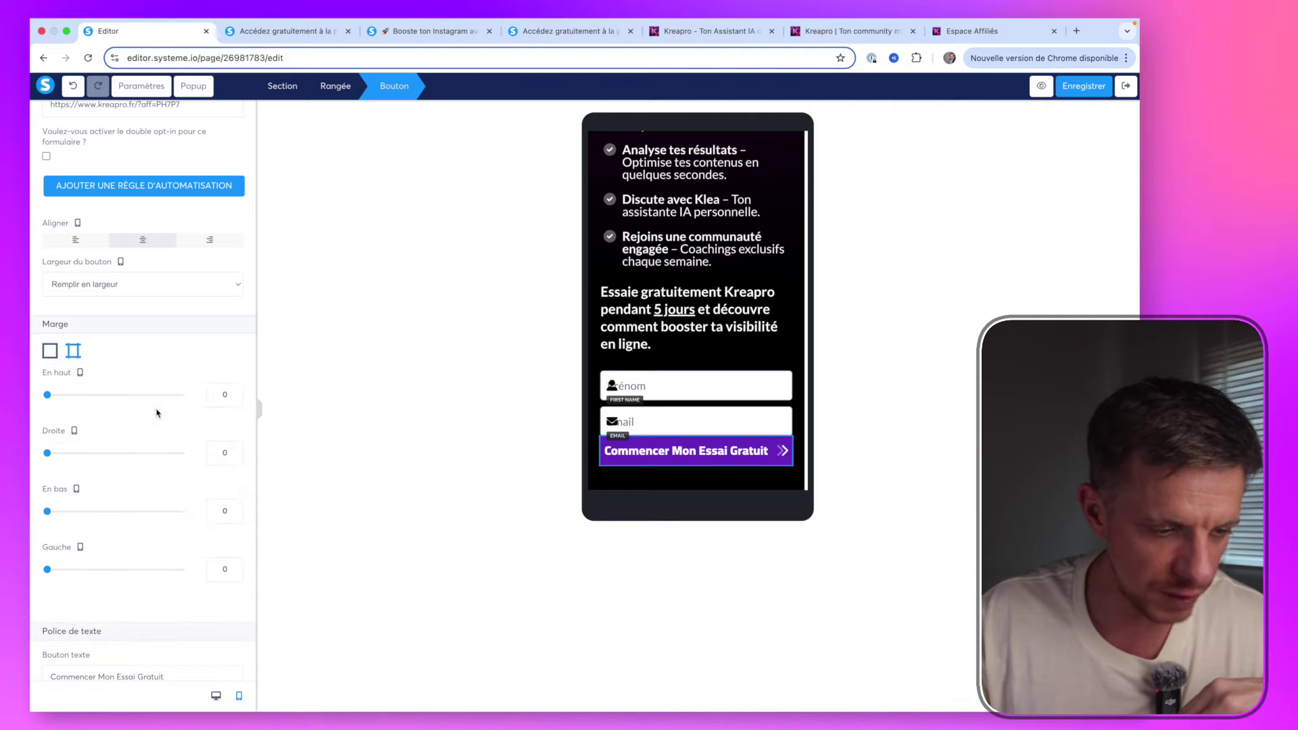
{"action": "double_click", "coordinate": [214, 393]}
{"action": "type", "text": "20"}
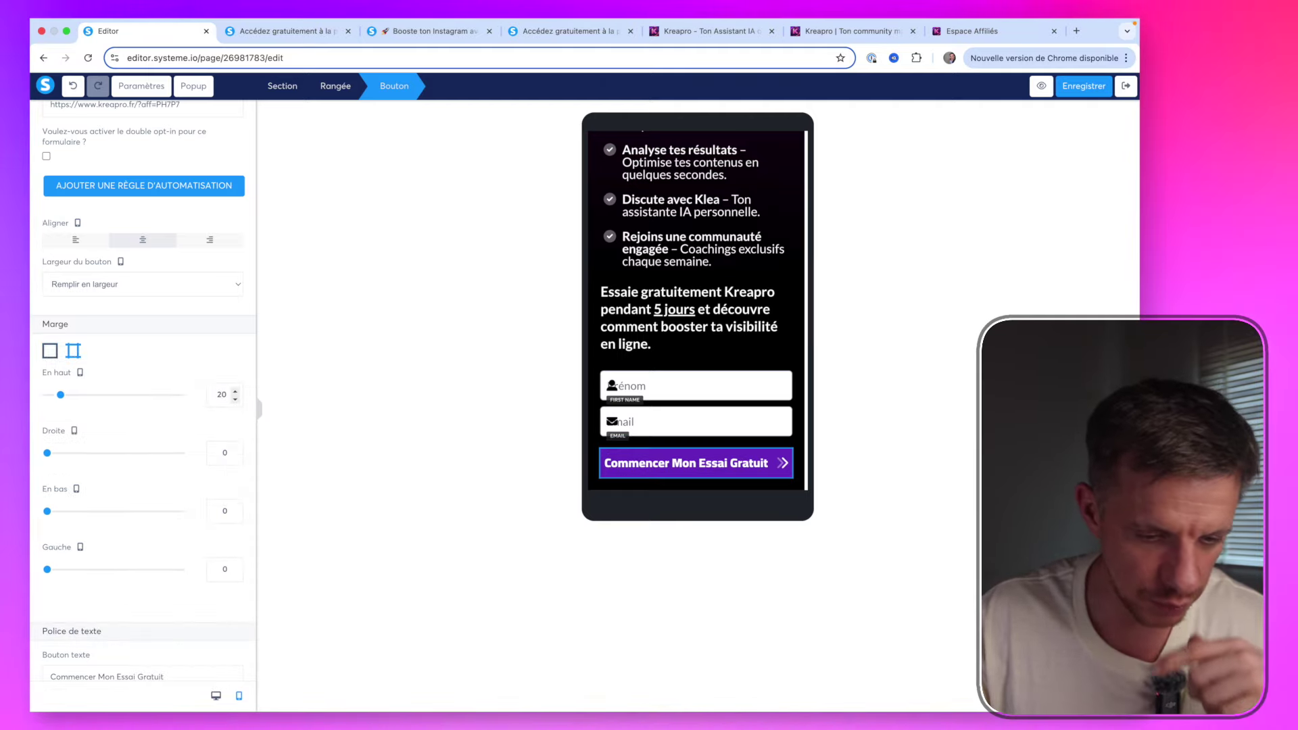
Set the trial button's top and bottom padding to 10 individually and deselect the button
{"action": "scroll", "coordinate": [210, 167], "scroll_direction": "down", "scroll_amount": 10}
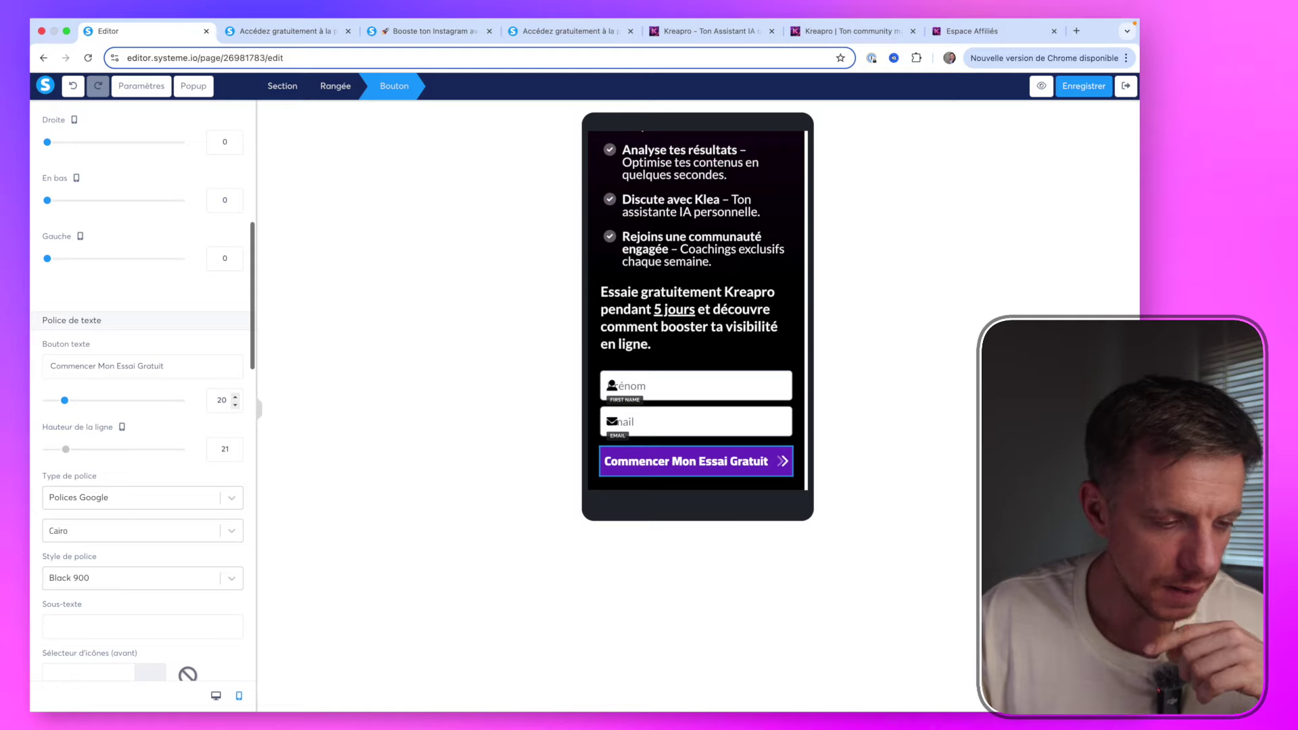
{"action": "scroll", "coordinate": [185, 434], "scroll_direction": "down", "scroll_amount": 3}
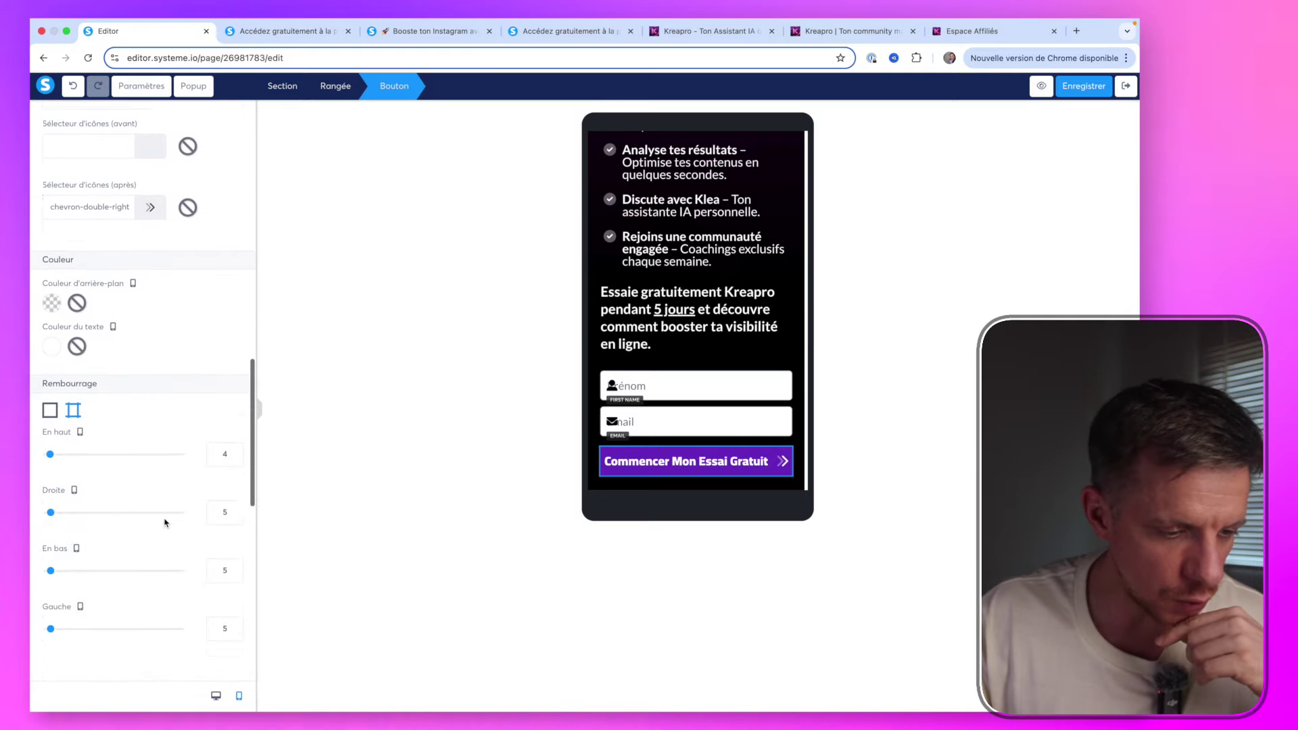
{"action": "left_click", "coordinate": [234, 394]}
{"action": "left_click", "coordinate": [235, 394]}
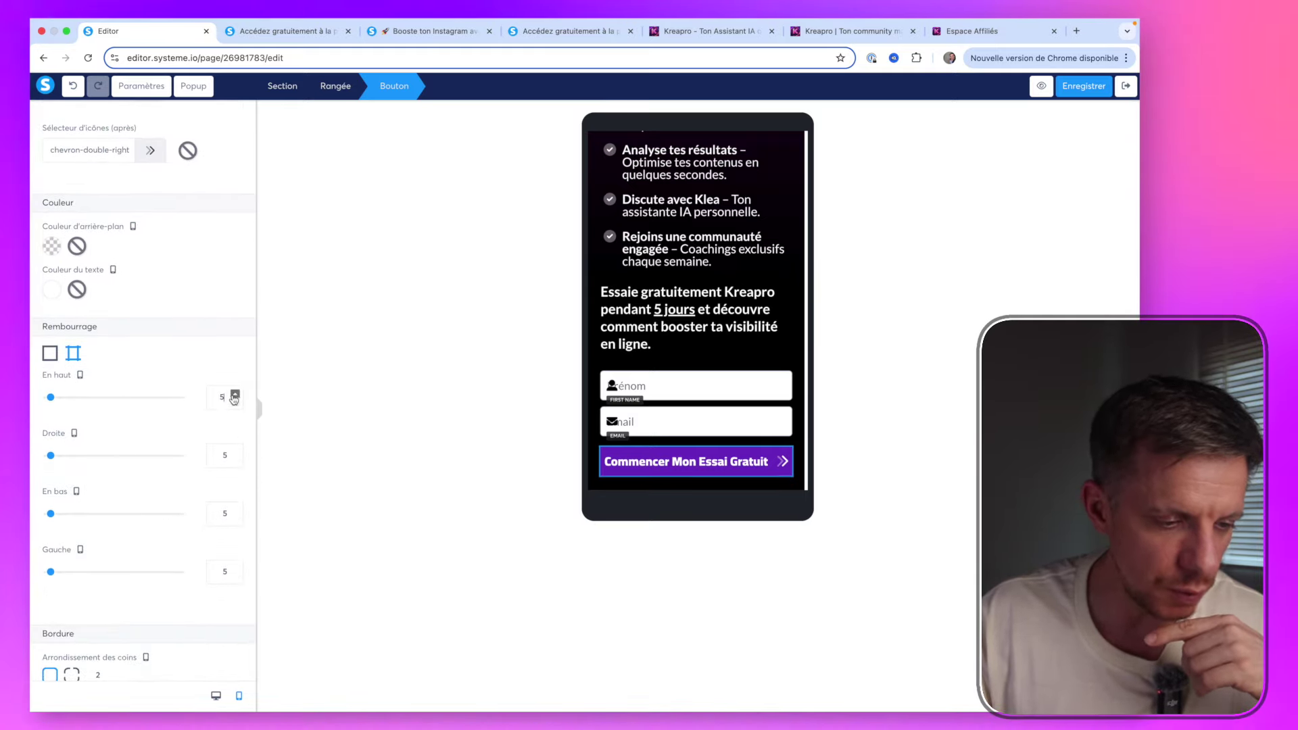
{"action": "left_click", "coordinate": [235, 395]}
{"action": "left_click", "coordinate": [235, 394]}
{"action": "left_click", "coordinate": [235, 394]}
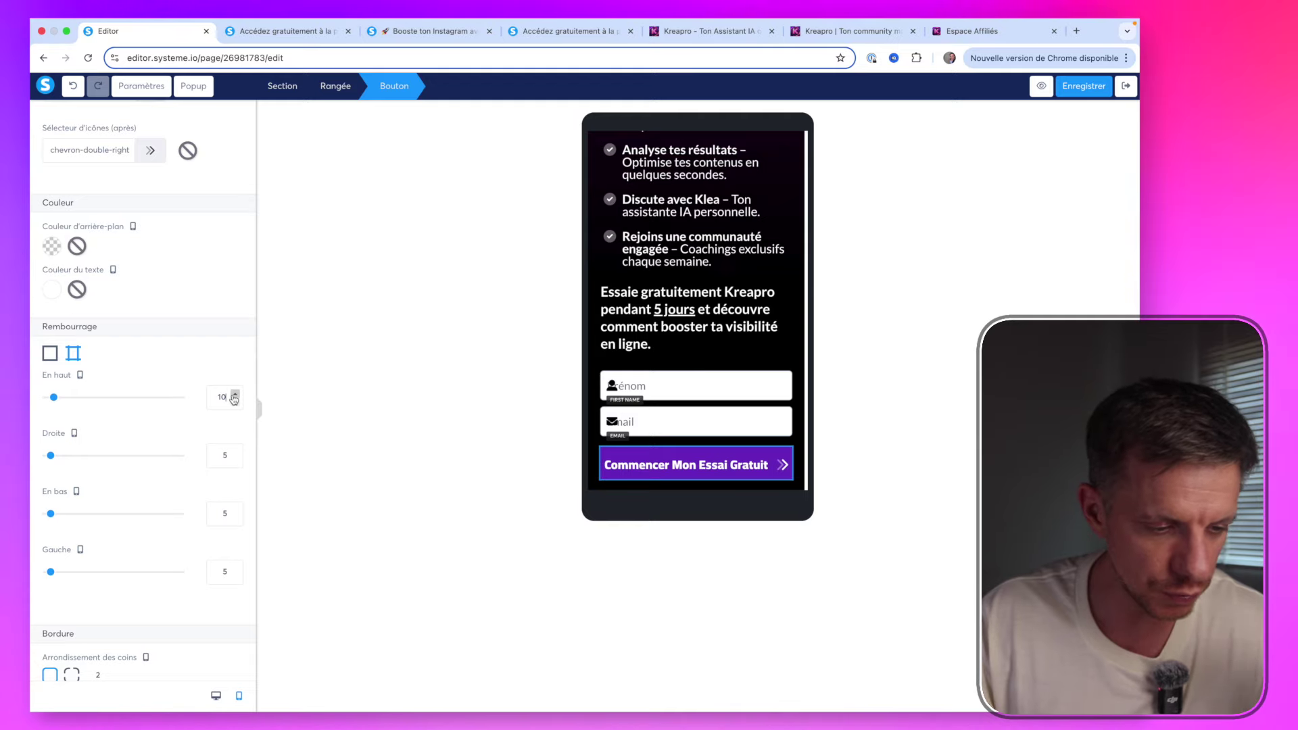
{"action": "scroll", "coordinate": [220, 484], "scroll_direction": "down", "scroll_amount": 1}
{"action": "left_click", "coordinate": [234, 468]}
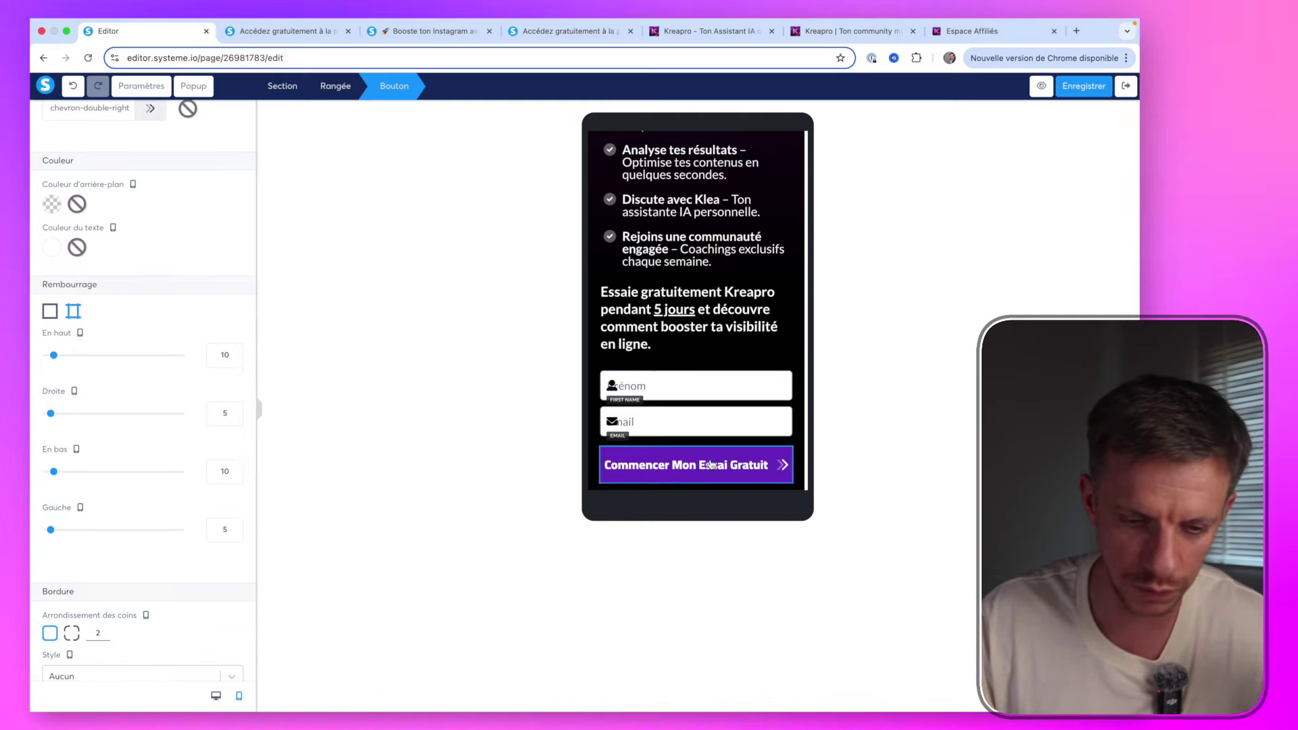
{"action": "key", "text": "Escape"}
Increase the top margin of the email form field in the mobile view and deselect it
{"action": "left_click", "coordinate": [685, 428]}
{"action": "scroll", "coordinate": [175, 480], "scroll_direction": "down", "scroll_amount": 5}
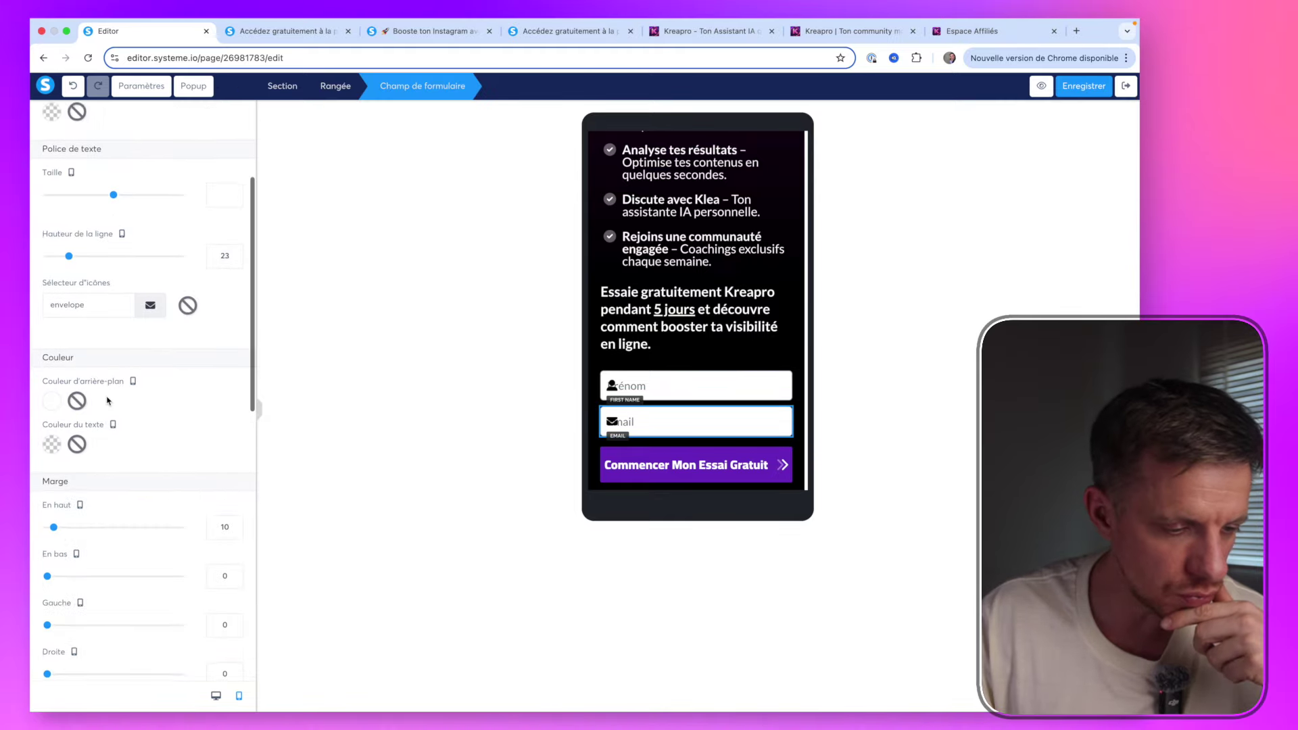
{"action": "left_click", "coordinate": [235, 497]}
{"action": "left_click", "coordinate": [234, 497]}
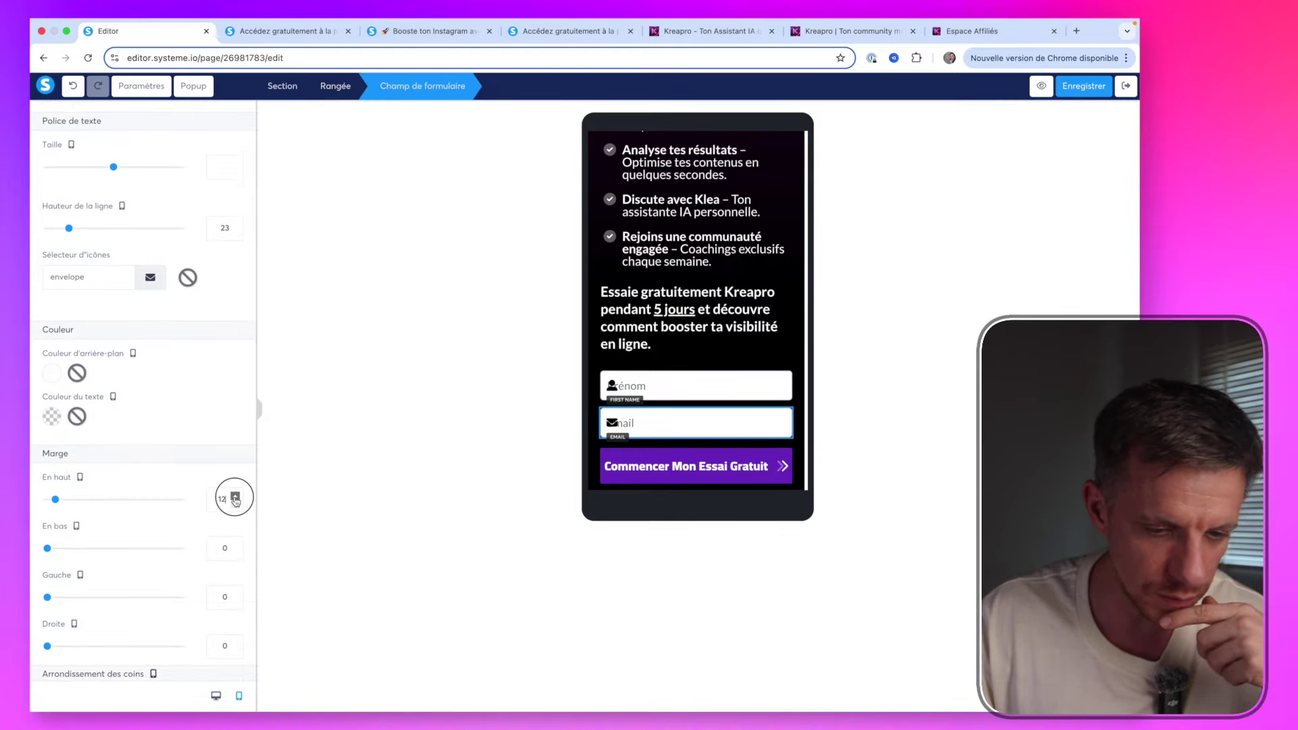
{"action": "left_click", "coordinate": [235, 497]}
{"action": "left_click", "coordinate": [235, 497]}
{"action": "left_click", "coordinate": [235, 497]}
{"action": "key", "text": "Escape"}
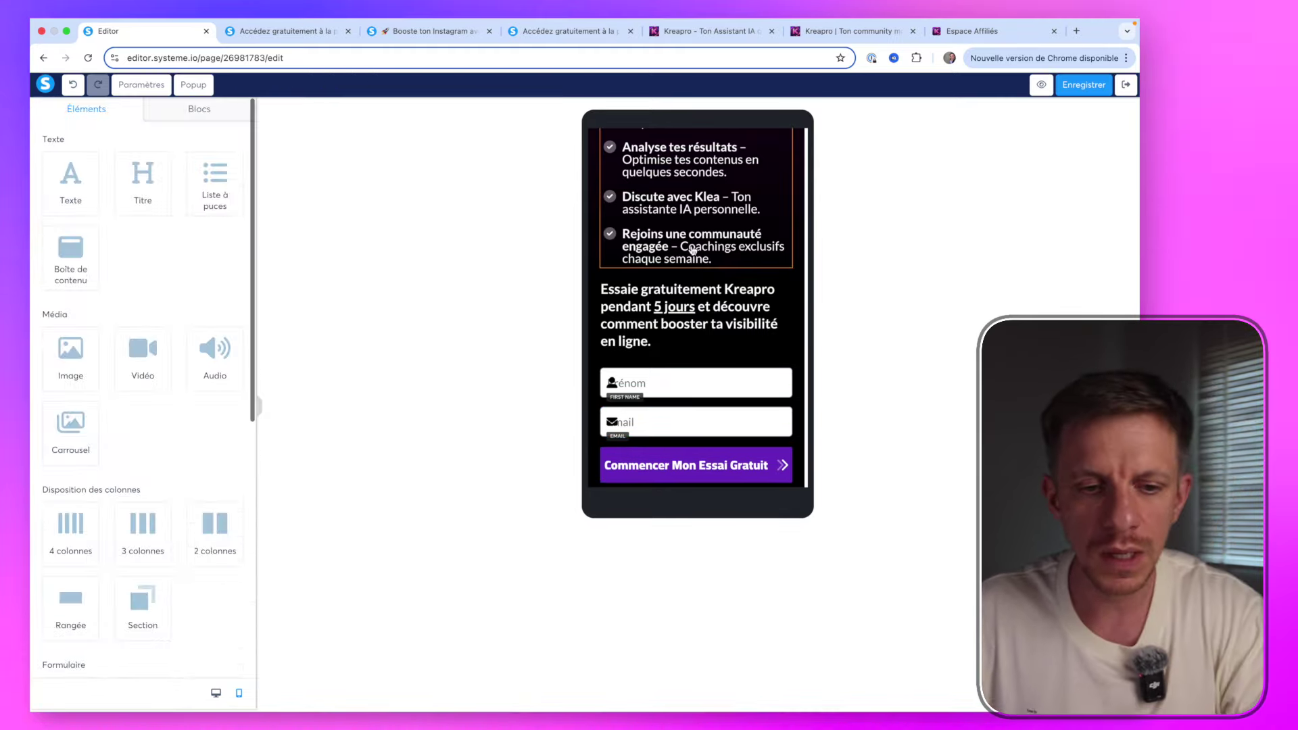
Review the mobile page's title, subtitle, image and bullet list, and check the bullet list's text and spacing settings
{"action": "scroll", "coordinate": [693, 250], "scroll_direction": "up", "scroll_amount": 10}
{"action": "scroll", "coordinate": [692, 250], "scroll_direction": "up", "scroll_amount": 3}
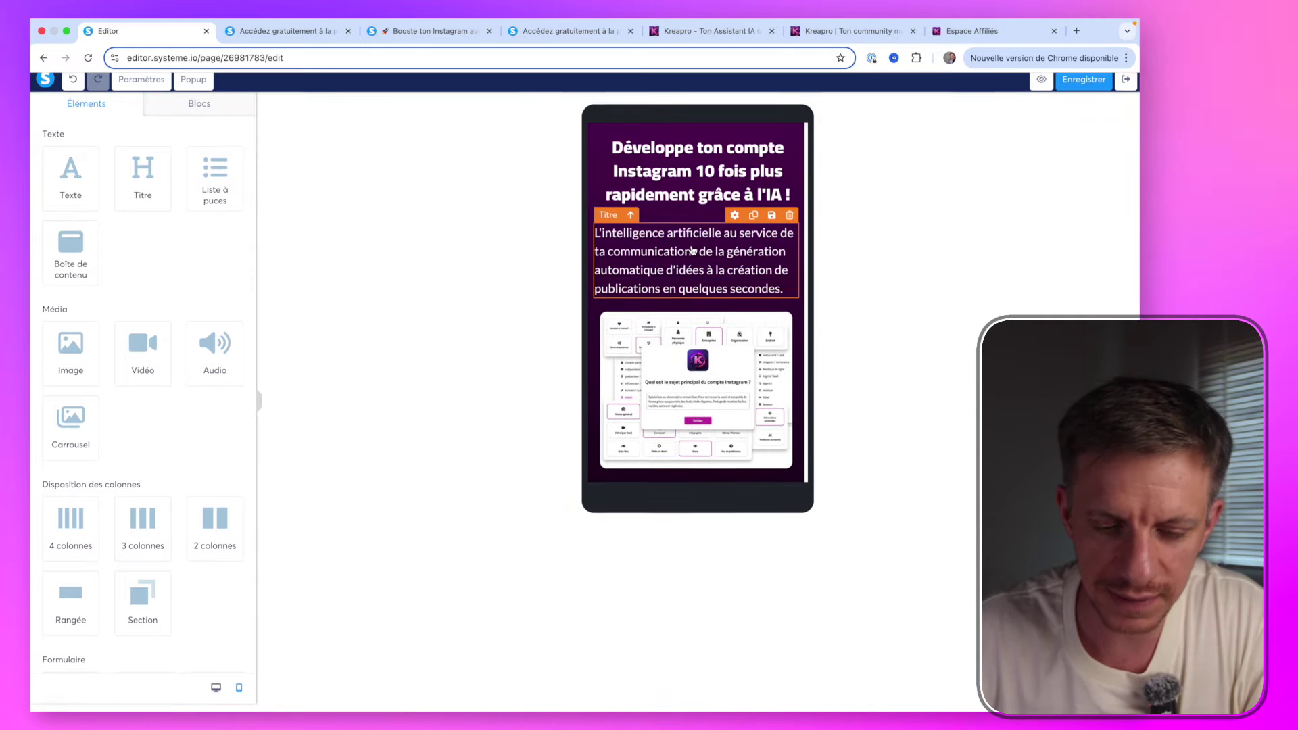
{"action": "scroll", "coordinate": [693, 251], "scroll_direction": "down", "scroll_amount": 5}
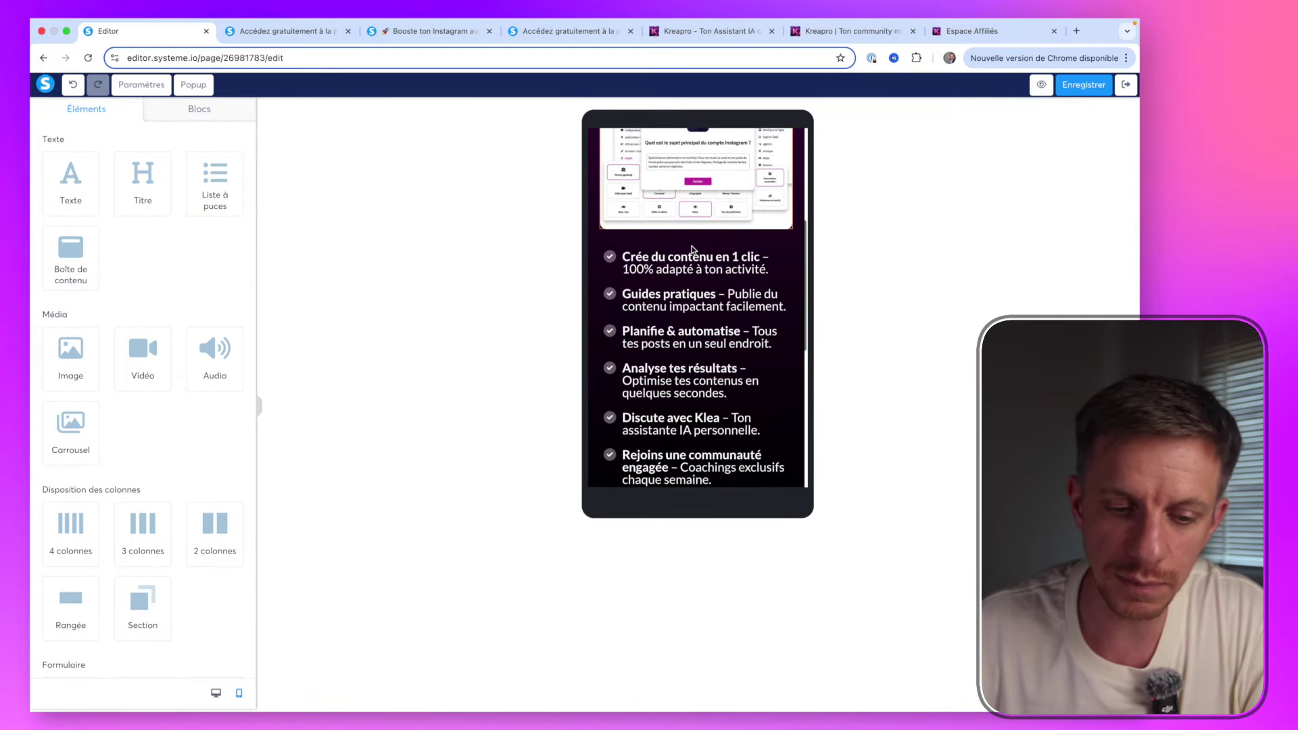
{"action": "scroll", "coordinate": [630, 389], "scroll_direction": "up", "scroll_amount": 2}
{"action": "left_click", "coordinate": [630, 389]}
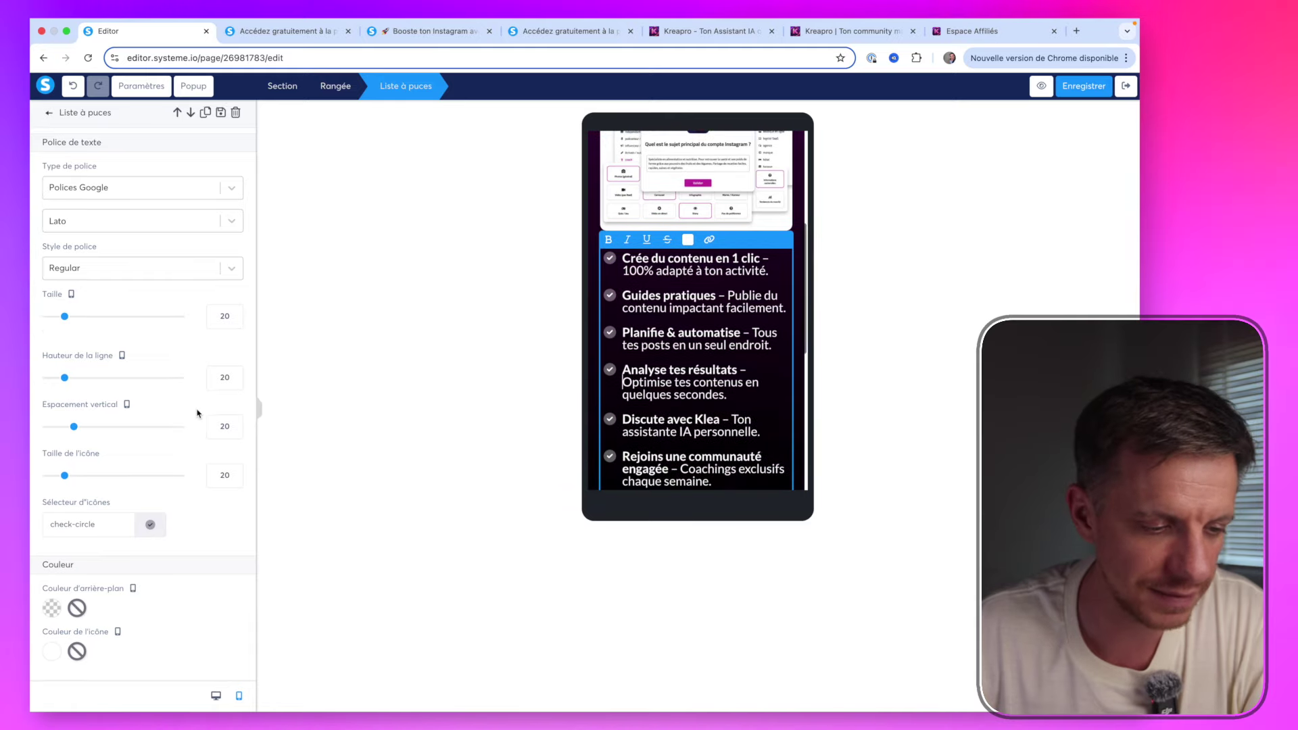
{"action": "scroll", "coordinate": [198, 413], "scroll_direction": "down", "scroll_amount": 5}
{"action": "scroll", "coordinate": [198, 414], "scroll_direction": "up", "scroll_amount": 5}
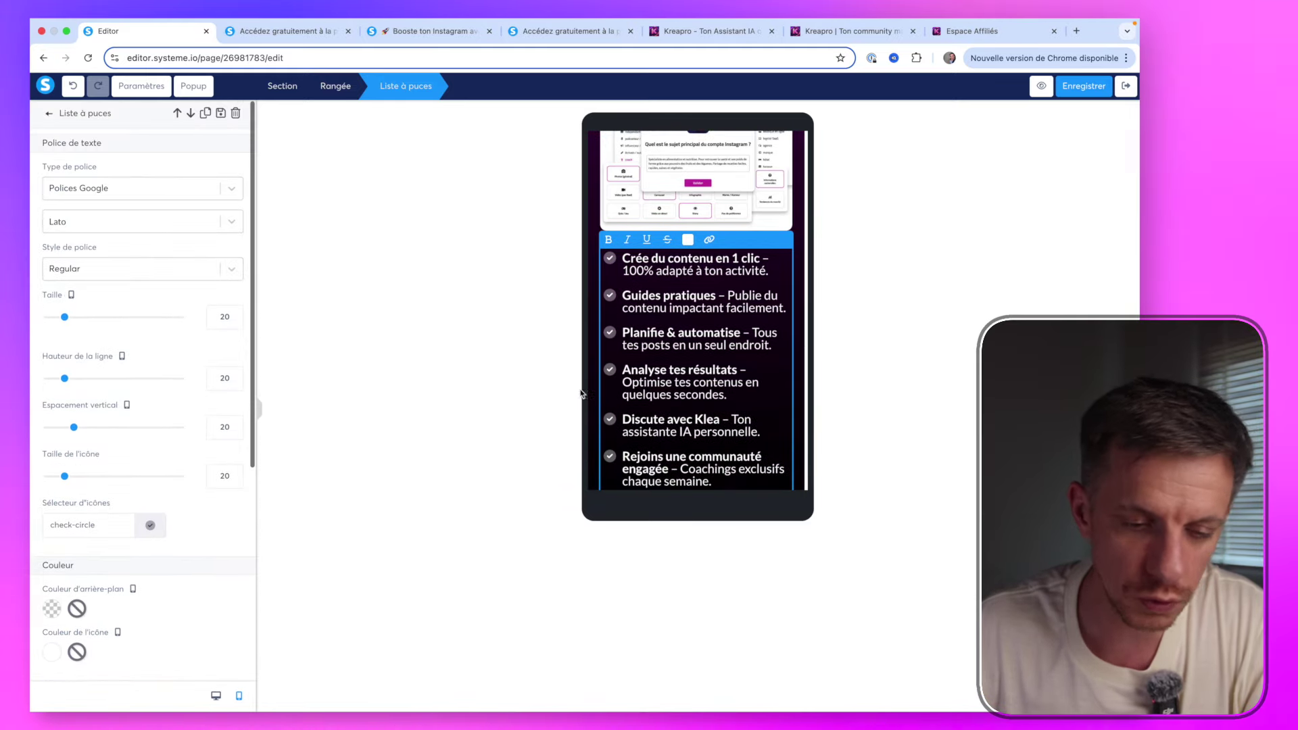
{"action": "scroll", "coordinate": [703, 284], "scroll_direction": "up", "scroll_amount": 3}
{"action": "key", "text": "Escape"}
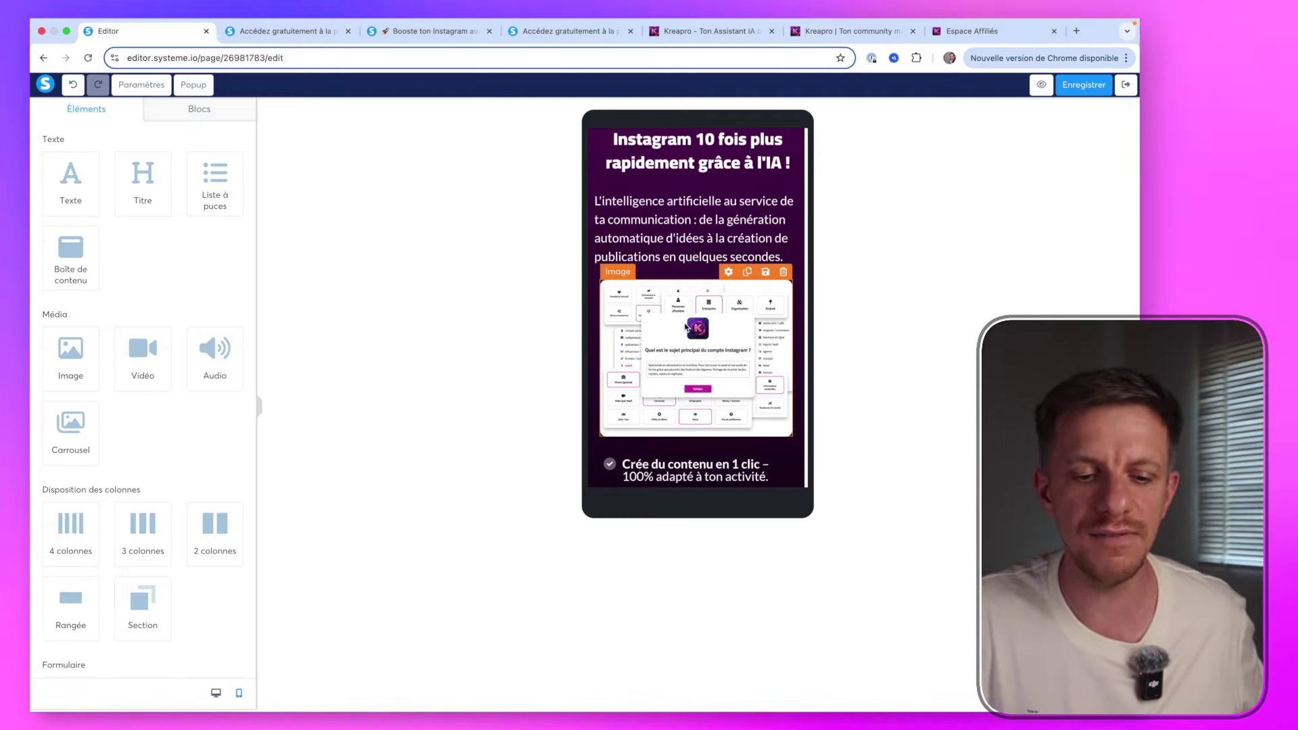
Review the mobile page from the title to the Mentions Légales footer, then leave the editor and open the list of sales funnels
{"action": "scroll", "coordinate": [686, 328], "scroll_direction": "up", "scroll_amount": 2}
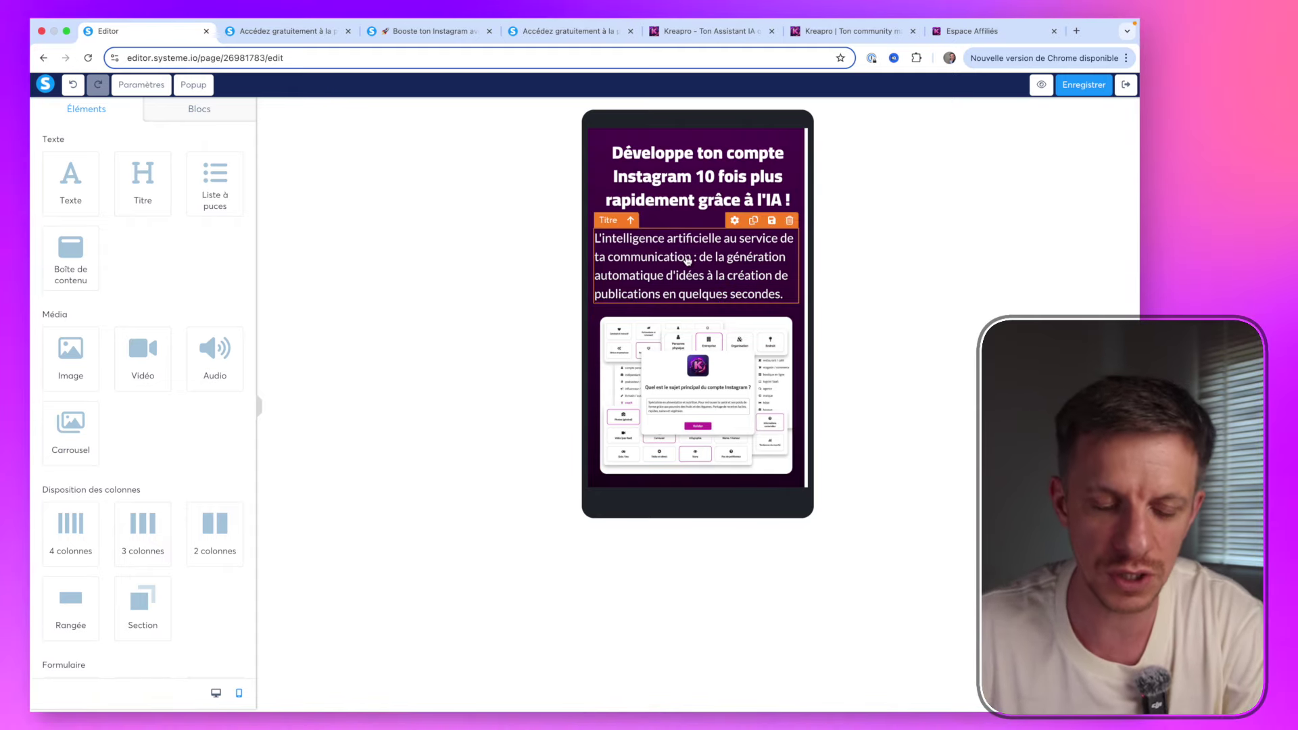
{"action": "scroll", "coordinate": [686, 261], "scroll_direction": "down", "scroll_amount": 10}
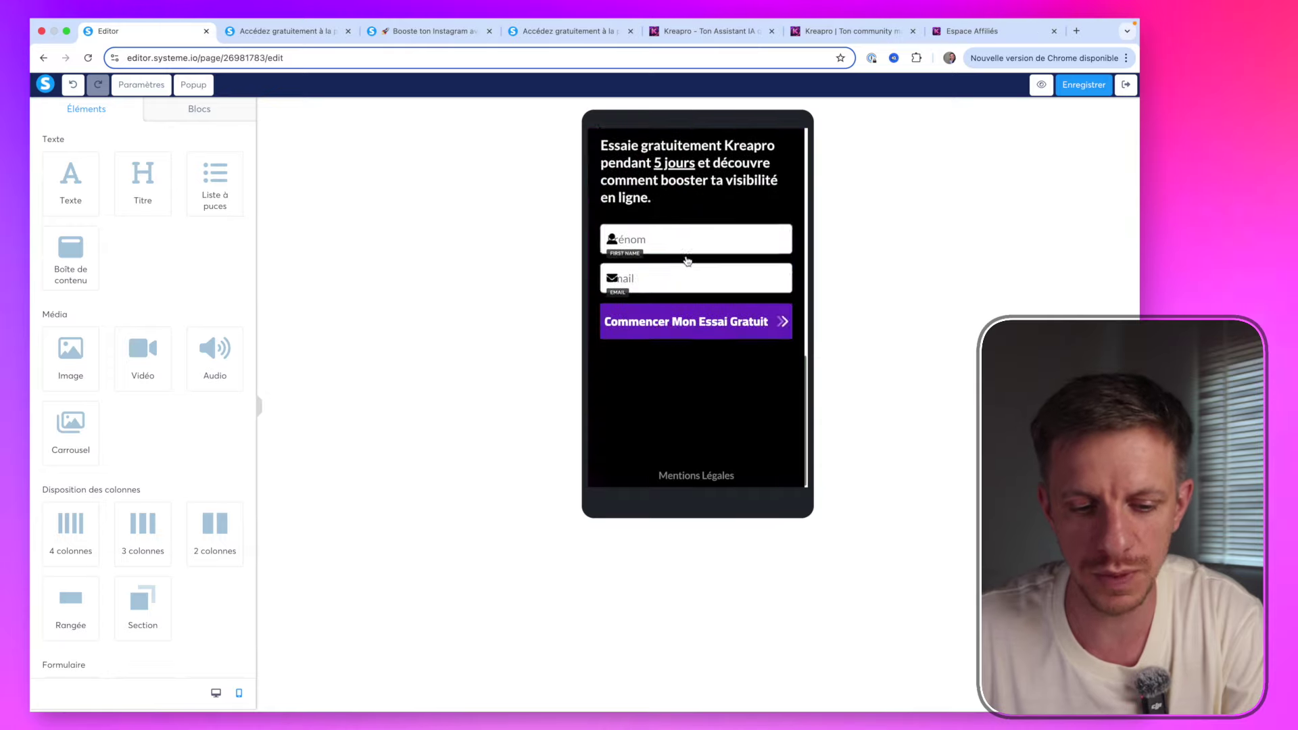
{"action": "scroll", "coordinate": [666, 341], "scroll_direction": "up", "scroll_amount": 5}
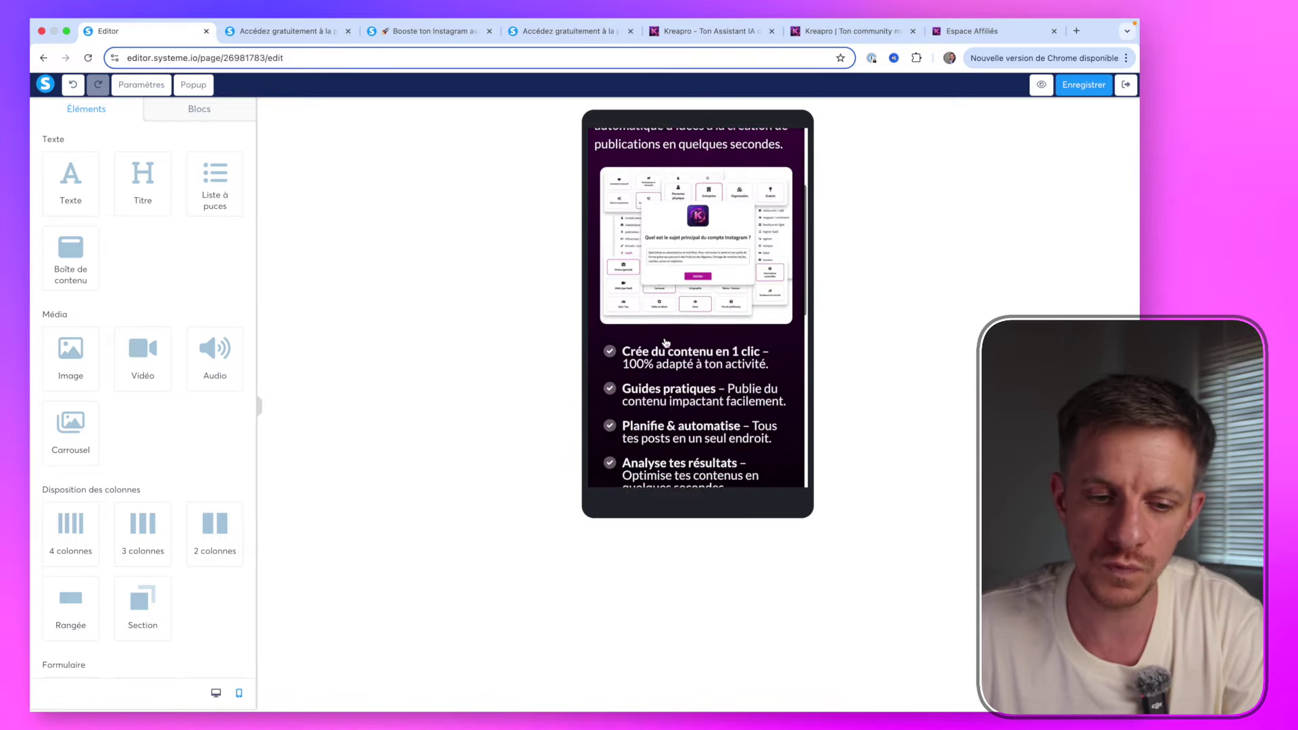
{"action": "scroll", "coordinate": [666, 341], "scroll_direction": "down", "scroll_amount": 5}
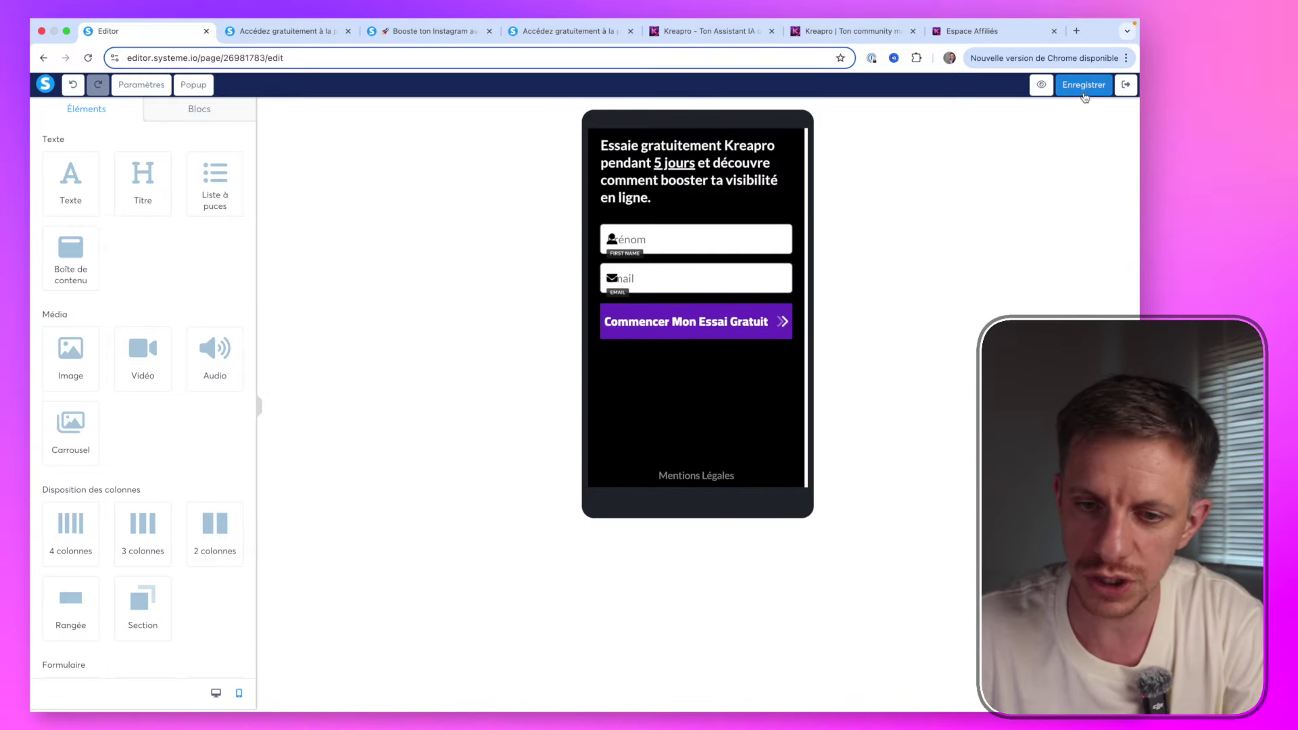
{"action": "left_click", "coordinate": [1126, 87]}
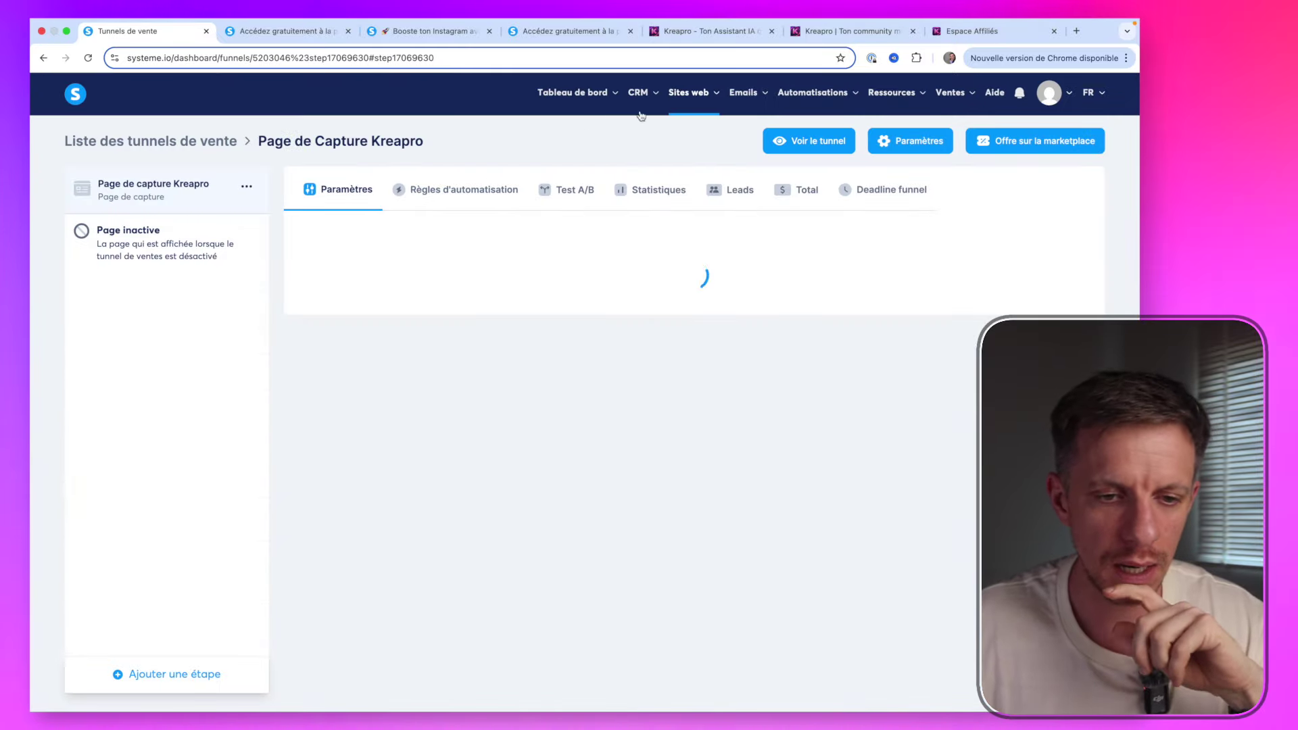
{"action": "left_click", "coordinate": [145, 140]}
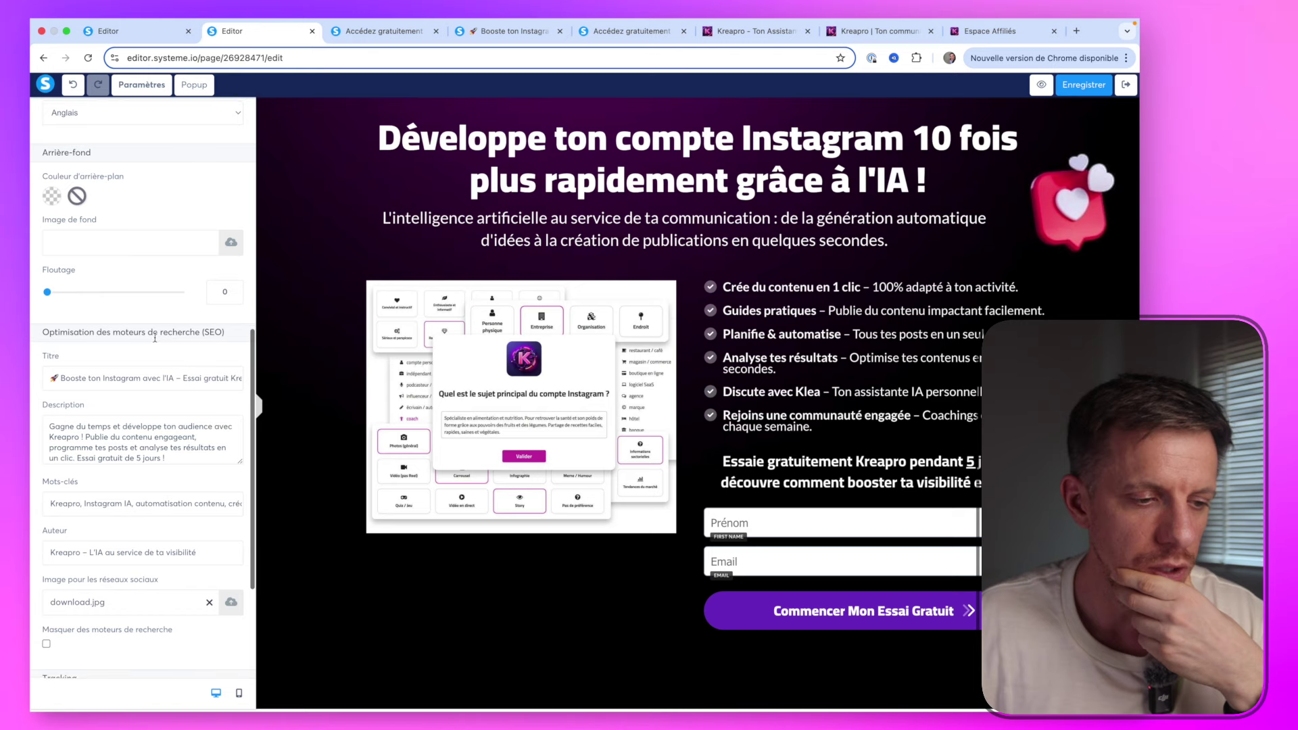
Copy the SEO title from the existing Kreapro page's settings and return to the new page's editor
{"action": "scroll", "coordinate": [154, 337], "scroll_direction": "down", "scroll_amount": 2}
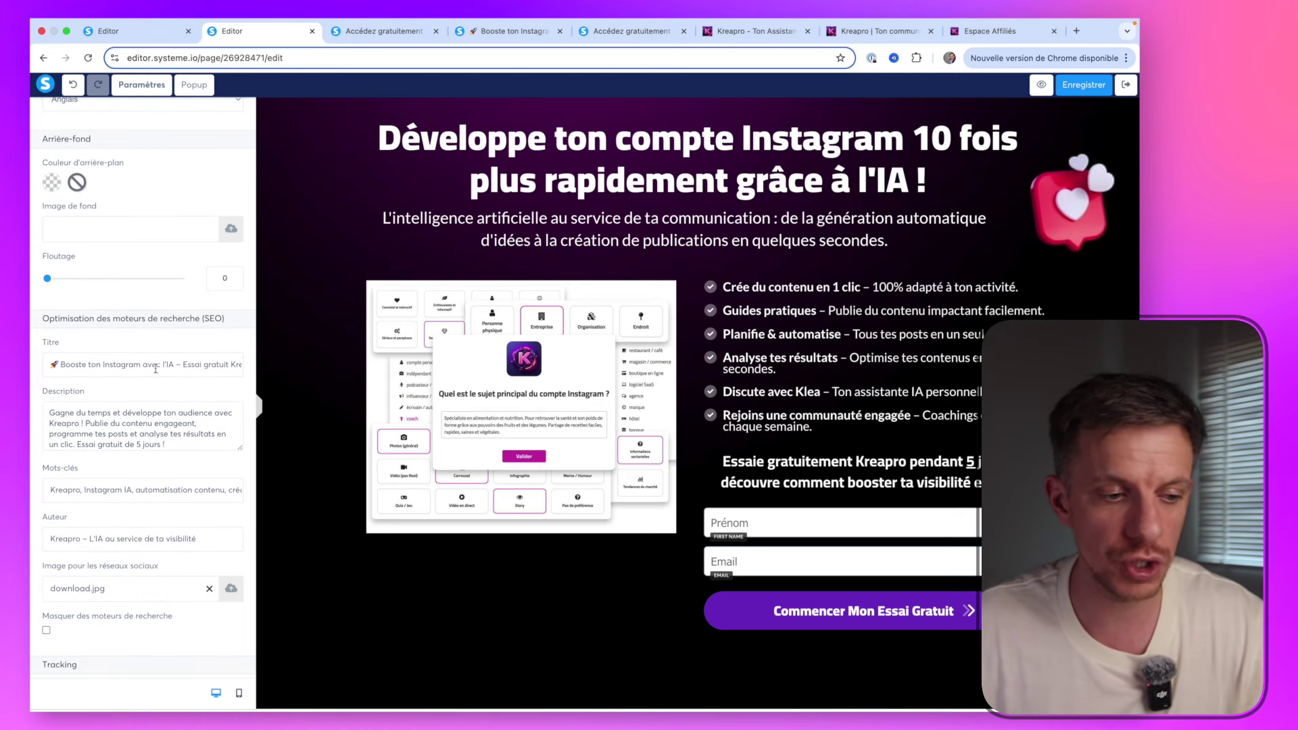
{"action": "triple_click", "coordinate": [155, 366]}
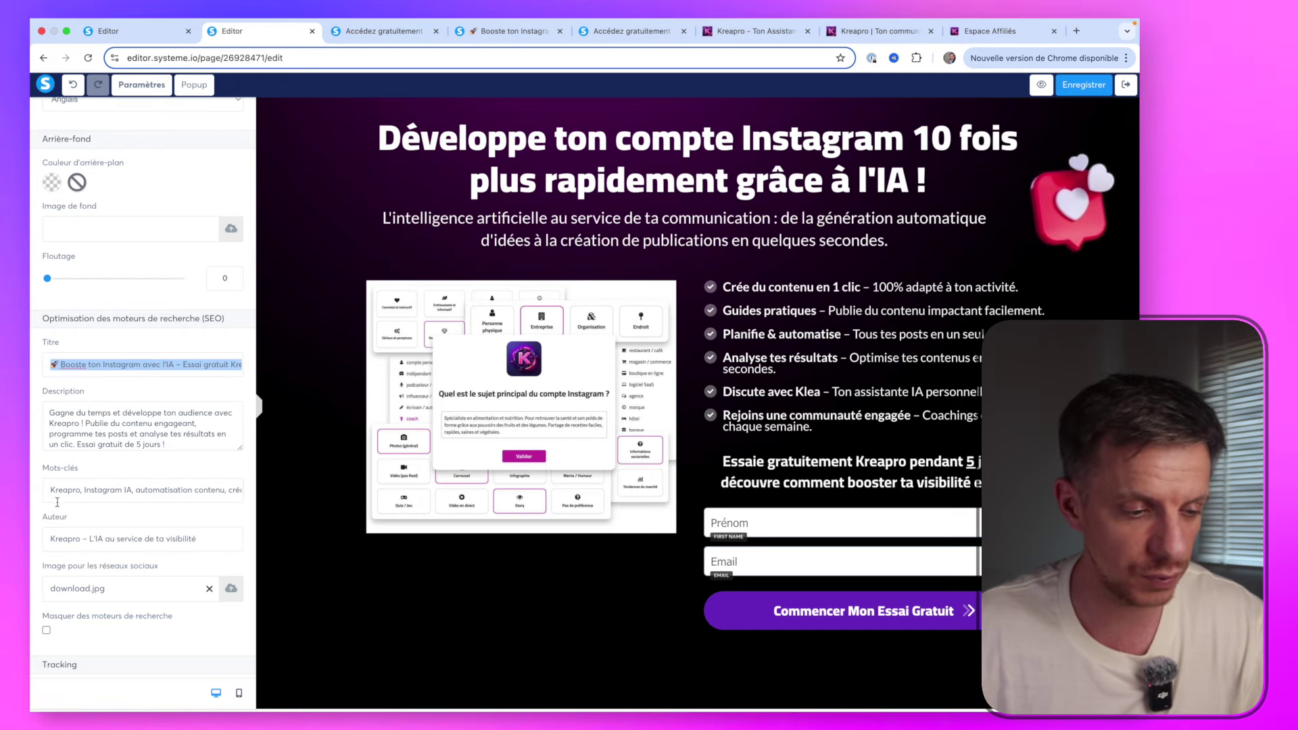
{"action": "scroll", "coordinate": [58, 499], "scroll_direction": "down", "scroll_amount": 1}
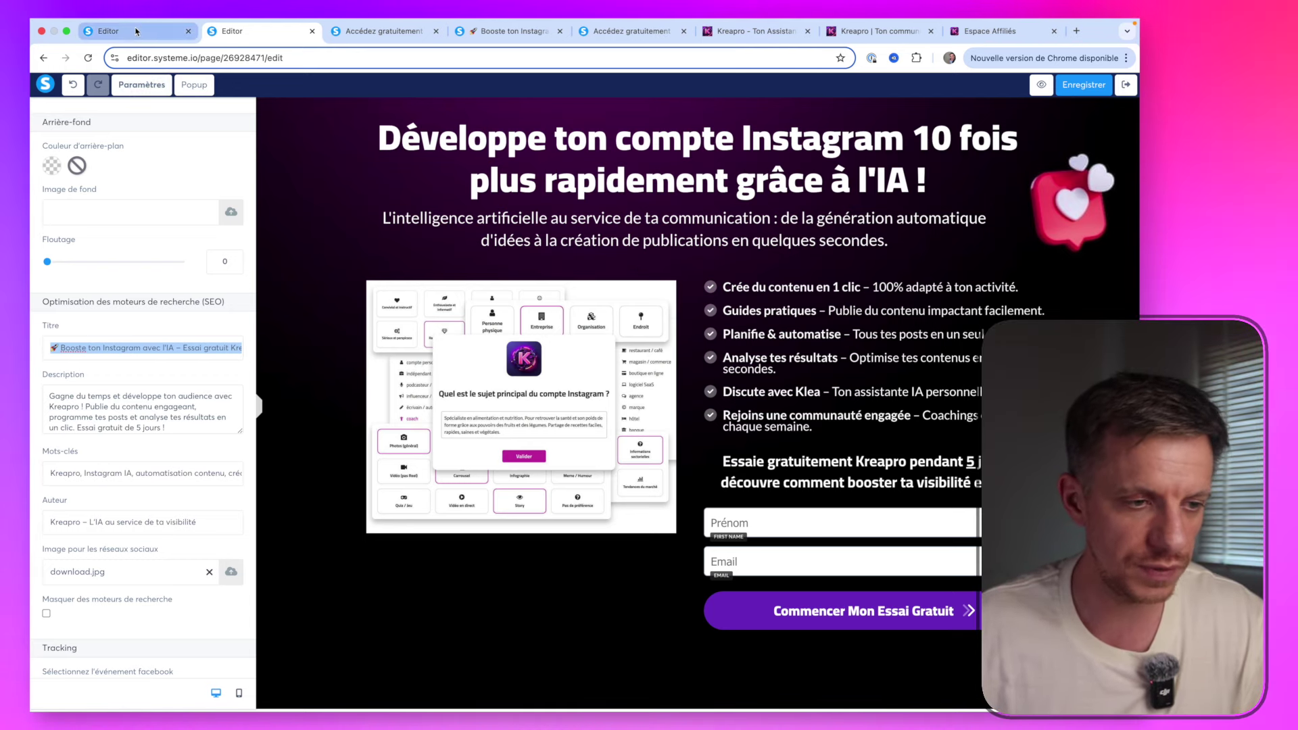
{"action": "left_click", "coordinate": [115, 31]}
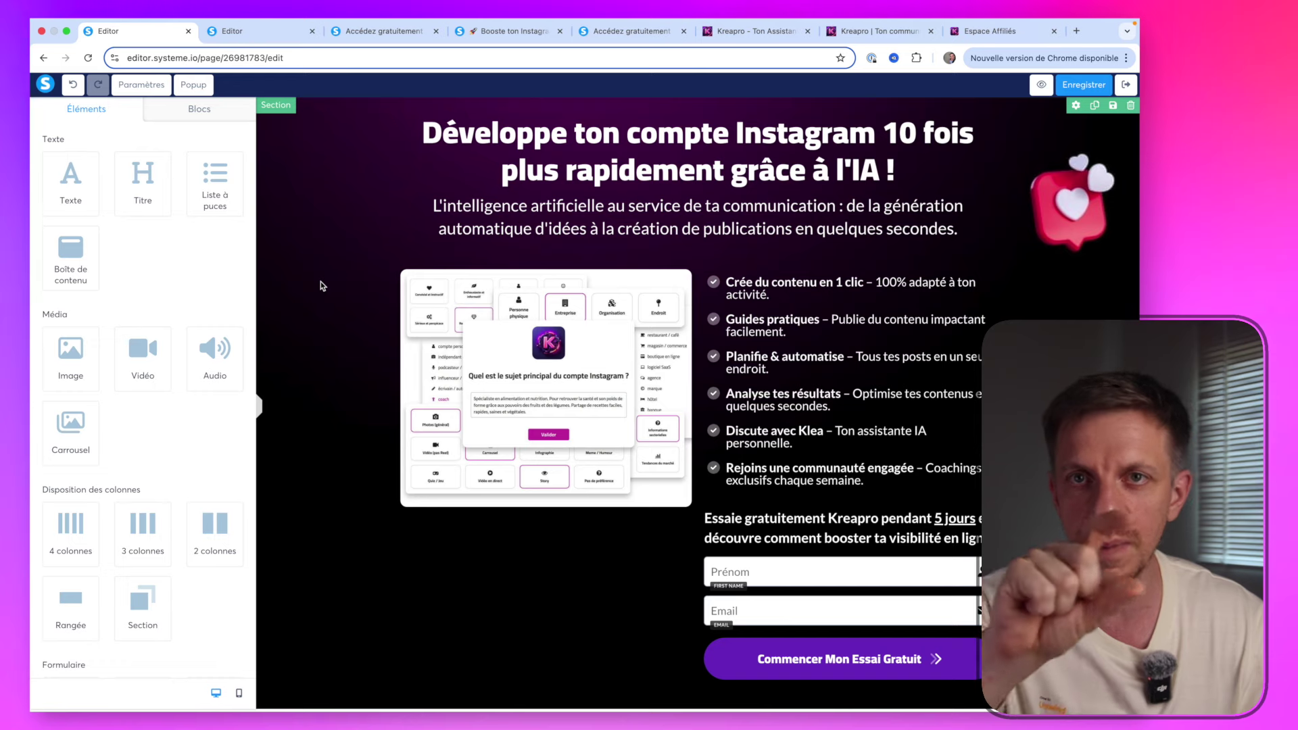
Replace the new page's SEO title with "🚀 Booste ton Instagram avec l'IA – Essai gratuit Kreapro" in its page settings
{"action": "left_click", "coordinate": [140, 91]}
{"action": "scroll", "coordinate": [144, 275], "scroll_direction": "down", "scroll_amount": 4}
{"action": "scroll", "coordinate": [145, 276], "scroll_direction": "up", "scroll_amount": 4}
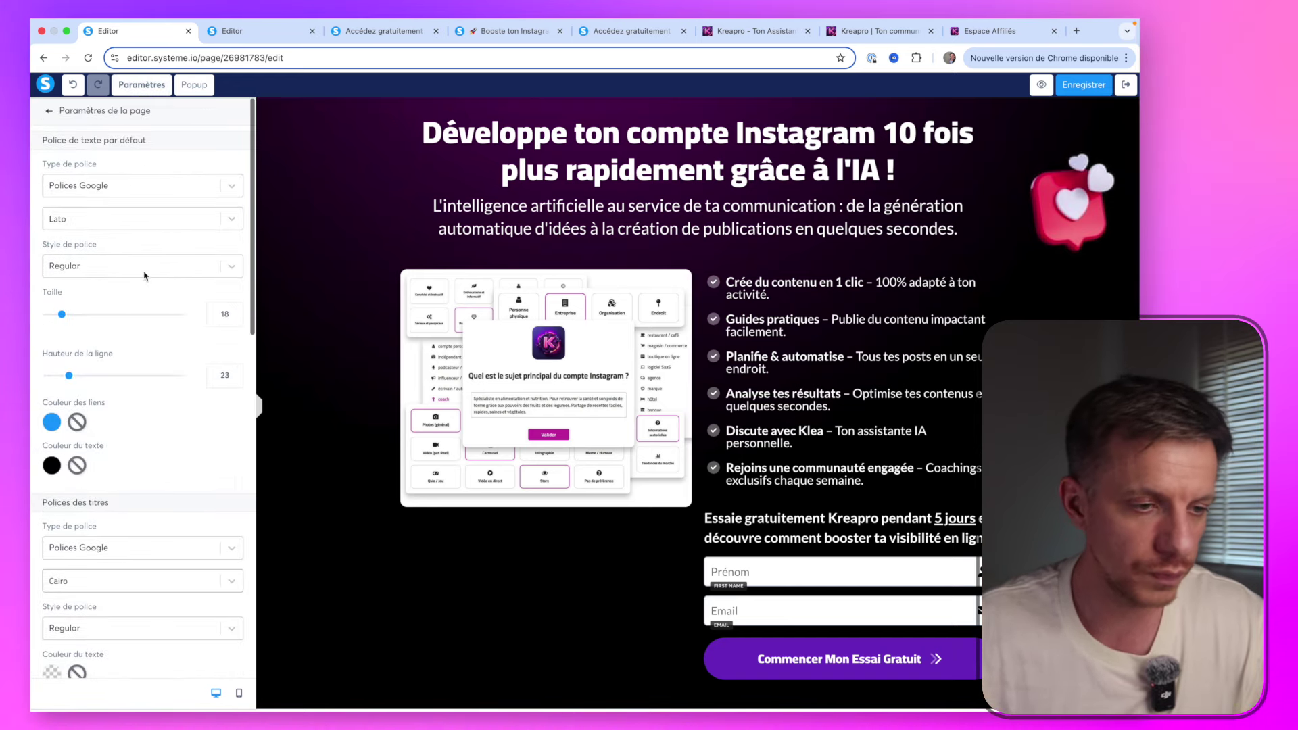
{"action": "left_click", "coordinate": [315, 268]}
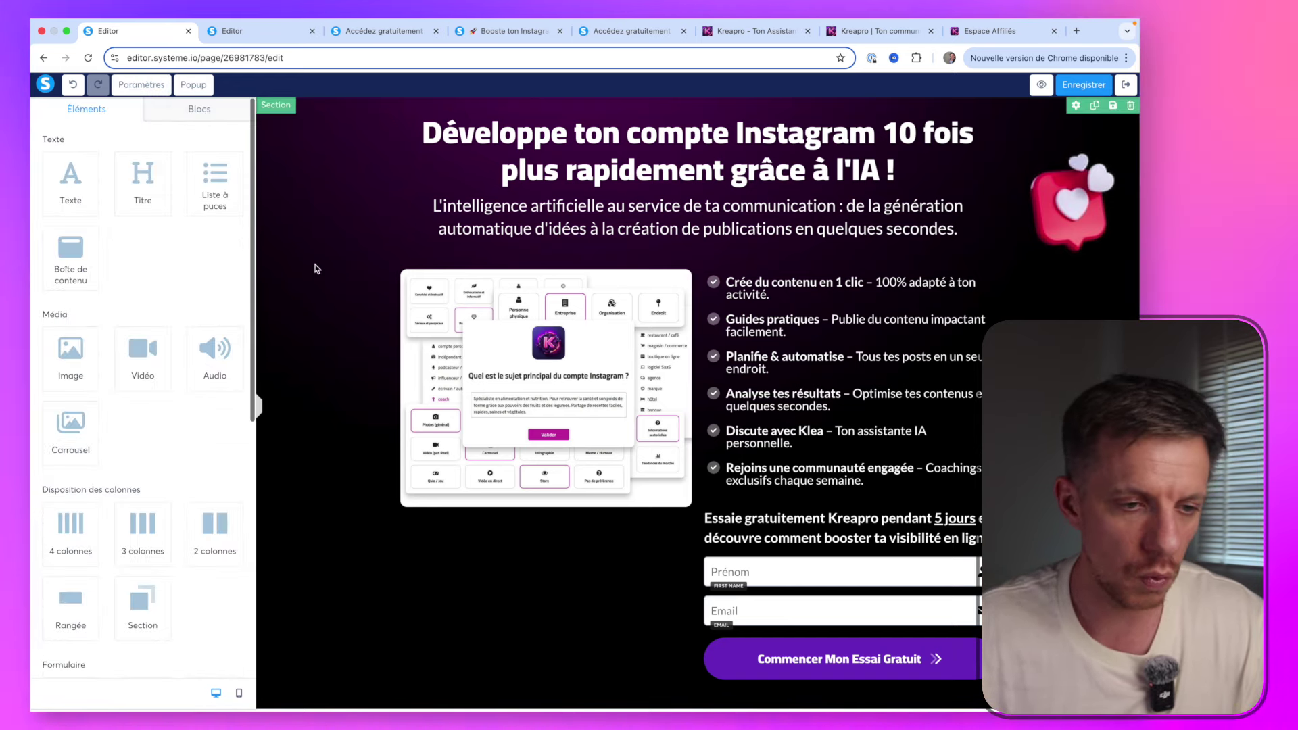
{"action": "left_click", "coordinate": [140, 92]}
{"action": "scroll", "coordinate": [119, 349], "scroll_direction": "down", "scroll_amount": 4}
{"action": "scroll", "coordinate": [119, 349], "scroll_direction": "down", "scroll_amount": 7}
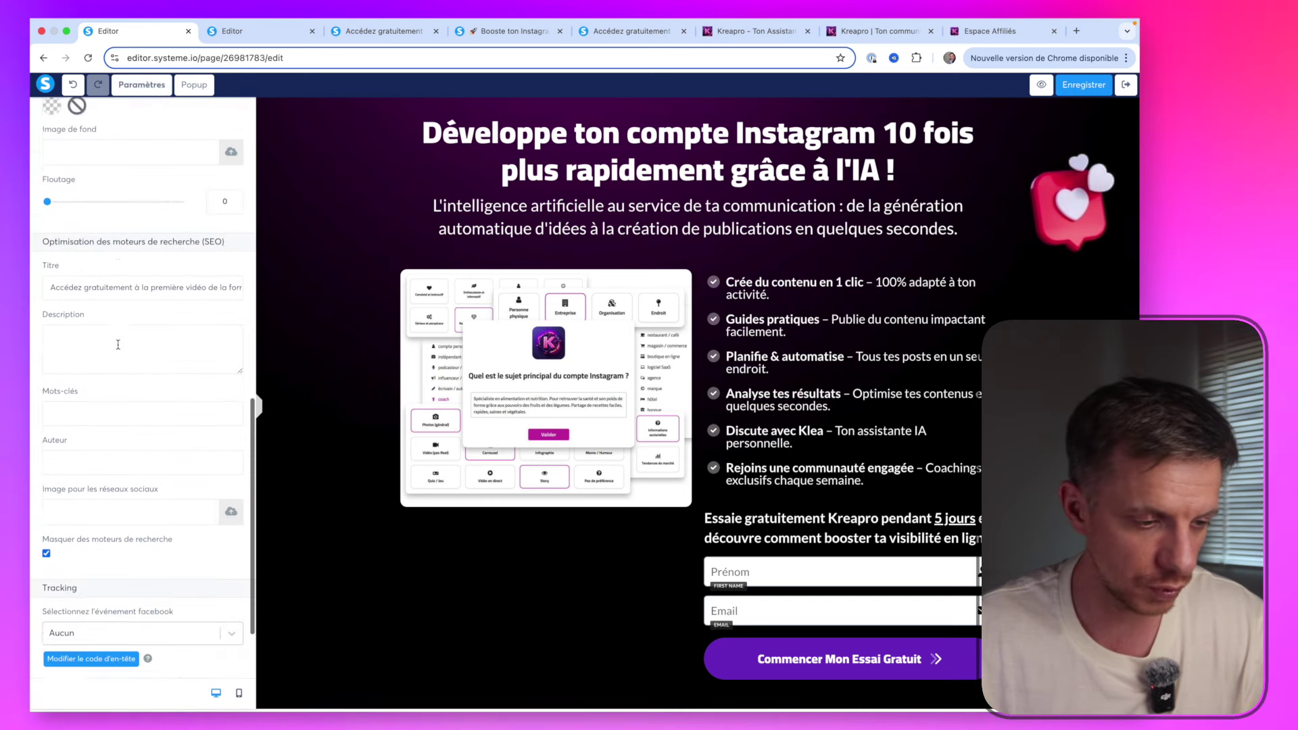
{"action": "triple_click", "coordinate": [85, 323]}
{"action": "key", "text": "BackSpace"}
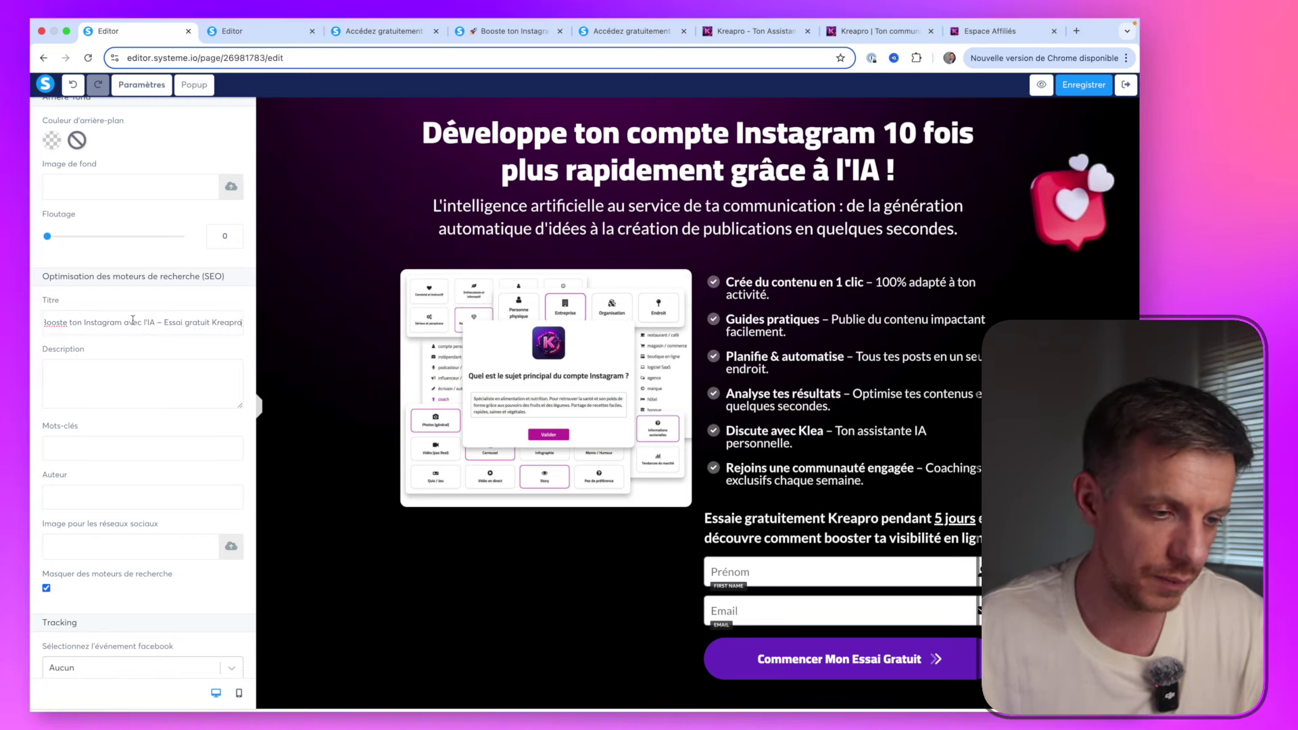
Copy the SEO description beginning "Gagne du temps et développe ton audience avec Kreapro !" from the existing page into the new page's Description
{"action": "left_click", "coordinate": [225, 39]}
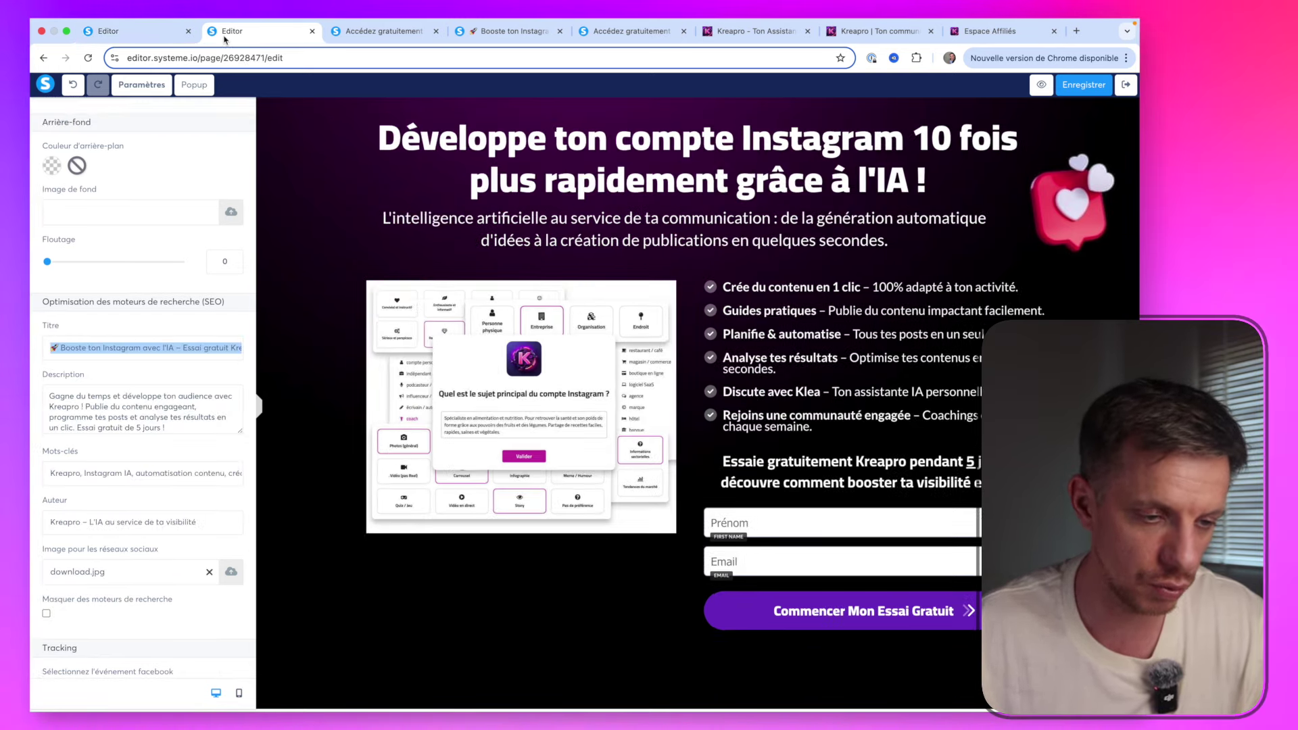
{"action": "left_click", "coordinate": [101, 399]}
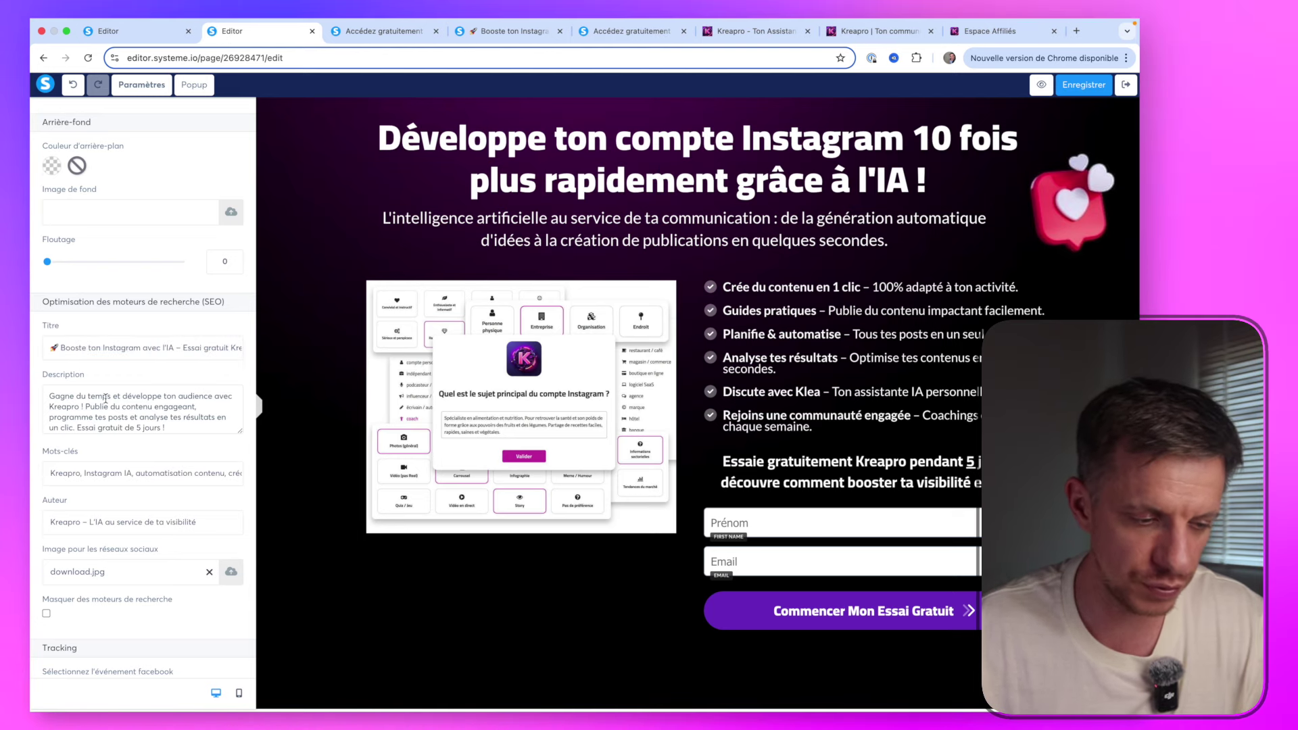
{"action": "key", "text": "super+a"}
{"action": "left_click", "coordinate": [122, 31]}
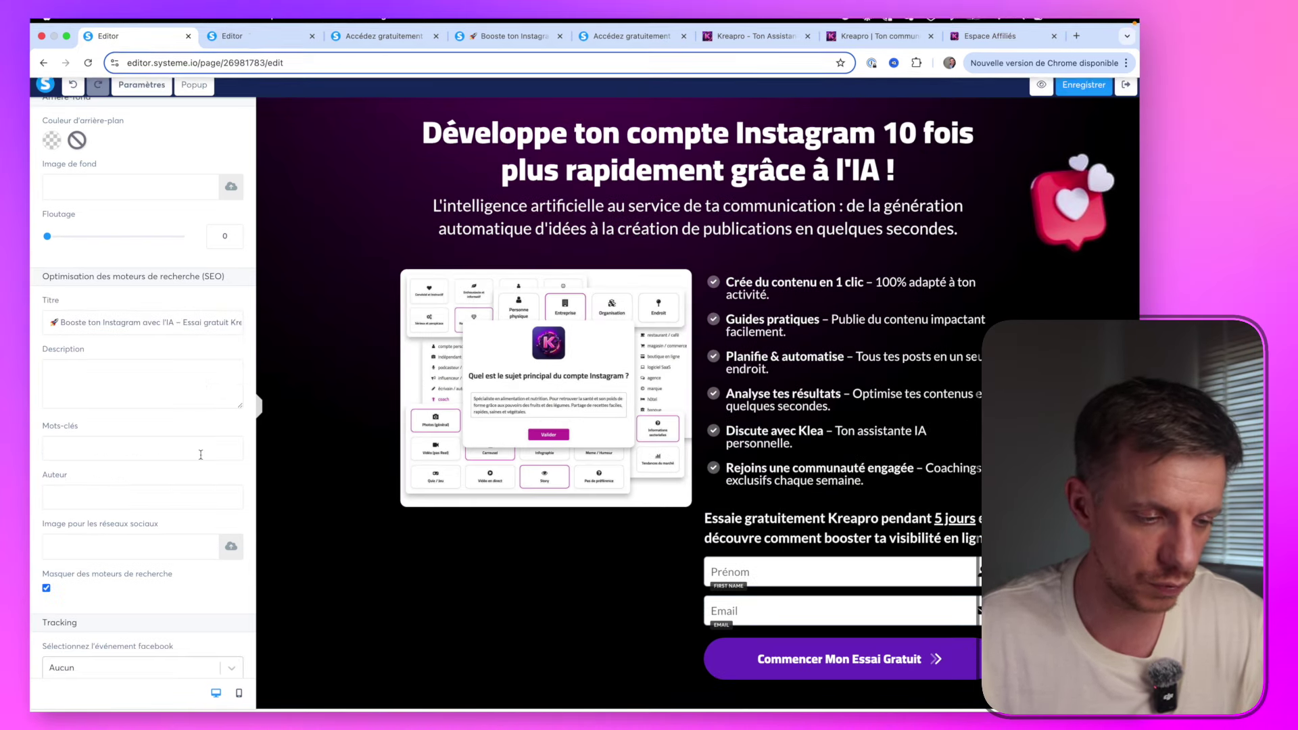
{"action": "left_click", "coordinate": [125, 380]}
Copy the keywords beginning "Kreapro, Instagram IA, automatisation contenu" from the existing page into the new page's Mots-clés
{"action": "left_click", "coordinate": [219, 27]}
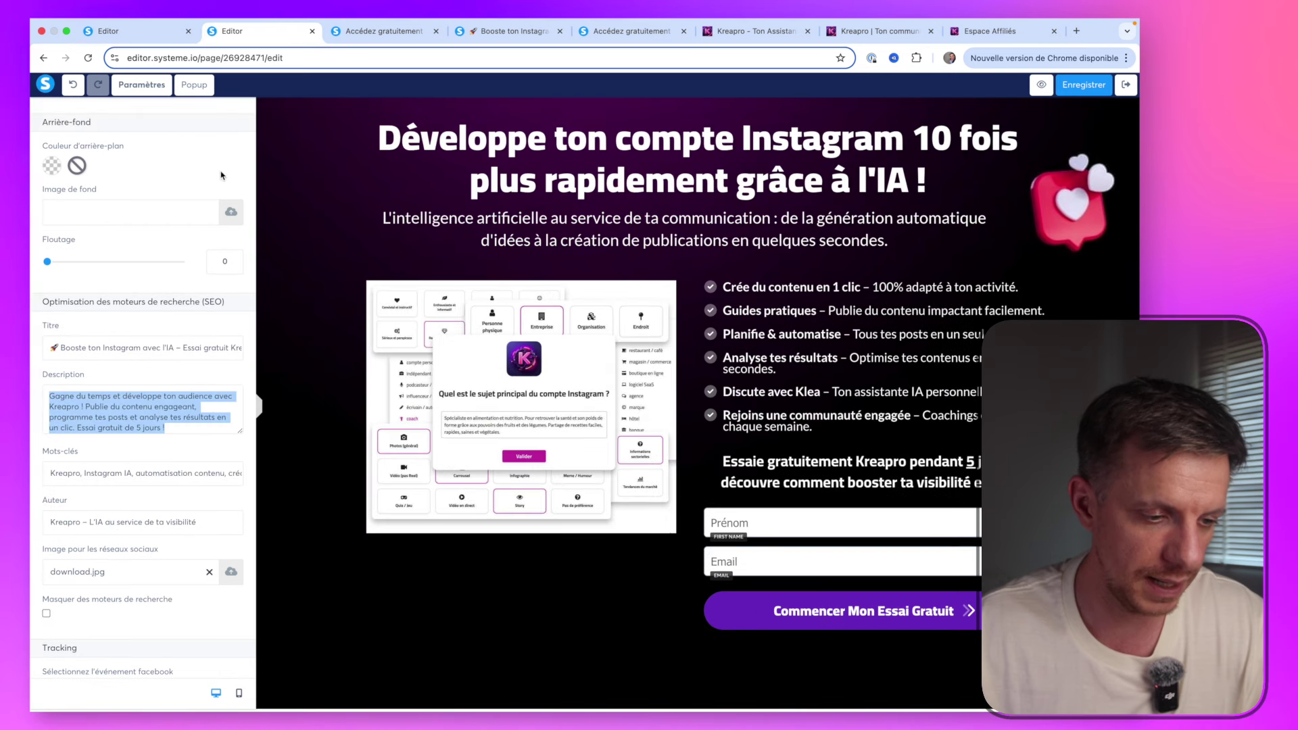
{"action": "left_click", "coordinate": [144, 478]}
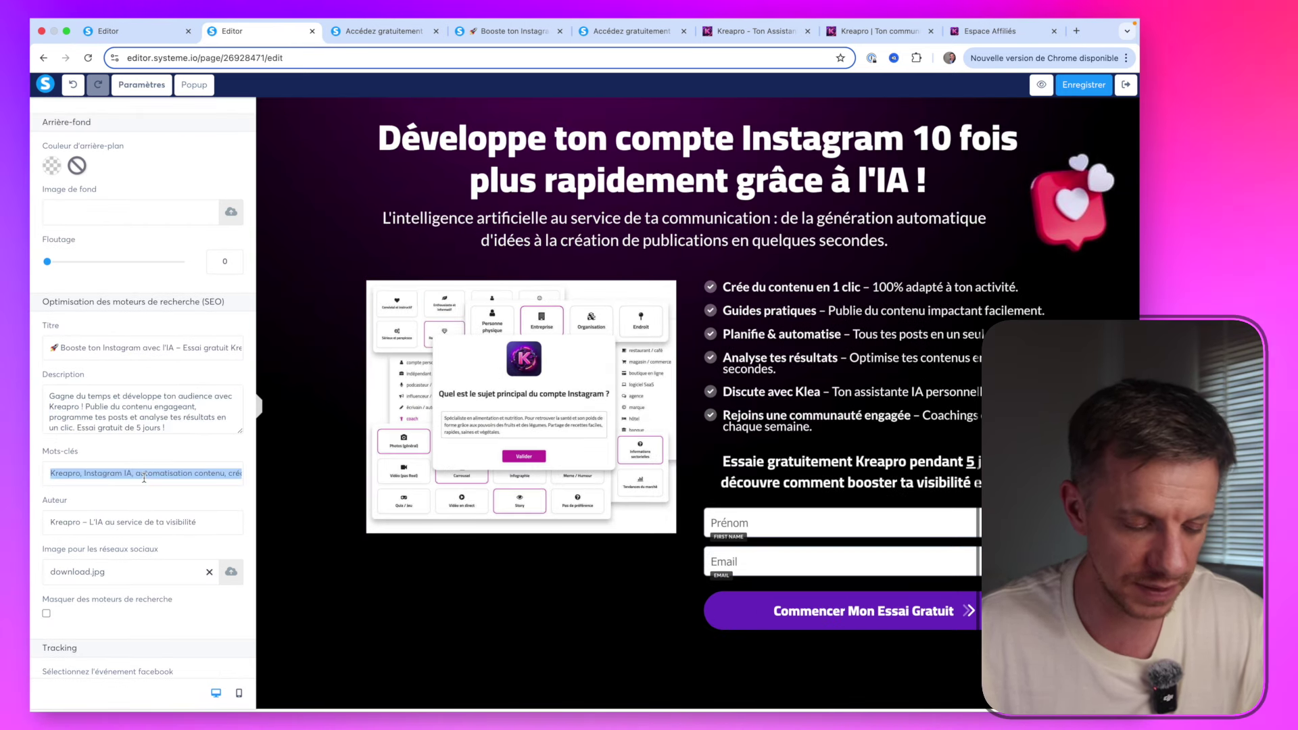
{"action": "left_click", "coordinate": [122, 30]}
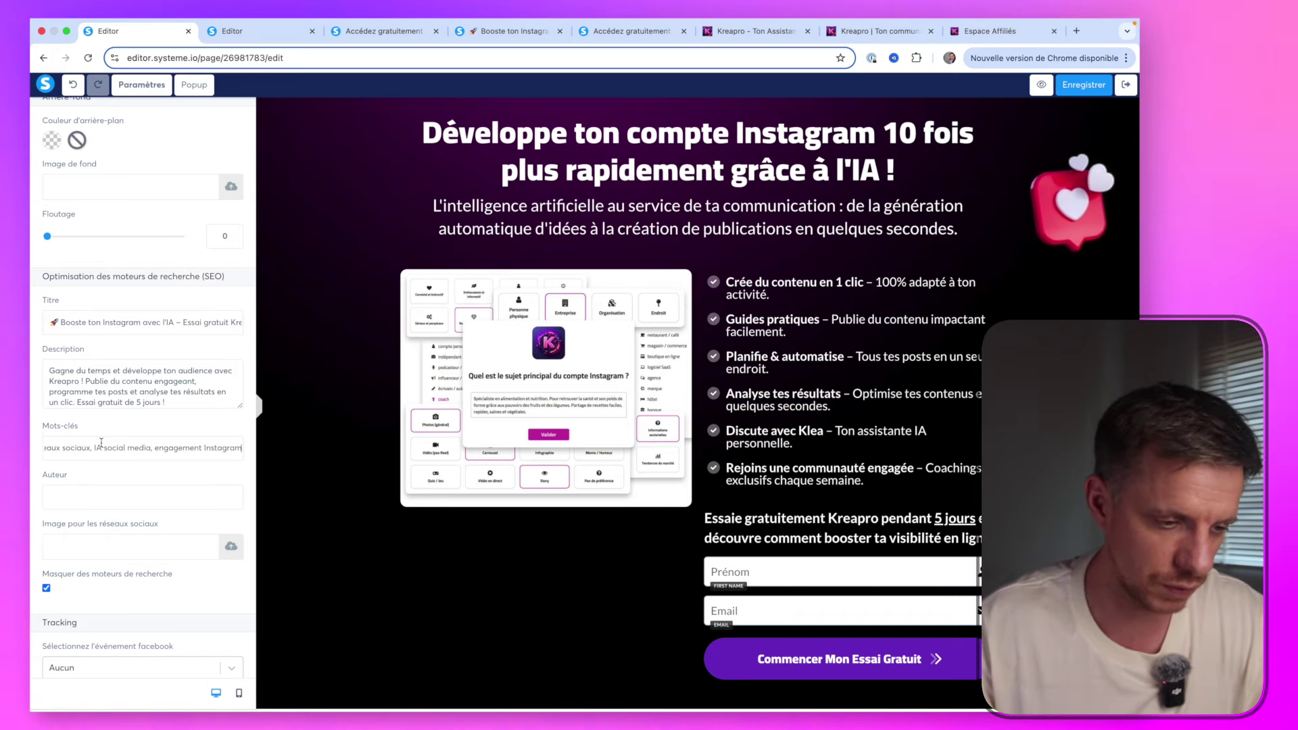
{"action": "scroll", "coordinate": [92, 451], "scroll_direction": "left", "scroll_amount": 4}
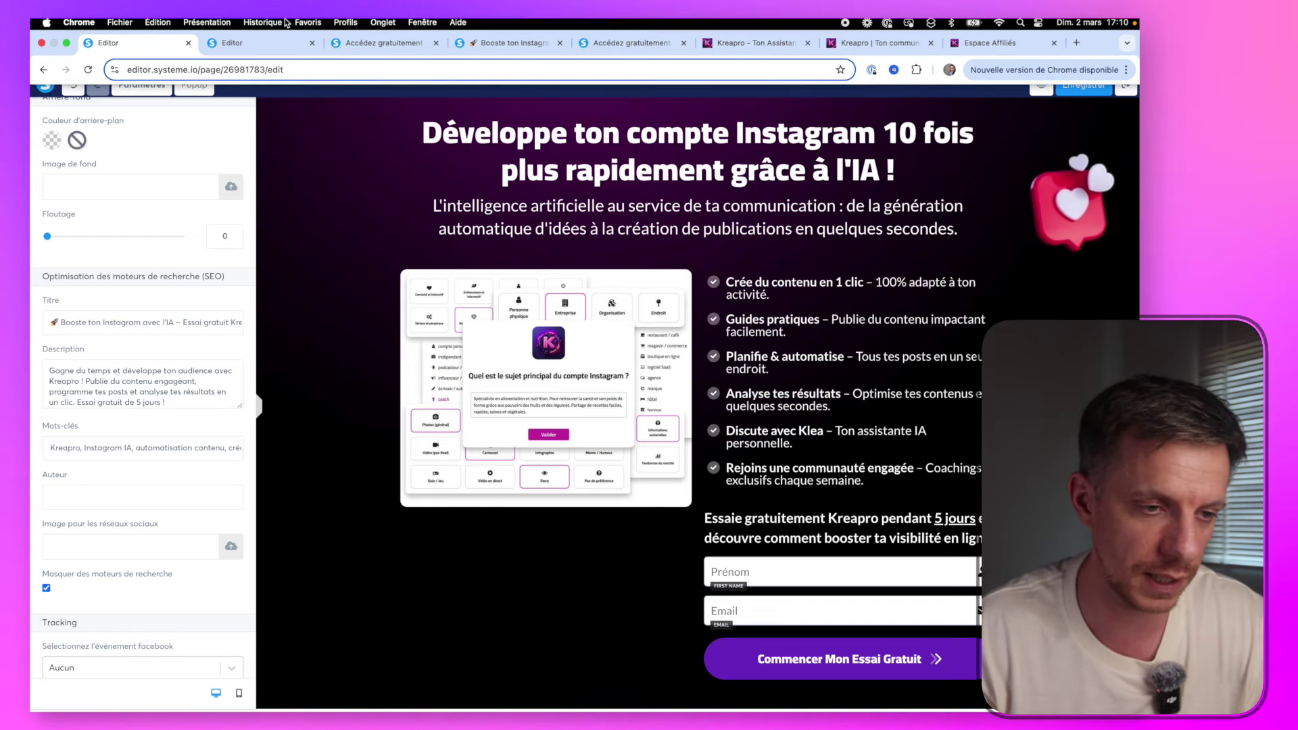
Copy the author text "Kreapro – L'IA au service de ta visibilité" from the existing page into the new page's Auteur
{"action": "key", "text": "ctrl+Tab"}
{"action": "triple_click", "coordinate": [84, 522]}
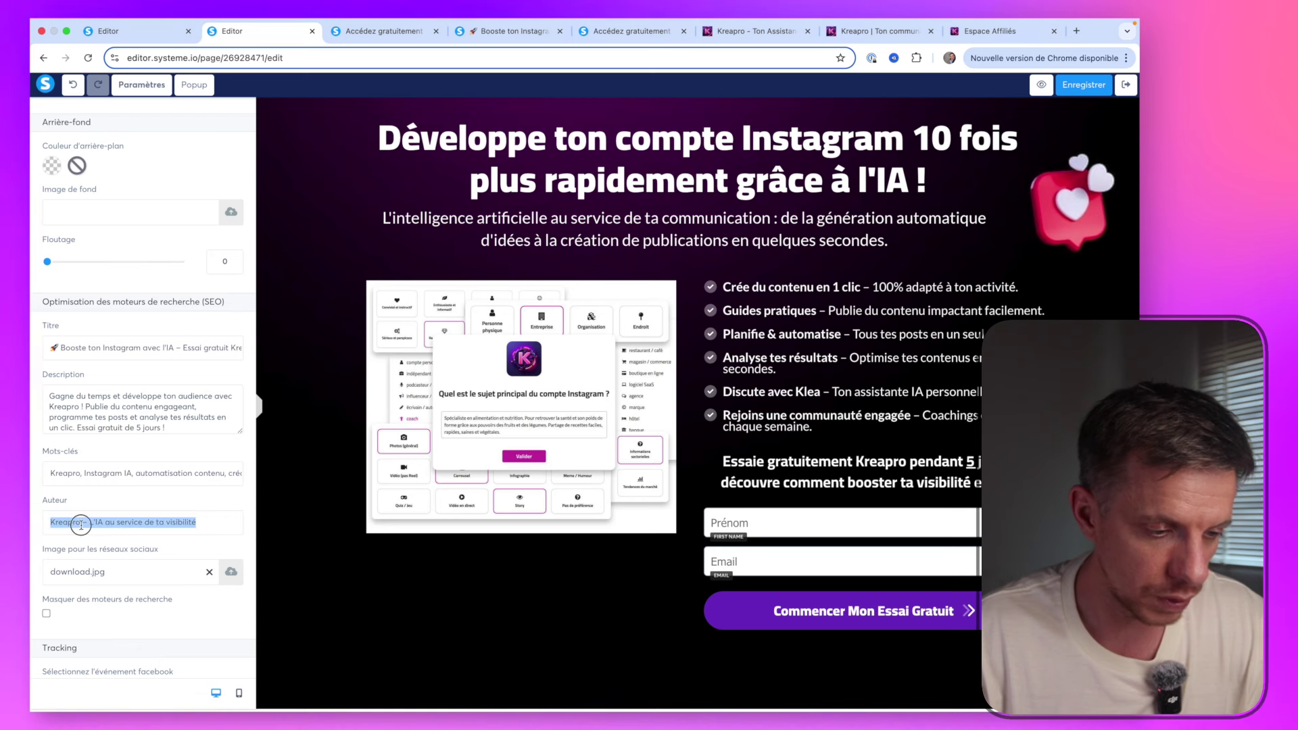
{"action": "left_click", "coordinate": [123, 46]}
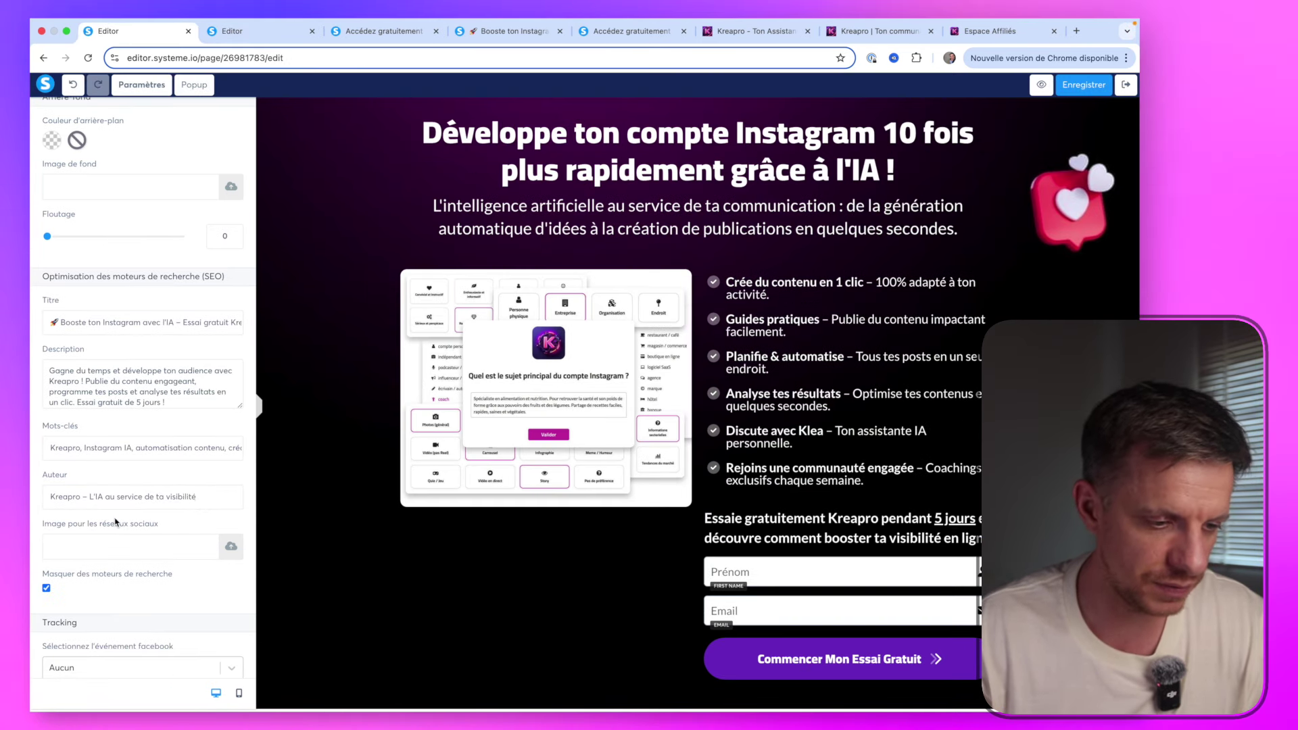
Insert download.jpg from the uploaded files as the page's social media image
{"action": "left_click", "coordinate": [230, 549]}
{"action": "left_click", "coordinate": [633, 258]}
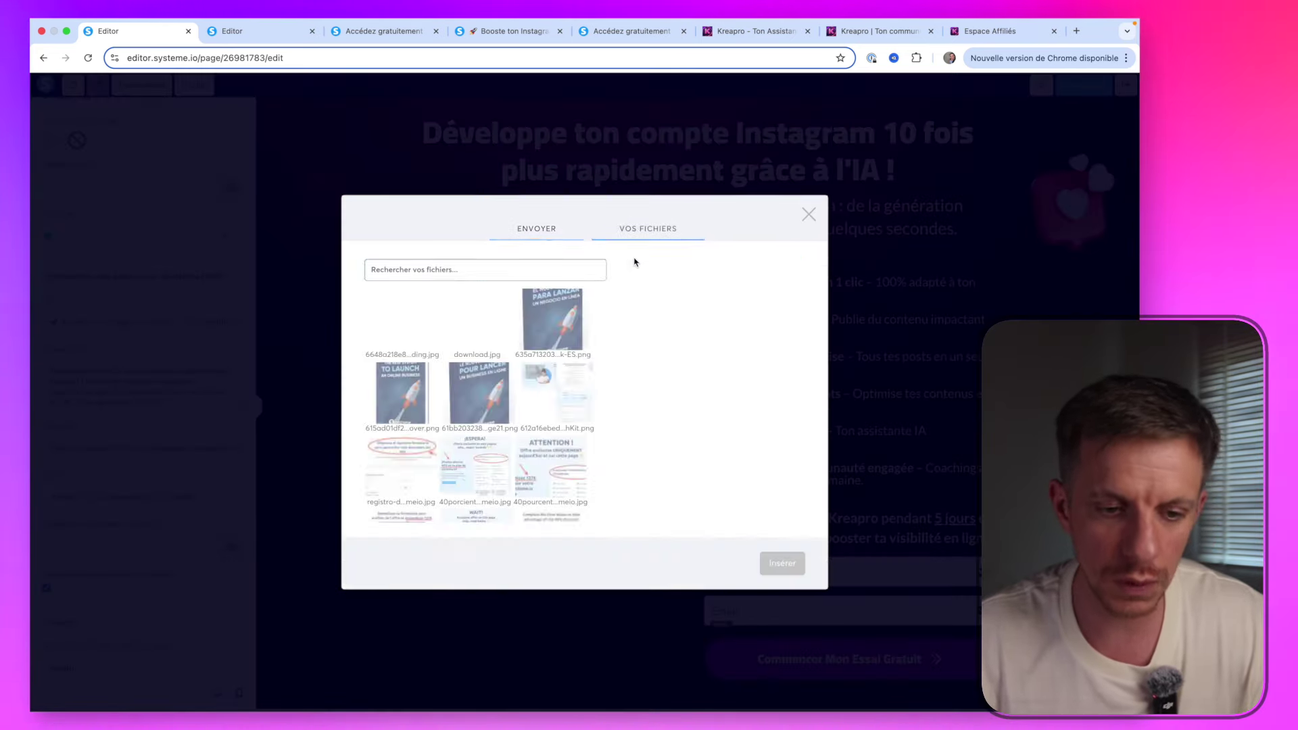
{"action": "left_click", "coordinate": [484, 338]}
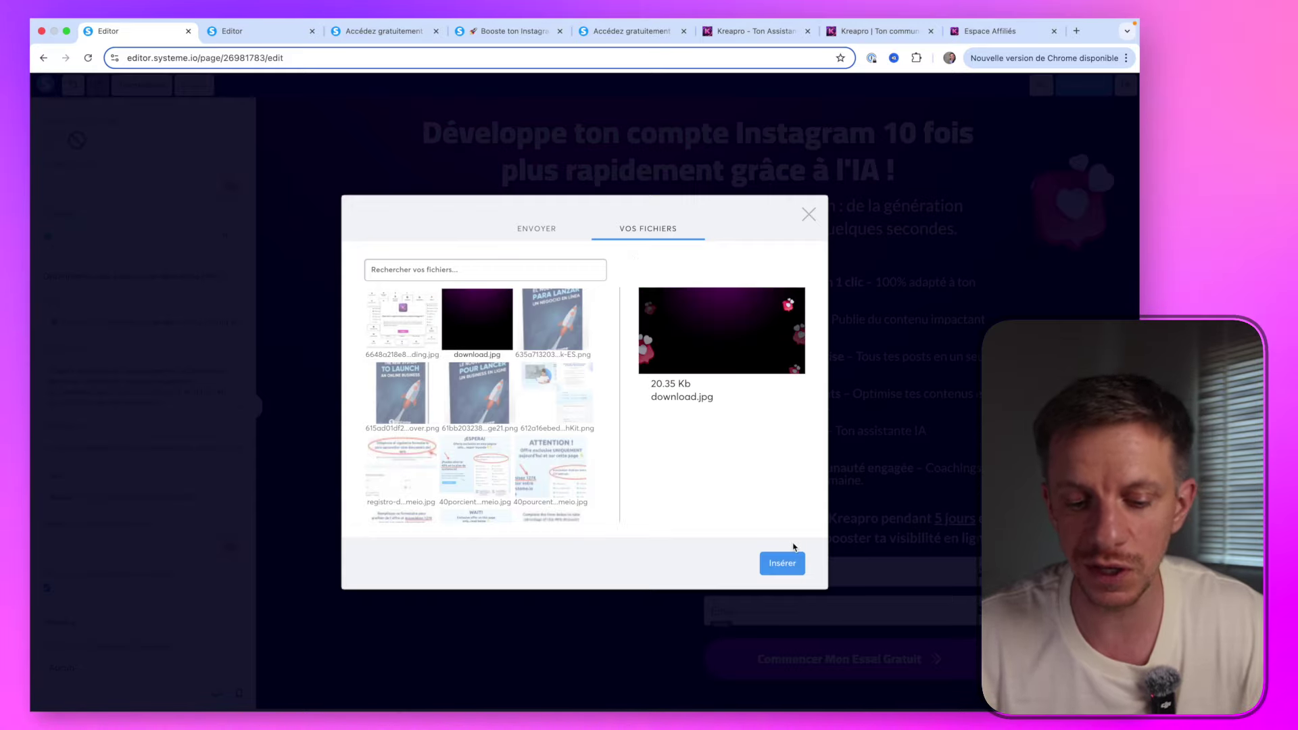
{"action": "left_click", "coordinate": [785, 564]}
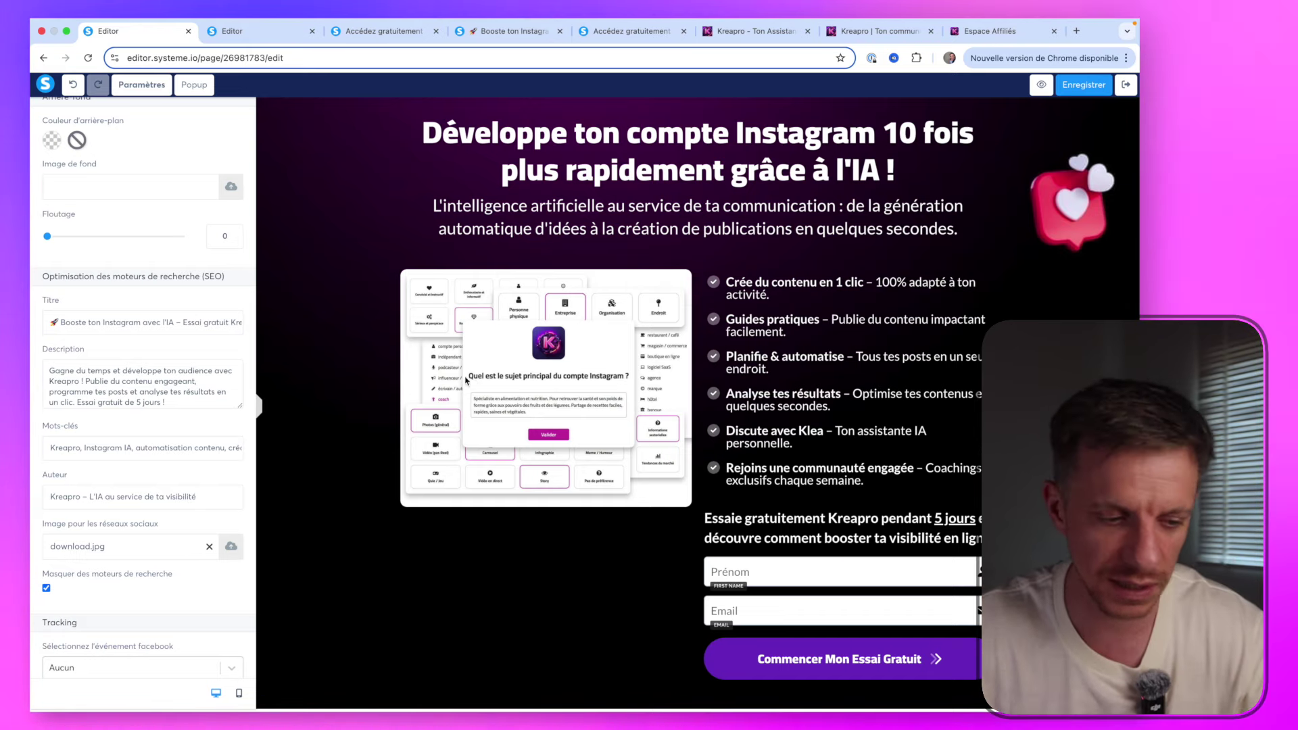
Disable "Masquer des moteurs de recherche" for the page and check the affiliation badge option
{"action": "scroll", "coordinate": [139, 492], "scroll_direction": "down", "scroll_amount": 2}
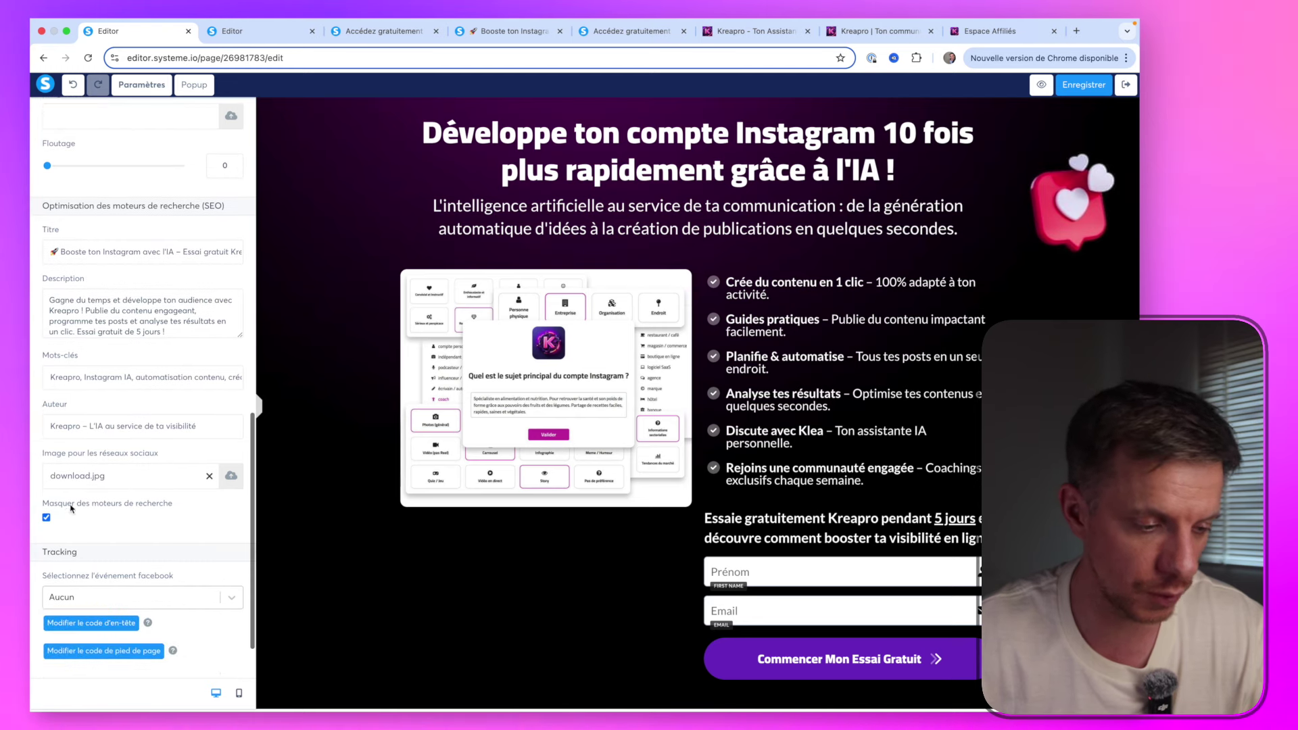
{"action": "left_click", "coordinate": [46, 518]}
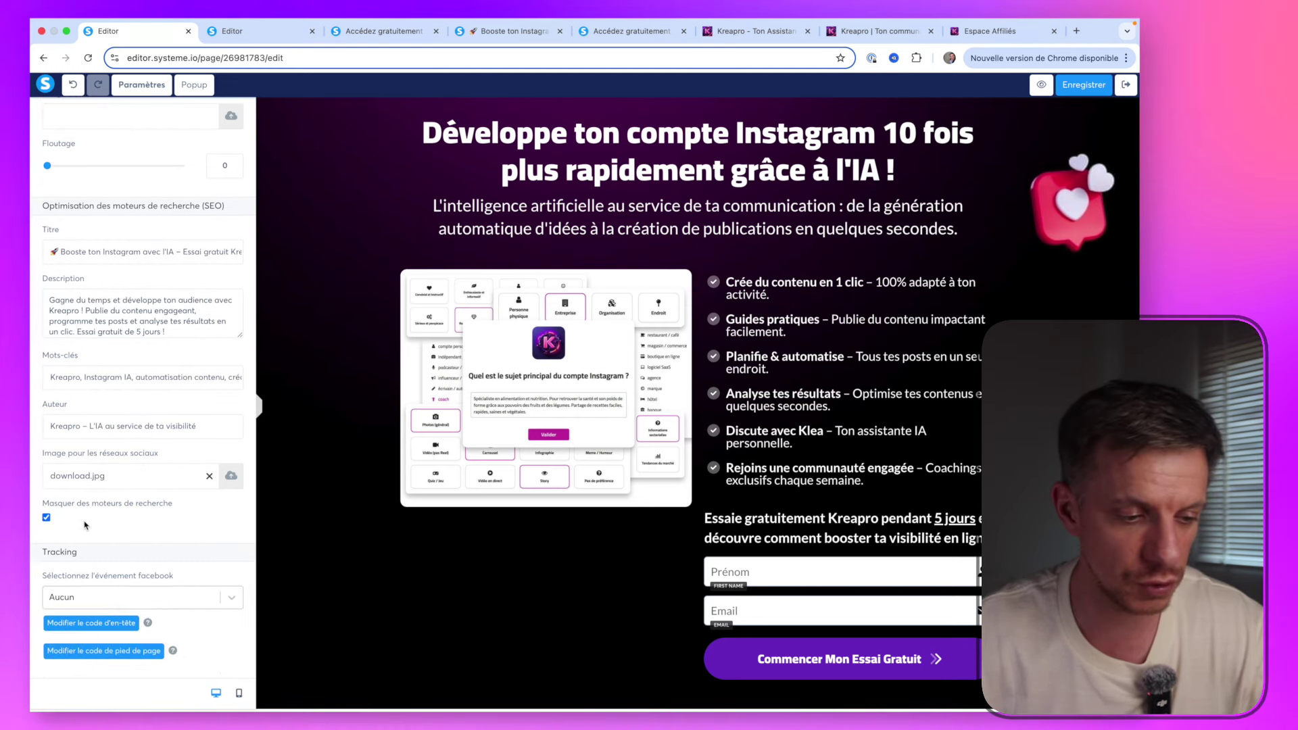
{"action": "scroll", "coordinate": [54, 493], "scroll_direction": "down", "scroll_amount": 2}
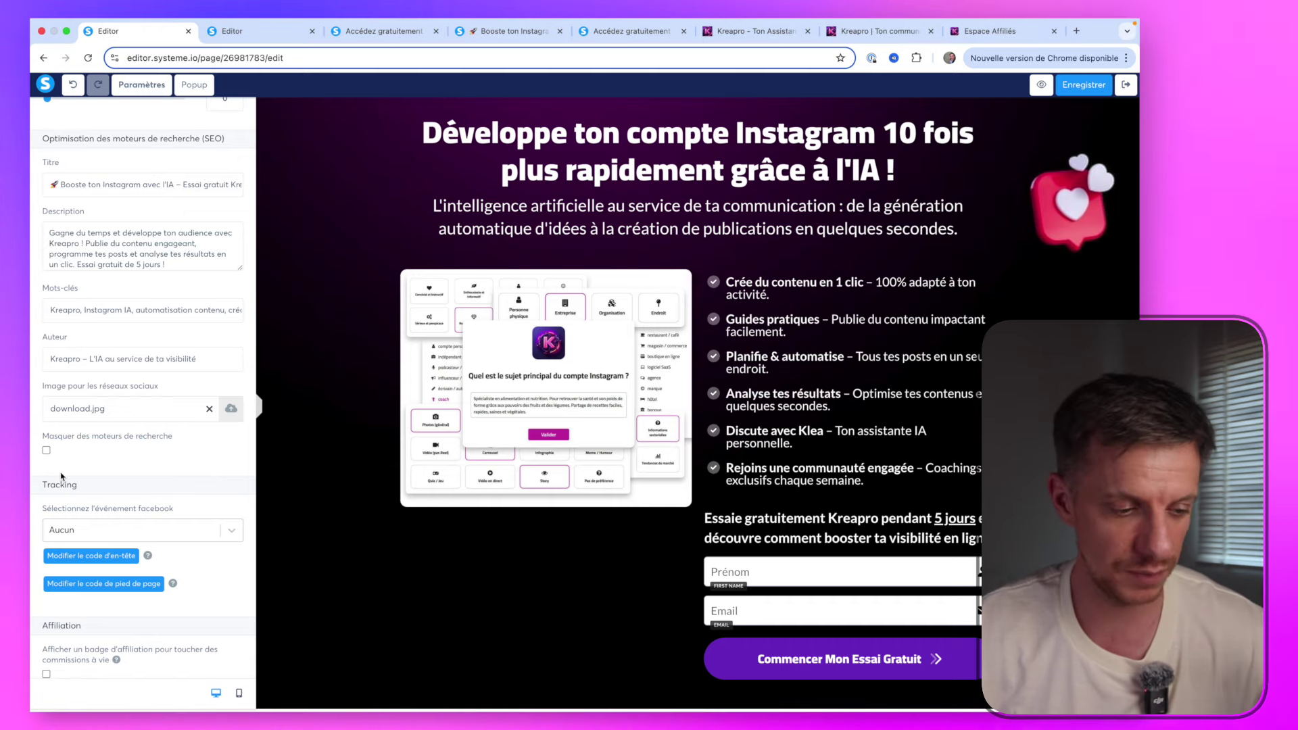
{"action": "left_click", "coordinate": [47, 675]}
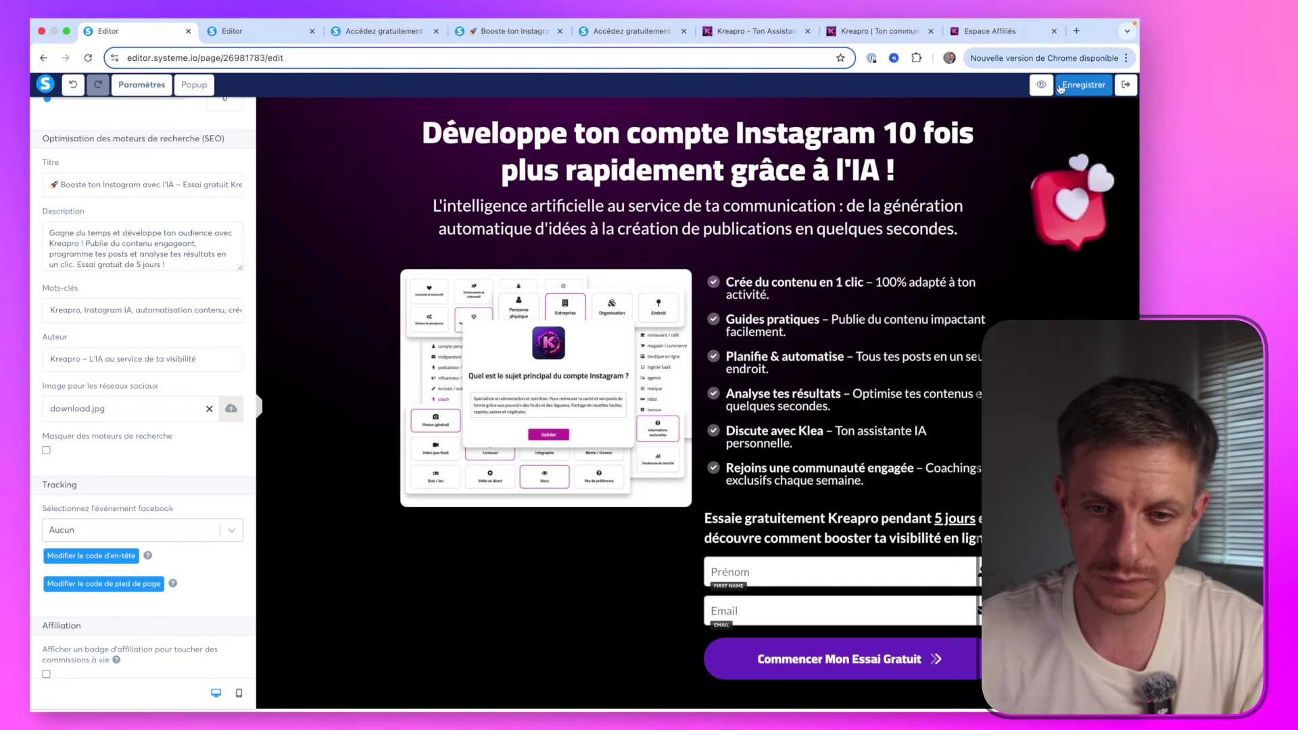
Preview the landing page on desktop and return to the funnel's capture page settings
{"action": "left_click", "coordinate": [1044, 85]}
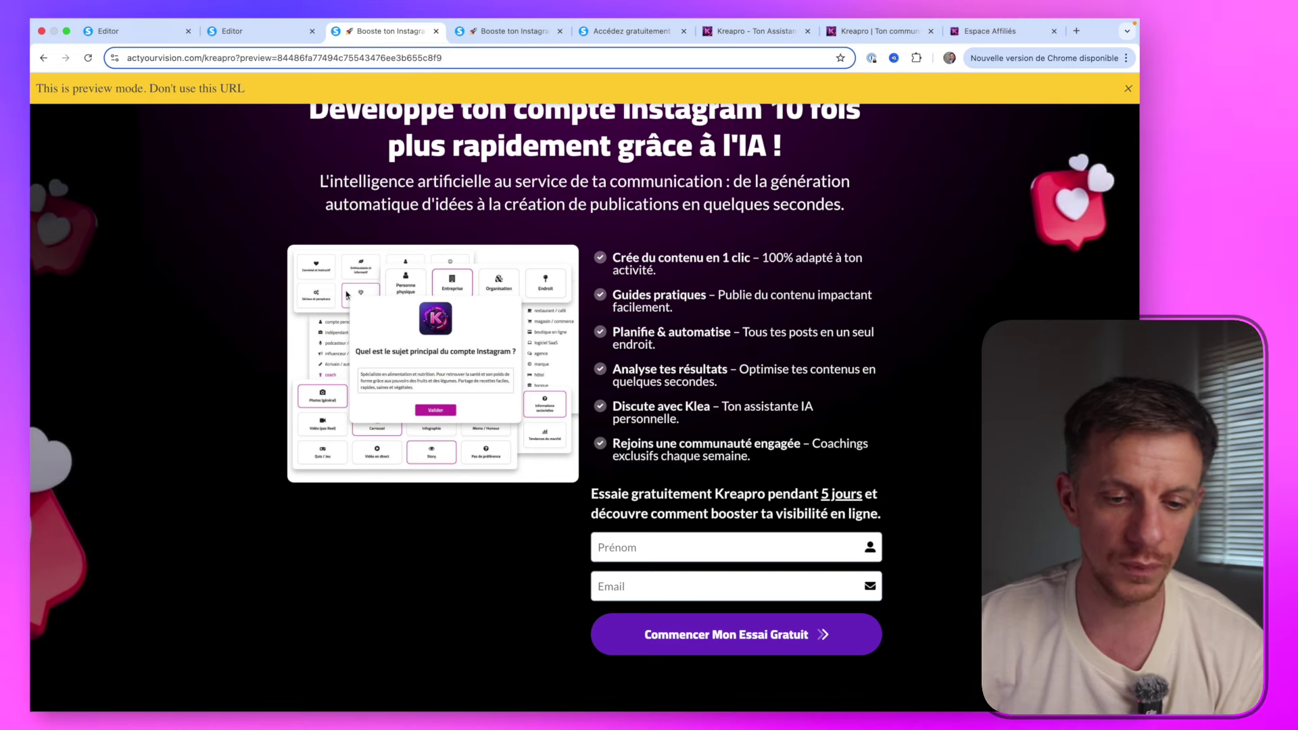
{"action": "left_click", "coordinate": [142, 33]}
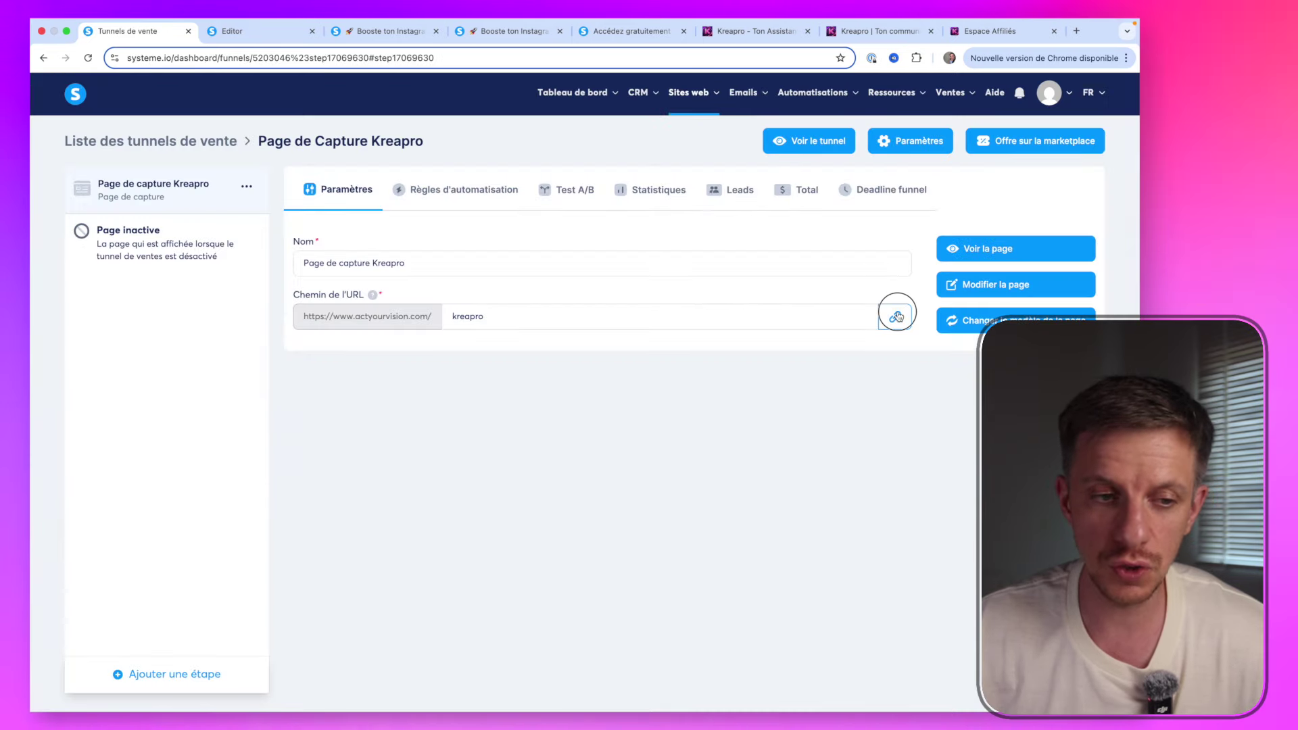
Copy the capture page's public URL and open actyourvision.com/kreapro in a new browser tab
{"action": "left_click", "coordinate": [895, 317]}
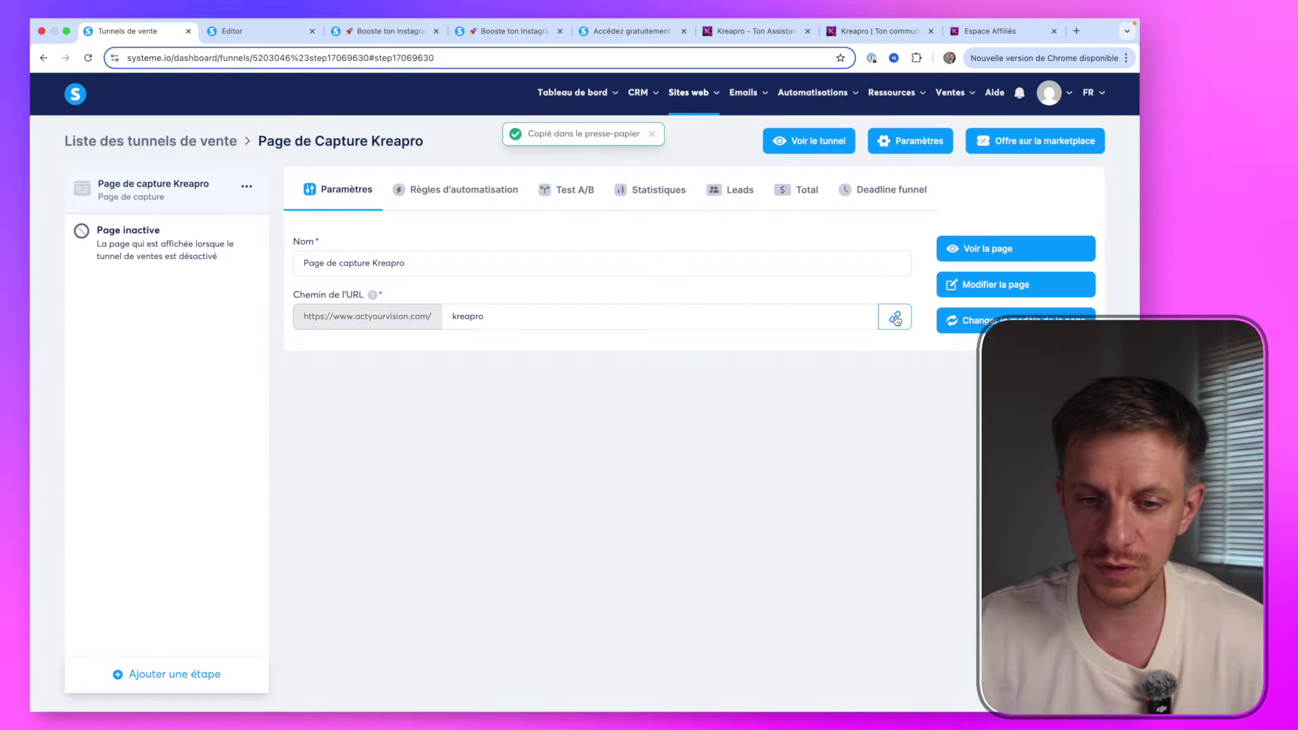
{"action": "left_click", "coordinate": [1077, 31]}
{"action": "key", "text": "super+v"}
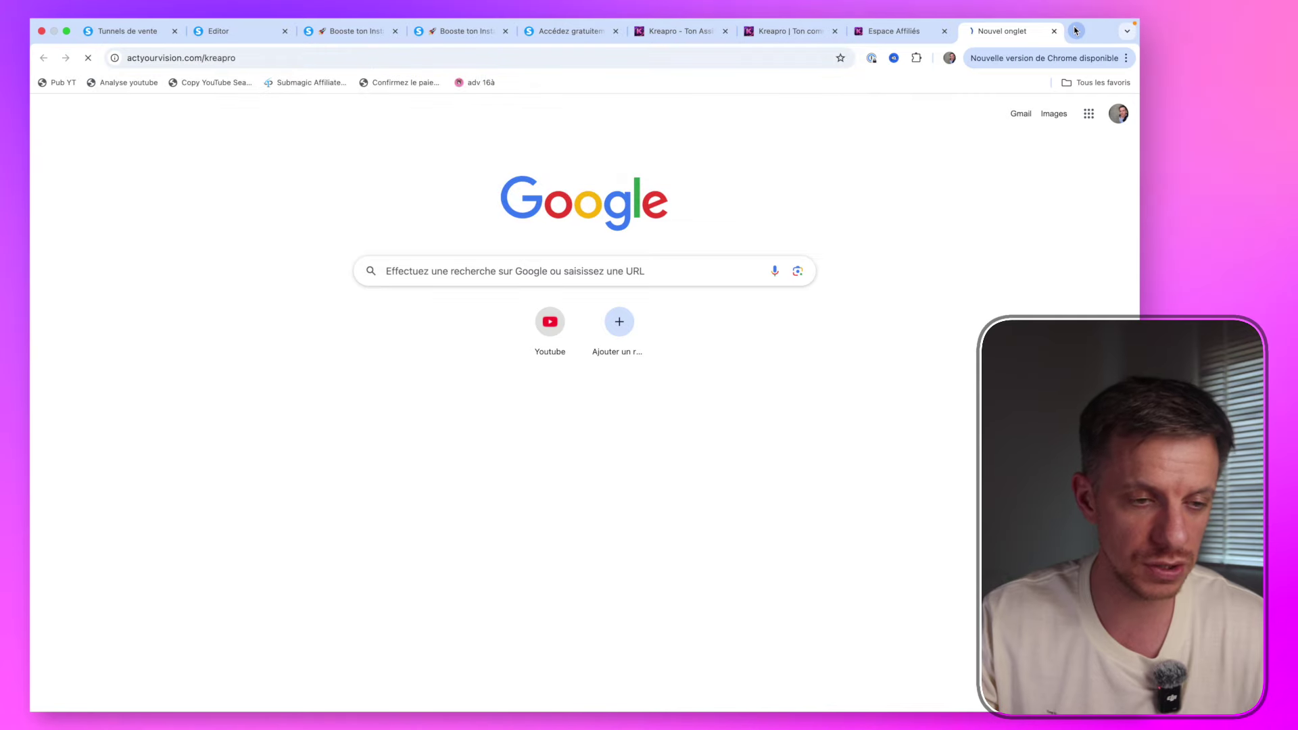
{"action": "key", "text": "Return"}
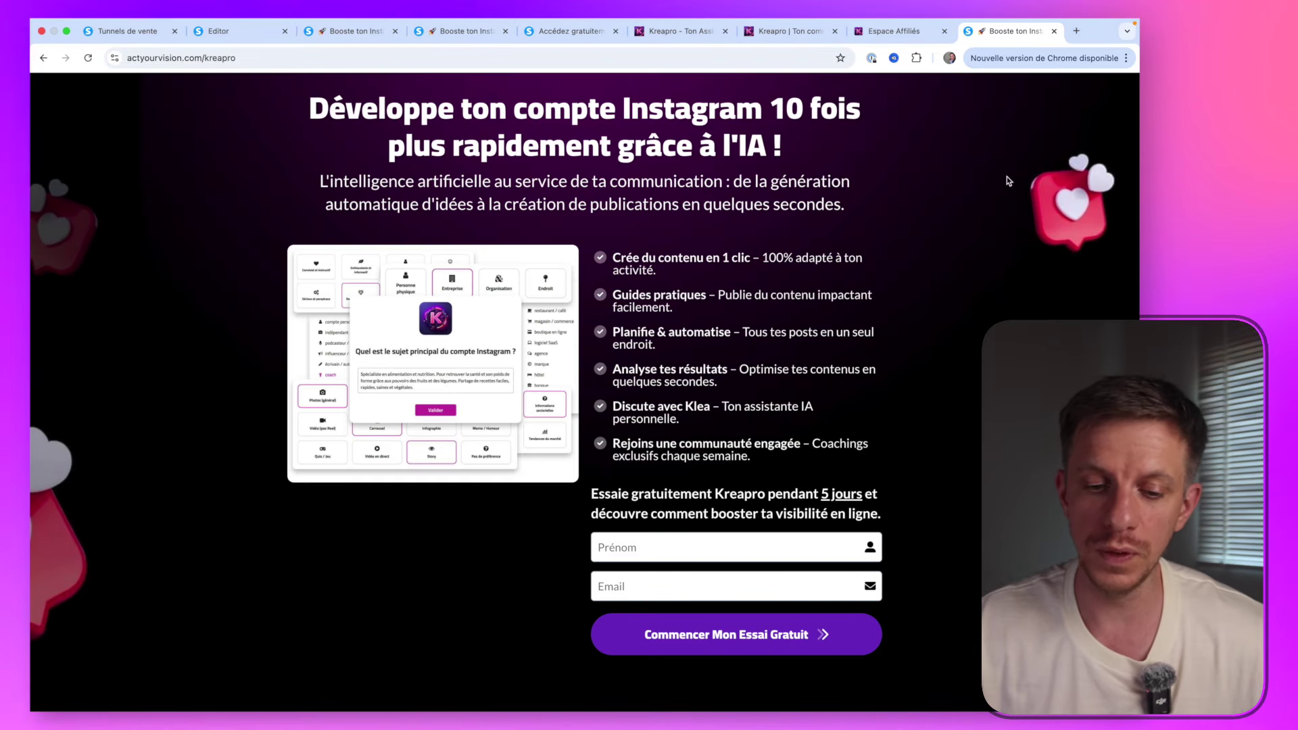
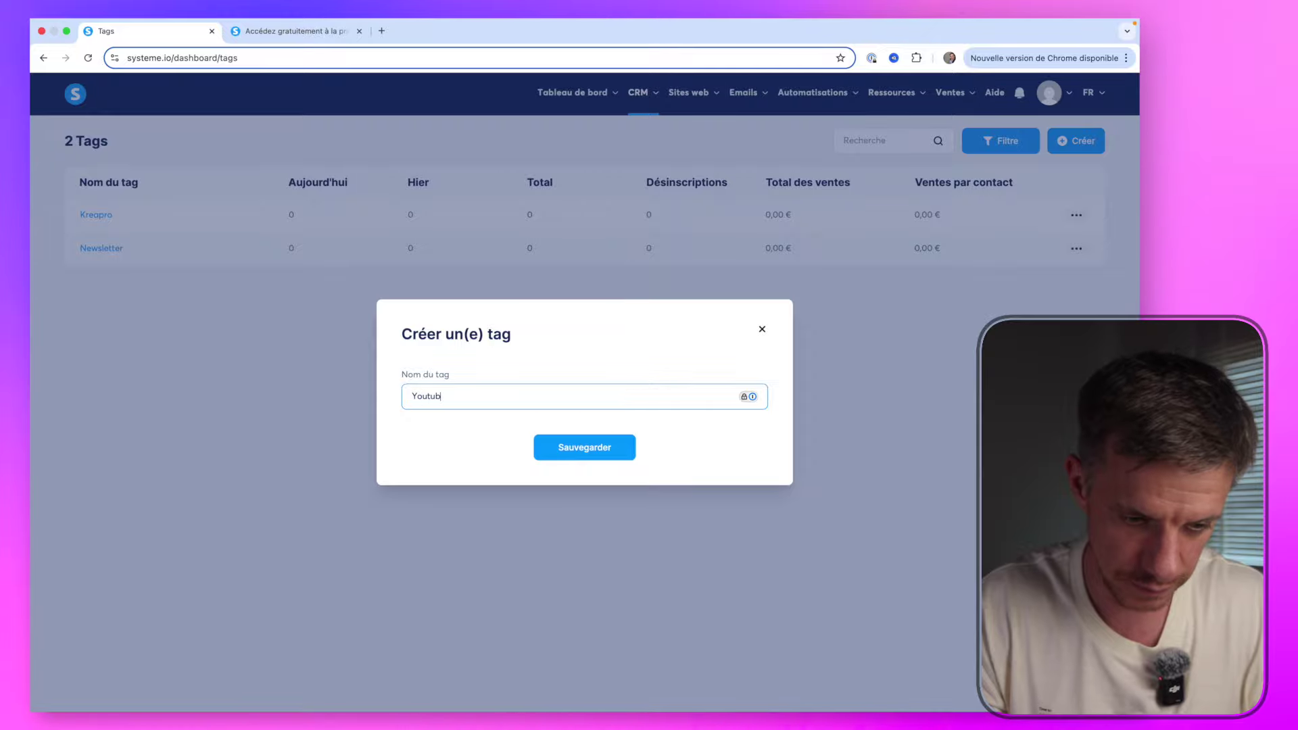
Save the new contact tag named Youtube
{"action": "left_click", "coordinate": [575, 460]}
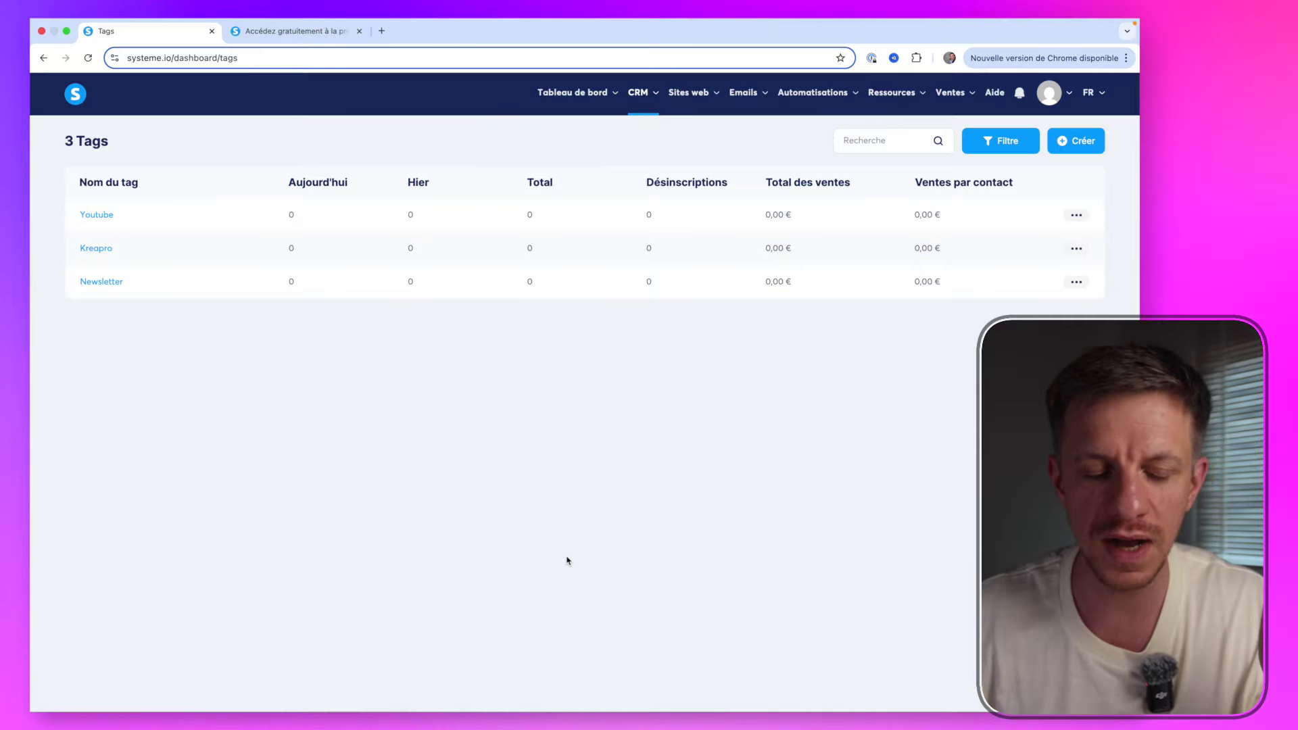
In the Page de Capture Kreapro funnel, start an automation rule triggered by "Inscription sur la page (optin)"
{"action": "mouse_move", "coordinate": [720, 117]}
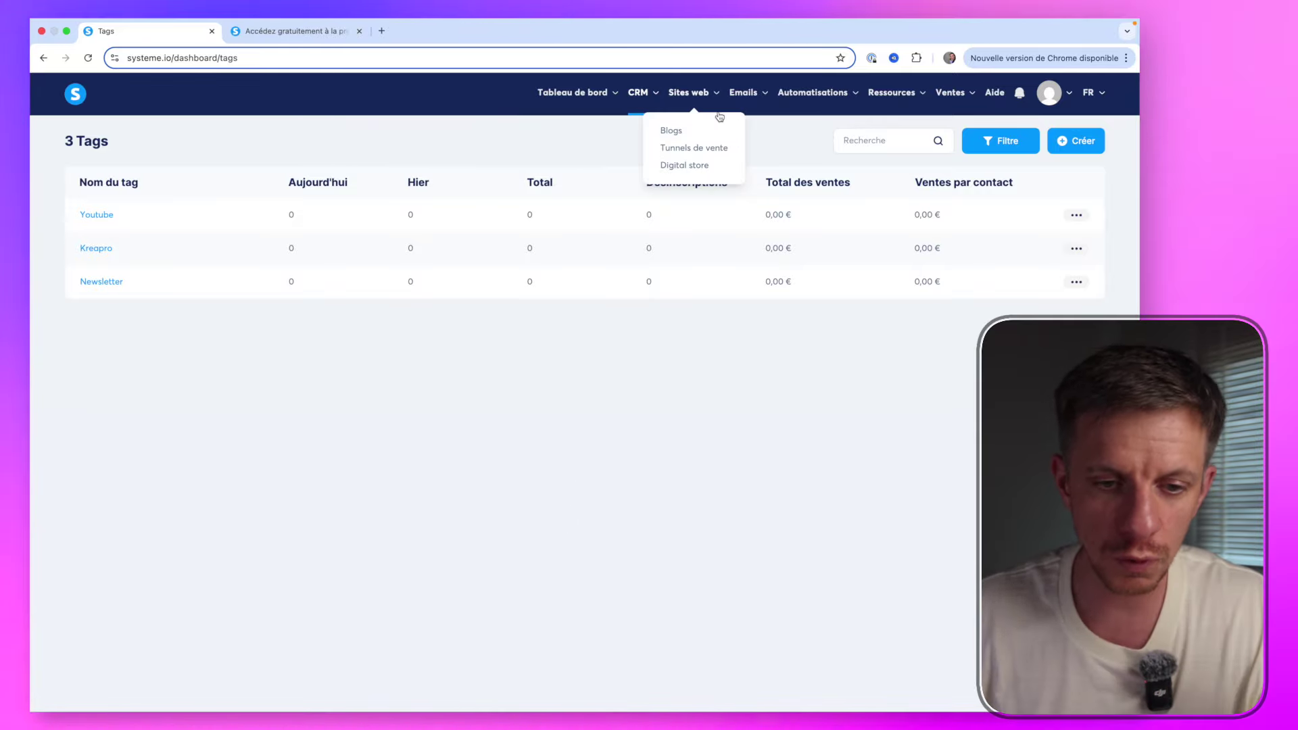
{"action": "left_click", "coordinate": [695, 150]}
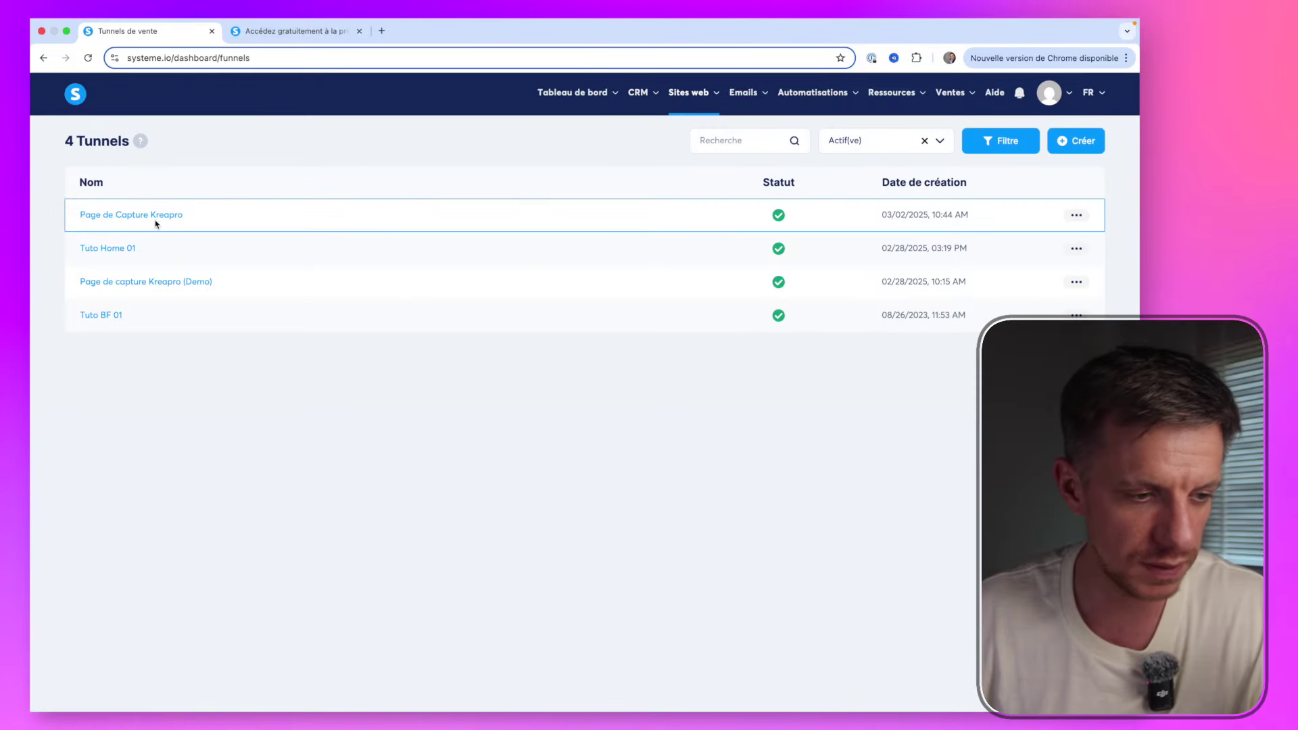
{"action": "left_click", "coordinate": [139, 217]}
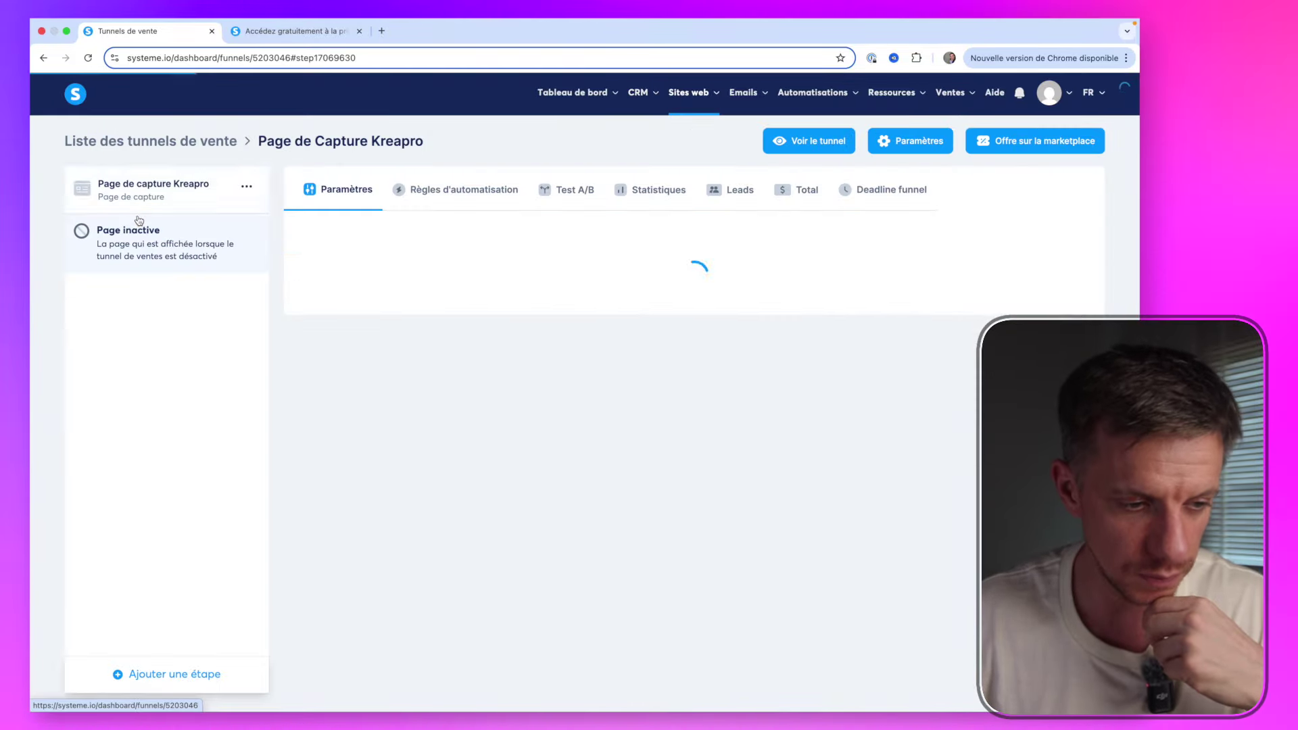
{"action": "left_click", "coordinate": [447, 198]}
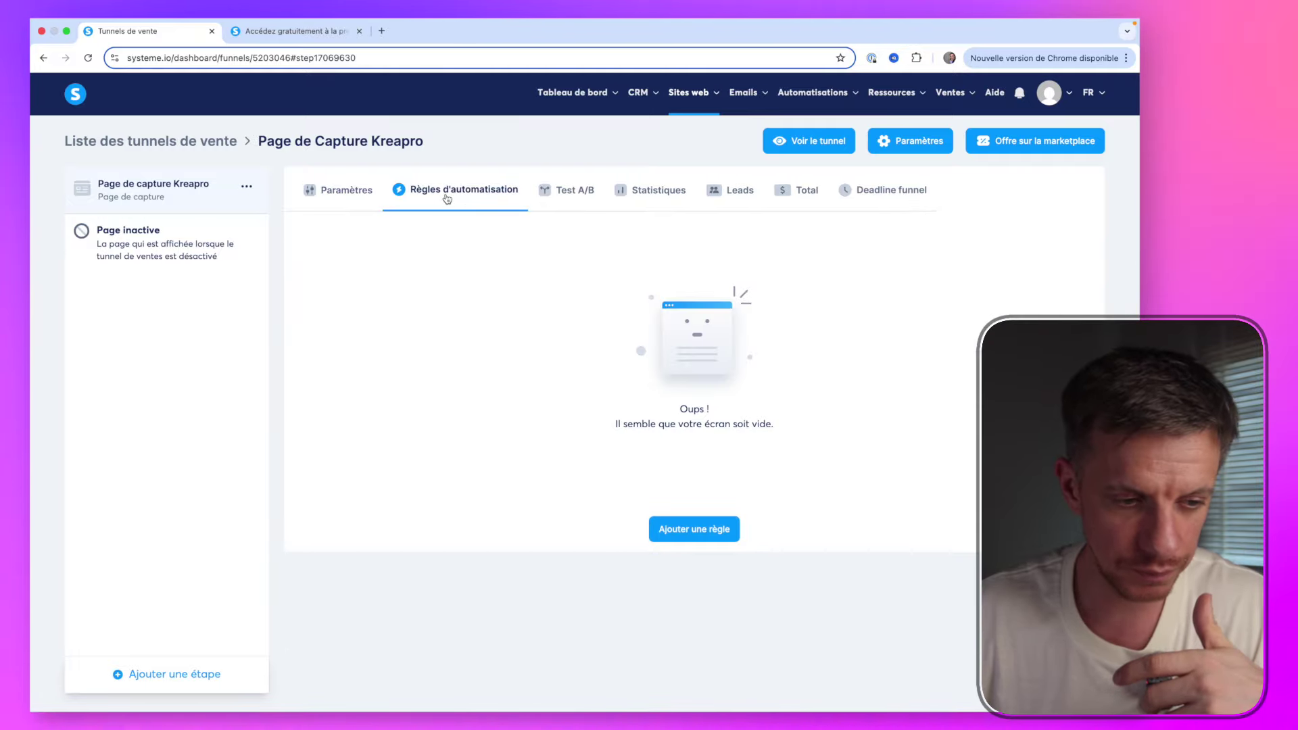
{"action": "left_click", "coordinate": [679, 529]}
{"action": "left_click", "coordinate": [525, 241]}
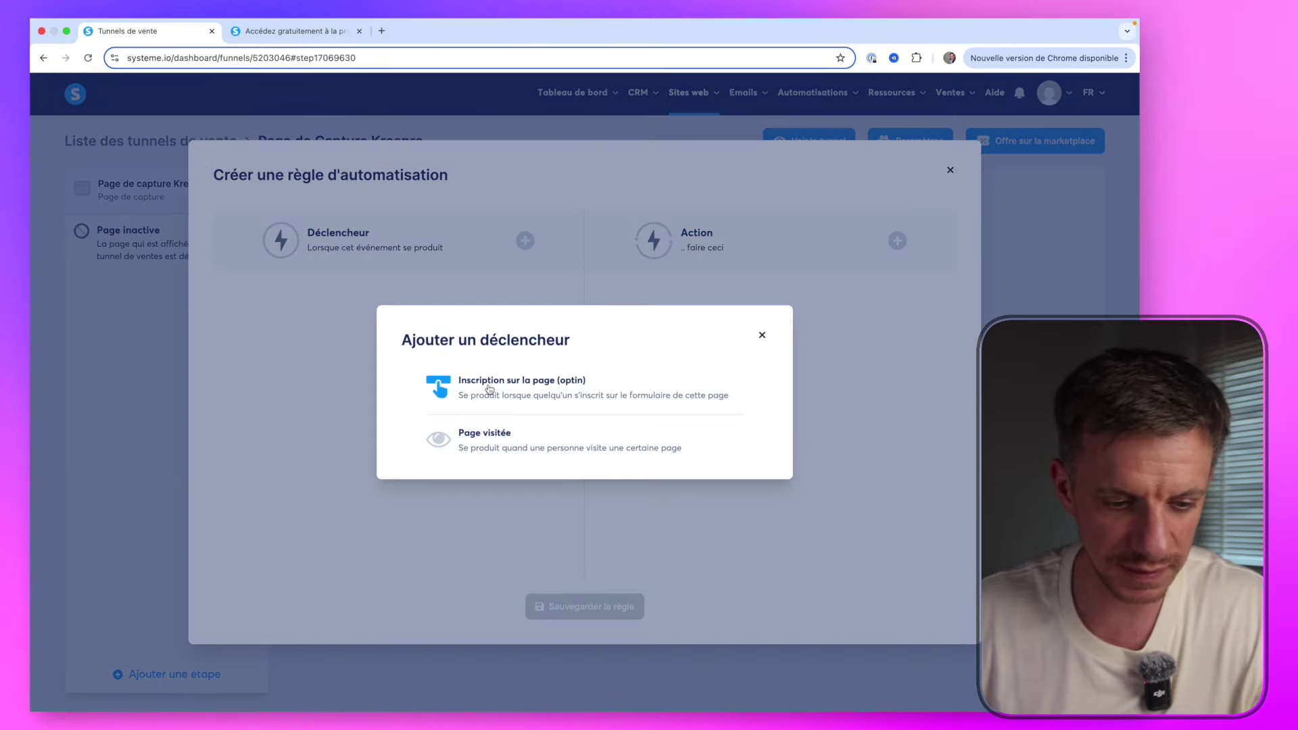
{"action": "left_click", "coordinate": [509, 390]}
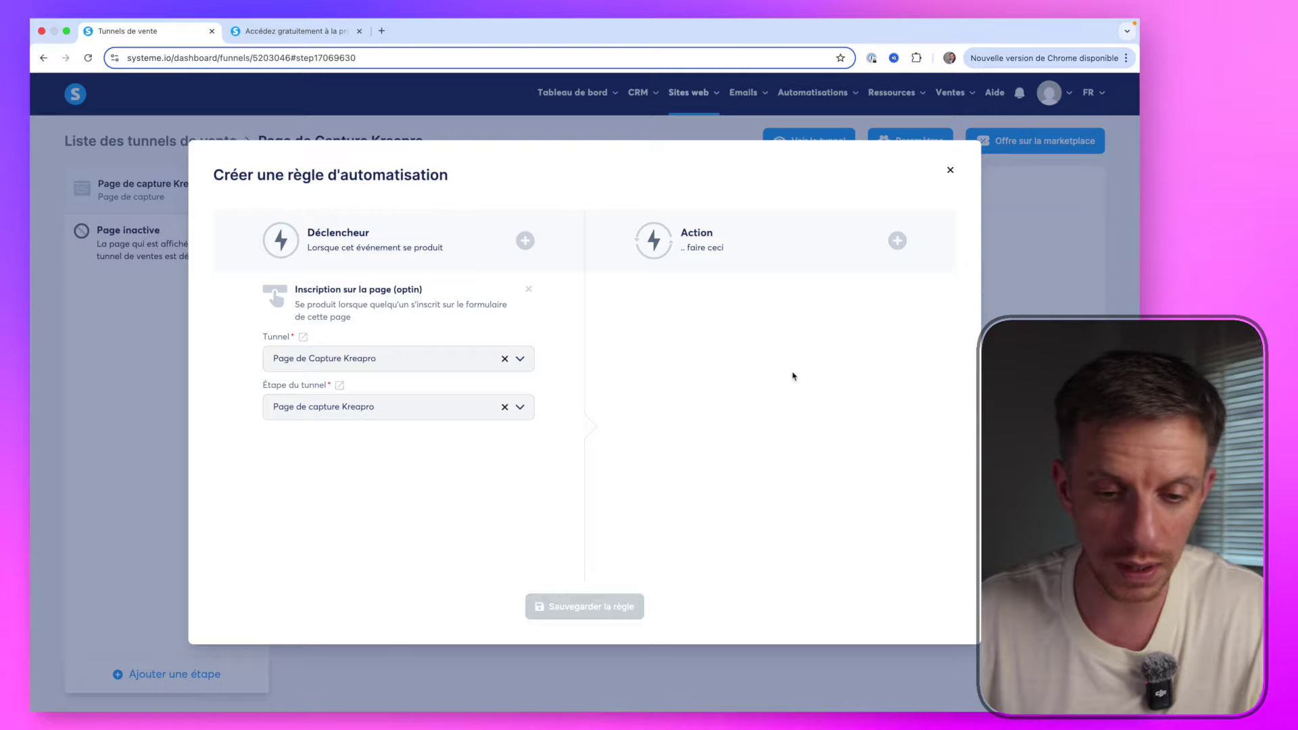
Add two "Ajouter un tag" actions to the rule, one for Youtube and one for Kreapro, and save the rule
{"action": "left_click", "coordinate": [892, 247]}
{"action": "left_click", "coordinate": [466, 294]}
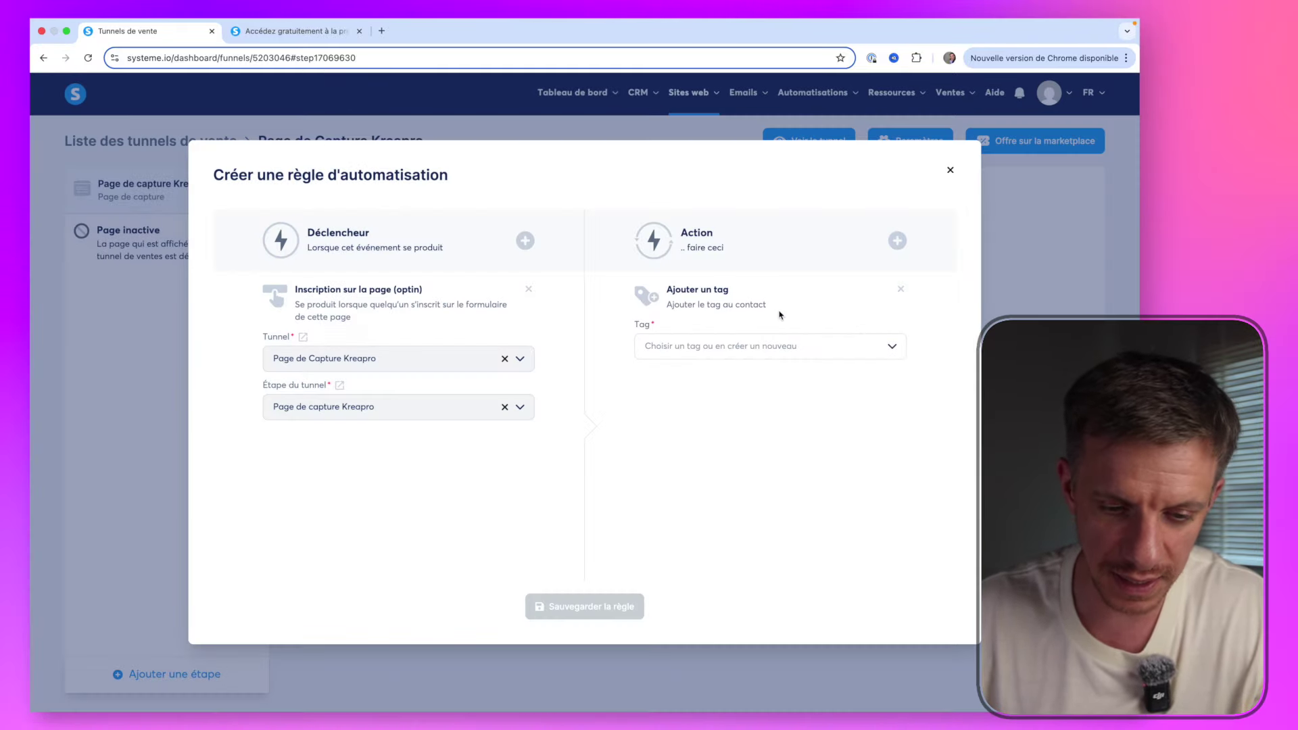
{"action": "left_click", "coordinate": [777, 341]}
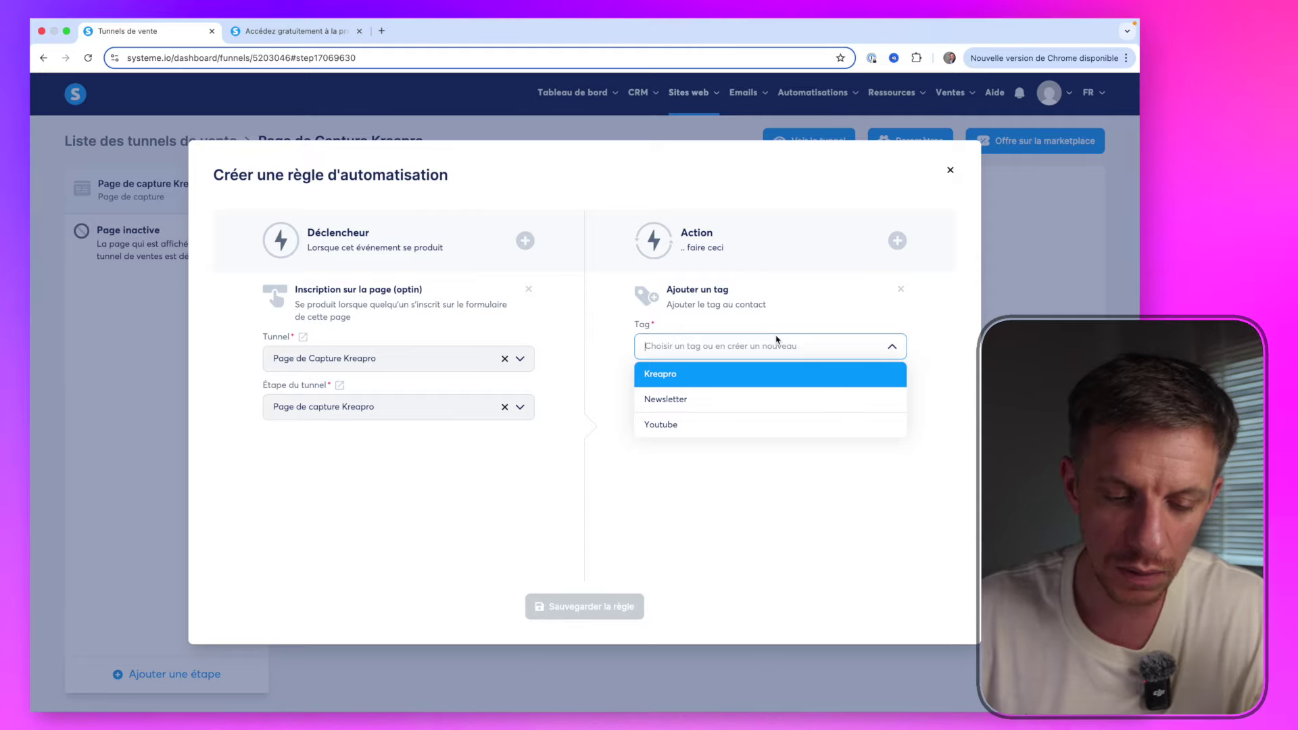
{"action": "left_click", "coordinate": [683, 429]}
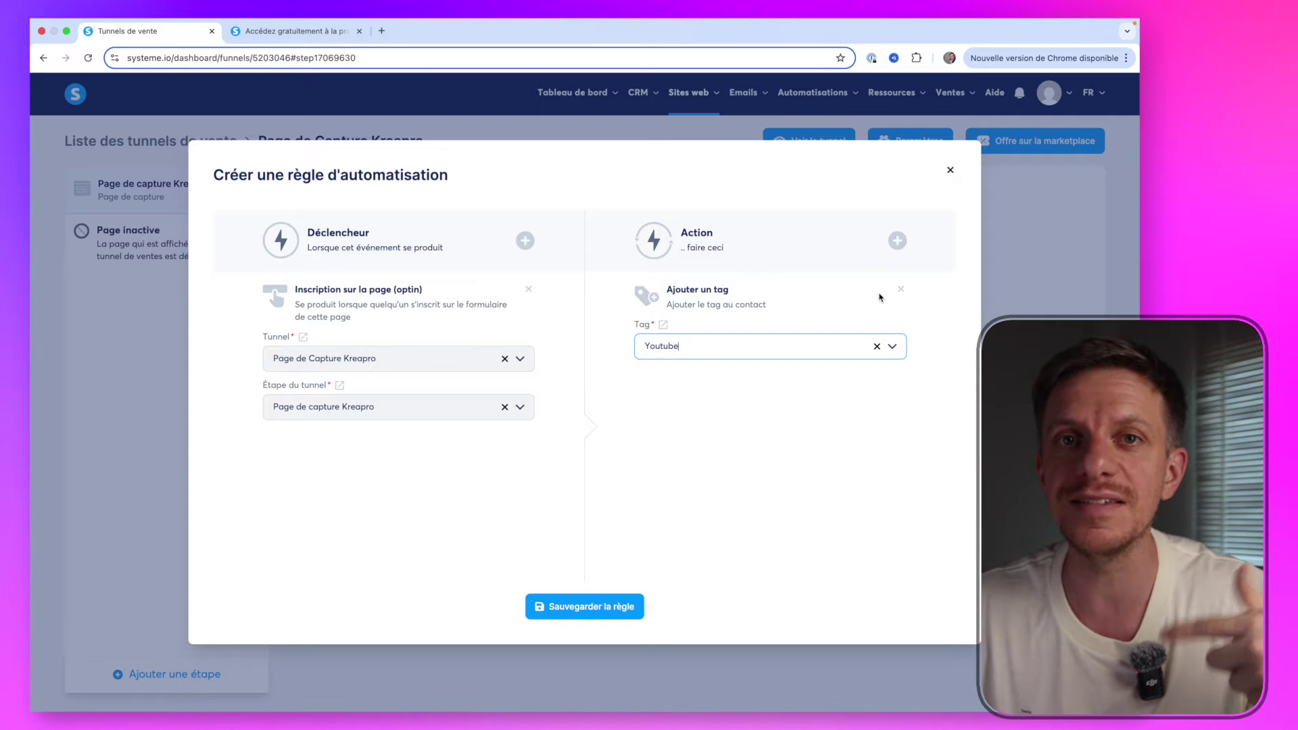
{"action": "left_click", "coordinate": [897, 242]}
{"action": "left_click", "coordinate": [517, 294]}
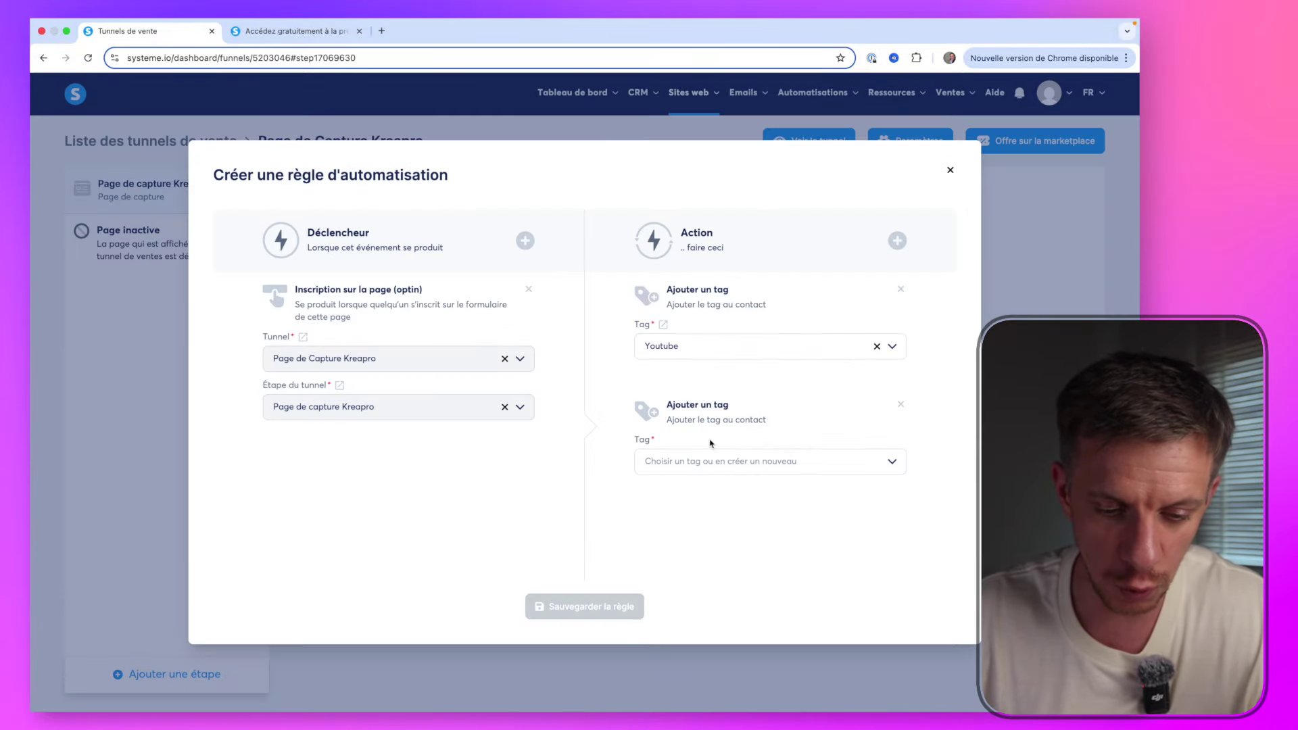
{"action": "left_click", "coordinate": [709, 458]}
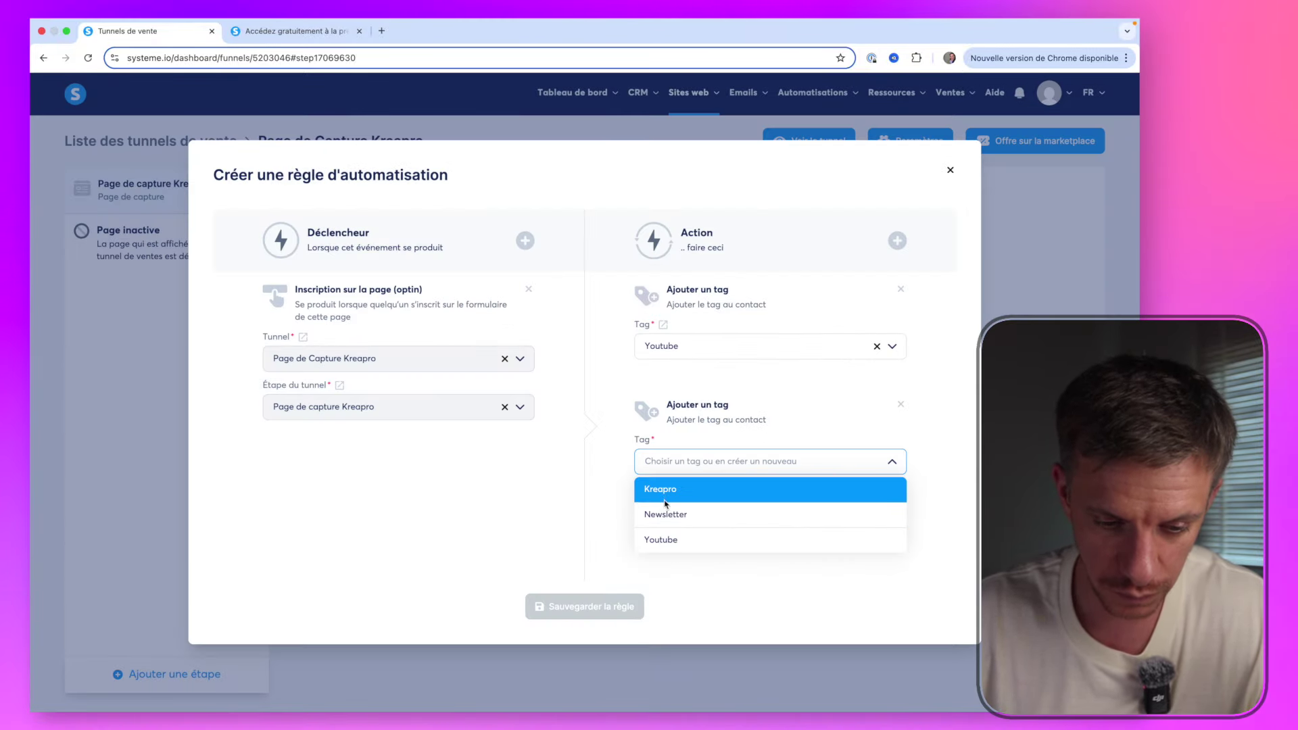
{"action": "left_click", "coordinate": [662, 488]}
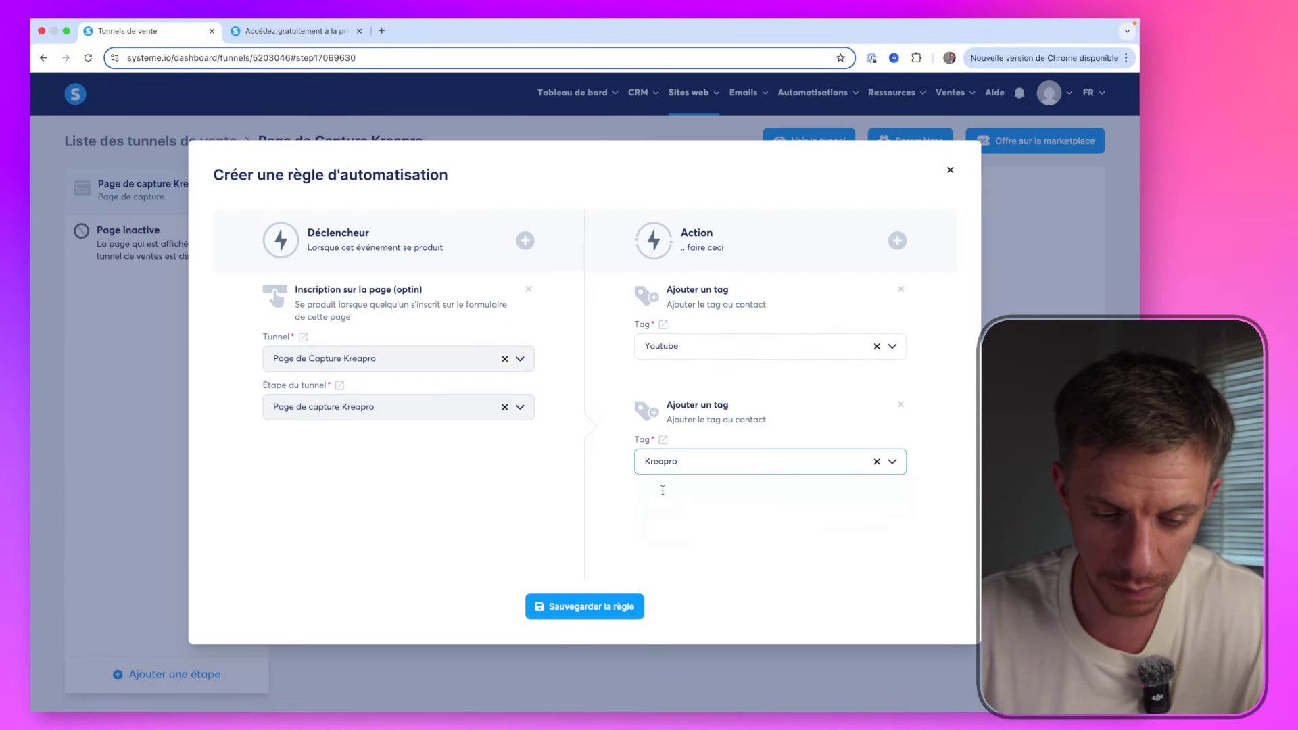
{"action": "left_click", "coordinate": [595, 607]}
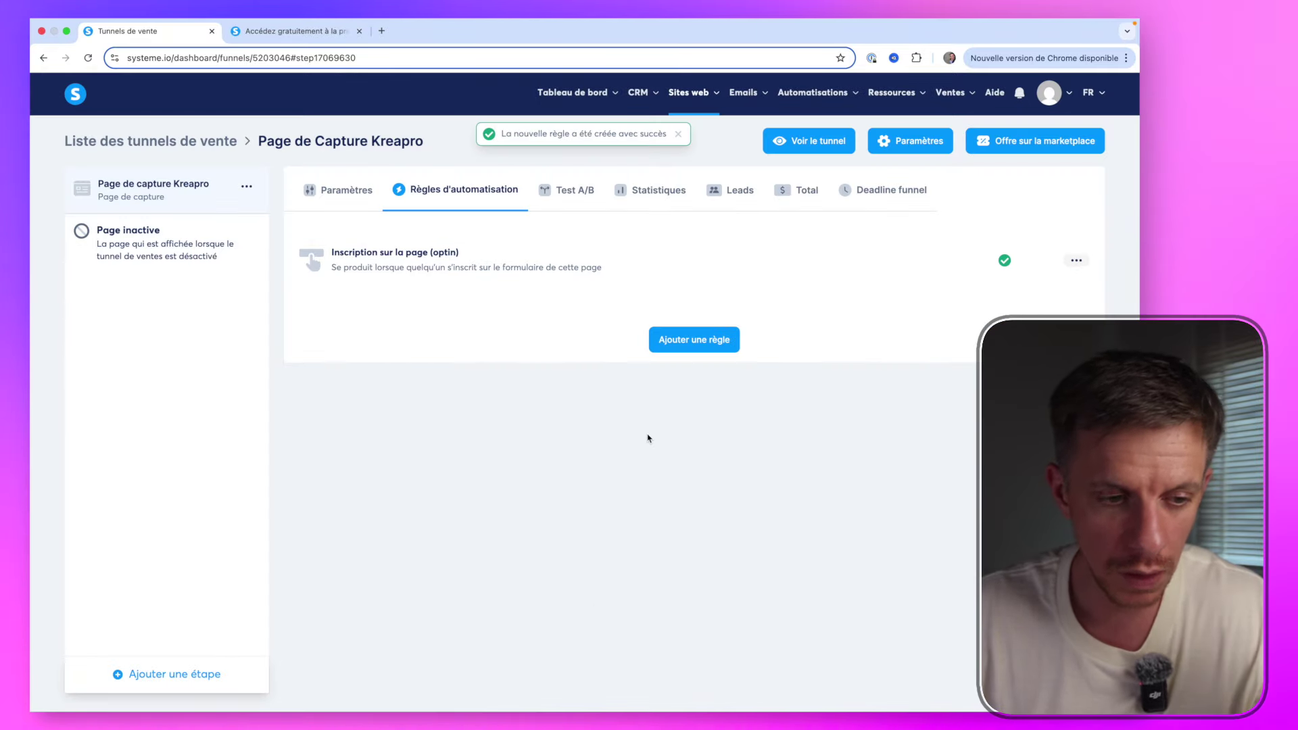
Rename the capture page step as "Page de capture Kreapro (Youtube)" in its settings
{"action": "left_click", "coordinate": [338, 204]}
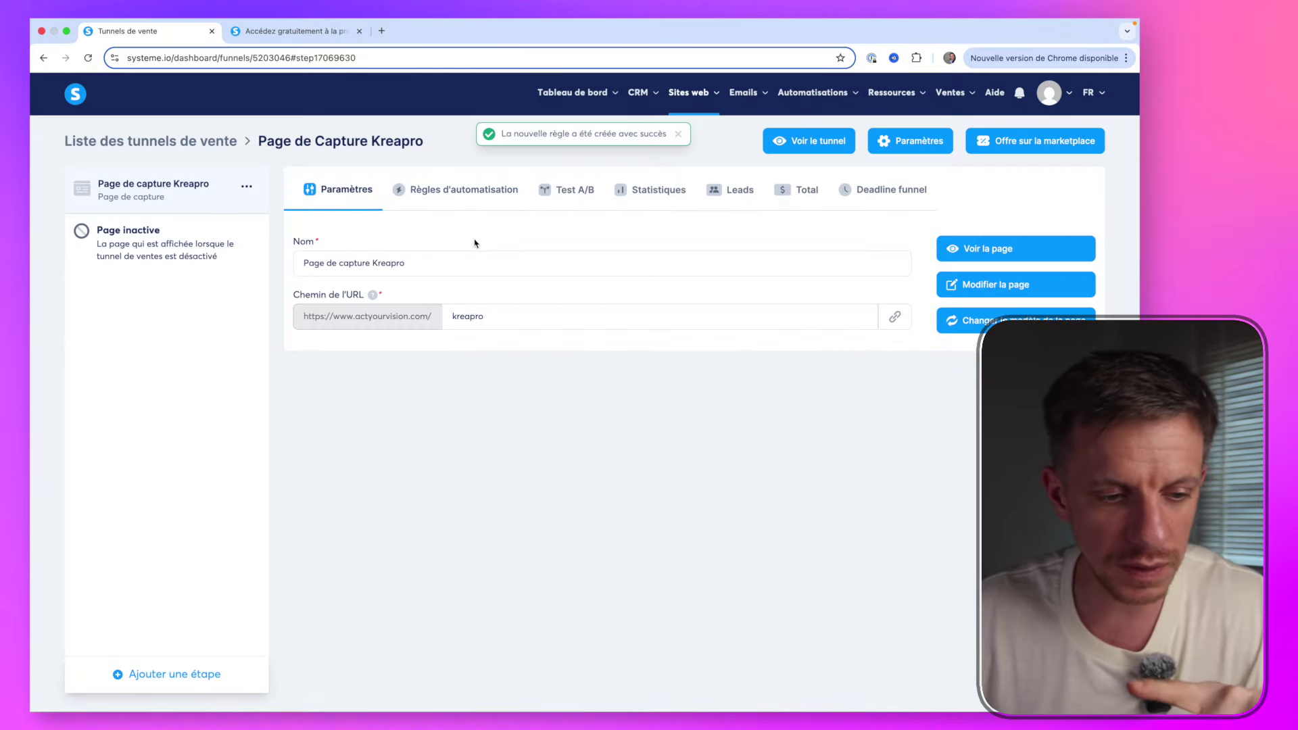
{"action": "left_click", "coordinate": [464, 265]}
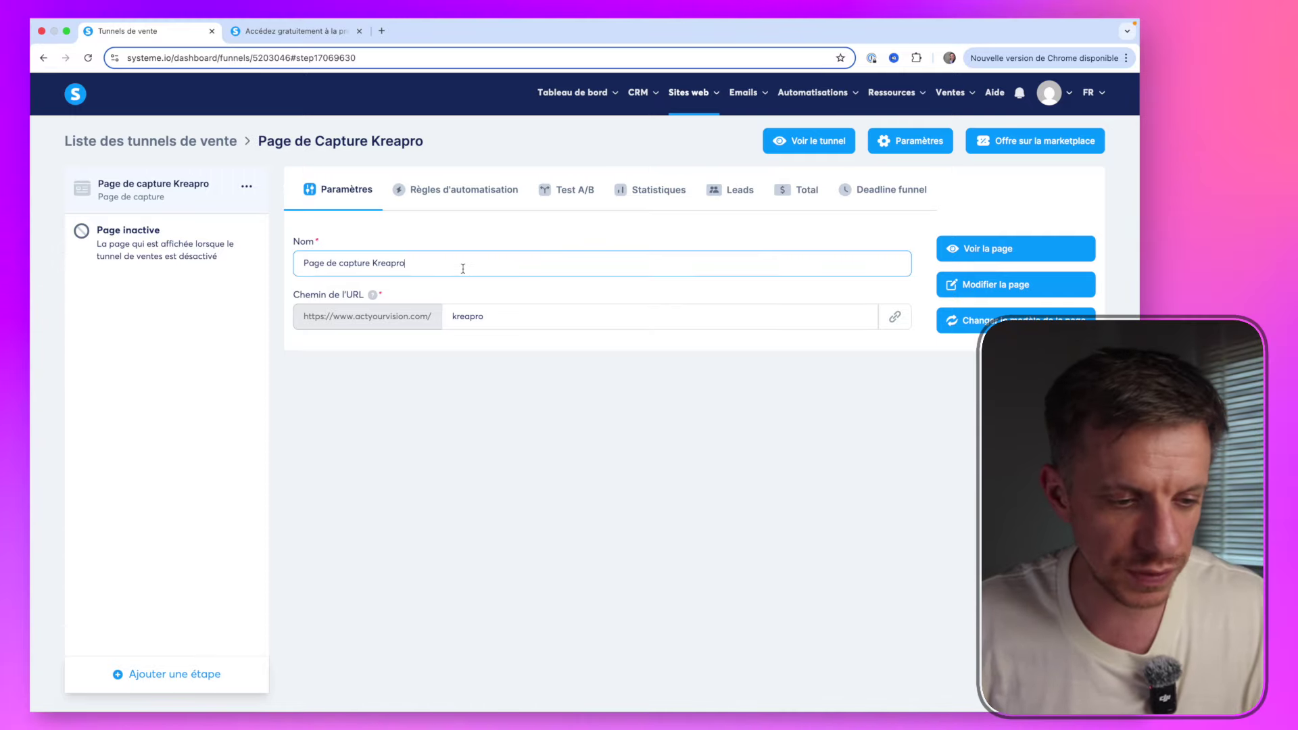
{"action": "type", "text": "(Y"}
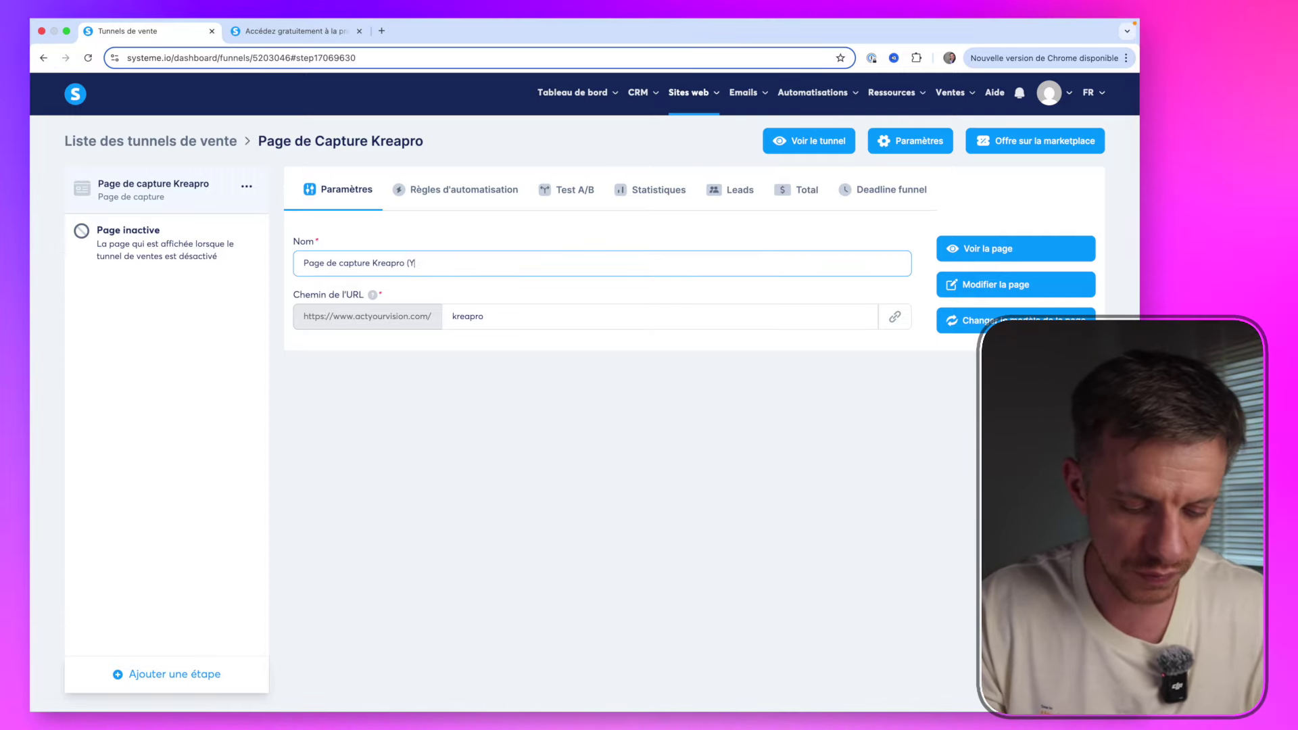
{"action": "type", "text": "outube)"}
{"action": "left_click", "coordinate": [513, 368]}
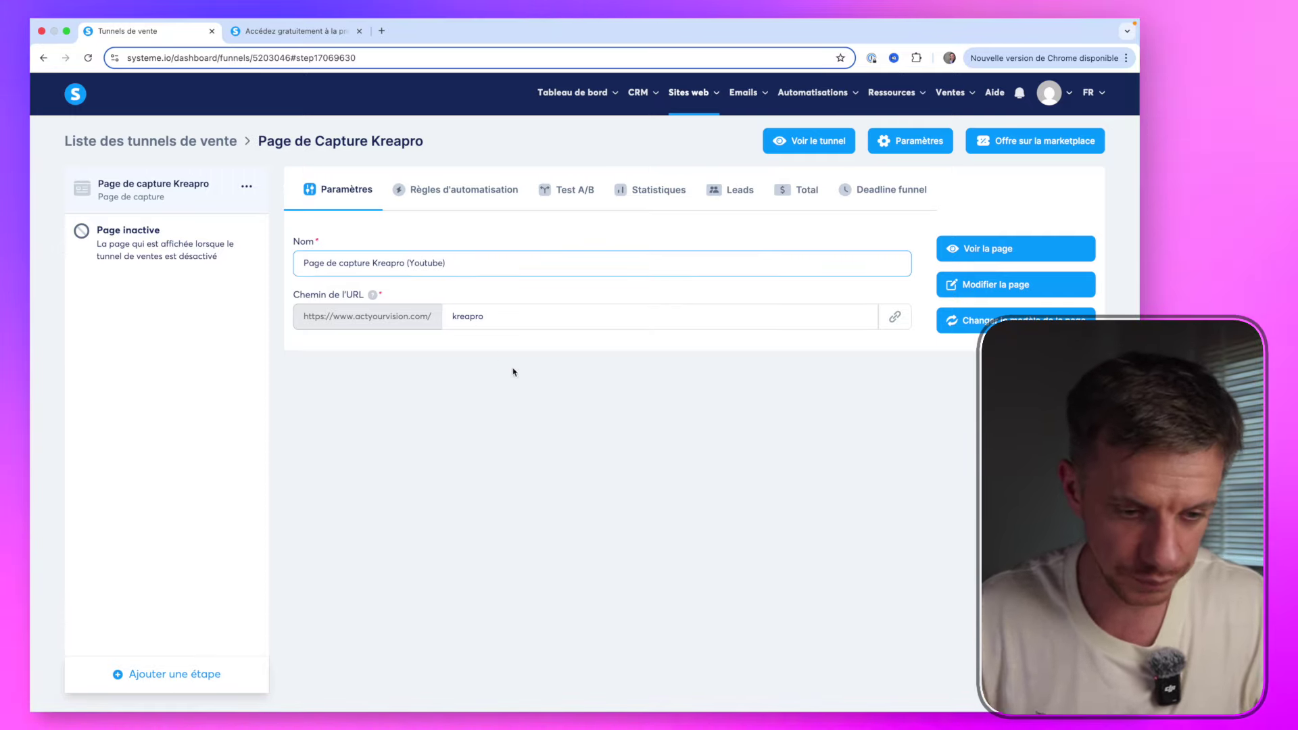
Duplicate the Youtube capture page step and name the copy "Page de capture Kreapro (Instagram)"
{"action": "left_click", "coordinate": [247, 187]}
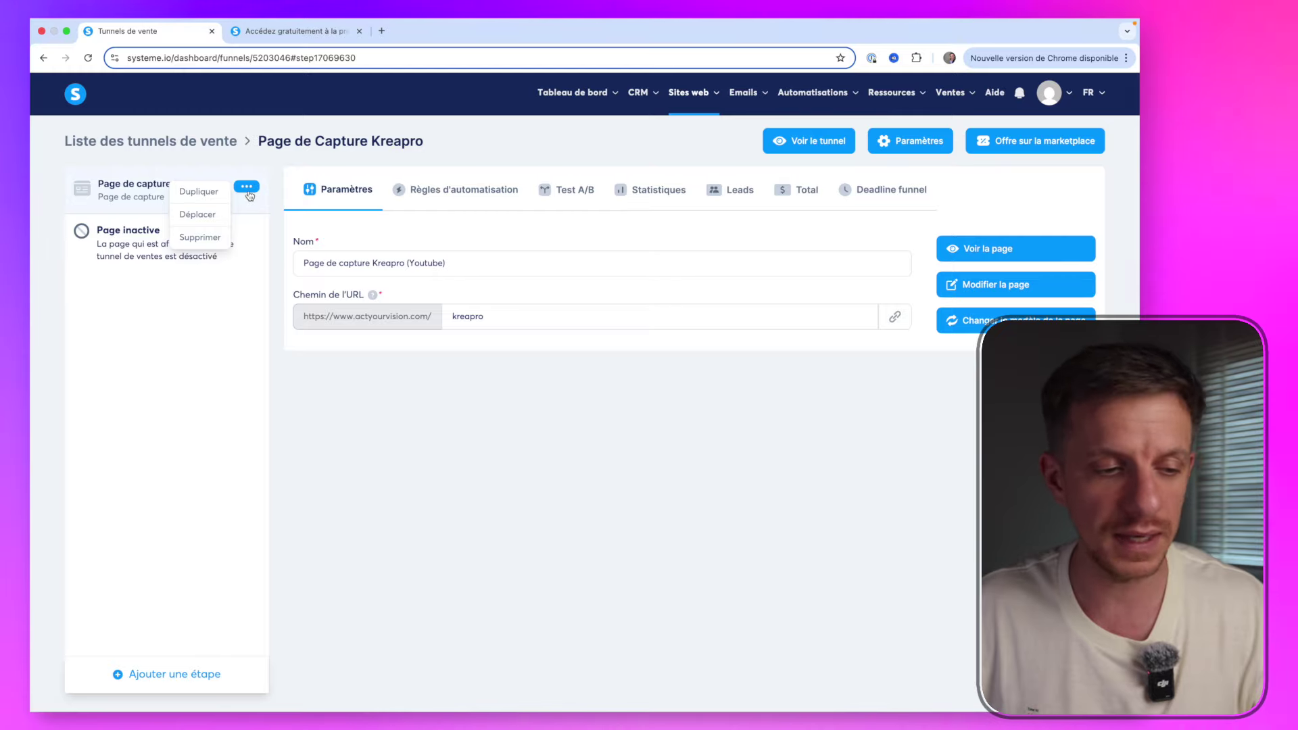
{"action": "mouse_move", "coordinate": [246, 188]}
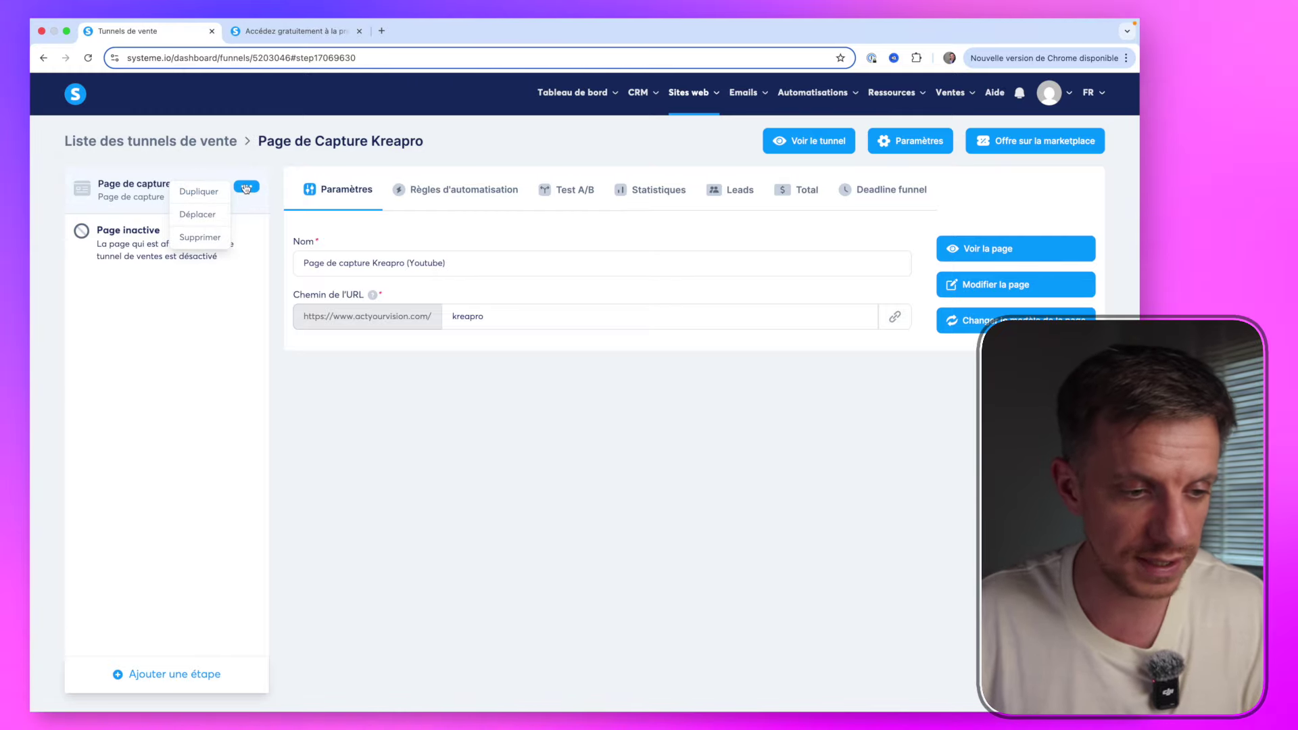
{"action": "left_click", "coordinate": [198, 192]}
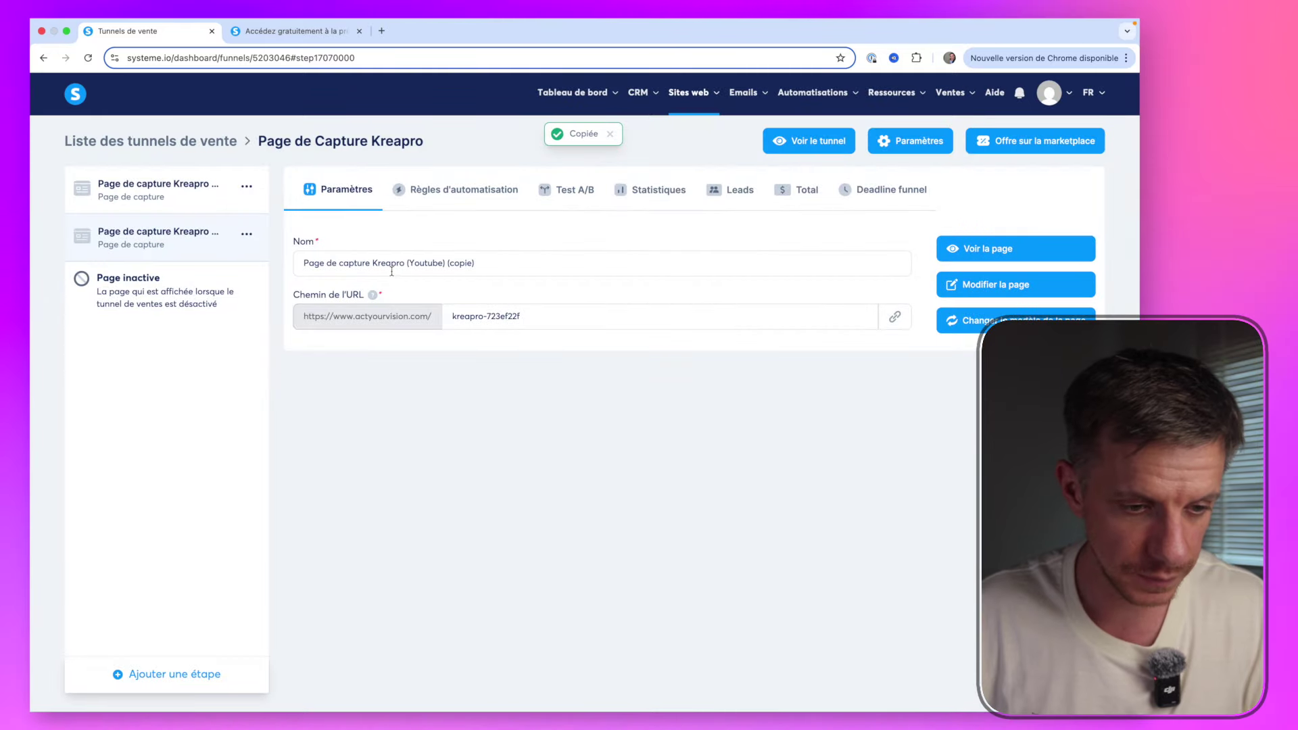
{"action": "left_click_drag", "start_coordinate": [408, 264], "coordinate": [493, 262]}
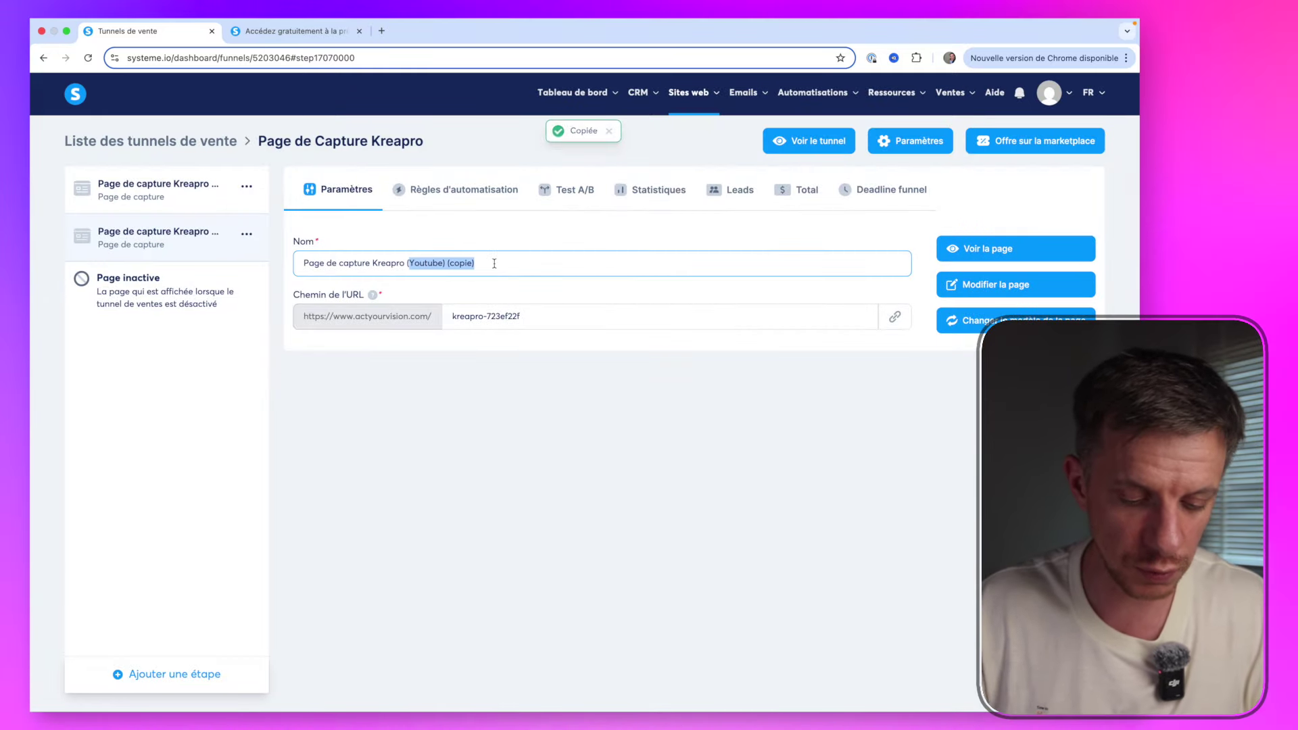
{"action": "type", "text": "(Instagra"}
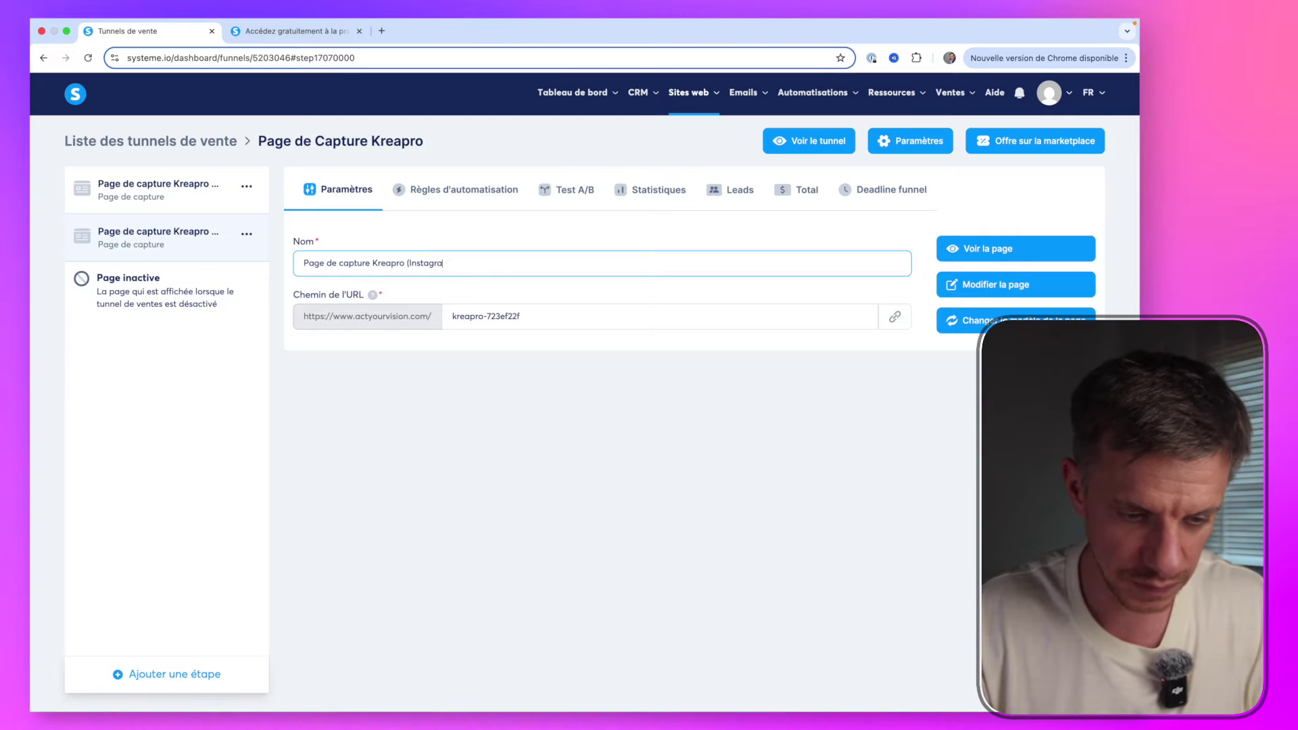
{"action": "type", "text": "m)"}
{"action": "left_click", "coordinate": [638, 409]}
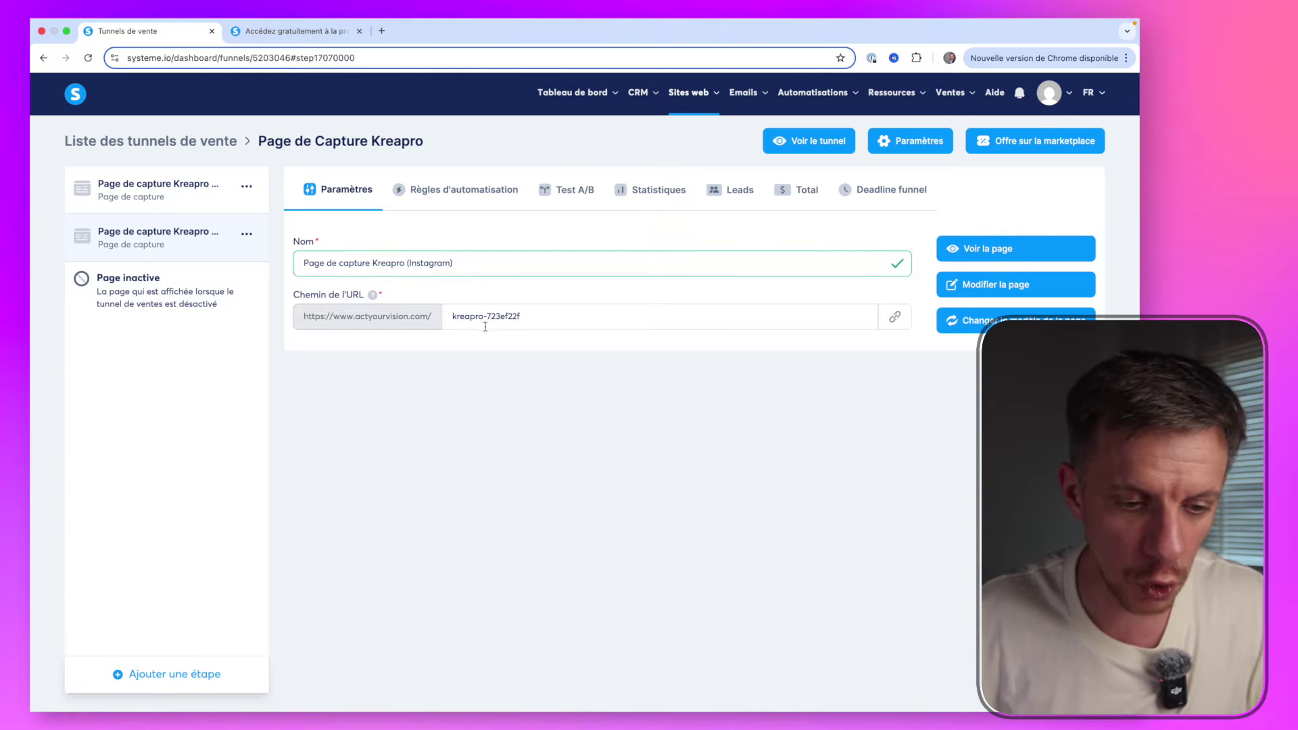
Set the Instagram copy's URL path to ig-kreapro and open its automation rules
{"action": "double_click", "coordinate": [485, 320]}
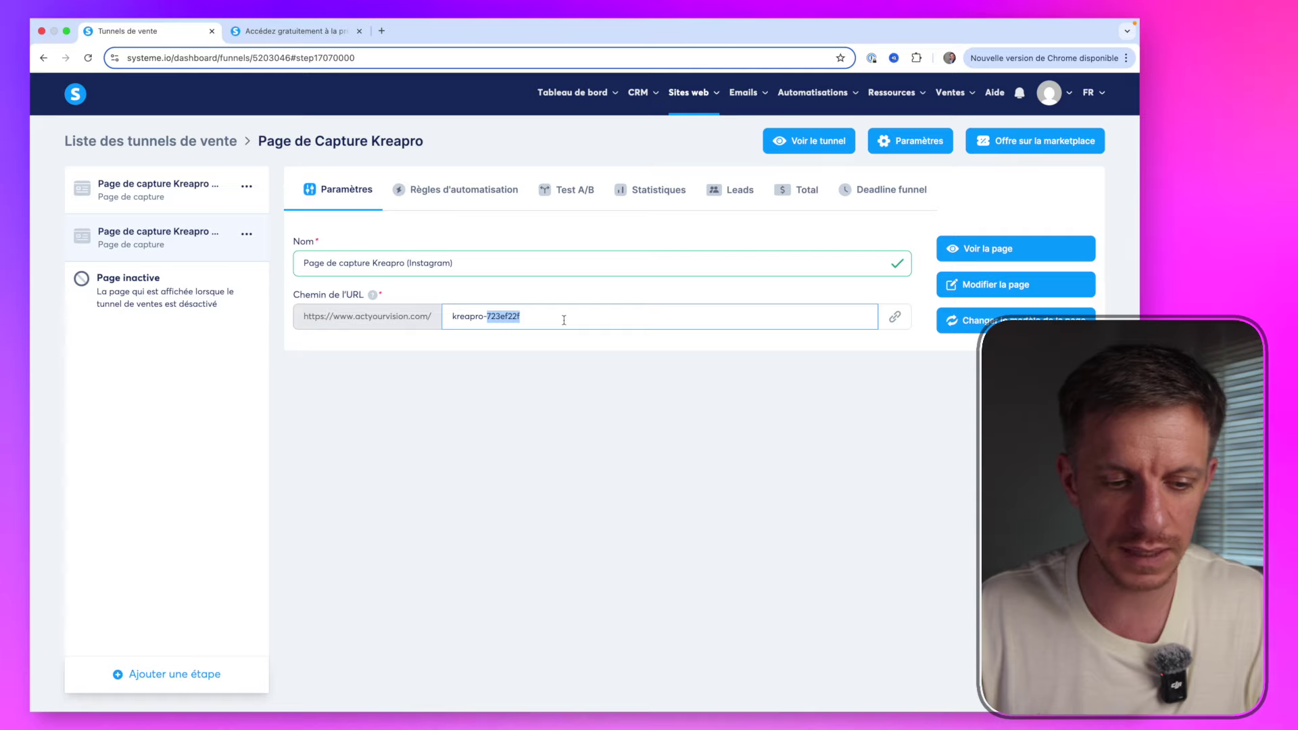
{"action": "type", "text": "ig"}
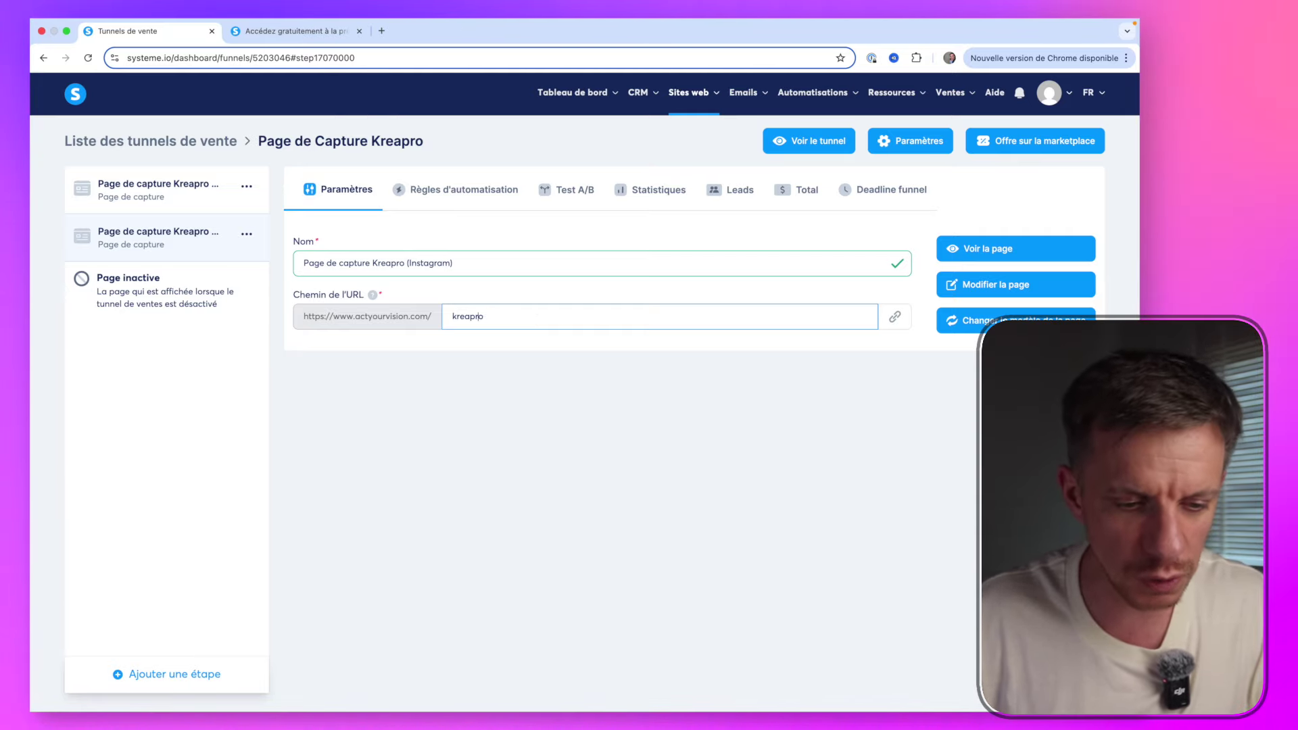
{"action": "type", "text": "ig-"}
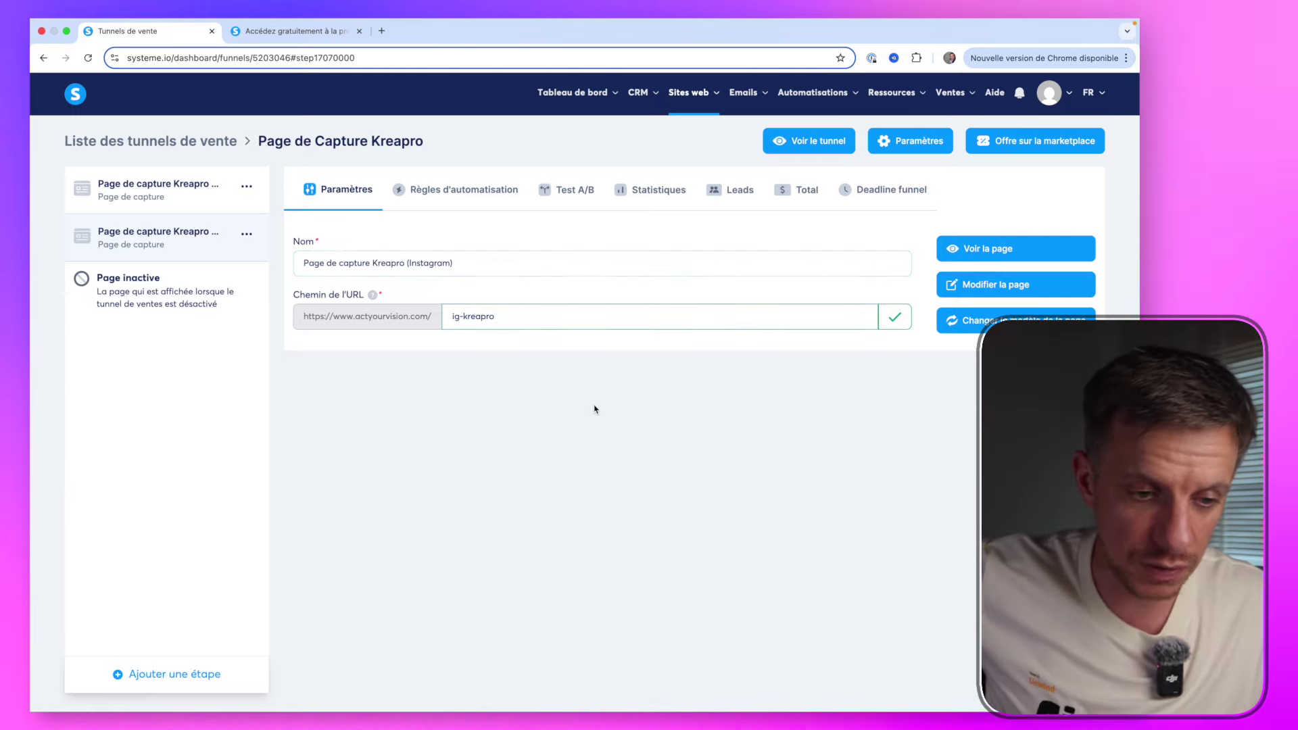
{"action": "left_click", "coordinate": [436, 194]}
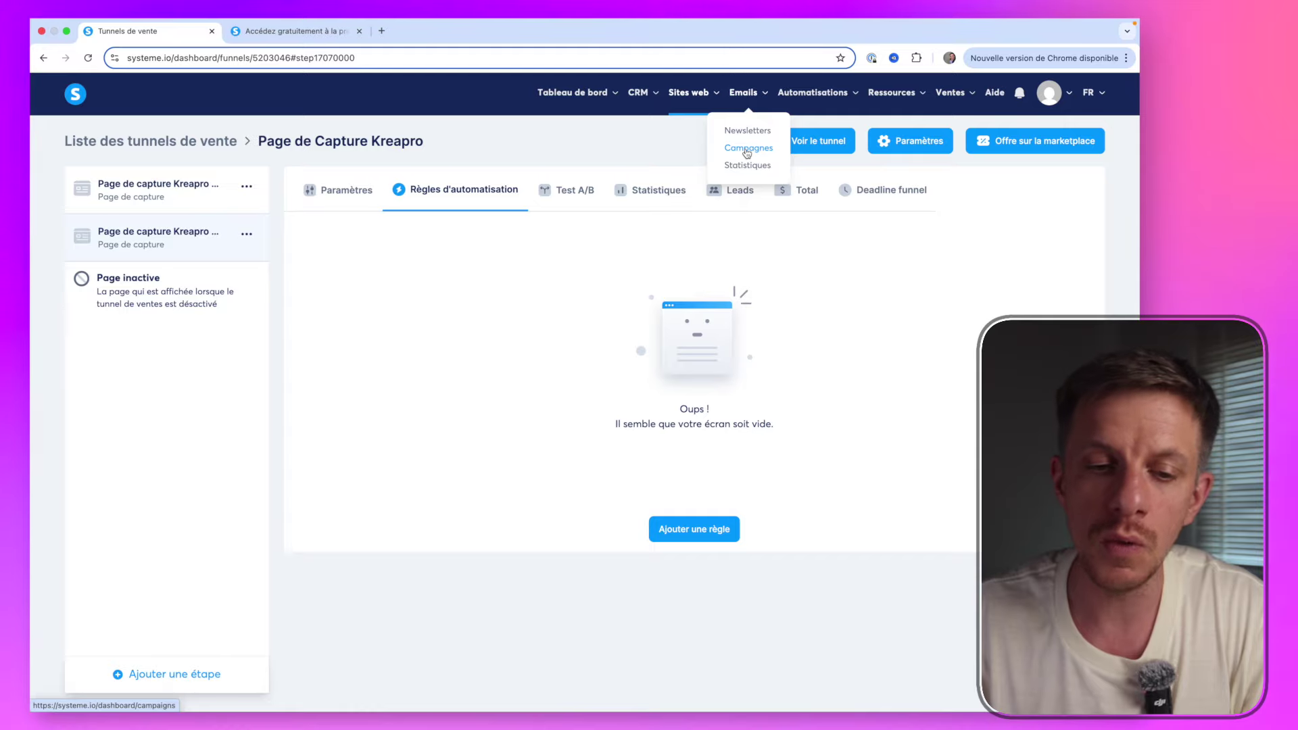
Start a new email campaign and name it "Campagne Kreapro (7 jours)"
{"action": "left_click", "coordinate": [747, 152]}
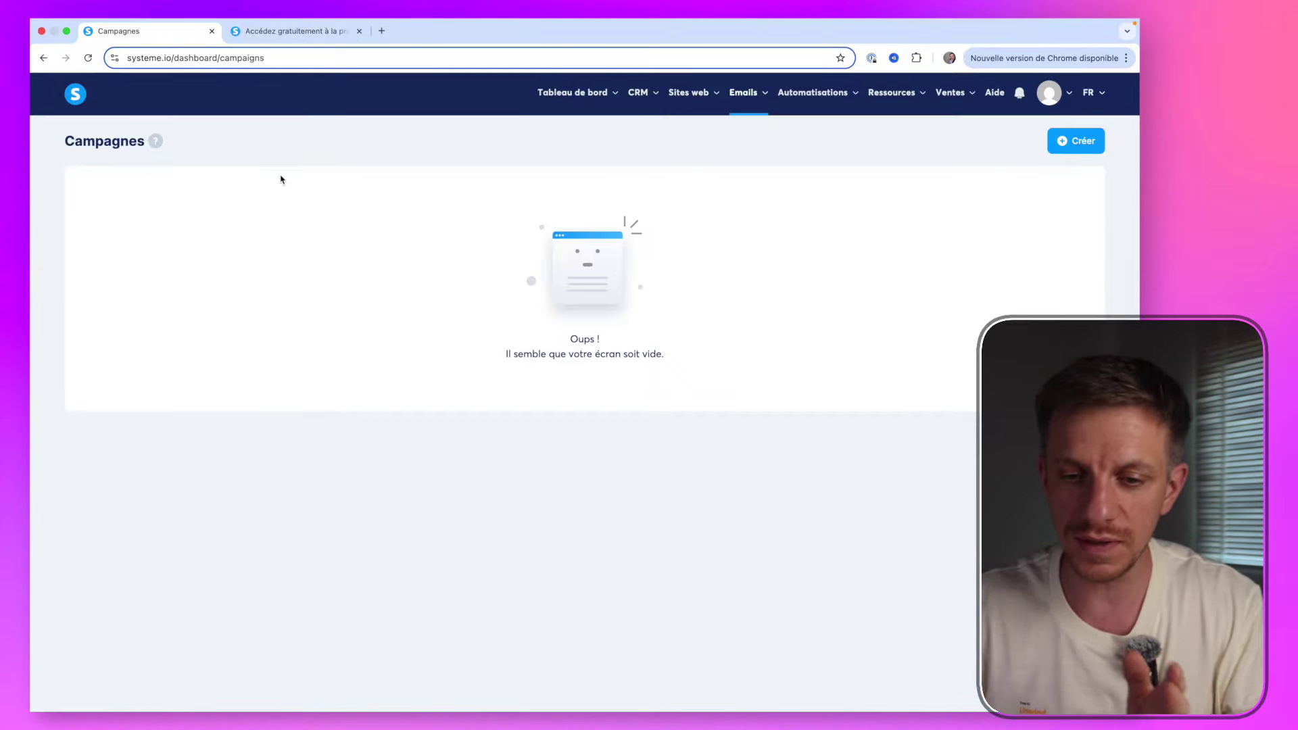
{"action": "mouse_move", "coordinate": [743, 103]}
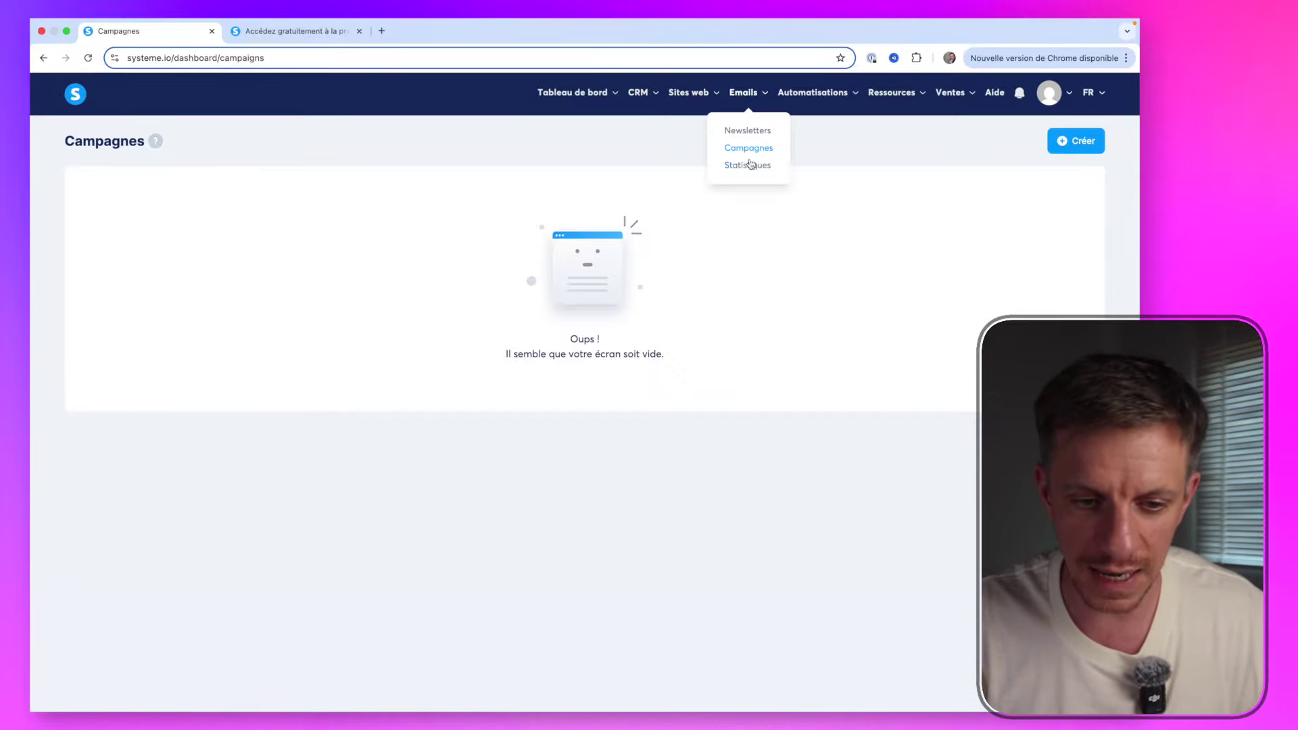
{"action": "left_click", "coordinate": [1072, 145]}
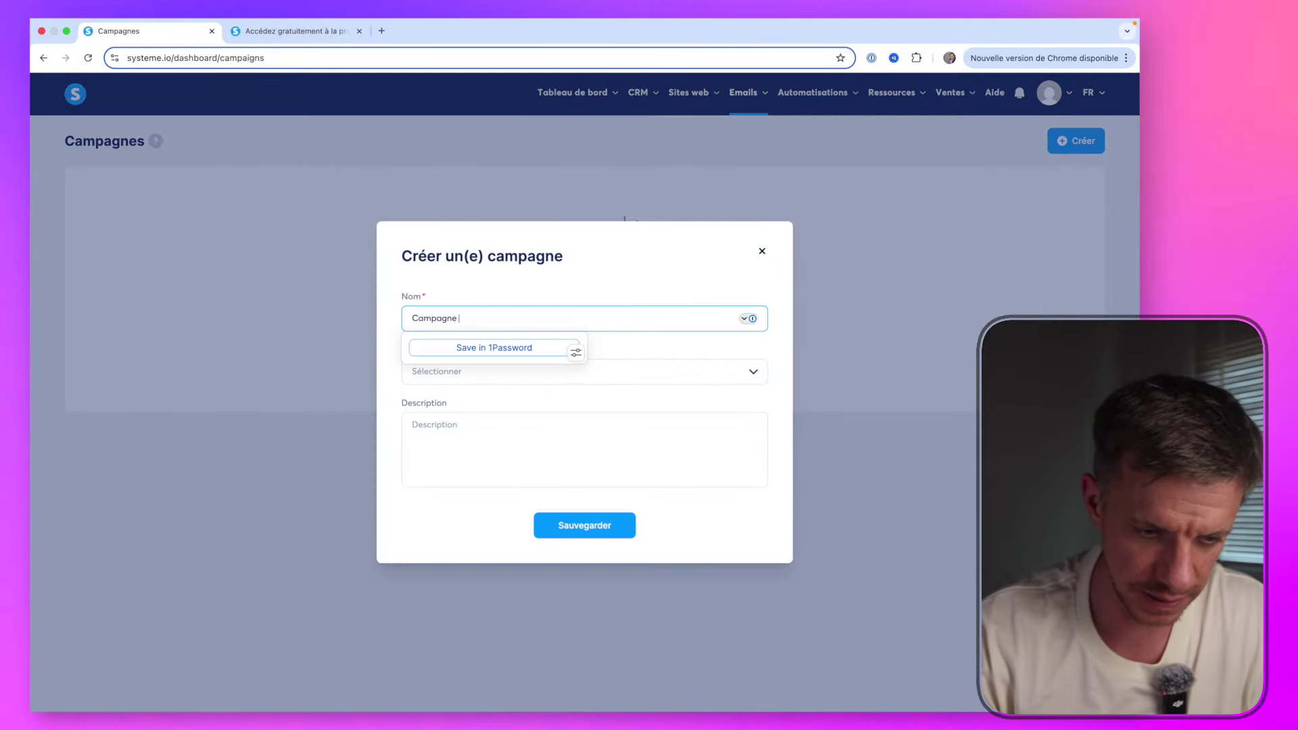
{"action": "type", "text": "Campagne Krep"}
{"action": "key", "text": "BackSpace"}
{"action": "type", "text": "o"}
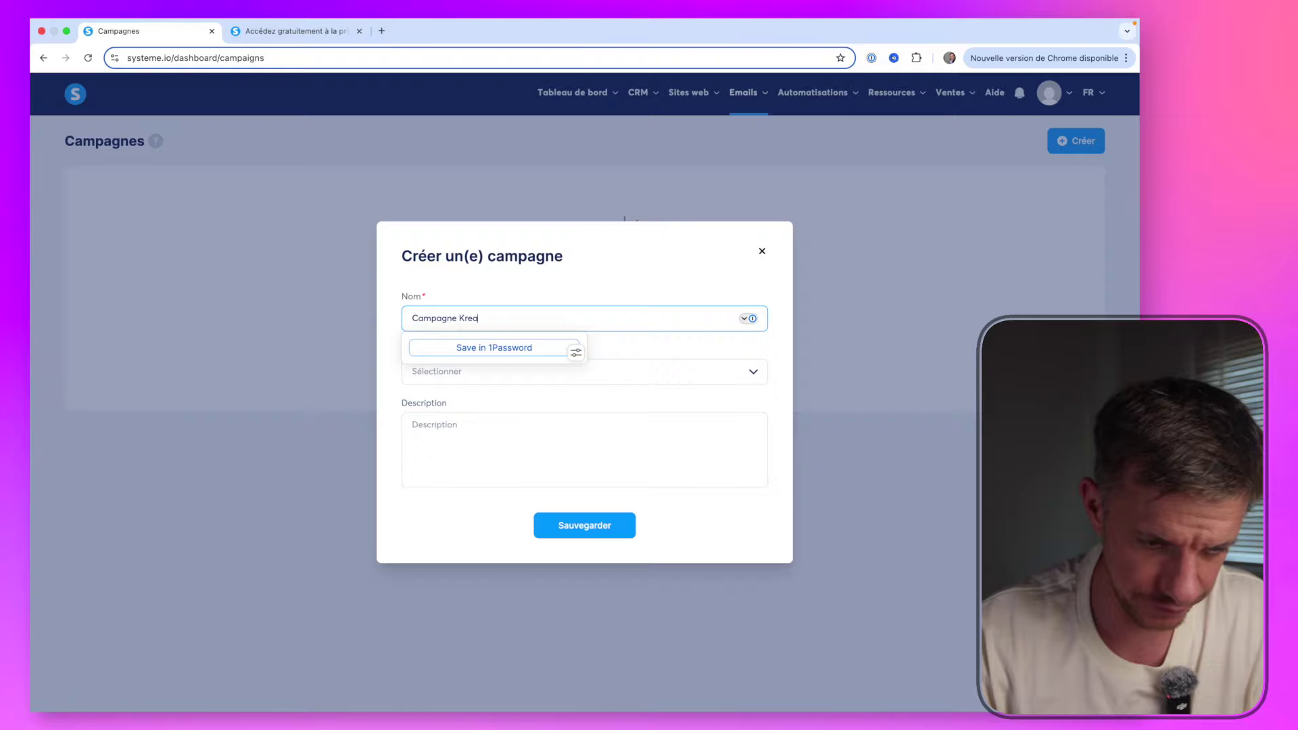
{"action": "type", "text": " (J"}
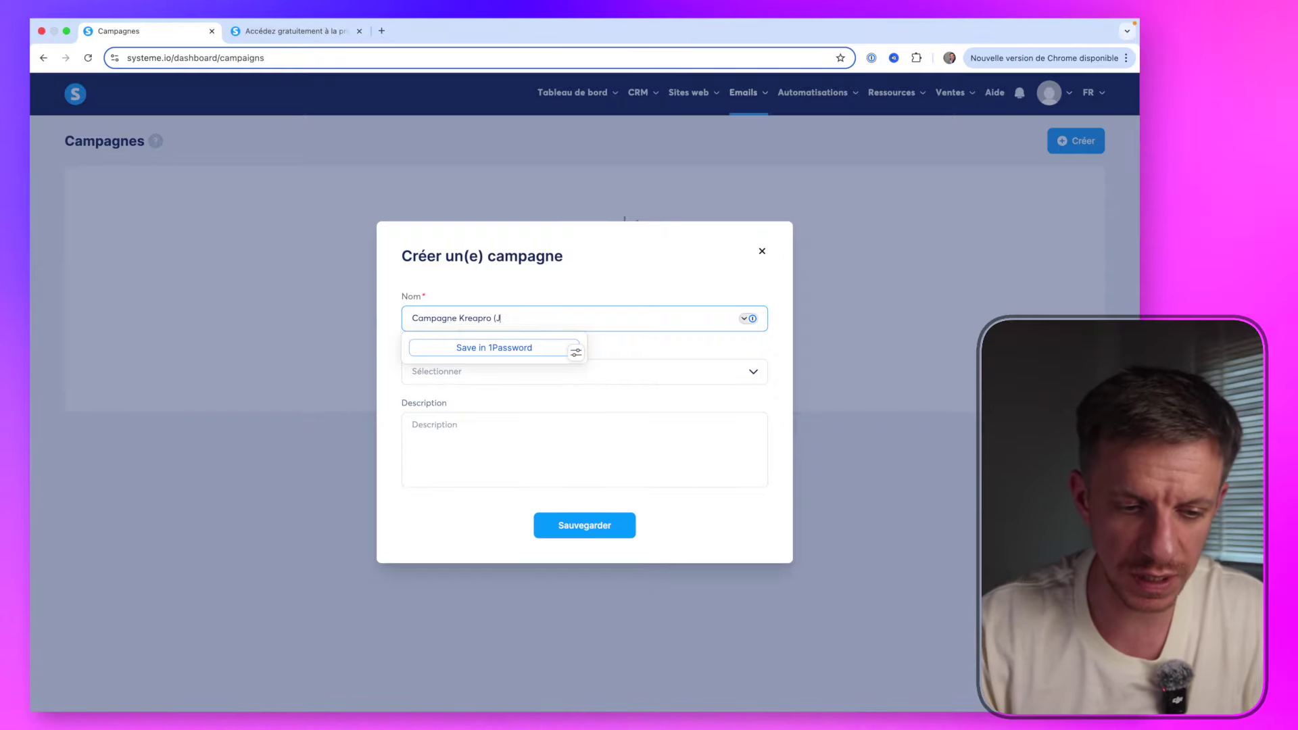
{"action": "key", "text": "BackSpace"}
{"action": "type", "text": "7 jours"}
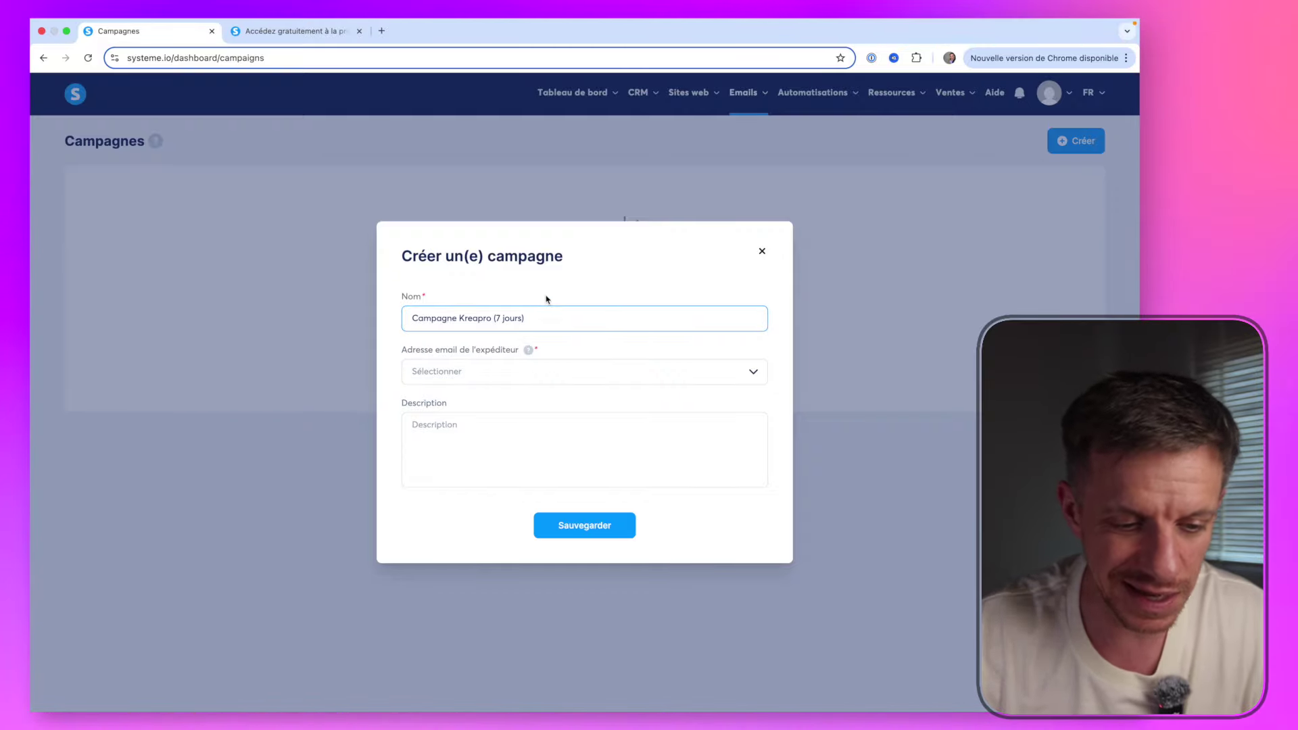
Choose the campaign's sender address, save the campaign, and add a first email with the subject "Kreapro J0"
{"action": "left_click", "coordinate": [634, 346]}
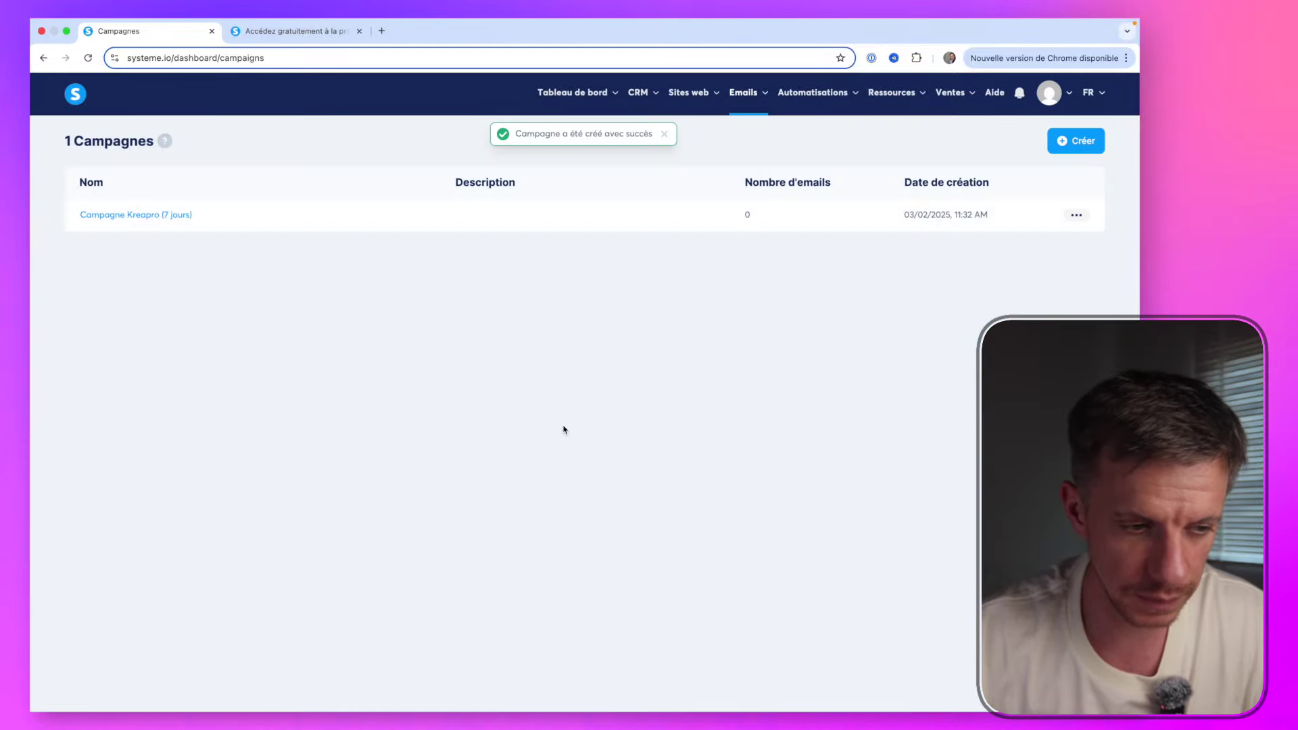
{"action": "left_click", "coordinate": [167, 215]}
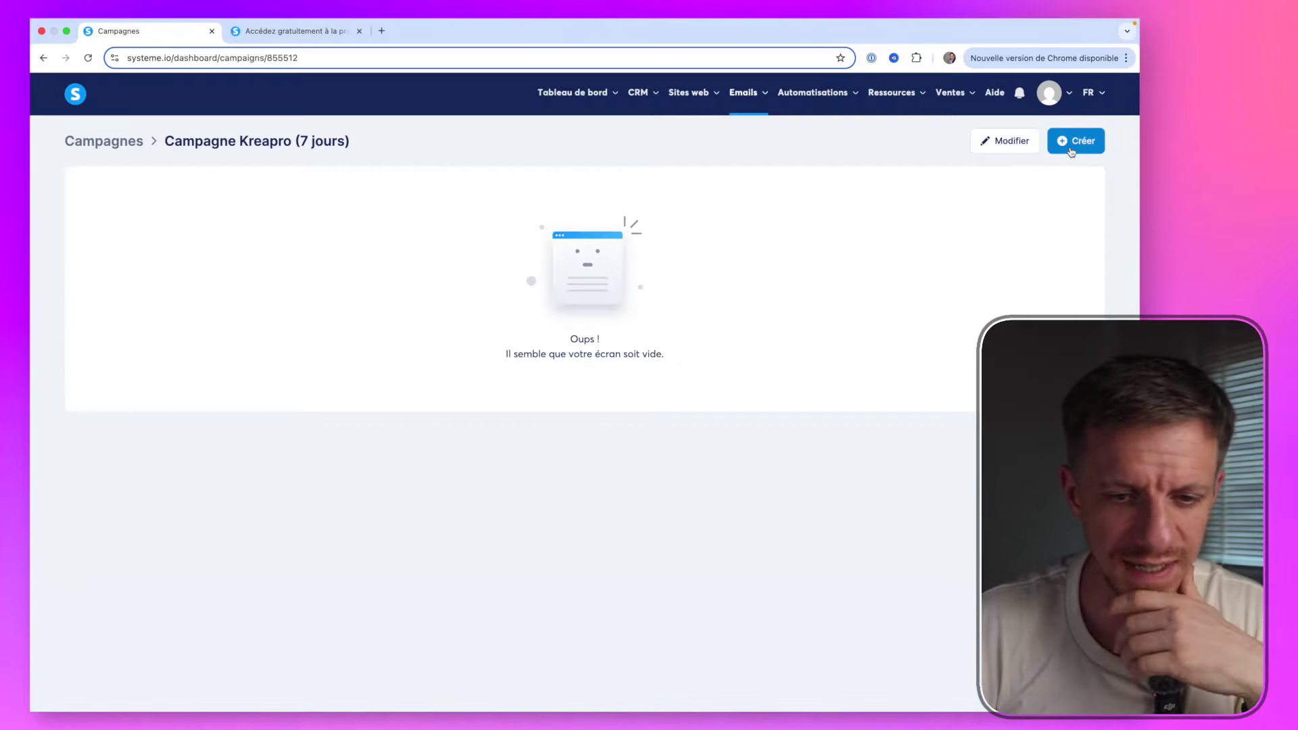
{"action": "left_click", "coordinate": [1071, 150]}
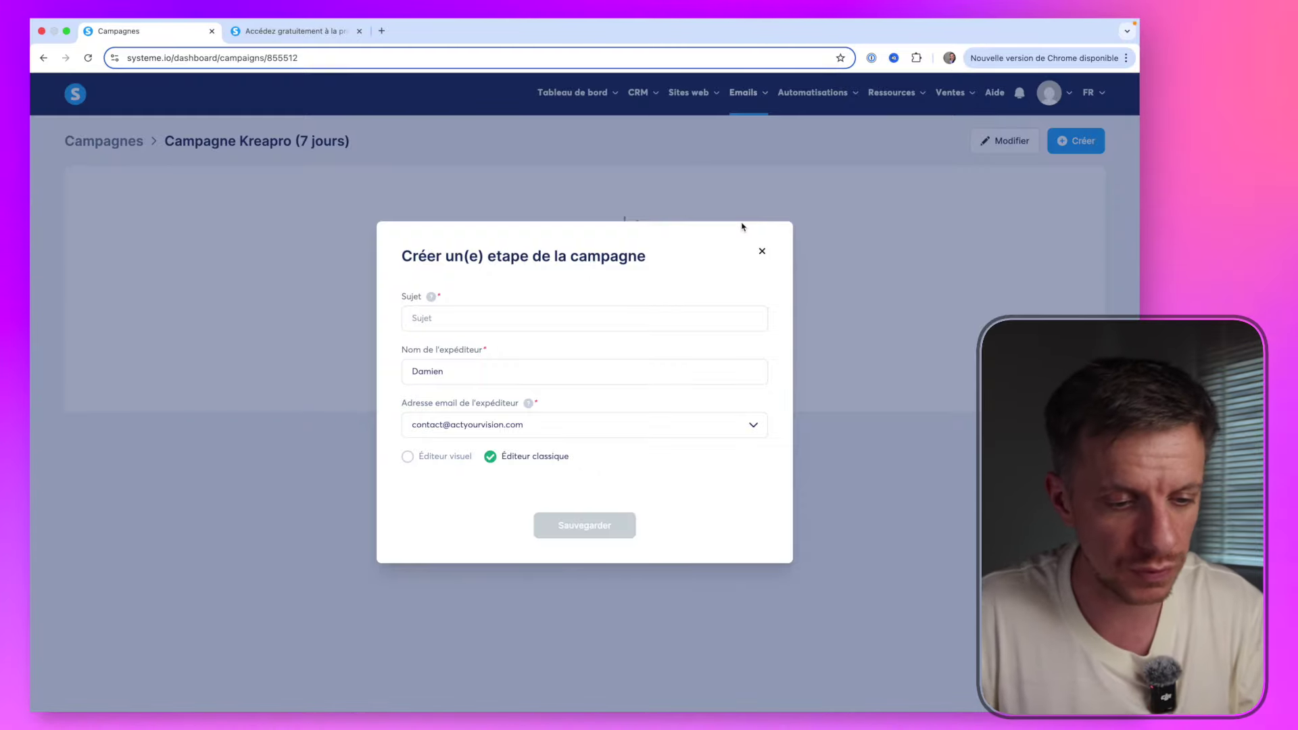
{"action": "left_click", "coordinate": [510, 316]}
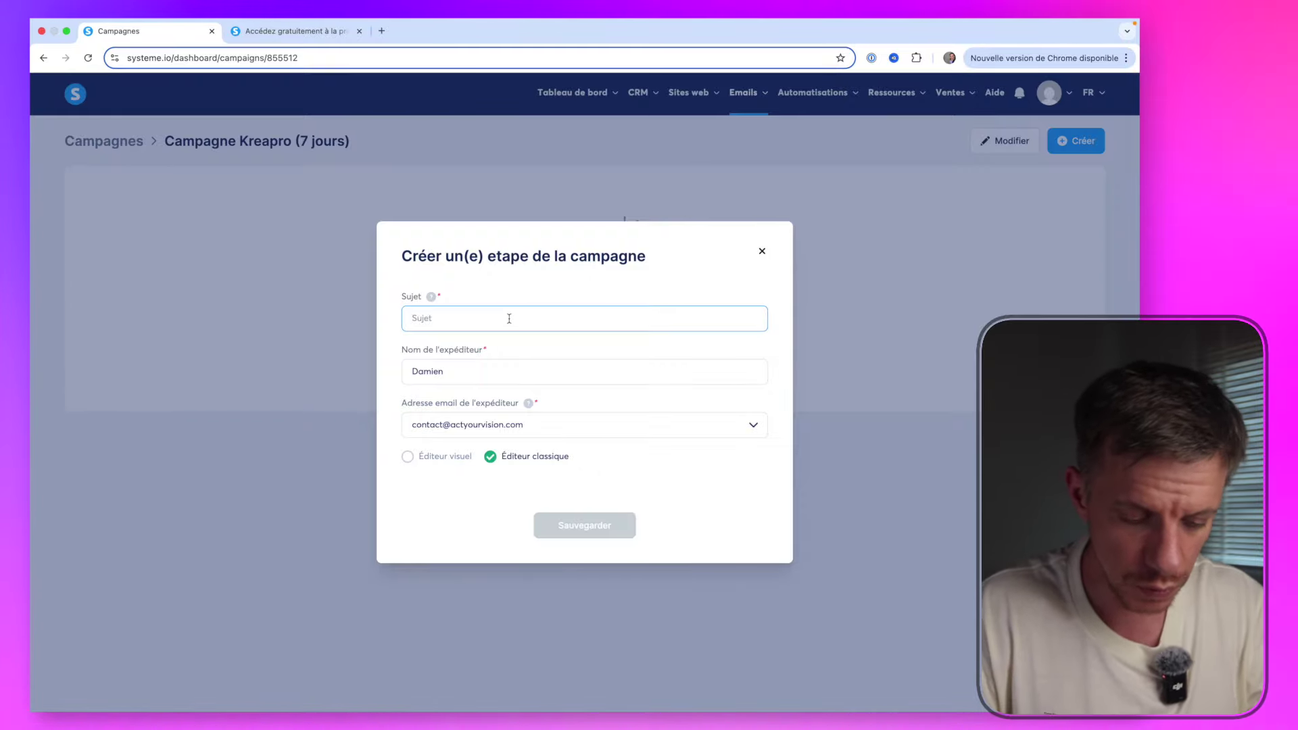
{"action": "type", "text": "Kreapro J0"}
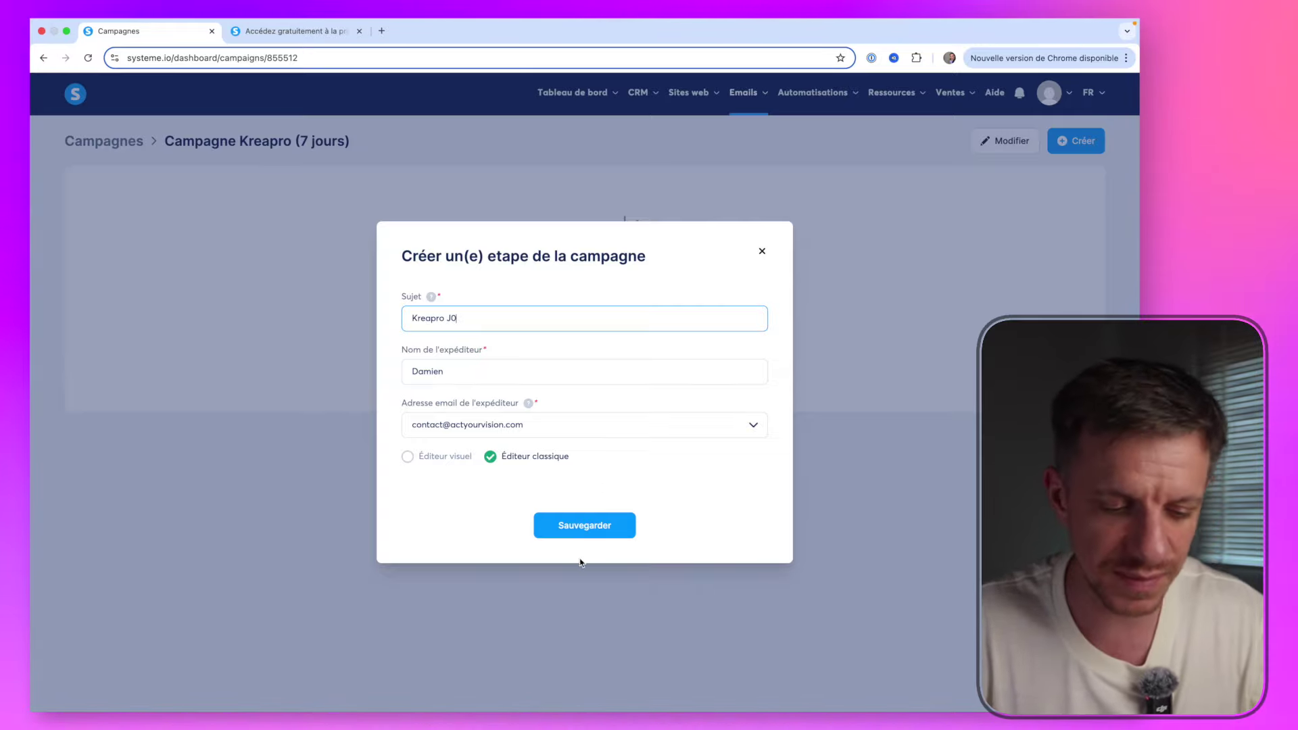
{"action": "left_click", "coordinate": [587, 522]}
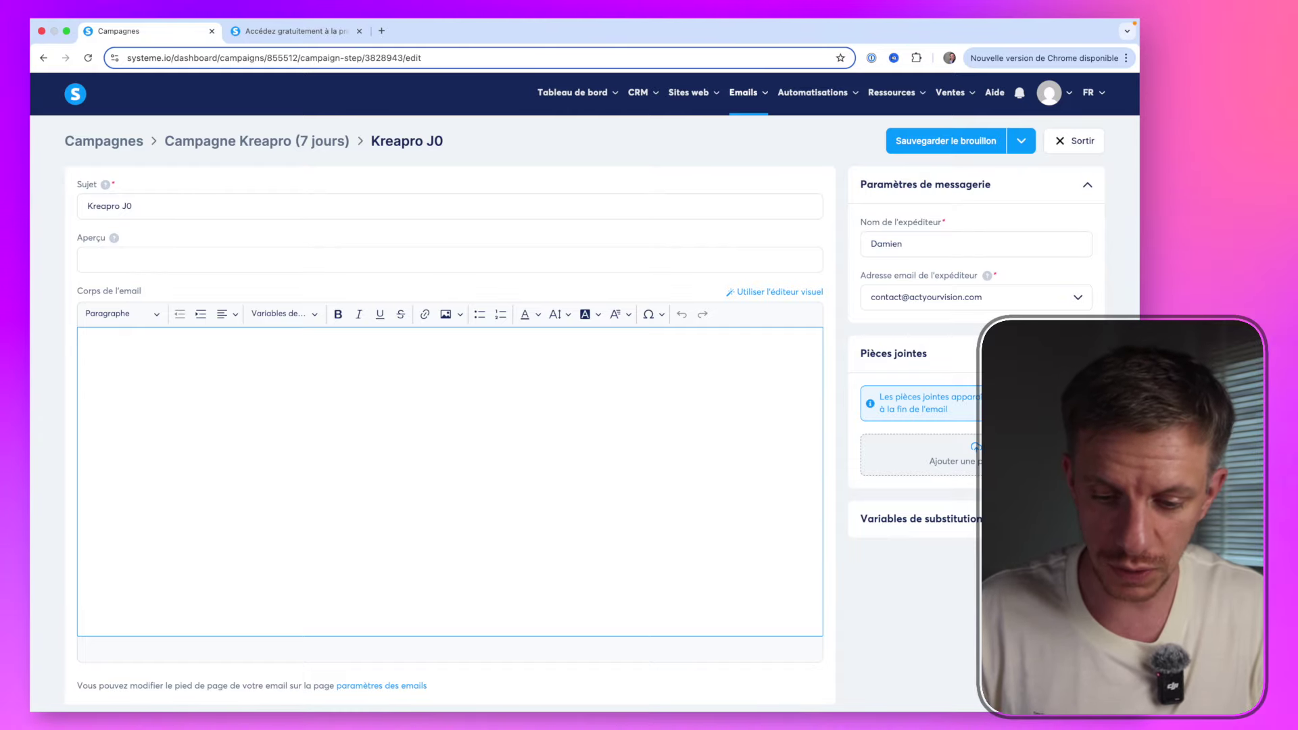
Write the J0 email's opening line with "Hello", the Prénom variable and a short introduction giving the sender's first name
{"action": "type", "text": "Hello"}
{"action": "left_click", "coordinate": [303, 310]}
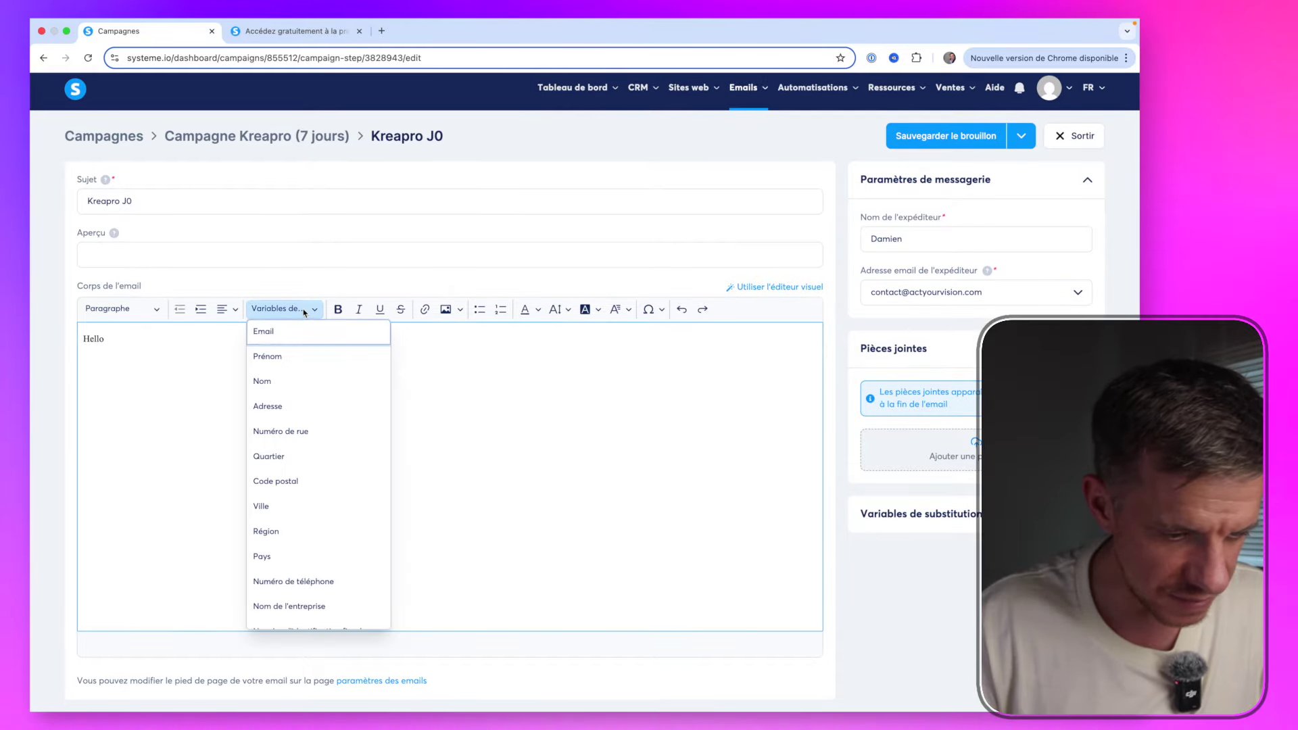
{"action": "left_click", "coordinate": [286, 353]}
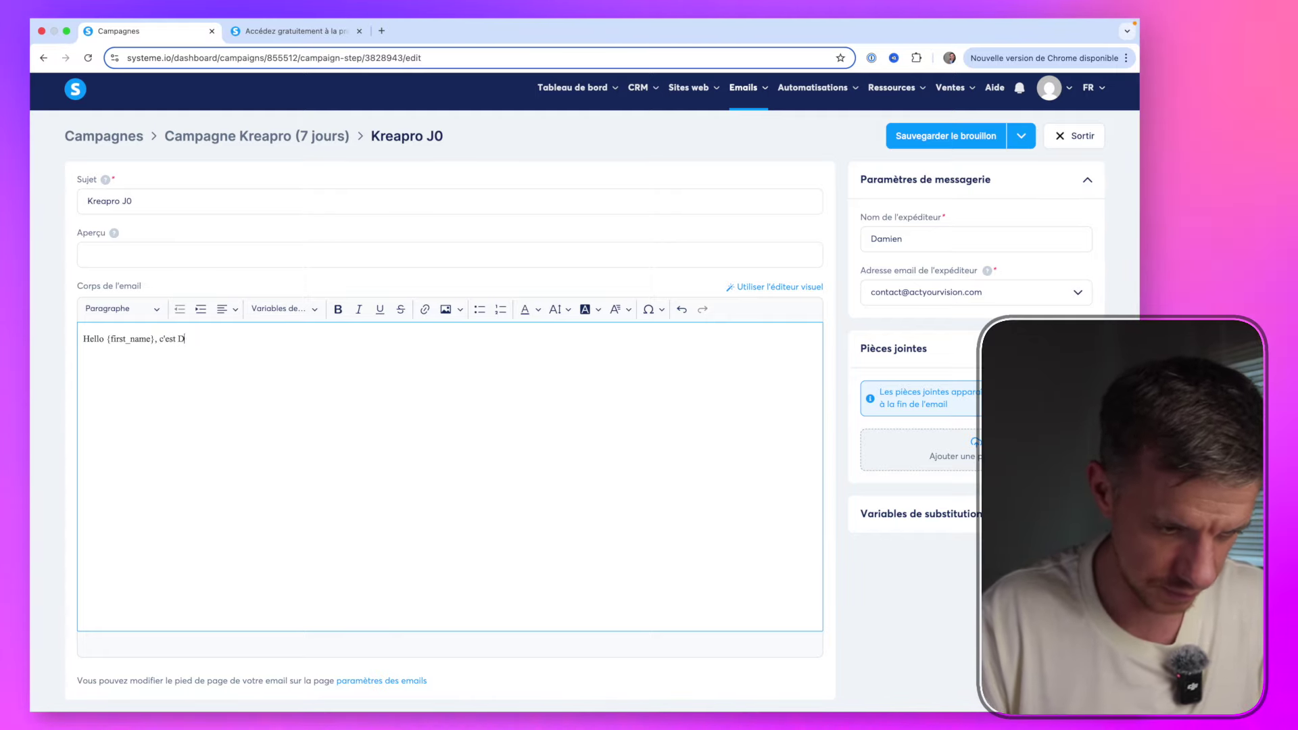
{"action": "type", "text": "n ..."}
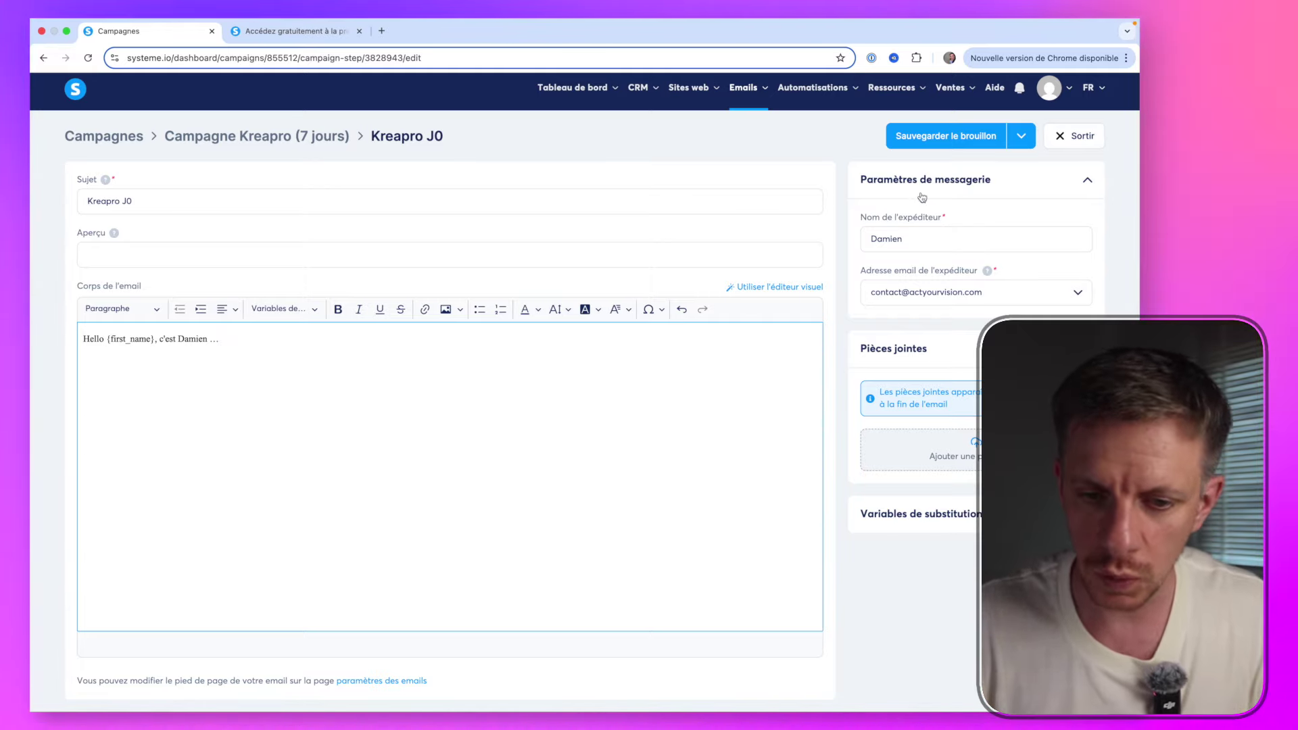
Save and publish the Kreapro J0 email with a delay of 0 days, and return to the campaign's email list
{"action": "left_click", "coordinate": [976, 138]}
{"action": "left_click", "coordinate": [1021, 137]}
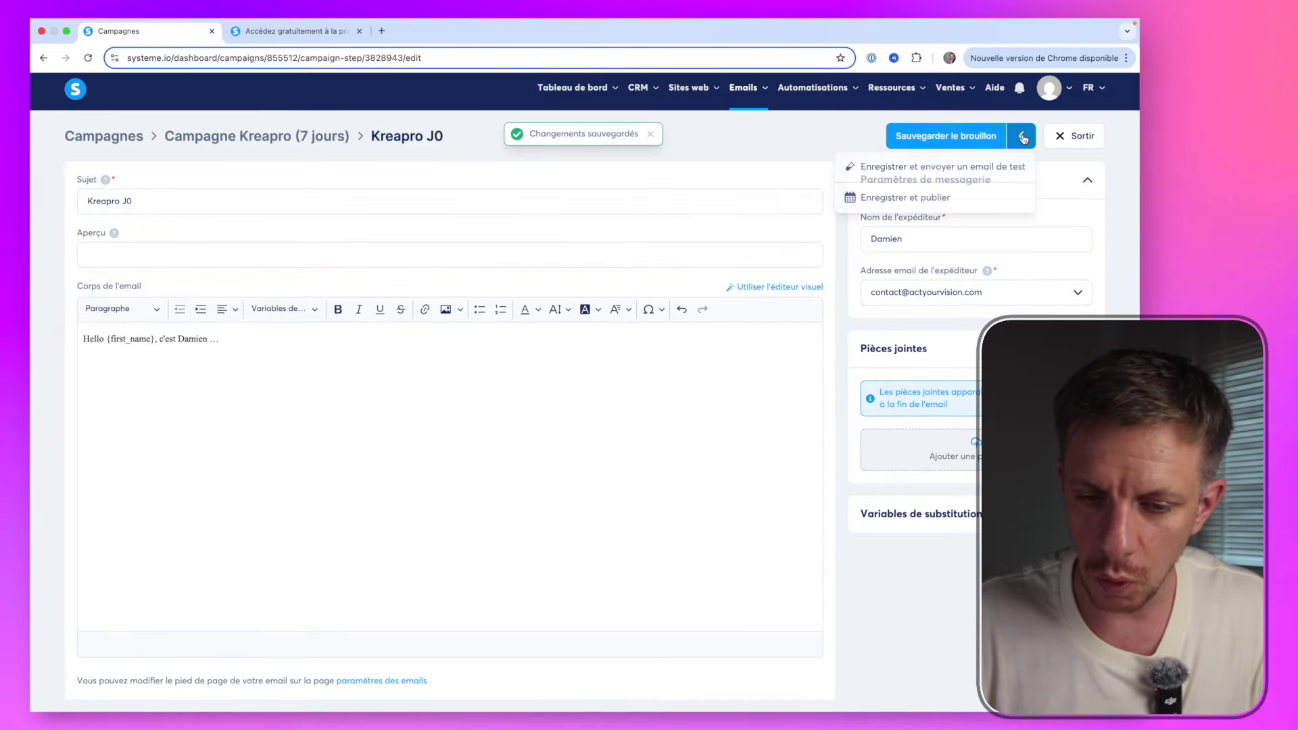
{"action": "left_click", "coordinate": [909, 200]}
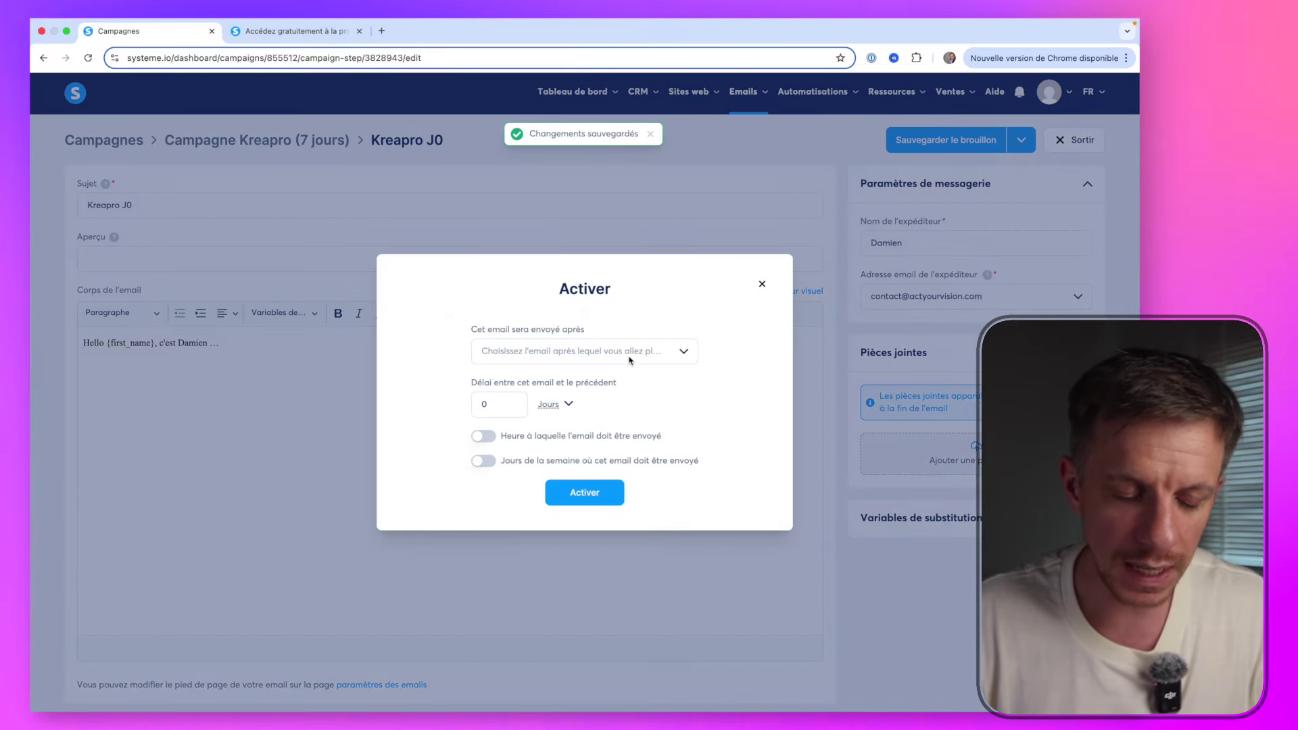
{"action": "left_click", "coordinate": [589, 497]}
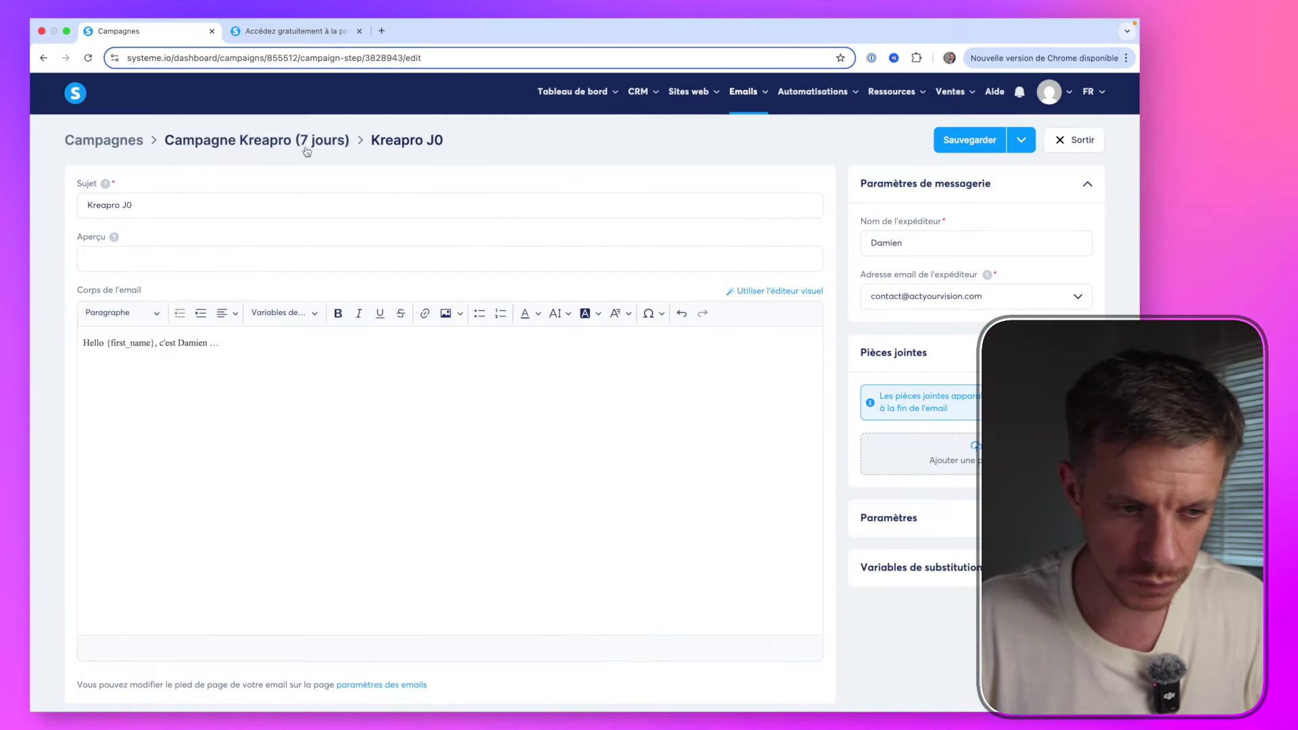
{"action": "left_click", "coordinate": [297, 142]}
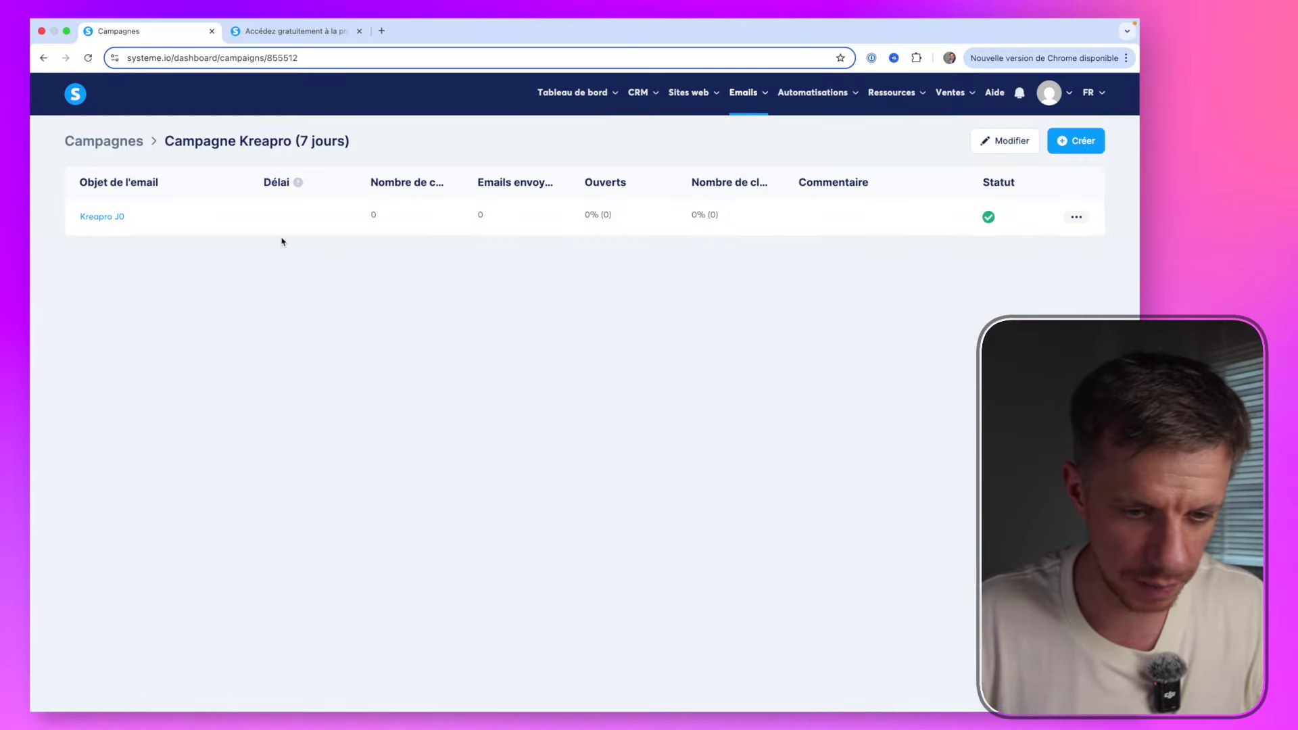
Add a second campaign email with the subject "Kreapro J1", using the classic editor
{"action": "left_click", "coordinate": [1080, 147]}
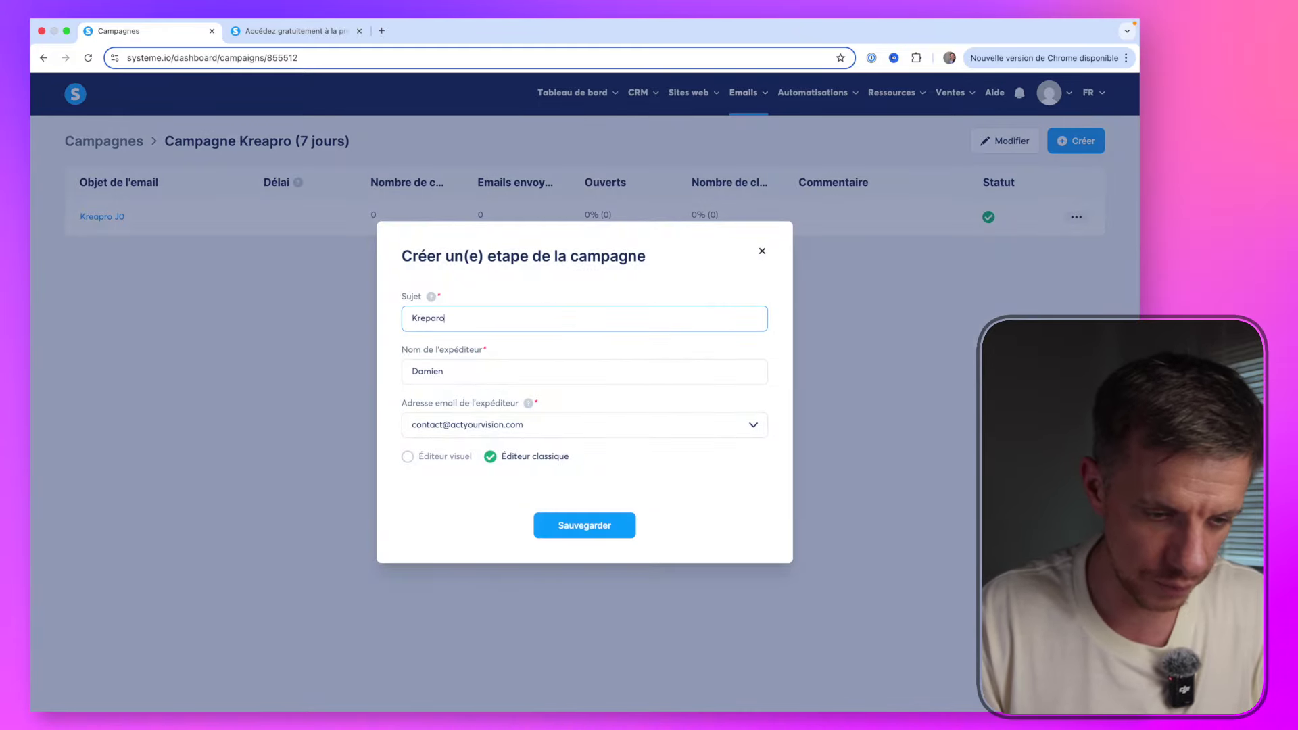
{"action": "type", "text": "Krep"}
{"action": "key", "text": "BackSpace"}
{"action": "type", "text": "apro J1"}
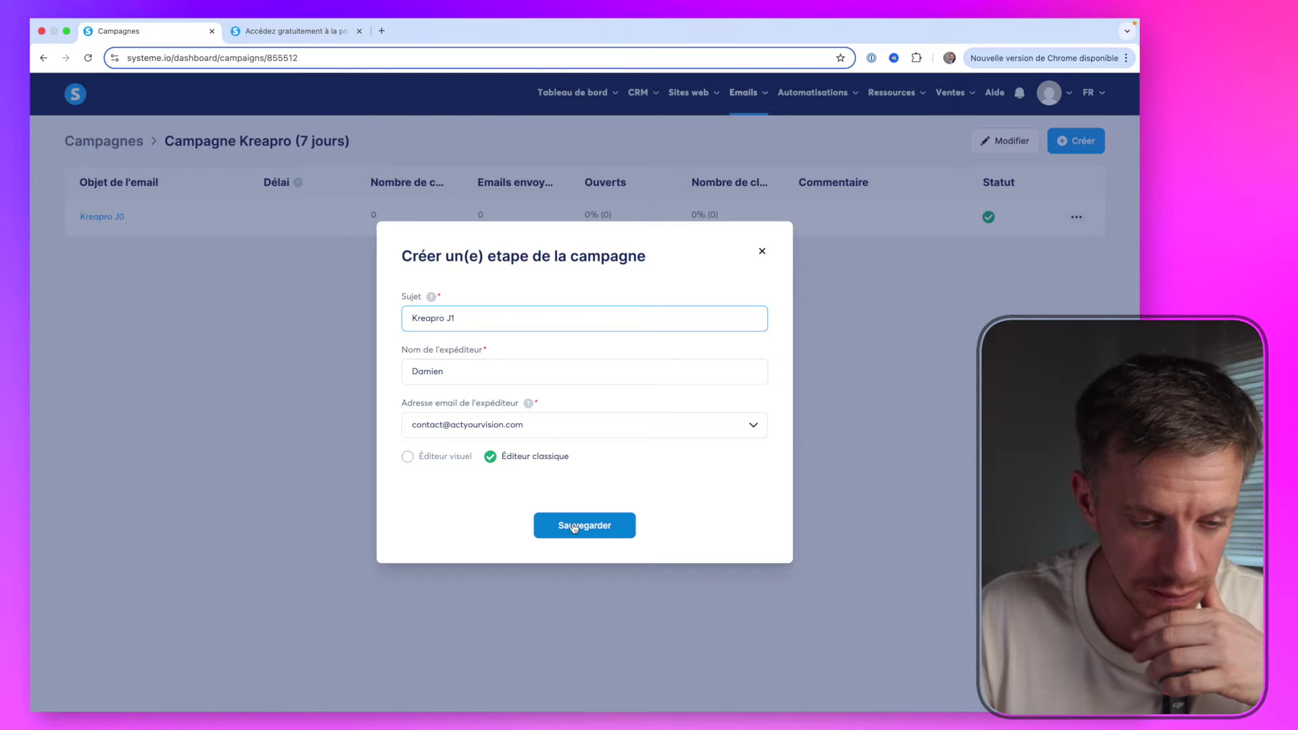
{"action": "left_click", "coordinate": [573, 528]}
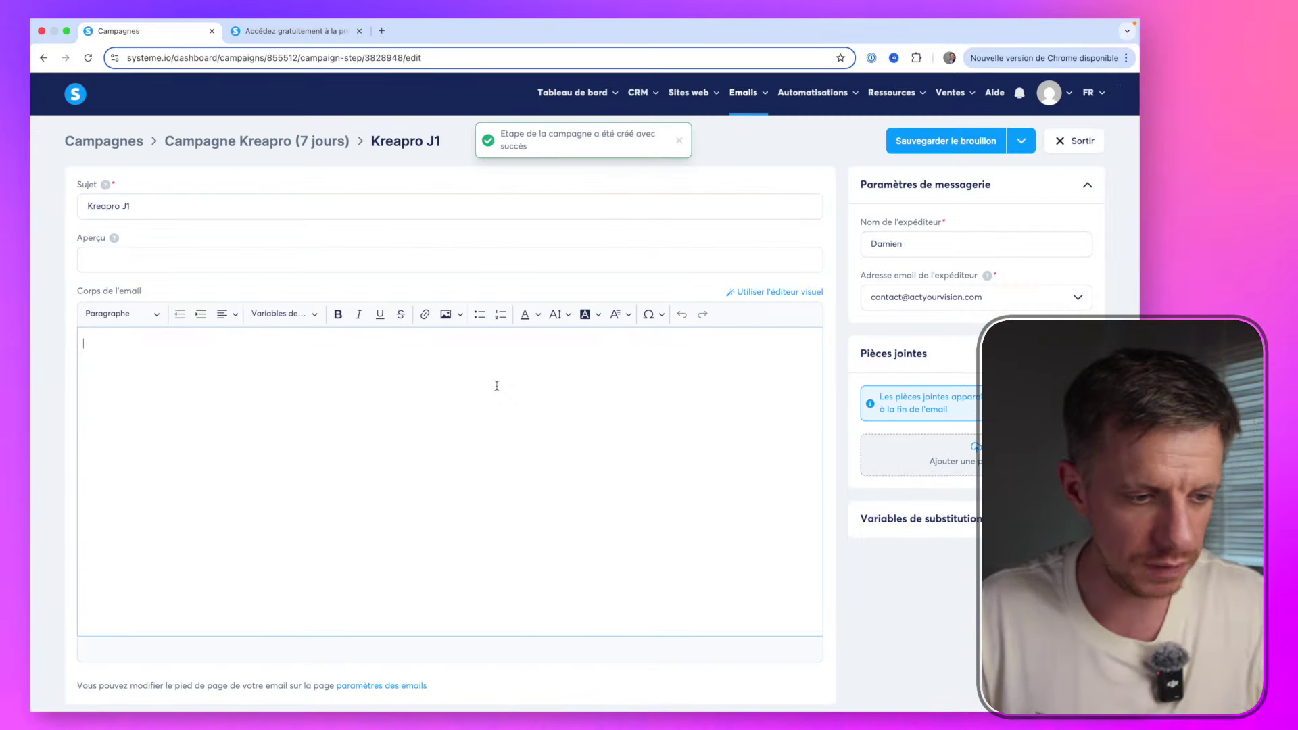
Write the J1 email body as "Hello" with the Prénom variable and a comma, followed by the placeholder text "zhkshfsjklhfs"
{"action": "type", "text": "lo"}
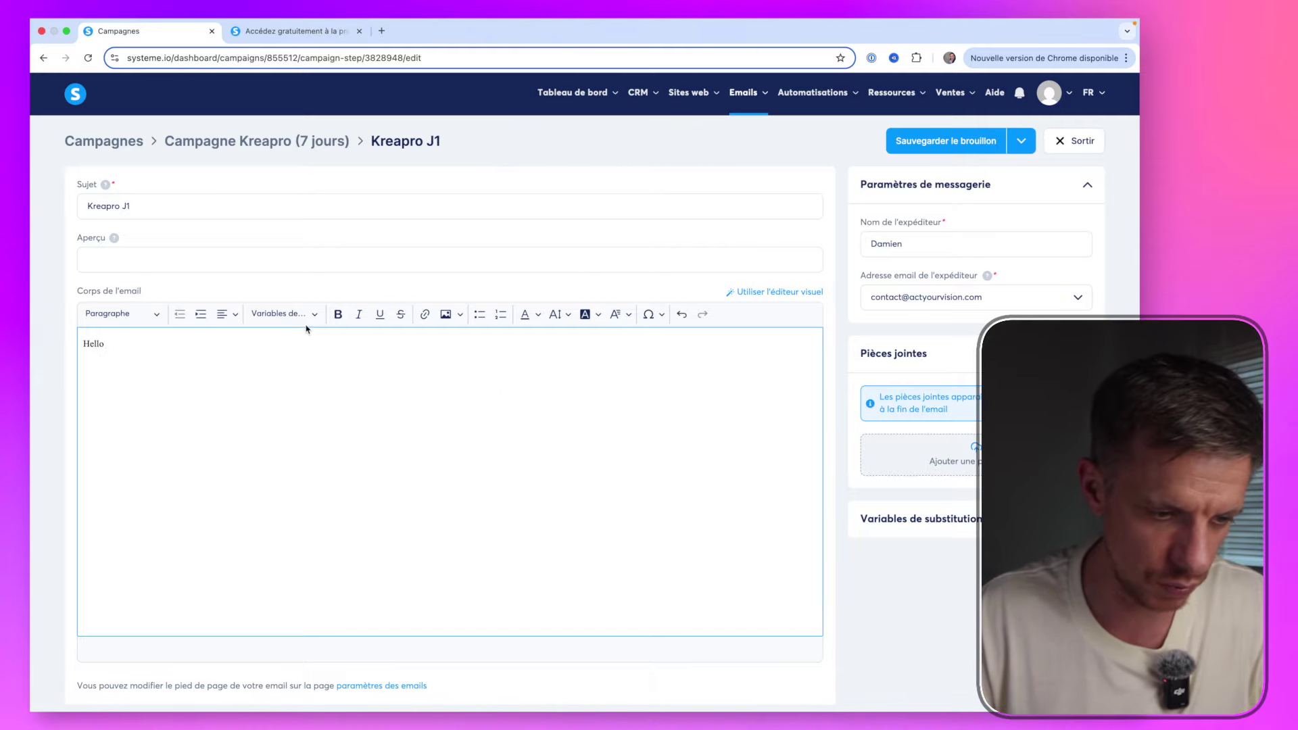
{"action": "left_click", "coordinate": [278, 314]}
{"action": "left_click", "coordinate": [280, 361]}
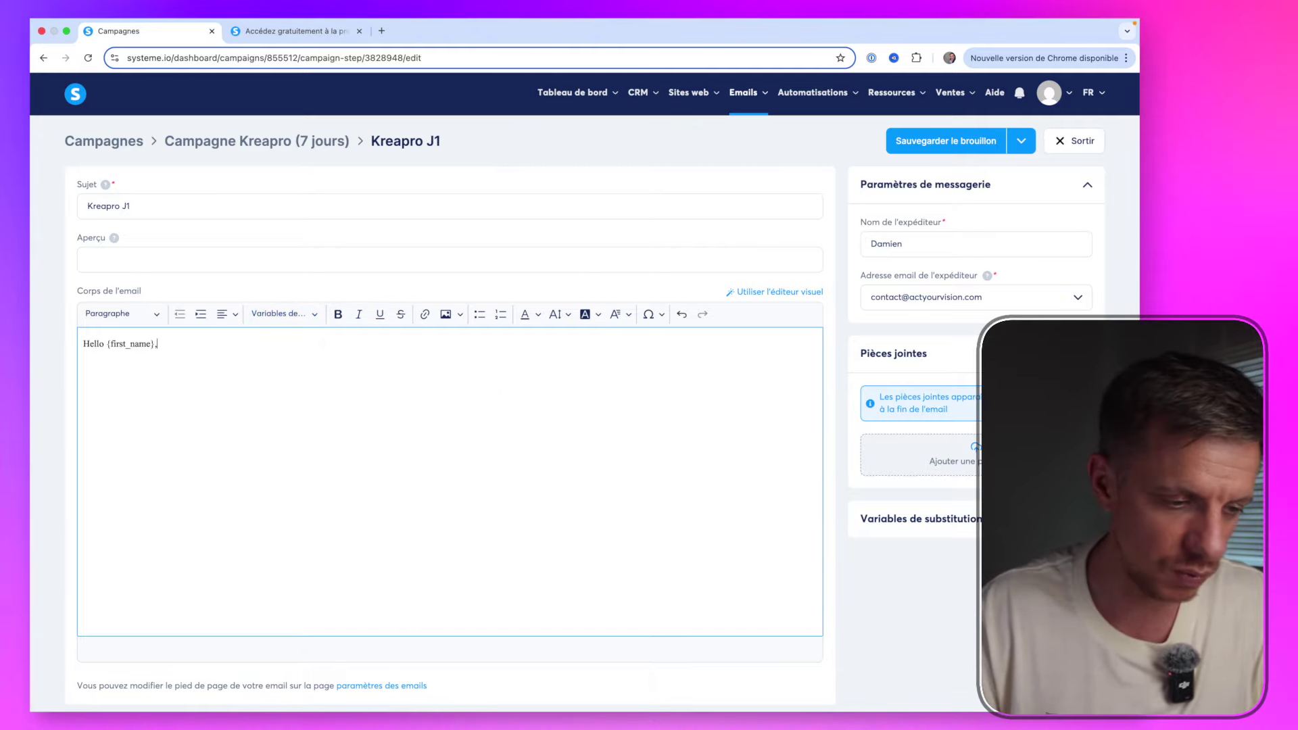
{"action": "key", "text": "Return"}
{"action": "type", "text": "zhkshfsjklhfs"}
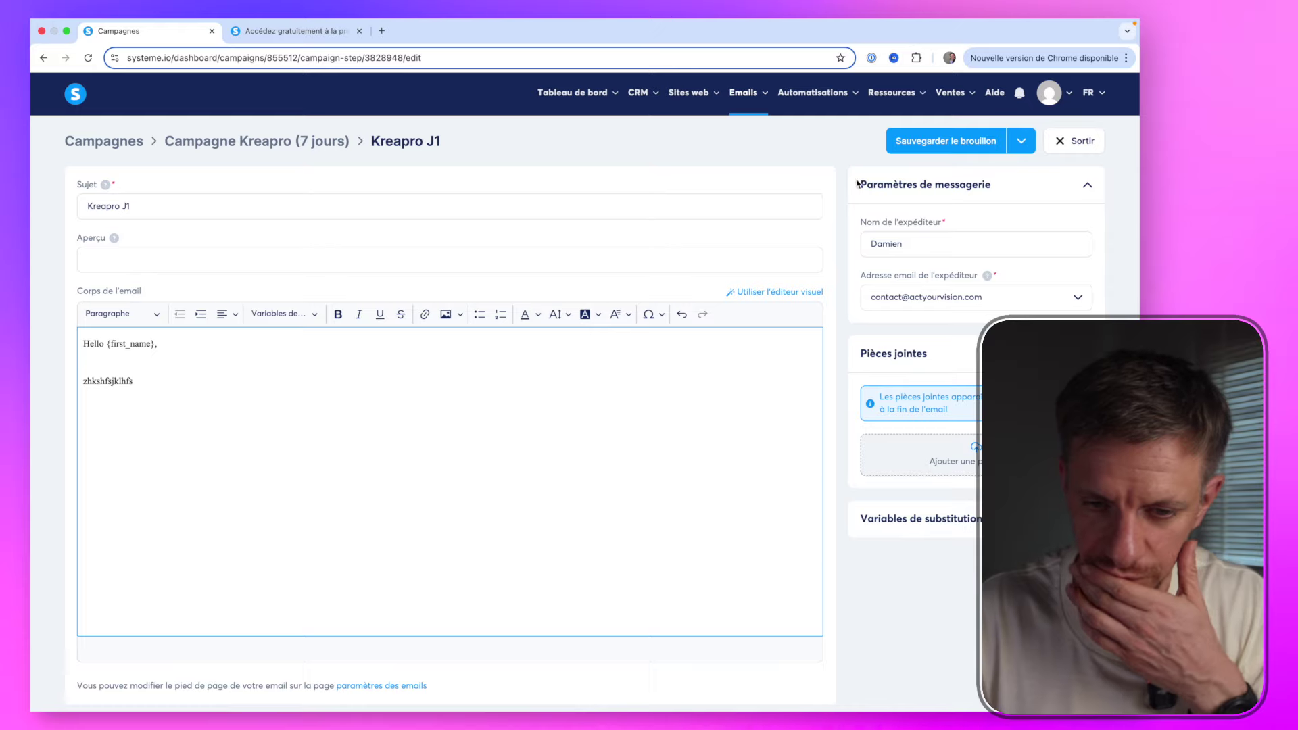
Save and publish the Kreapro J1 email one day after Kreapro J0, and return to the campaign's email list
{"action": "left_click", "coordinate": [949, 145]}
{"action": "left_click", "coordinate": [1020, 141]}
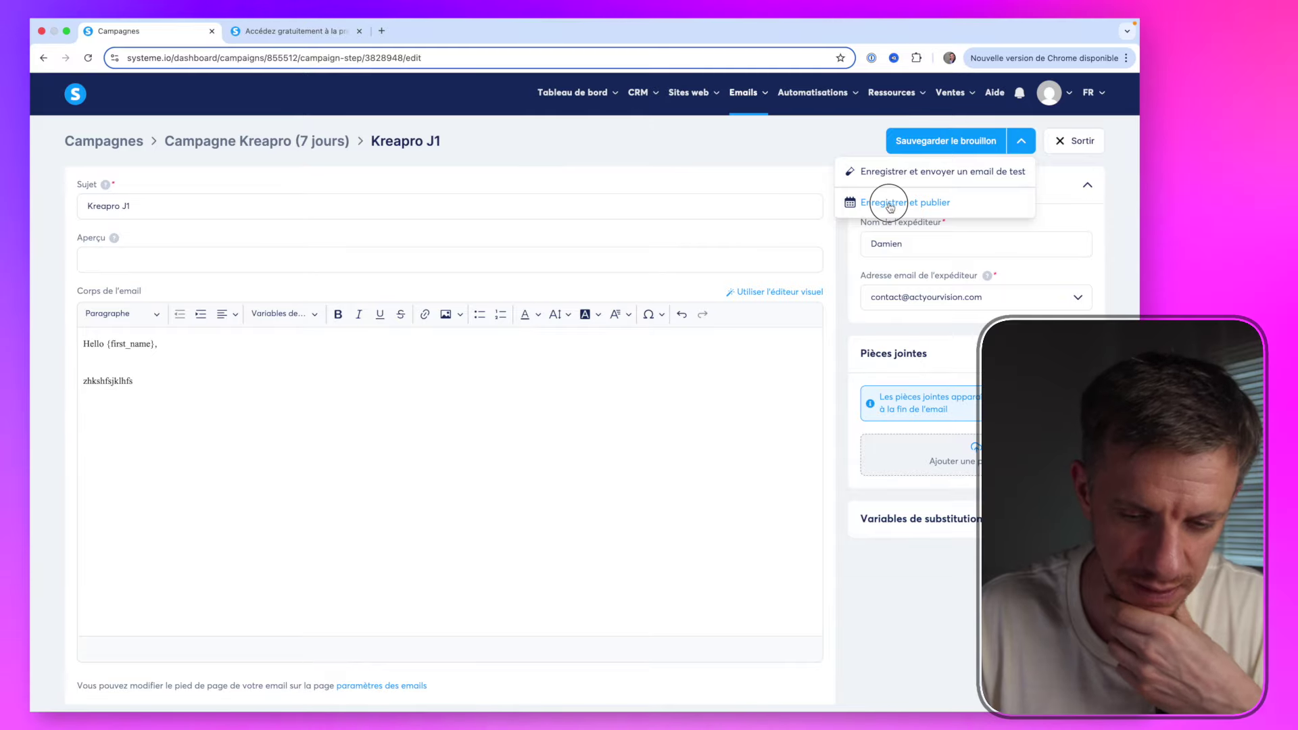
{"action": "left_click", "coordinate": [891, 203]}
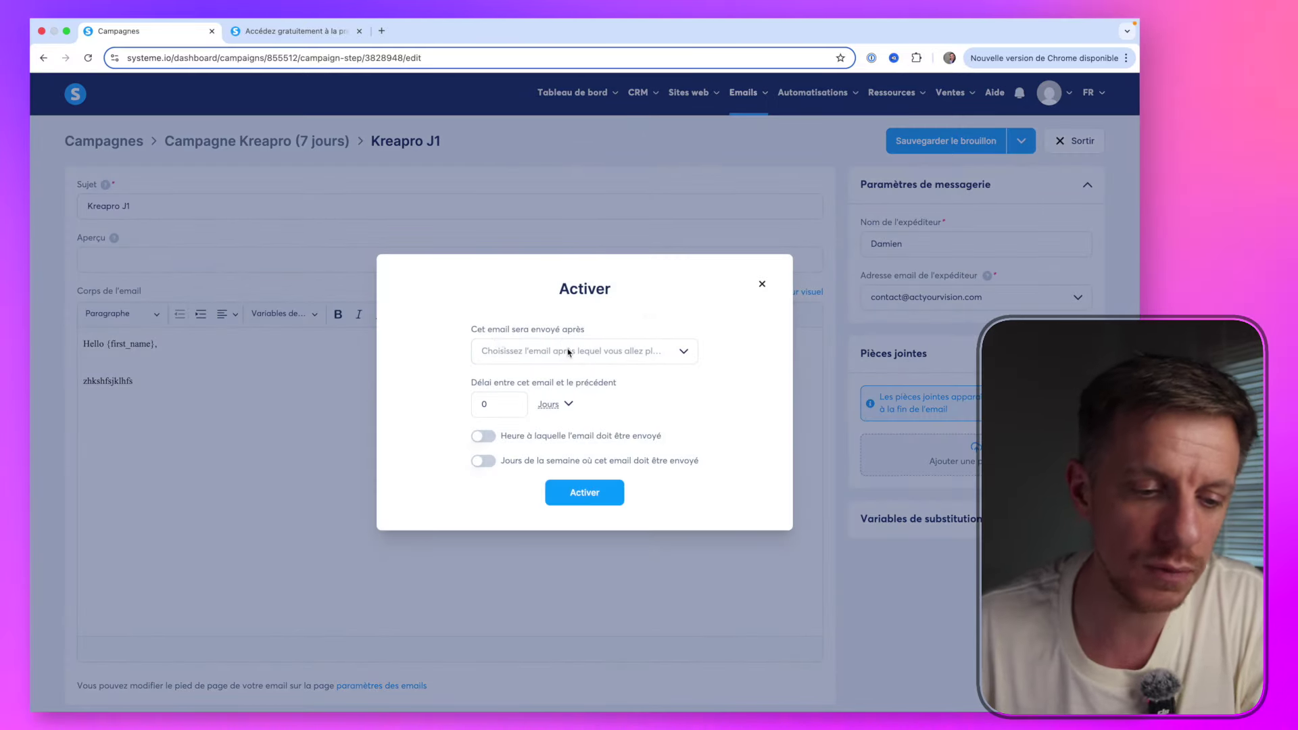
{"action": "left_click", "coordinate": [559, 379]}
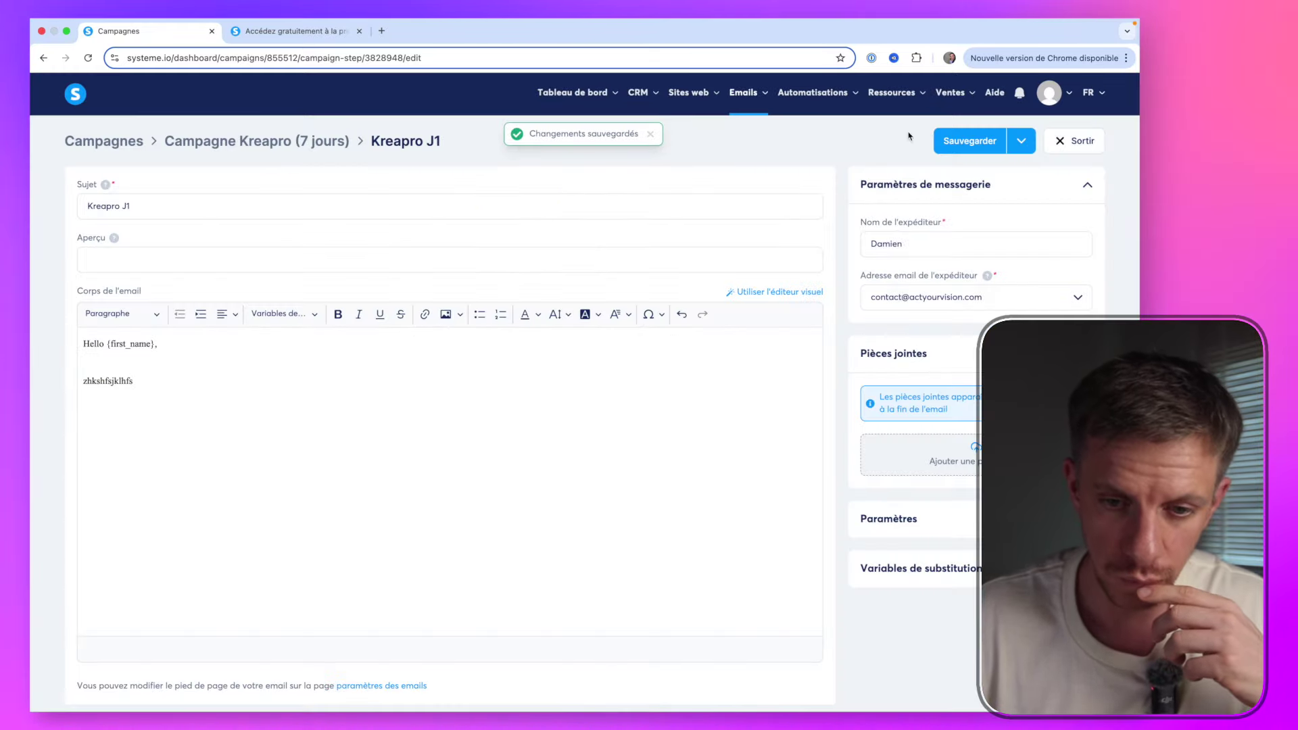
{"action": "left_click", "coordinate": [947, 139]}
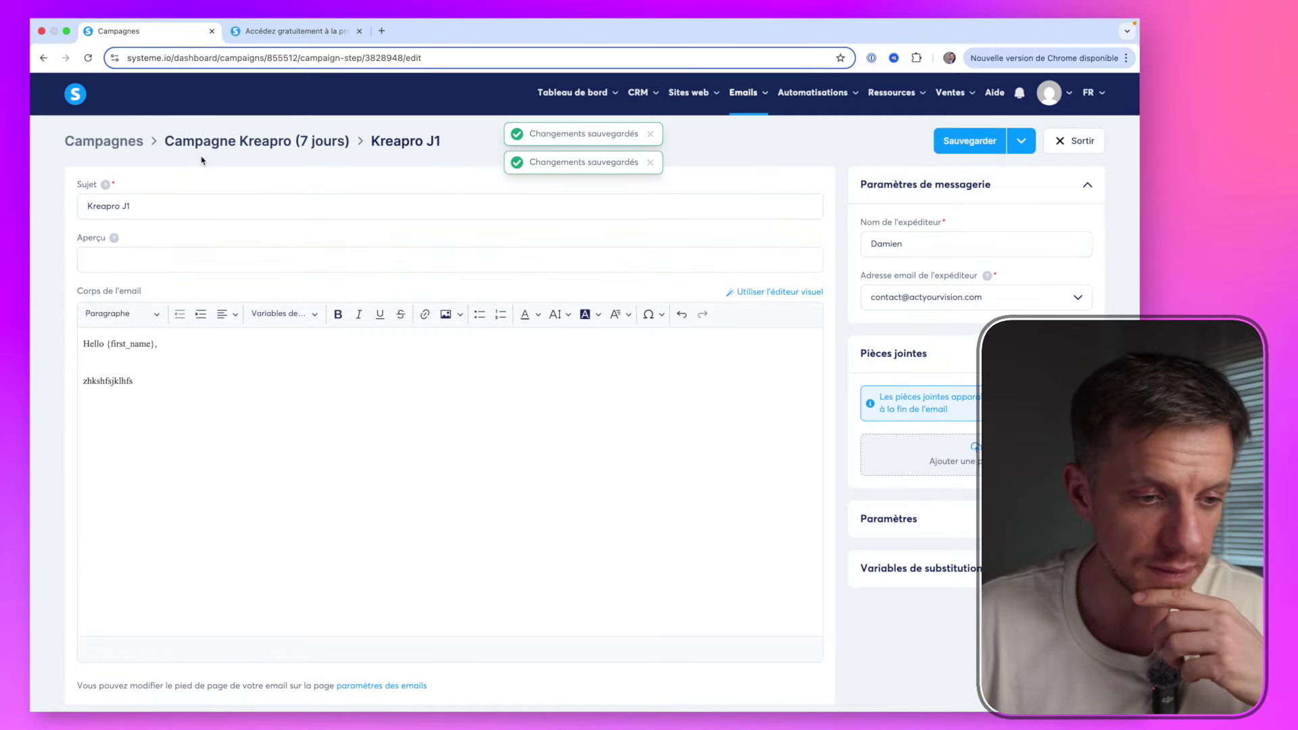
{"action": "left_click", "coordinate": [265, 142]}
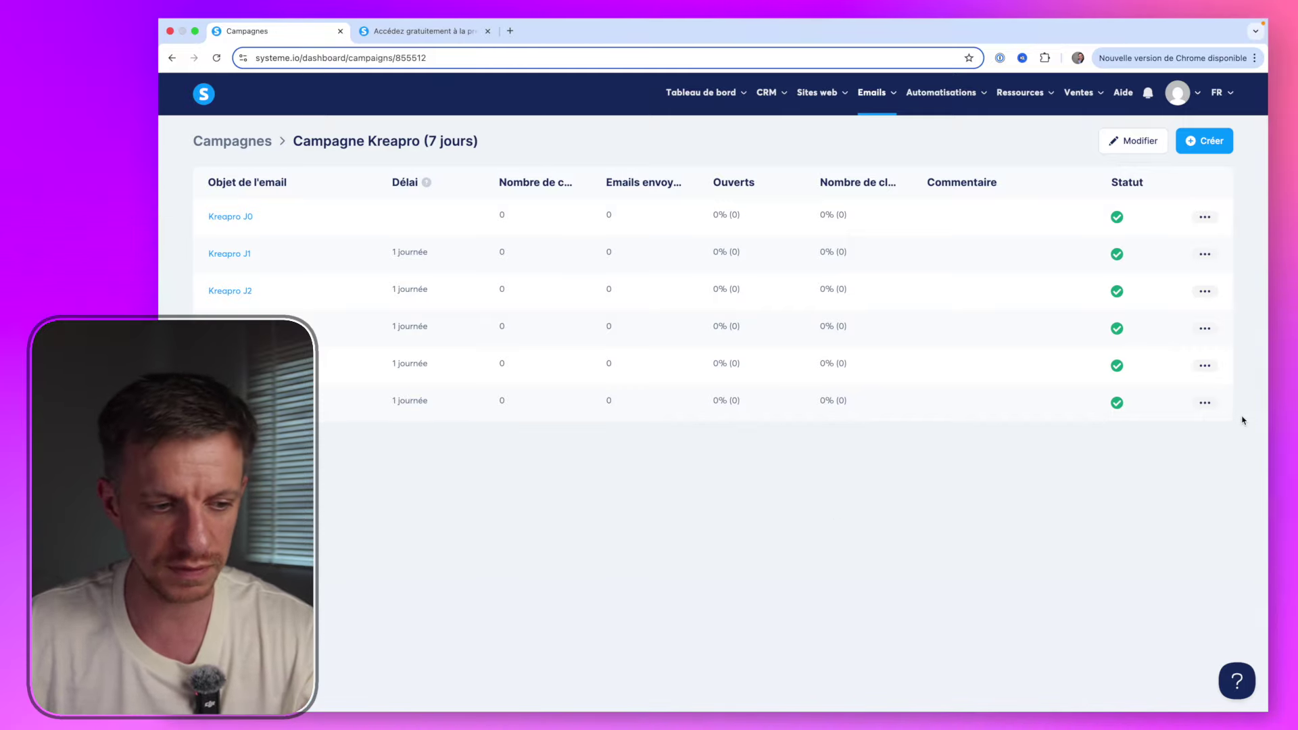
Duplicate the last email in the campaign and change the copy's subject to "Kreapro J6"
{"action": "left_click", "coordinate": [1207, 403]}
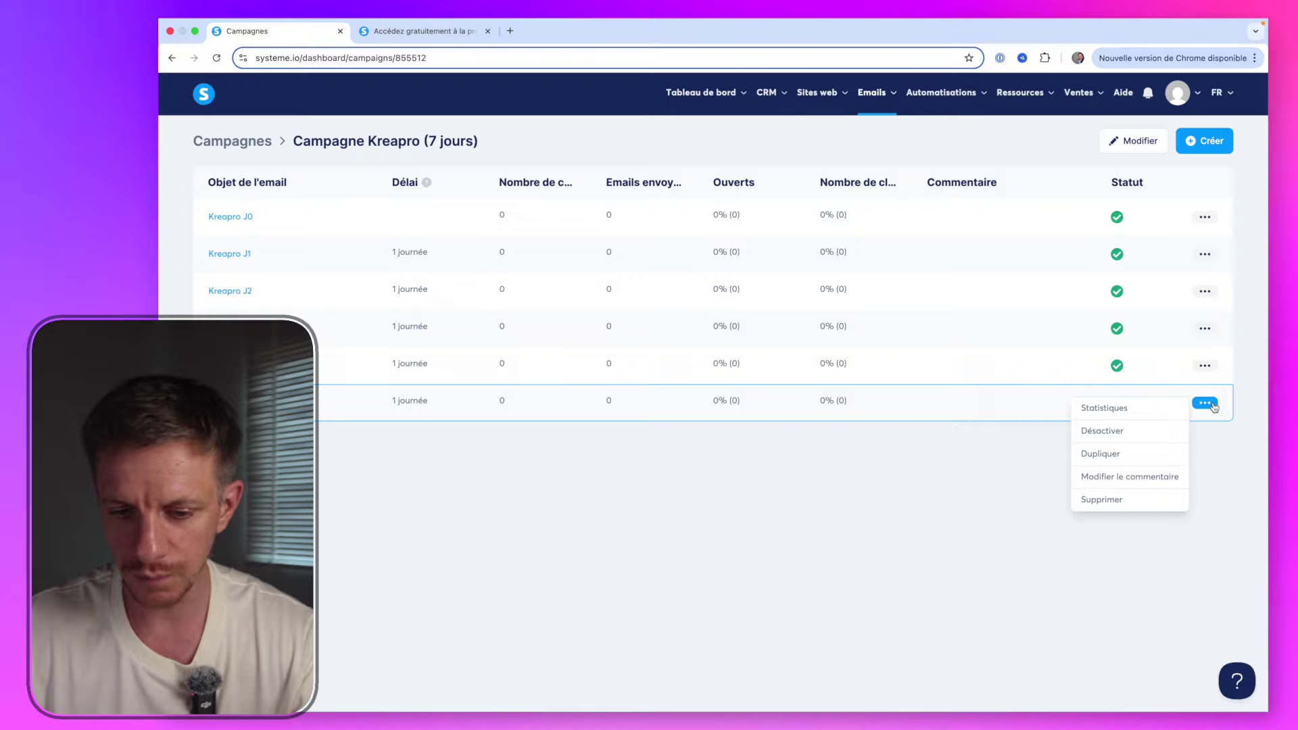
{"action": "left_click", "coordinate": [1111, 458]}
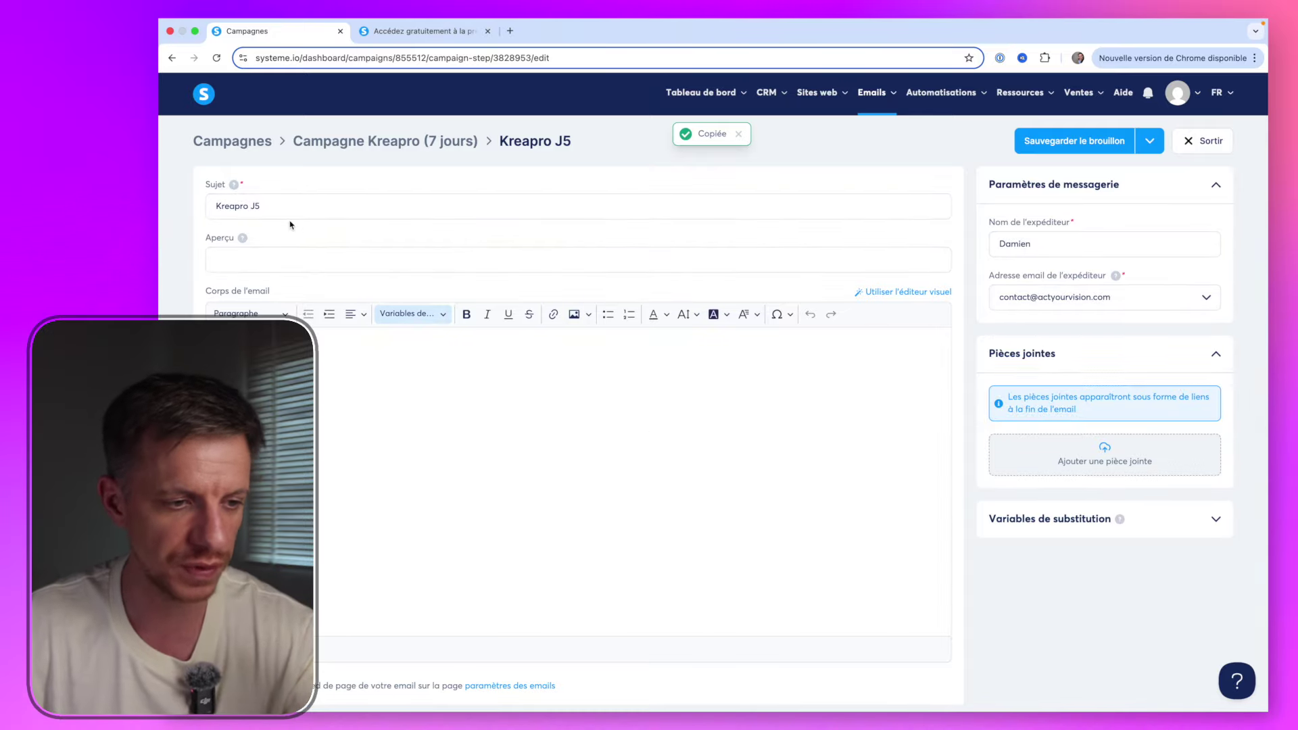
{"action": "left_click", "coordinate": [290, 209]}
{"action": "key", "text": "BackSpace"}
{"action": "type", "text": "6"}
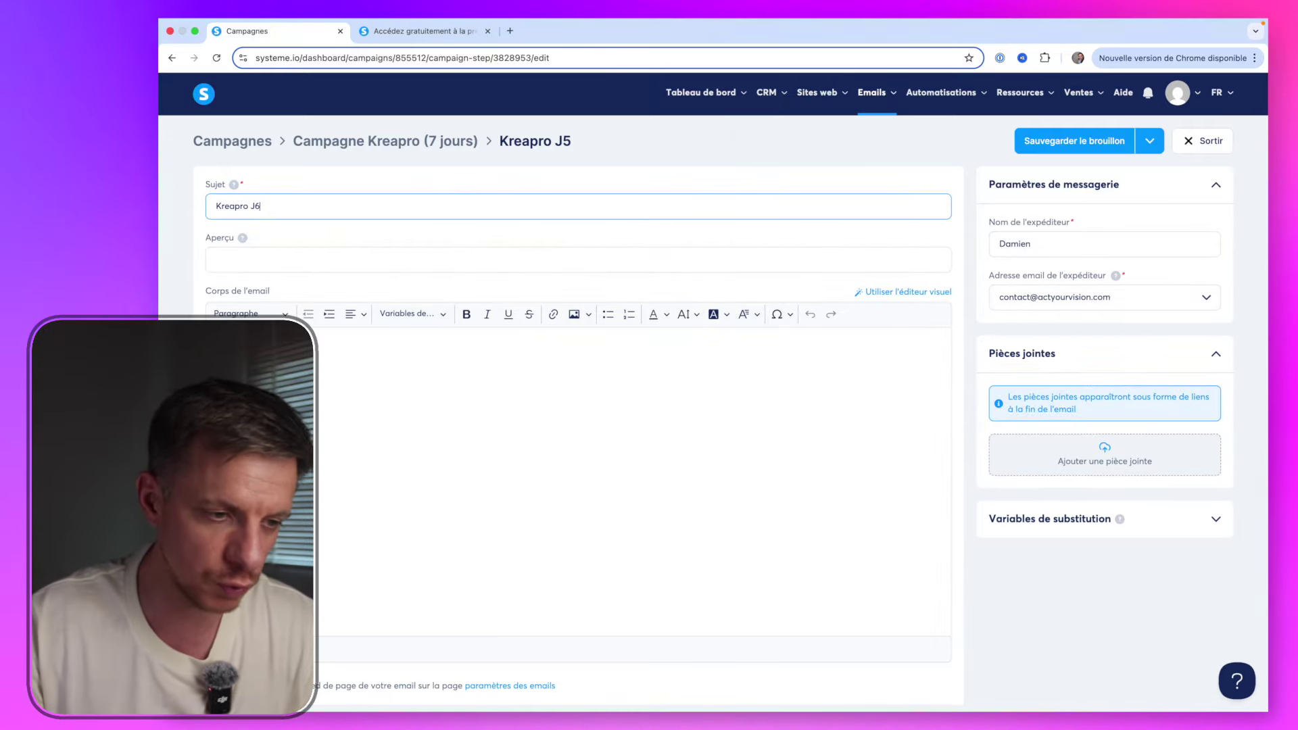
{"action": "left_click", "coordinate": [371, 448]}
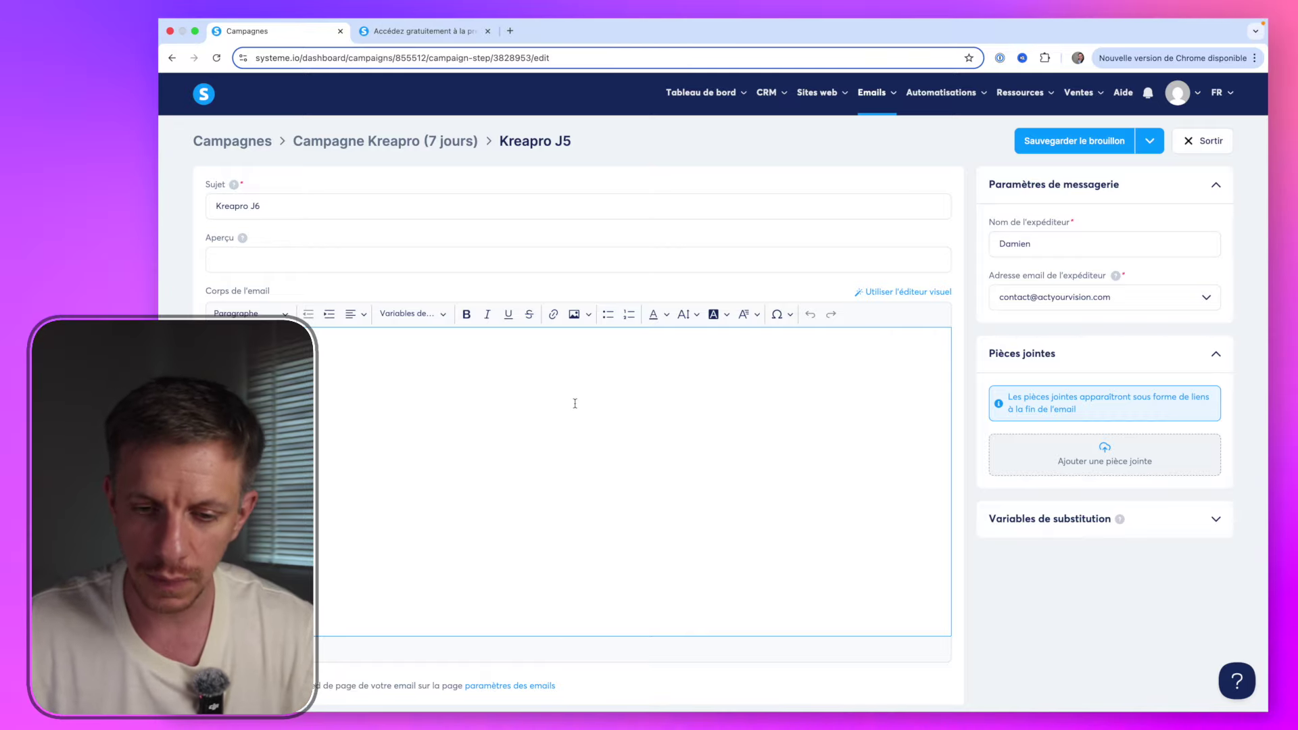
Save and publish the Kreapro J6 email one day after Kreapro J5, and return to the campaign's email list
{"action": "left_click", "coordinate": [1150, 141]}
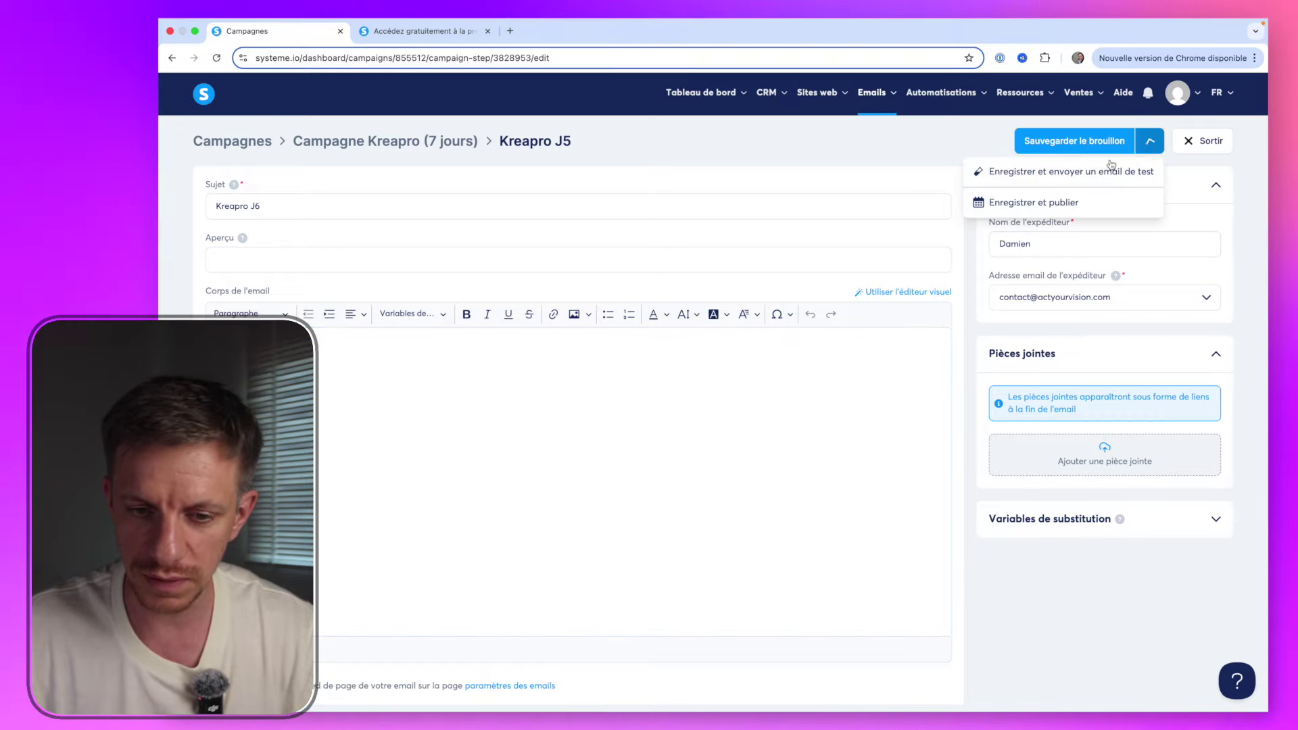
{"action": "left_click", "coordinate": [1011, 205]}
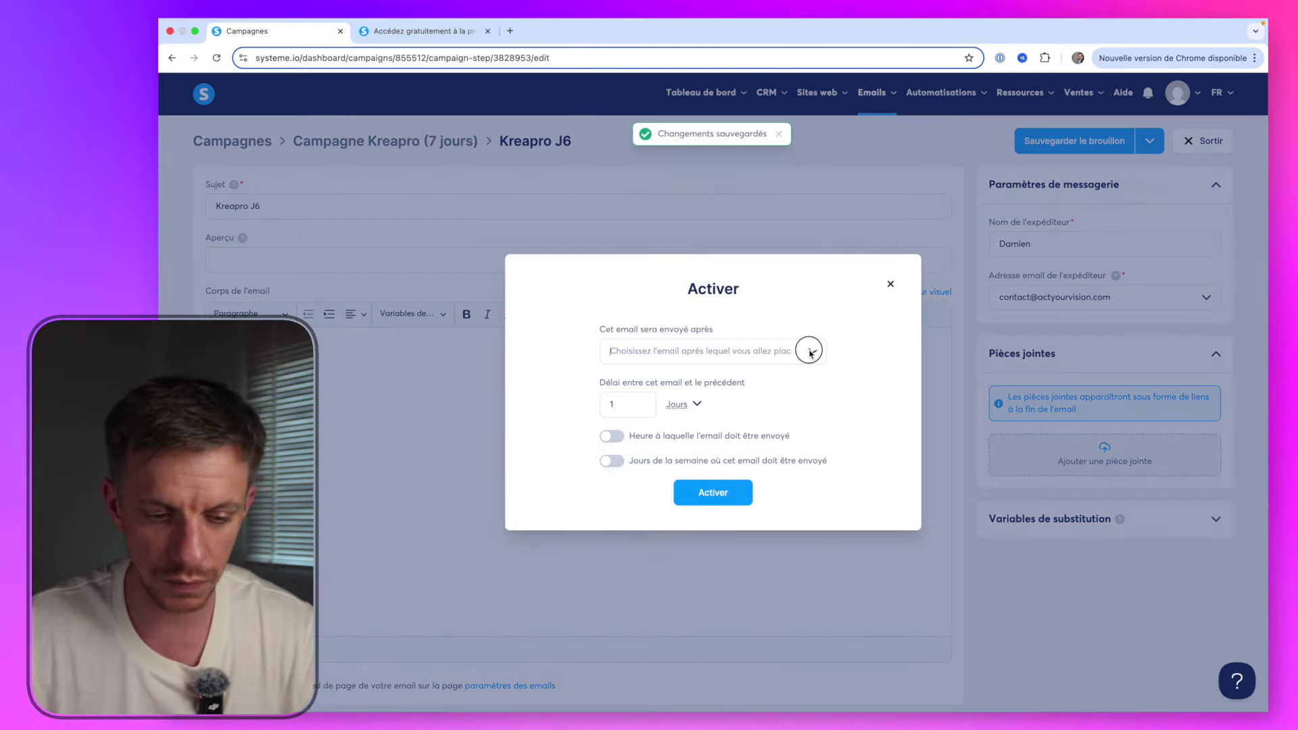
{"action": "left_click", "coordinate": [806, 351]}
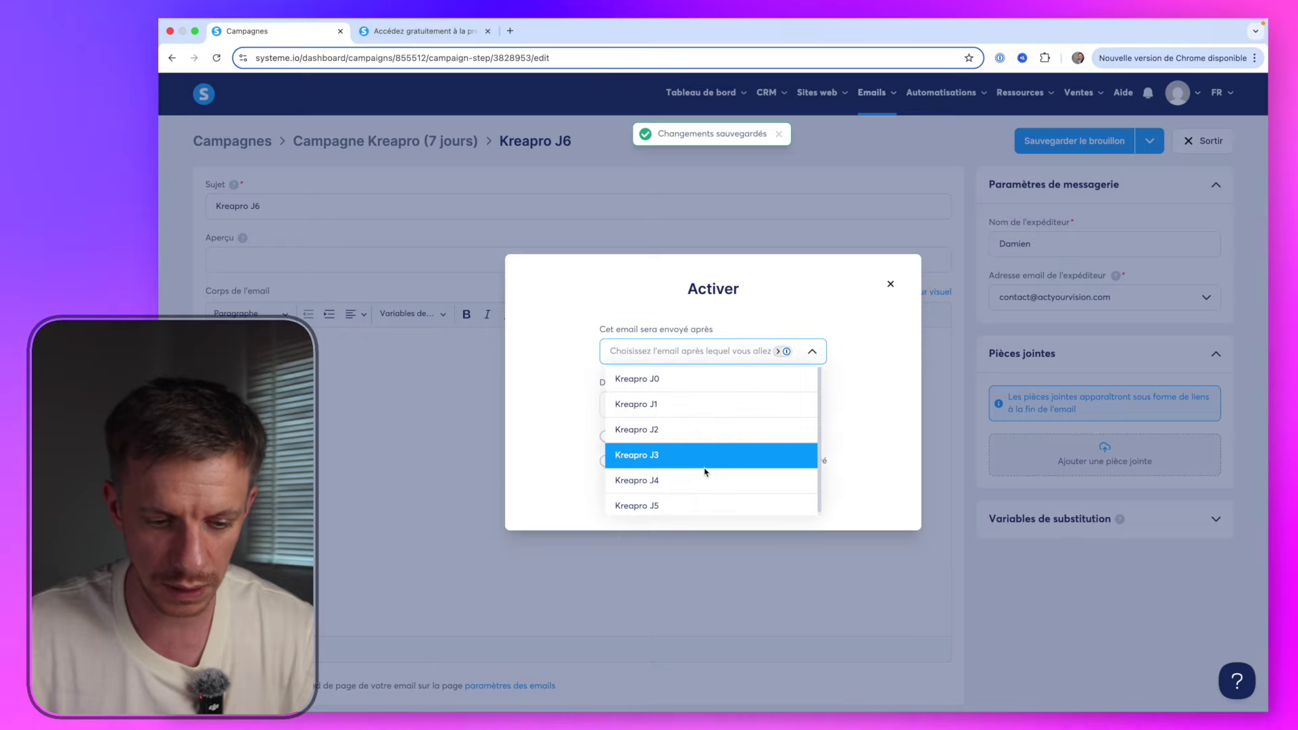
{"action": "left_click", "coordinate": [680, 502]}
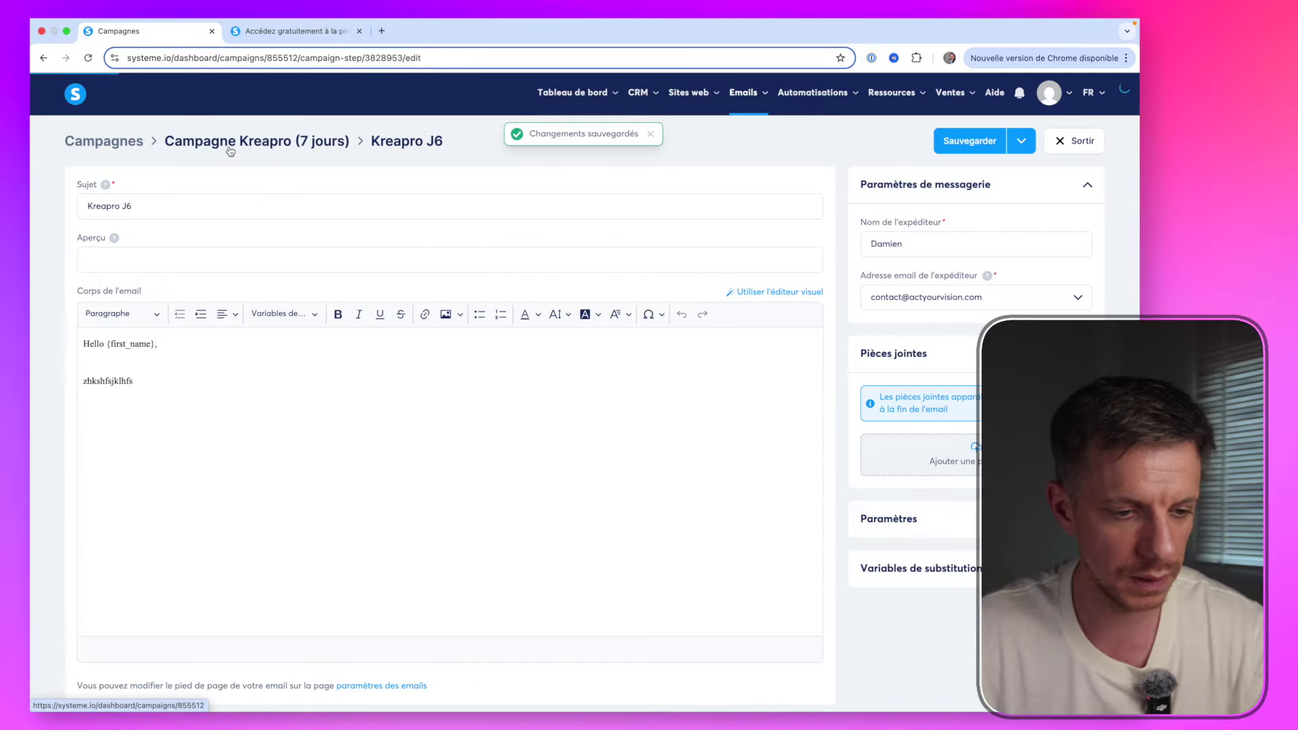
{"action": "left_click", "coordinate": [358, 143]}
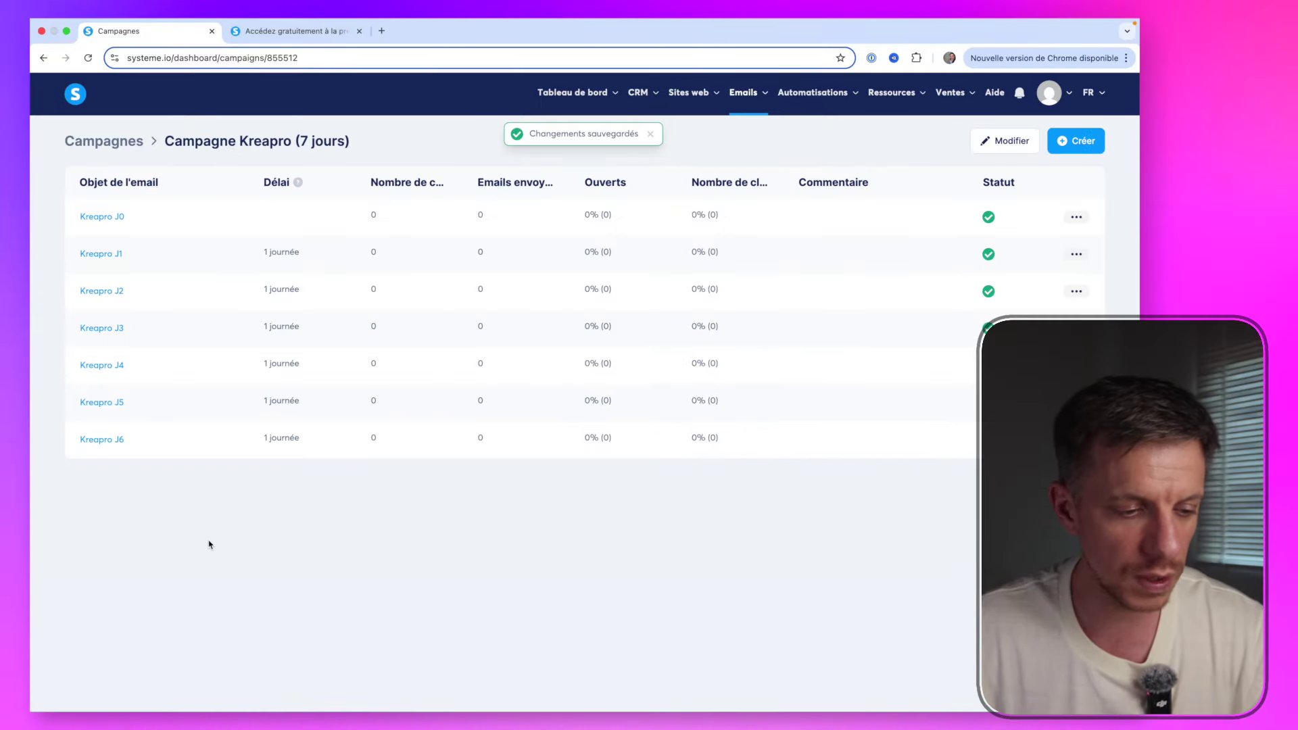
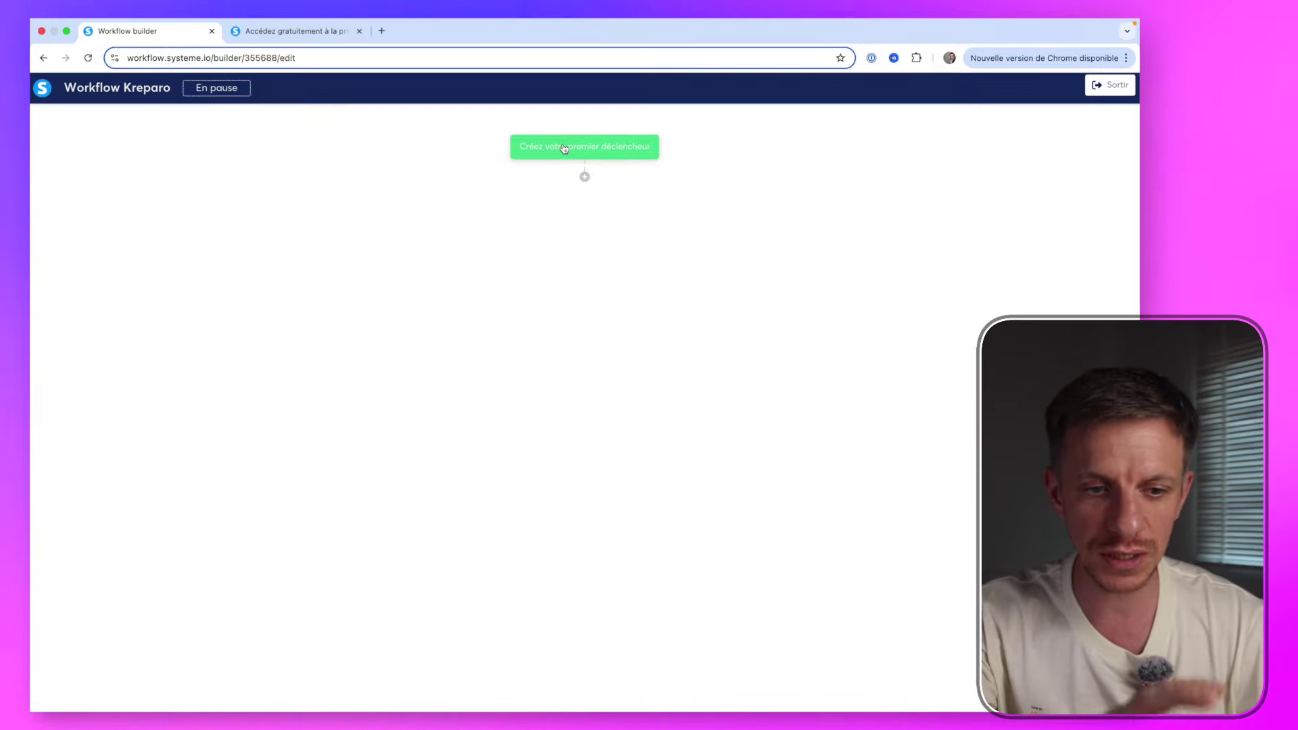
Create the workflow's first trigger as "Tag ajouté" with the tag Kreapro
{"action": "left_click", "coordinate": [565, 148]}
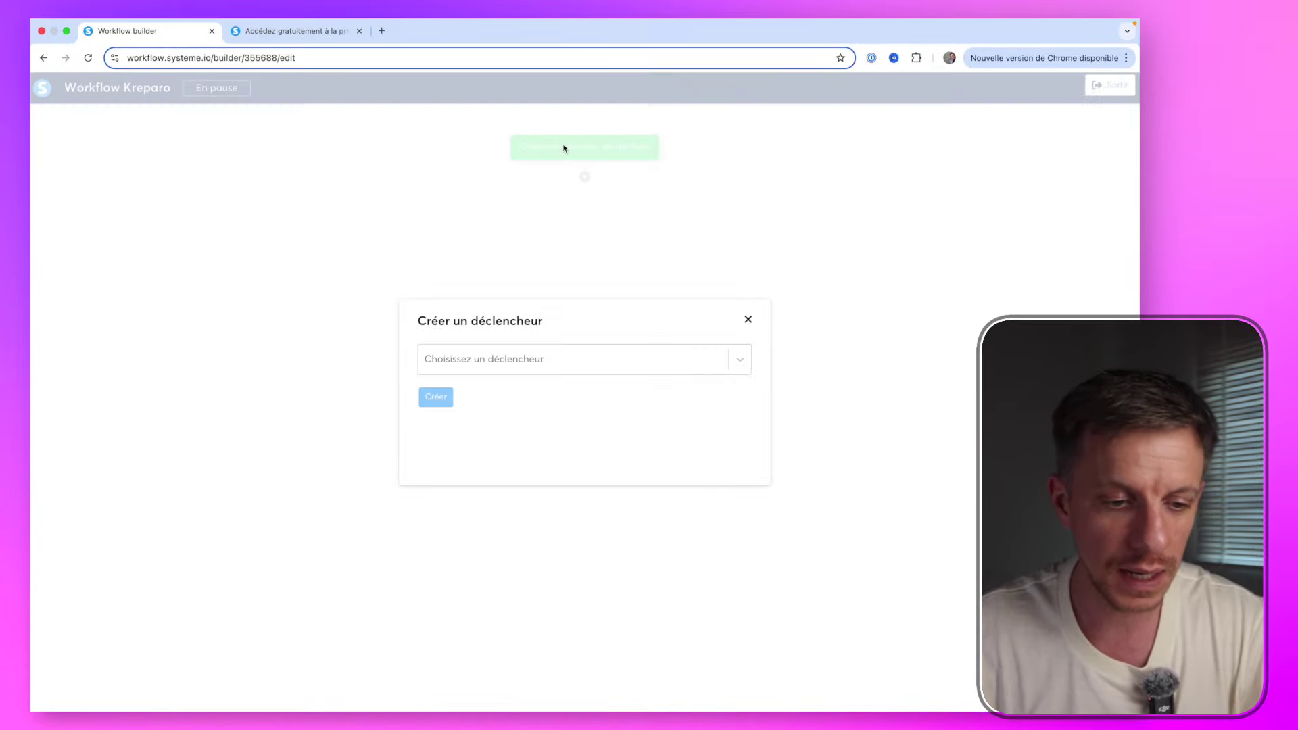
{"action": "left_click", "coordinate": [523, 371]}
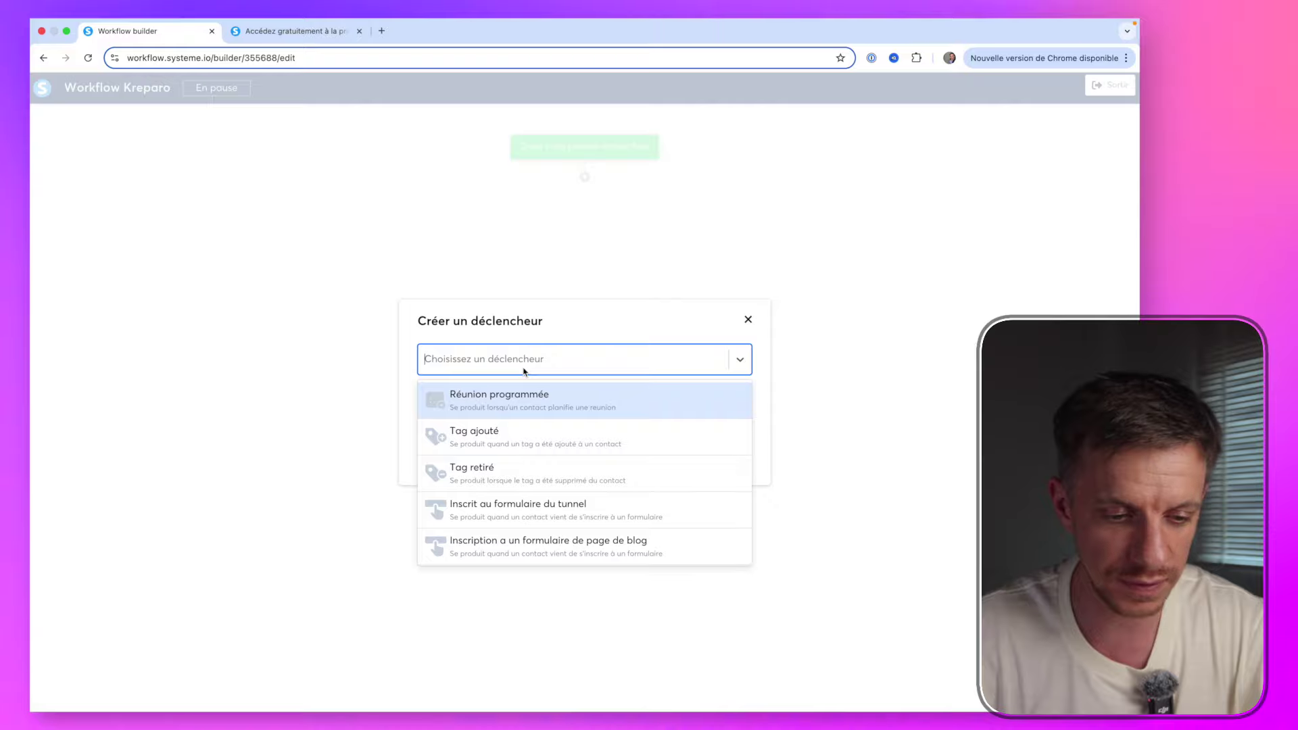
{"action": "left_click", "coordinate": [500, 437]}
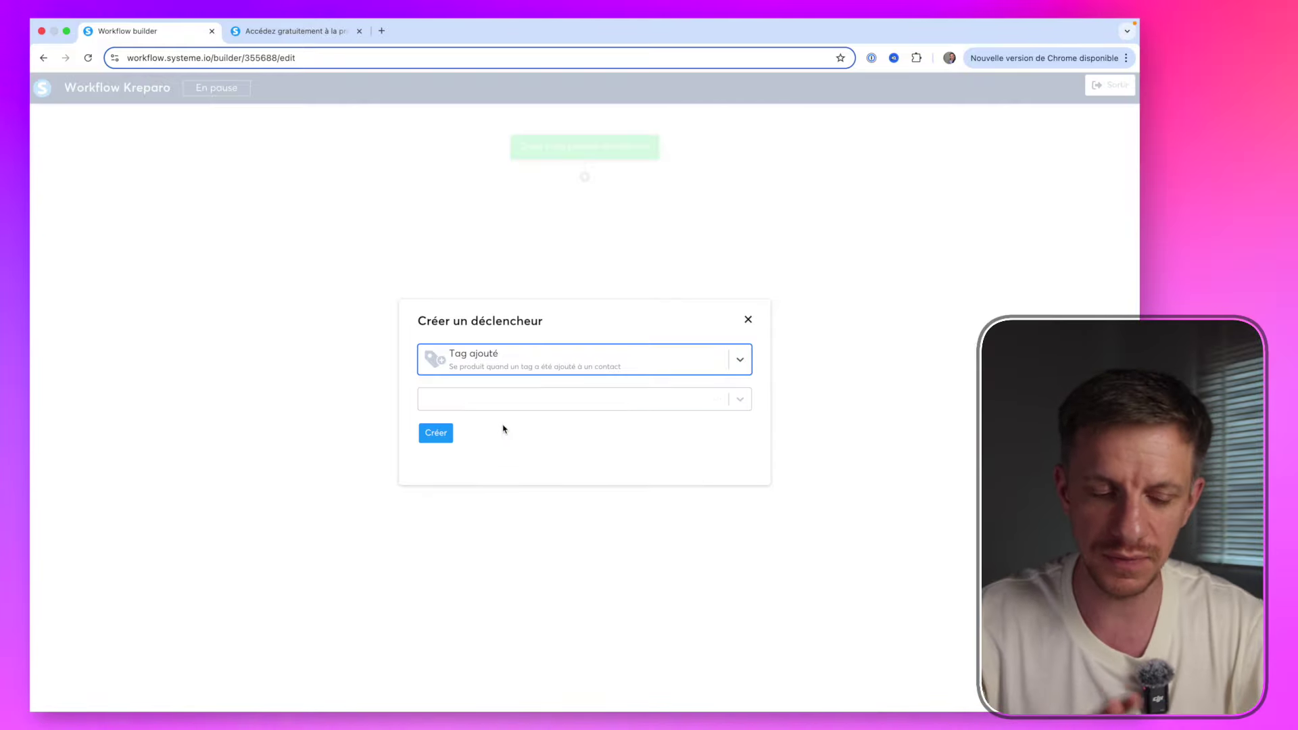
{"action": "left_click", "coordinate": [507, 406]}
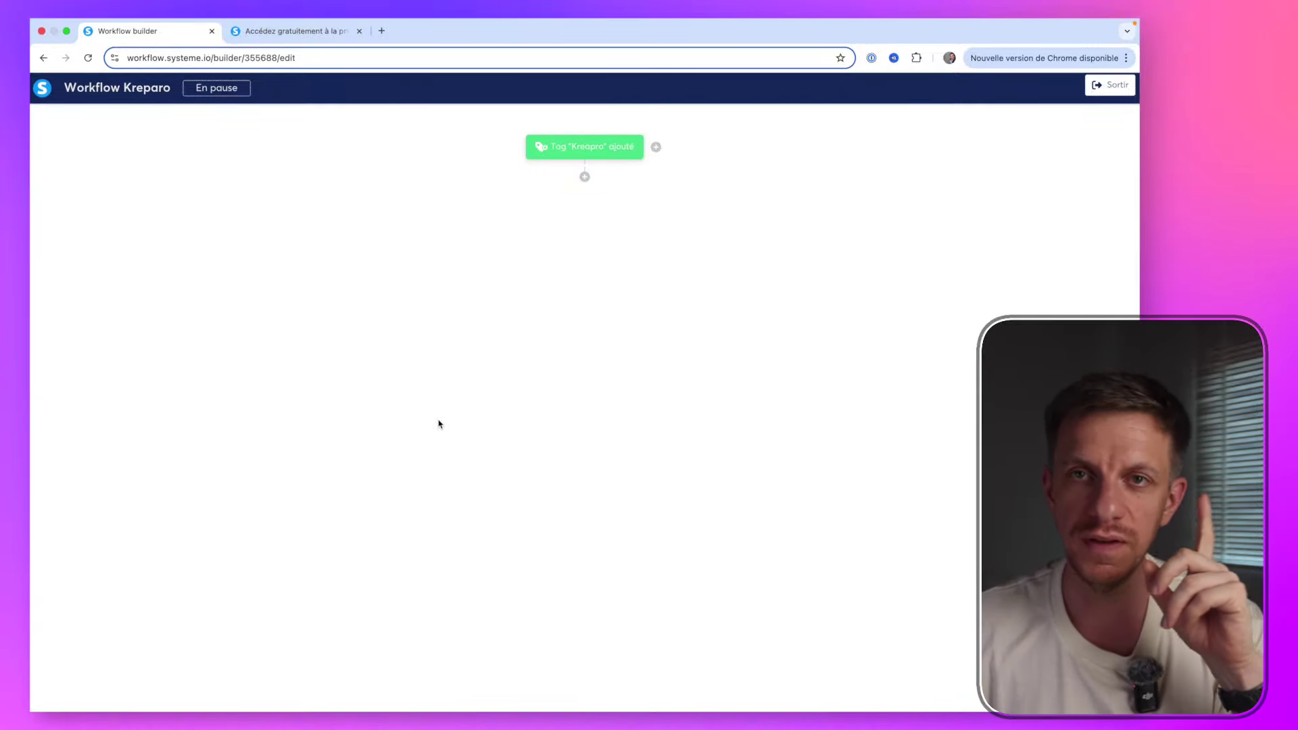
Add a "Supprimer un tag" action below the trigger that removes the Newsletter tag from the contact
{"action": "left_click", "coordinate": [585, 176]}
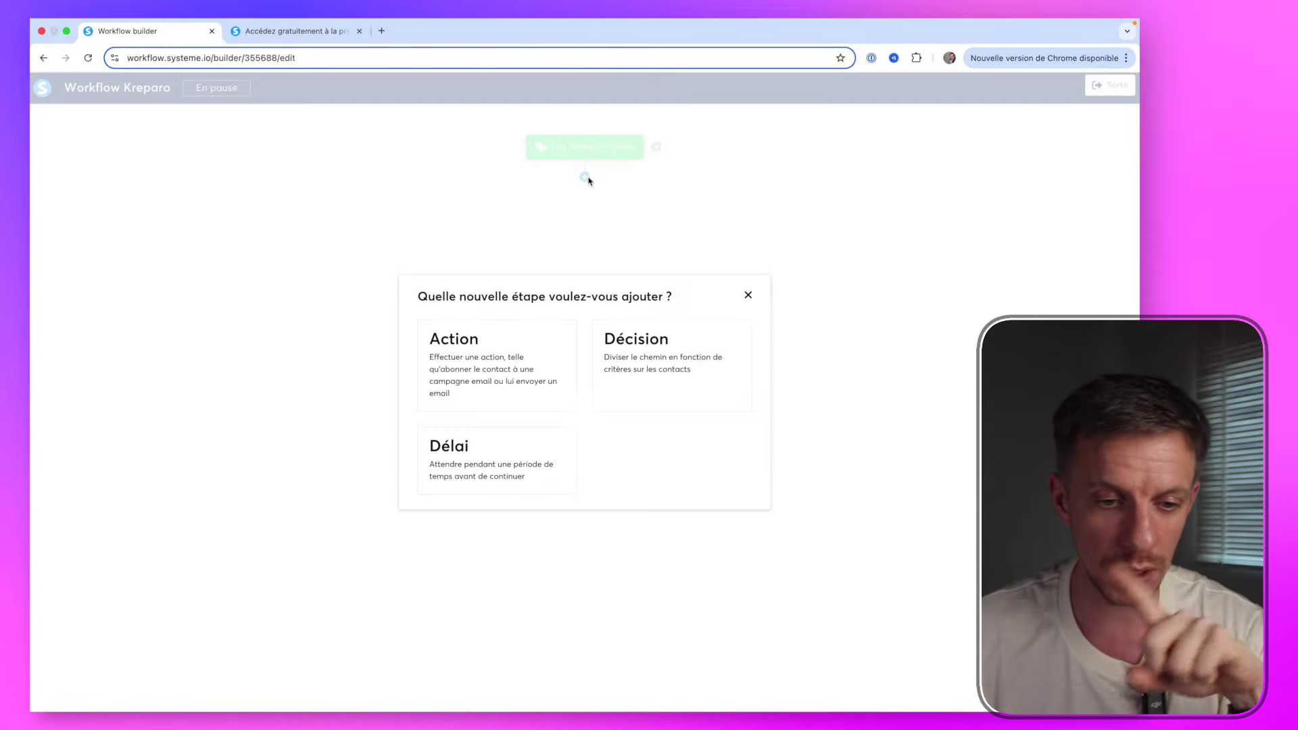
{"action": "left_click", "coordinate": [497, 376]}
{"action": "left_click", "coordinate": [505, 363]}
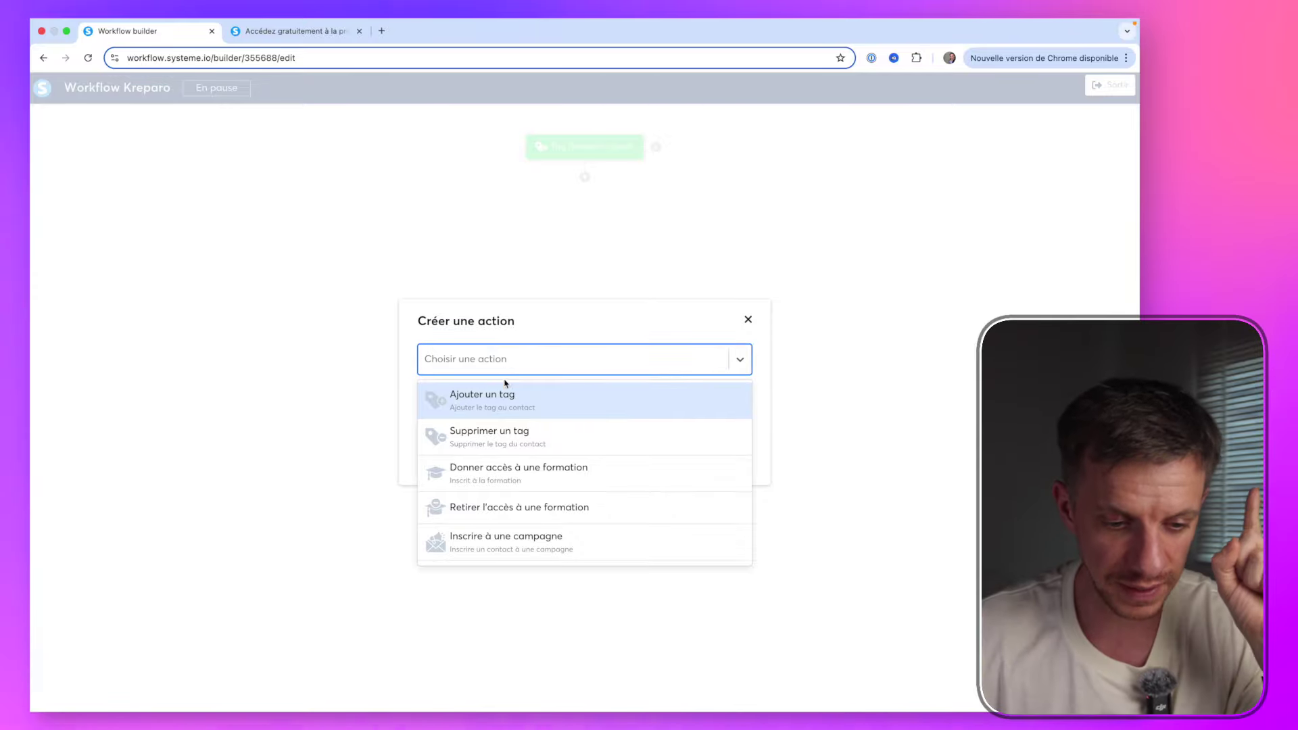
{"action": "left_click", "coordinate": [507, 438]}
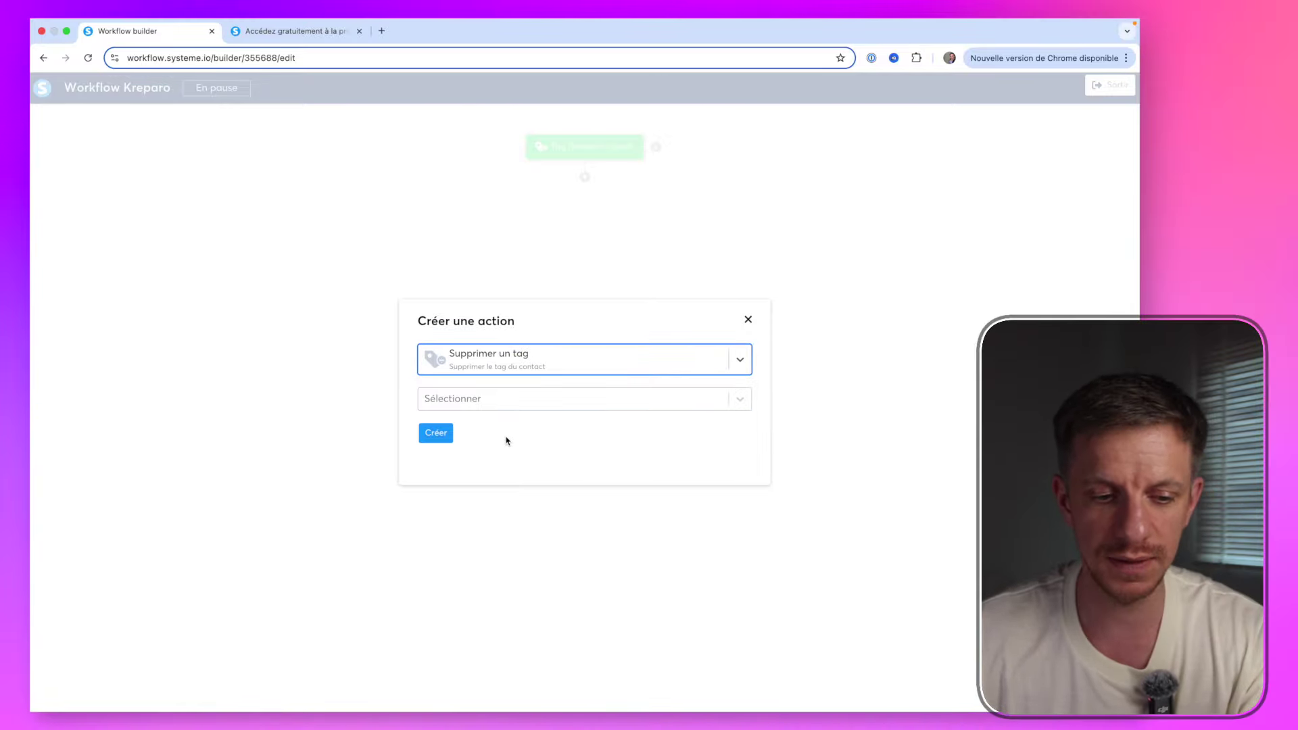
{"action": "left_click", "coordinate": [504, 399]}
{"action": "left_click", "coordinate": [484, 454]}
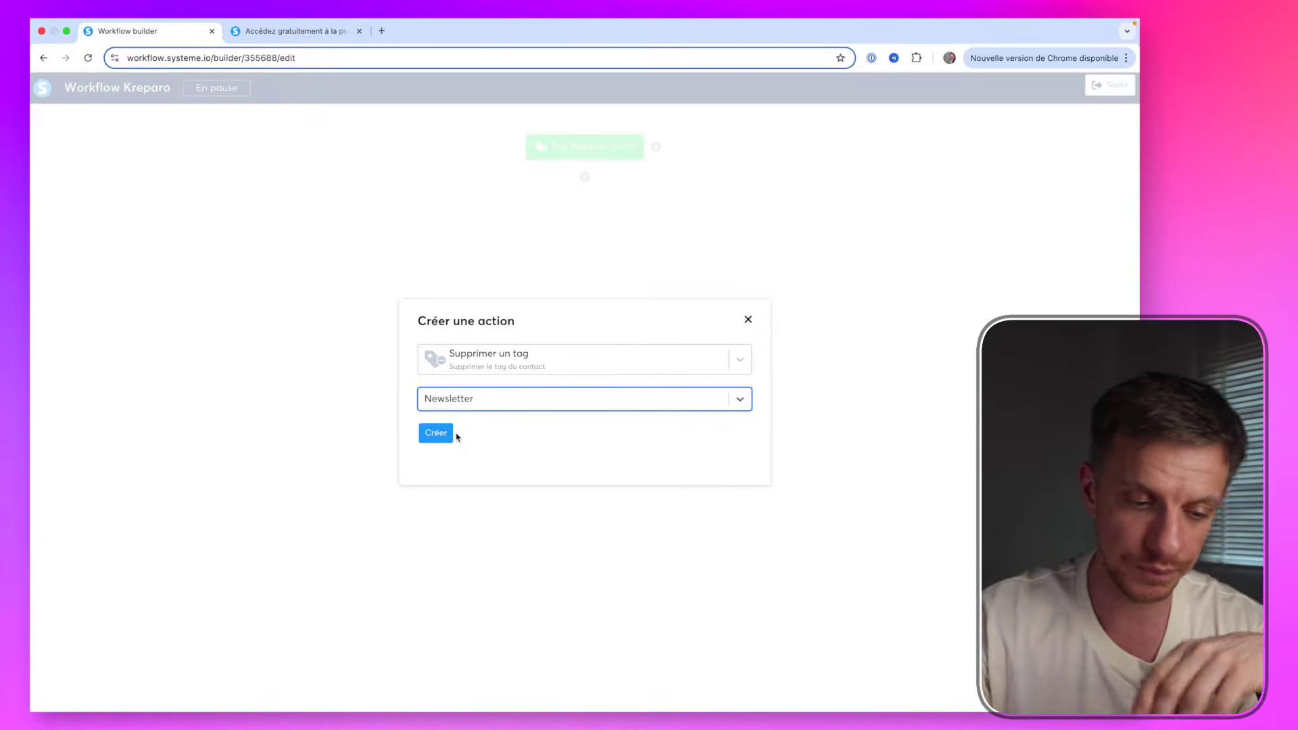
{"action": "left_click", "coordinate": [451, 435]}
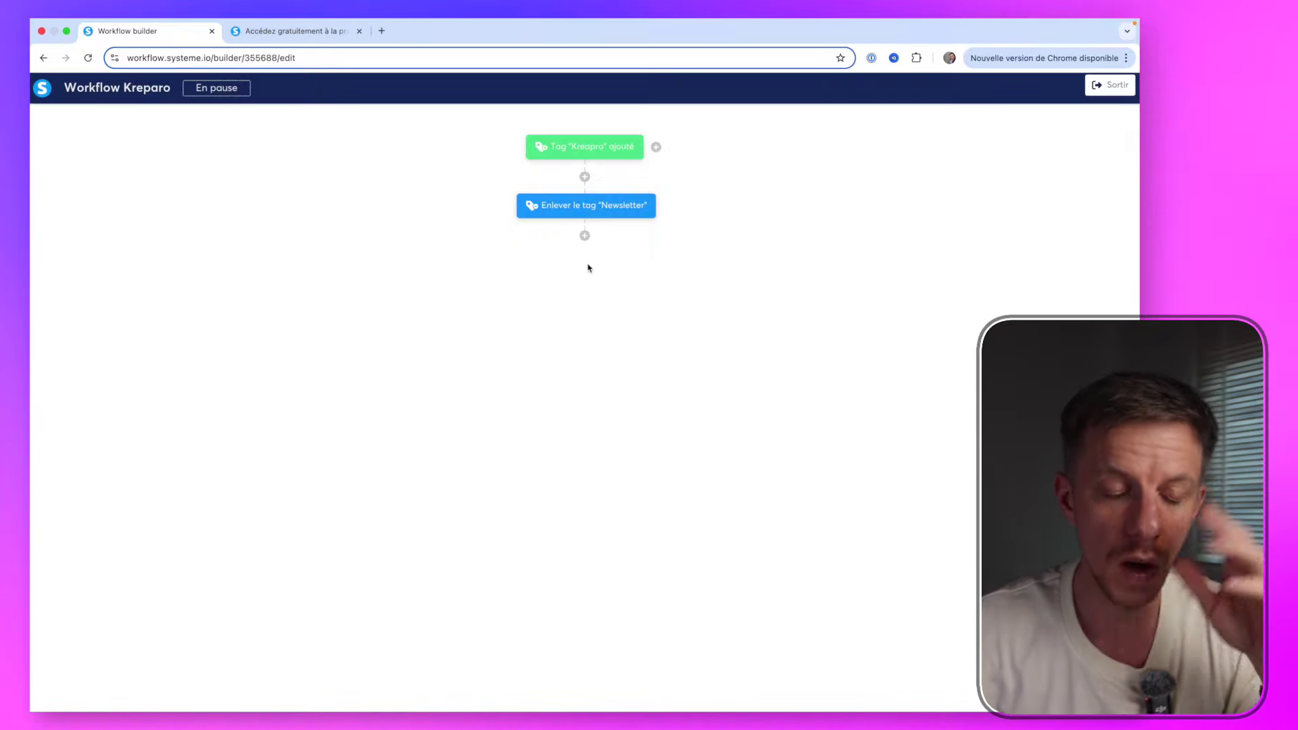
Add an "Inscrire à une campagne" action after the tag removal, enrolling contacts in "Campagne Kreapro (7 jours)"
{"action": "left_click", "coordinate": [584, 237]}
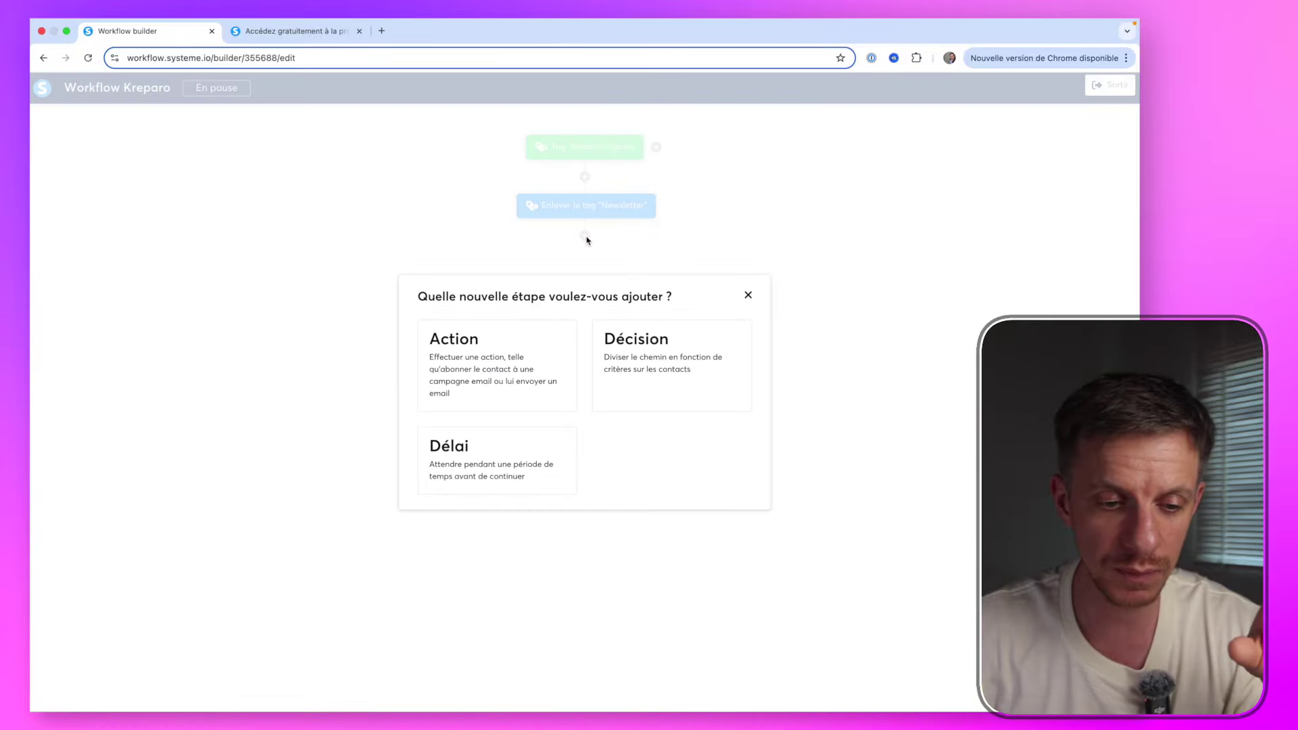
{"action": "left_click", "coordinate": [527, 327]}
{"action": "left_click", "coordinate": [510, 360]}
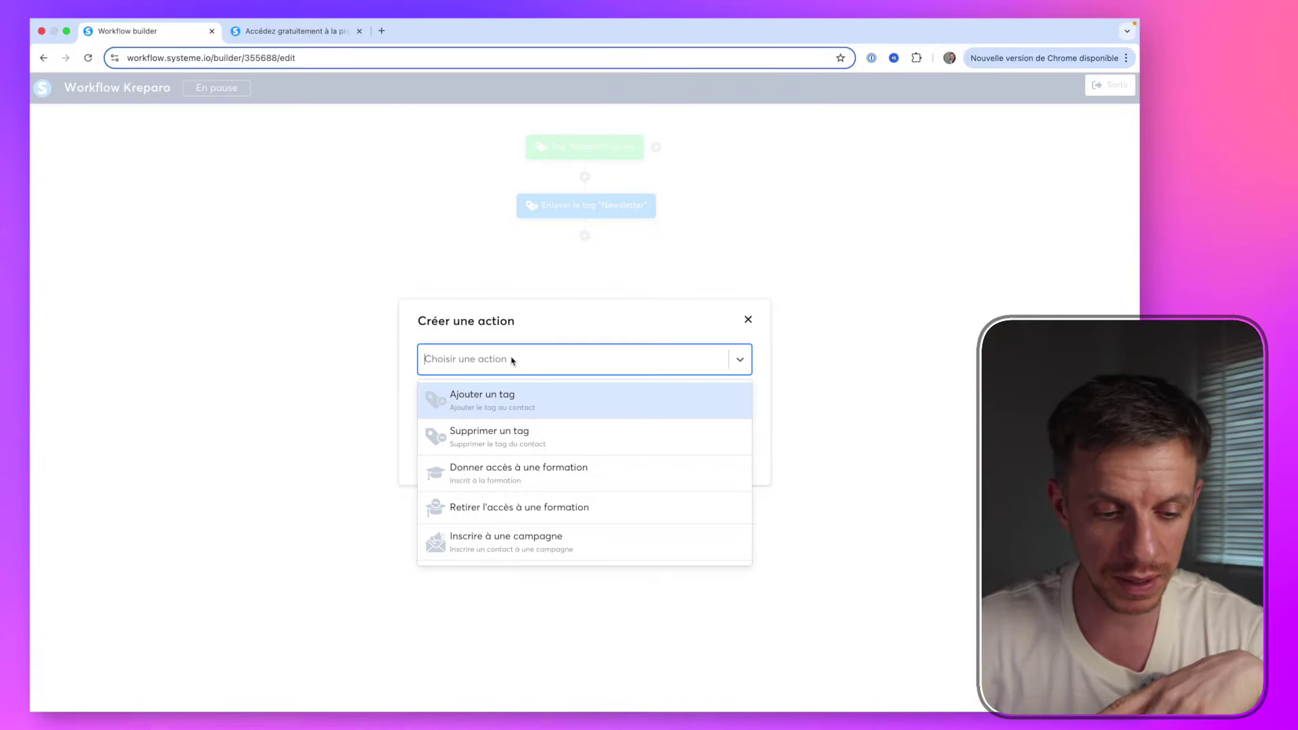
{"action": "scroll", "coordinate": [510, 416], "scroll_direction": "down", "scroll_amount": 3}
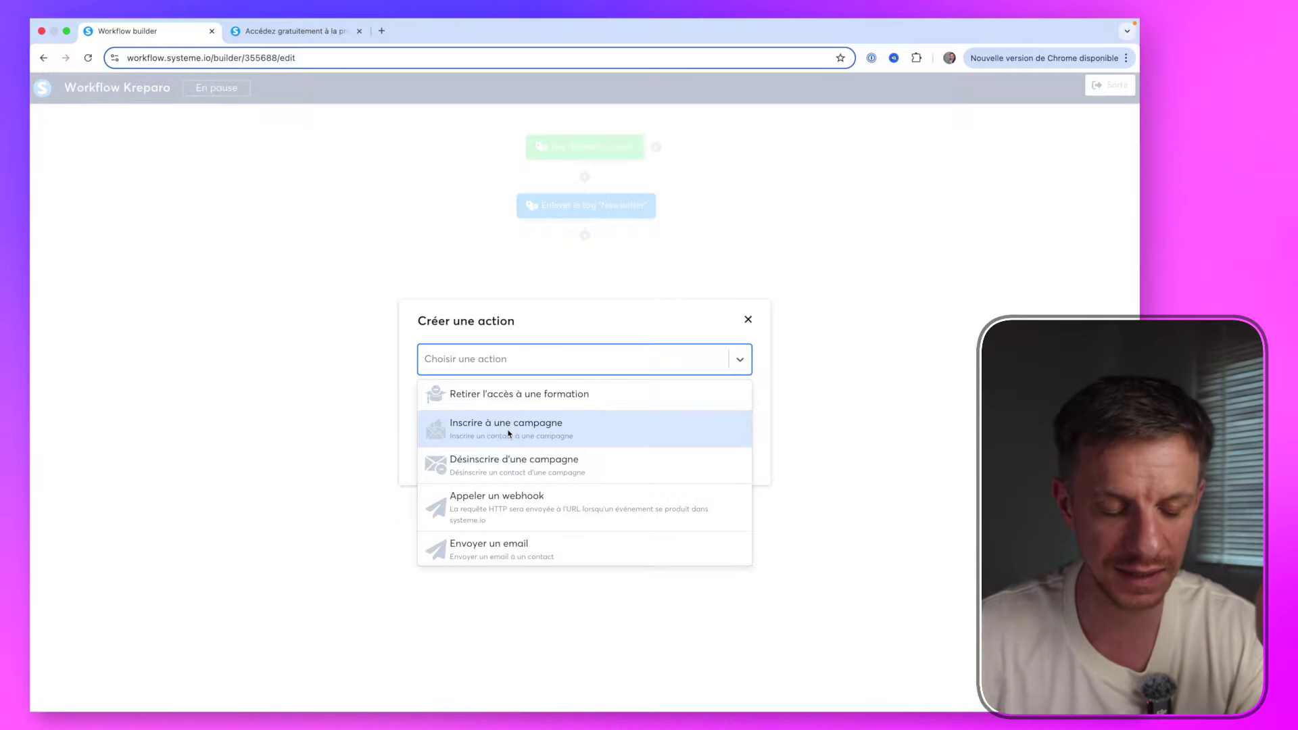
{"action": "left_click", "coordinate": [509, 434]}
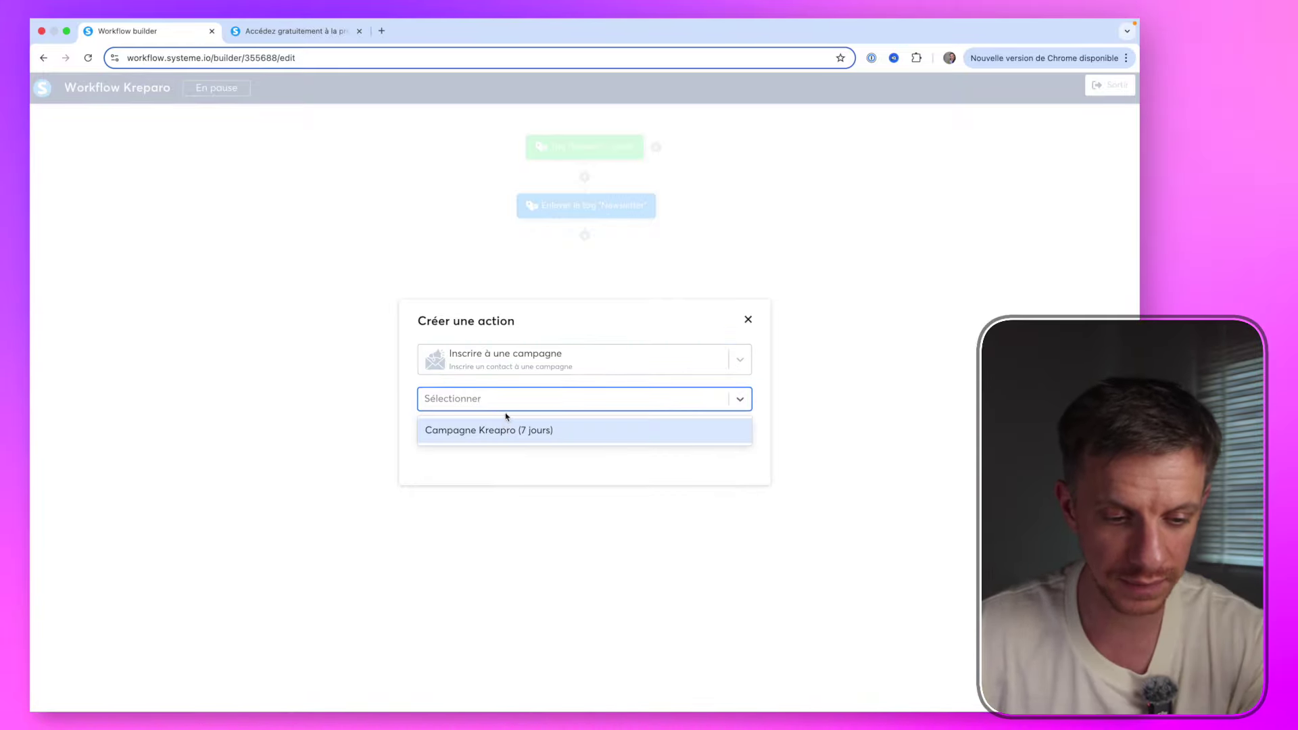
{"action": "left_click", "coordinate": [494, 433]}
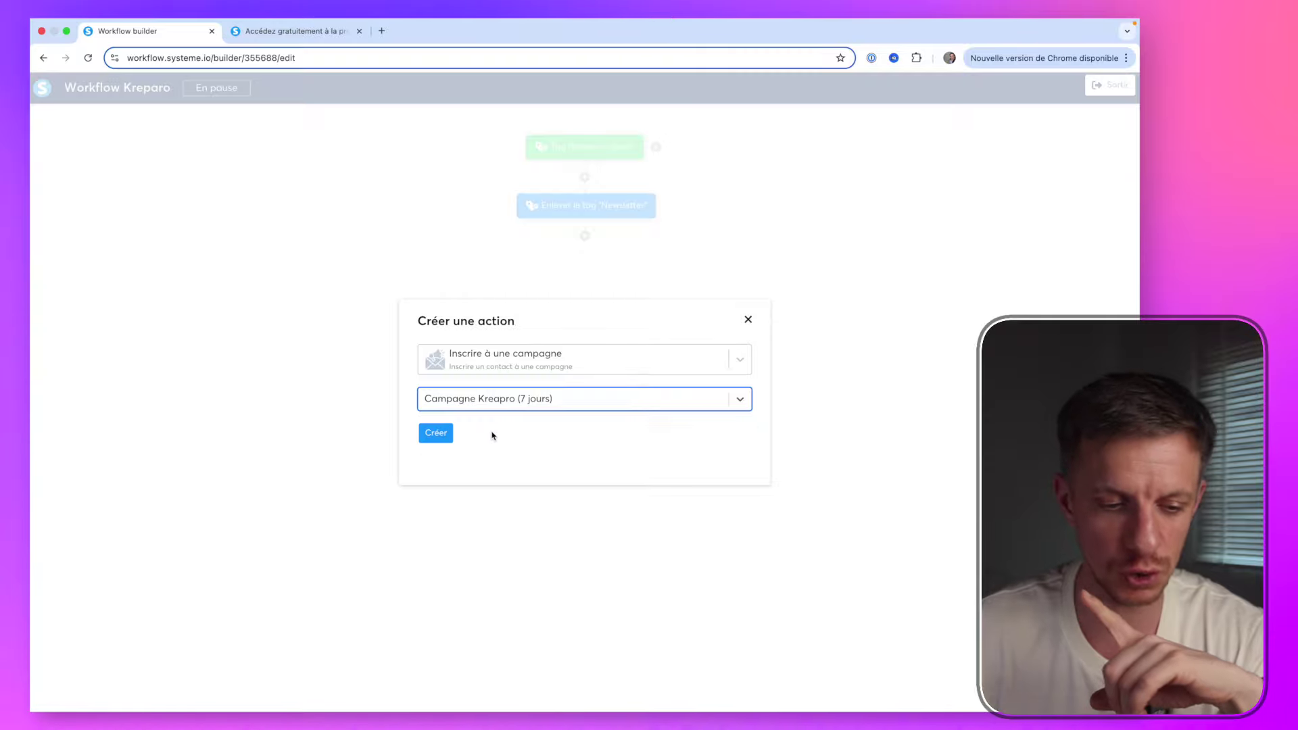
{"action": "left_click", "coordinate": [437, 436]}
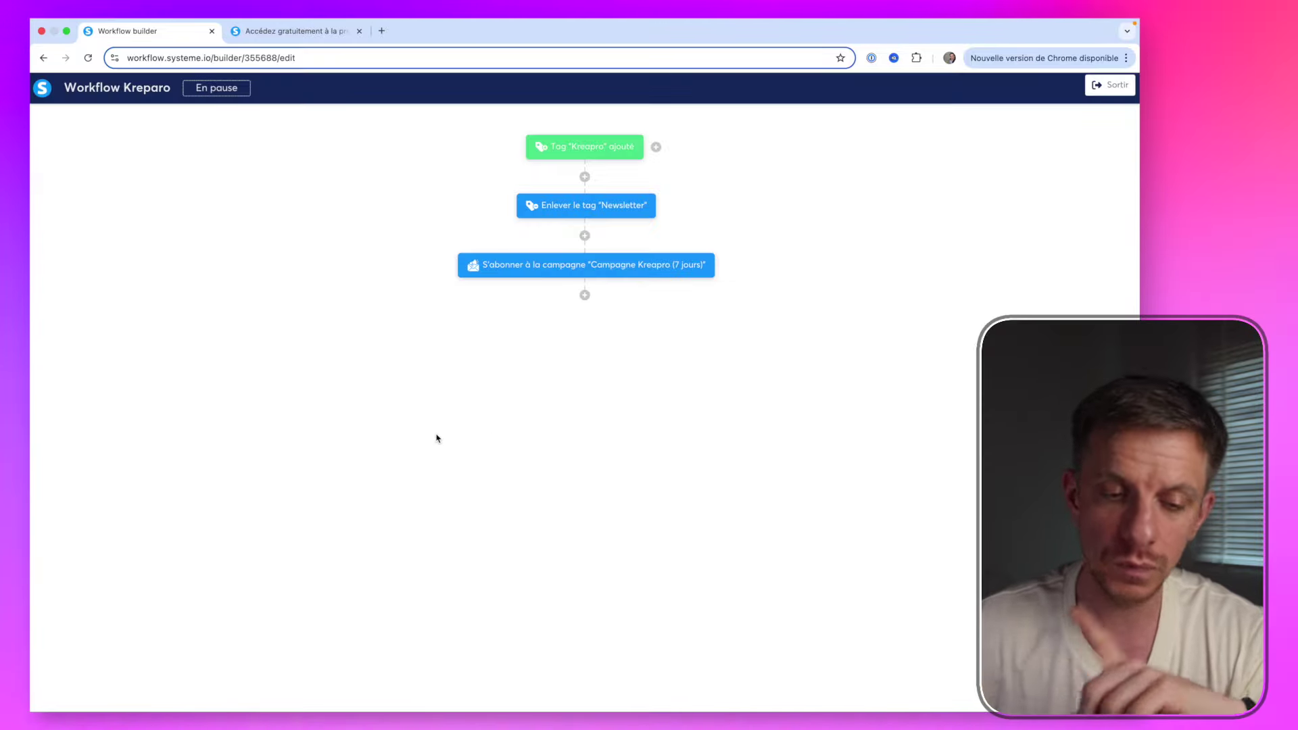
Add a 7-day delay after the campaign enrolment step
{"action": "left_click", "coordinate": [585, 295]}
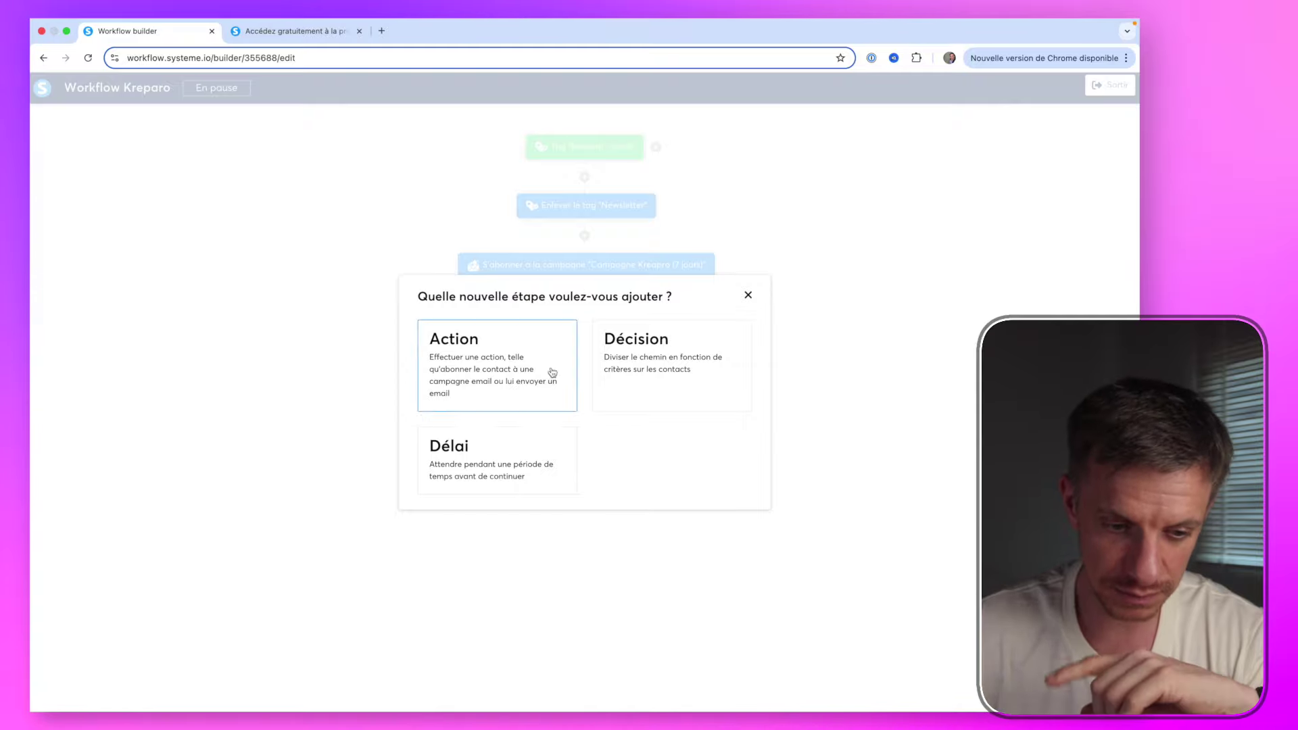
{"action": "left_click", "coordinate": [513, 452]}
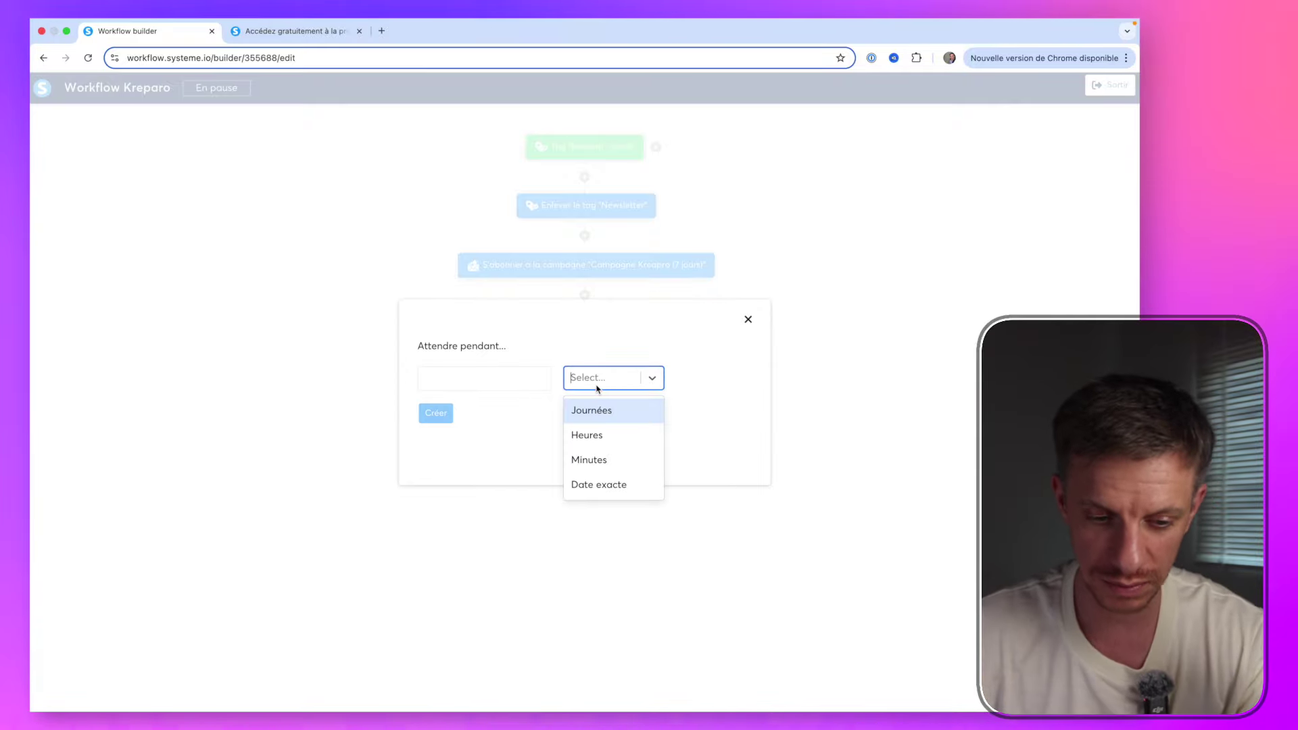
{"action": "left_click", "coordinate": [594, 409]}
{"action": "double_click", "coordinate": [423, 377]}
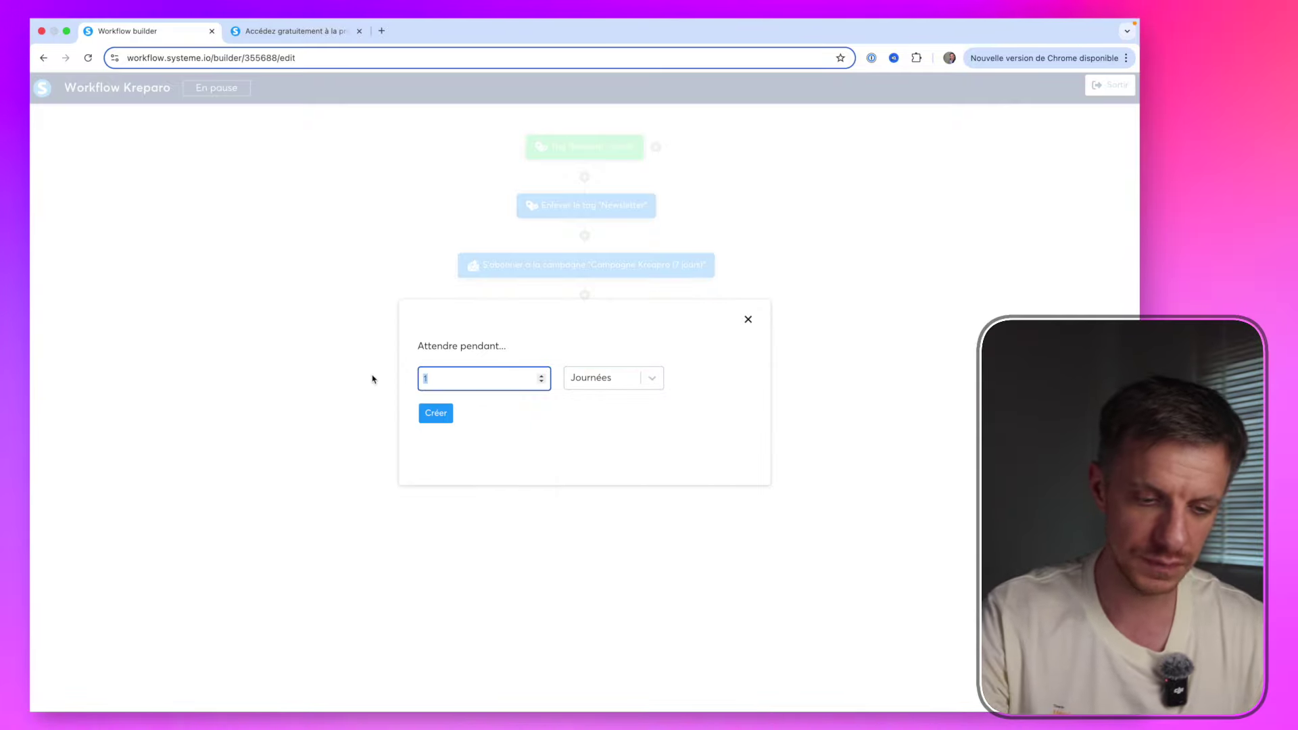
{"action": "type", "text": "7"}
{"action": "left_click", "coordinate": [436, 412]}
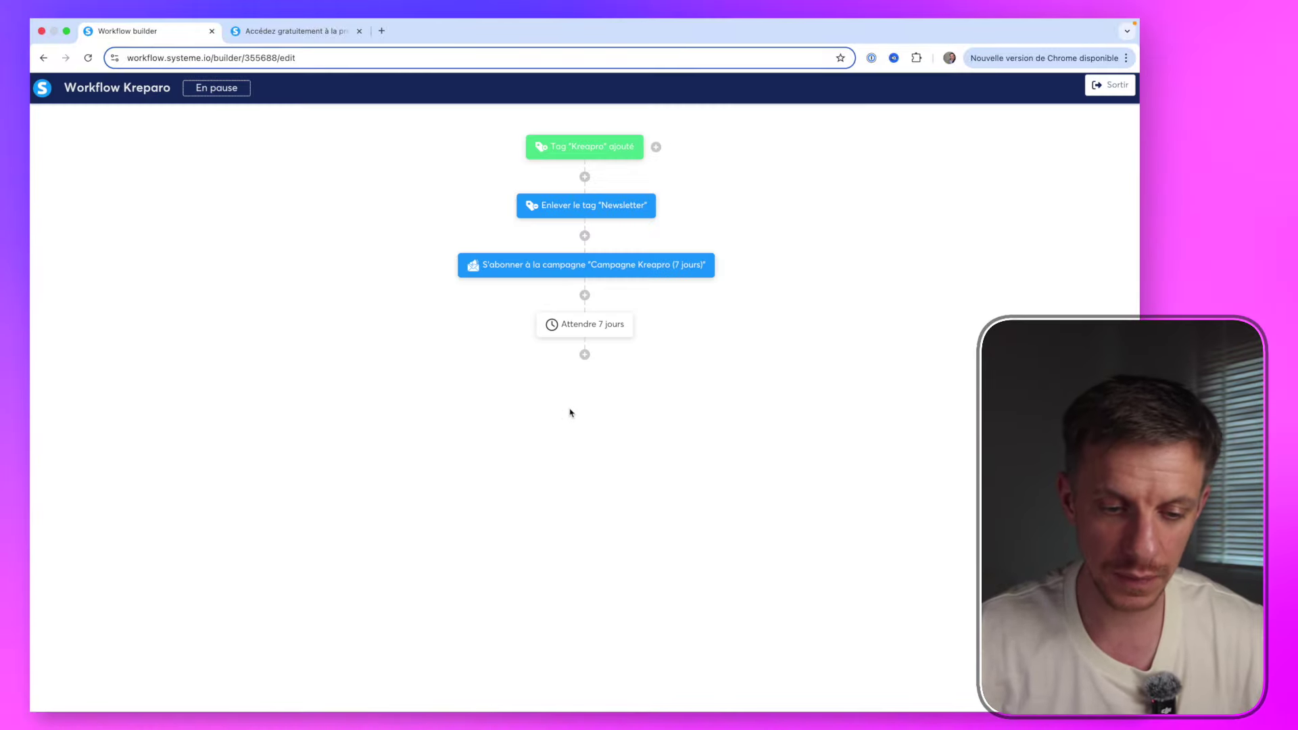
Add an "Ajouter un tag" action after the delay that gives the contact the Newsletter tag
{"action": "left_click", "coordinate": [585, 355]}
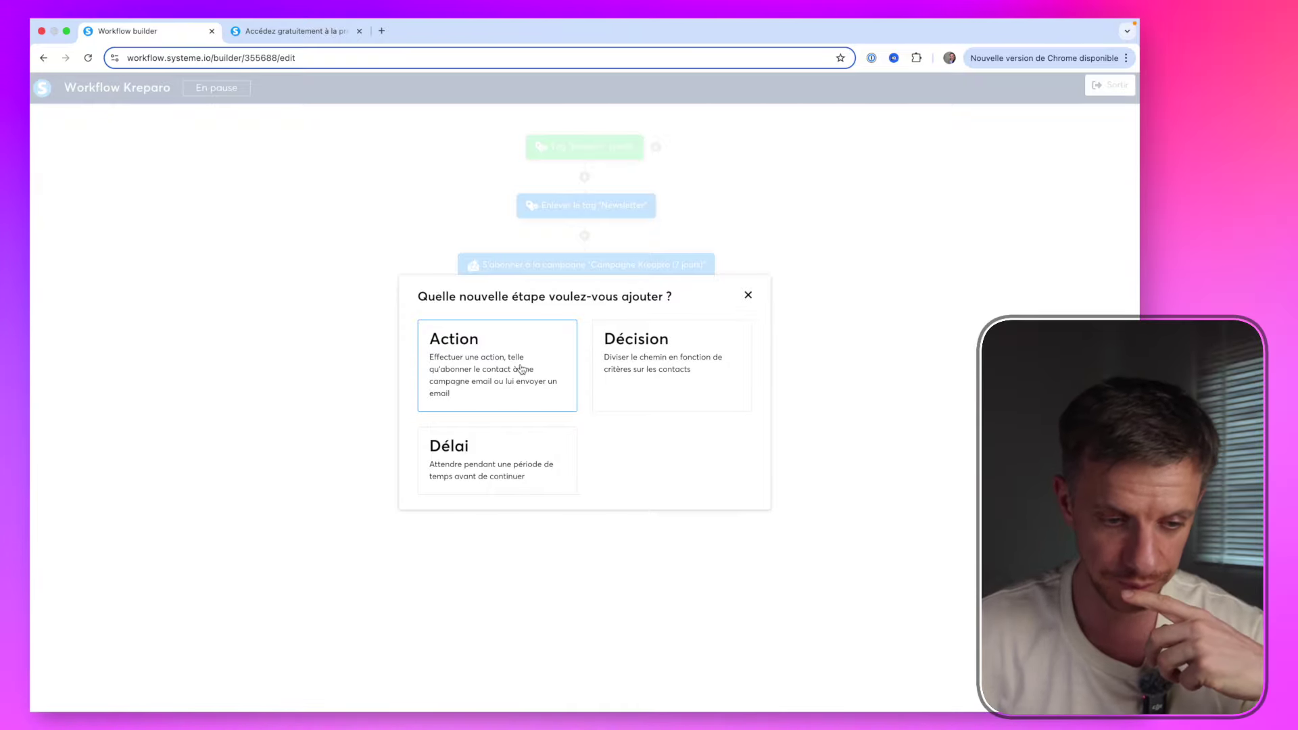
{"action": "key", "text": "Escape"}
{"action": "left_click", "coordinate": [487, 361]}
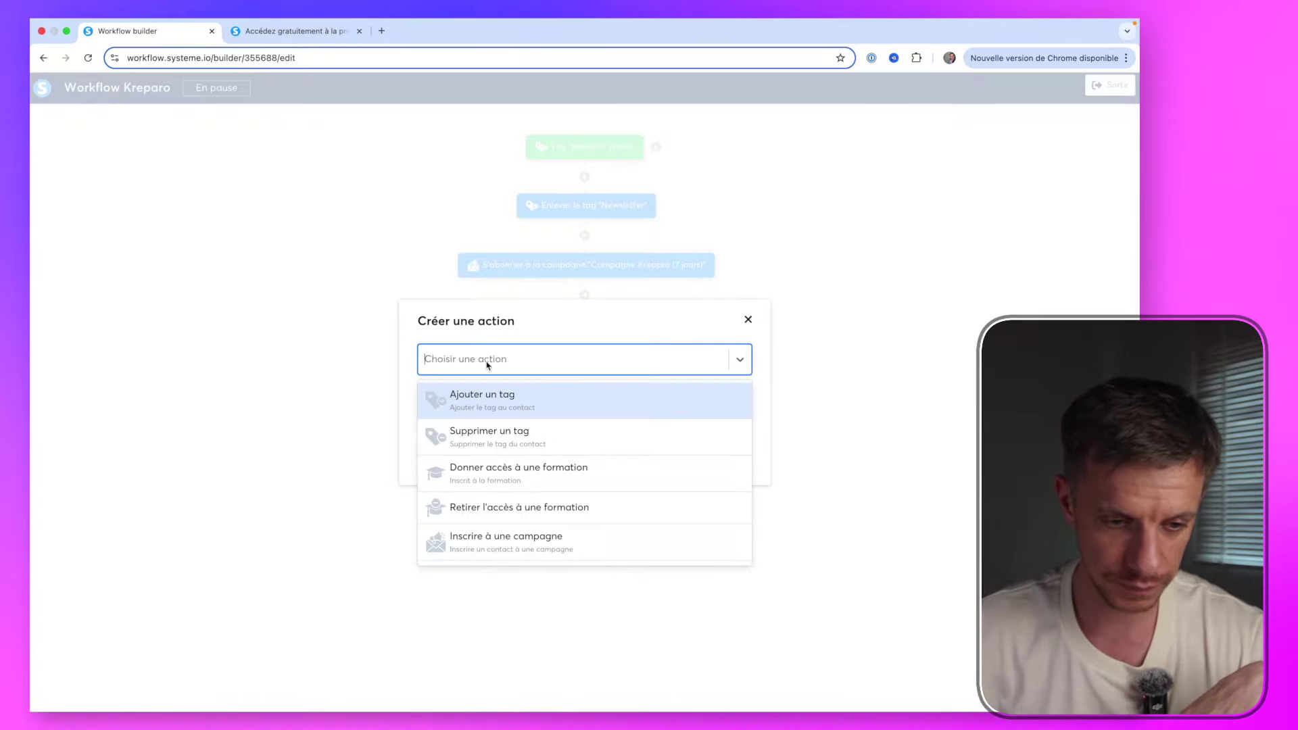
{"action": "left_click", "coordinate": [497, 402]}
{"action": "left_click", "coordinate": [497, 400]}
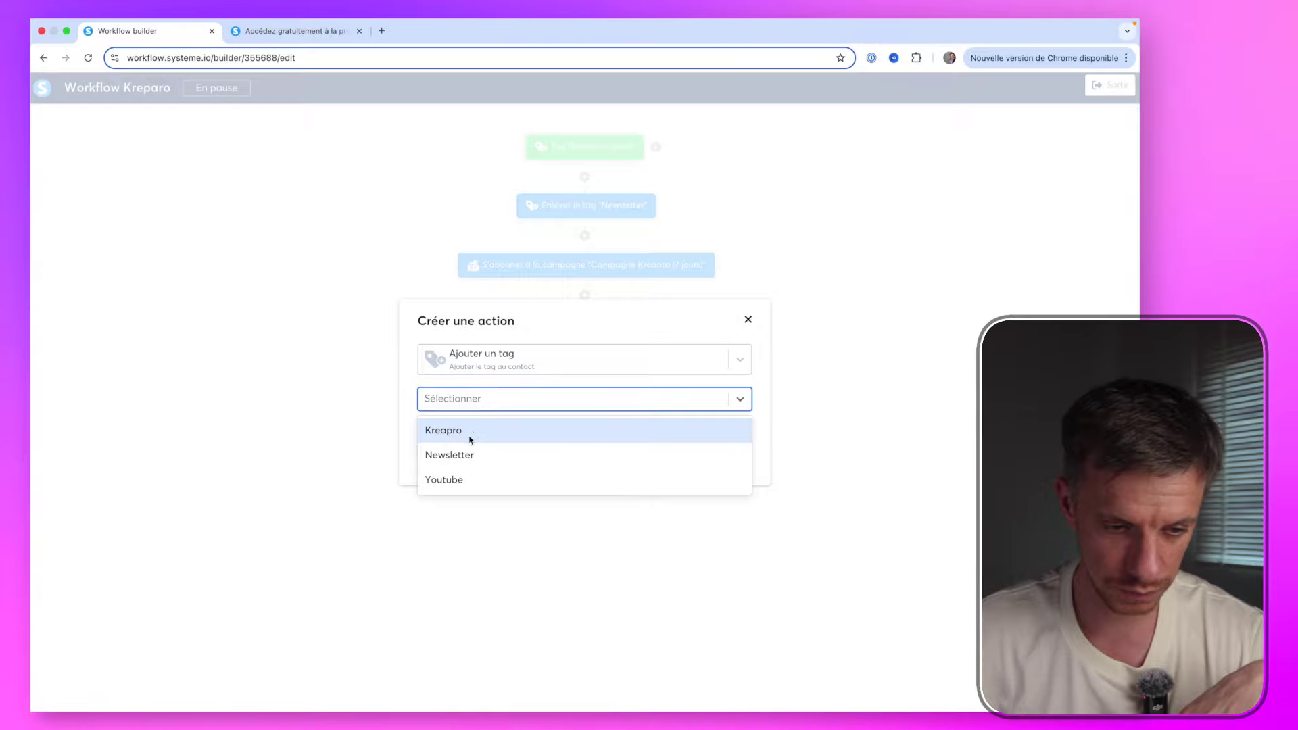
{"action": "left_click", "coordinate": [453, 455]}
{"action": "left_click", "coordinate": [436, 433]}
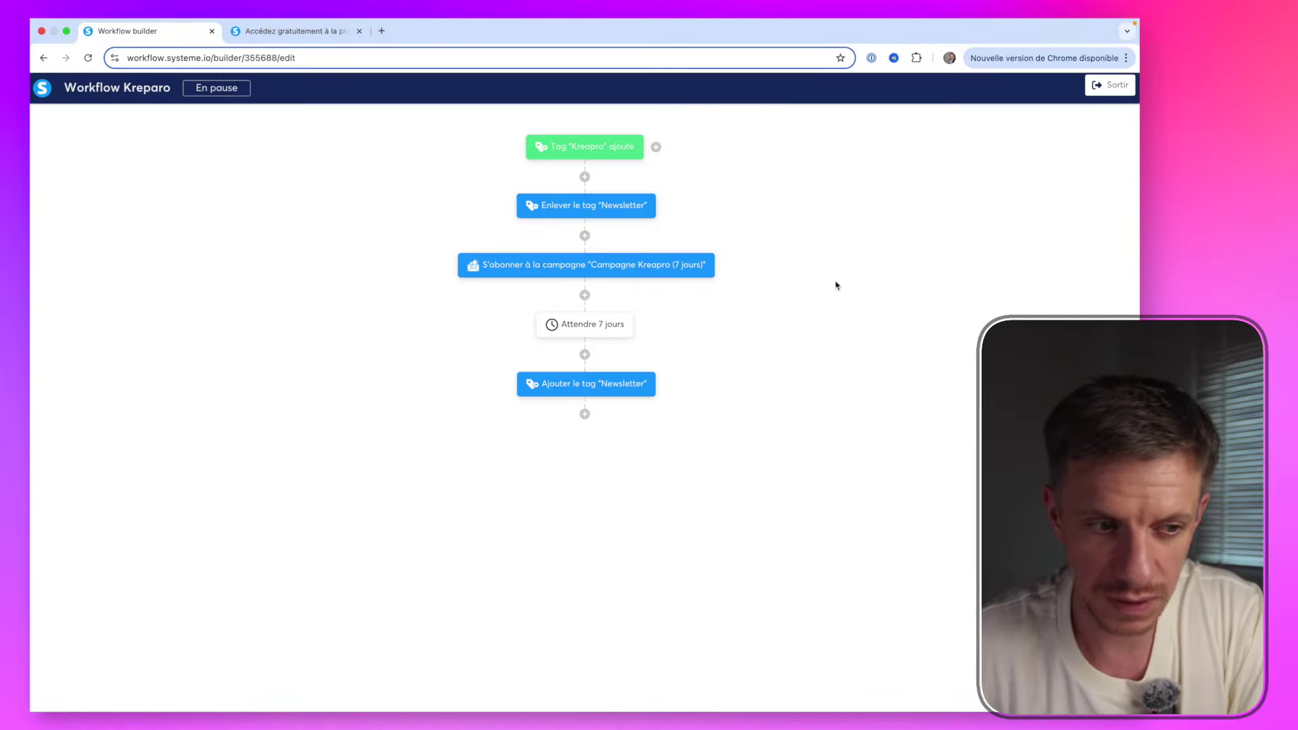
Exit the workflow builder and activate Workflow Kreparo from the workflow list
{"action": "left_click", "coordinate": [1112, 87]}
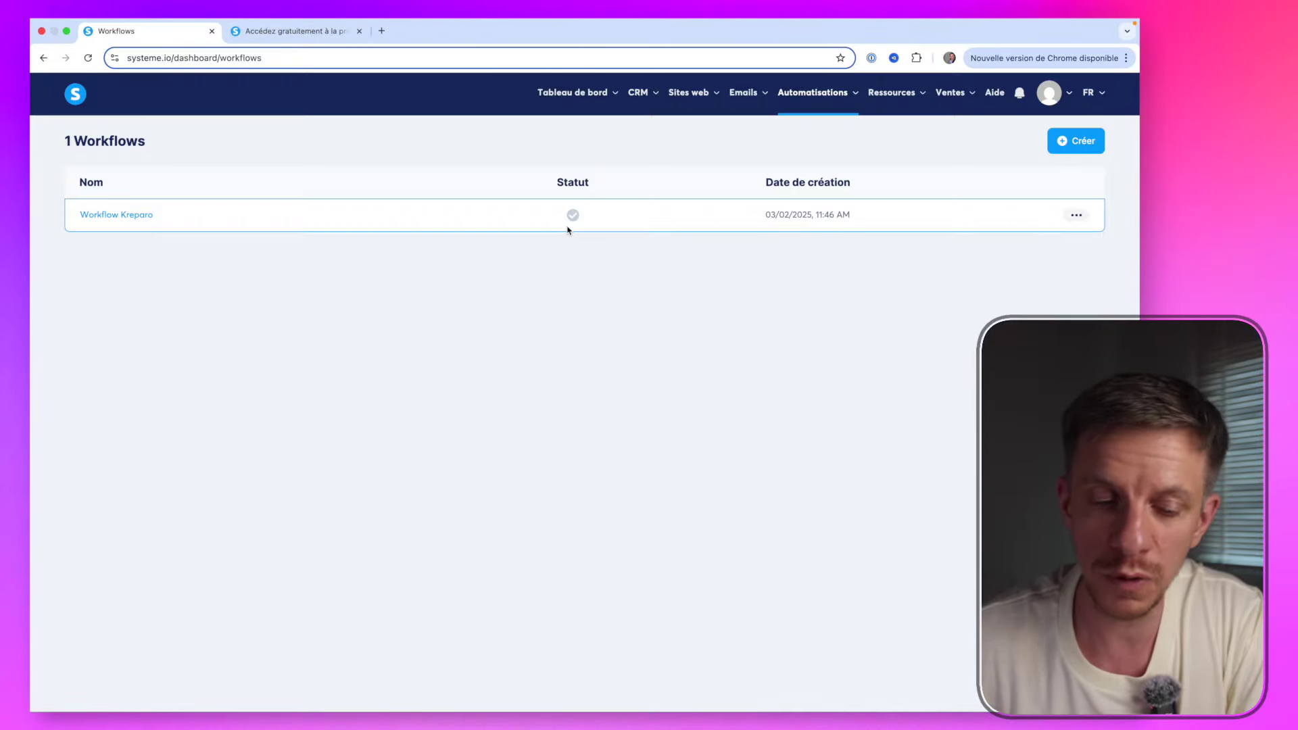
{"action": "mouse_move", "coordinate": [572, 219]}
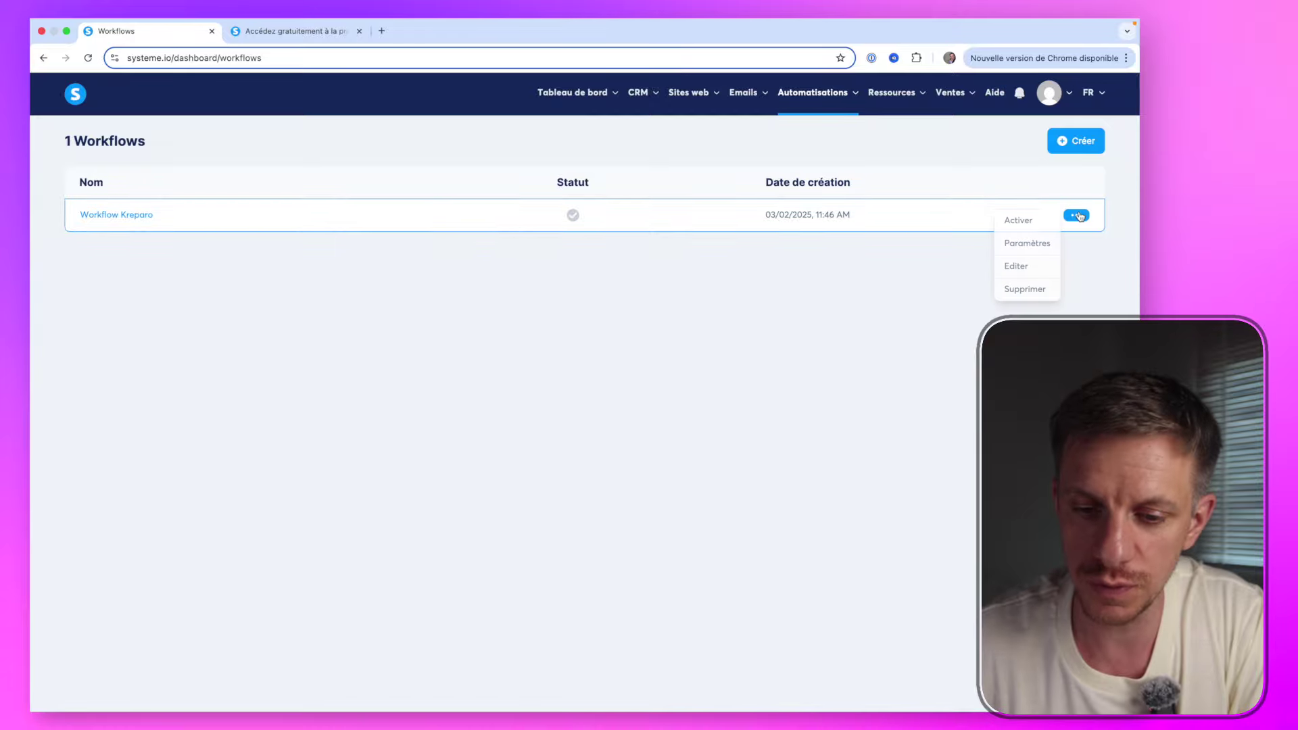
{"action": "left_click", "coordinate": [1019, 222]}
{"action": "left_click", "coordinate": [509, 436]}
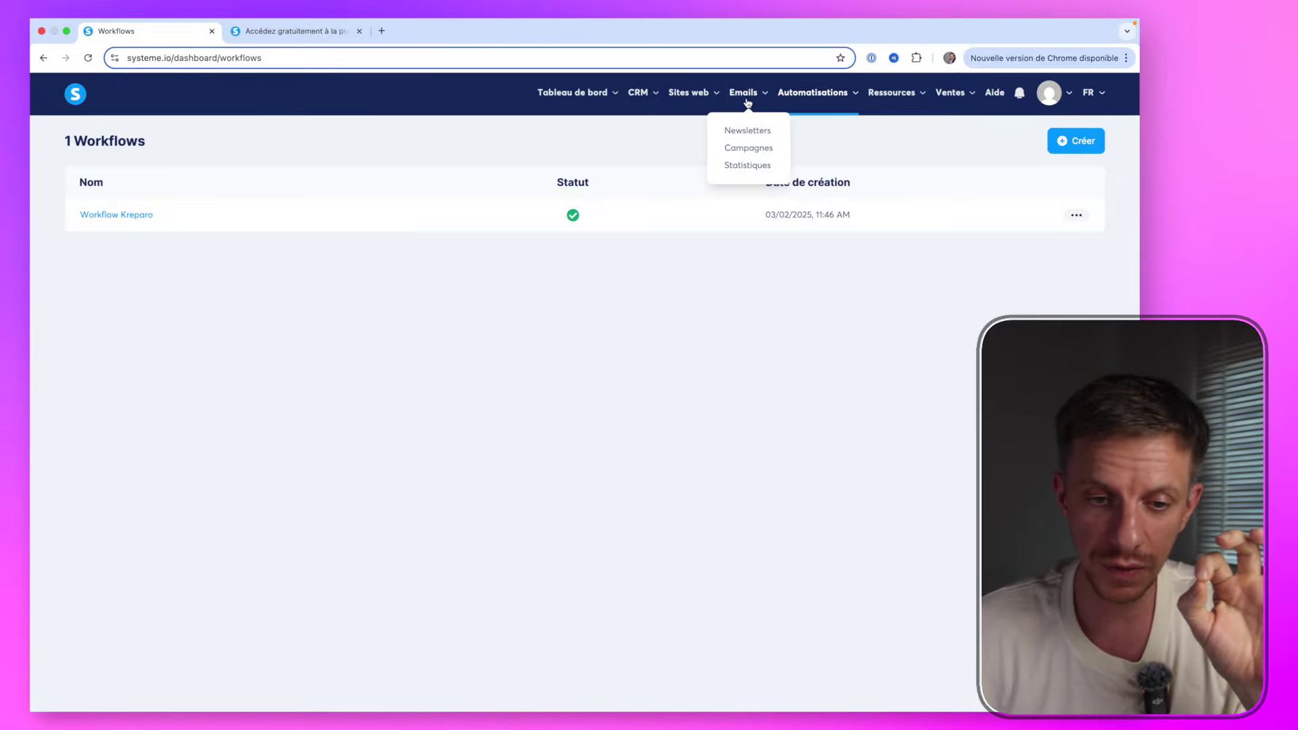
Create a newsletter with the subject "Newsletter démo" using the classic editor
{"action": "left_click", "coordinate": [748, 131]}
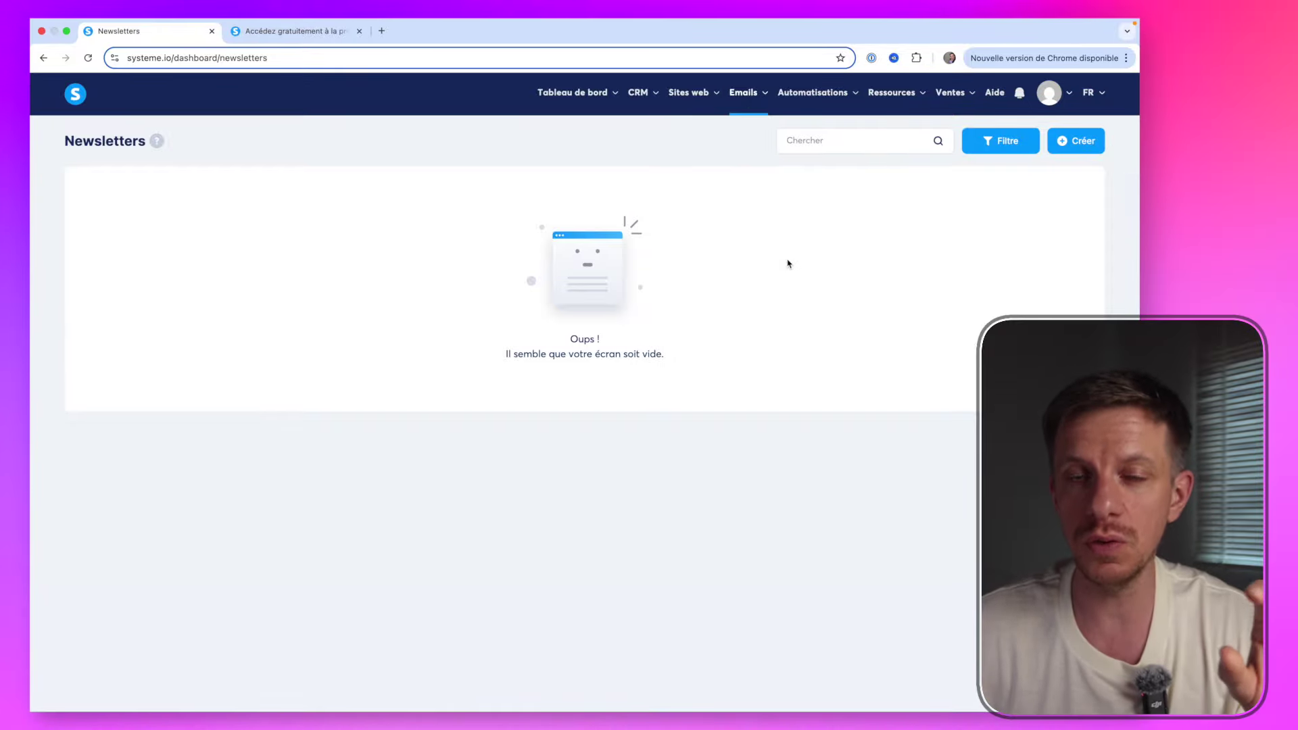
{"action": "left_click", "coordinate": [1078, 142]}
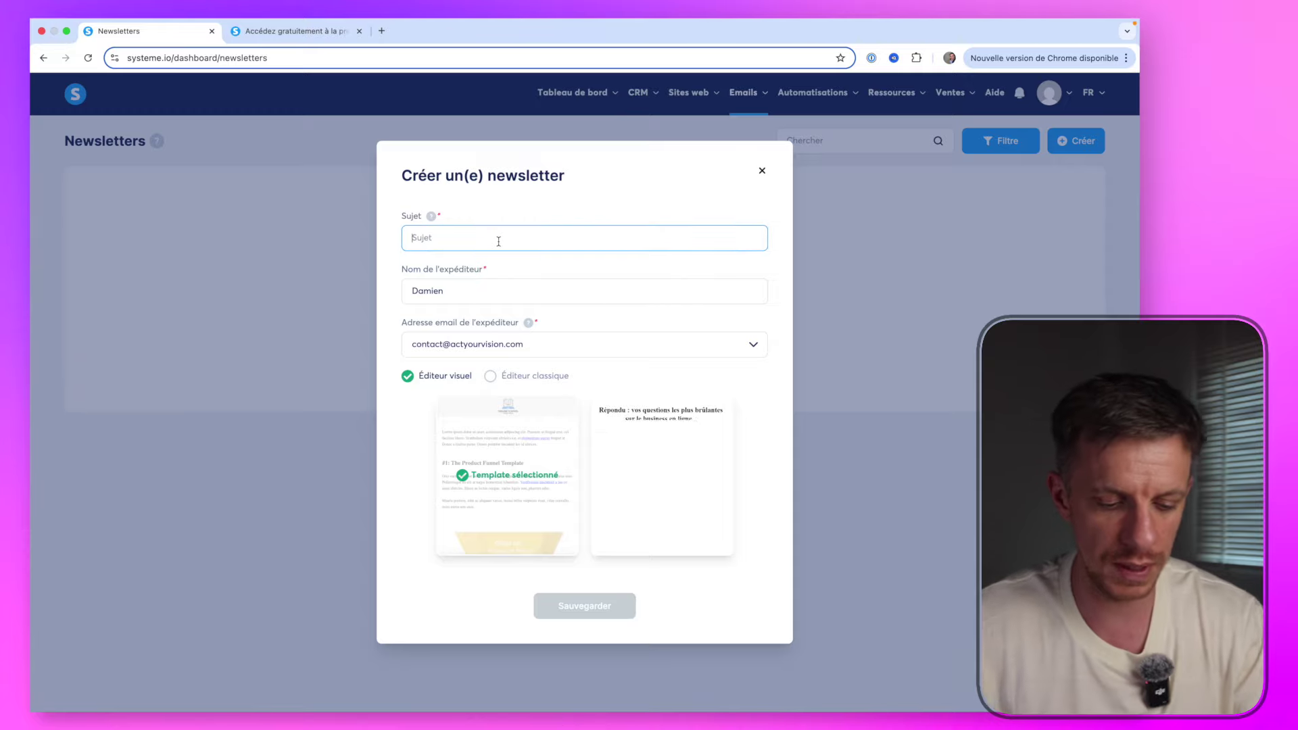
{"action": "type", "text": "Newsletter"}
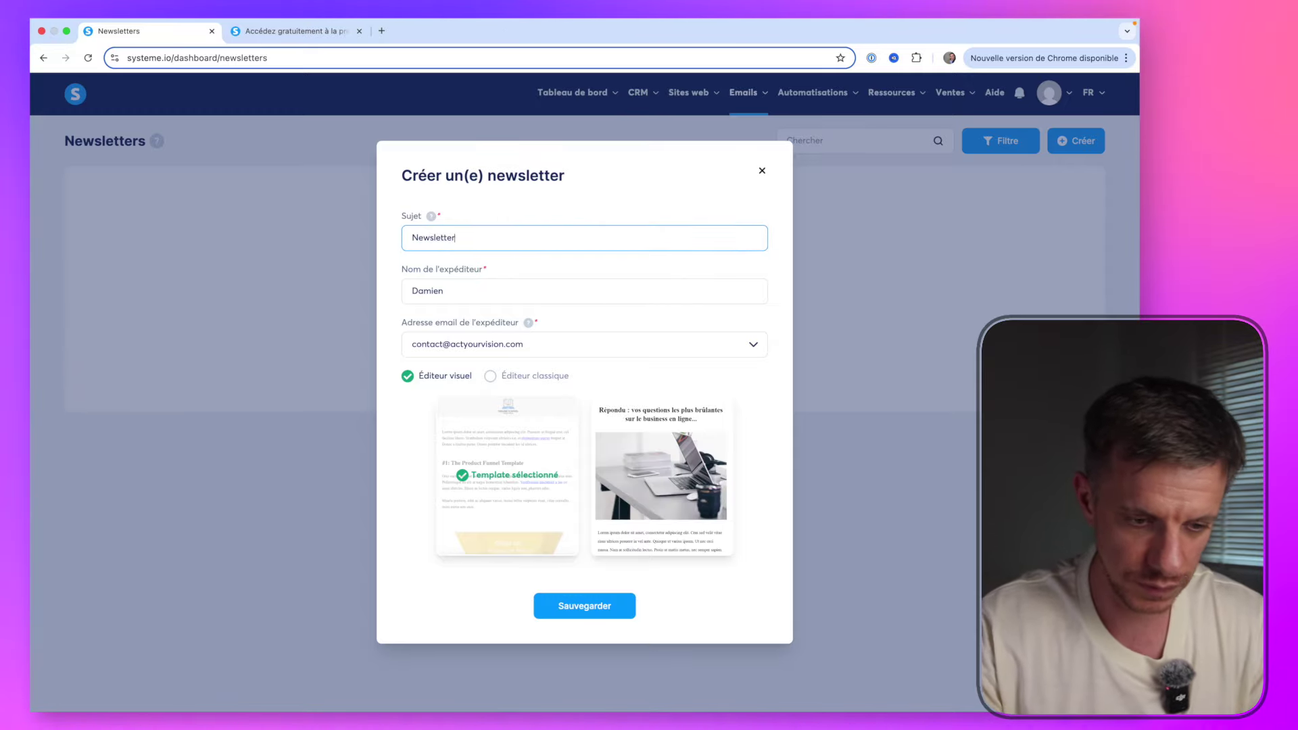
{"action": "type", "text": " d démo"}
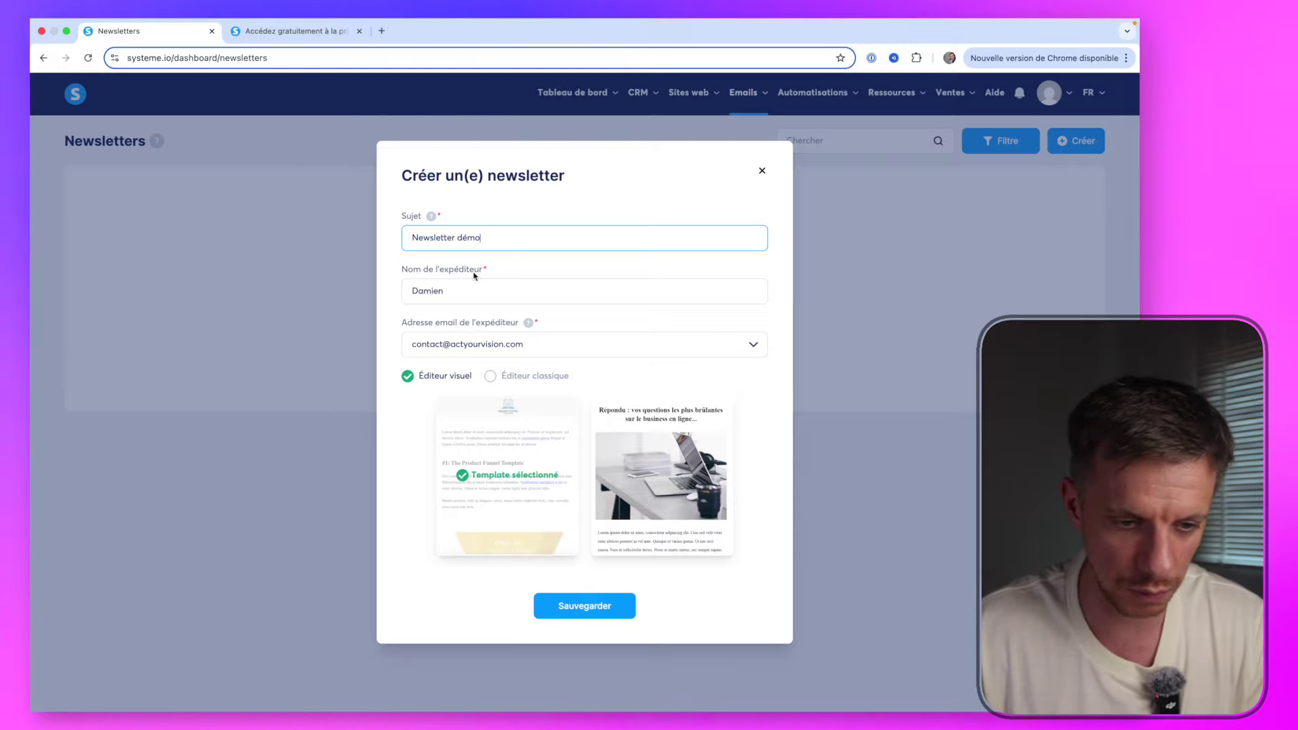
{"action": "left_click", "coordinate": [499, 376]}
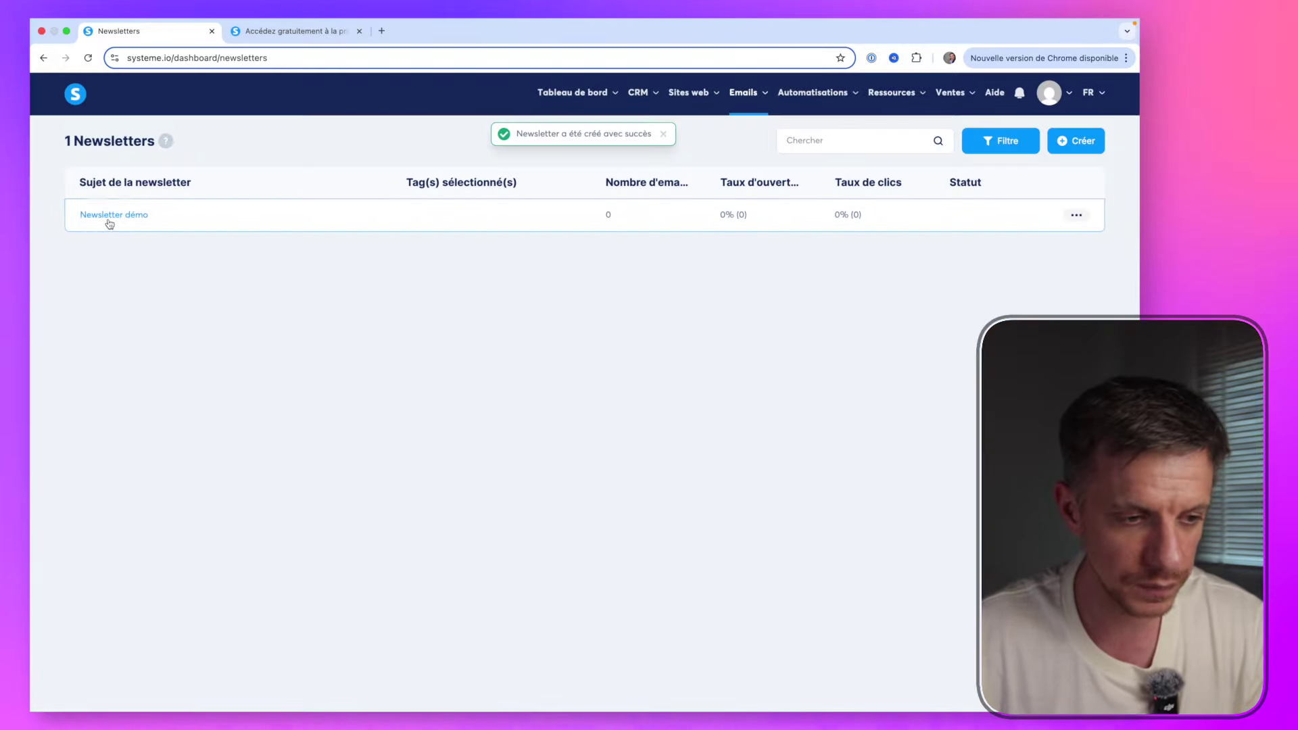
Open the "Newsletter démo" newsletter and include the Newsletter tag in its contact settings
{"action": "left_click", "coordinate": [214, 225]}
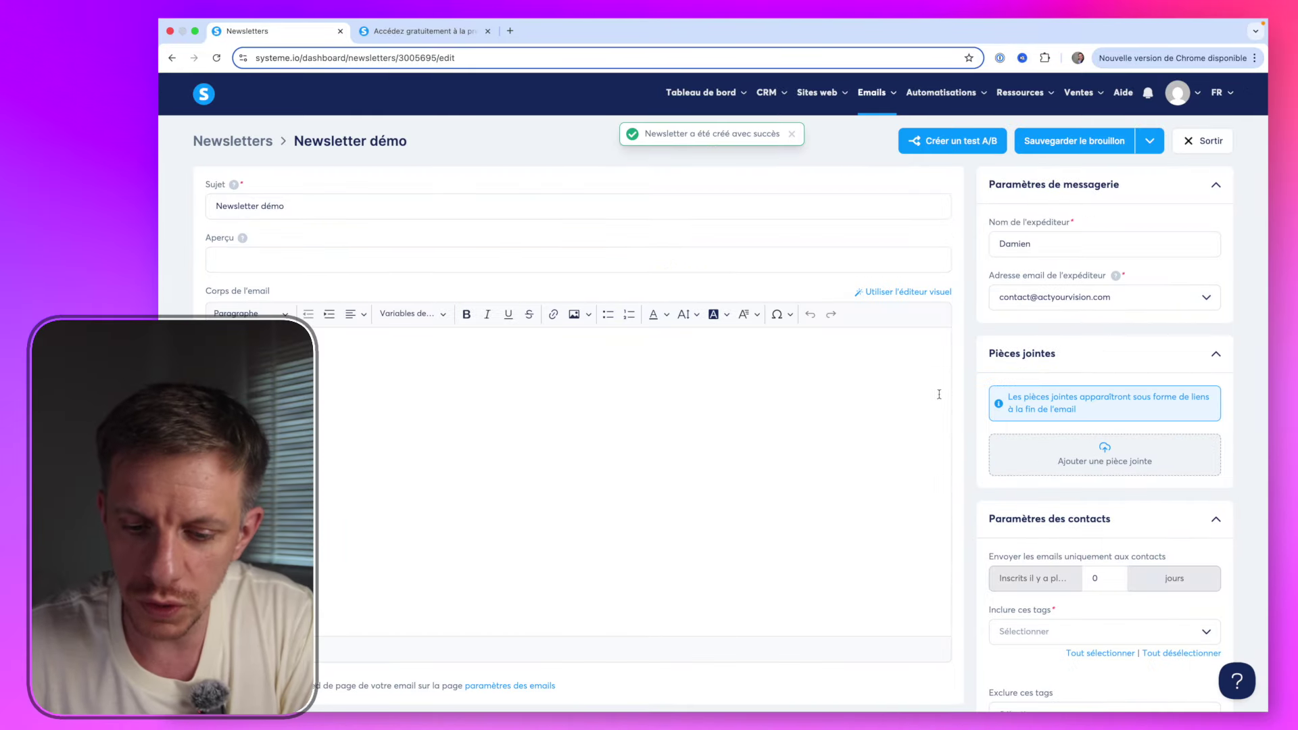
{"action": "scroll", "coordinate": [1021, 451], "scroll_direction": "down", "scroll_amount": 5}
{"action": "left_click", "coordinate": [1044, 445]}
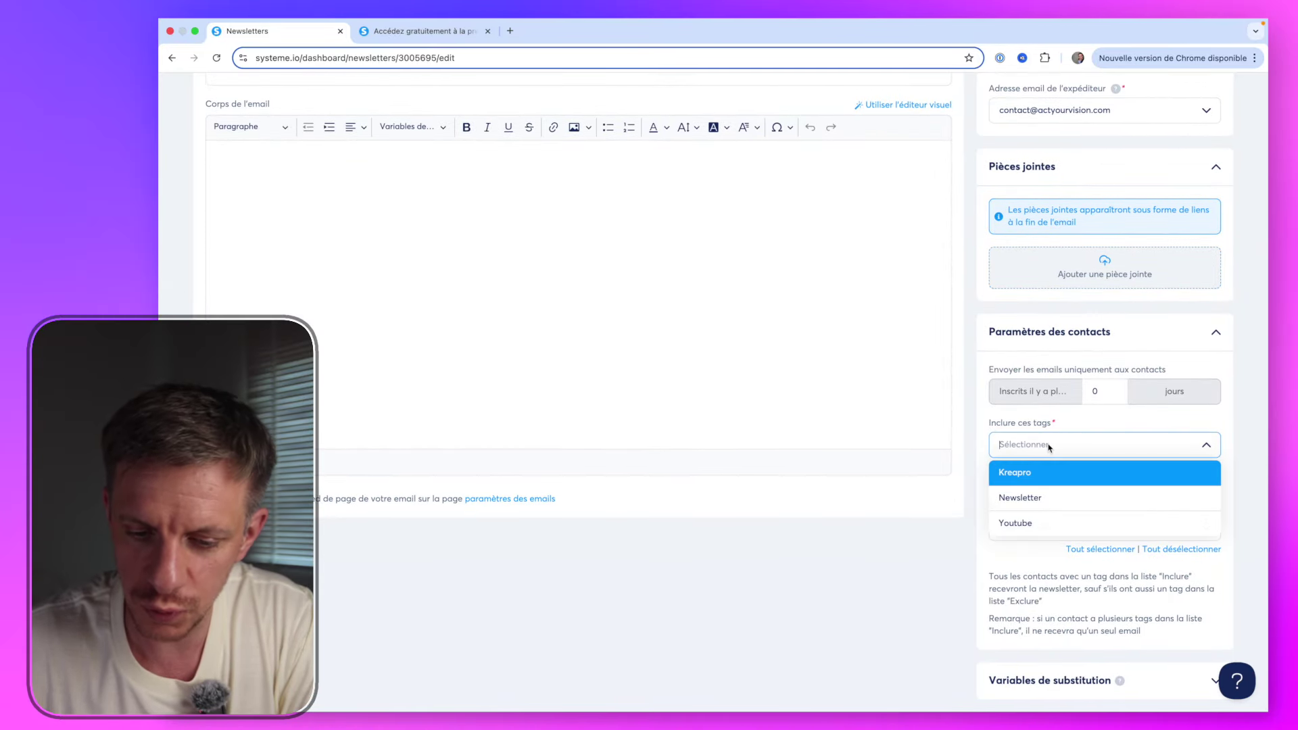
{"action": "left_click", "coordinate": [1035, 499]}
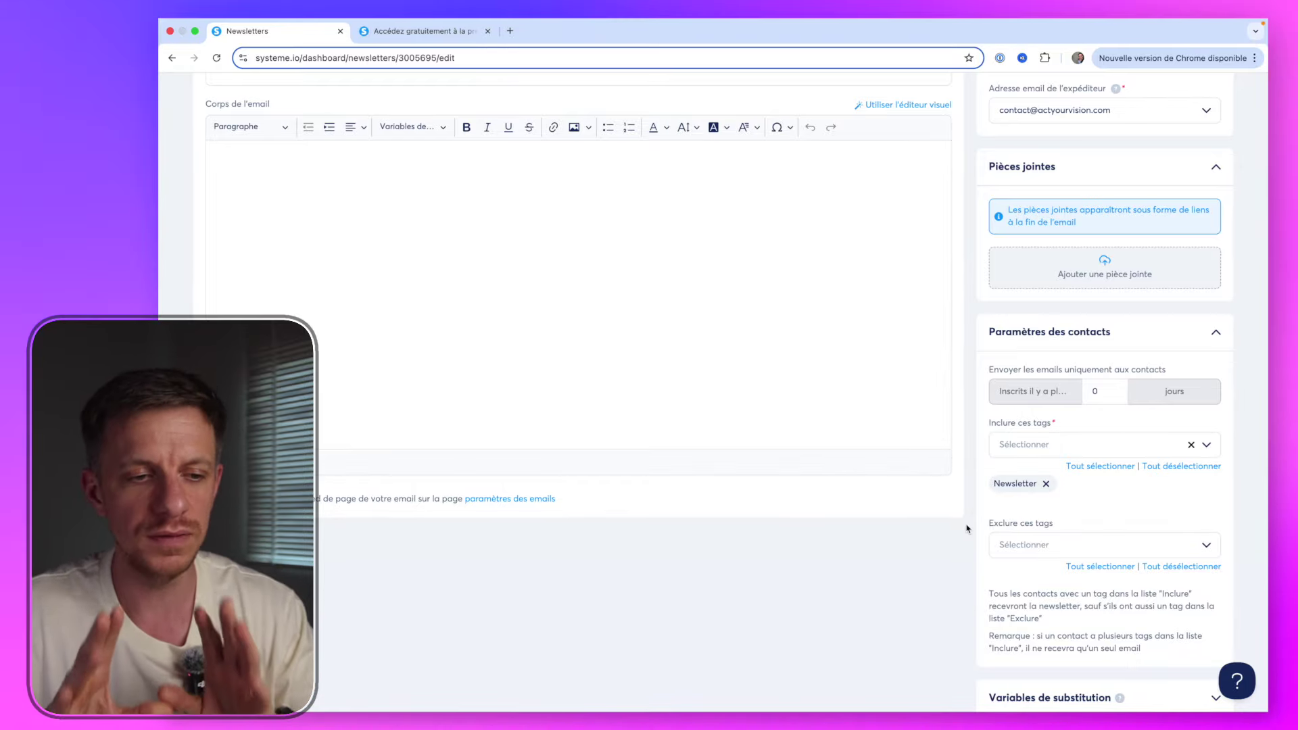
{"action": "scroll", "coordinate": [967, 528], "scroll_direction": "up", "scroll_amount": 3}
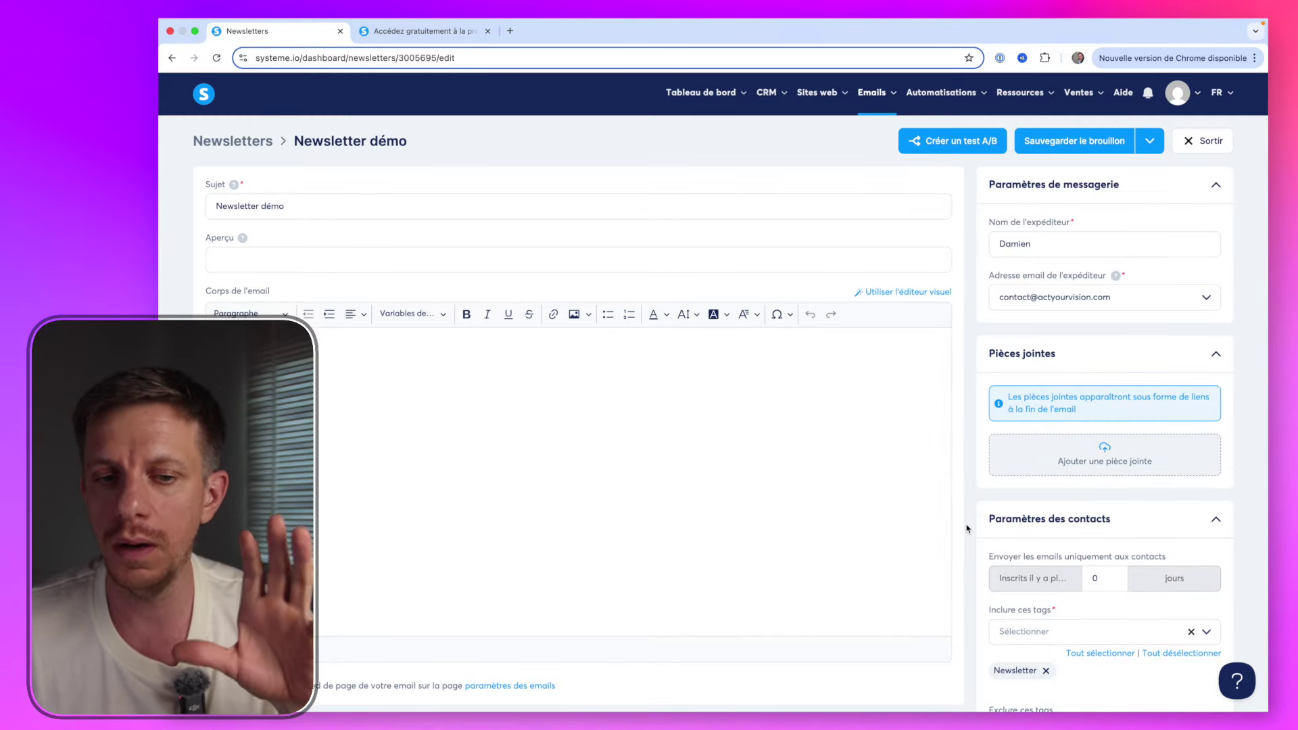
Leave the newsletter editor without saving and open the "Page de Capture Kreapro" sales funnel
{"action": "mouse_move", "coordinate": [766, 102]}
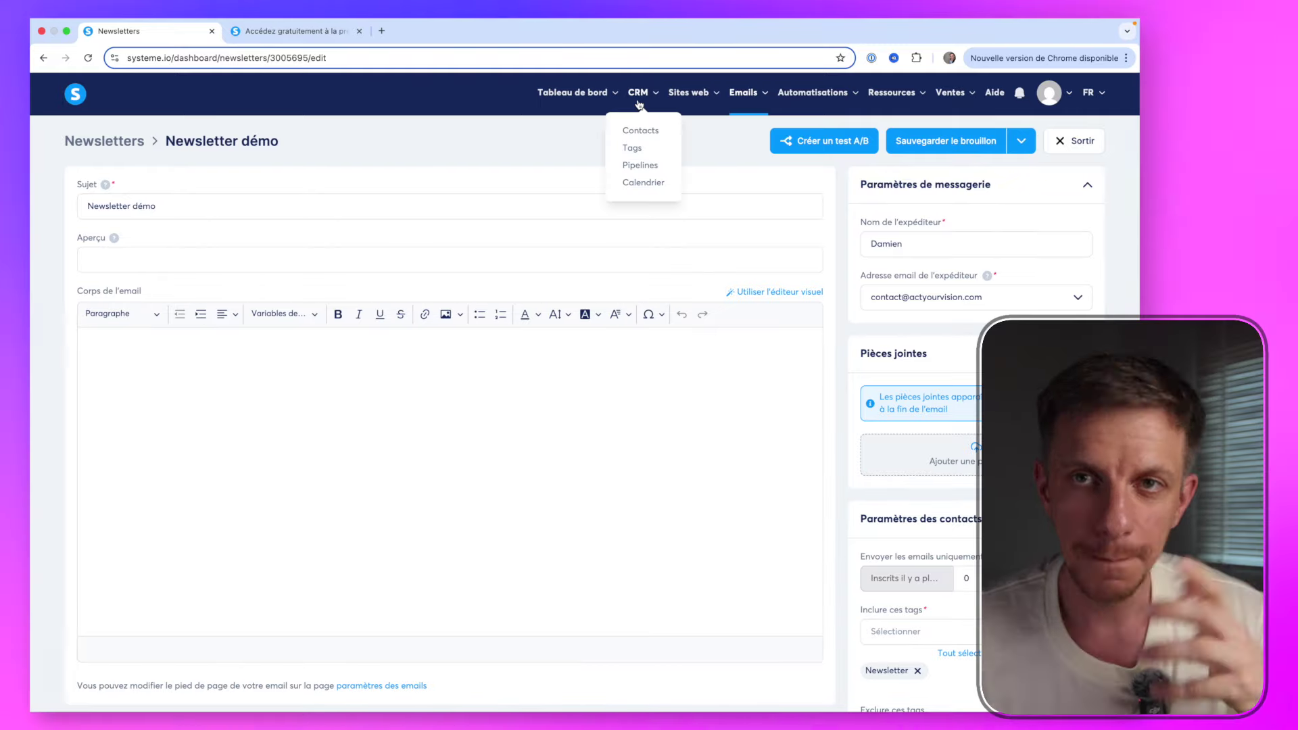
{"action": "mouse_move", "coordinate": [687, 105]}
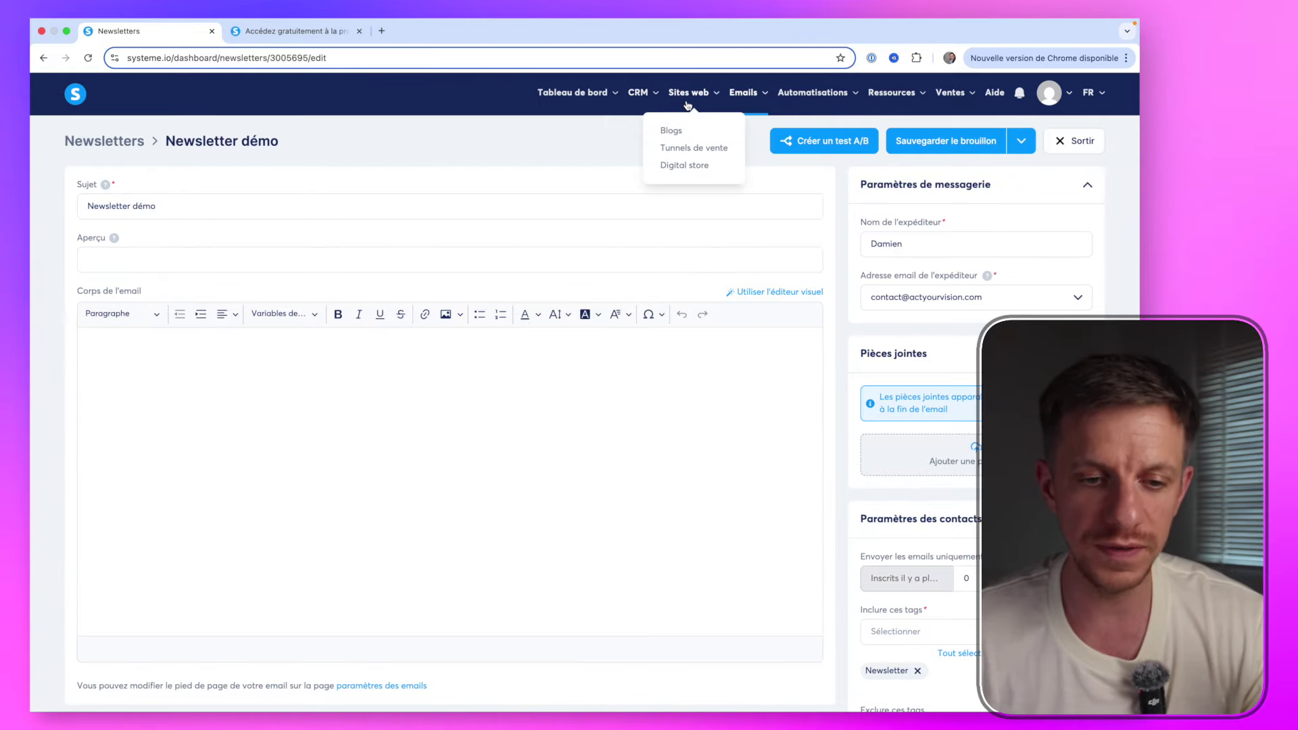
{"action": "left_click", "coordinate": [687, 150]}
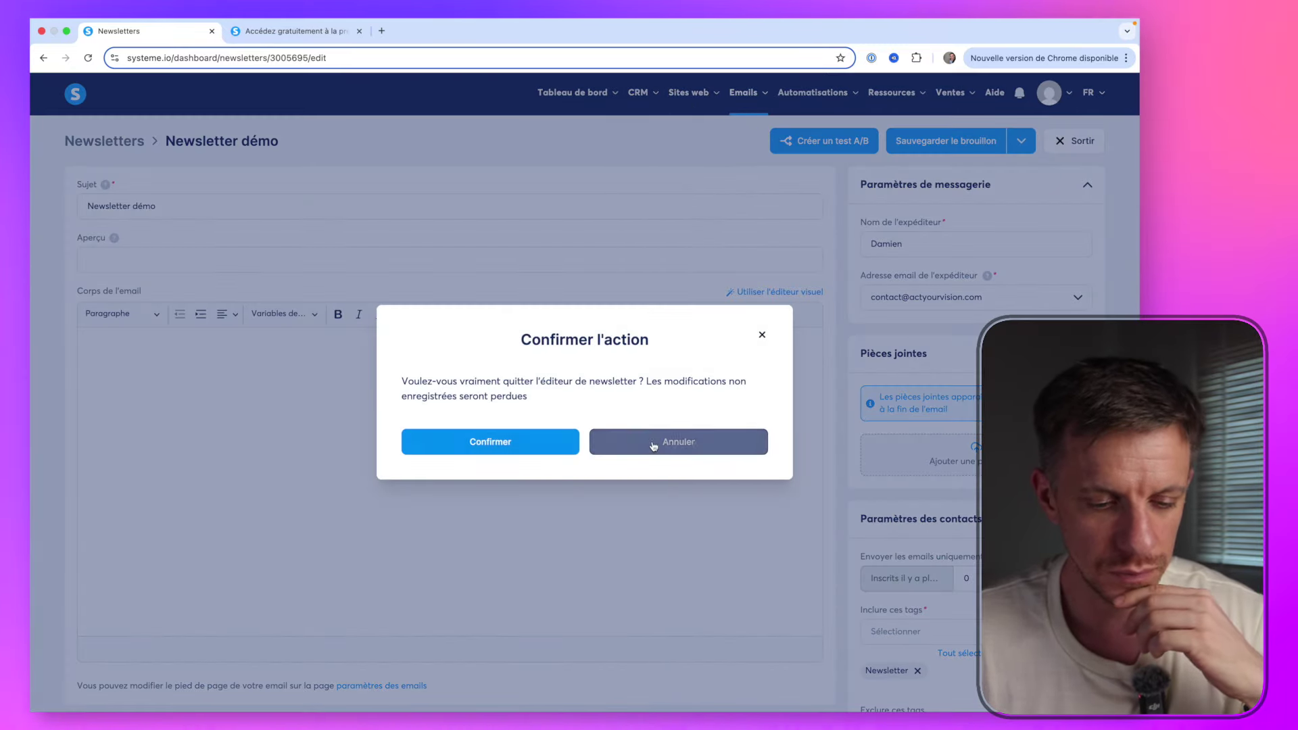
{"action": "left_click", "coordinate": [510, 443]}
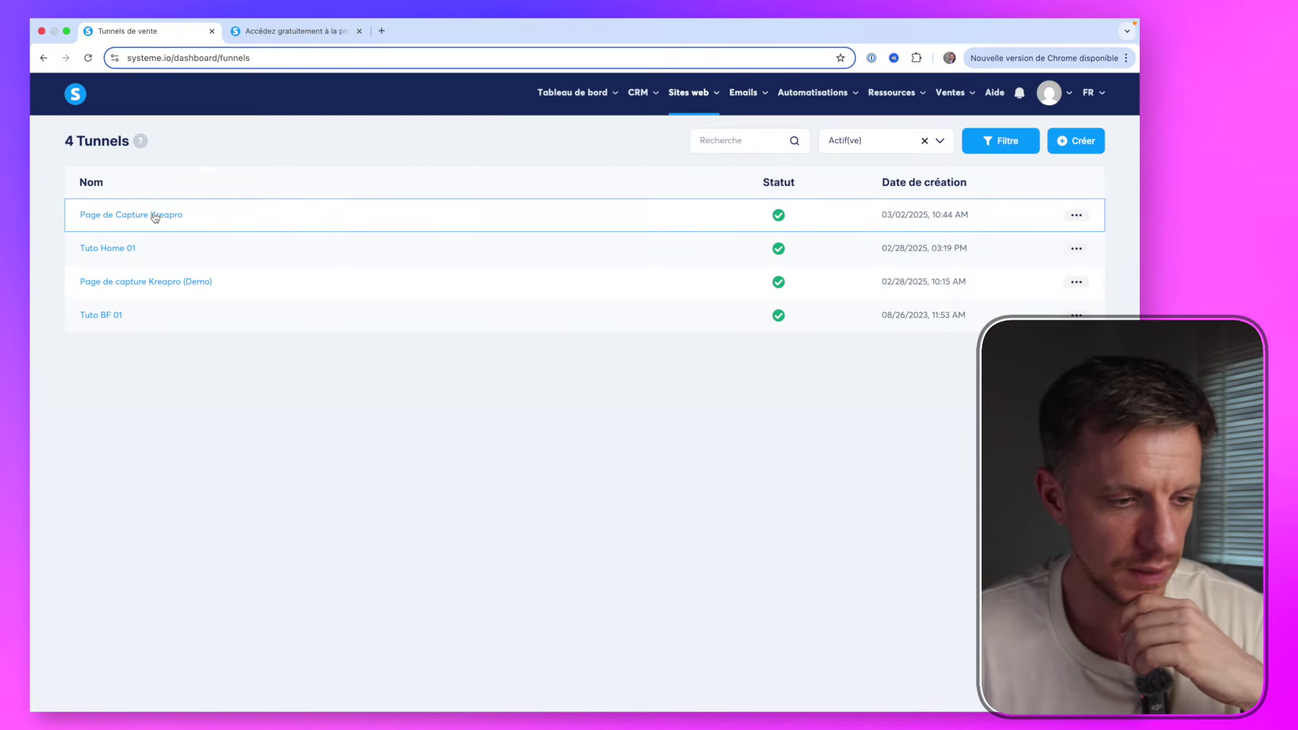
{"action": "left_click", "coordinate": [154, 215]}
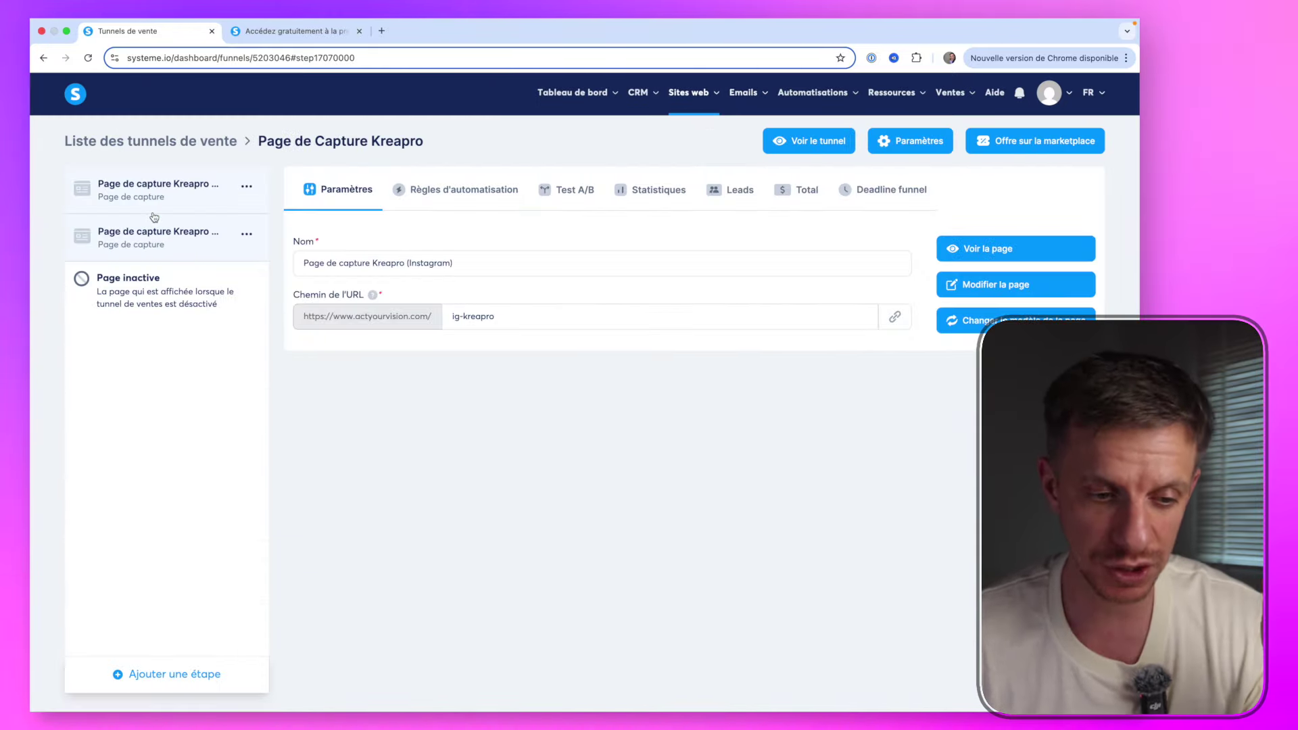
Copy the link of the "Page de capture Kreapro (Youtube)" step and load it in a new browser tab
{"action": "left_click", "coordinate": [118, 201]}
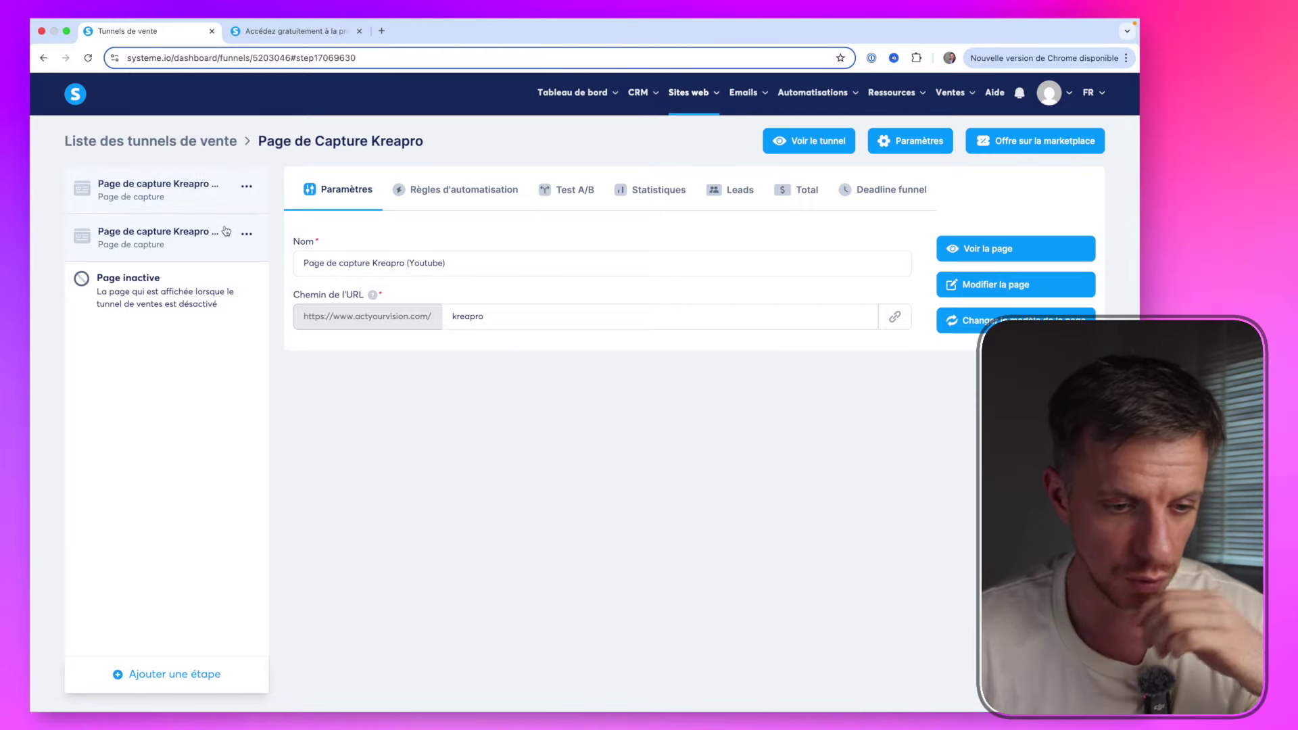
{"action": "left_click", "coordinate": [898, 319]}
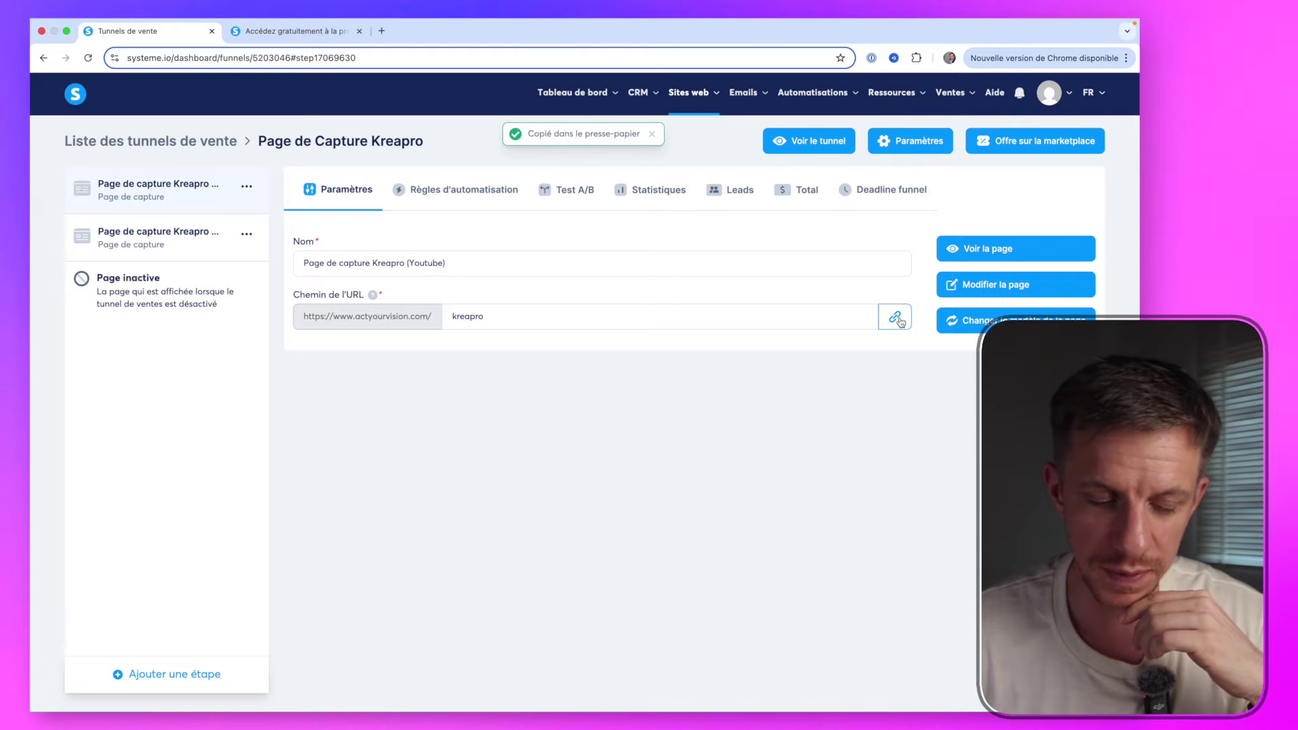
{"action": "left_click", "coordinate": [382, 30]}
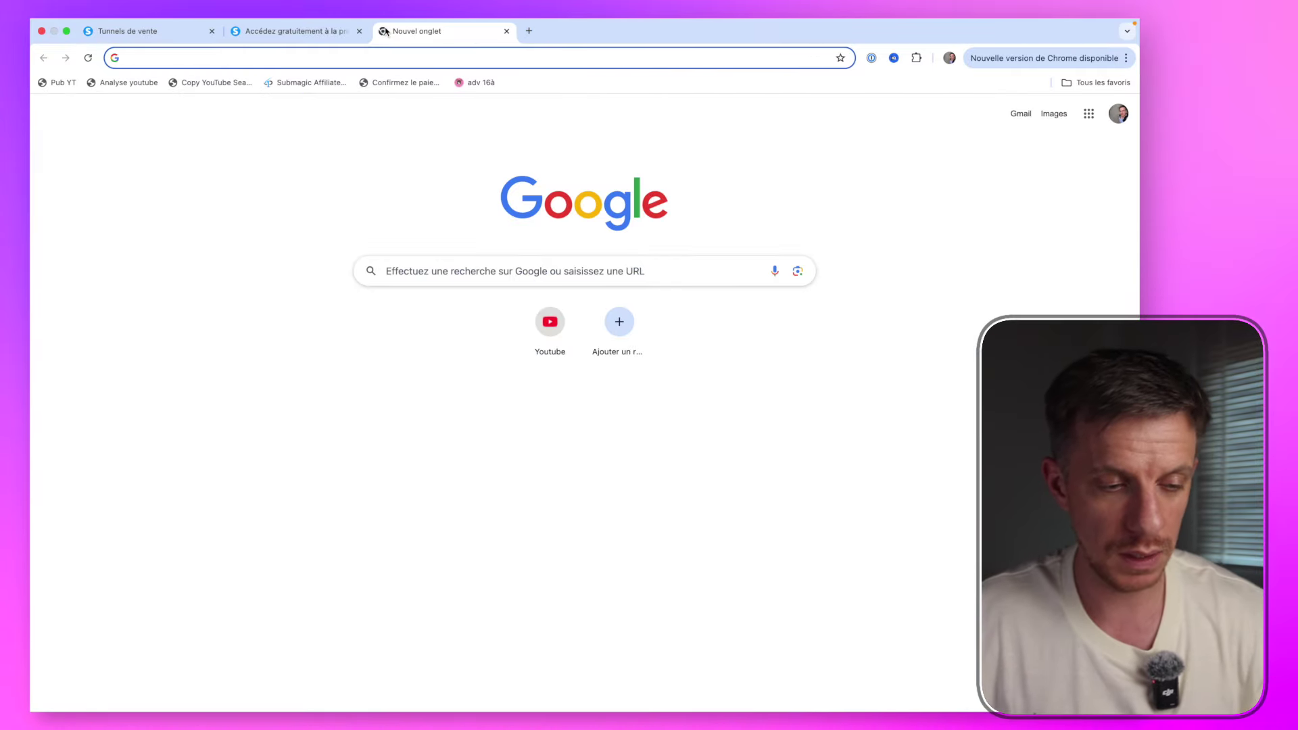
{"action": "key", "text": "super+v"}
{"action": "key", "text": "Return"}
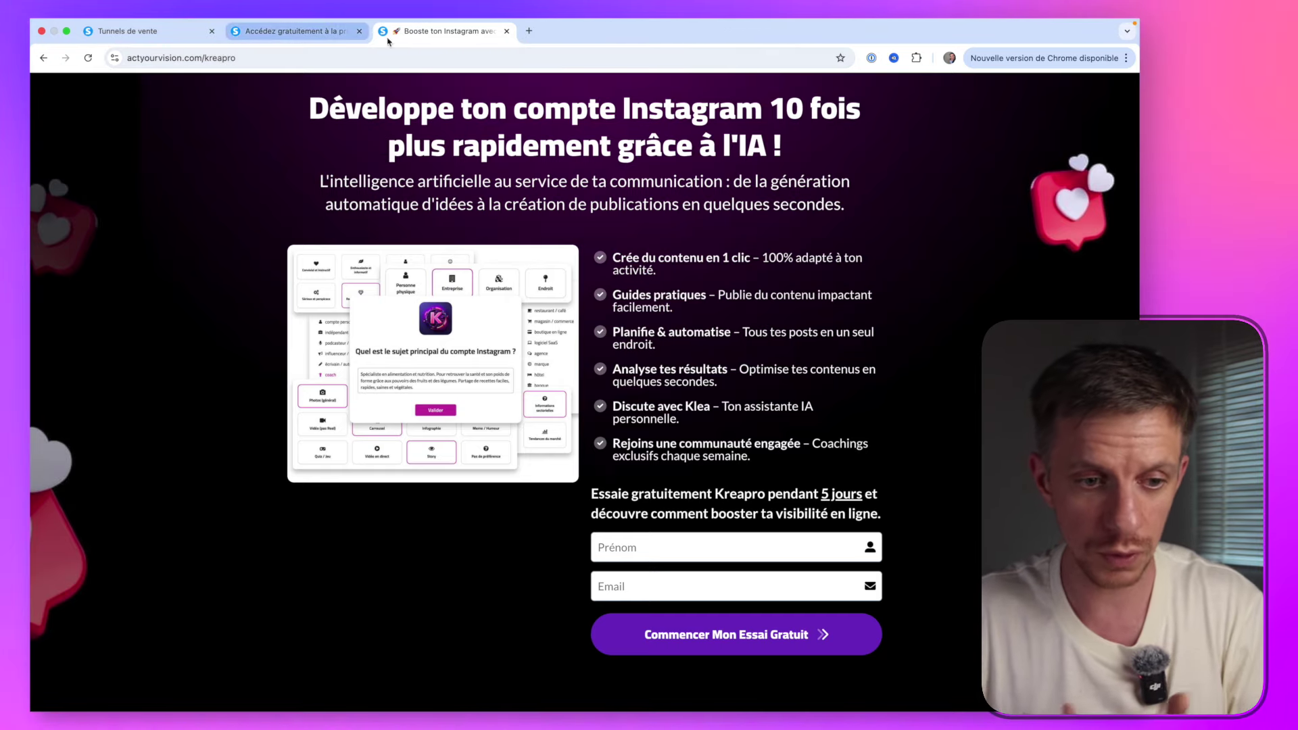
Copy a disposable address from Temp Mail and submit the Kreapro capture form with a first name and that address
{"action": "left_click", "coordinate": [528, 32]}
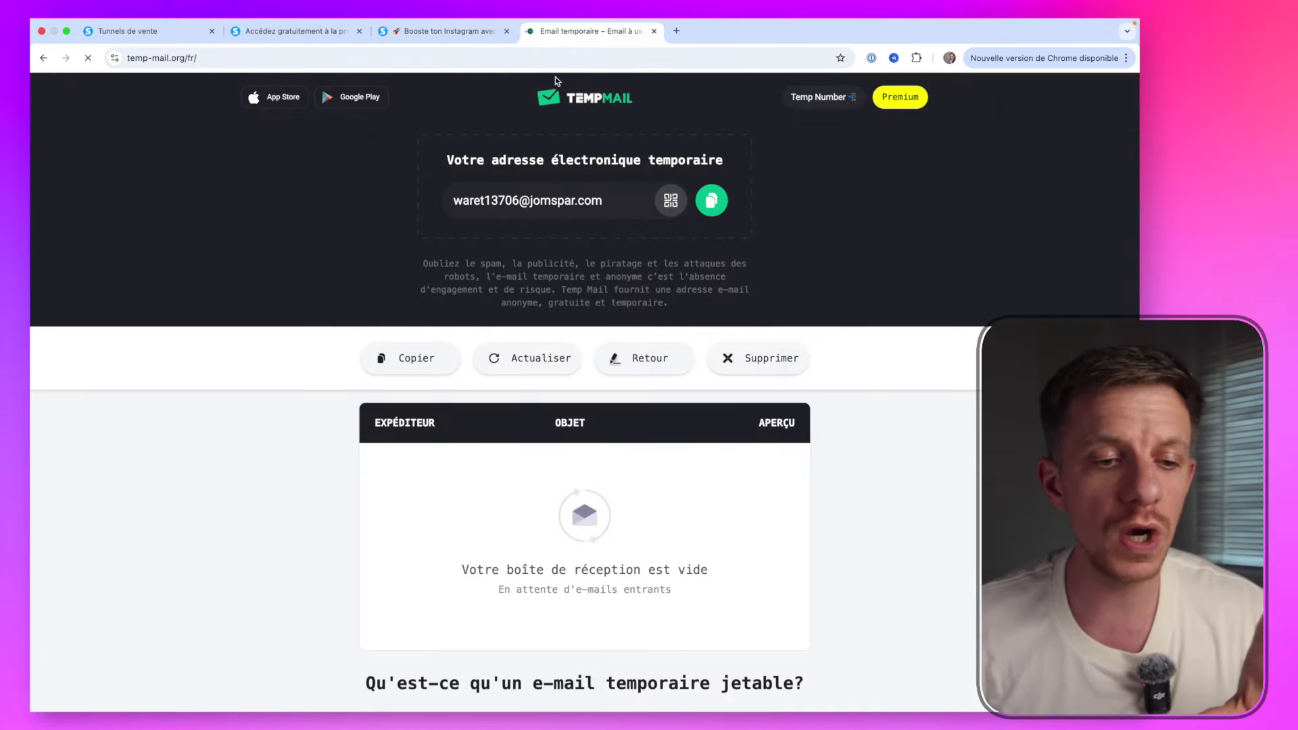
{"action": "left_click", "coordinate": [711, 198]}
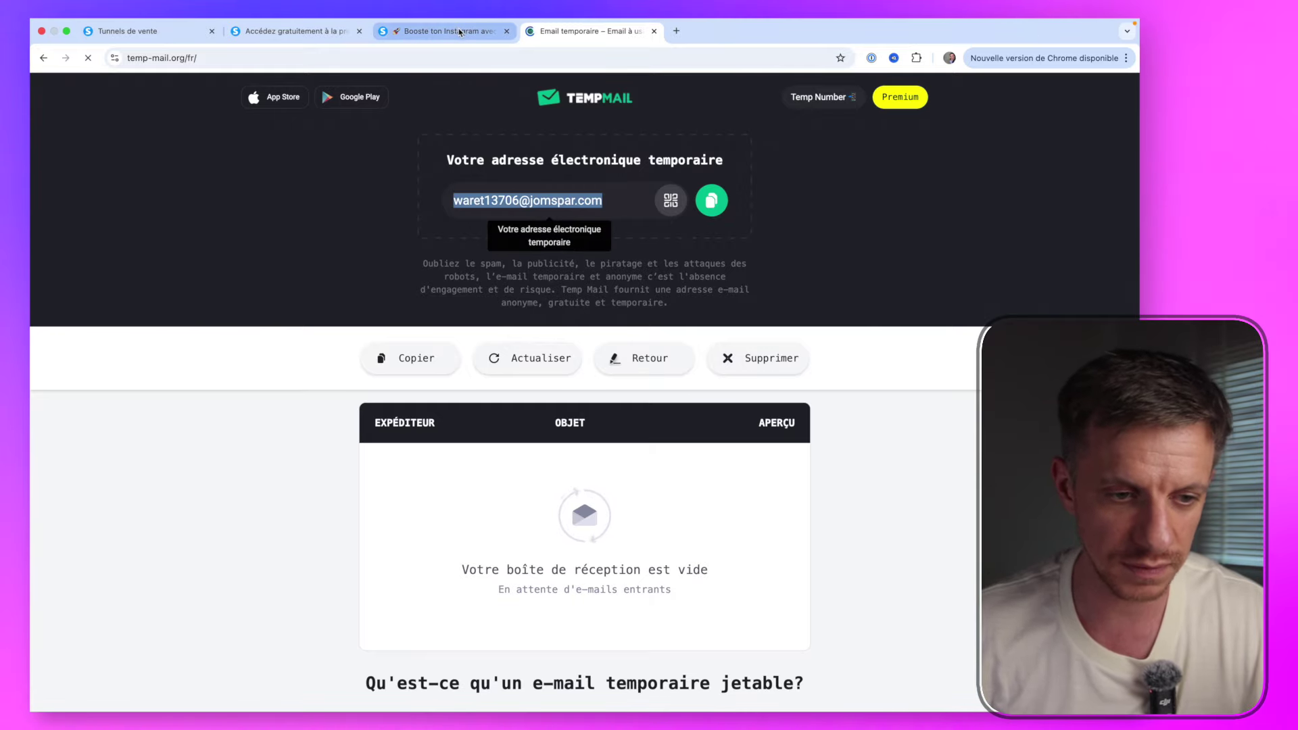
{"action": "key", "text": "ctrl+shift+Tab"}
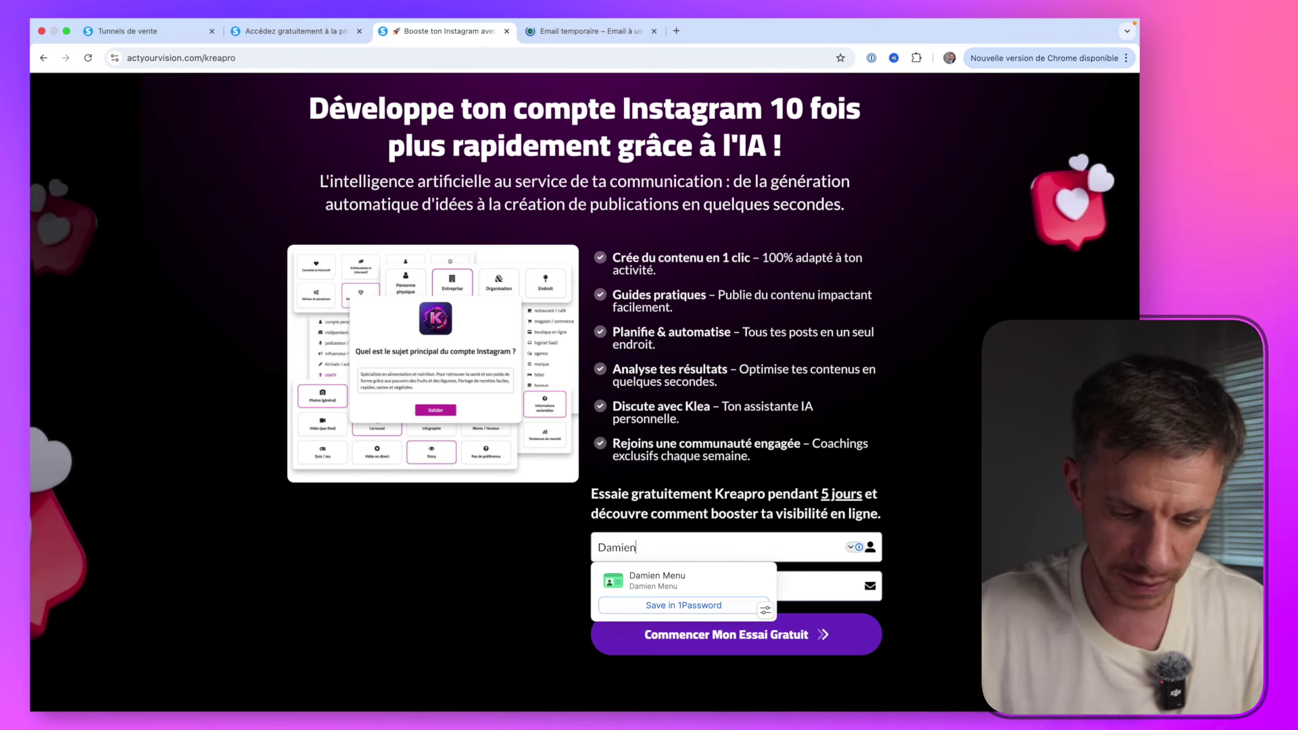
{"action": "key", "text": "Tab"}
{"action": "key", "text": "super+v"}
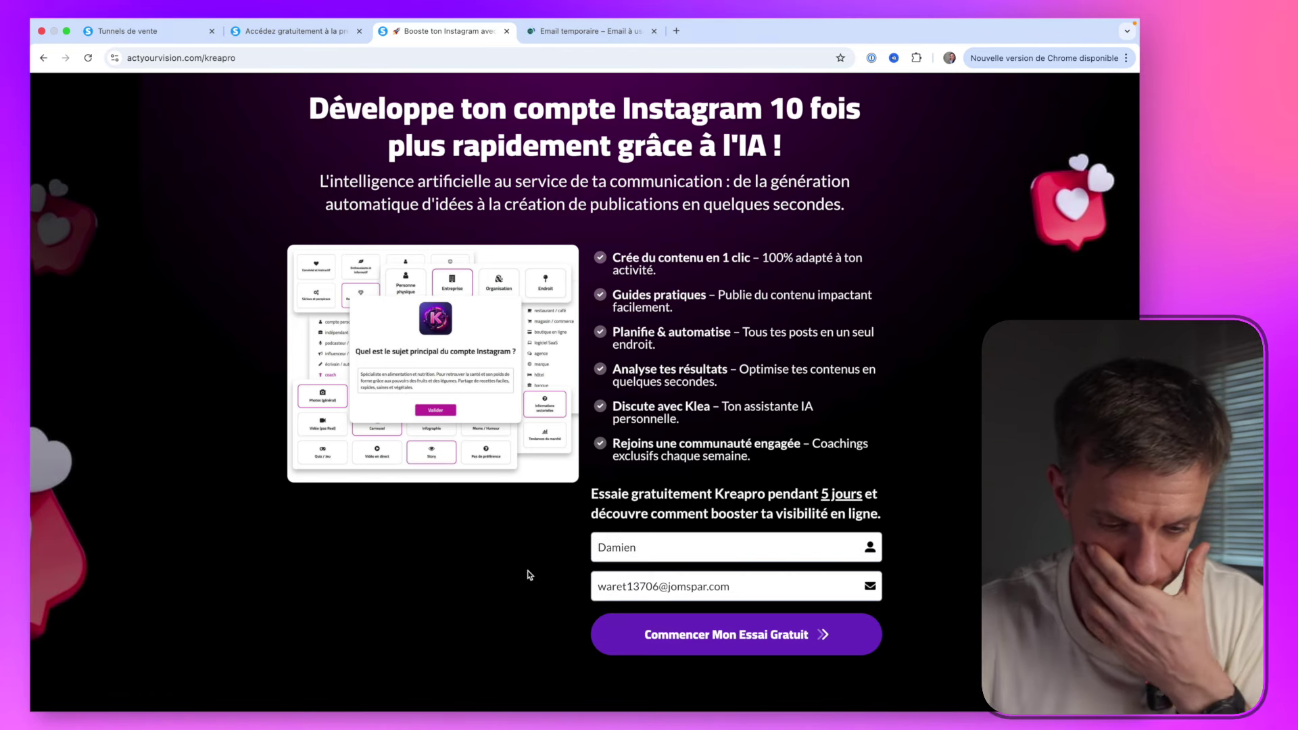
{"action": "left_click", "coordinate": [672, 641]}
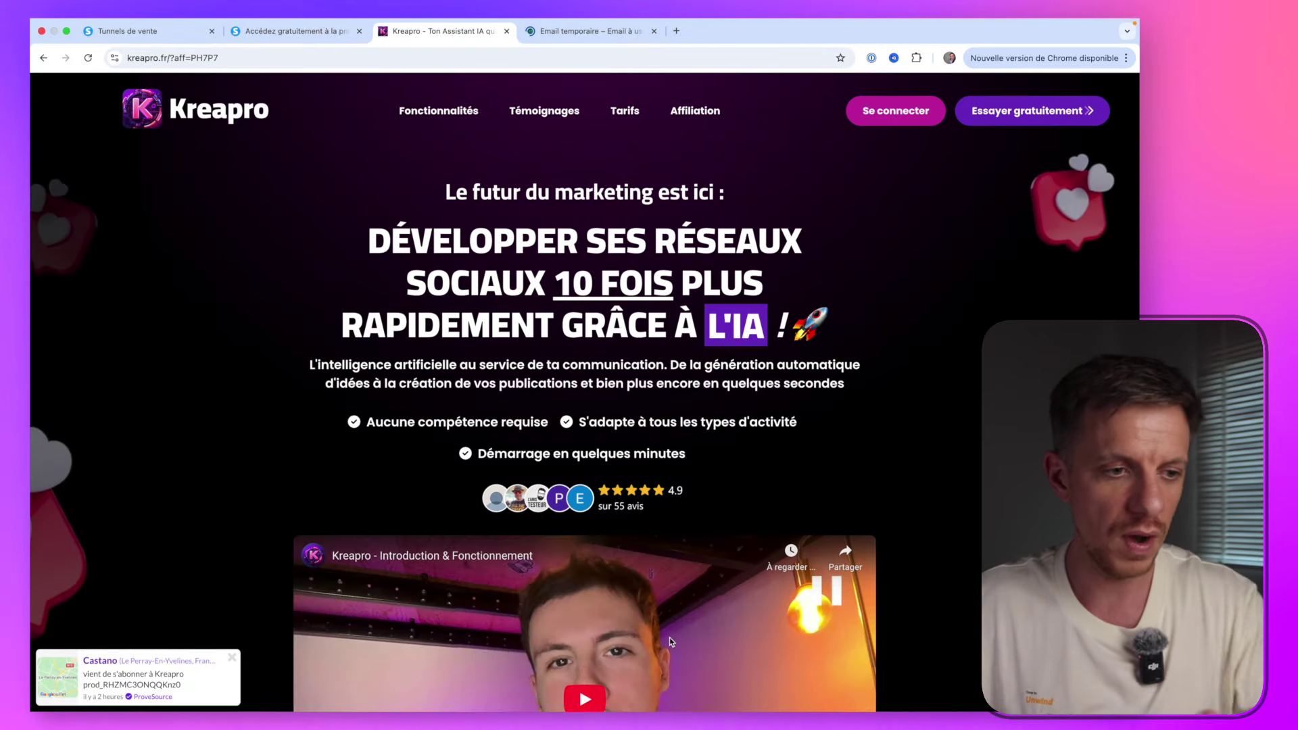
{"action": "left_click", "coordinate": [248, 60]}
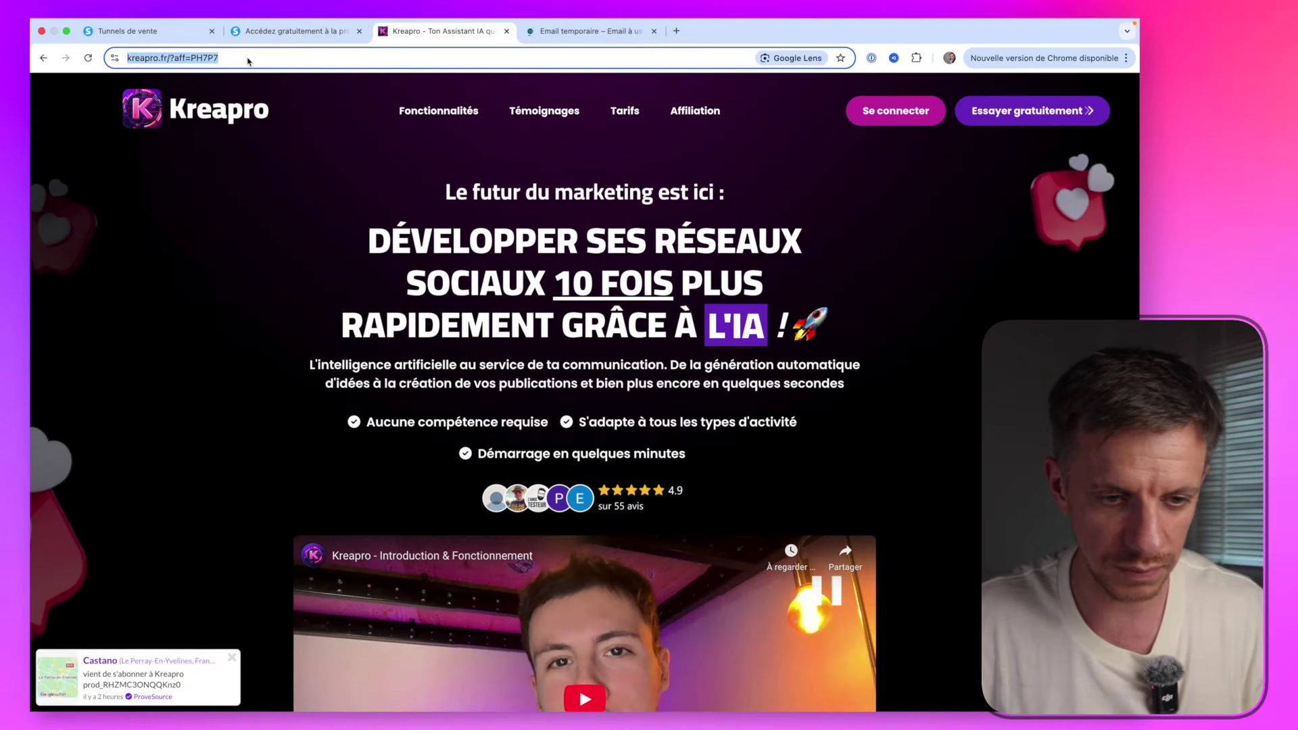
Switch to the Temp Mail inbox and read the received "Kreapro J0" email
{"action": "left_click", "coordinate": [585, 31]}
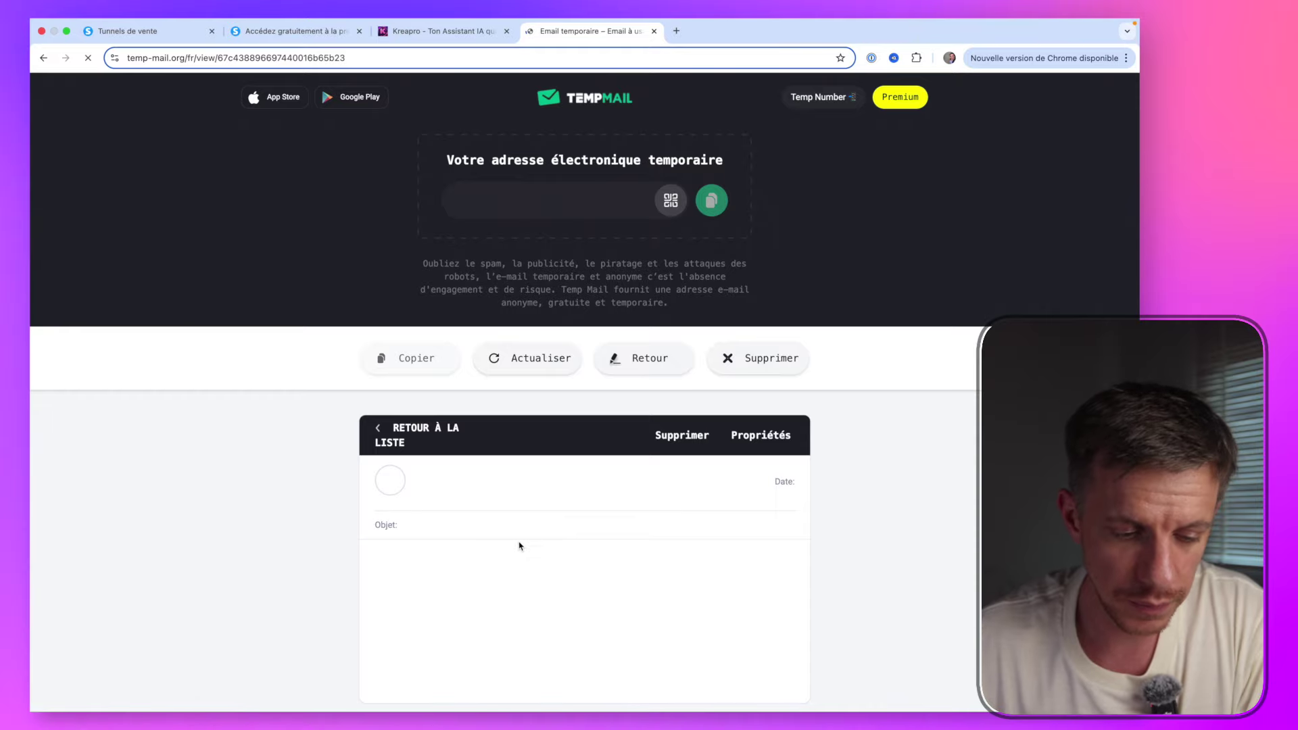
{"action": "scroll", "coordinate": [520, 546], "scroll_direction": "down", "scroll_amount": 2}
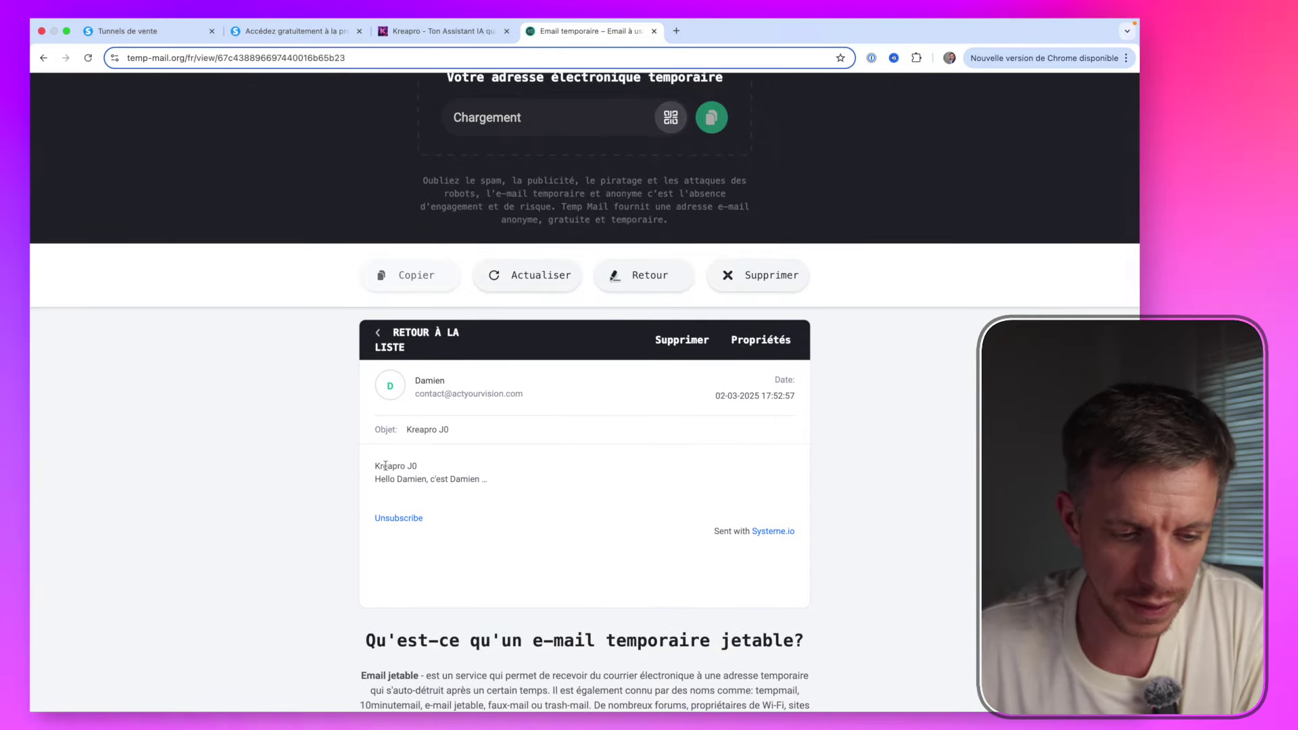
{"action": "mouse_move", "coordinate": [375, 479]}
{"action": "left_mouse_down"}
{"action": "mouse_move", "coordinate": [480, 480]}
{"action": "mouse_move", "coordinate": [343, 458]}
{"action": "mouse_move", "coordinate": [373, 468]}
{"action": "left_mouse_up"}
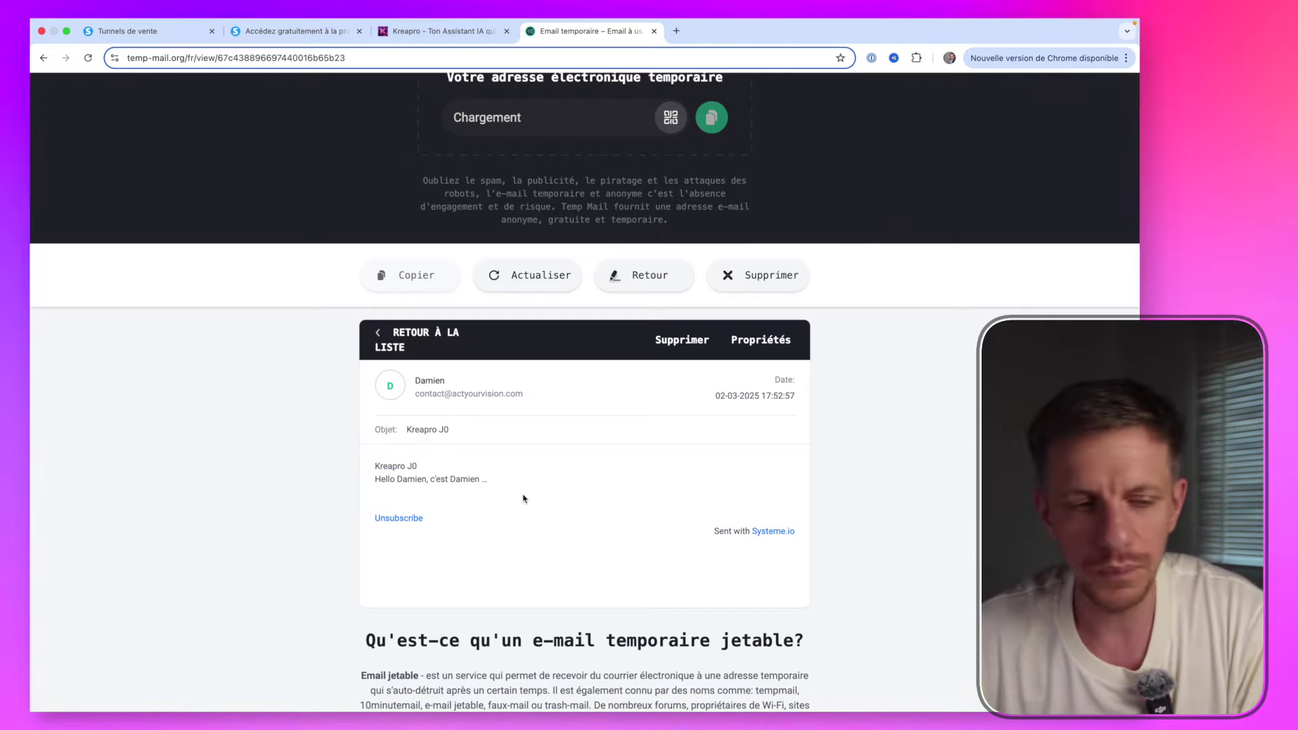
Return to systeme.io and open the record of the newly registered contact from the contact list
{"action": "left_click", "coordinate": [169, 31]}
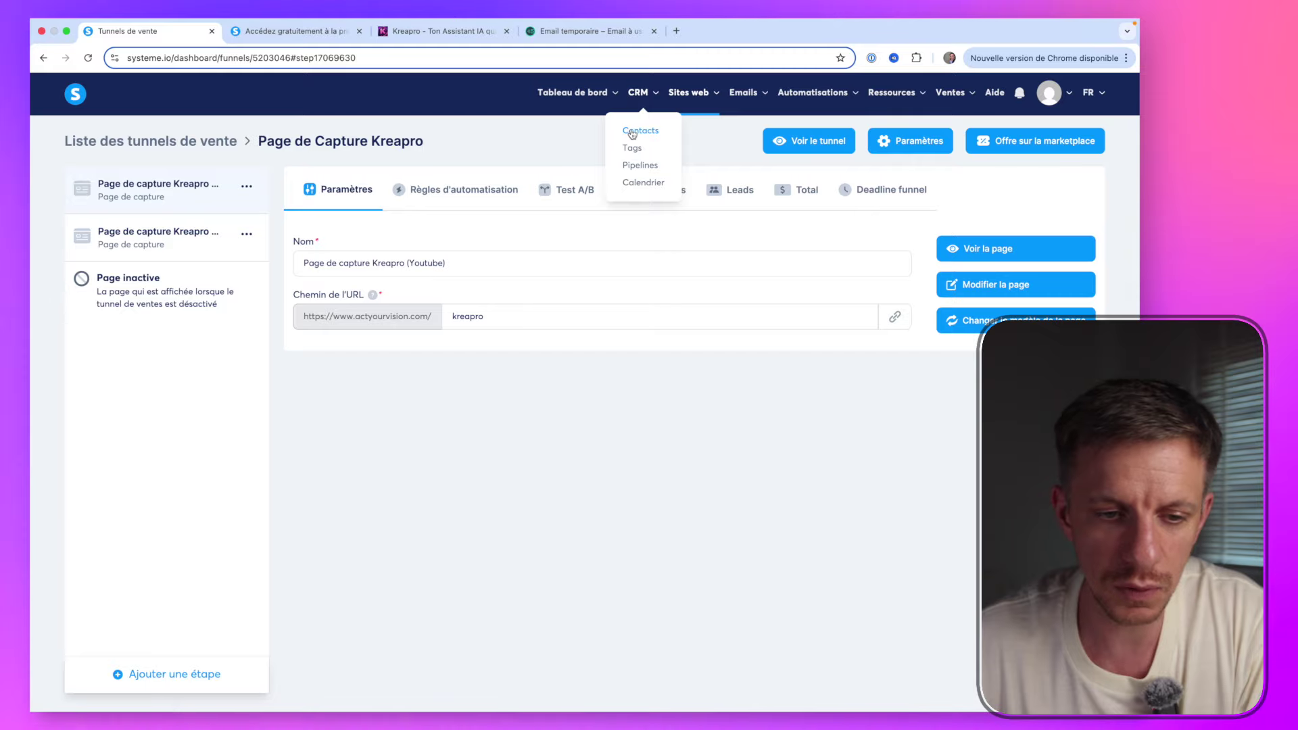
{"action": "left_click", "coordinate": [632, 131]}
{"action": "mouse_move", "coordinate": [560, 233]}
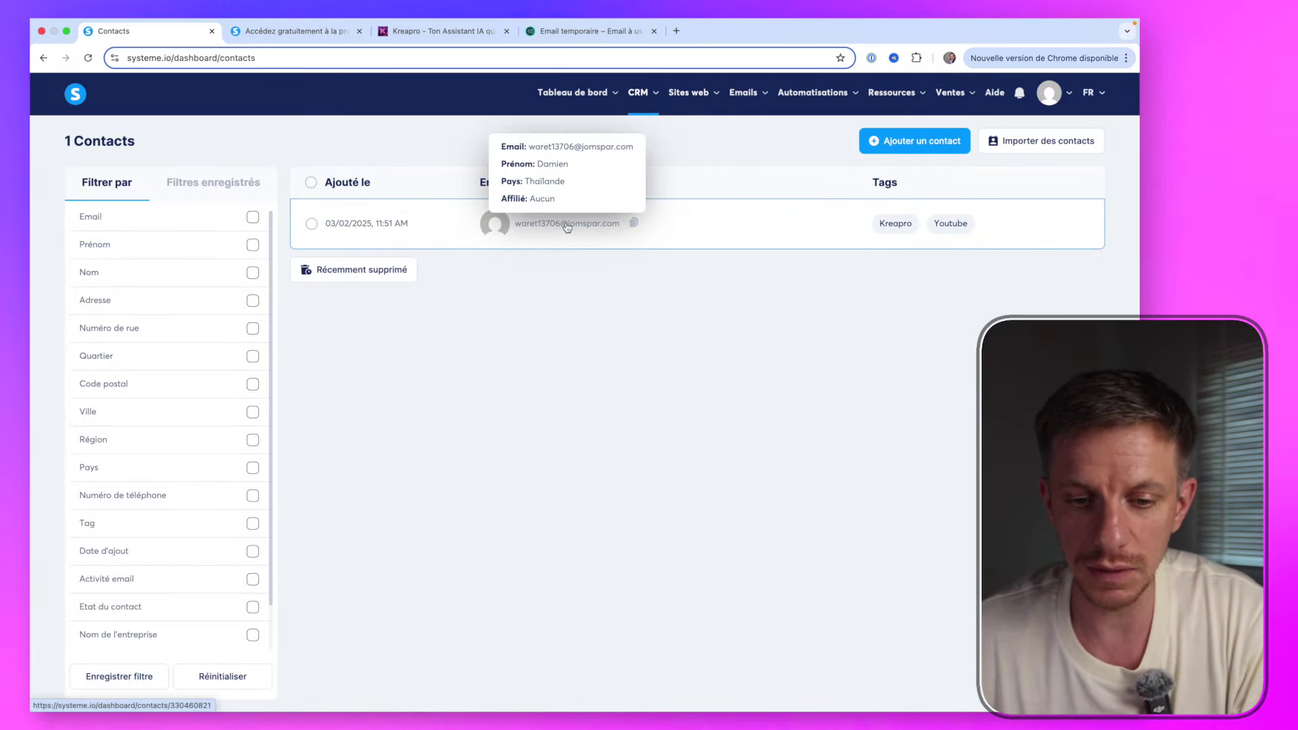
{"action": "left_click", "coordinate": [566, 226]}
Examine the contact's tags, email history, campaign subscription, tag history and current workflow step
{"action": "scroll", "coordinate": [625, 328], "scroll_direction": "down", "scroll_amount": 2}
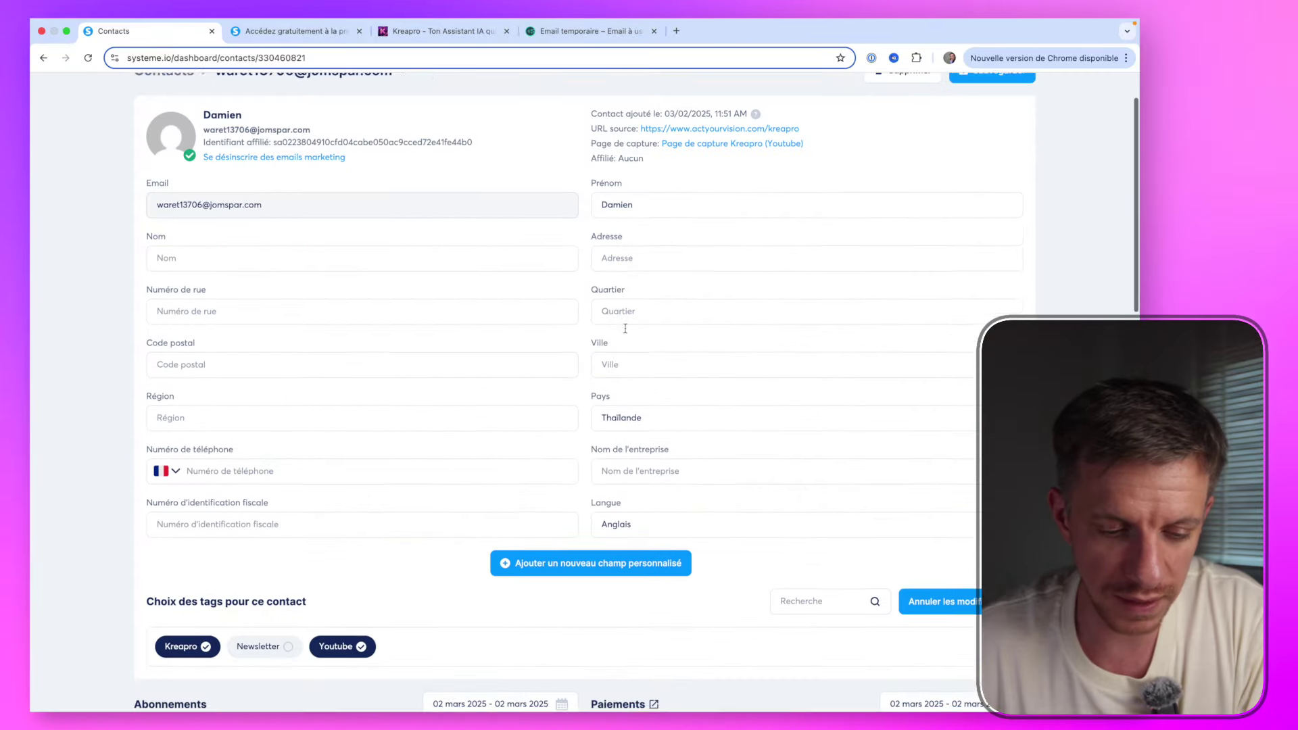
{"action": "scroll", "coordinate": [625, 329], "scroll_direction": "down", "scroll_amount": 6}
{"action": "scroll", "coordinate": [473, 322], "scroll_direction": "up", "scroll_amount": 2}
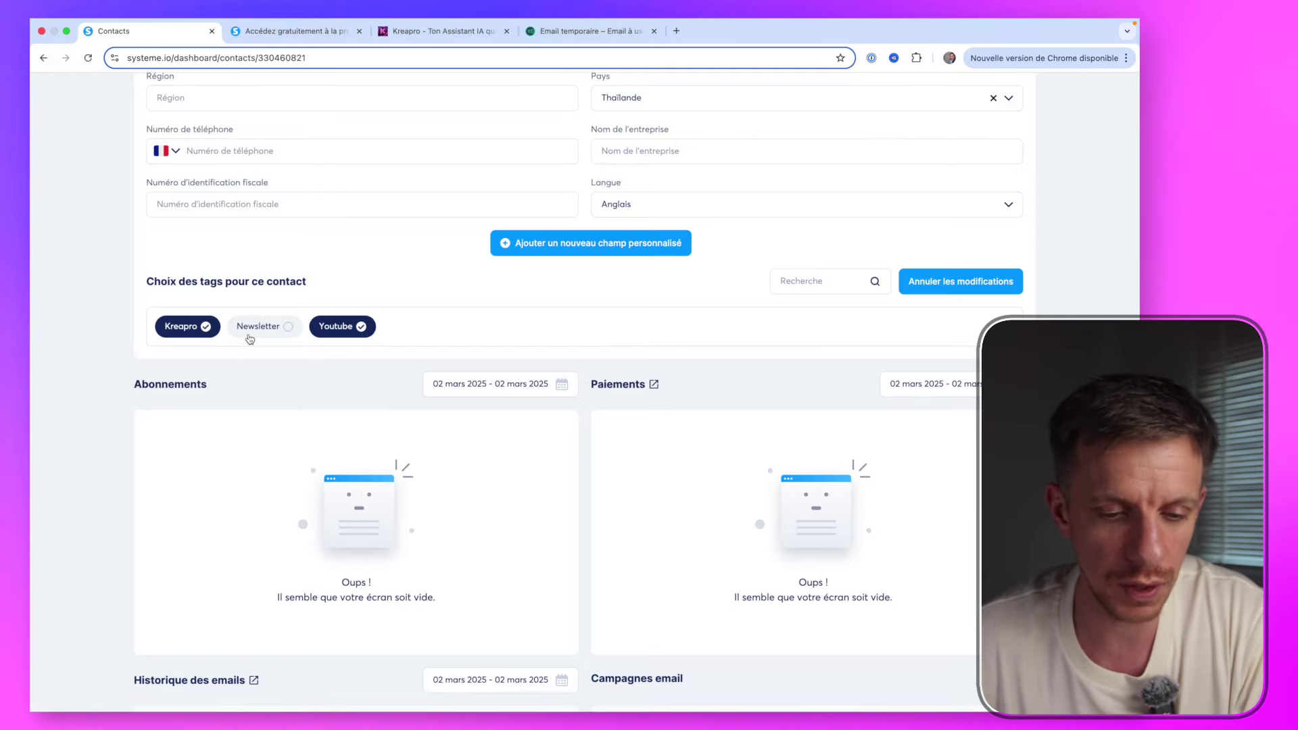
{"action": "scroll", "coordinate": [249, 339], "scroll_direction": "down", "scroll_amount": 10}
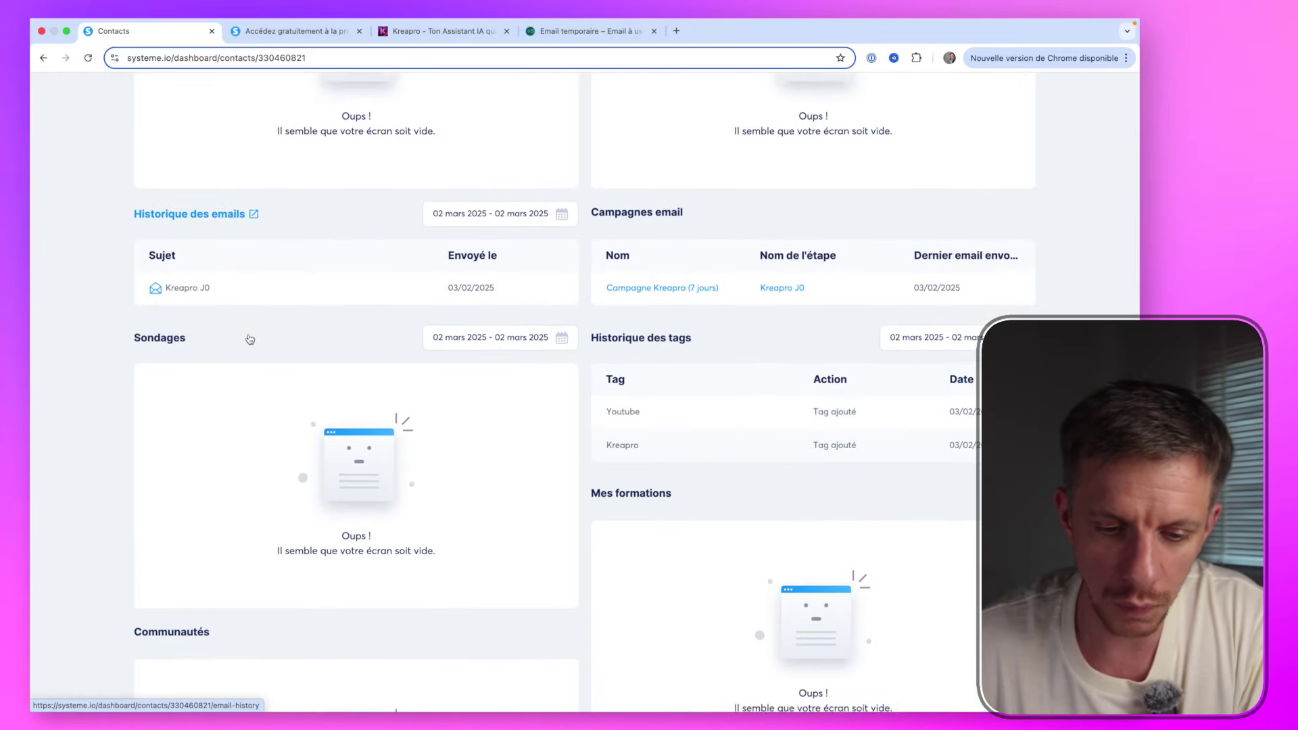
{"action": "scroll", "coordinate": [628, 445], "scroll_direction": "up", "scroll_amount": 2}
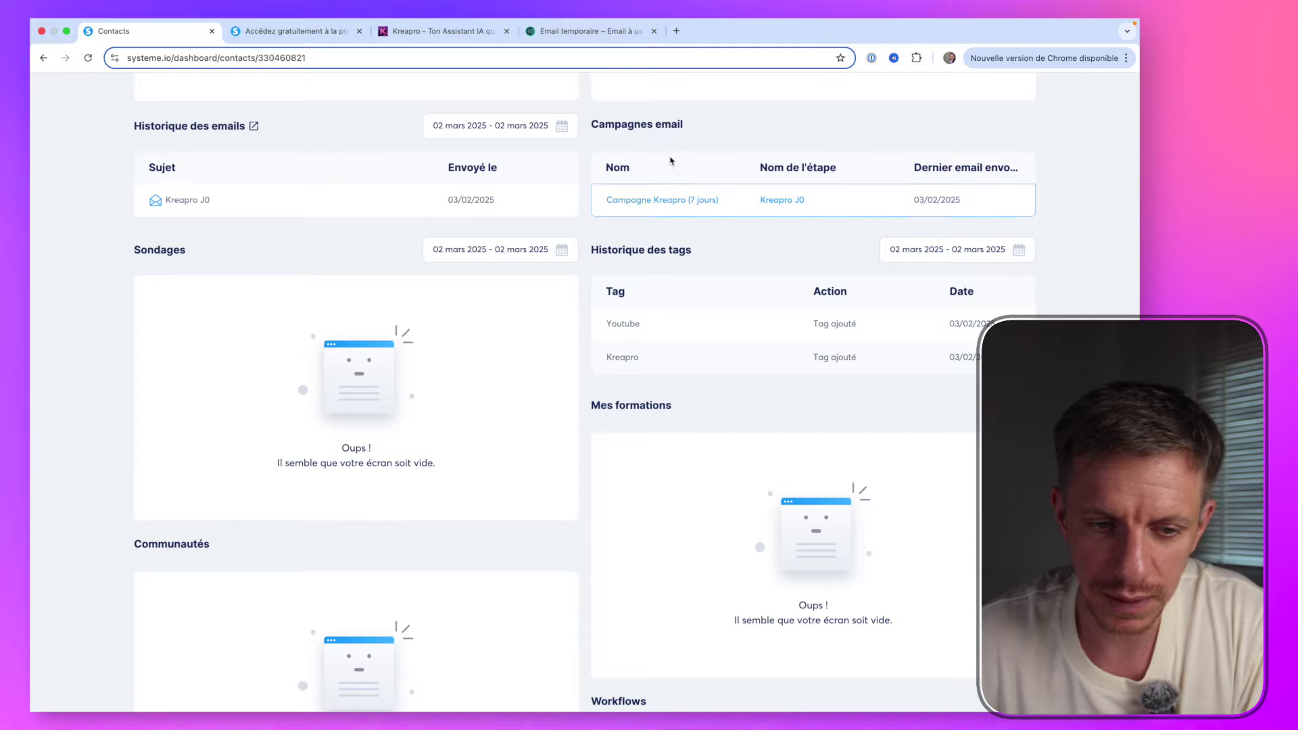
{"action": "scroll", "coordinate": [717, 206], "scroll_direction": "down", "scroll_amount": 3}
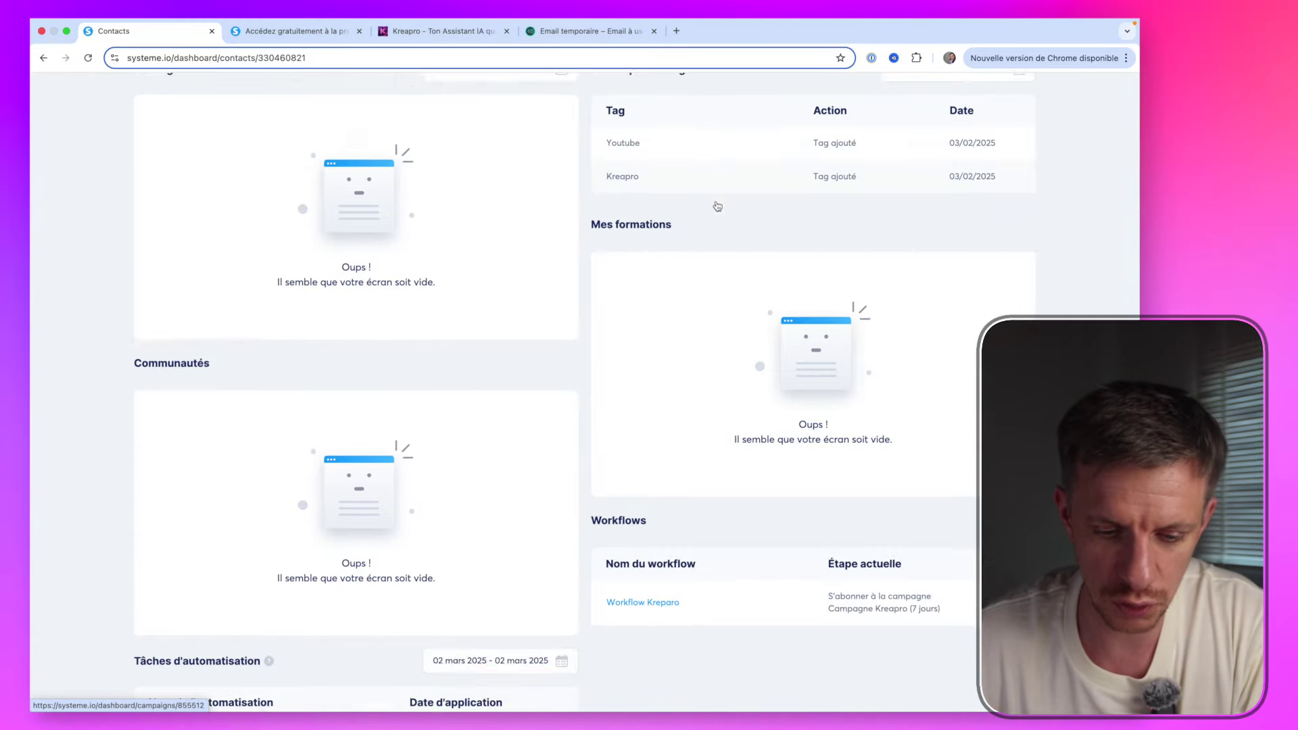
{"action": "scroll", "coordinate": [718, 206], "scroll_direction": "down", "scroll_amount": 2}
{"action": "scroll", "coordinate": [742, 226], "scroll_direction": "up", "scroll_amount": 15}
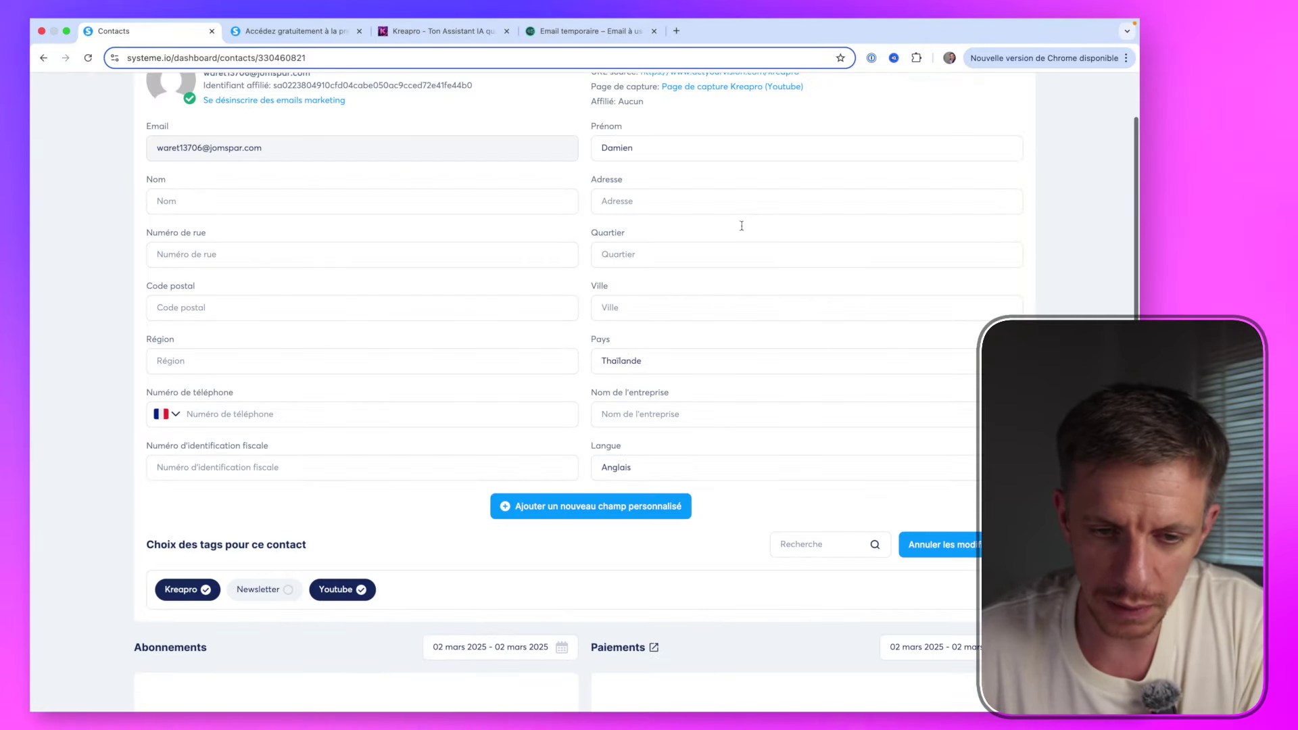
{"action": "scroll", "coordinate": [741, 226], "scroll_direction": "up", "scroll_amount": 2}
Open the "Campagne Kreapro (7 jours)" email campaign to check its sending and opening statistics
{"action": "mouse_move", "coordinate": [824, 100]}
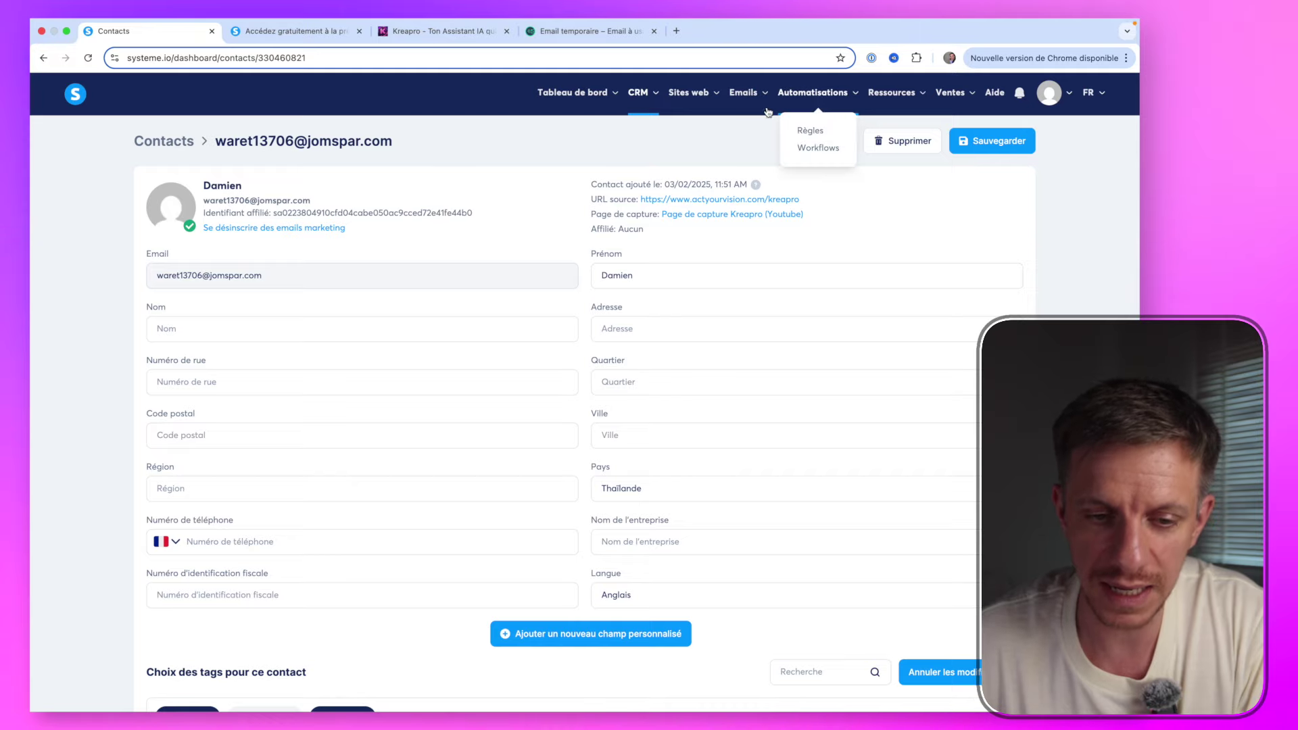
{"action": "mouse_move", "coordinate": [744, 95]}
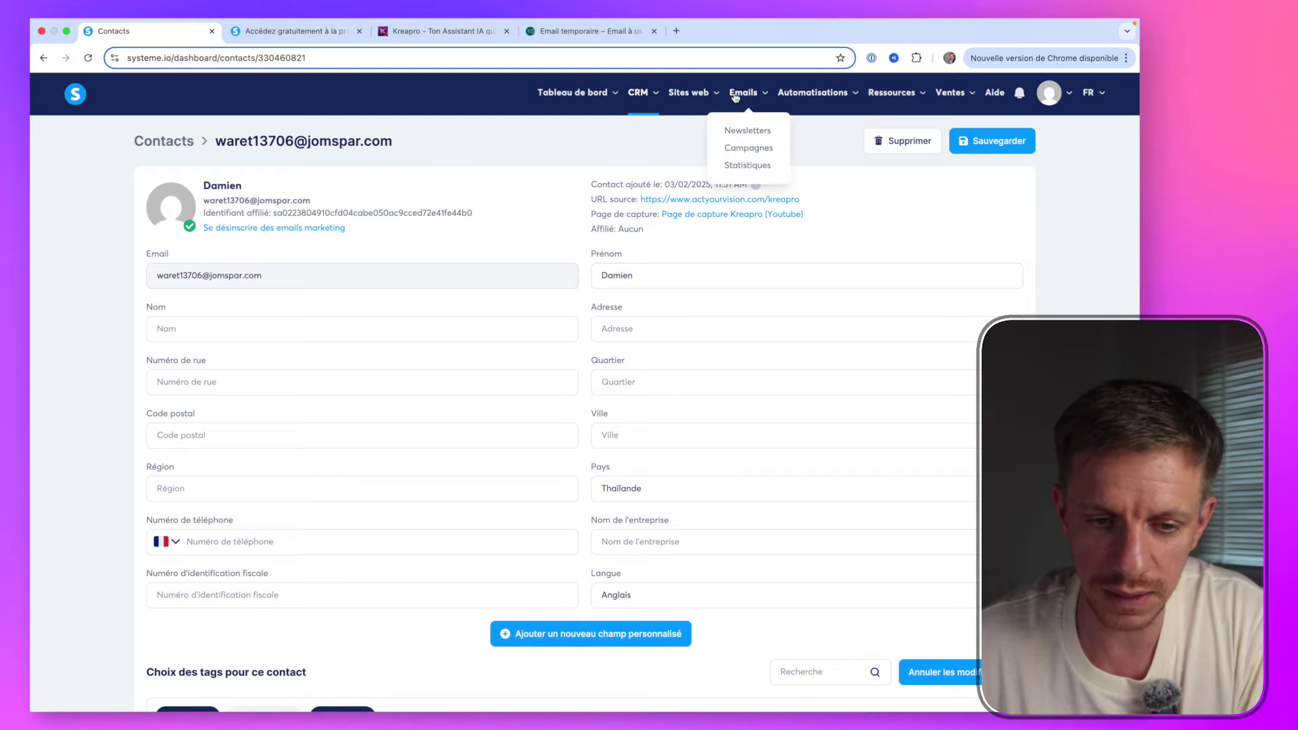
{"action": "left_click", "coordinate": [746, 148]}
{"action": "left_click", "coordinate": [173, 216]}
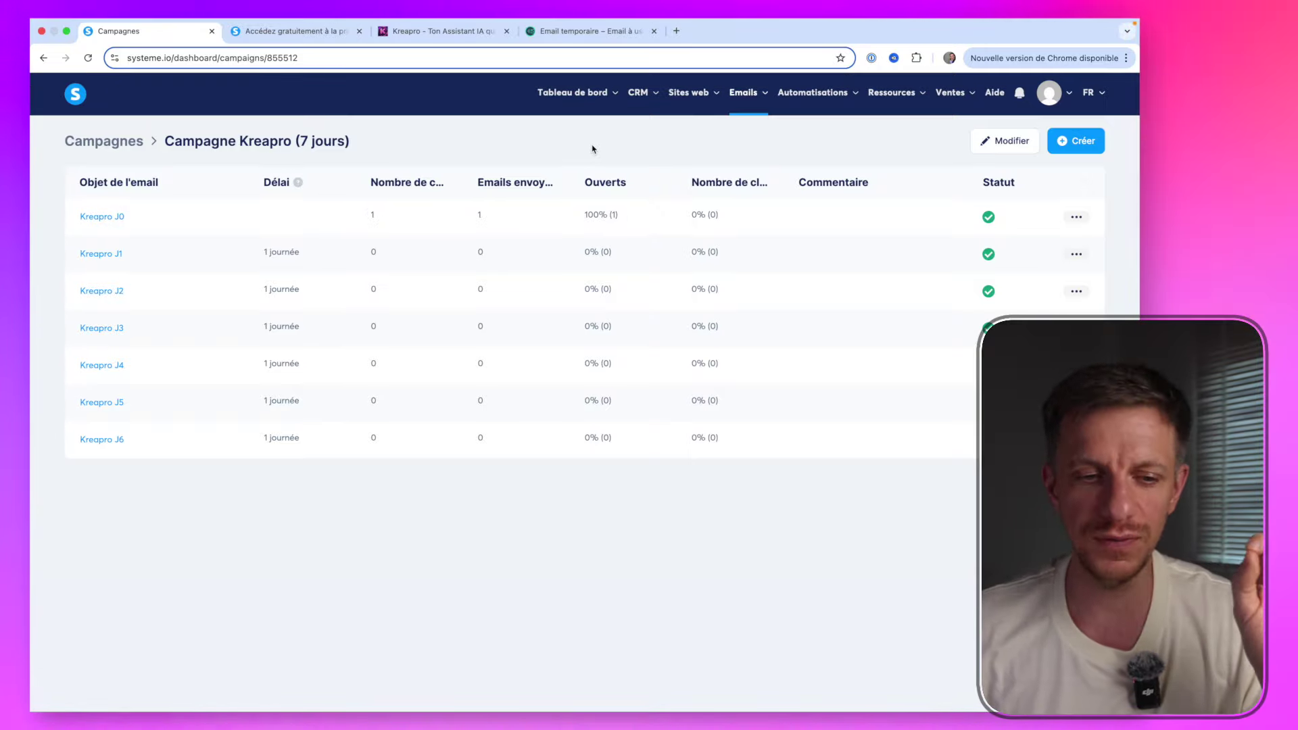
Open the "Page de Capture Kreapro" funnel again and copy the link of its Youtube capture page
{"action": "mouse_move", "coordinate": [606, 109]}
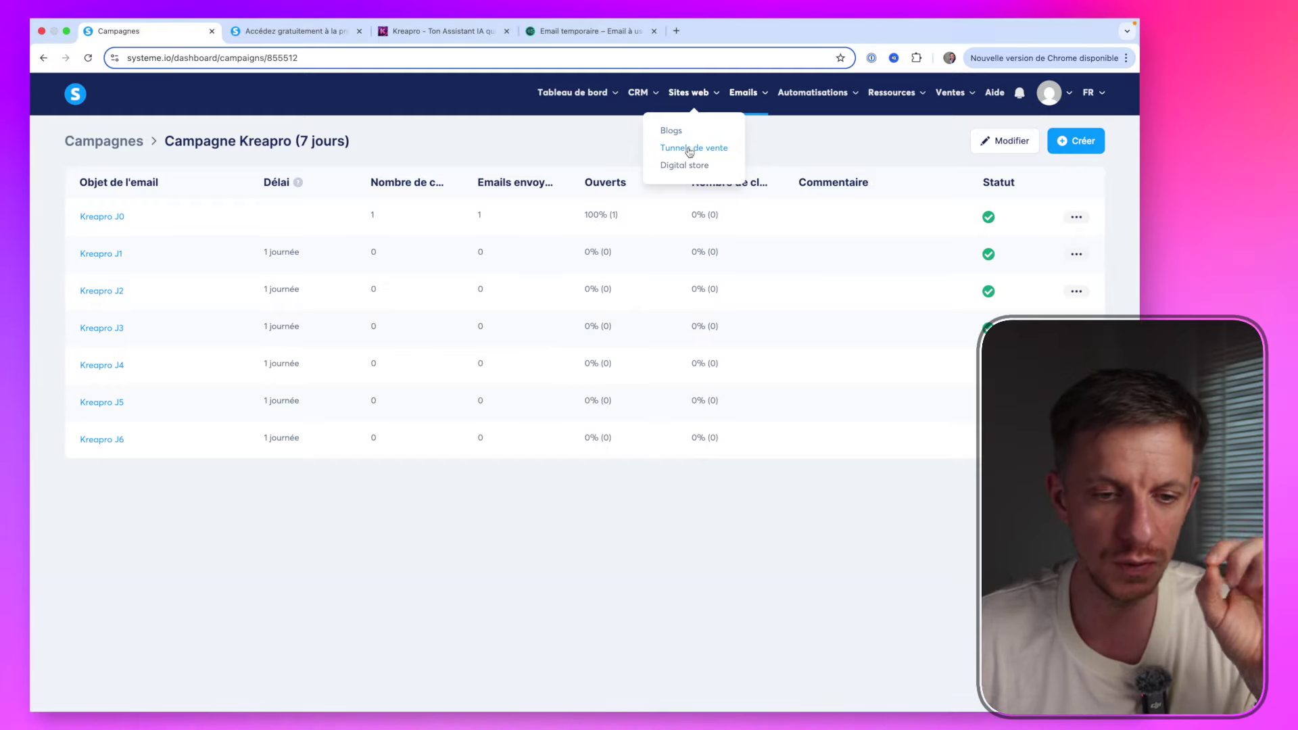
{"action": "left_click", "coordinate": [688, 147]}
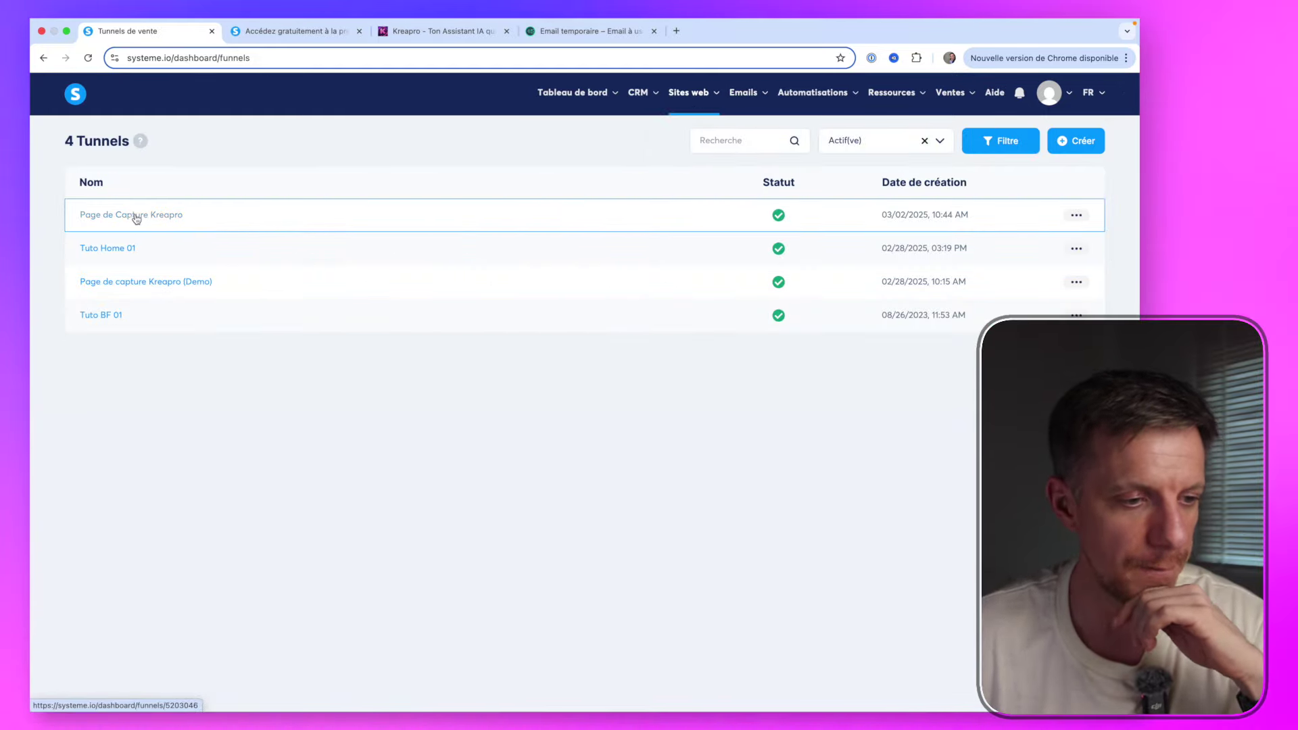
{"action": "left_click", "coordinate": [138, 215]}
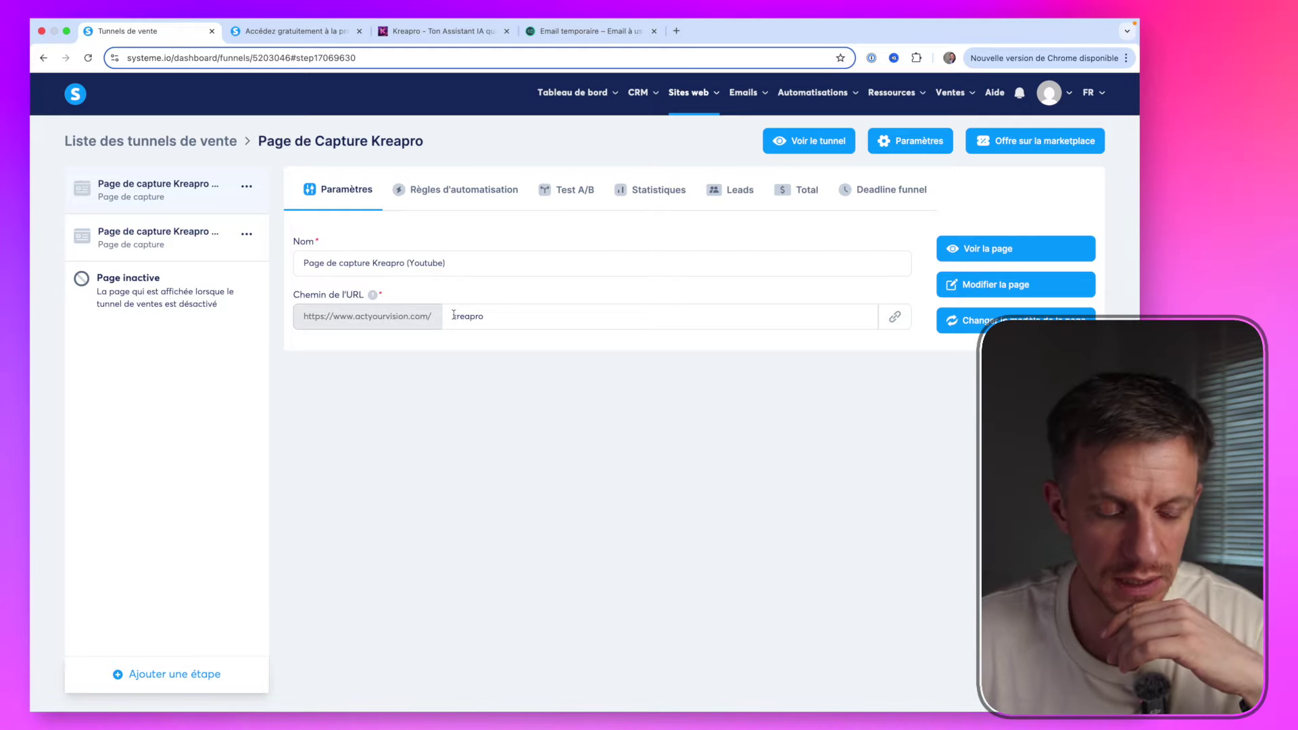
{"action": "triple_click", "coordinate": [480, 264]}
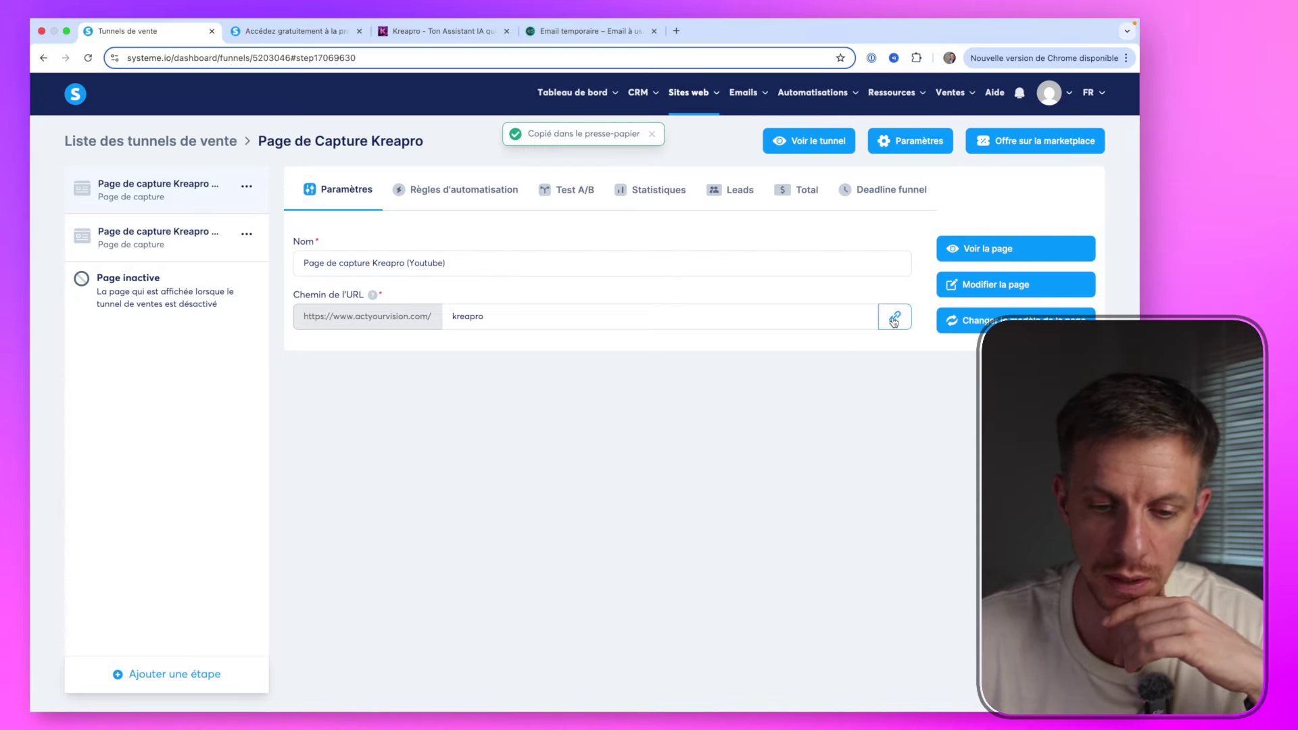